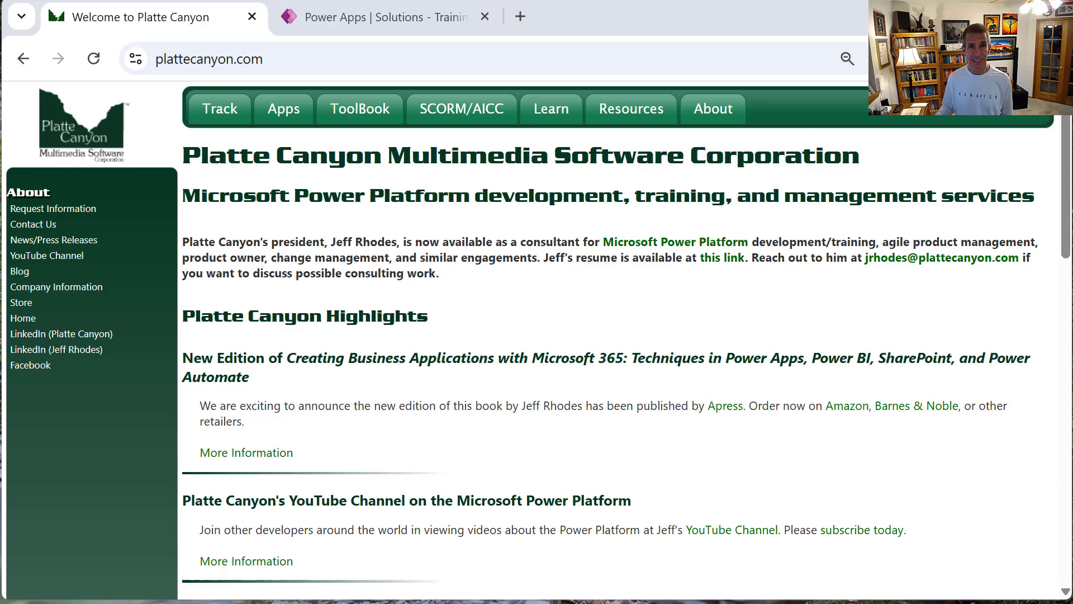
Switch to the Power Apps solution and play the Training Registrations model-driven app
click(398, 16)
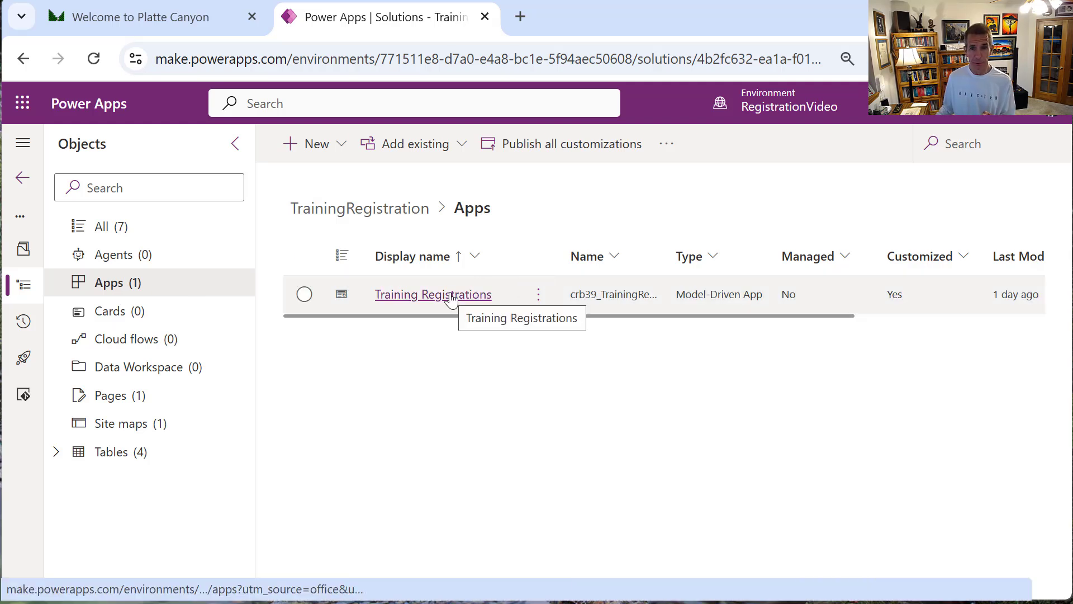
click(540, 295)
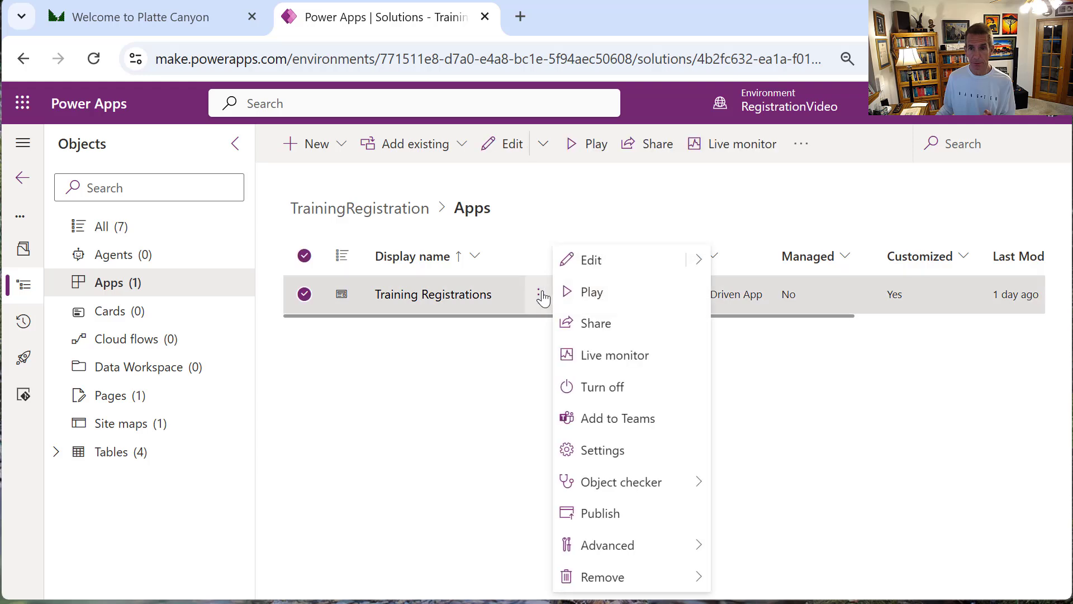
click(600, 297)
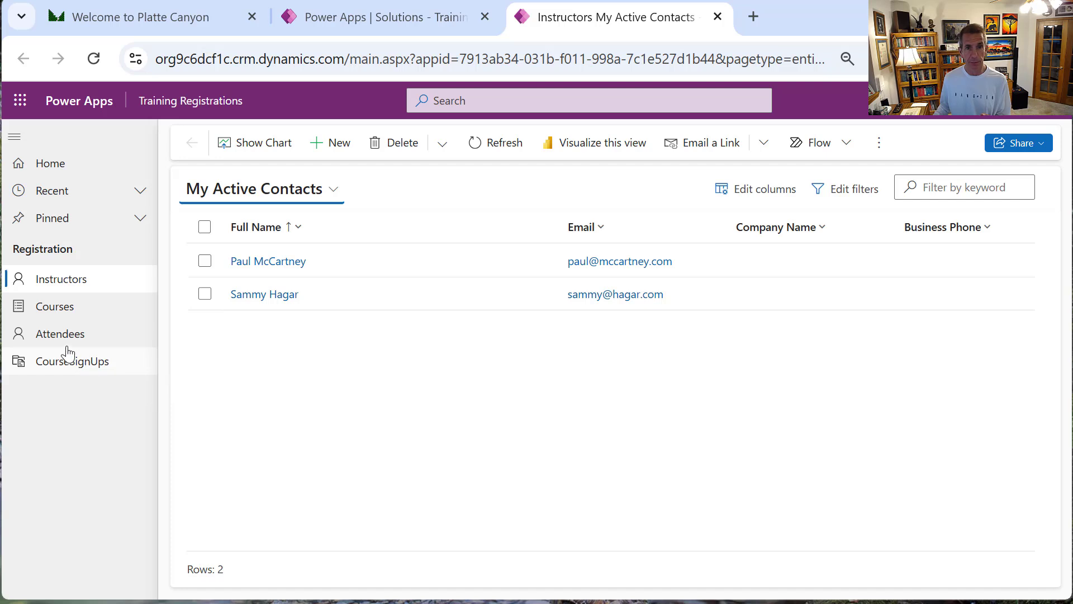
Review the Courses, Attendees and CourseSignUps lists, expanding the sign-ups under Guitar 101 and Singing 101
click(77, 318)
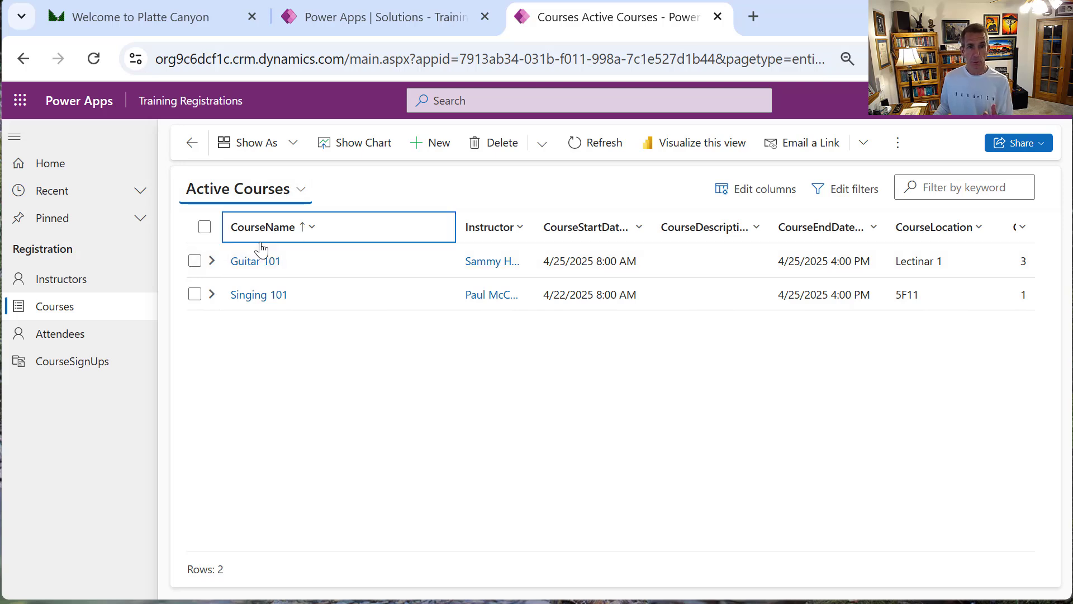
click(212, 267)
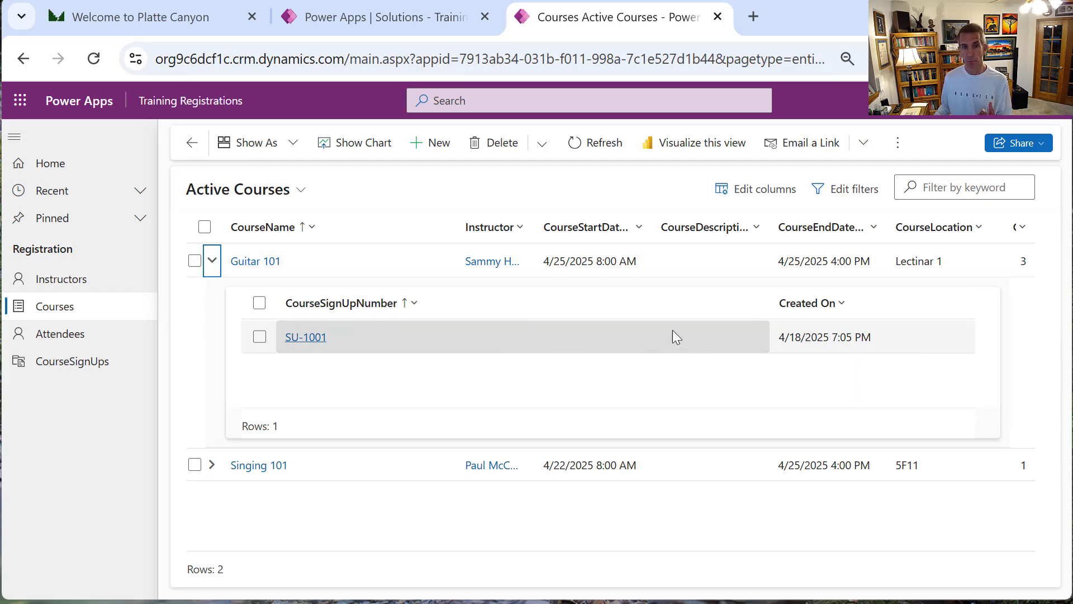
click(212, 260)
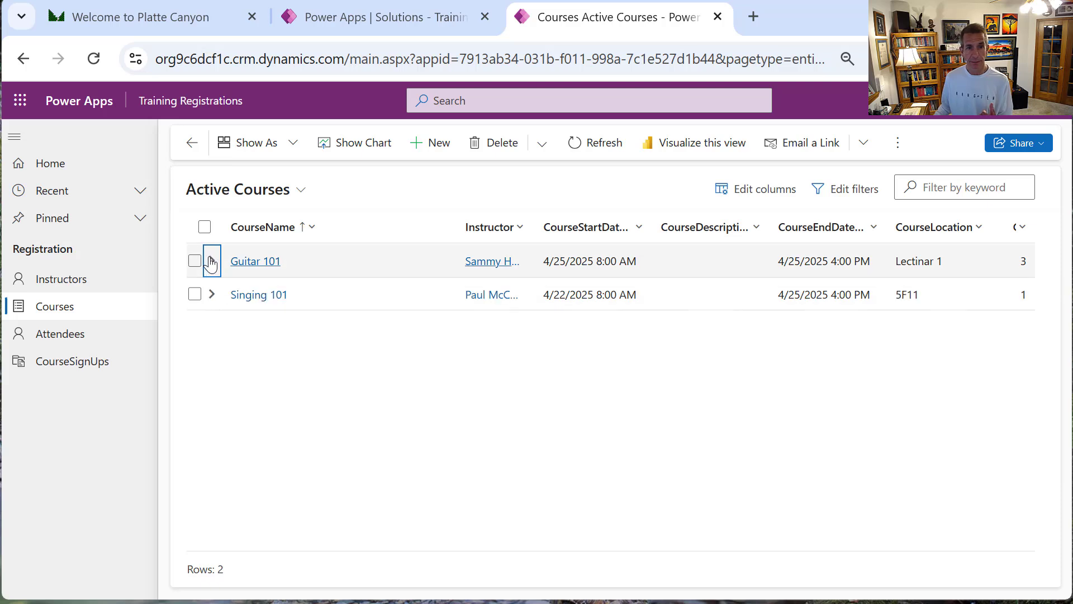
click(212, 296)
click(210, 297)
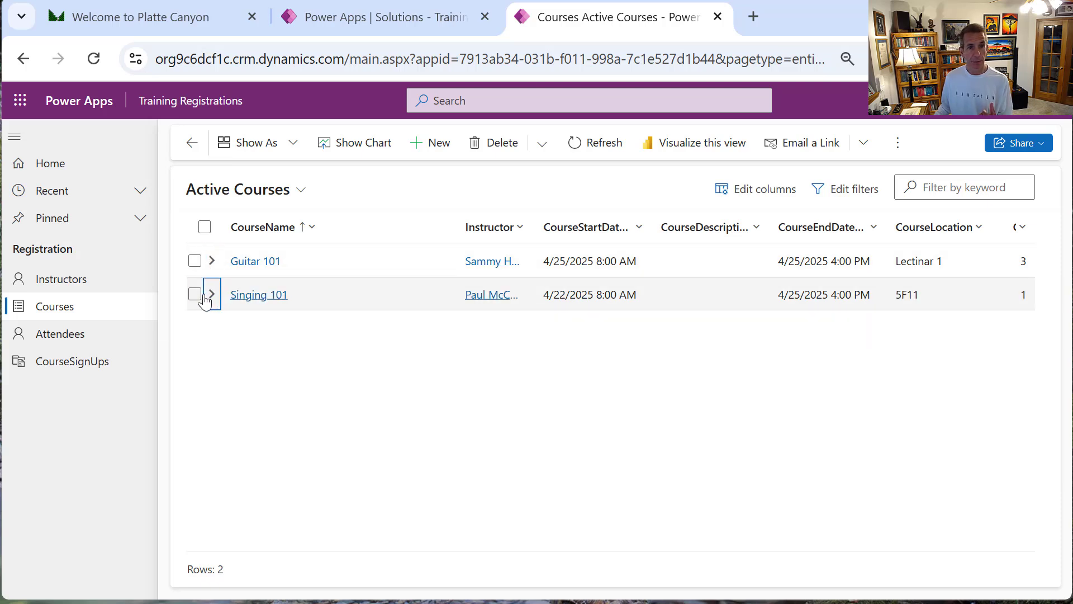
click(94, 339)
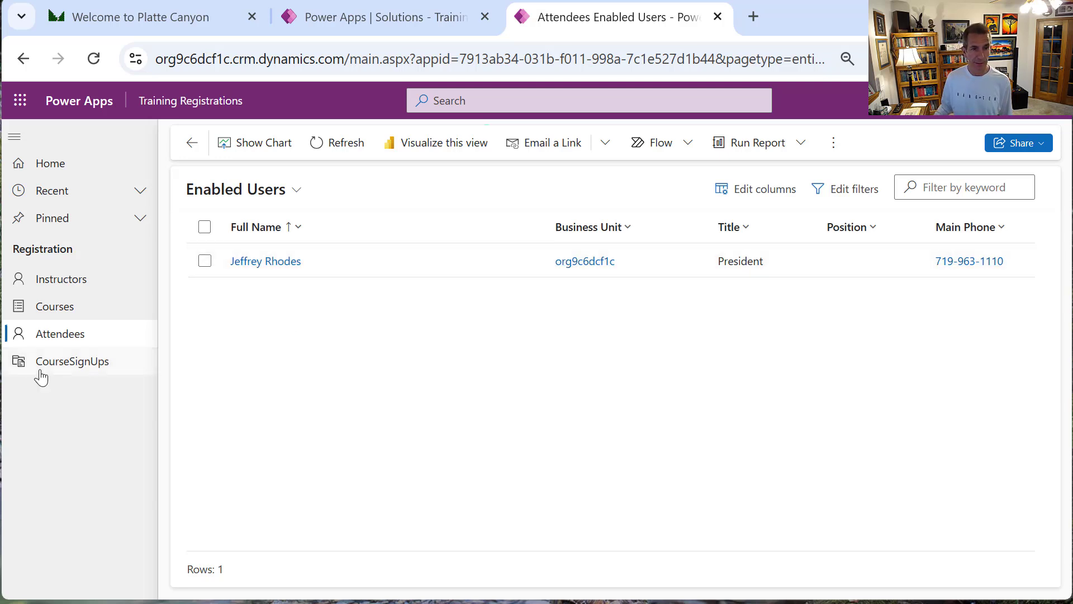
click(64, 367)
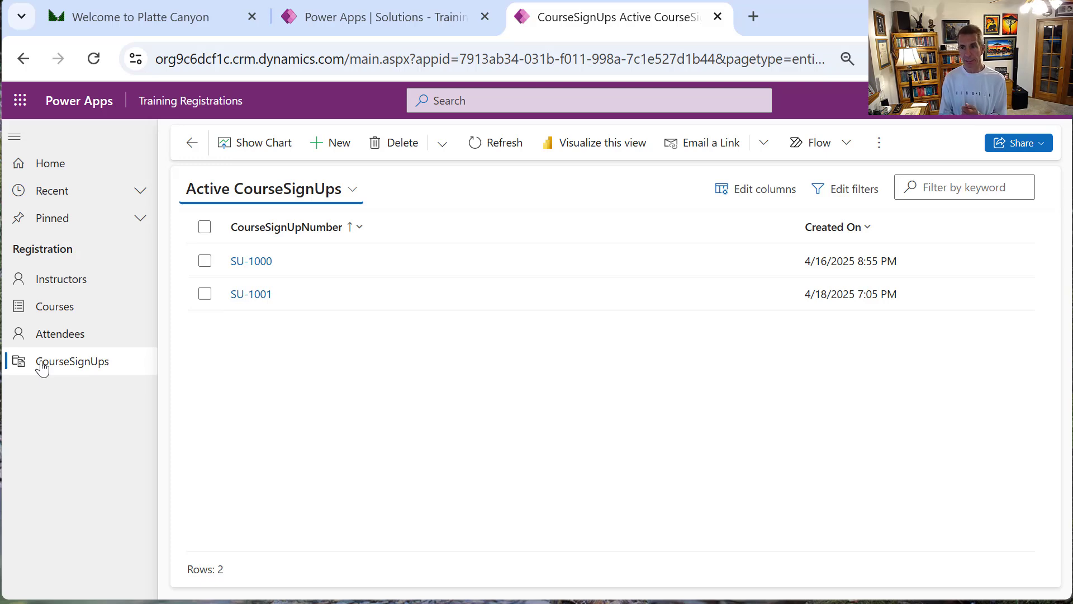
Fill in a new CourseSignUp dated 4/18/2025 for Guitar 101 with attendee # AIBuilderProd, and discard it in favour of the Courses list
click(332, 147)
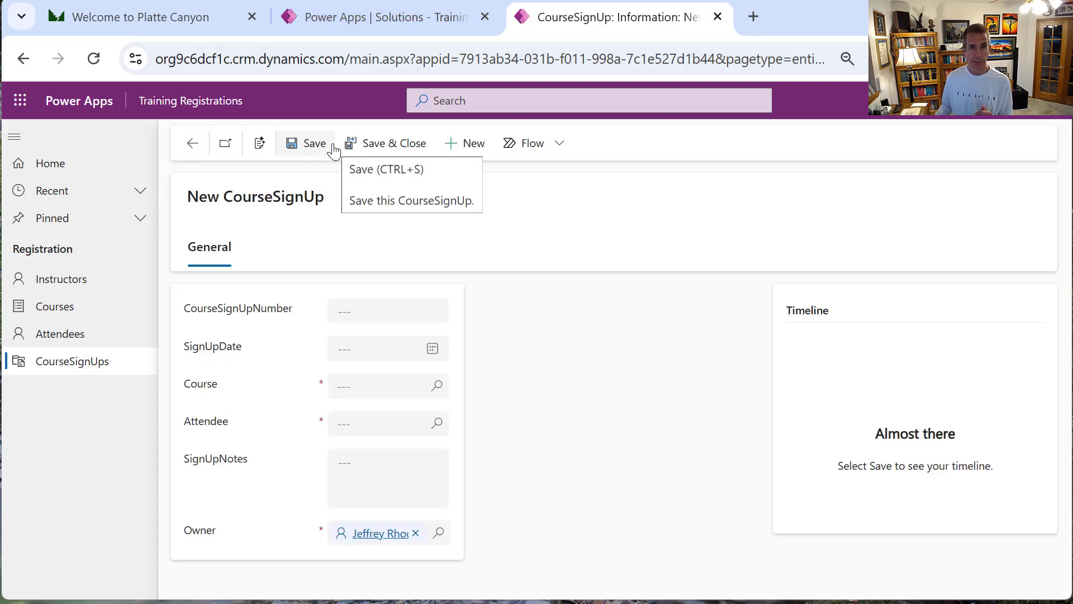
click(439, 349)
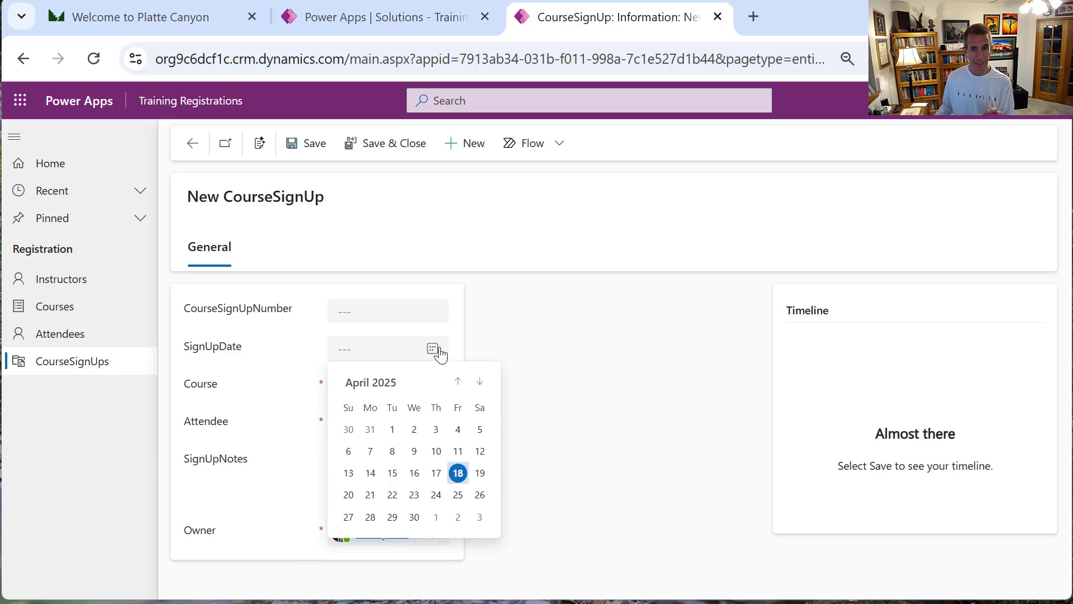
click(460, 476)
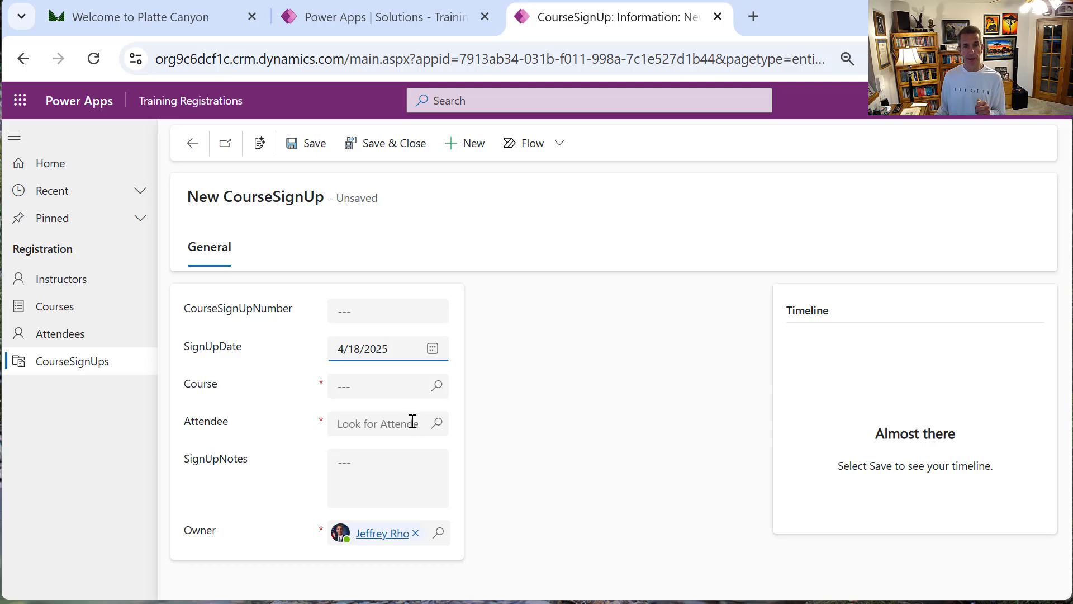
click(412, 387)
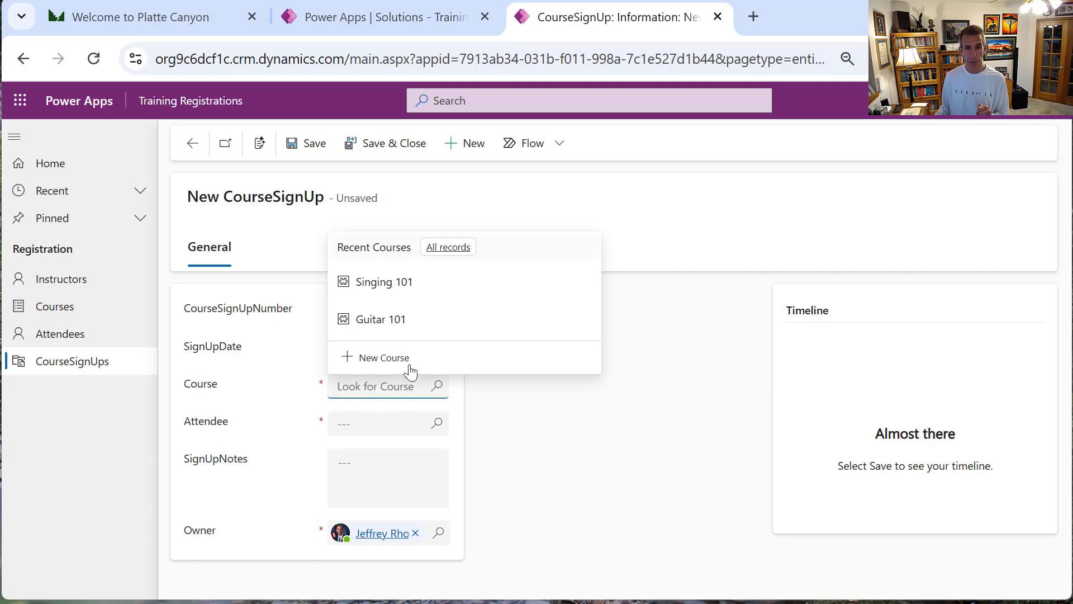
click(394, 330)
click(438, 426)
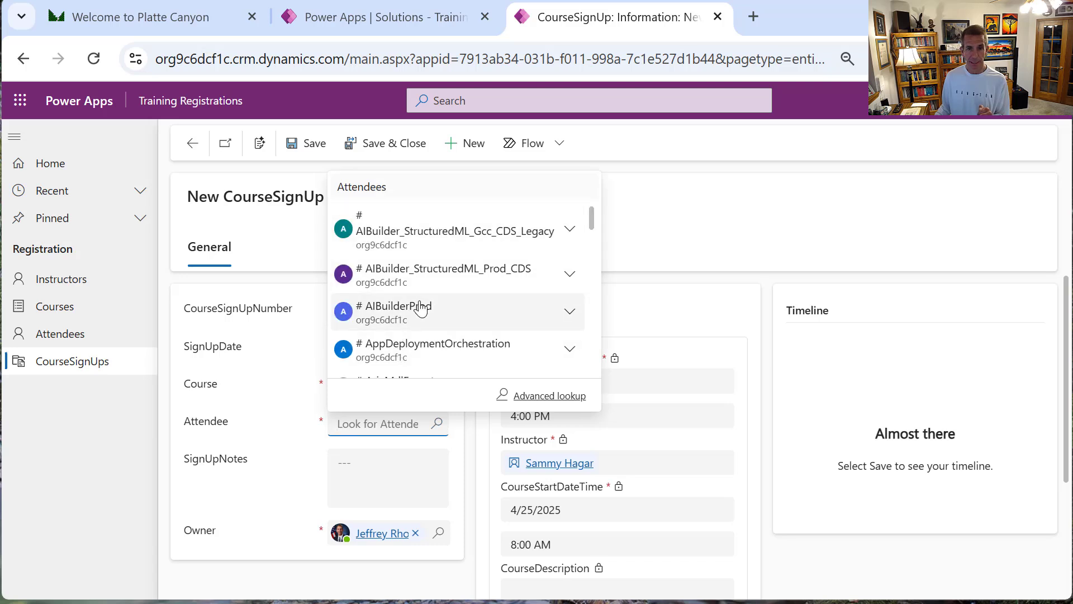
click(422, 307)
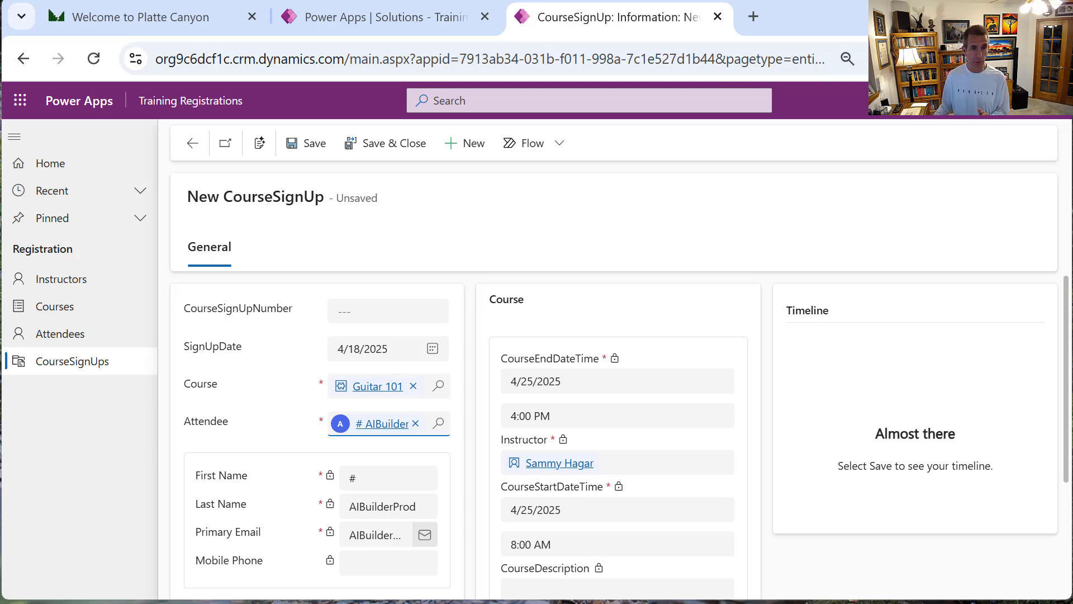
click(59, 307)
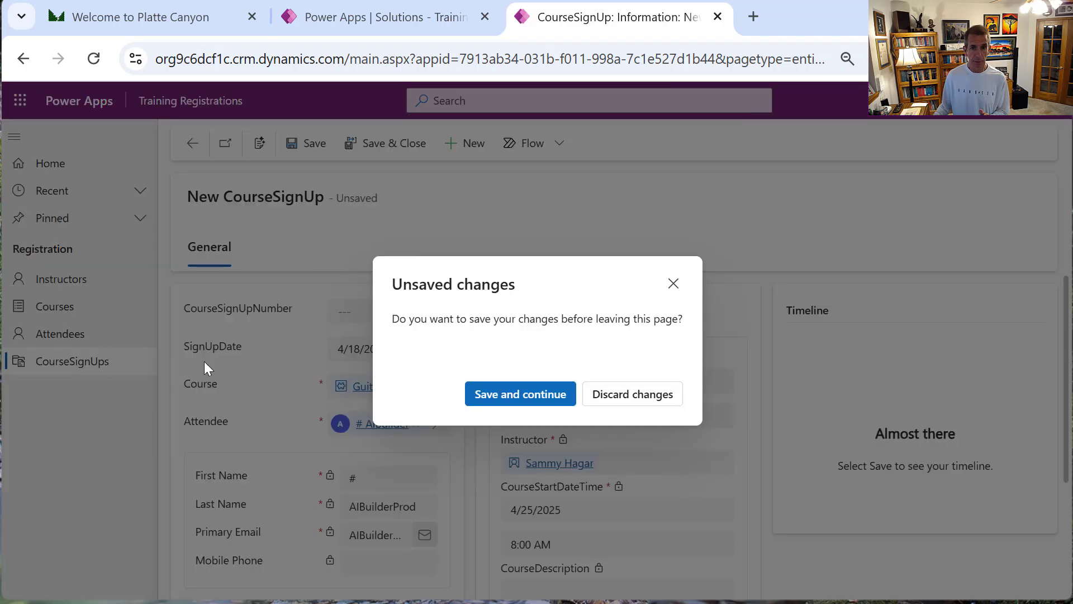
click(633, 403)
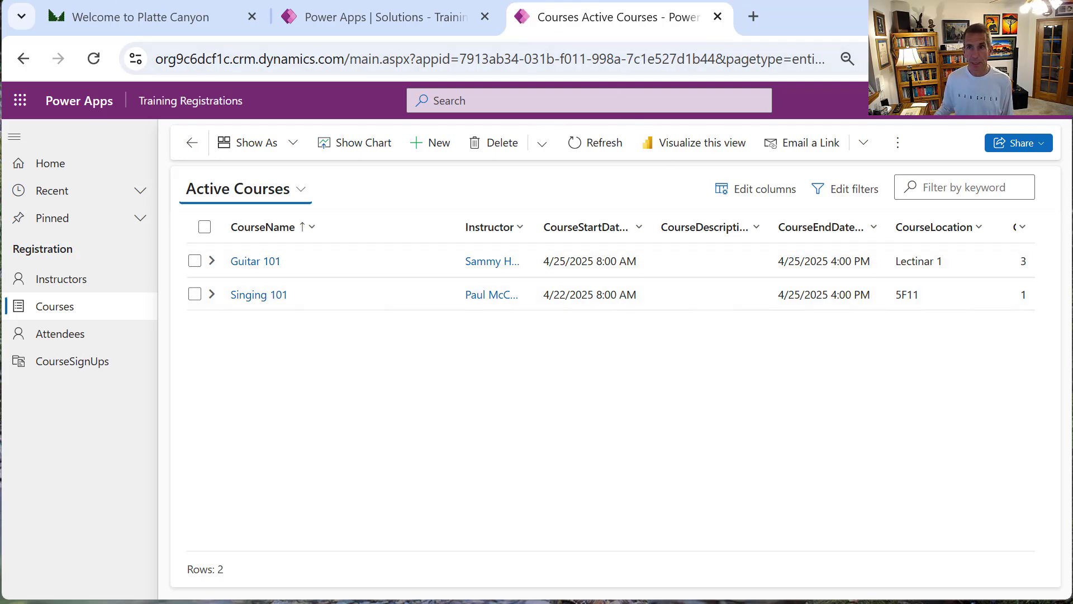
Return to the TrainingRegistration solution and create a new custom page in it
click(435, 11)
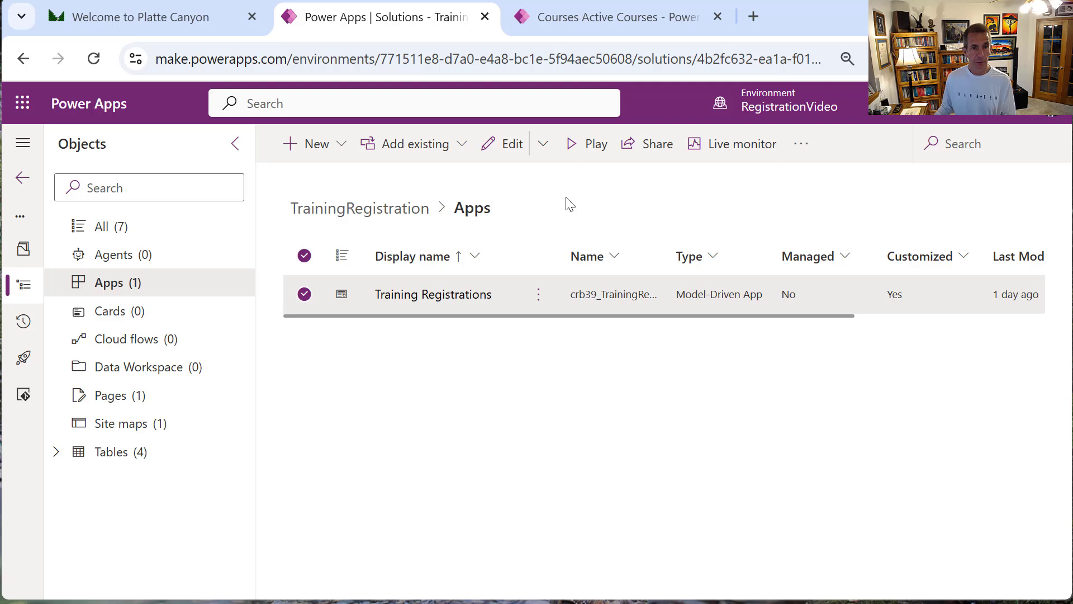
click(338, 154)
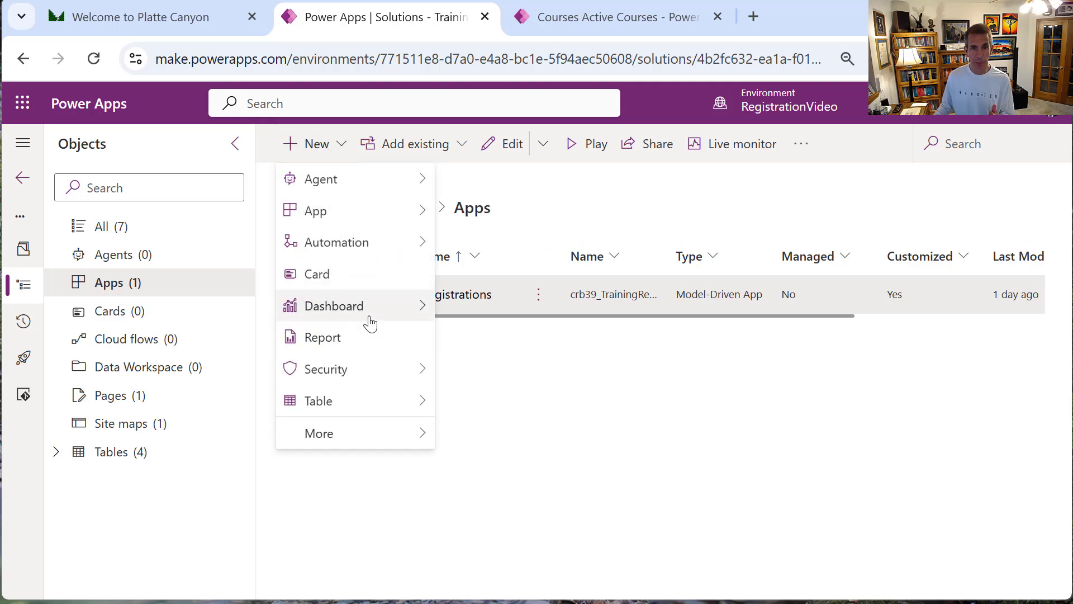
mouse_move(423, 218)
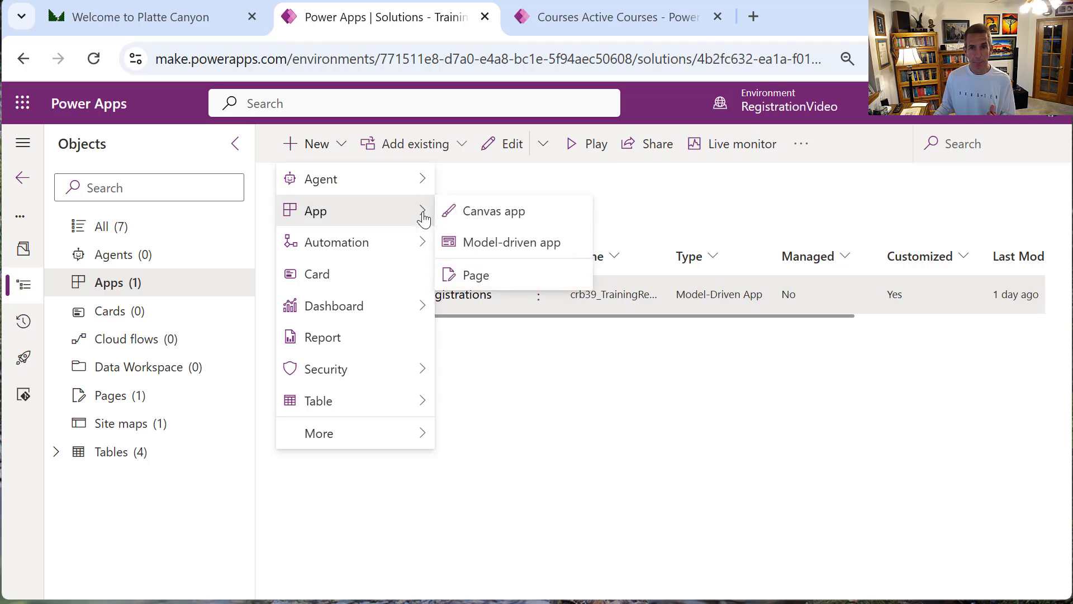
click(476, 276)
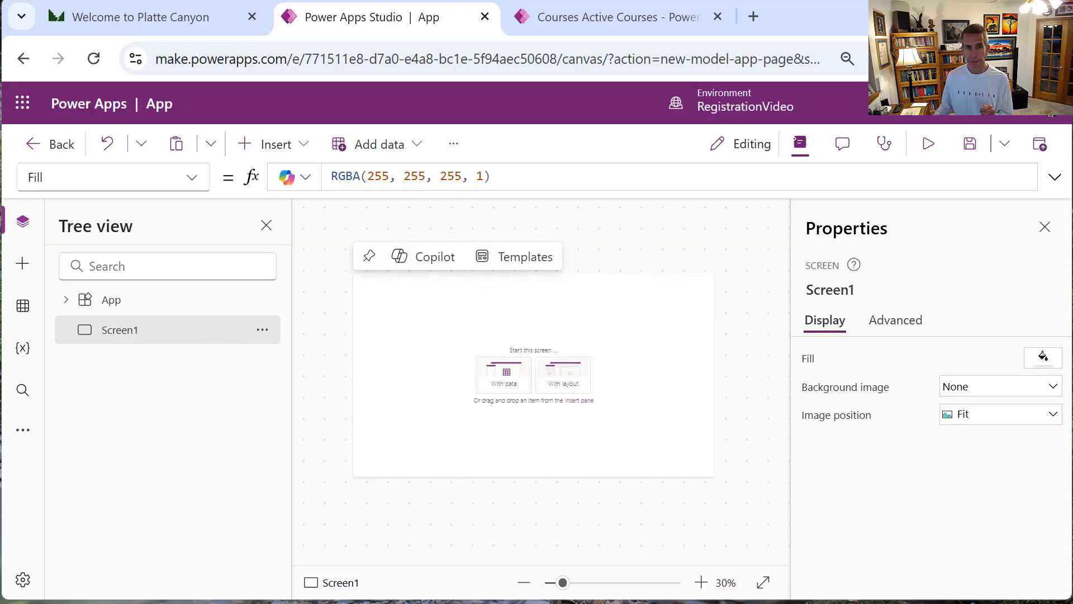
Rename the page's blank Screen1 as CourseSignUpScreen
click(263, 331)
click(329, 399)
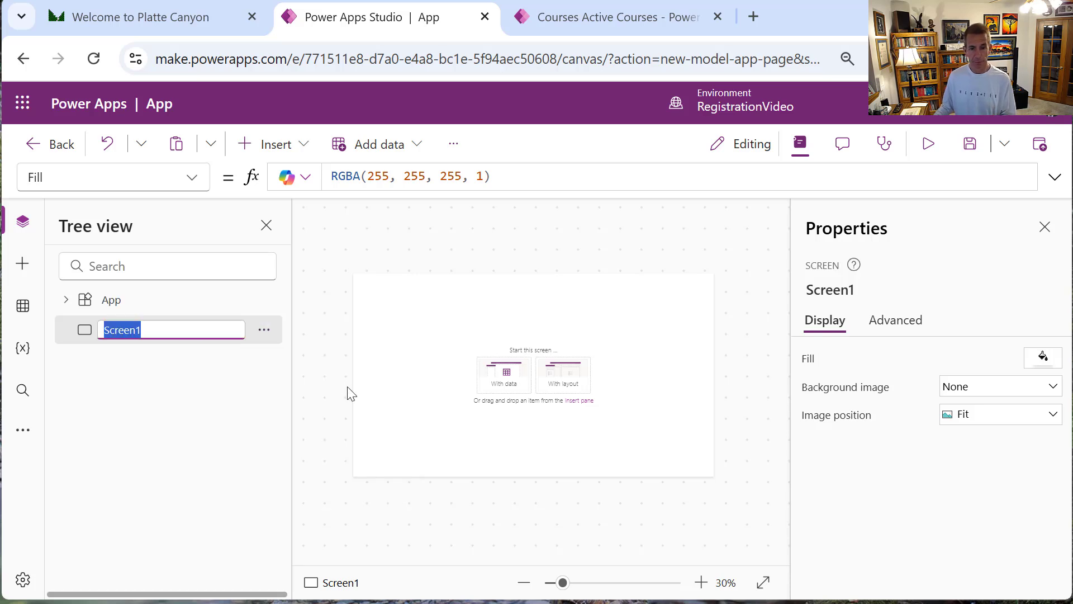
text(Cour)
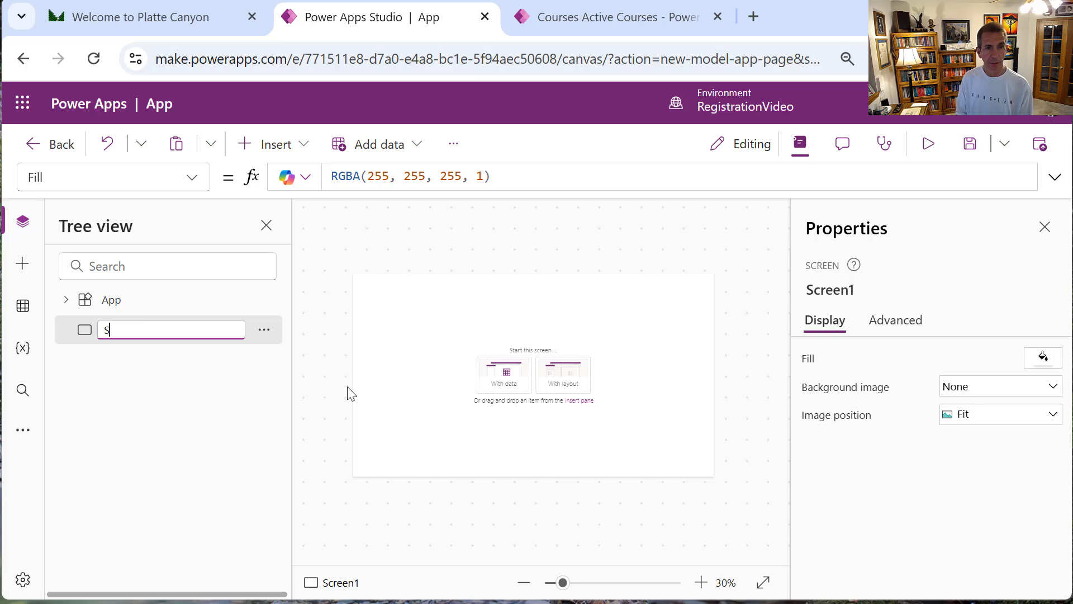
text(seSignUp)
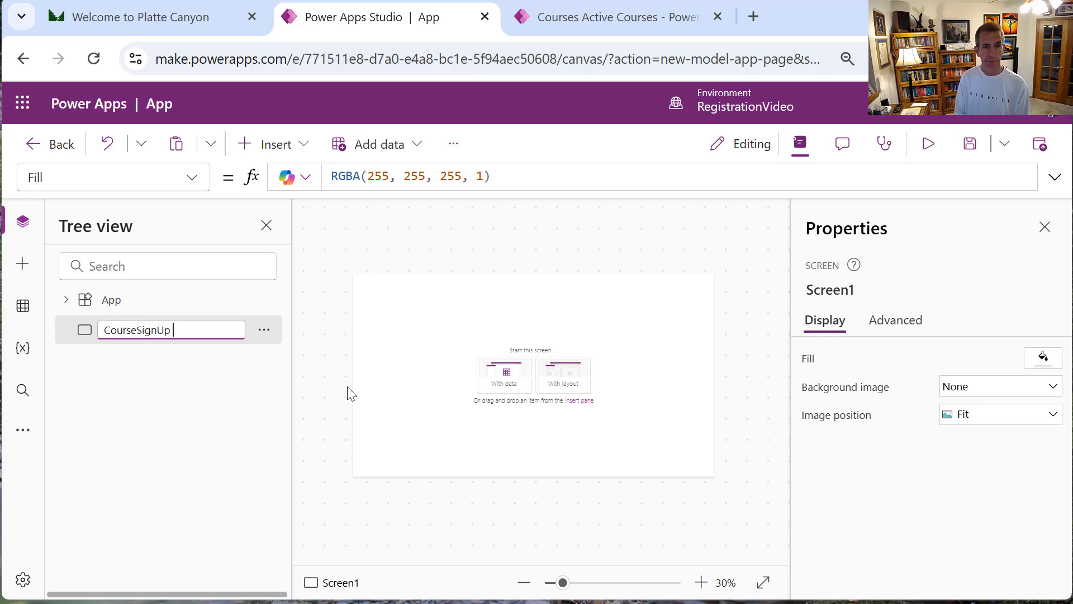
text(S)
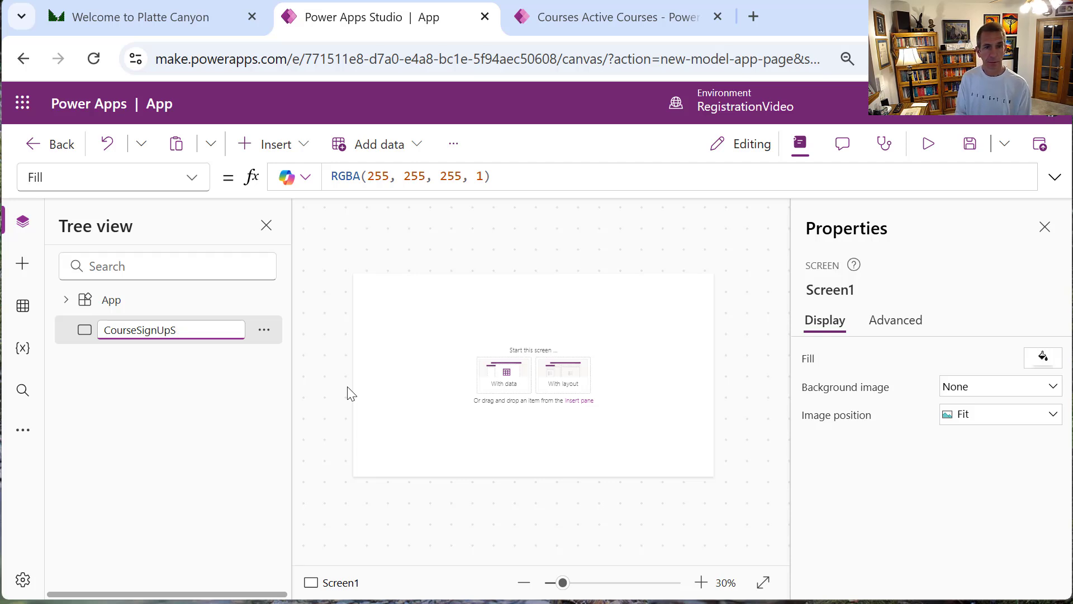
text(crireen)
key(Return)
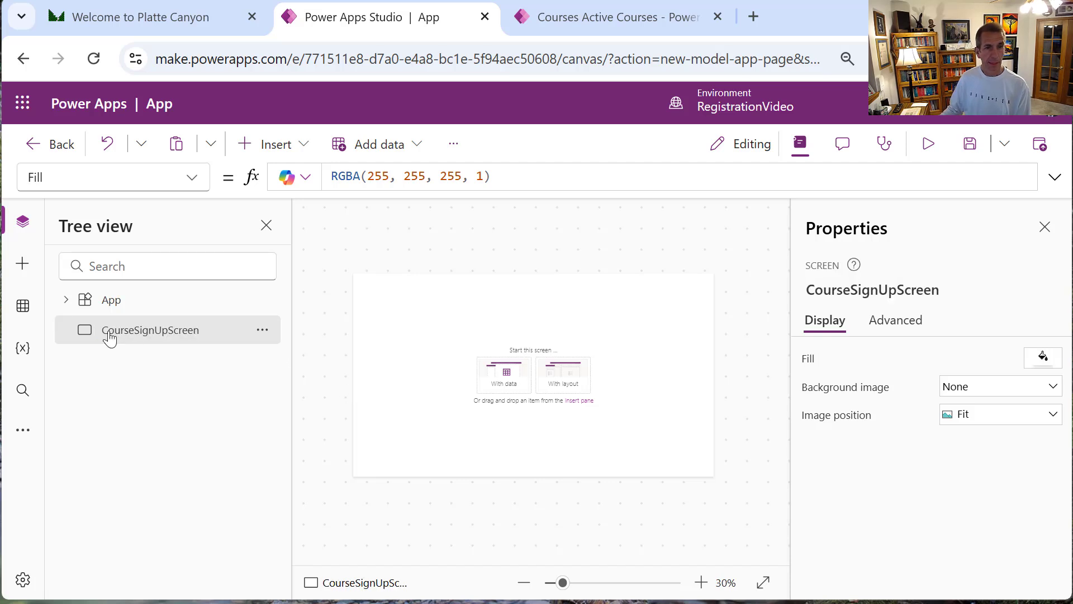
click(272, 334)
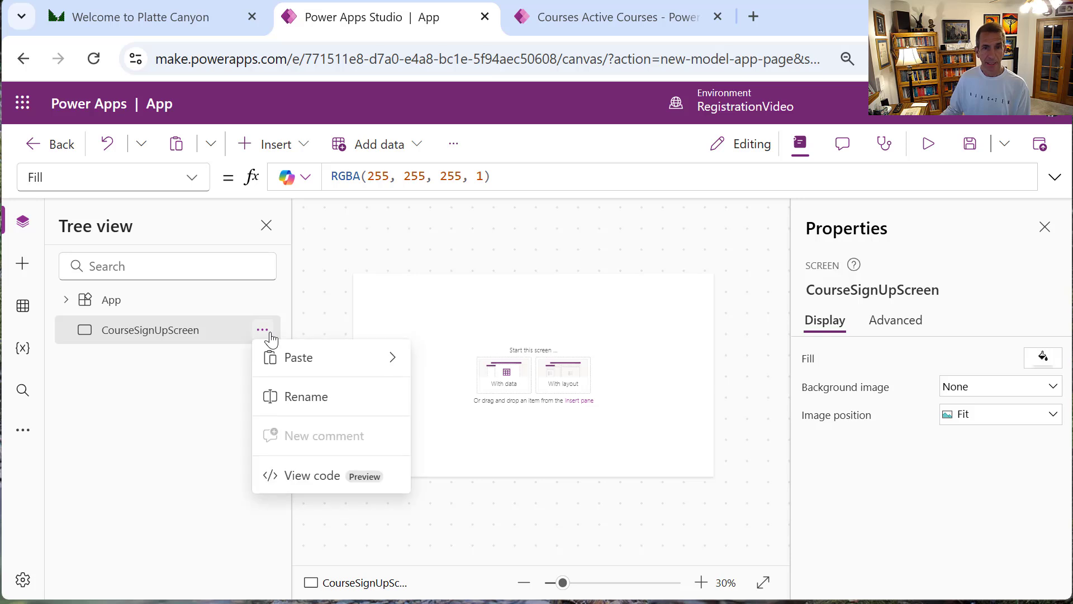
click(217, 345)
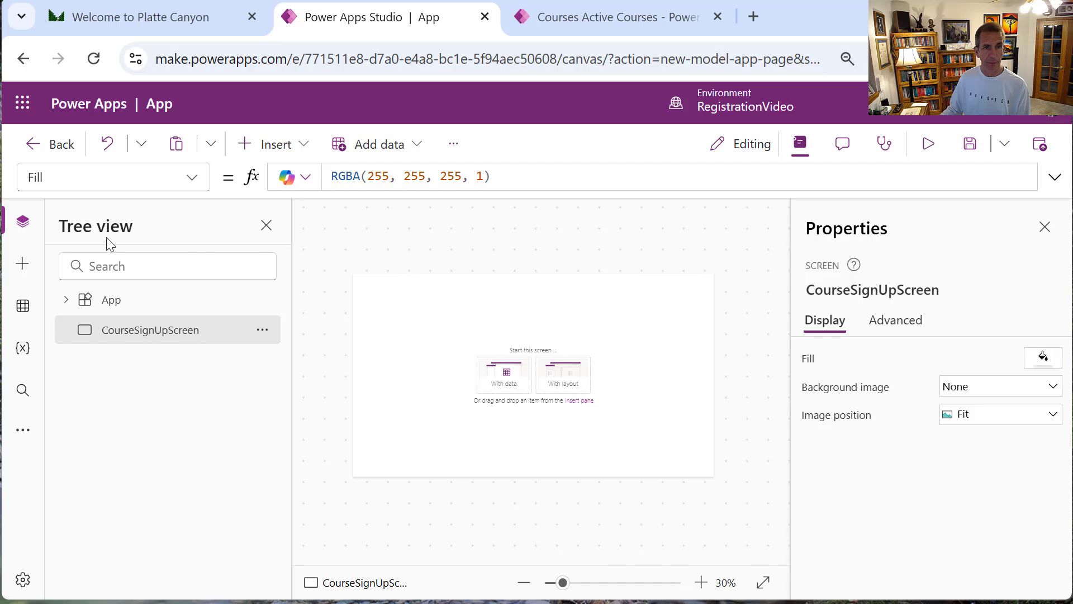
right_click(197, 335)
click(159, 341)
click(262, 330)
click(214, 326)
right_click(161, 342)
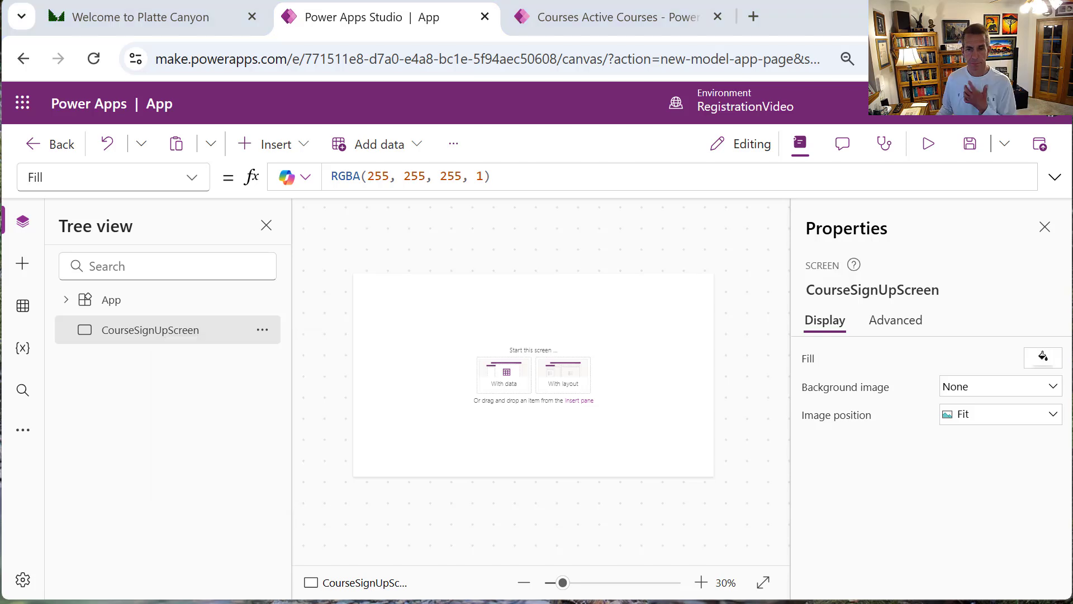
Apply the Table and form layout to CourseSignUpScreen and dismiss the template notices
click(574, 384)
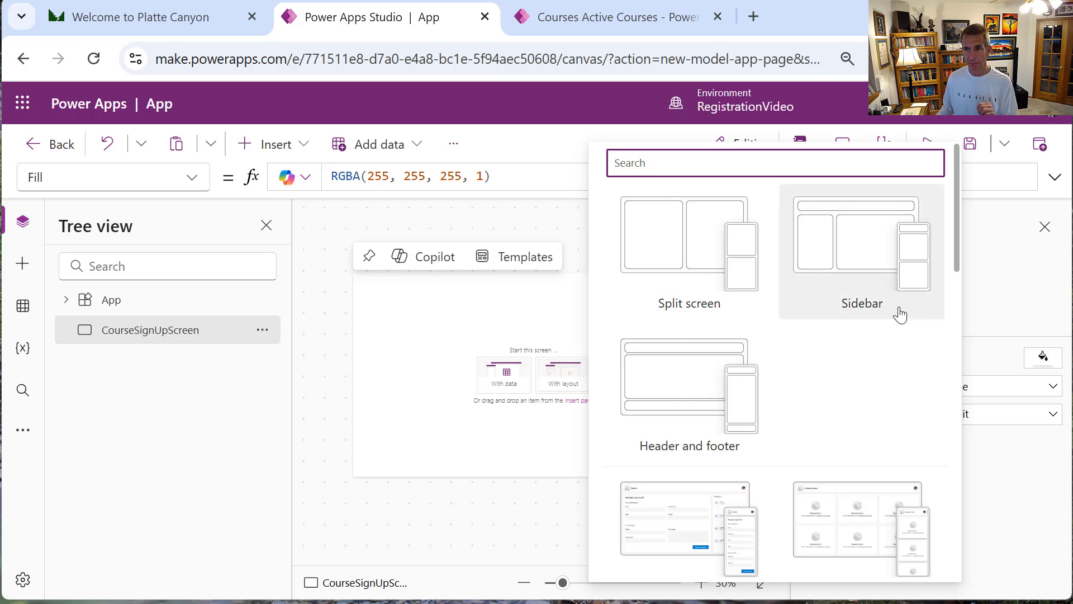
drag(960, 238, 940, 417)
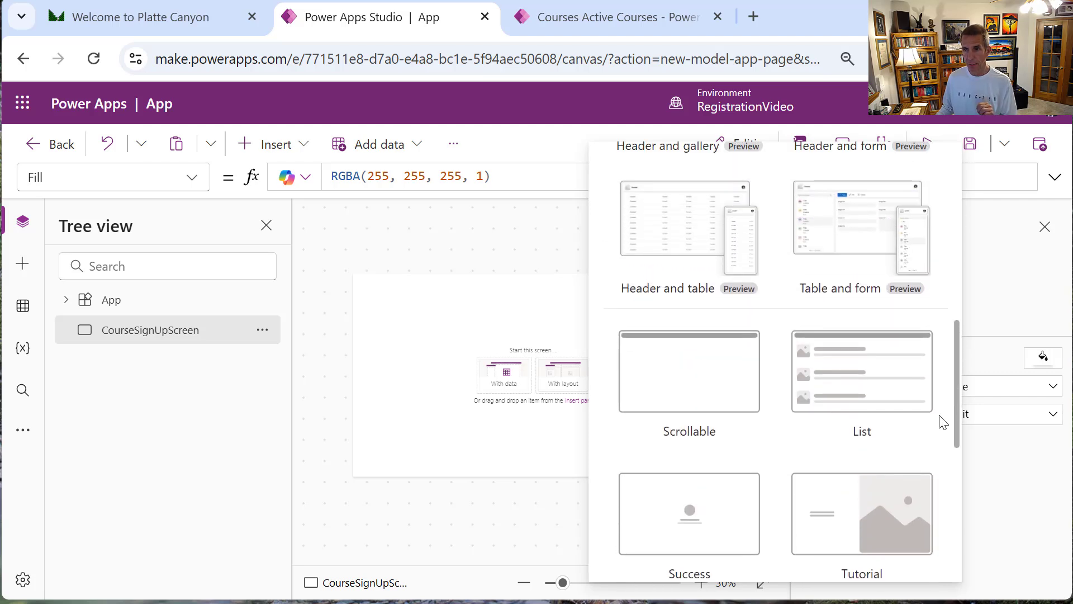
click(871, 240)
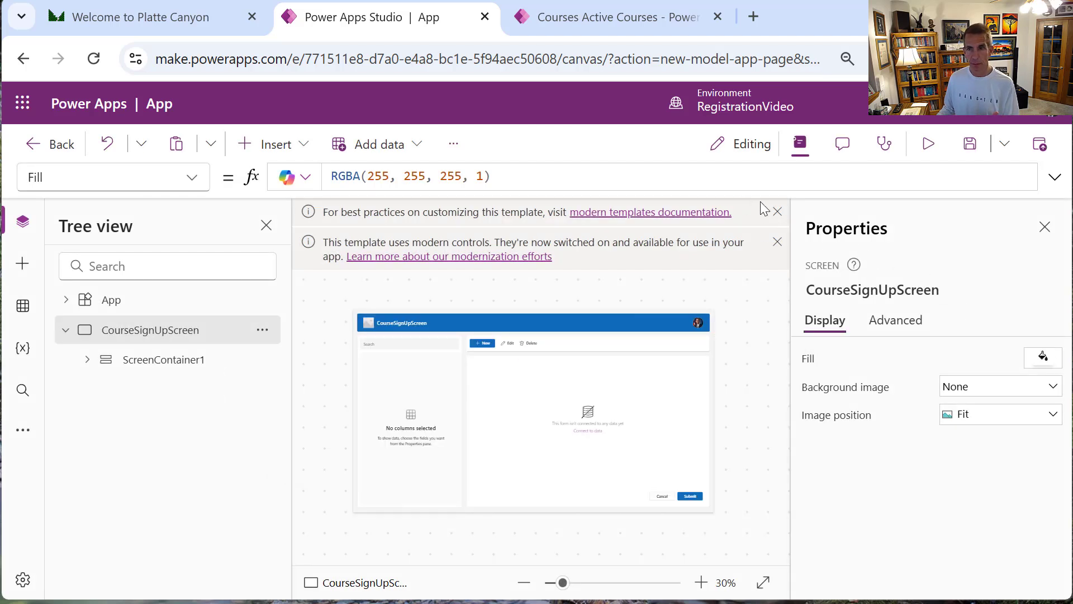
click(777, 211)
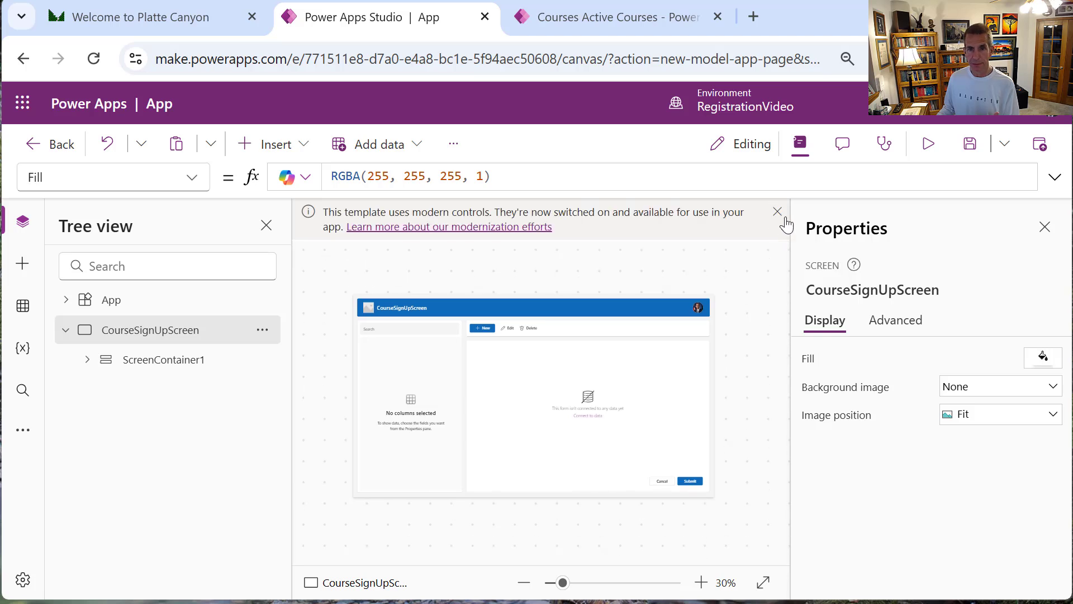
Add the Dataverse tables Courses, Instructors and CourseSignUps as data sources of the page
click(23, 306)
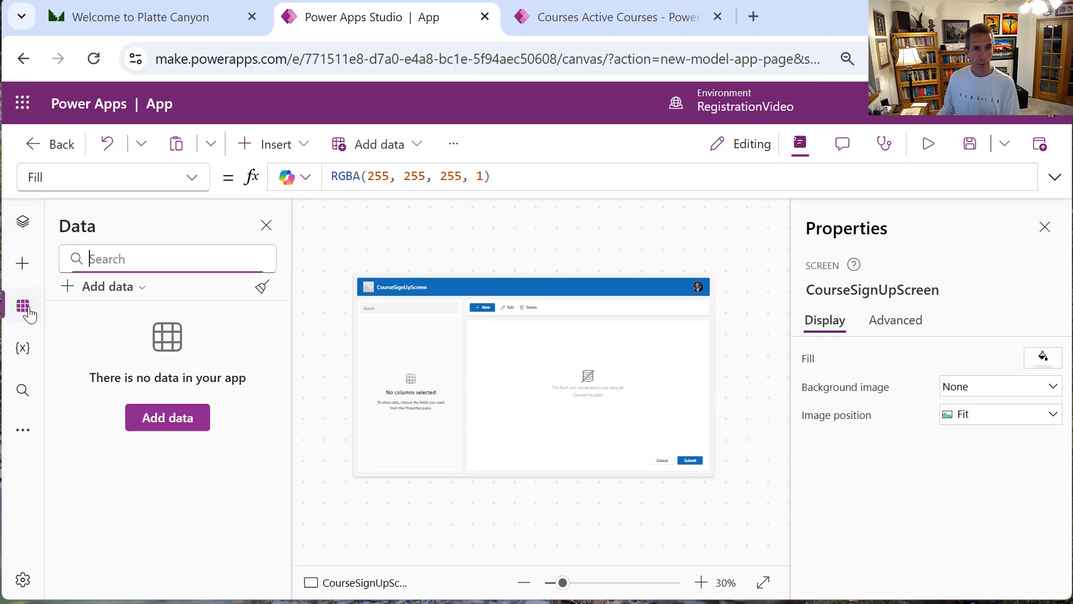
click(145, 288)
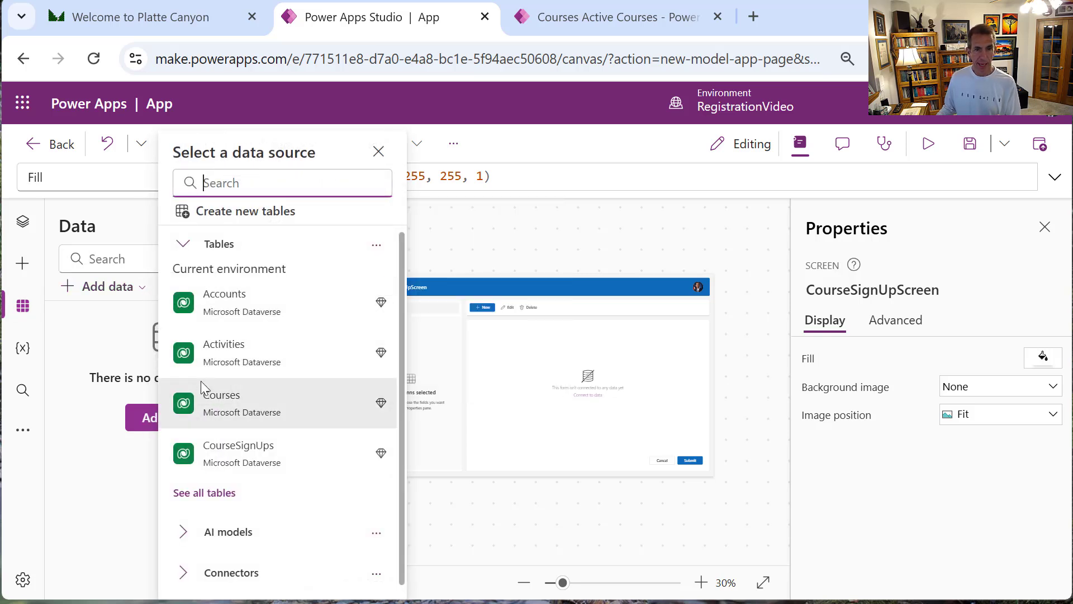
click(194, 407)
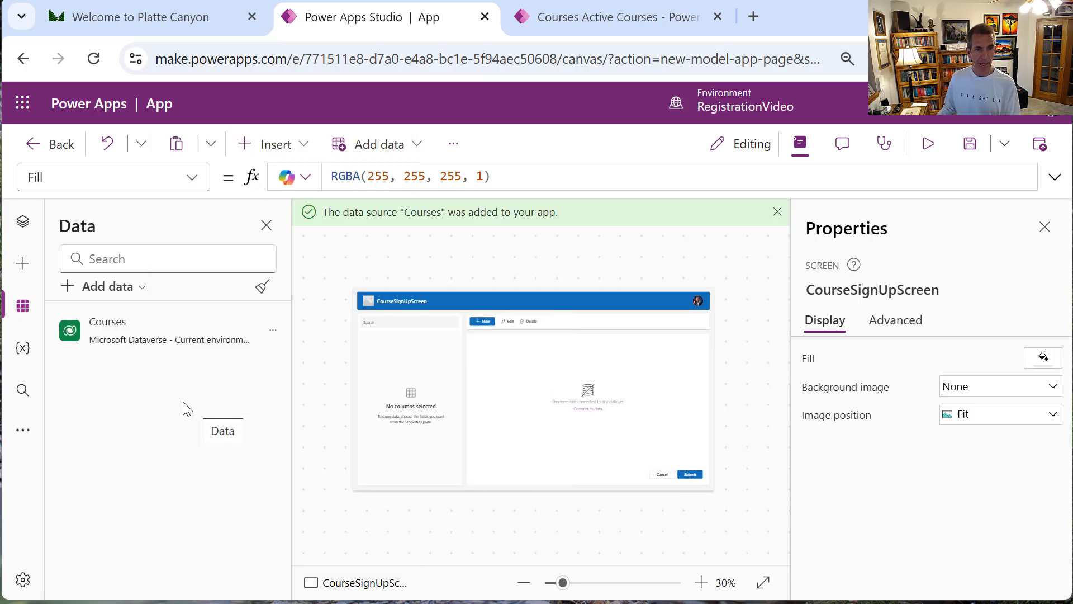
click(141, 287)
mouse_move(216, 448)
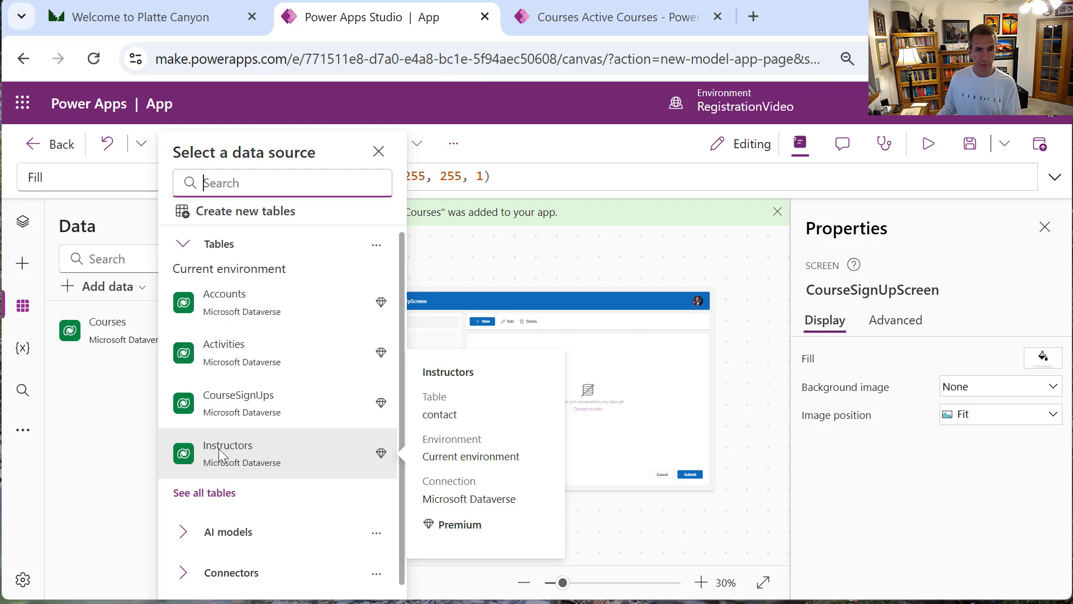
click(219, 448)
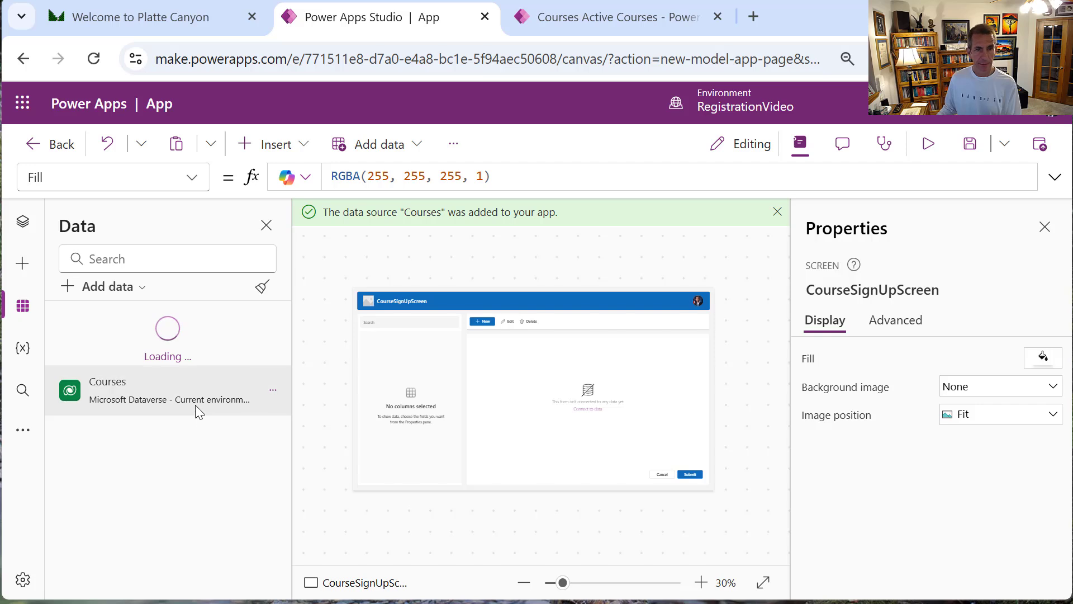
click(146, 299)
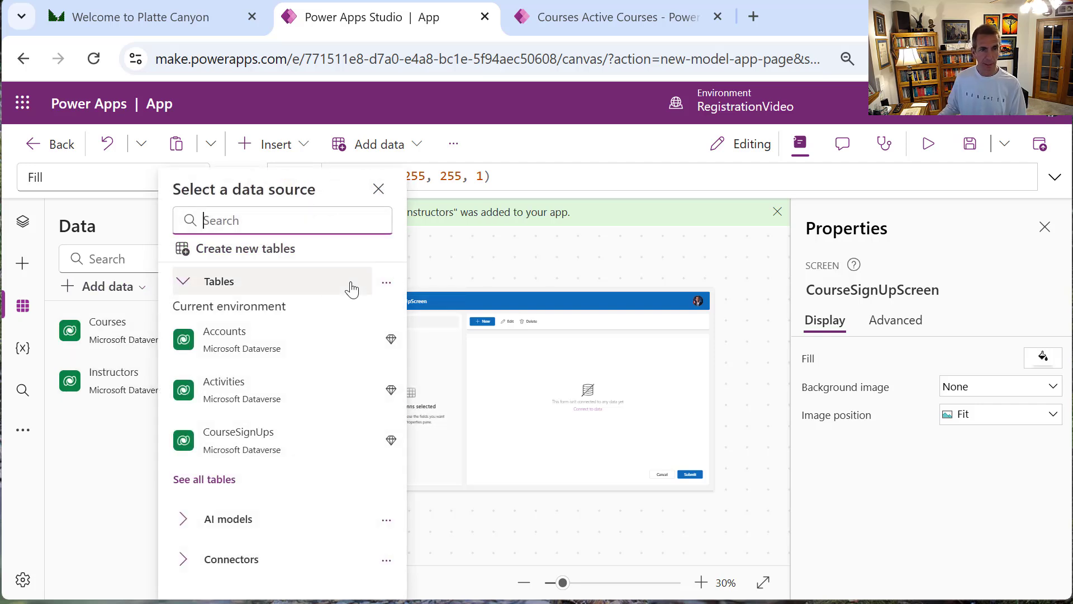
click(324, 452)
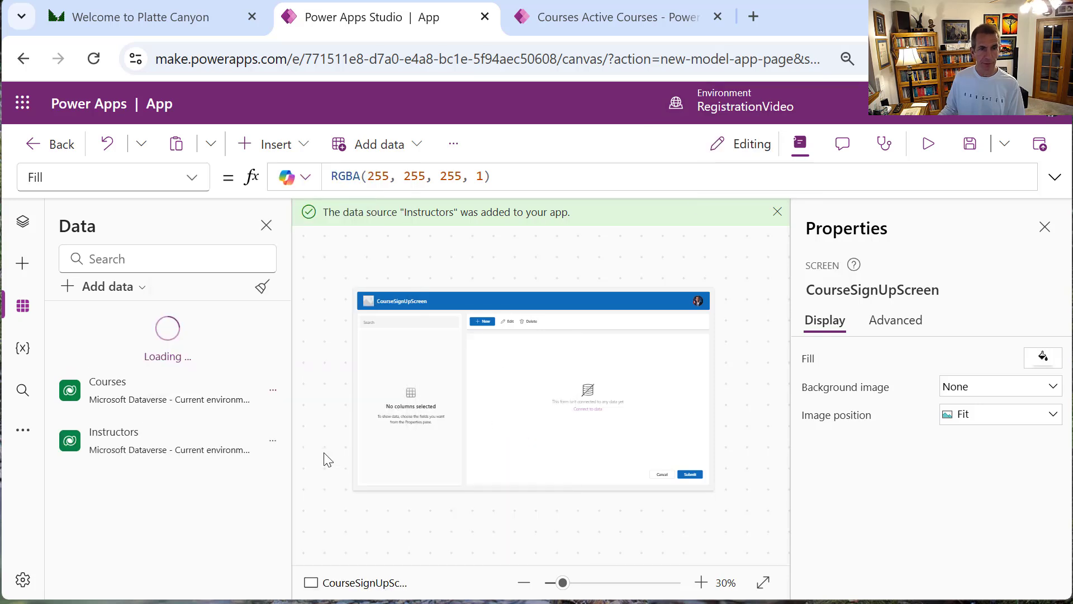
click(209, 257)
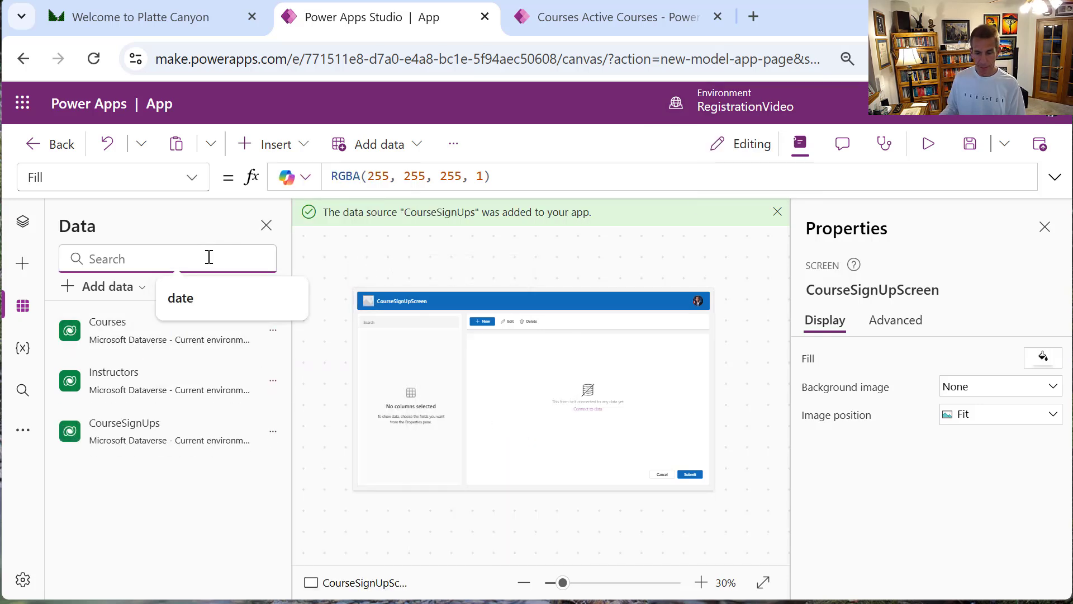
text(atten)
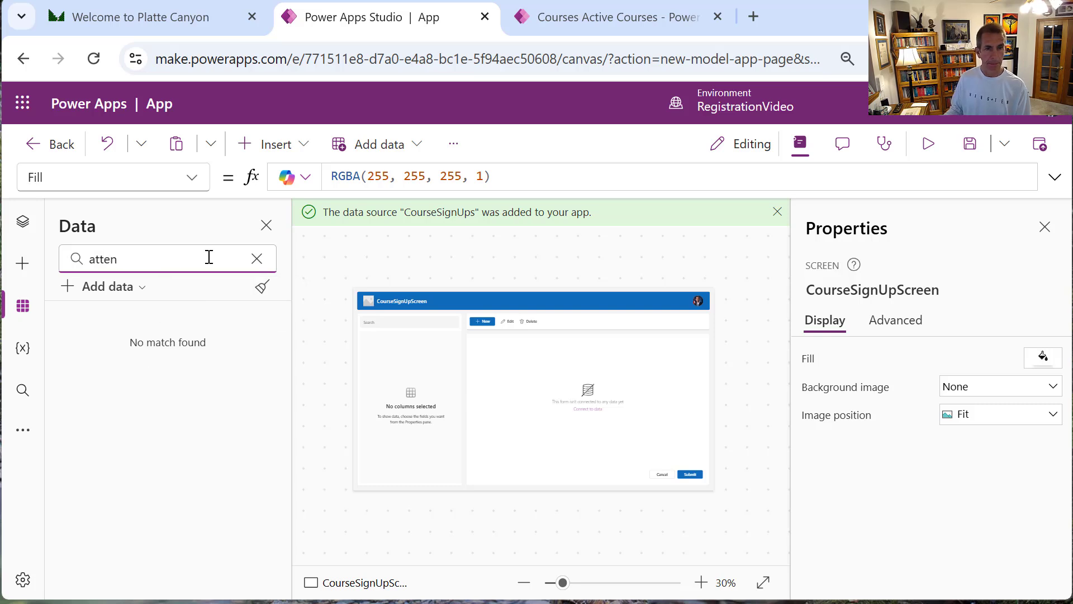
text(e)
key(BackSpace)
key(BackSpace)
key(BackSpace)
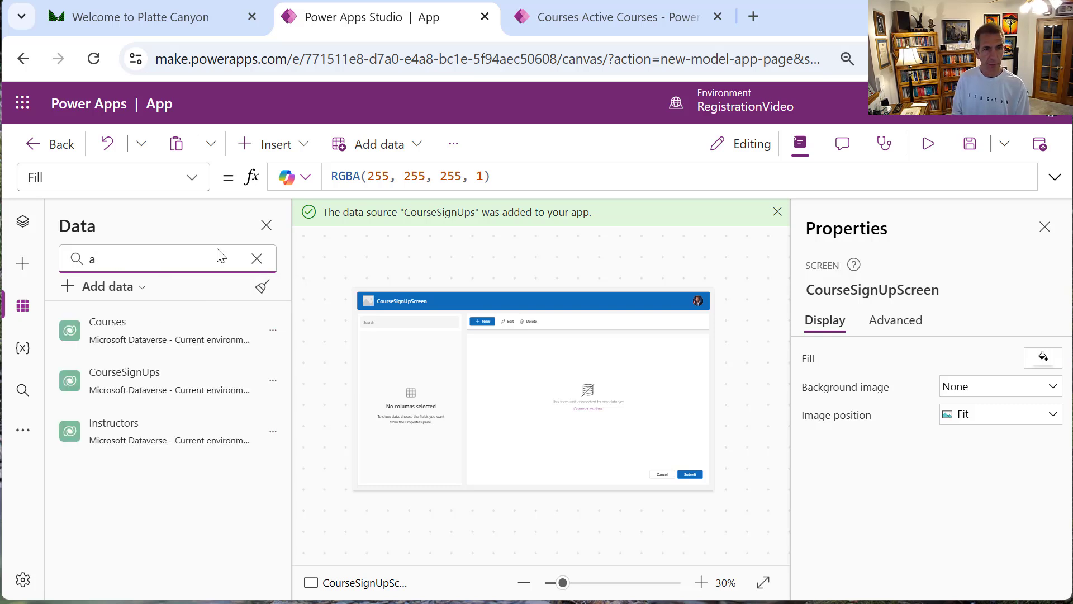
text(tt)
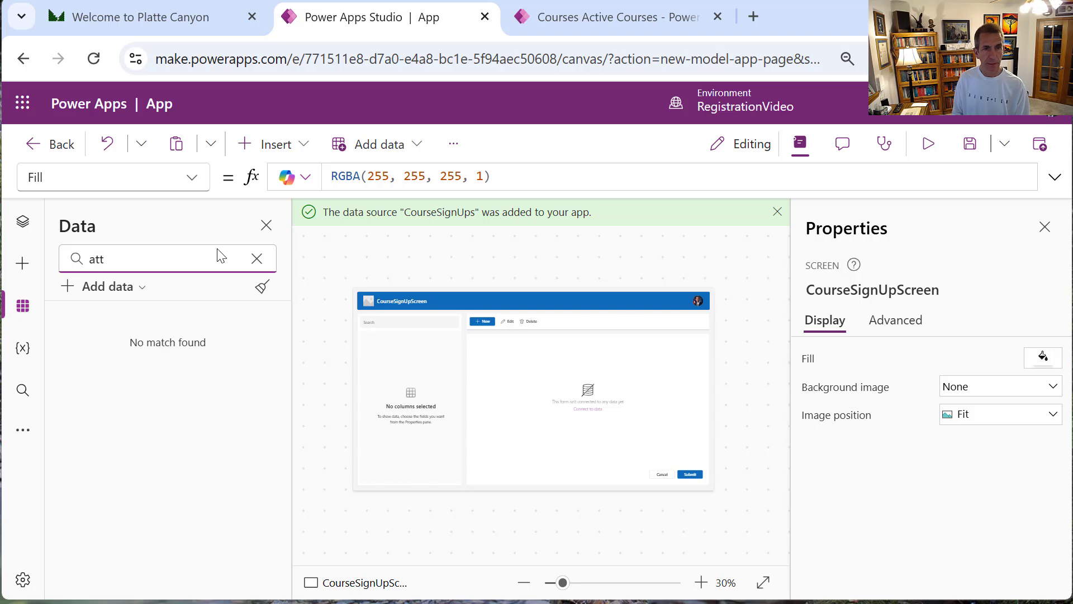
Find the Attendees table by searching for "atten" among the available data sources and add it to the page
click(144, 288)
text(atten)
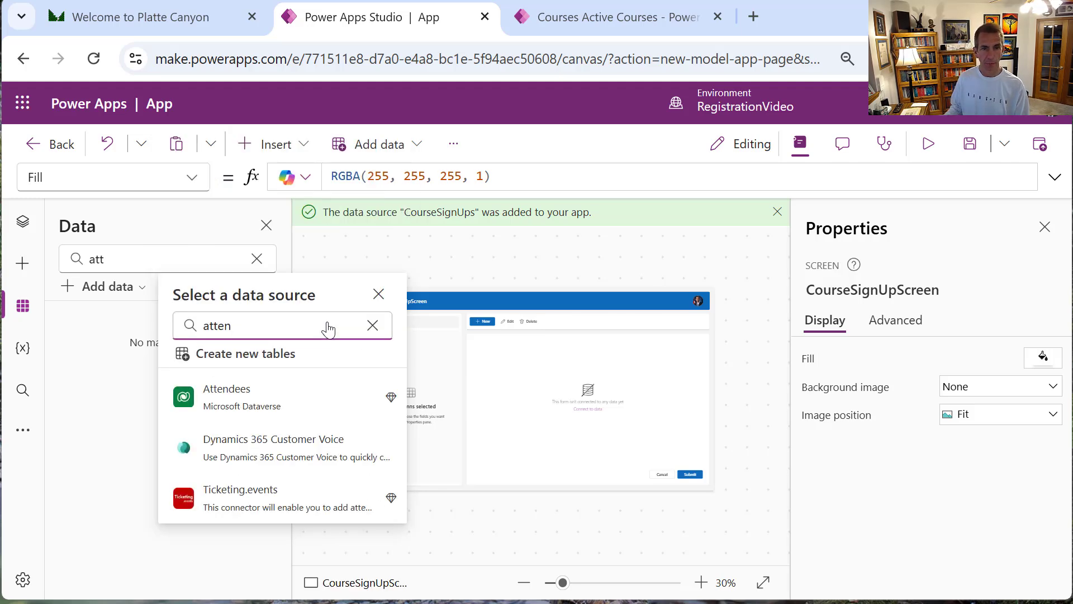
click(236, 395)
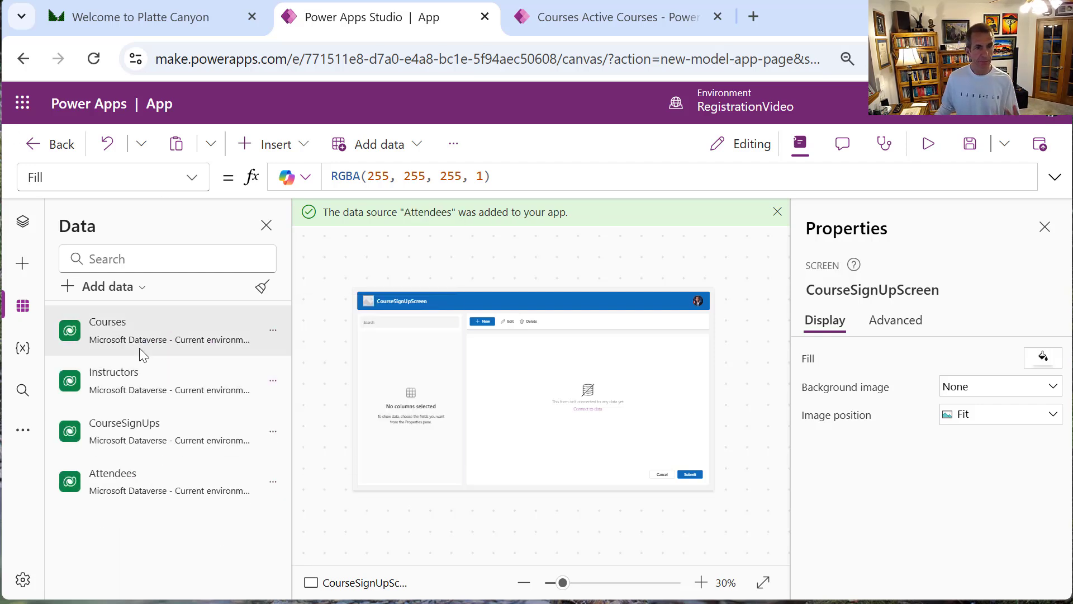
mouse_move(163, 448)
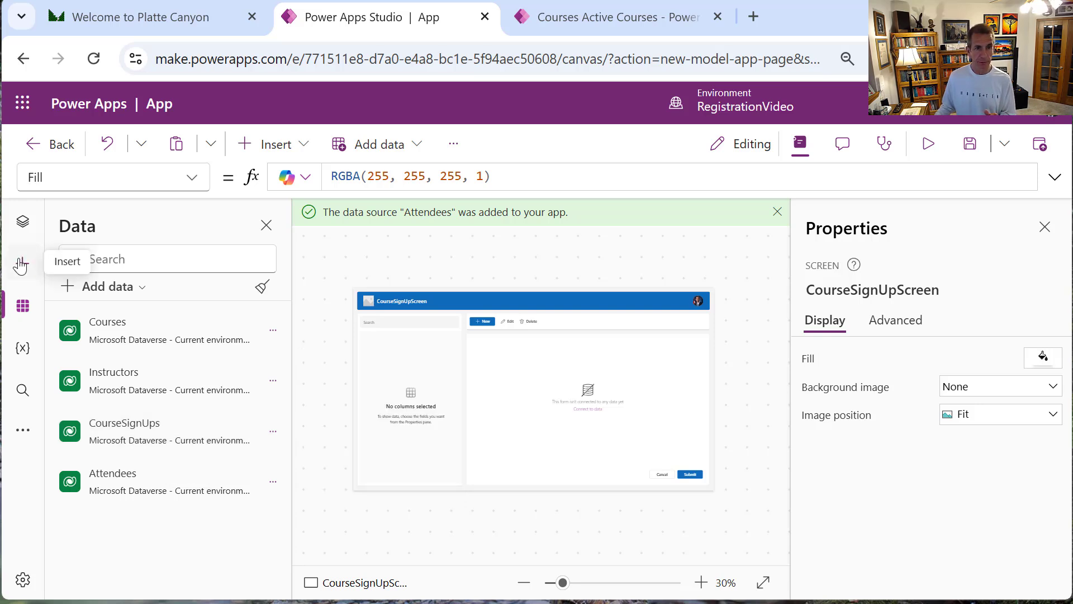
Delete the empty Table1 from the sidebar container of CourseSignUpScreen
click(21, 223)
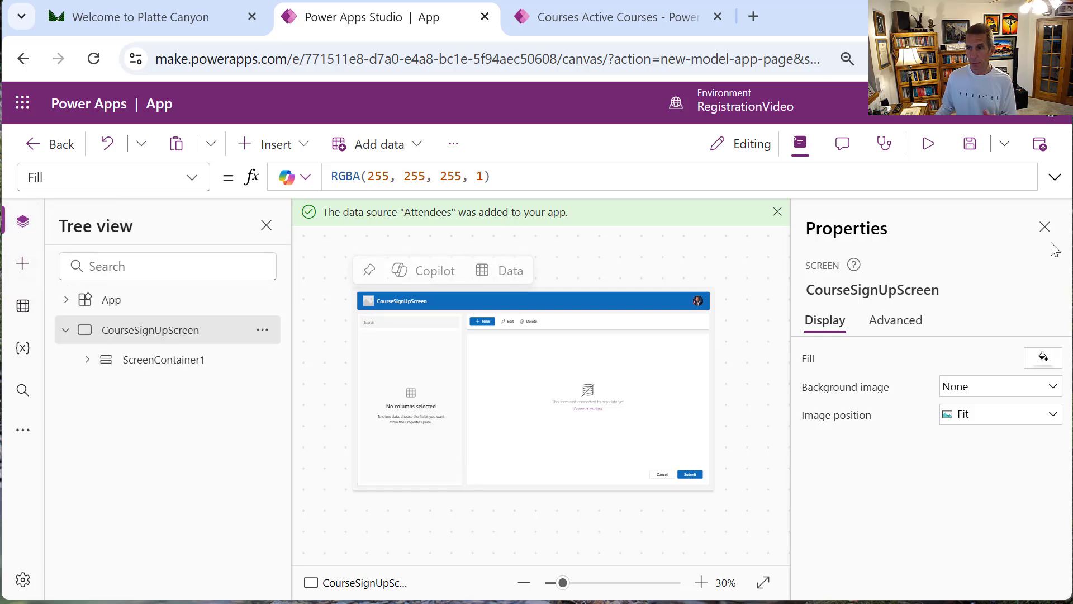
click(1044, 227)
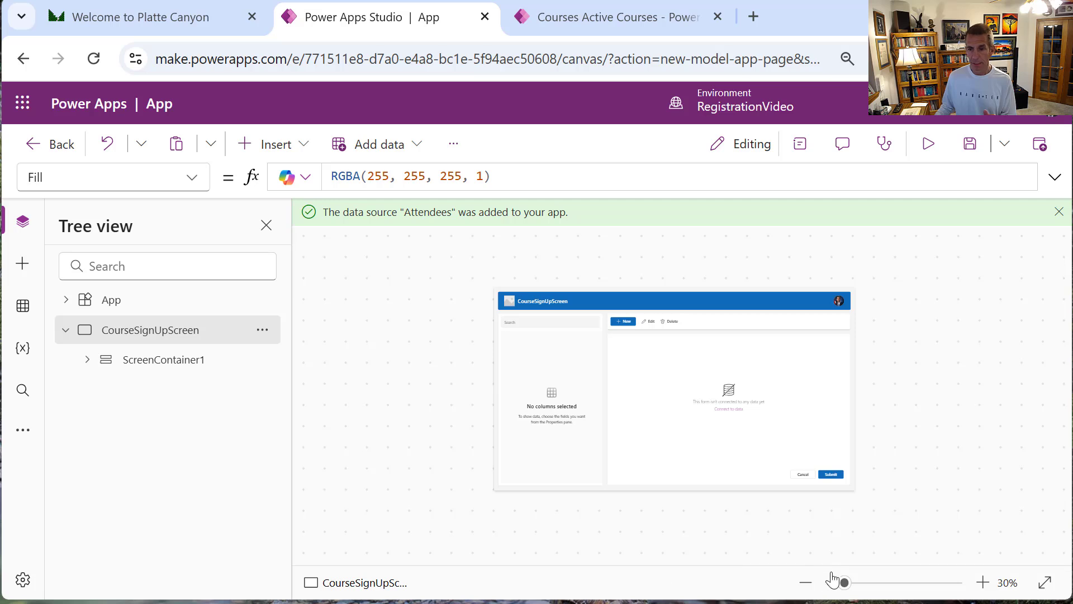
click(978, 583)
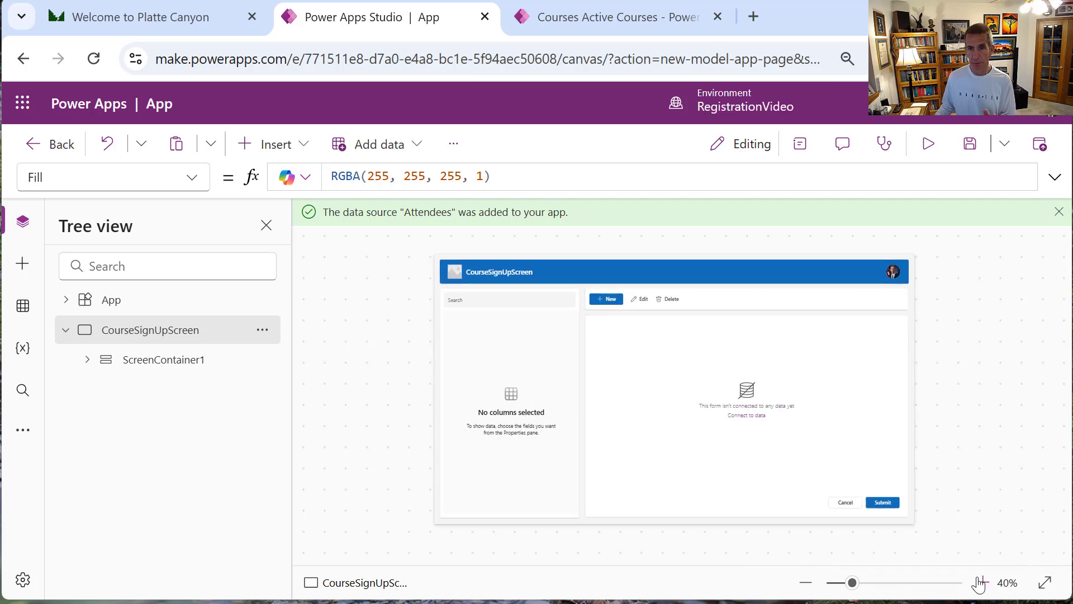
click(978, 583)
click(978, 583)
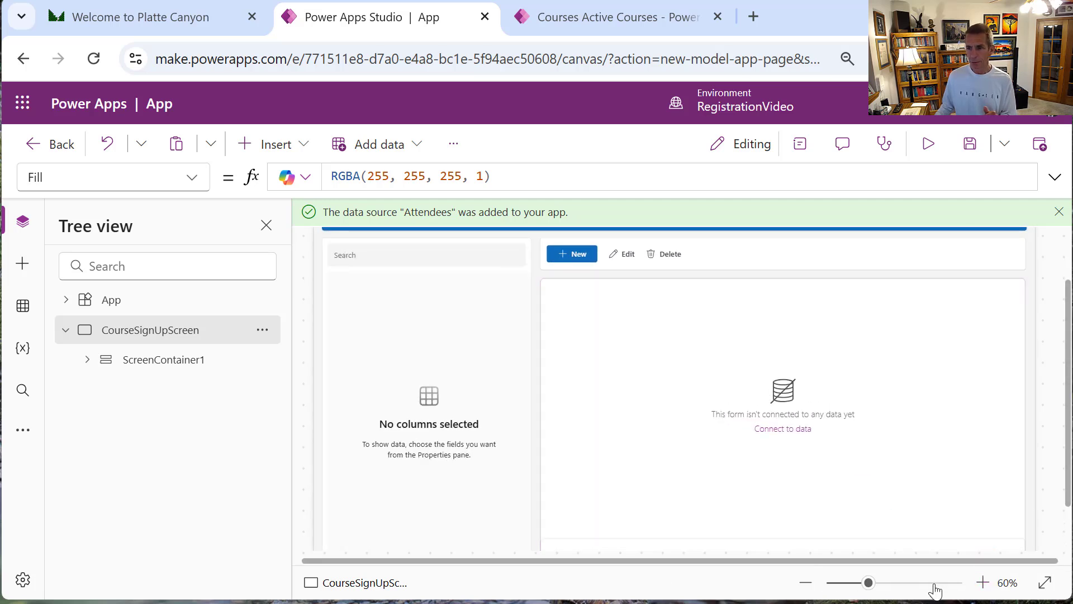
click(805, 583)
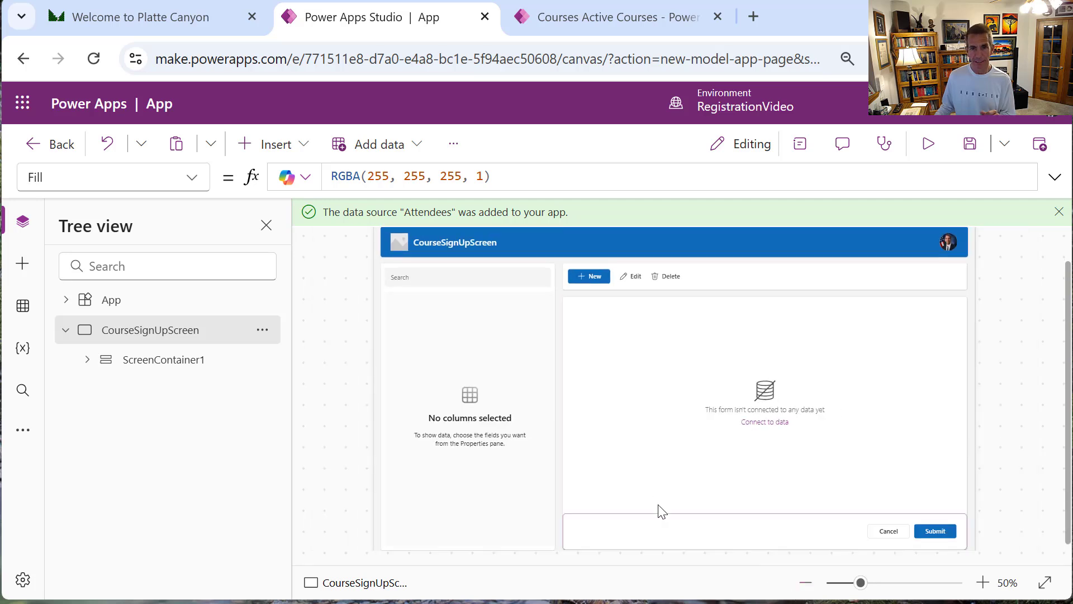
click(499, 452)
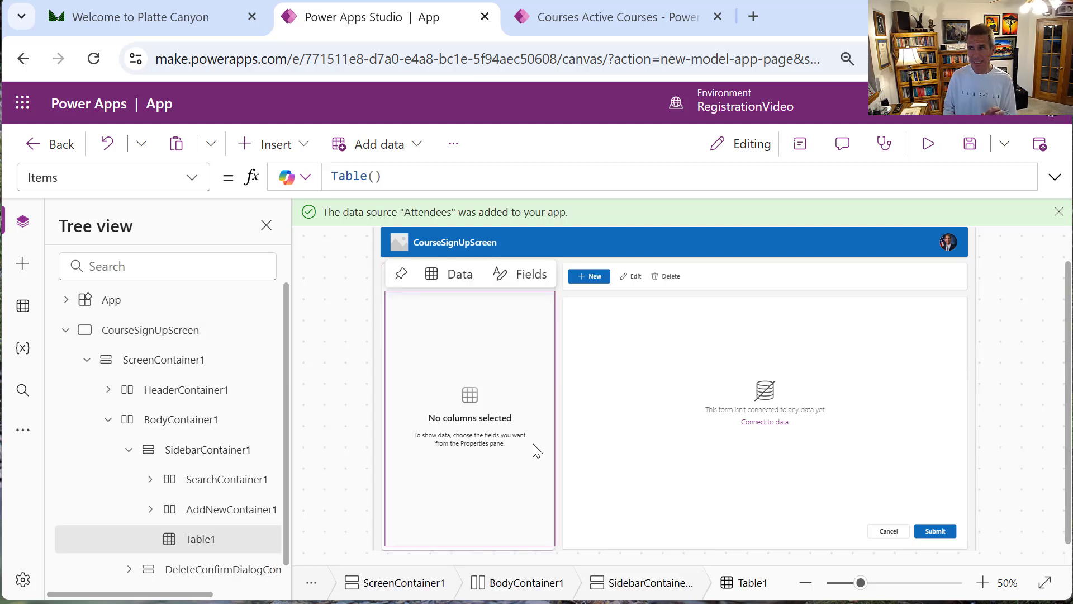
key(Delete)
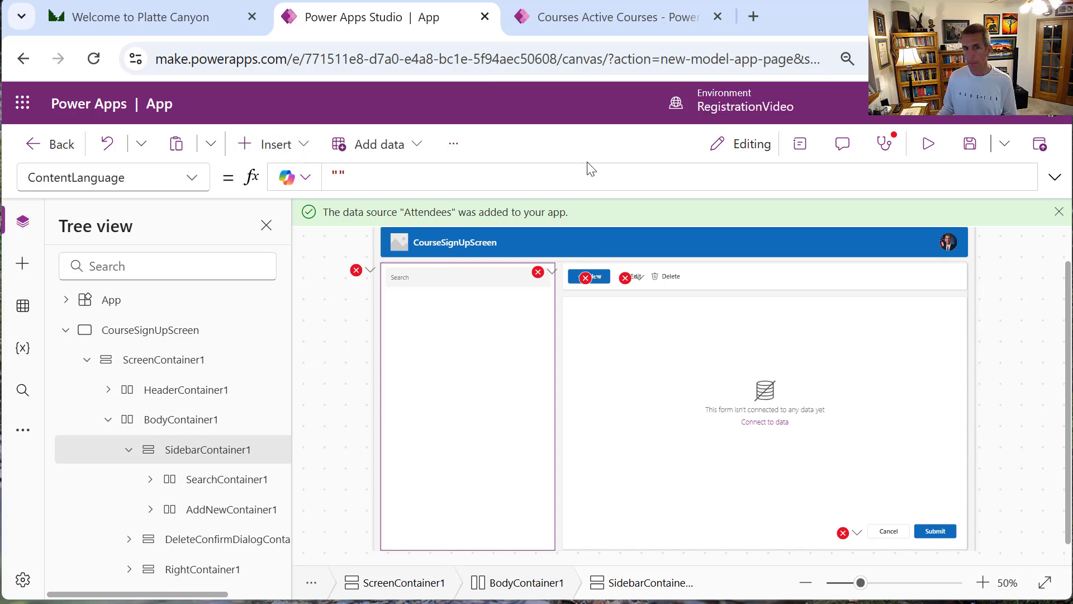
Insert a vertical gallery in the sidebar container and connect it to the CourseSignUps table
click(303, 147)
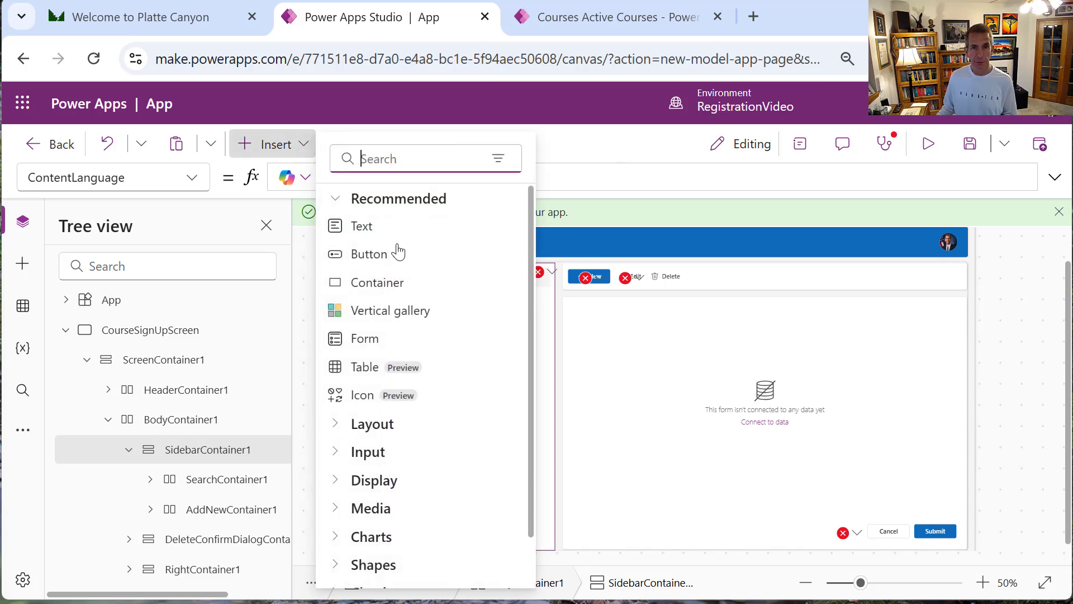
click(420, 313)
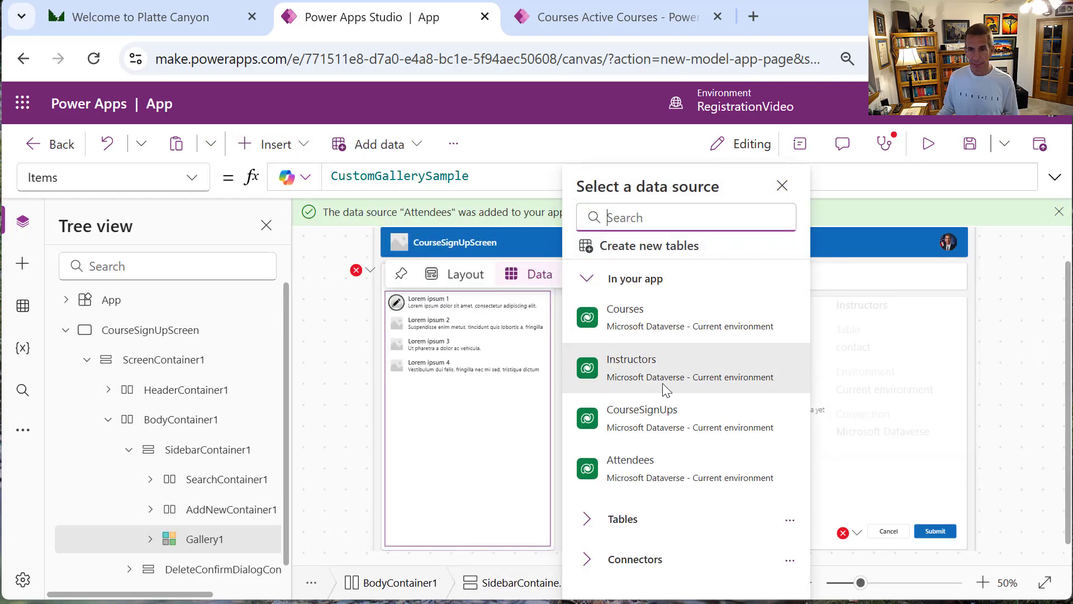
click(652, 416)
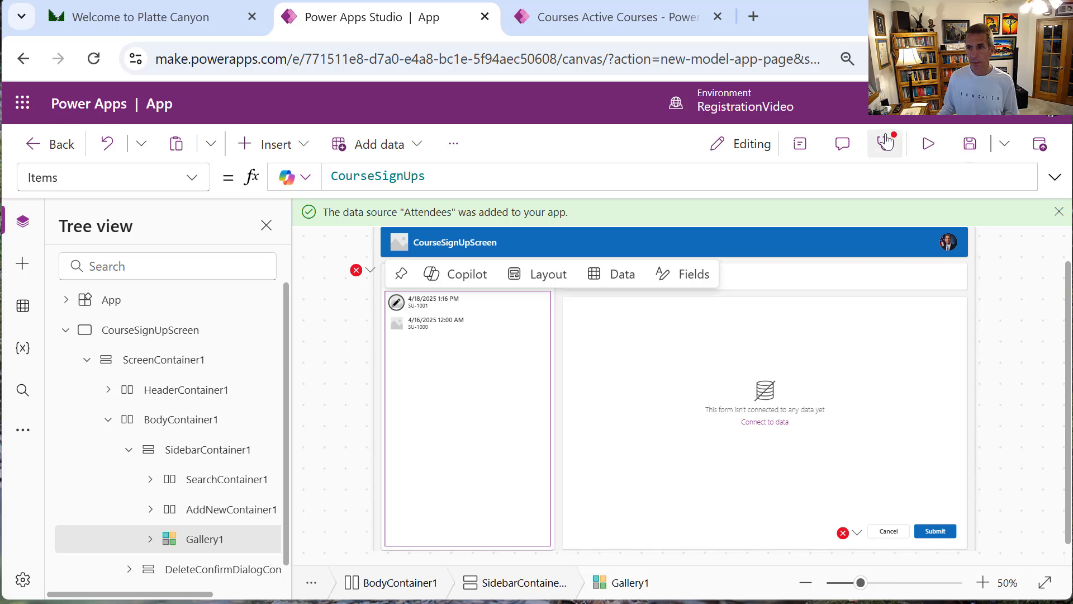
Set the new gallery's view to Active CourseSignUps
click(812, 154)
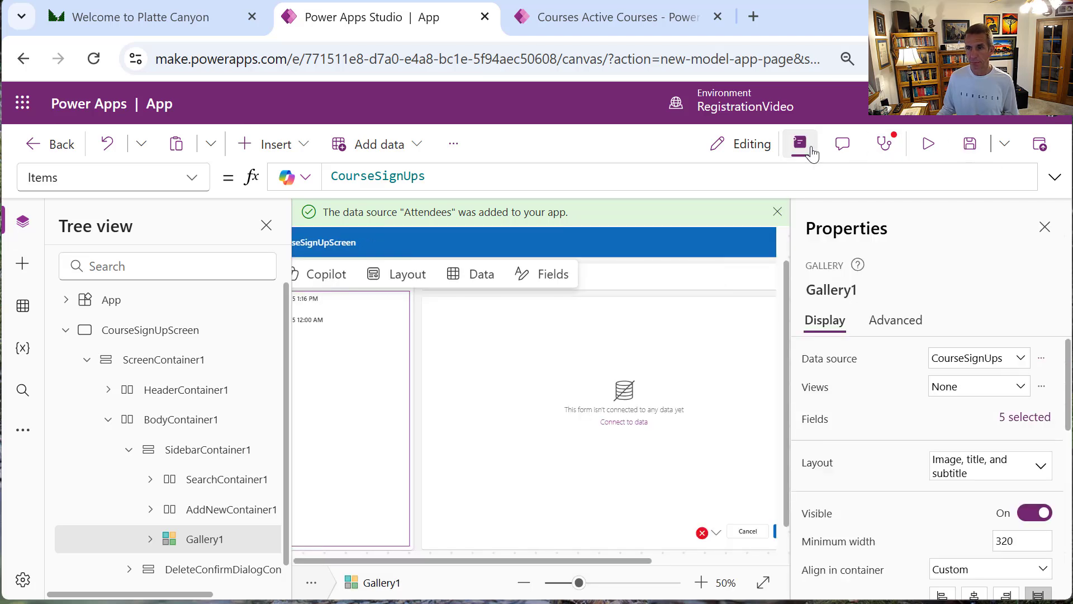
click(524, 582)
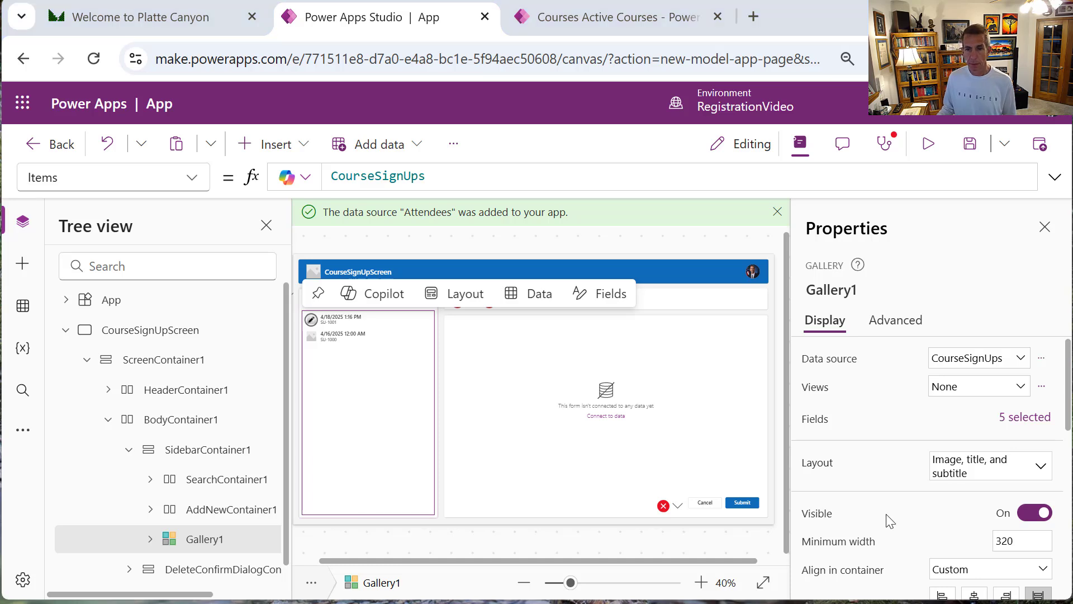
click(1021, 386)
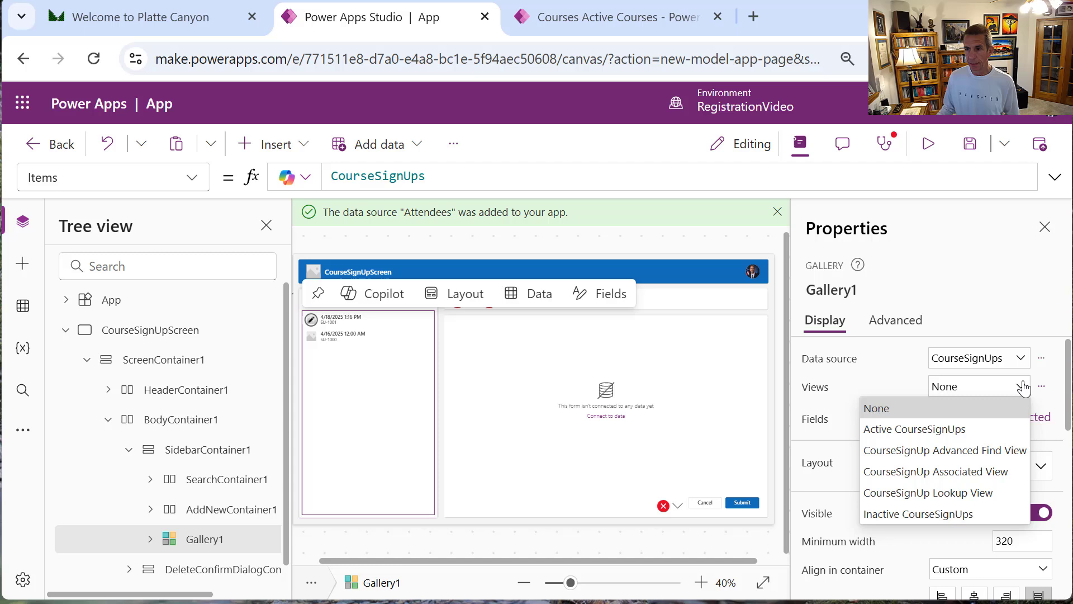
click(939, 432)
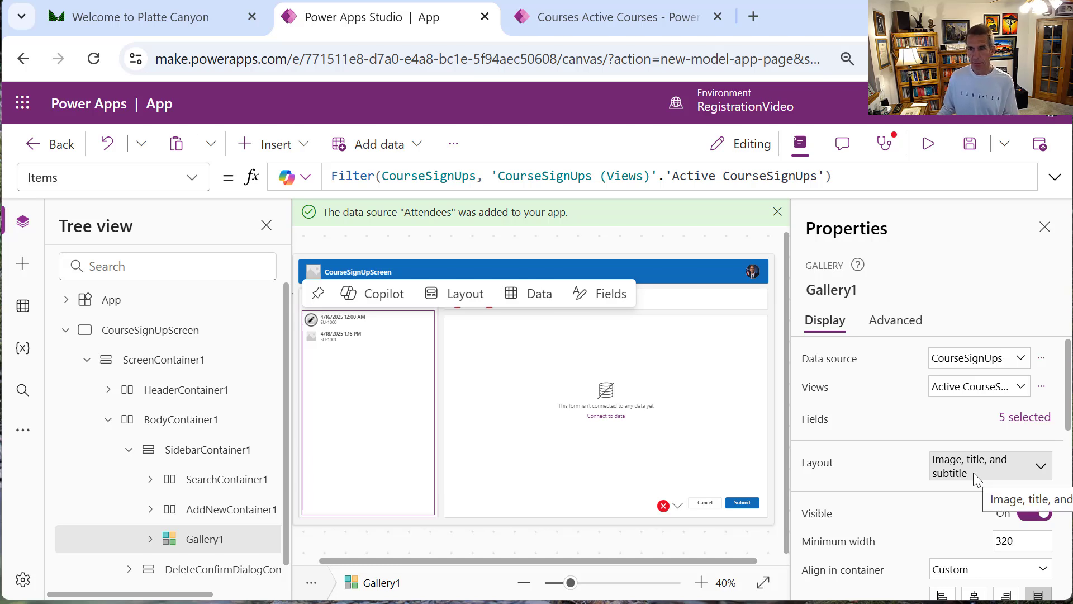
Rename Gallery1 as CourseSignUpGallery
right_click(237, 539)
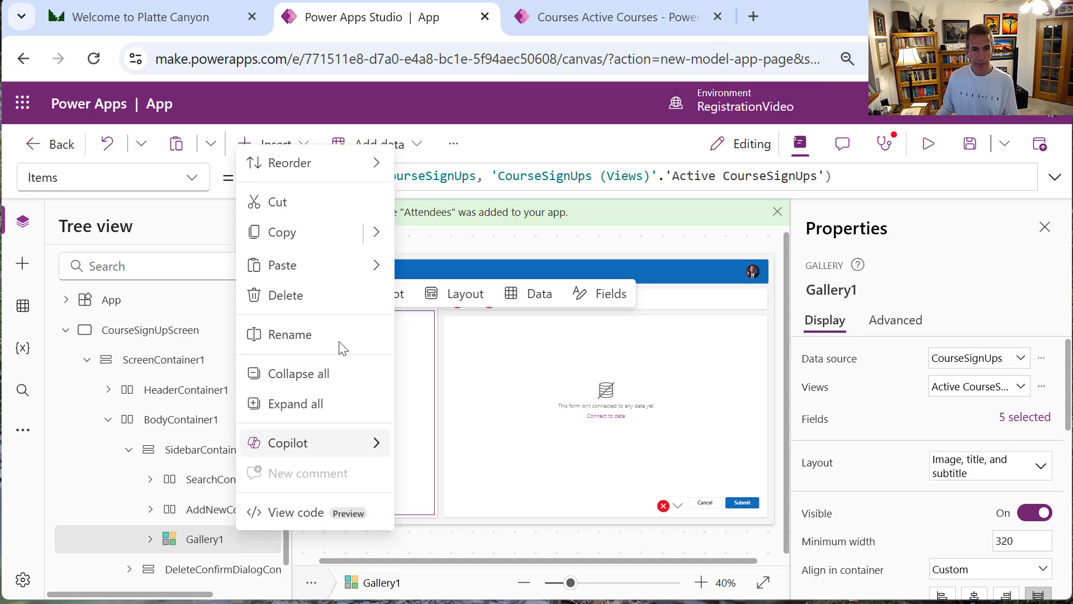
click(338, 336)
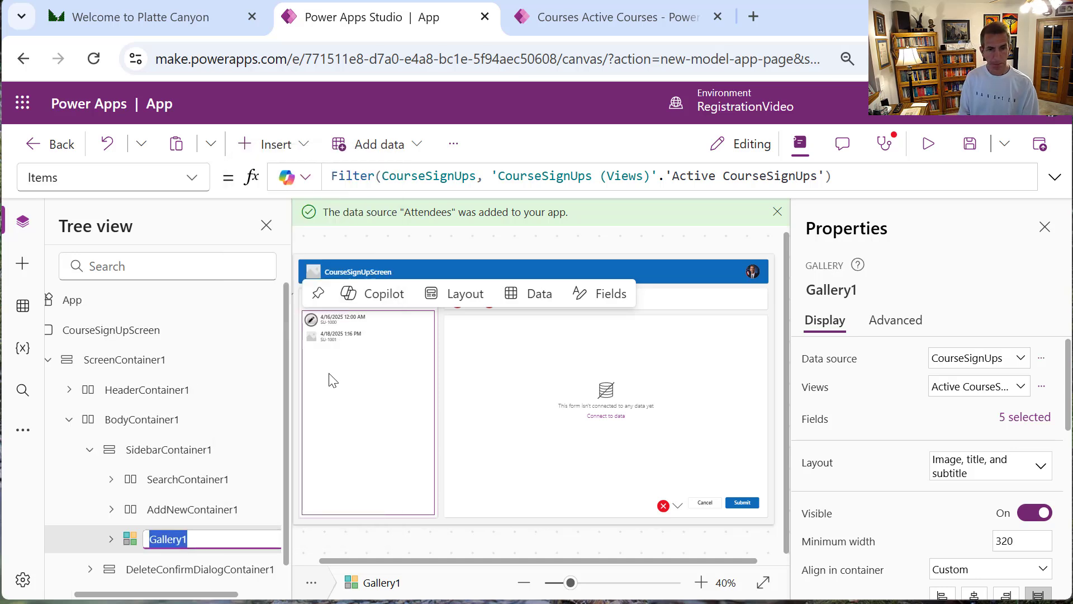
text(CourseSign)
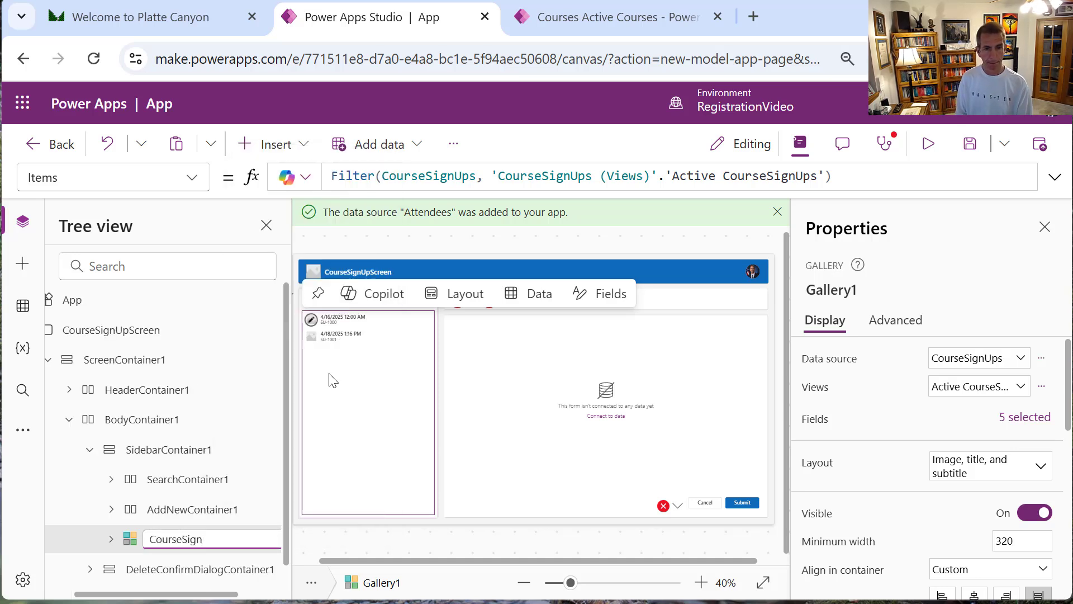
text(UpGaller)
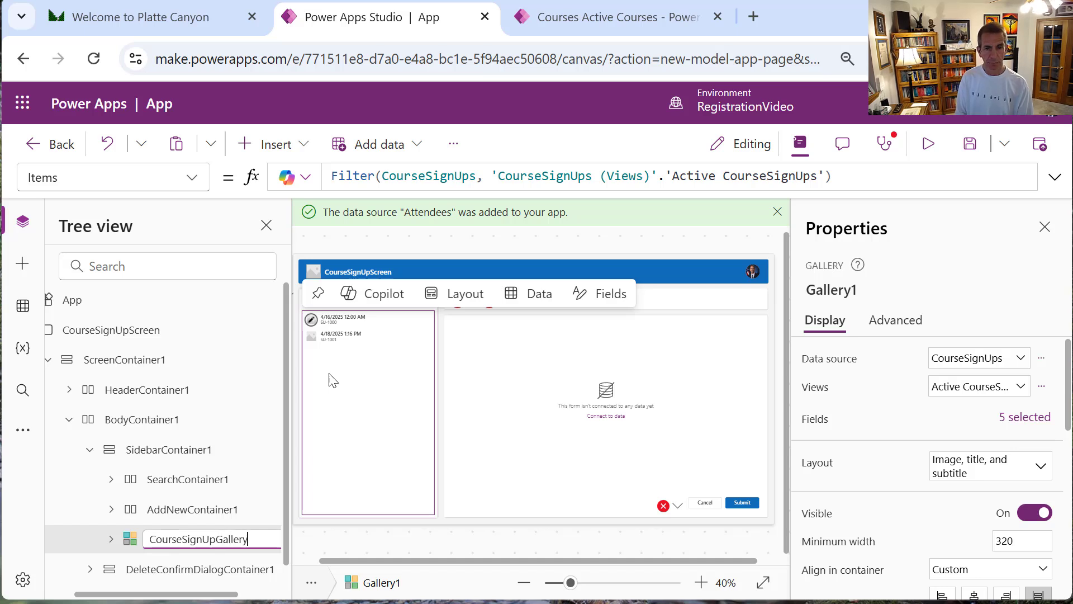
text(y)
key(Return)
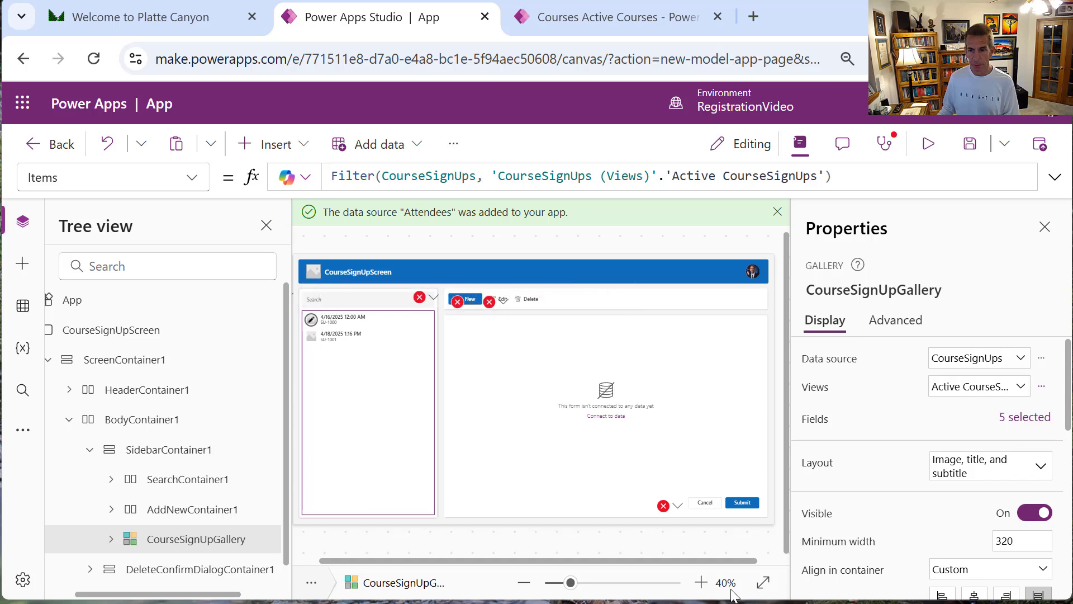
Change the CourseSignUpGallery layout to Title, subtitle, and body
click(701, 582)
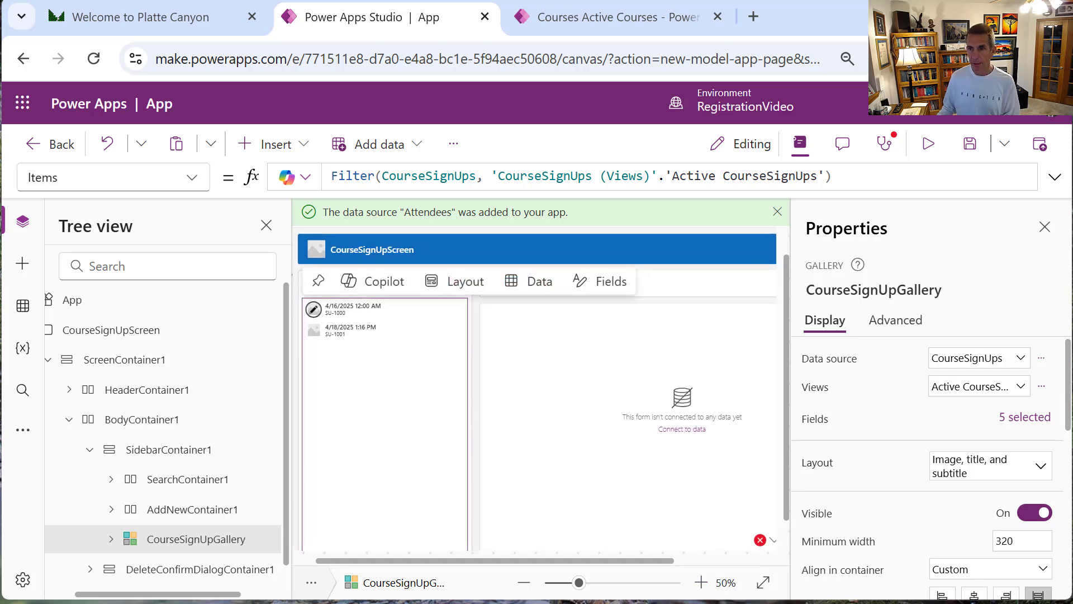
click(1023, 479)
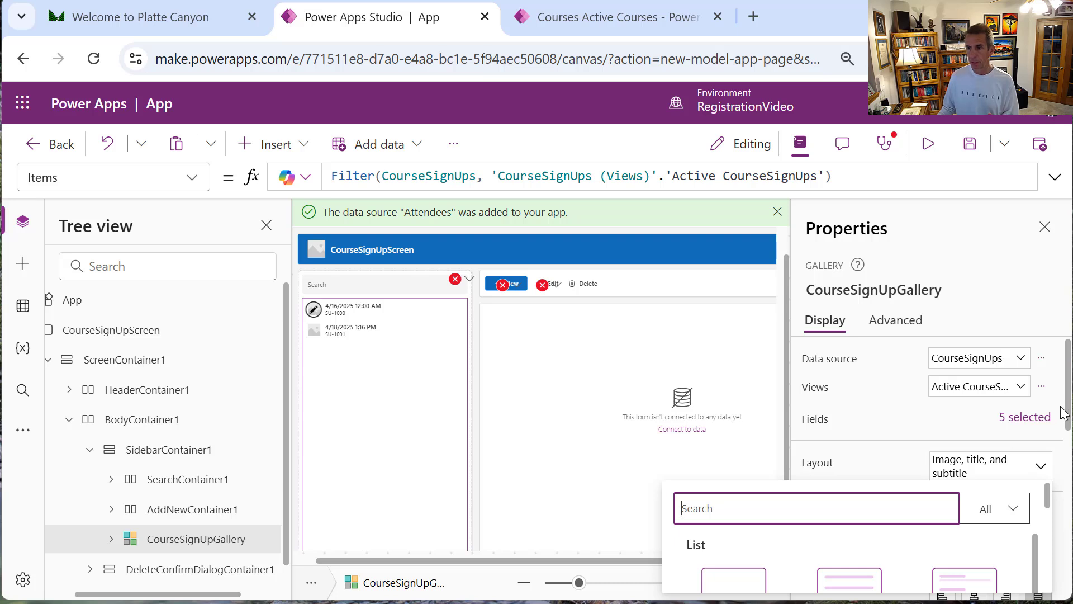
drag(1068, 413, 1070, 434)
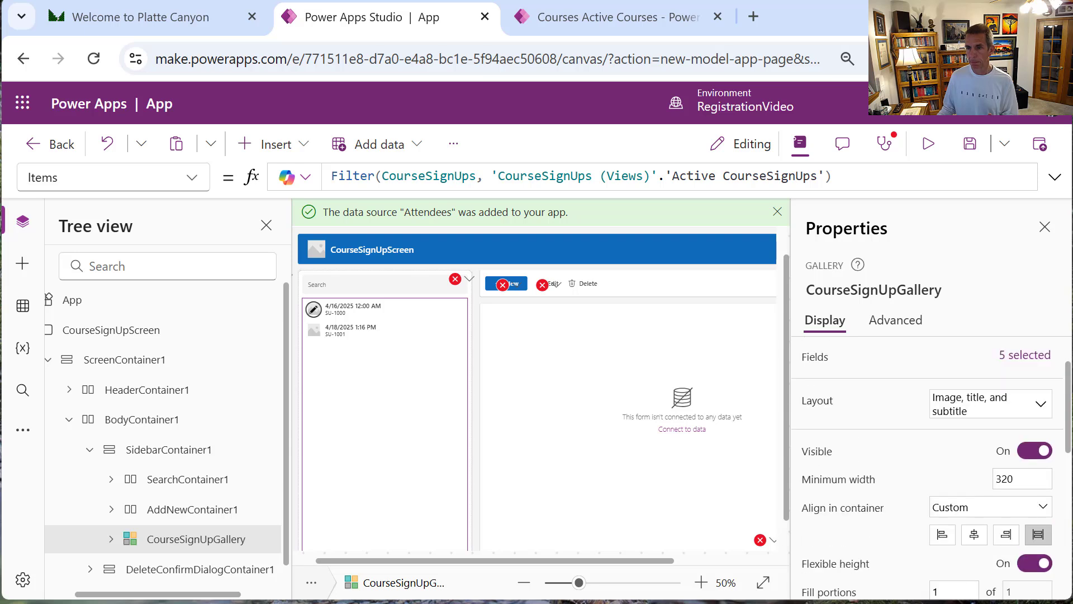
click(1040, 405)
drag(1048, 458, 1039, 528)
click(707, 495)
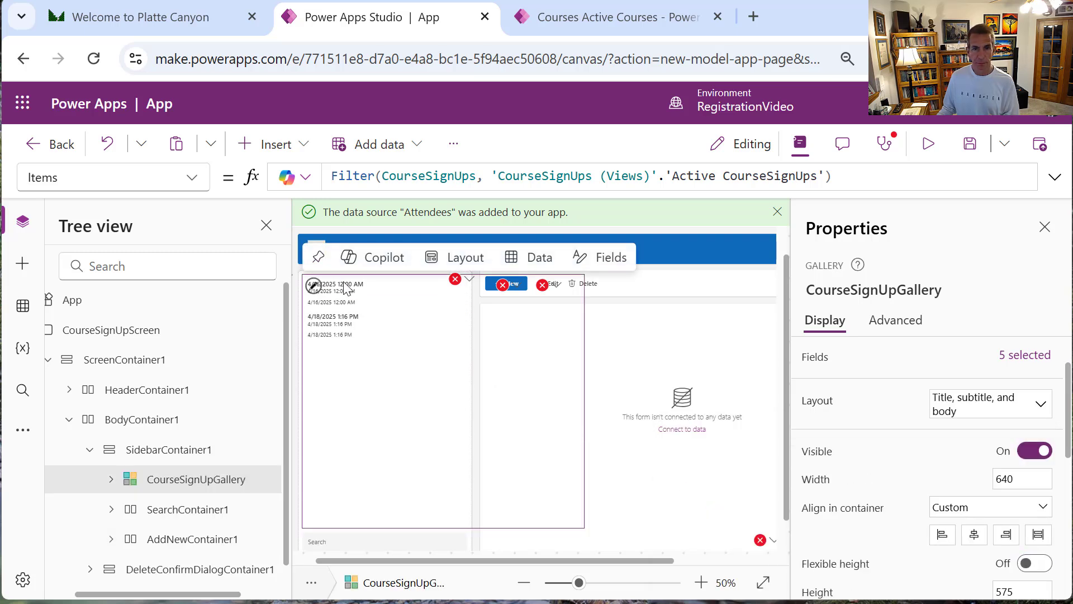
Move the Subtitle2 label slightly down in the gallery template, away from the title
click(366, 286)
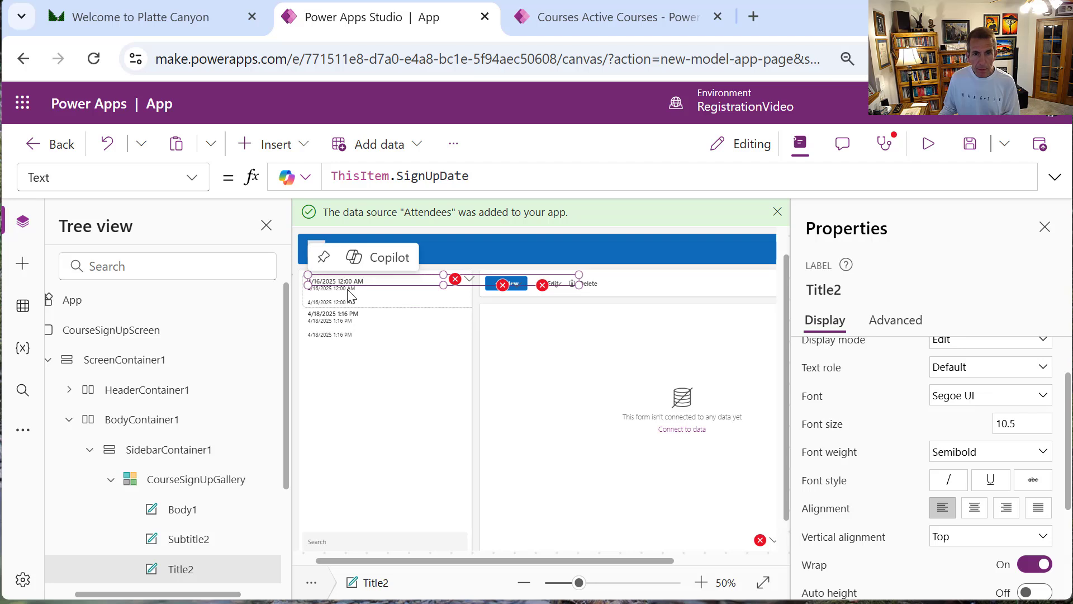
click(177, 534)
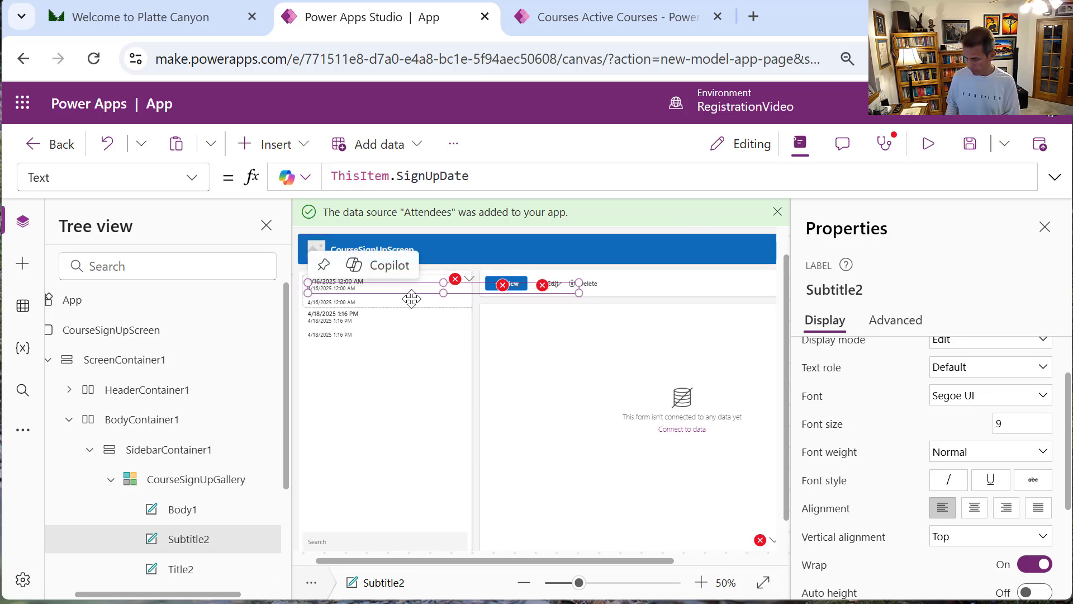
drag(412, 299, 412, 304)
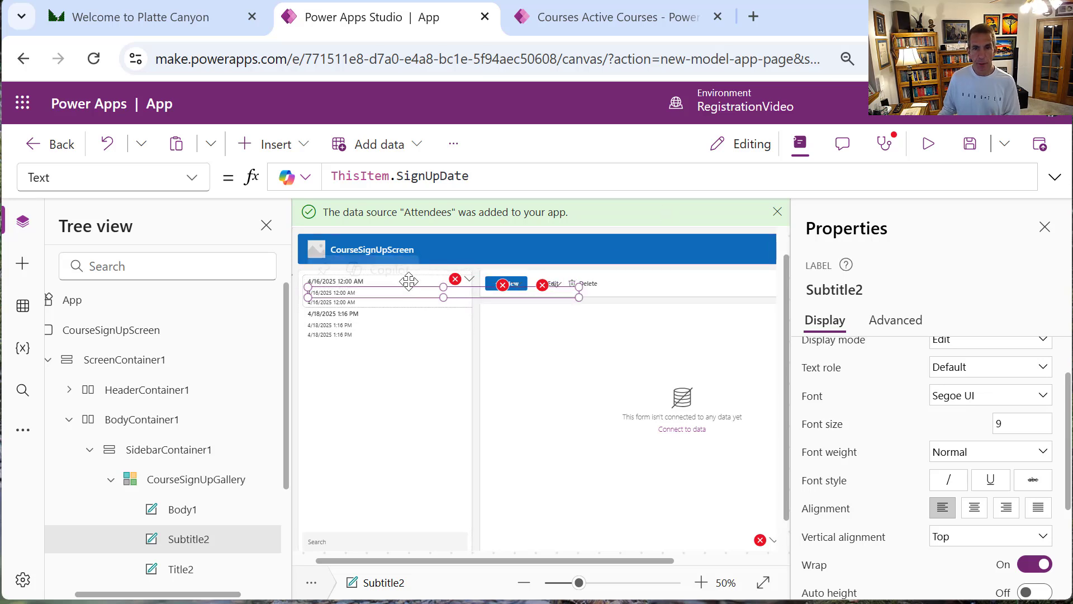
mouse_move(409, 283)
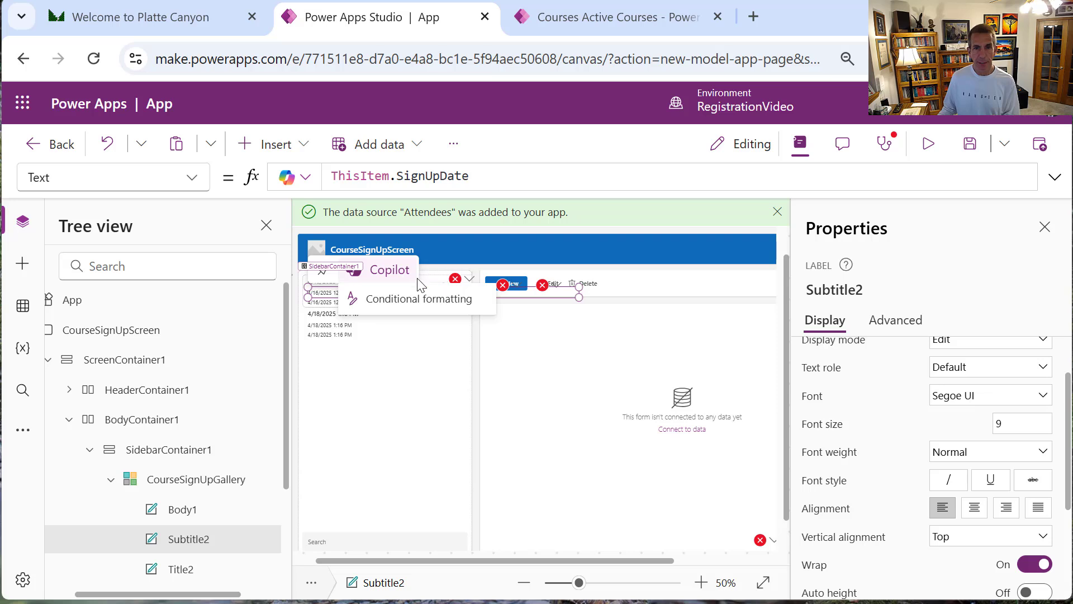
click(423, 279)
Replace the Title2 label's text formula with LookUp(Courses, Course = ThisItem.Course)
click(334, 284)
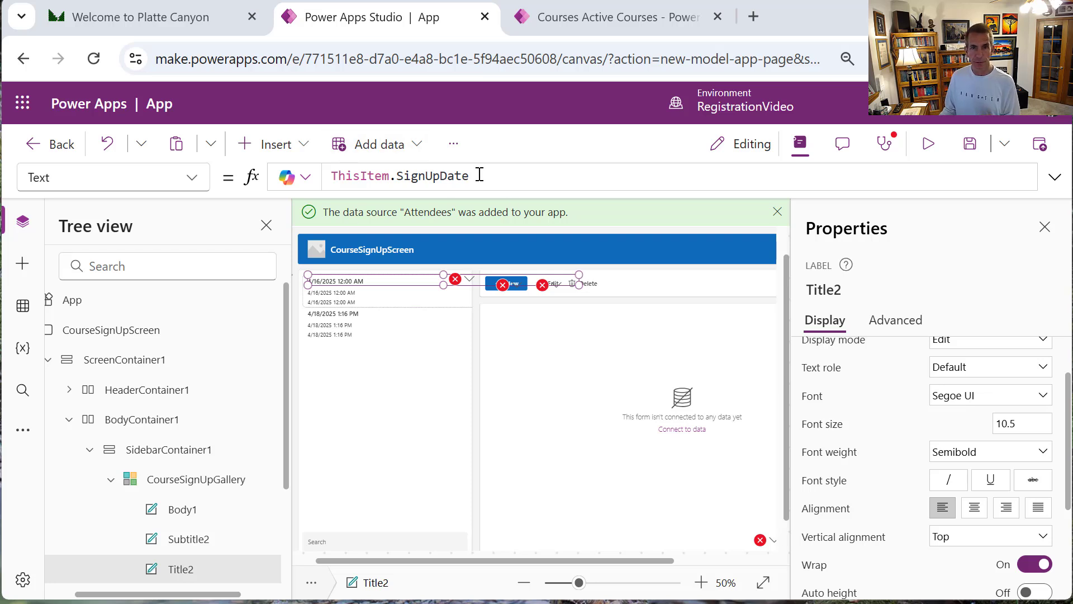
drag(479, 175, 331, 175)
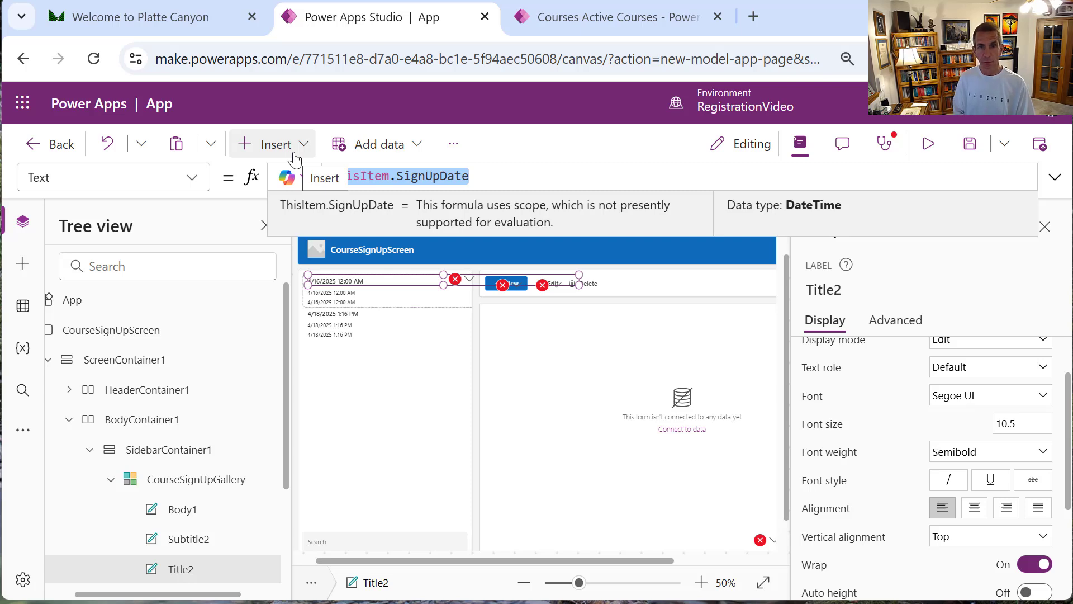
text(LookUp()
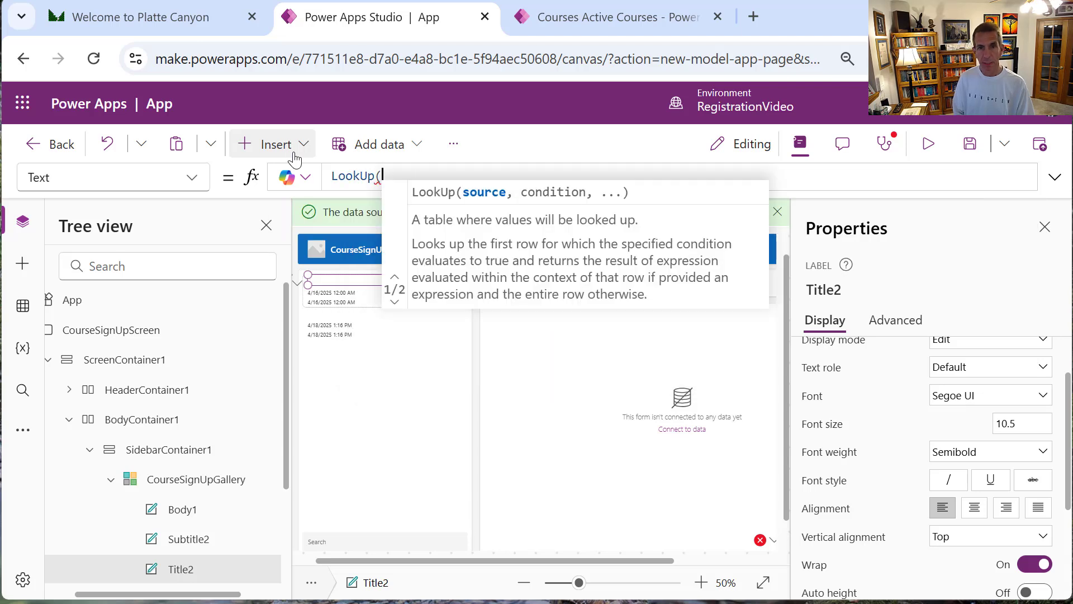
text(Courses, )
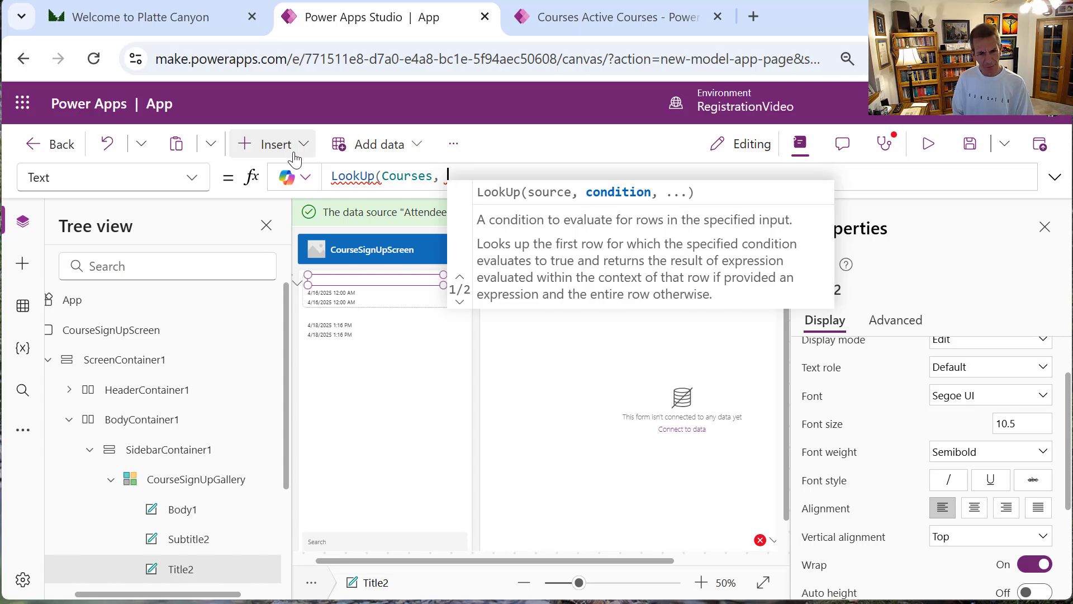
text(Course)
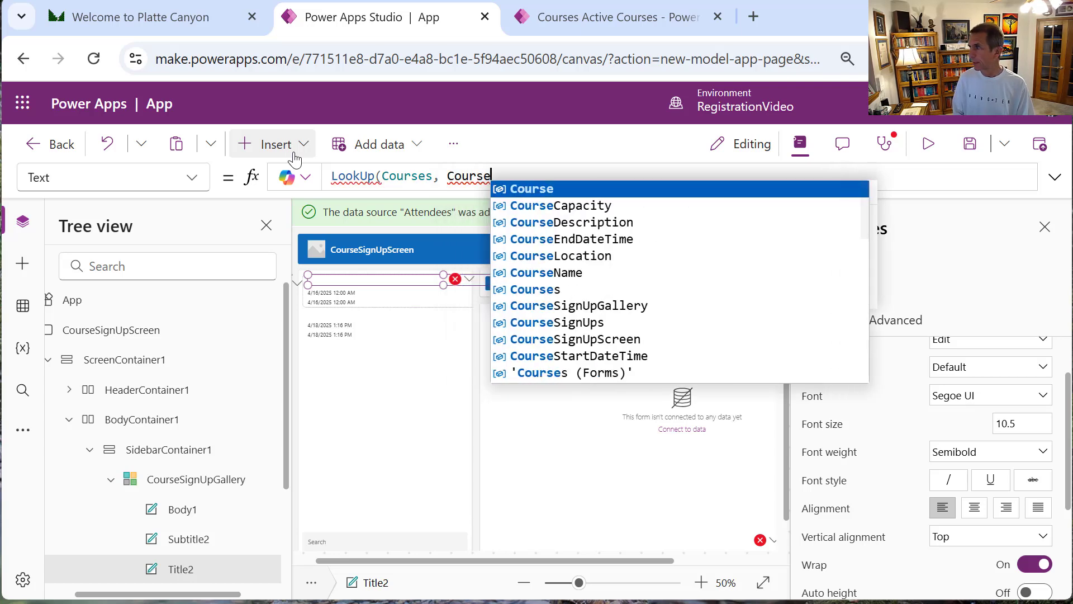
text( = )
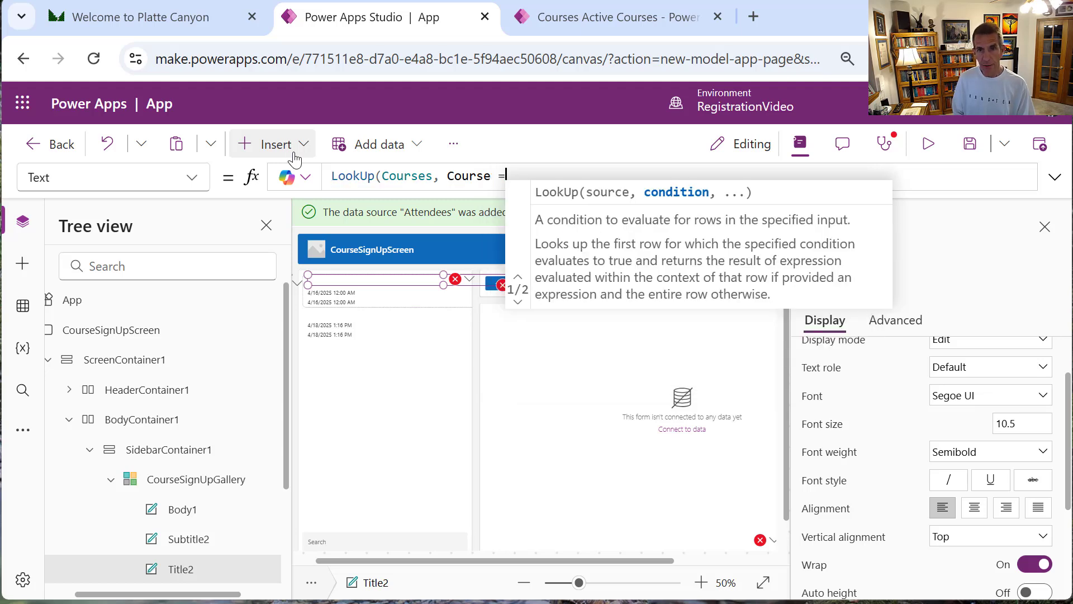
text(Th)
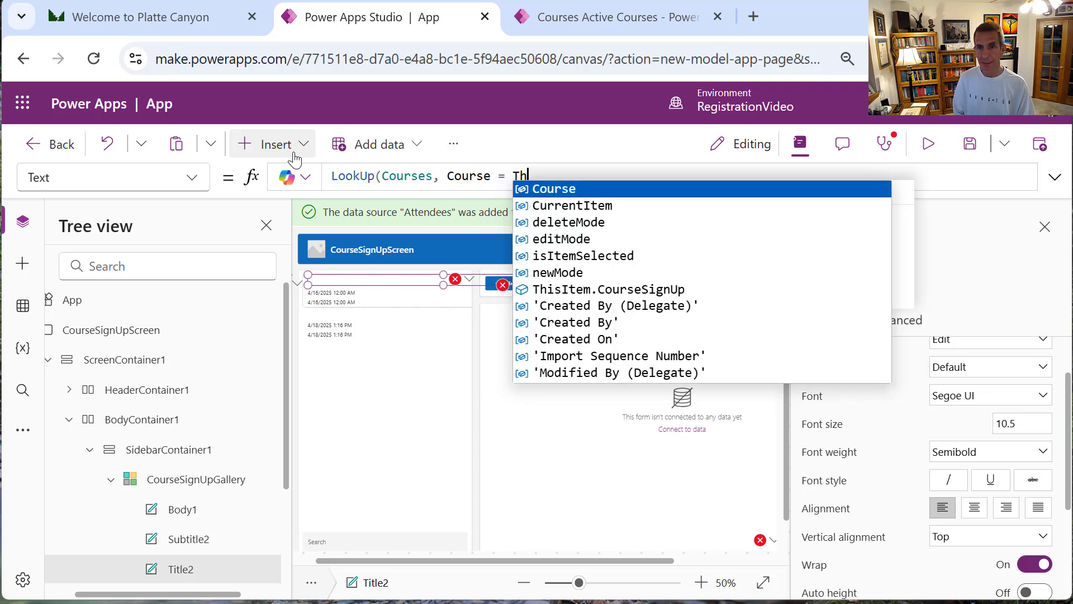
text(isItem)
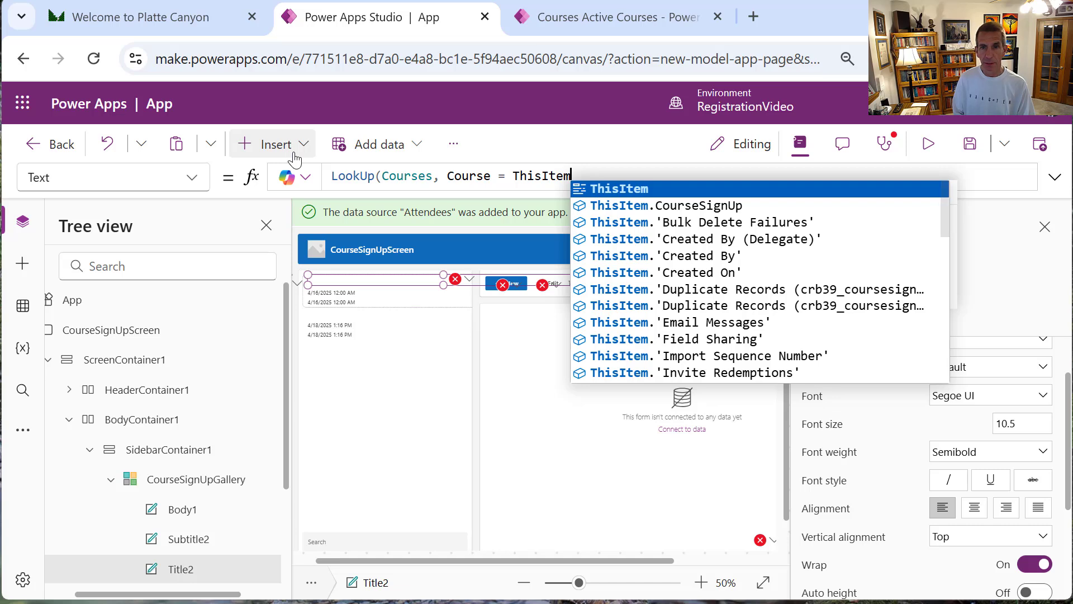
text(.Cour)
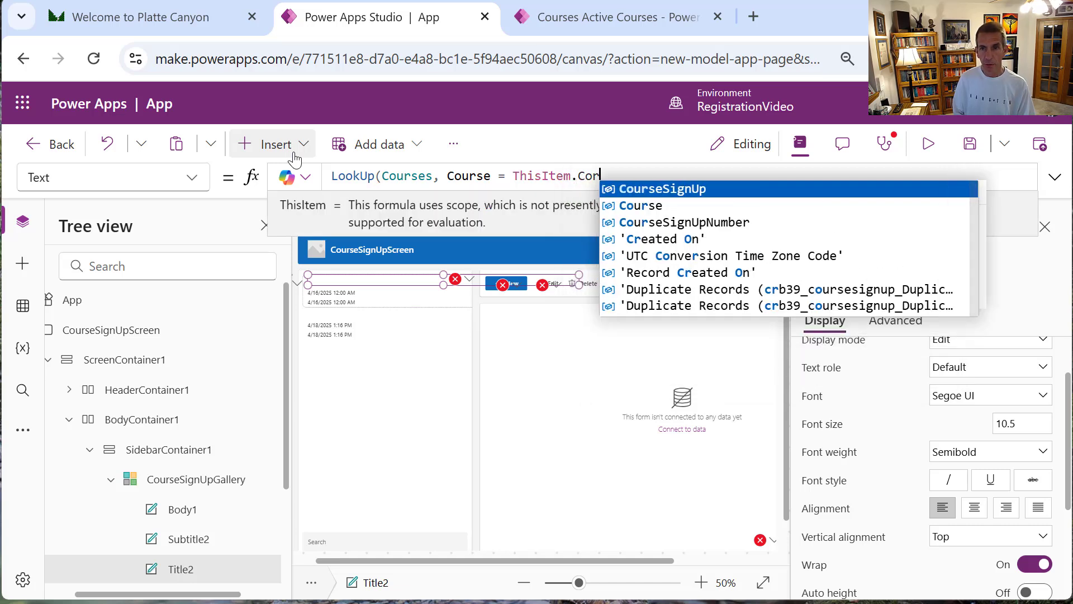
text(se)
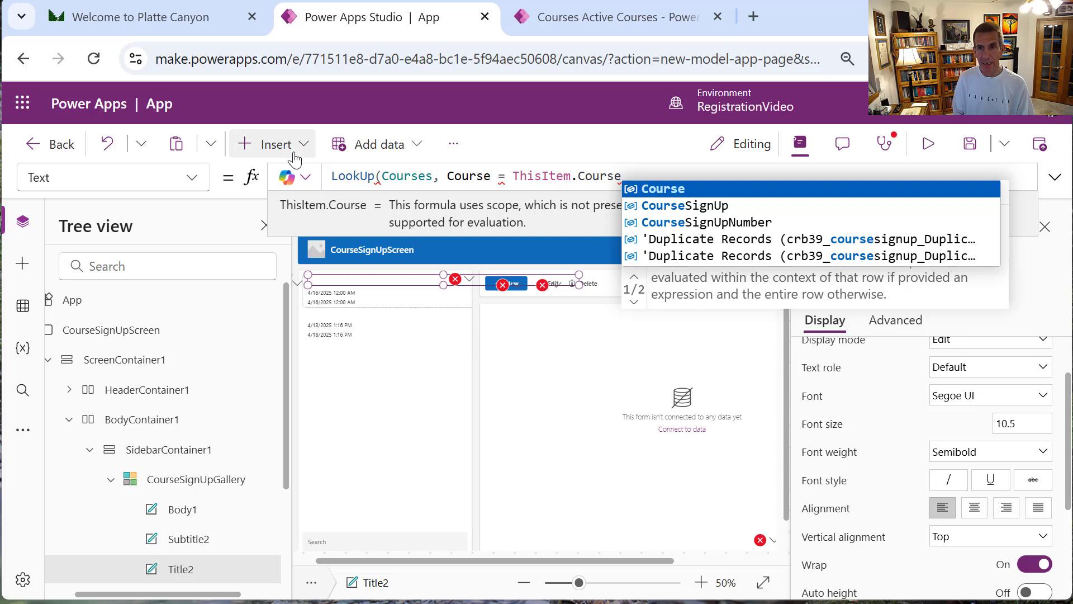
text())
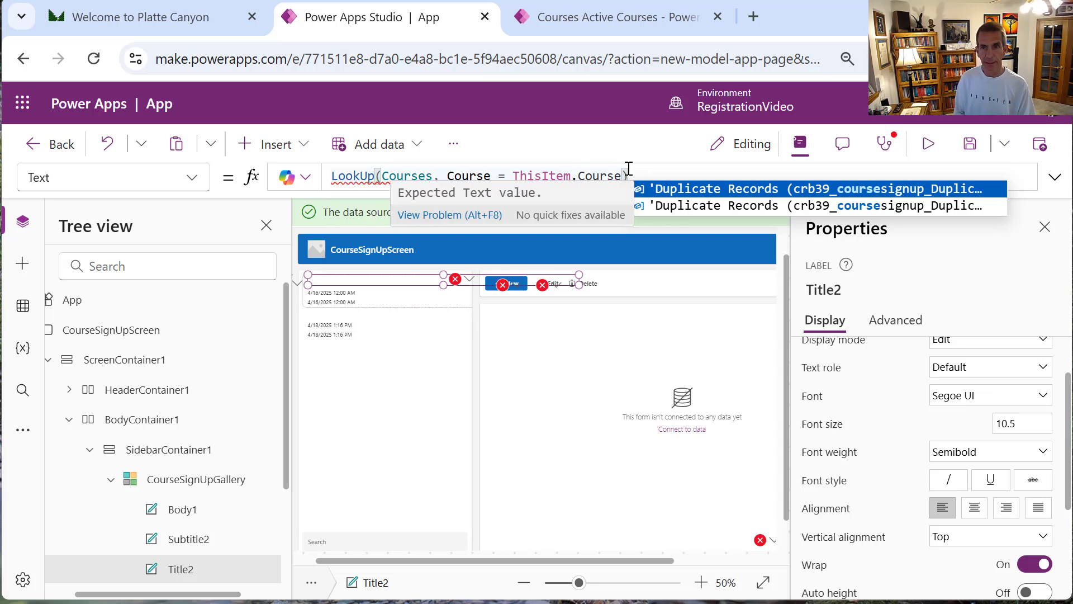
Extend the Title2 lookup formula to return the CourseName field
text(.)
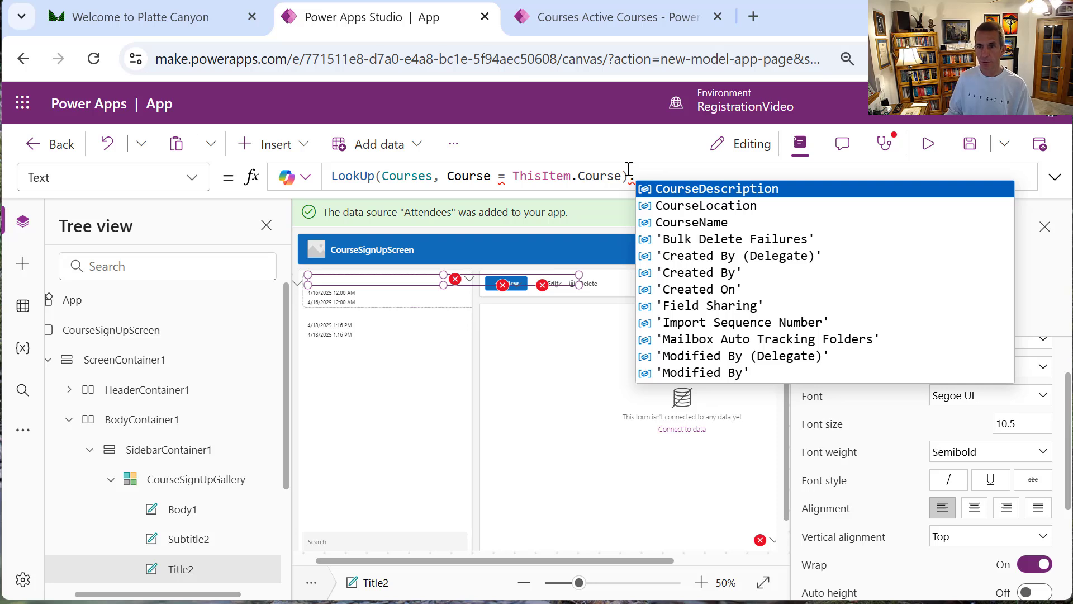
click(697, 207)
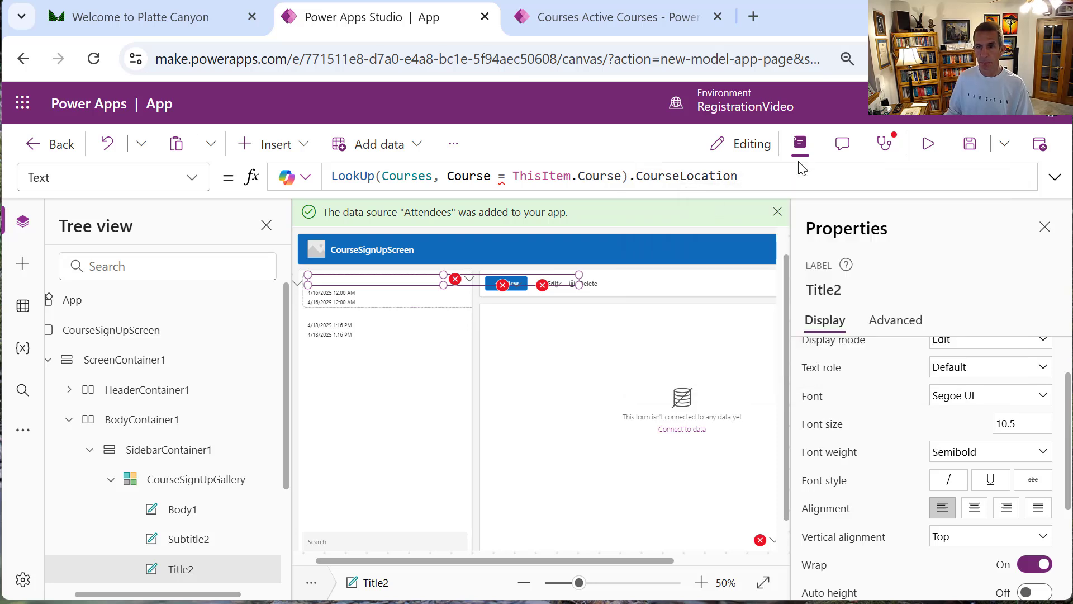
drag(738, 175, 679, 177)
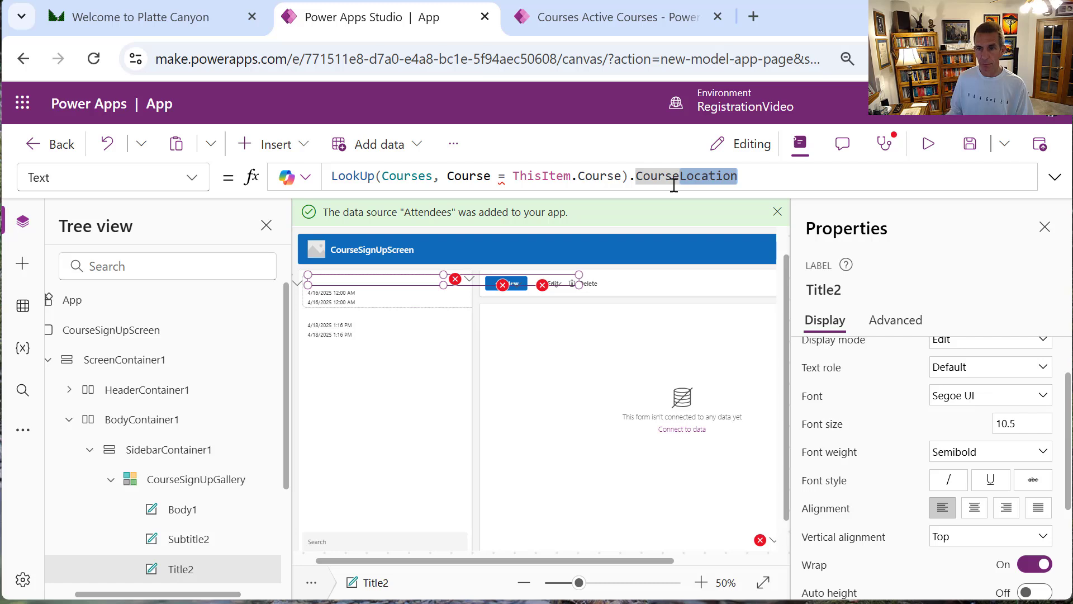
text(Name)
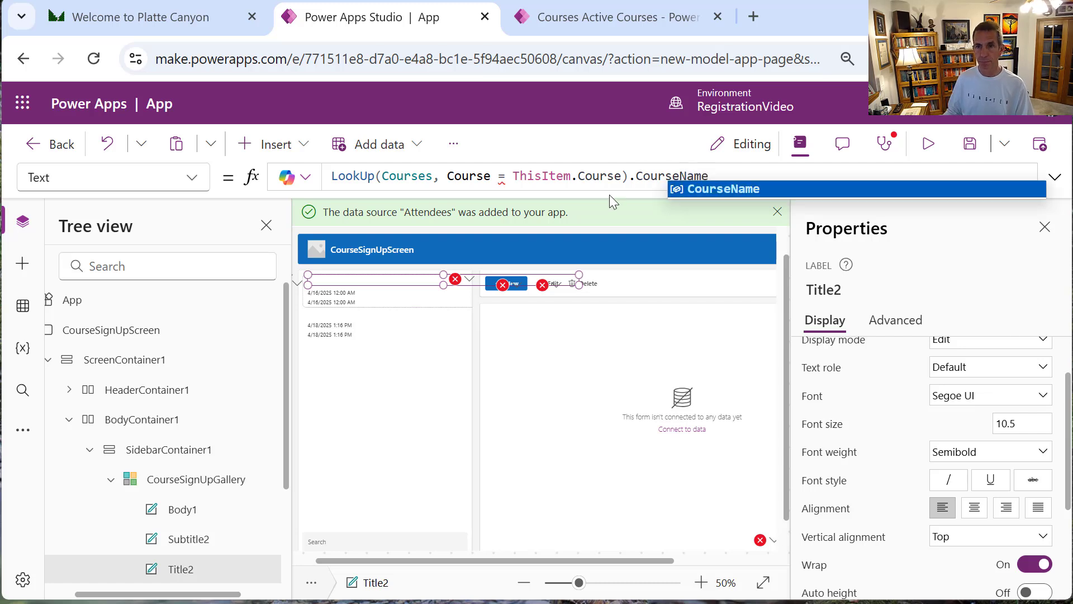
Correct the Title2 lookup condition to compare Course with ThisItem.Course.Course
mouse_move(491, 180)
click(624, 176)
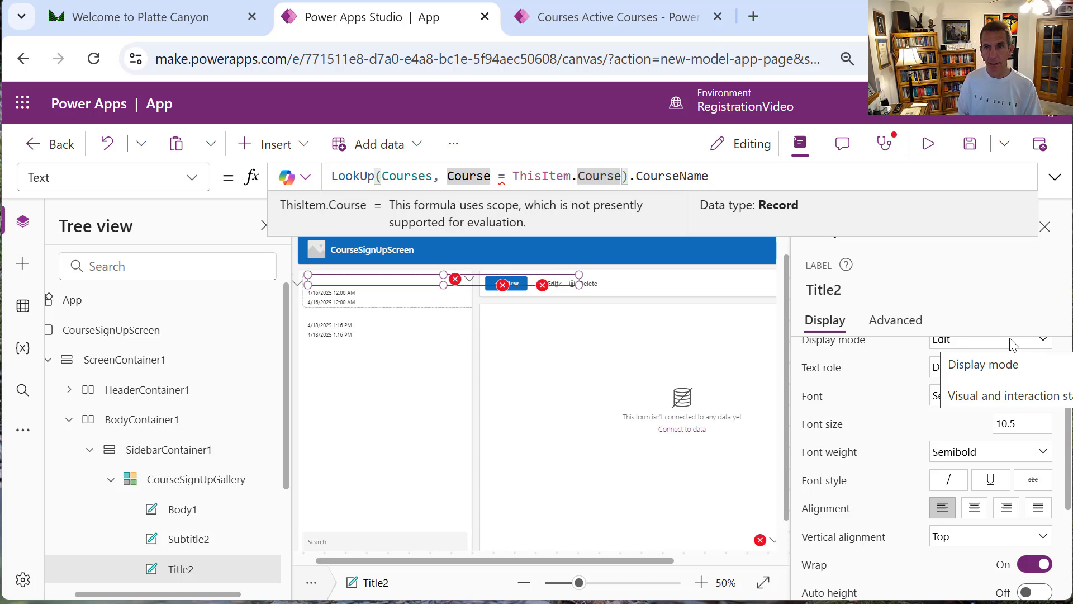
text(.)
key(Tab)
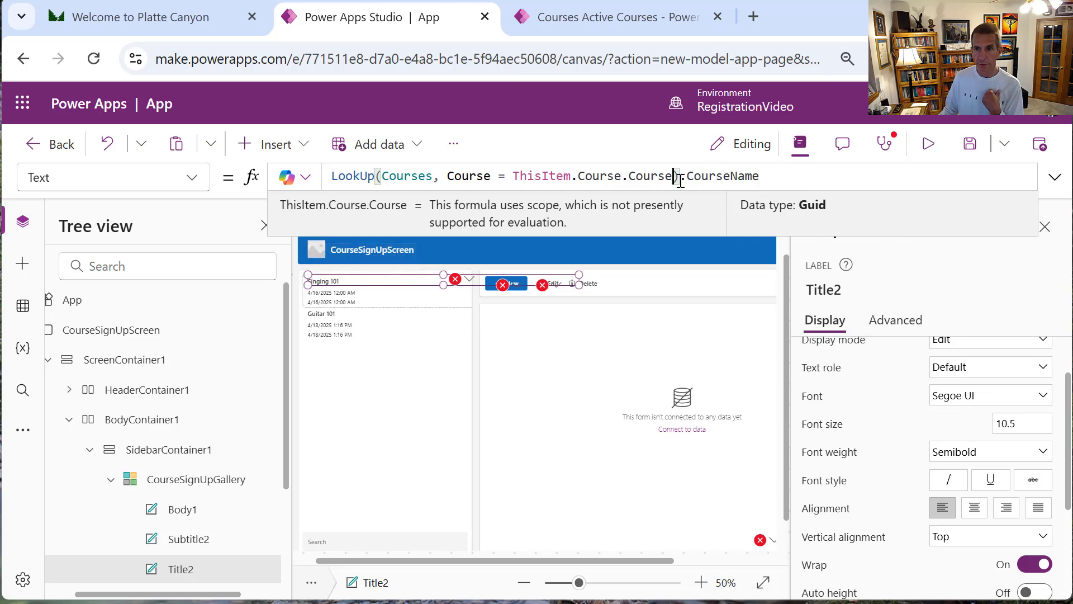
Copy the LookUp(Courses, Course = ThisItem.Course.Course) part of the Title2 formula
drag(680, 178, 330, 178)
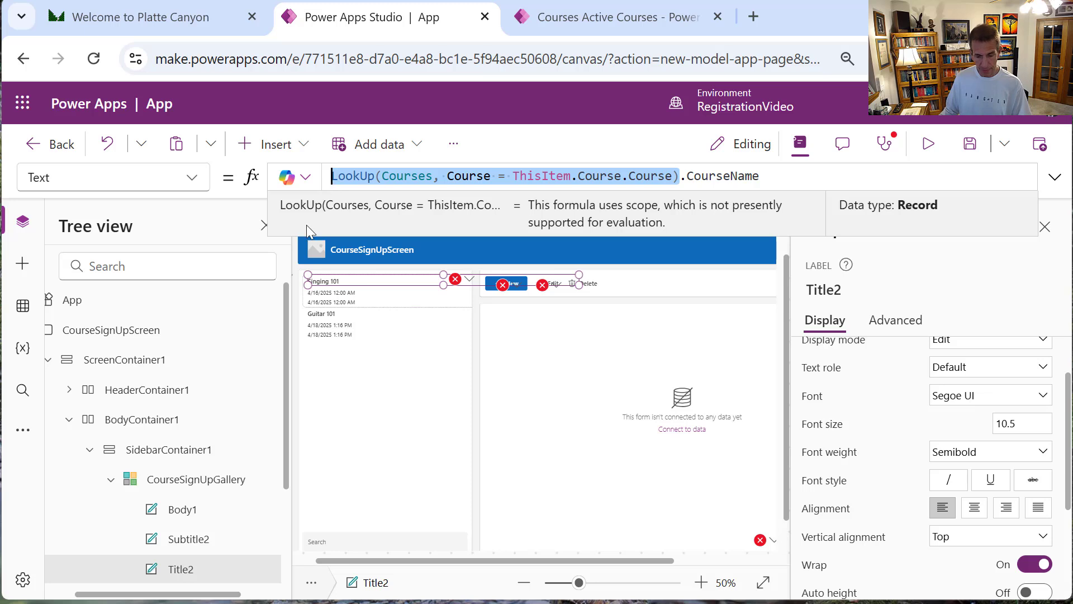
key(Right)
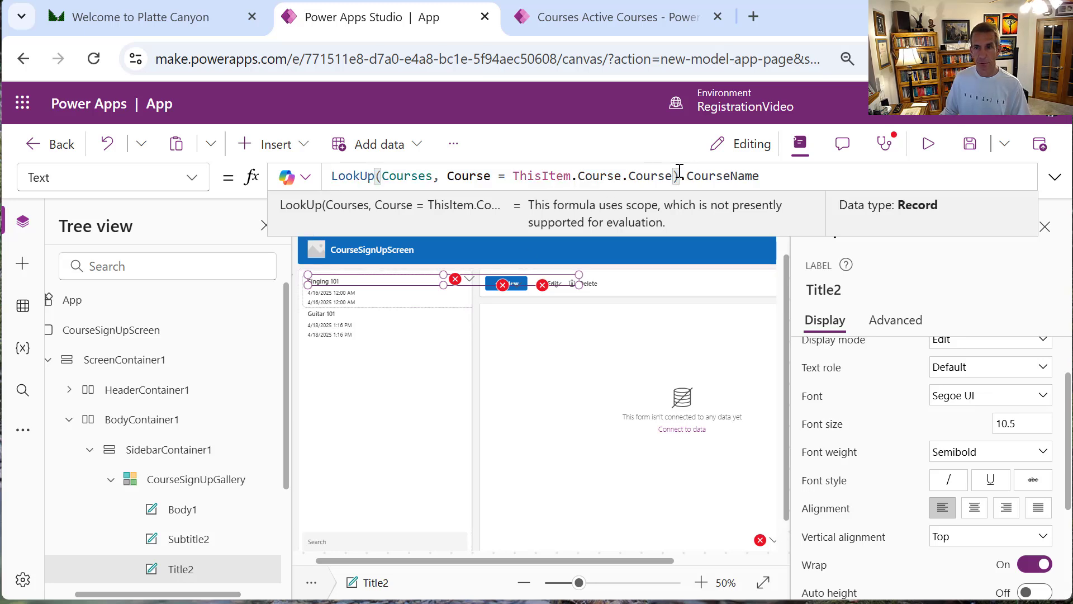
key(shift+End)
key(shift+Home)
key(ctrl+c)
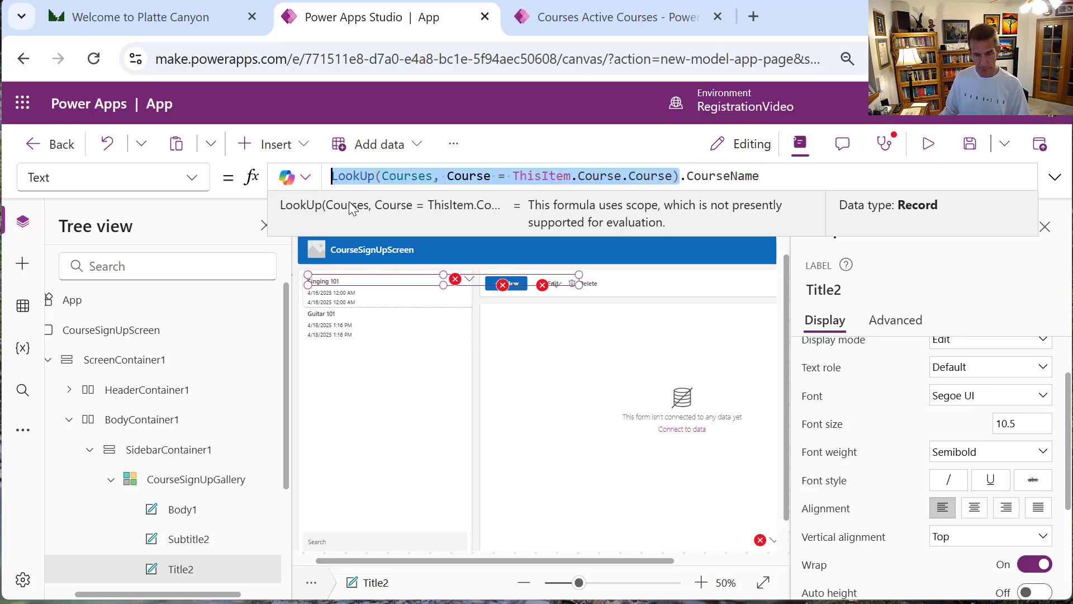
Replace the Subtitle2 label's text formula with "Course Date: " & LookUp(Courses, Course = ThisItem.Course.Course).CourseStartDateTime
click(361, 294)
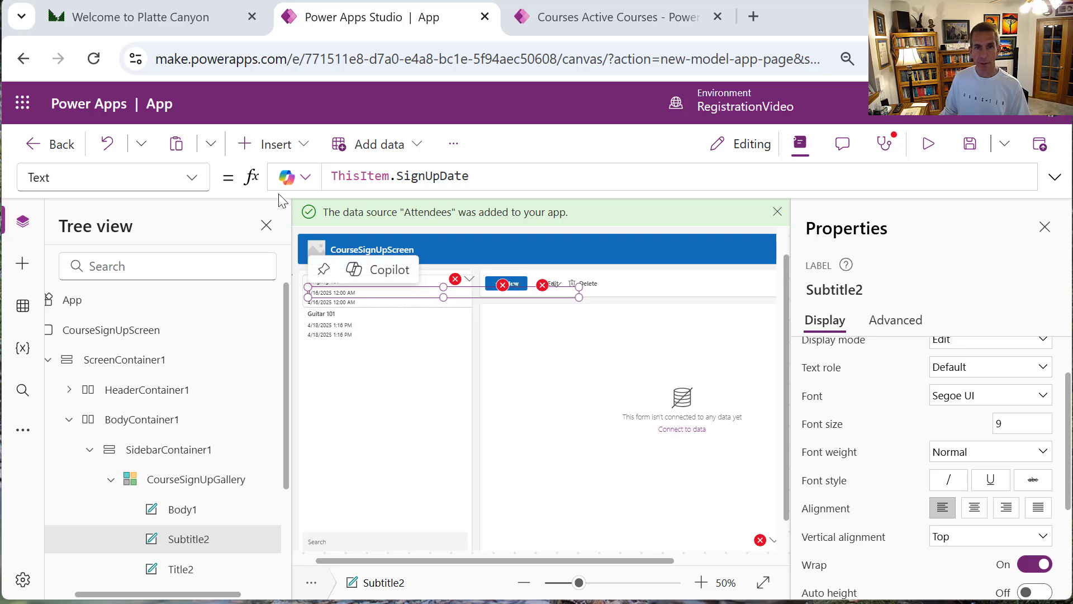
click(490, 175)
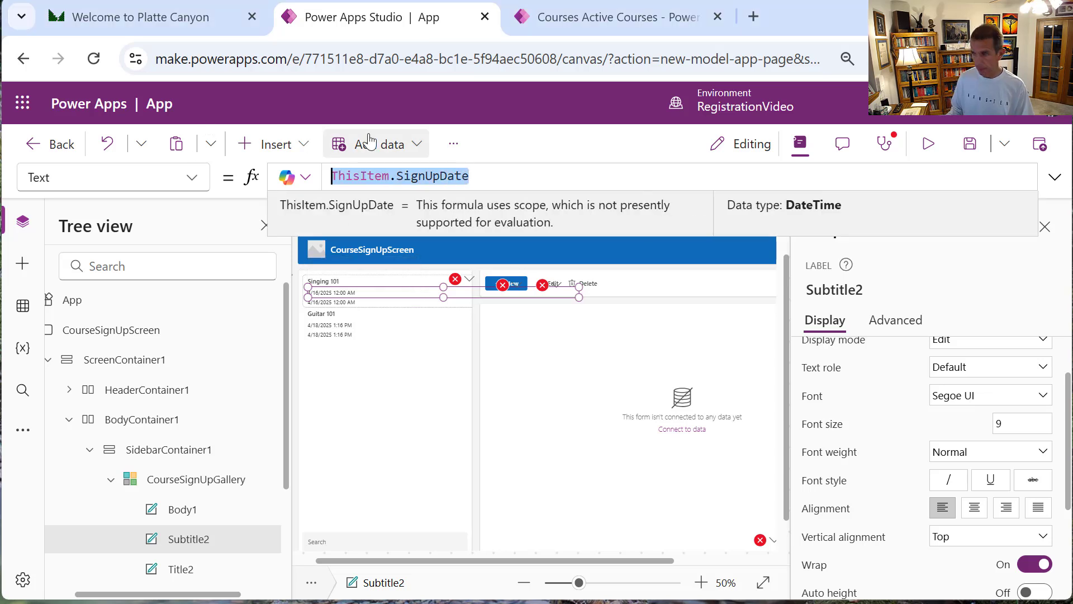
text(")
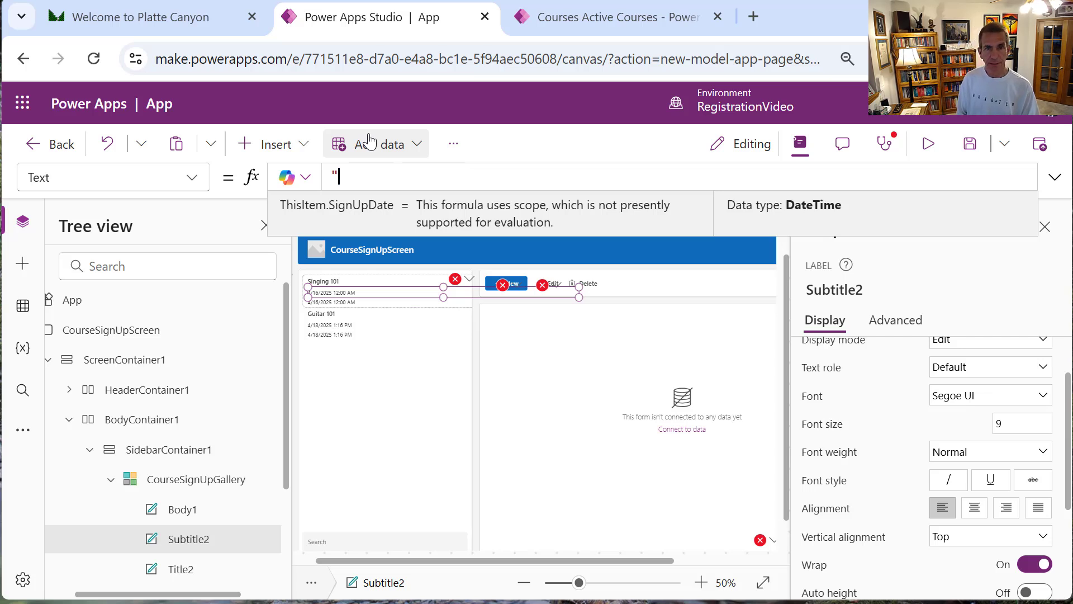
text(Course Date)
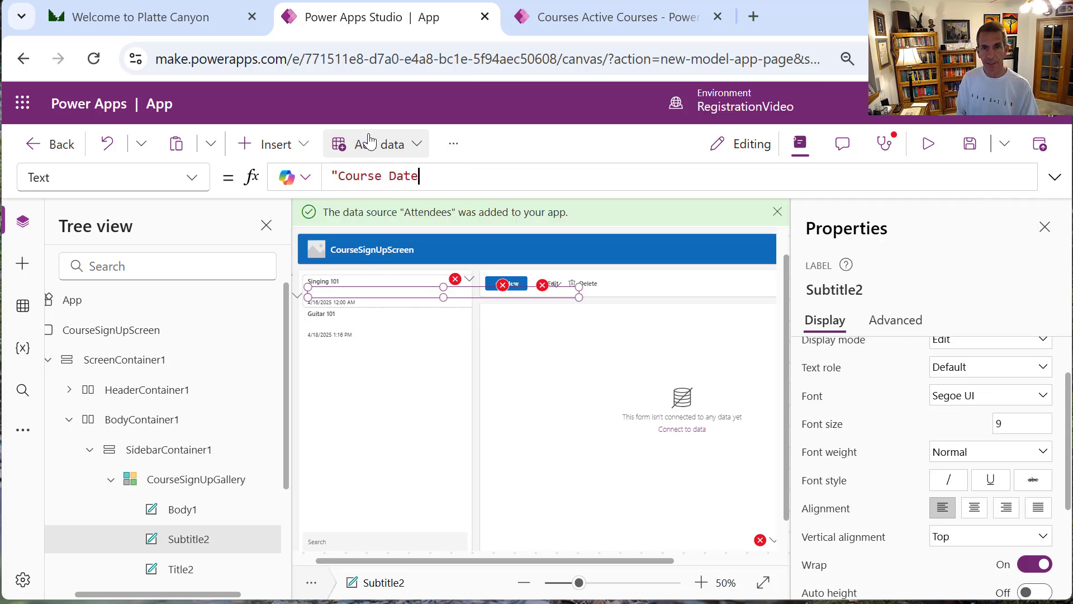
text(: )
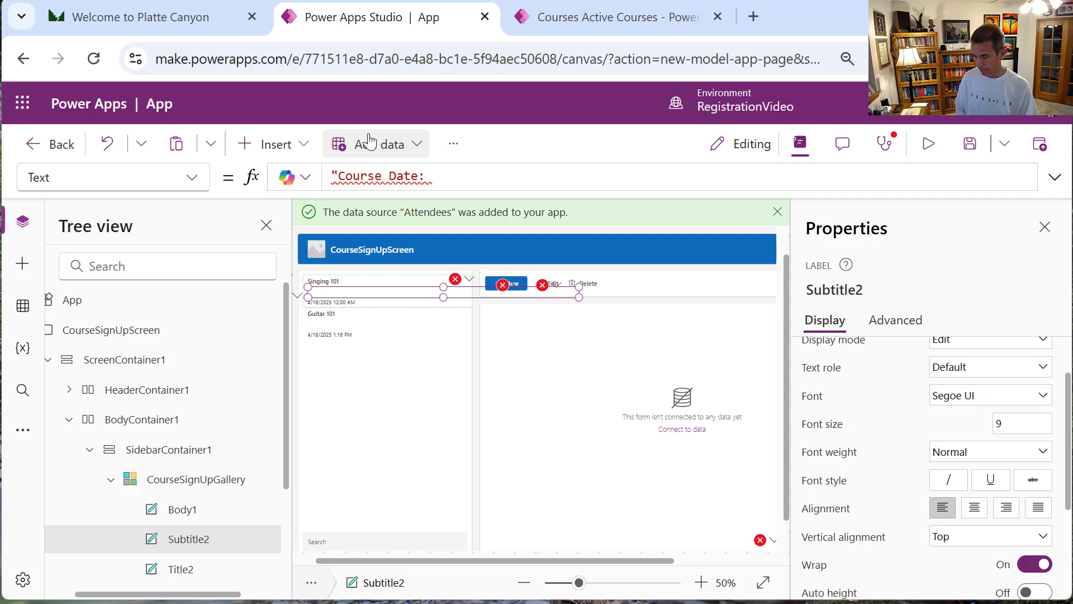
text(")
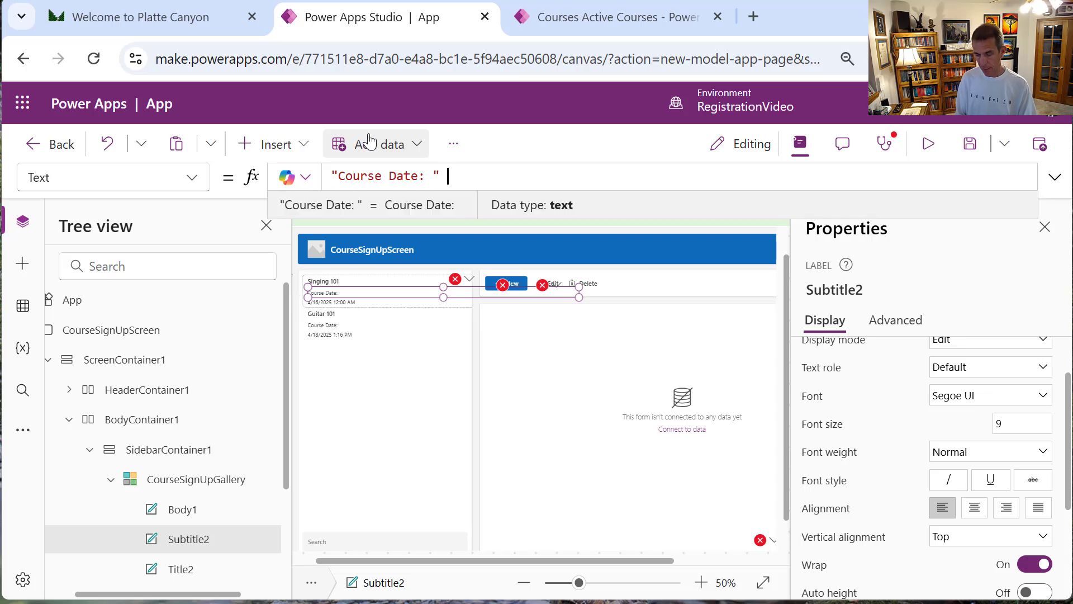
text( &)
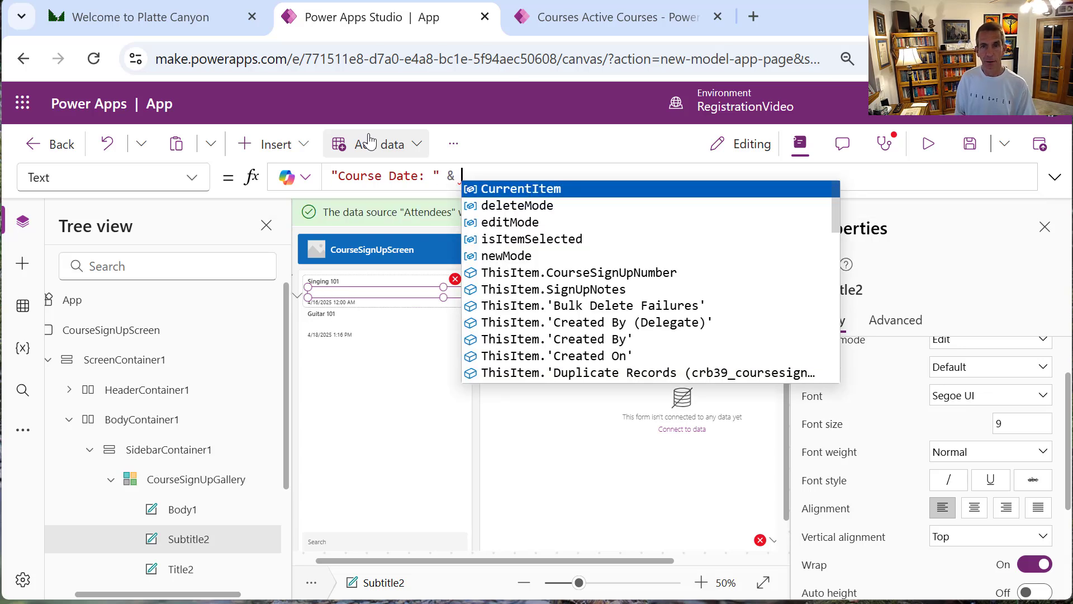
key(ctrl+v)
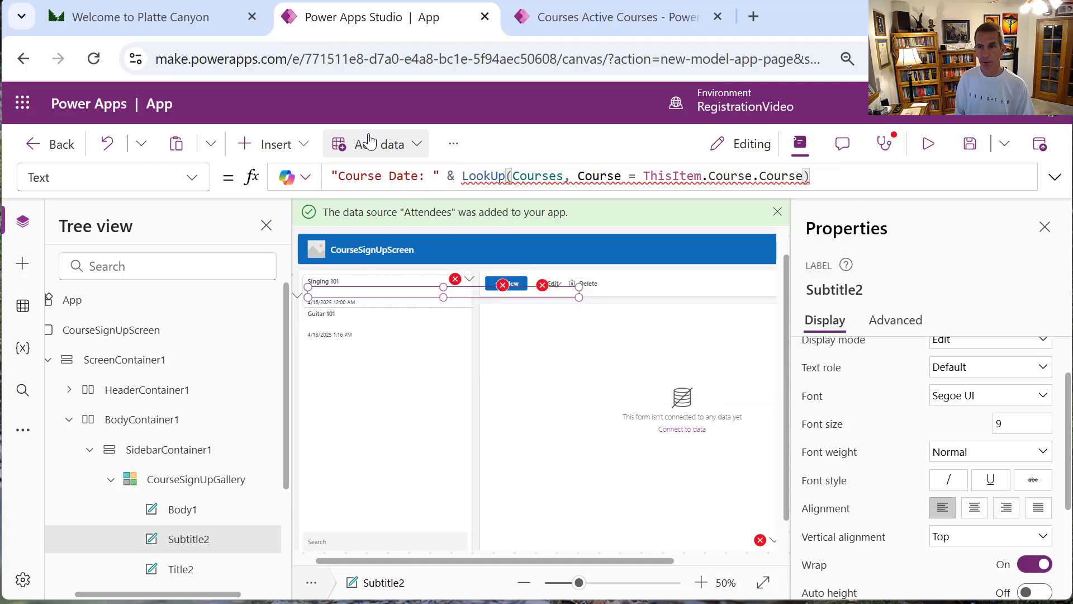
text(.Course)
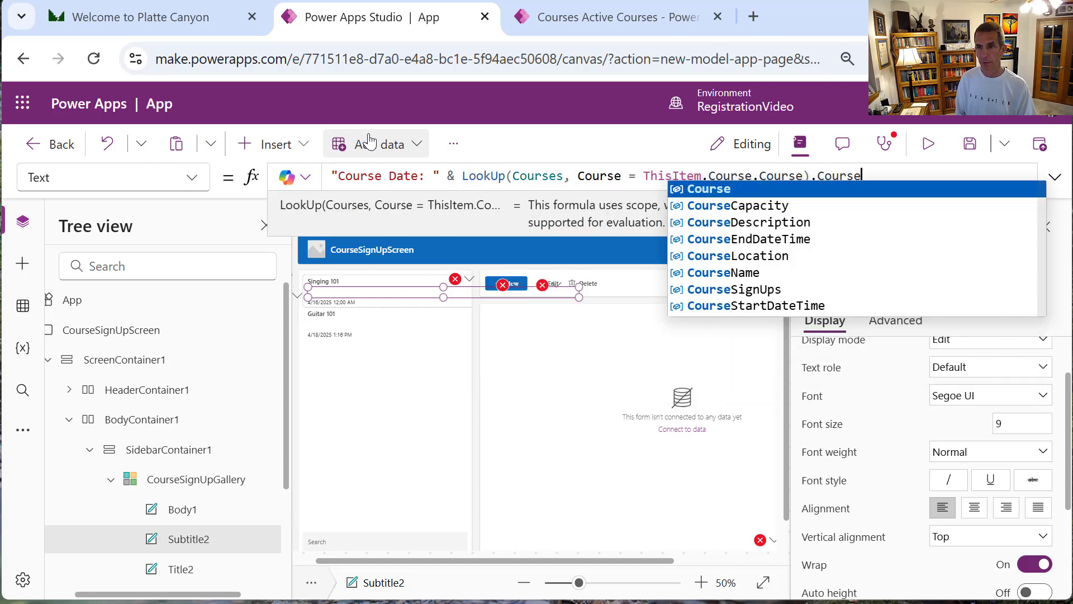
text(St)
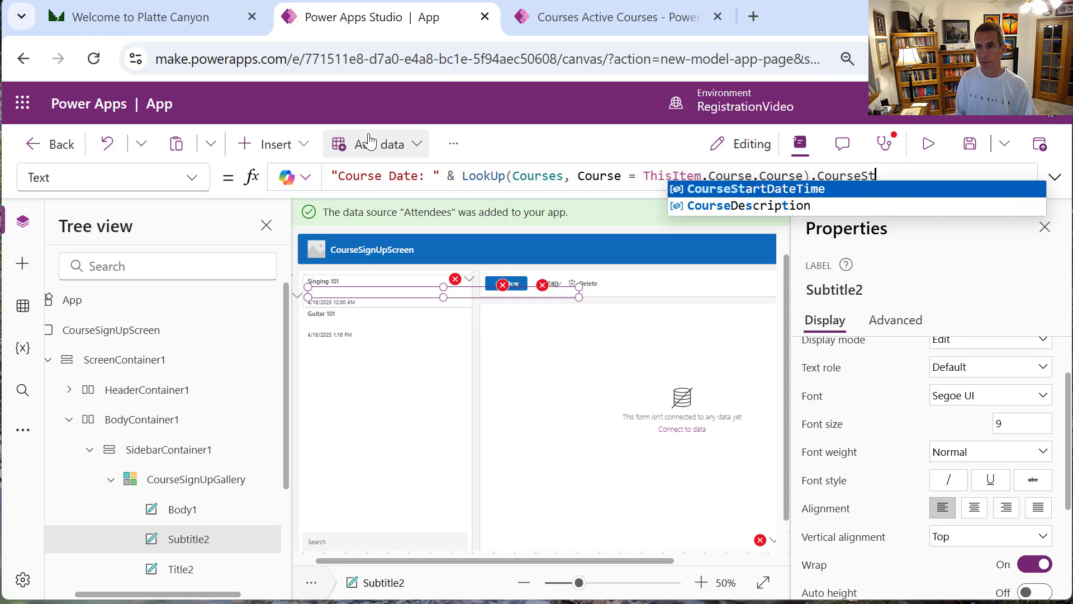
key(Tab)
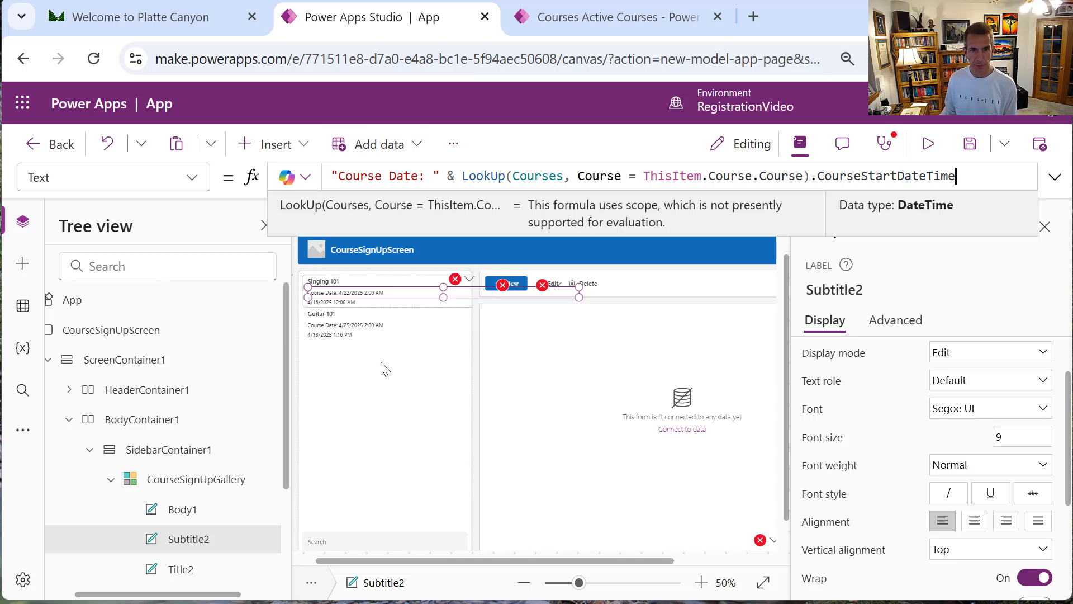
Replace the Body1 label's text formula with "Attendee: " & followed by the start of a LookUp call
click(358, 305)
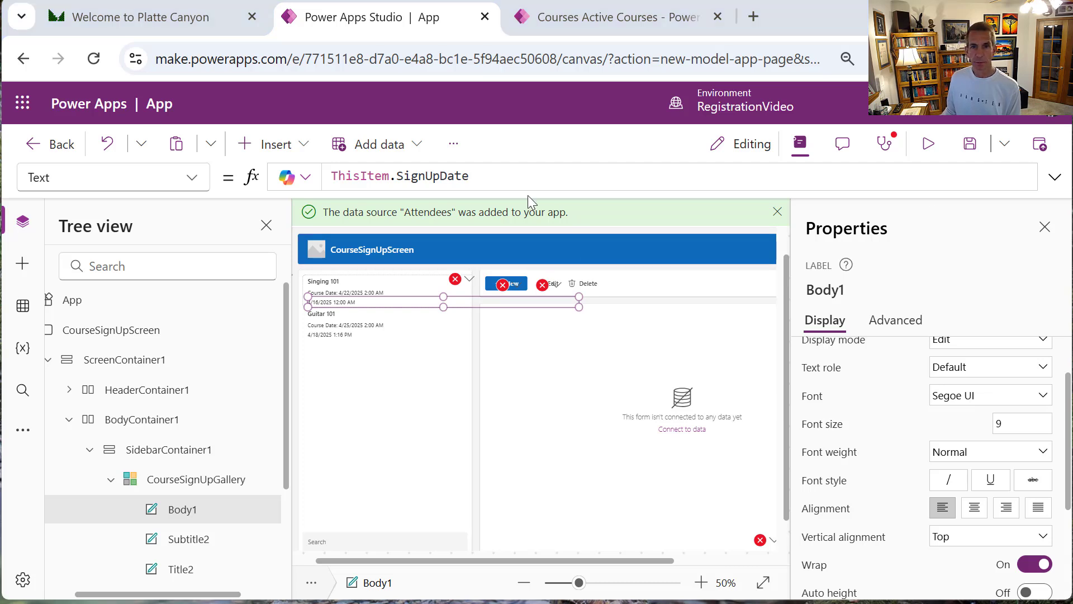
triple_click(447, 175)
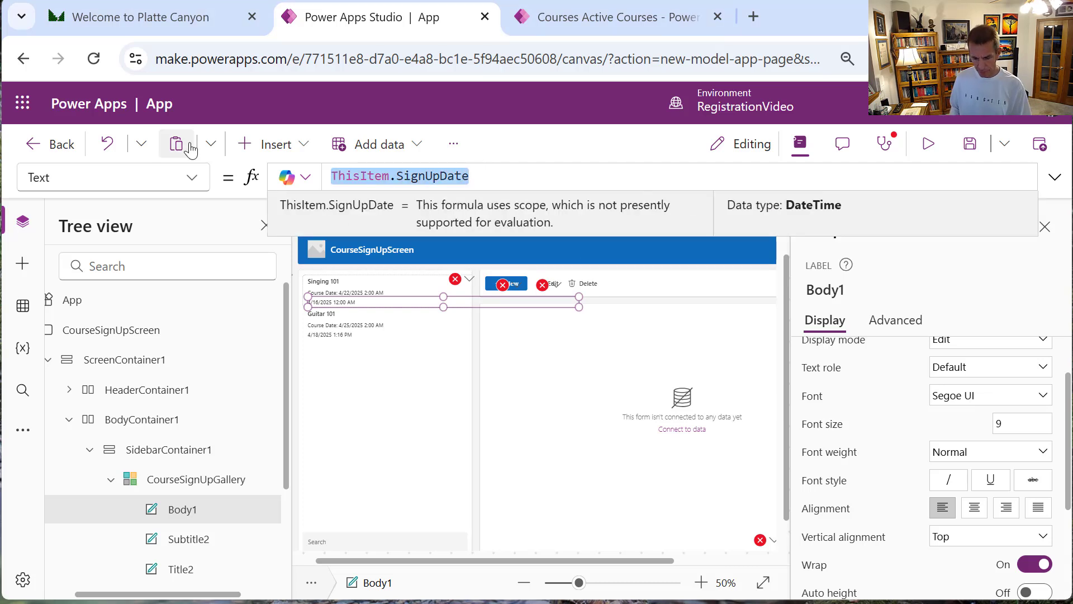
text(")
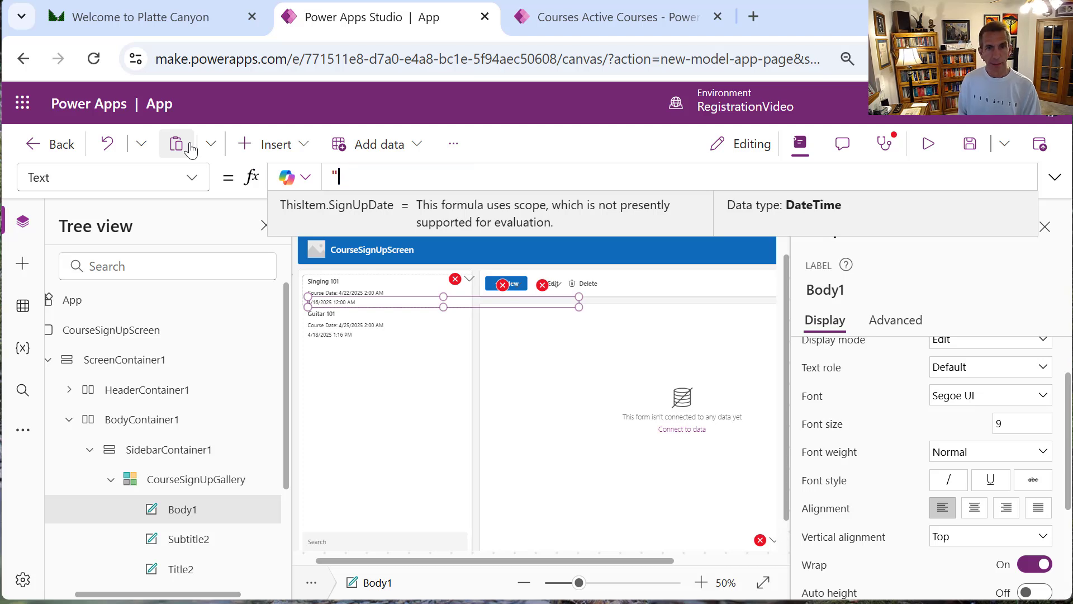
text(Str)
key(BackSpace)
key(BackSpace)
key(BackSpace)
text(A)
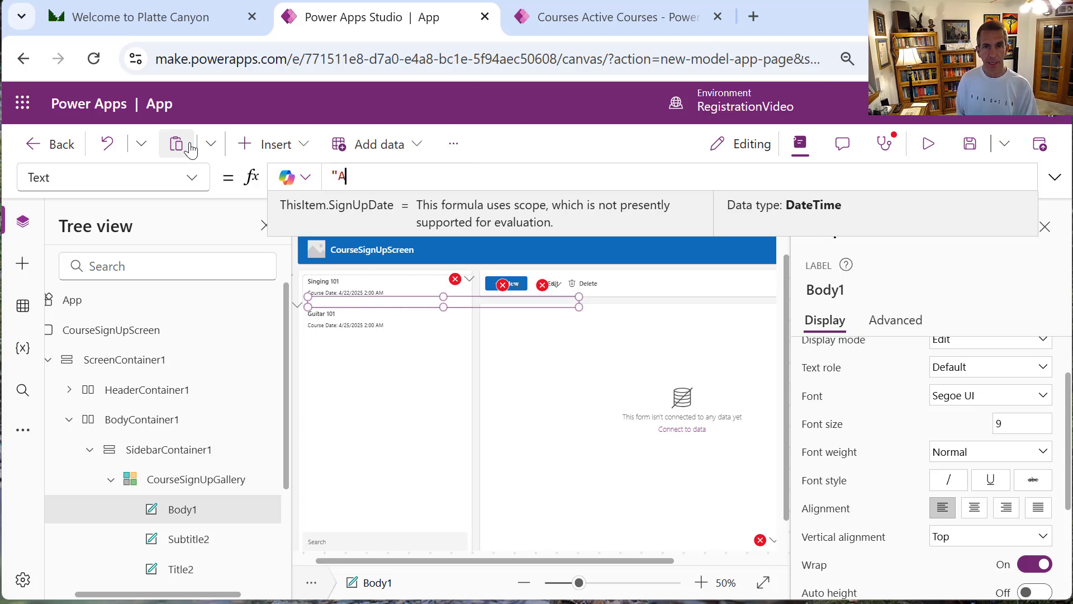
text(ttendee:)
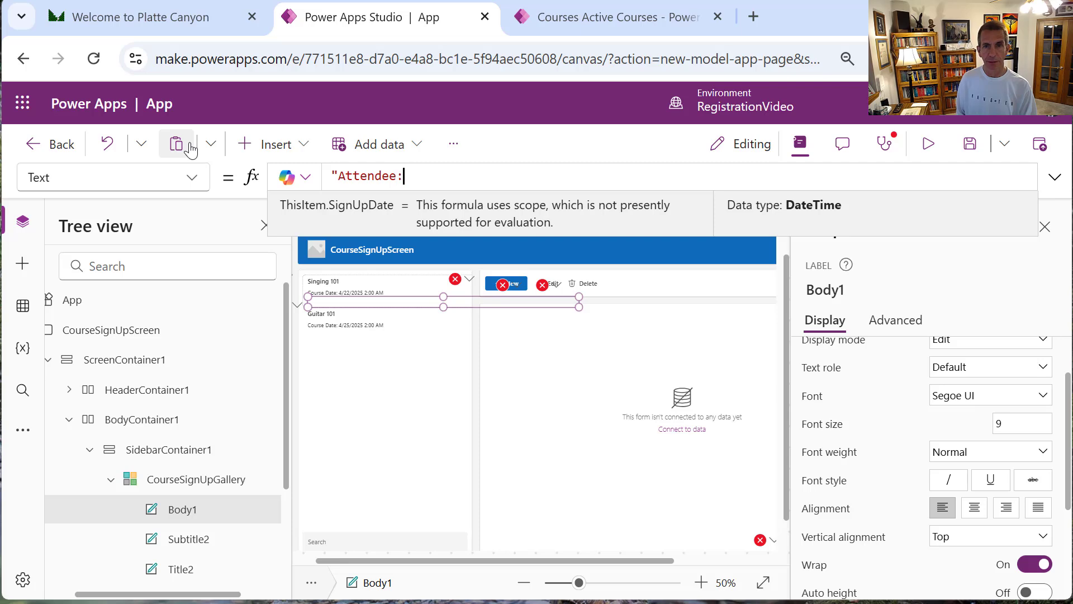
text( " & )
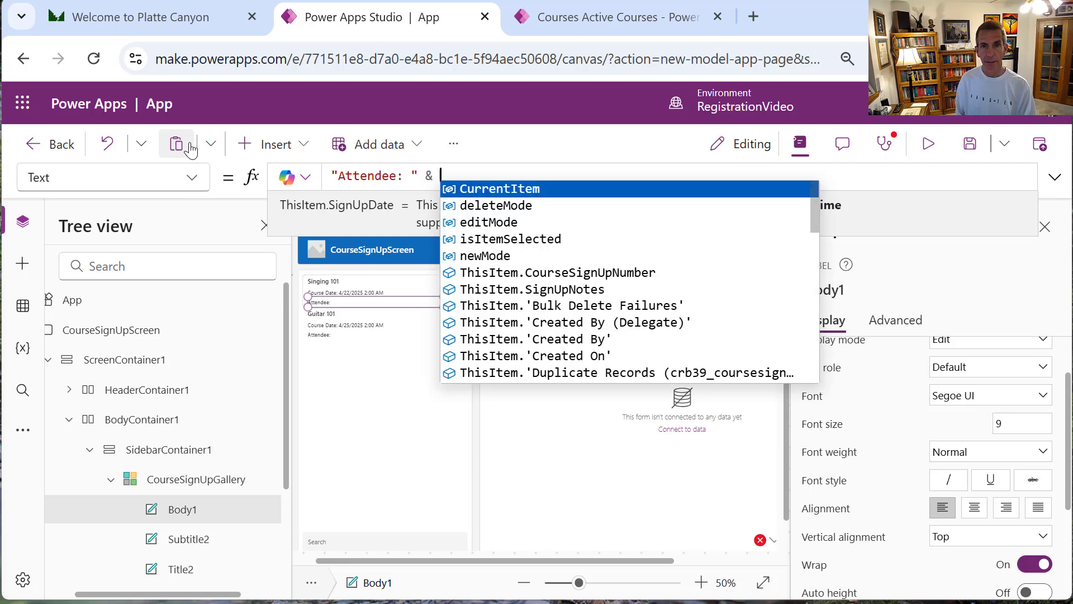
text(Lo)
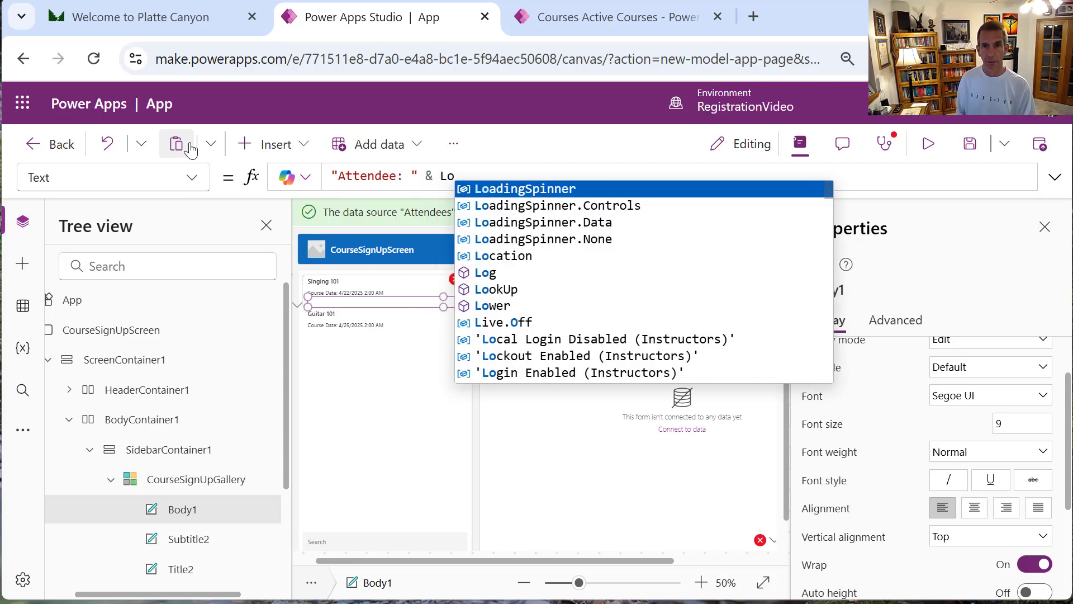
key(Tab)
key(BackSpace)
key(BackSpace)
key(BackSpace)
key(BackSpace)
key(BackSpace)
key(BackSpace)
key(BackSpace)
key(BackSpace)
key(BackSpace)
key(BackSpace)
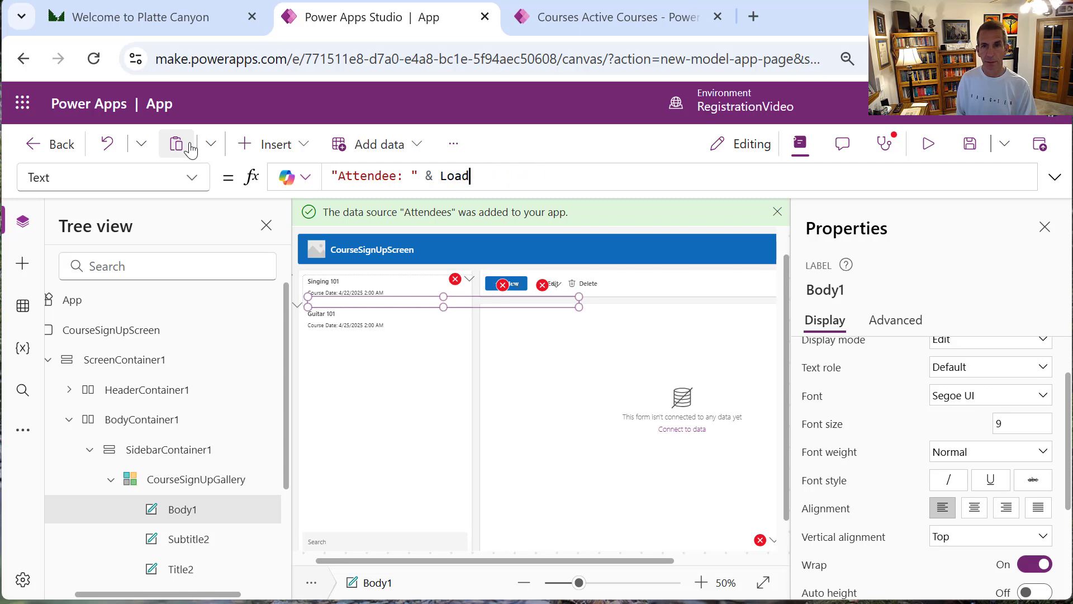
Complete the Body1 formula with LookUp(Attendees, User = ThisItem.Attendee.User).'First Name' after the "Attendee: " prefix
text(okUp()
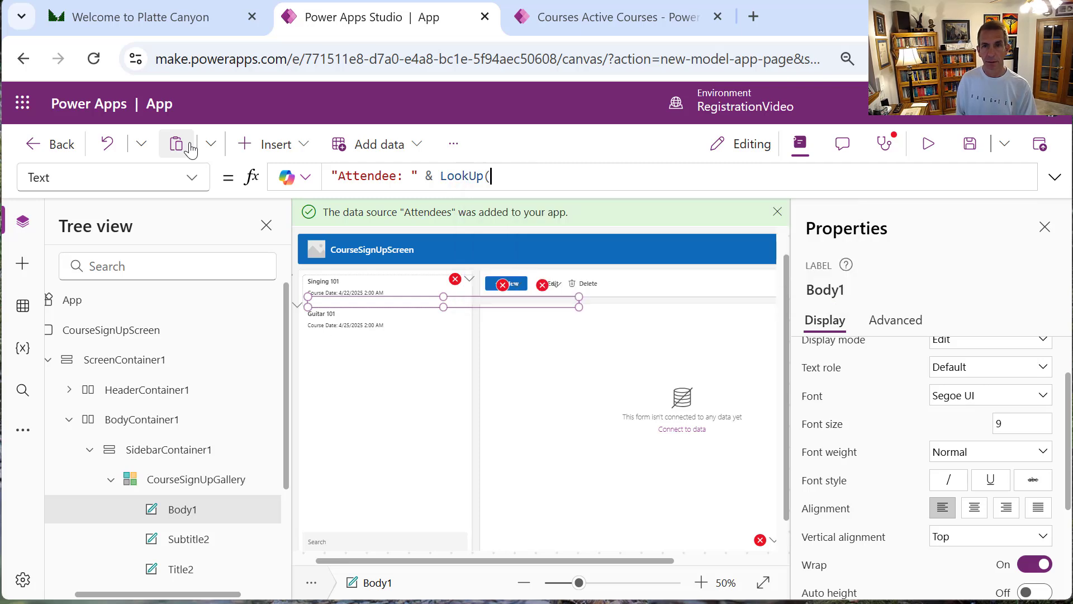
text(Attende)
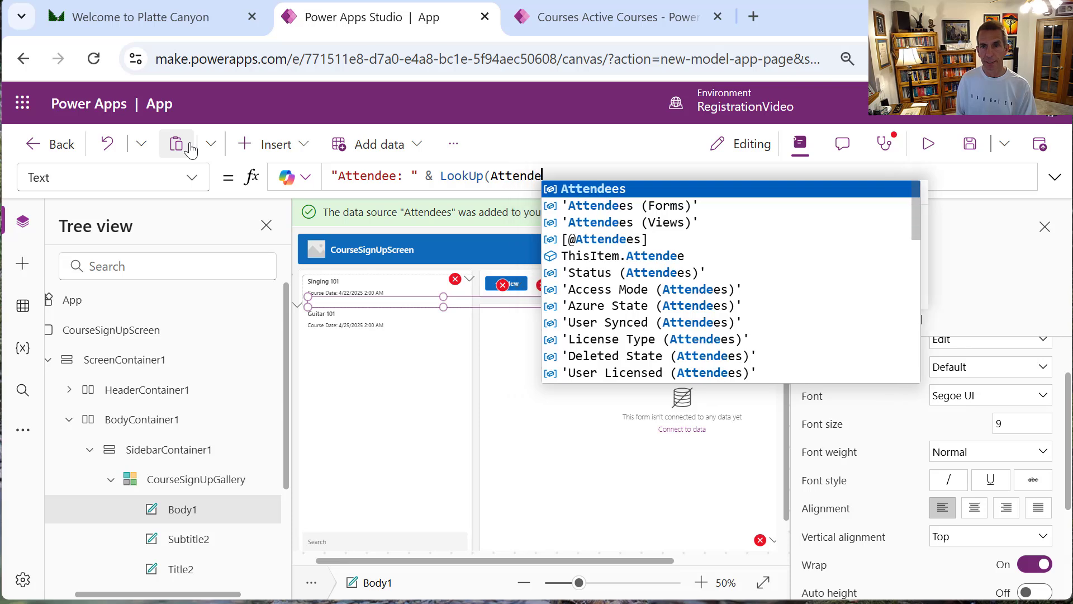
text(es,)
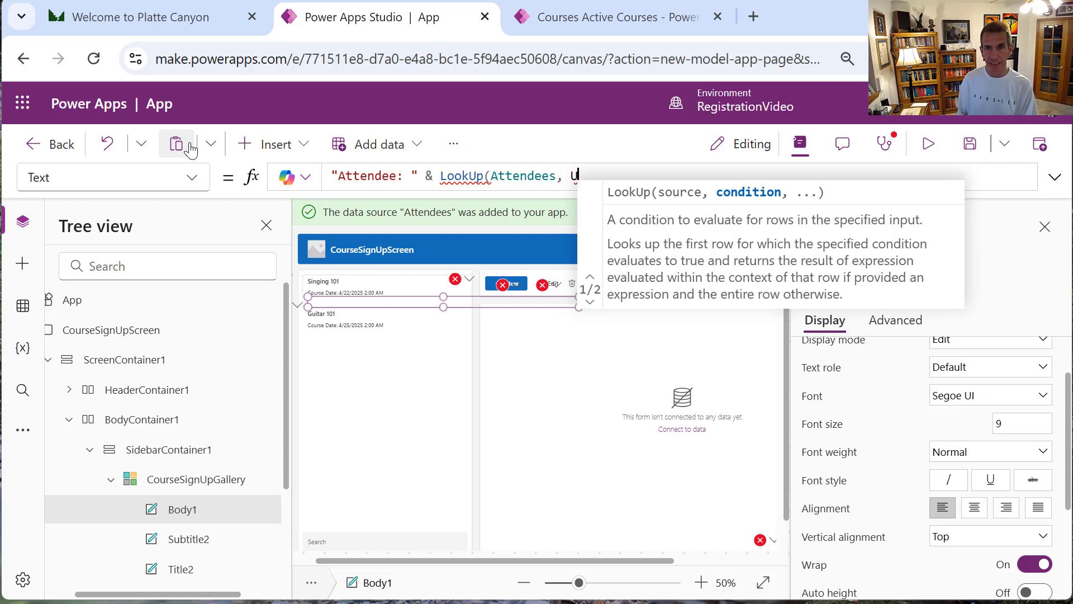
text(User )
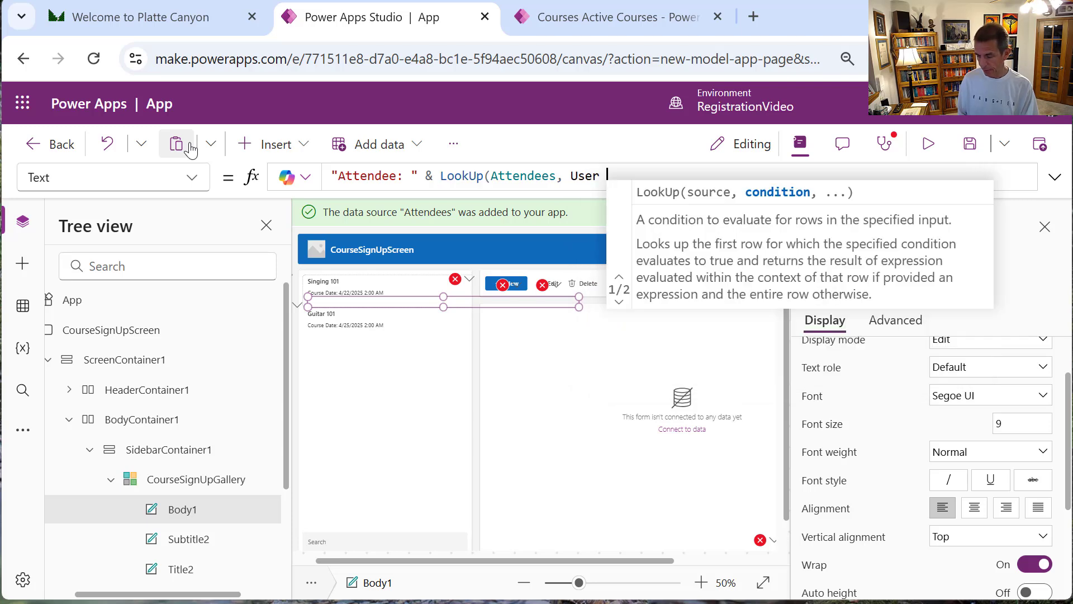
text(= ThisI)
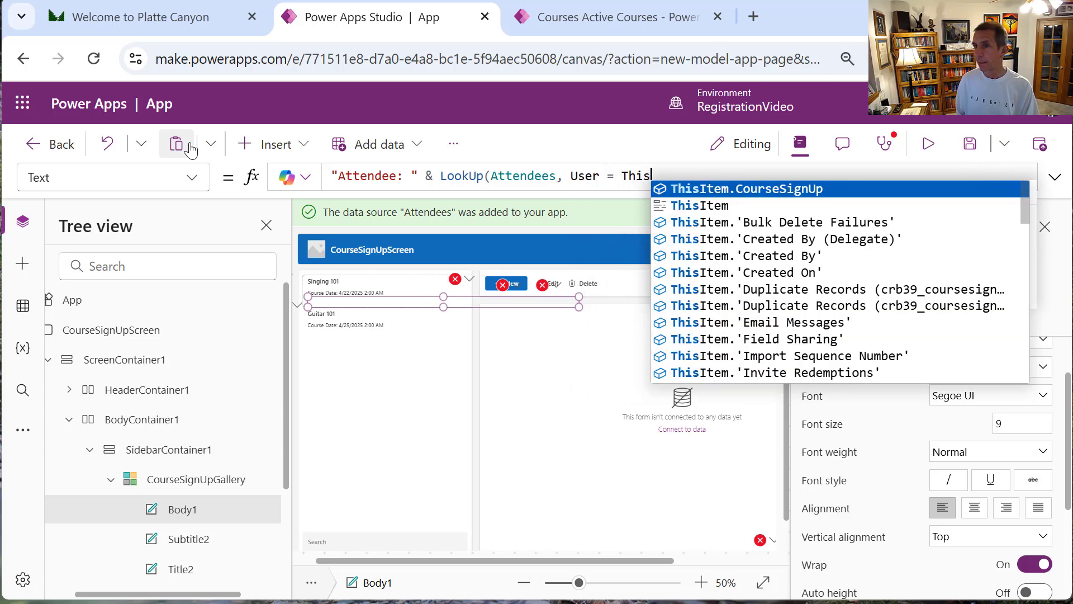
text(tem.Attendee)
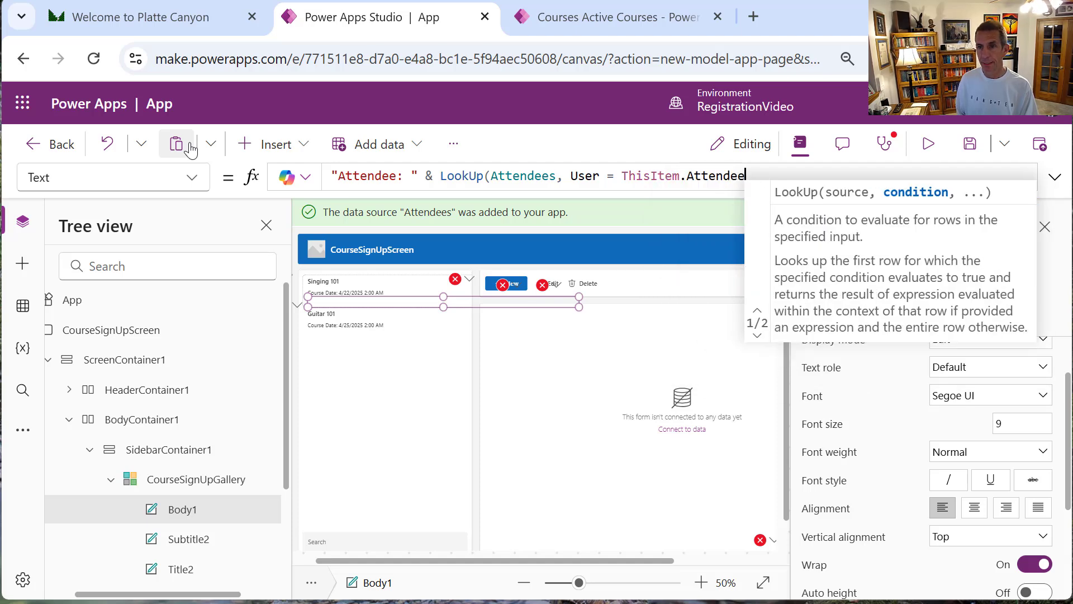
text(.)
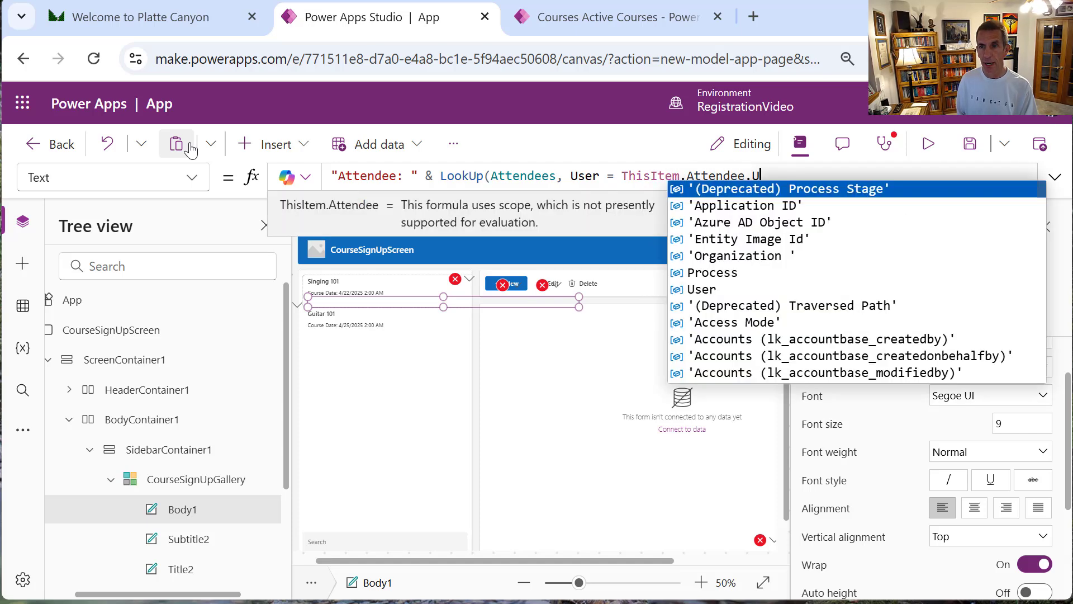
text(User)
text().)
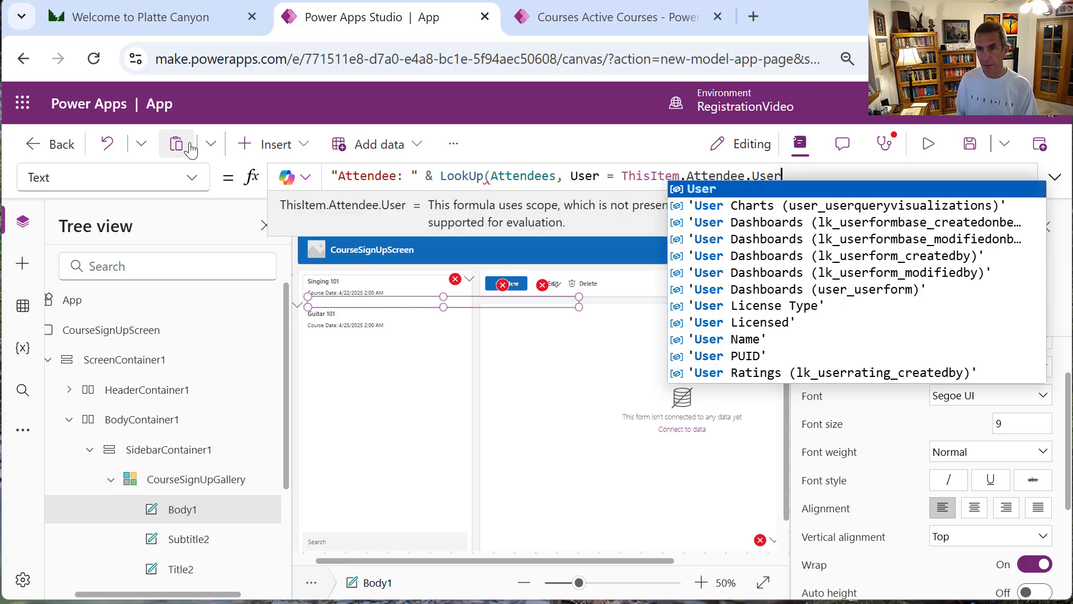
text(F)
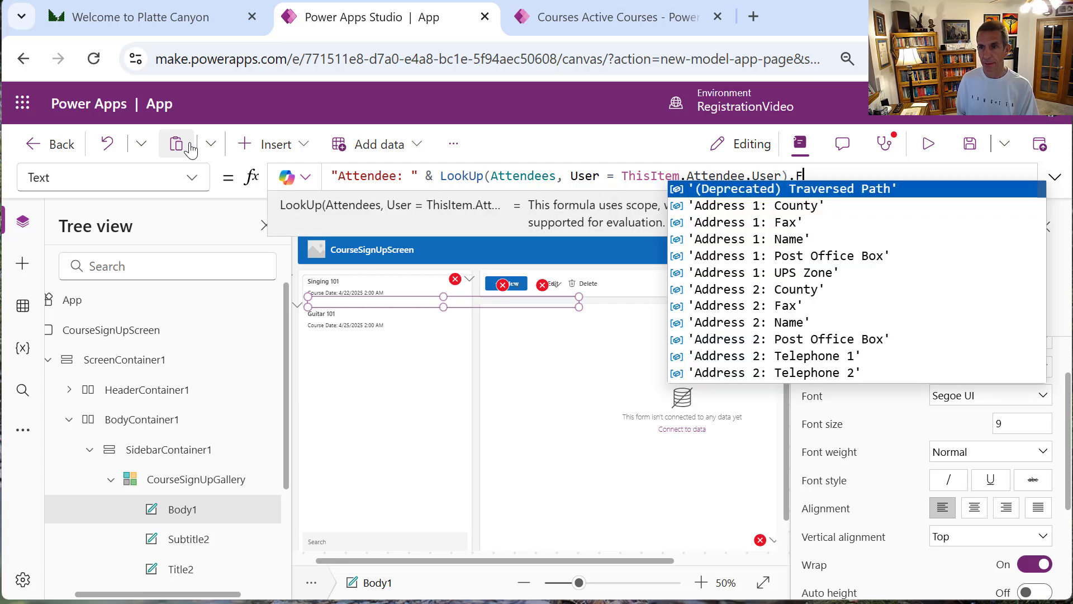
text(ir)
key(Tab)
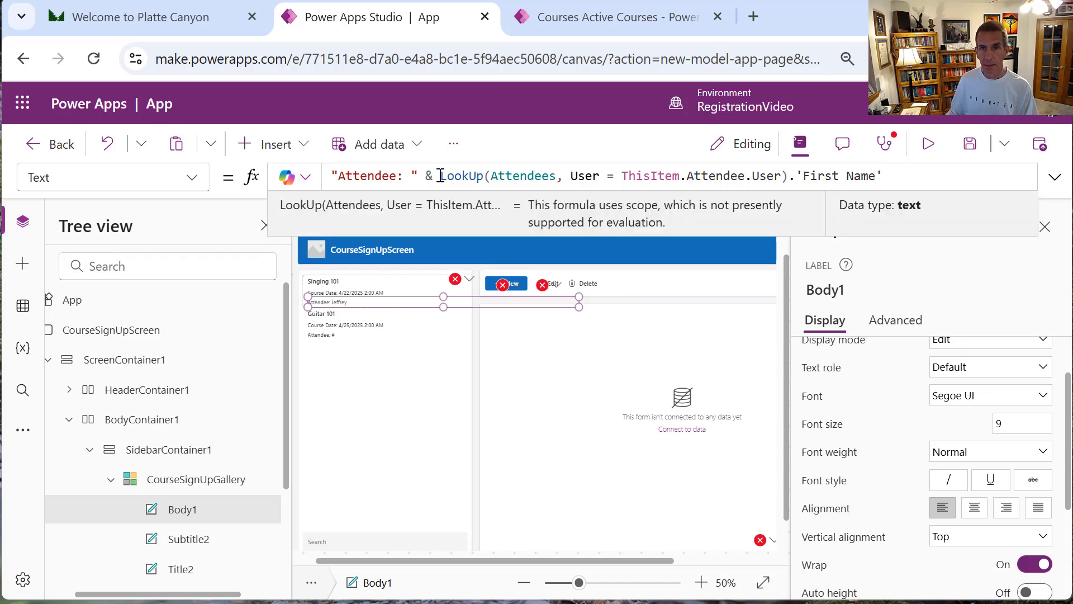
Append & " " & to the Body1 formula, followed by a copy of its Attendees lookup that returns 'Last Name'
drag(440, 176, 774, 170)
key(ctrl+c)
click(897, 177)
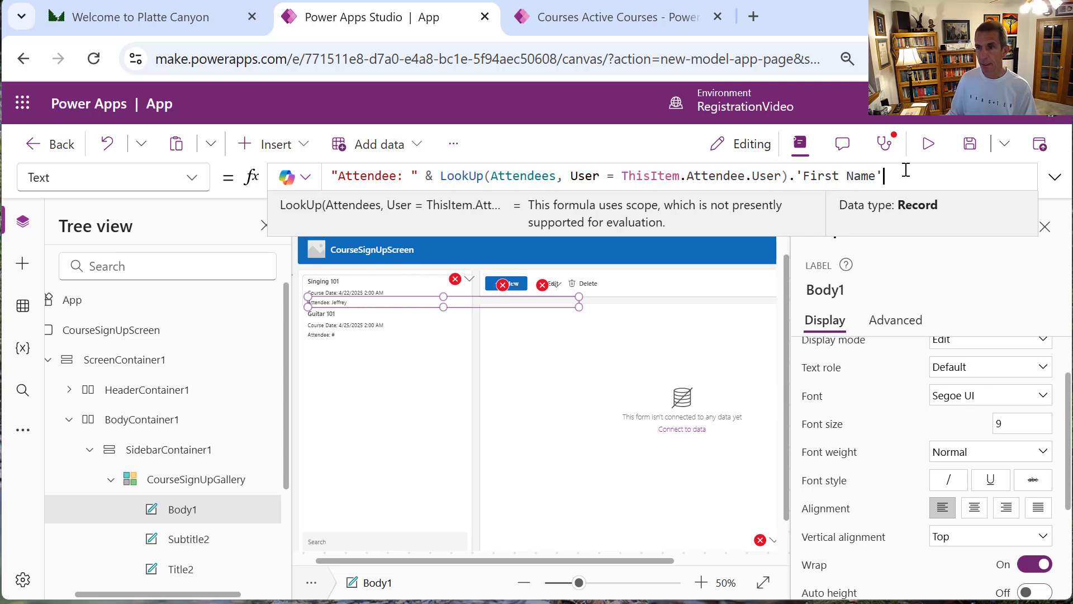
text(& " " &)
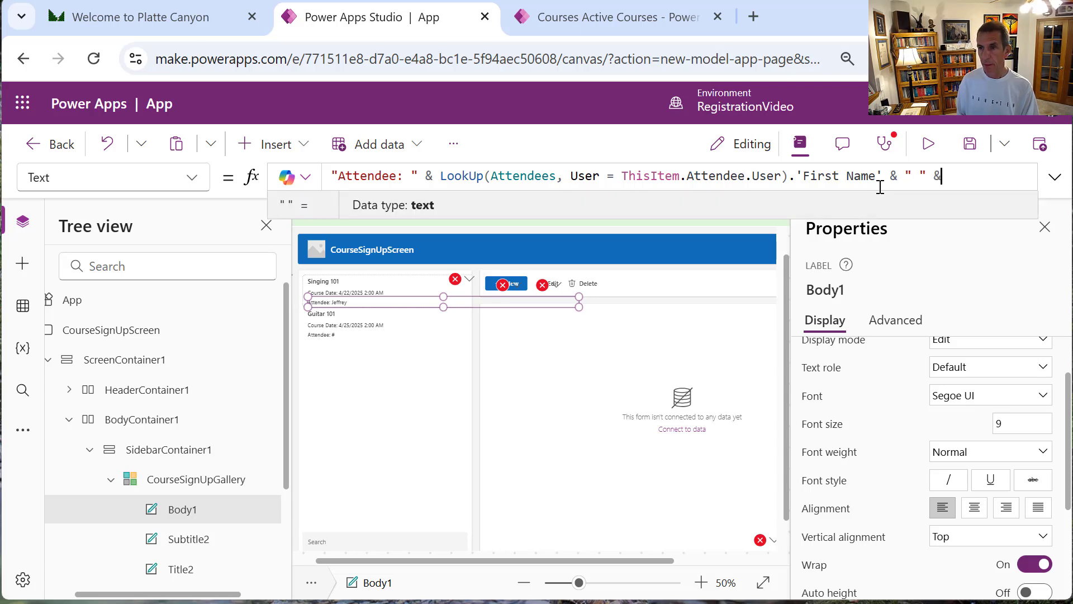
key(ctrl+v)
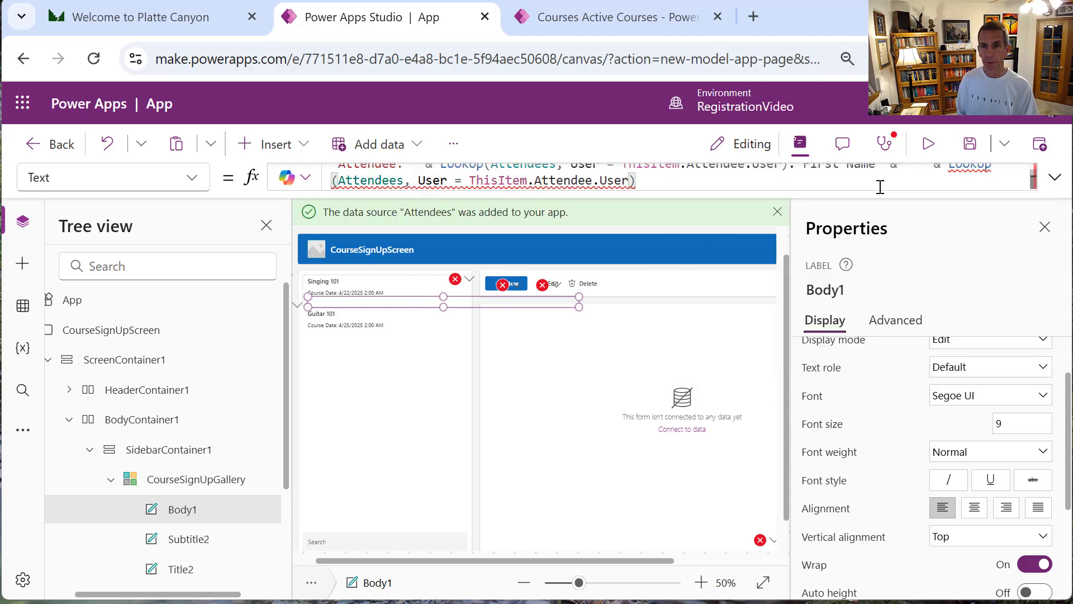
text(.'Last Name')
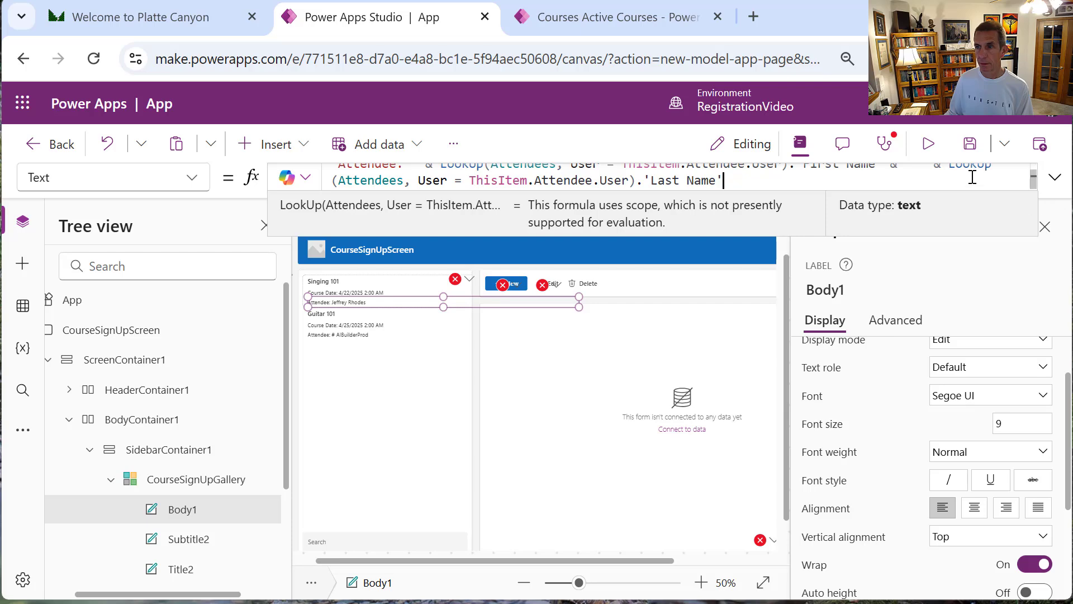
click(519, 456)
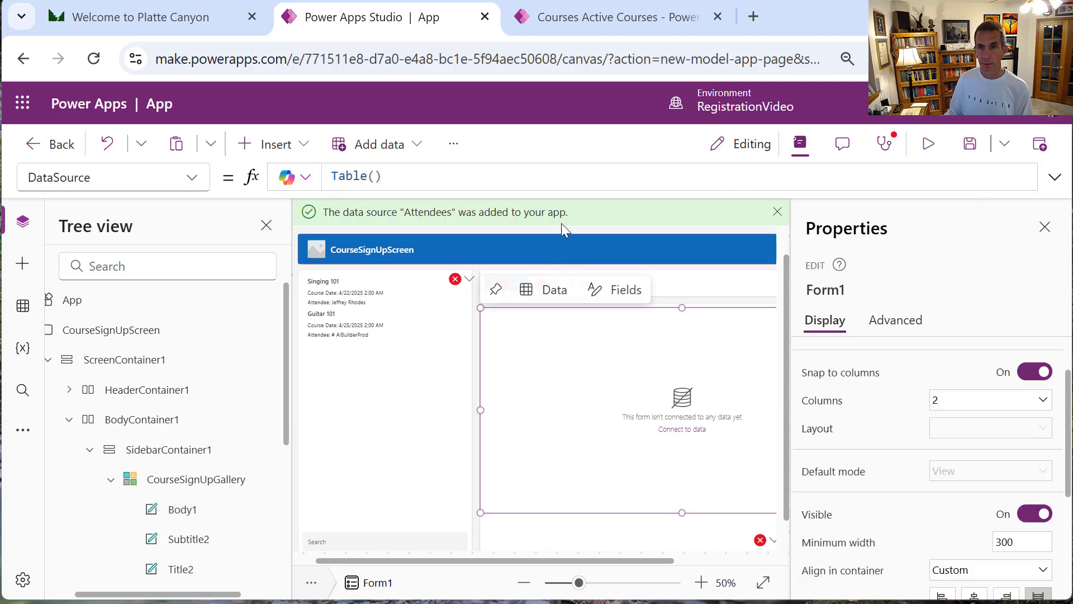
Format the Body1 label's text formula into indented, multi-line code, and collapse the formula editor
click(218, 479)
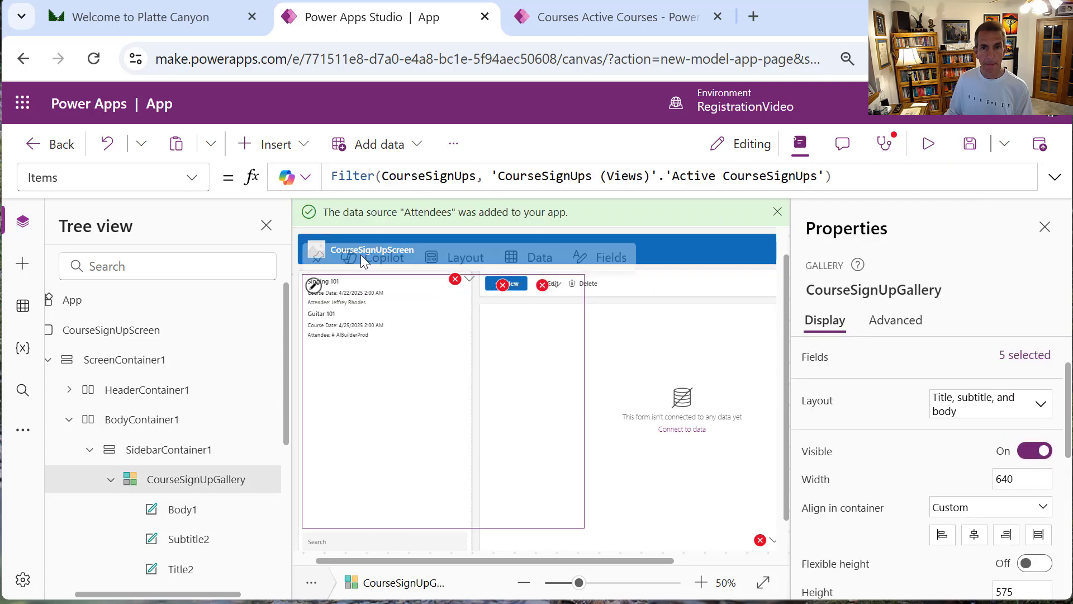
click(342, 304)
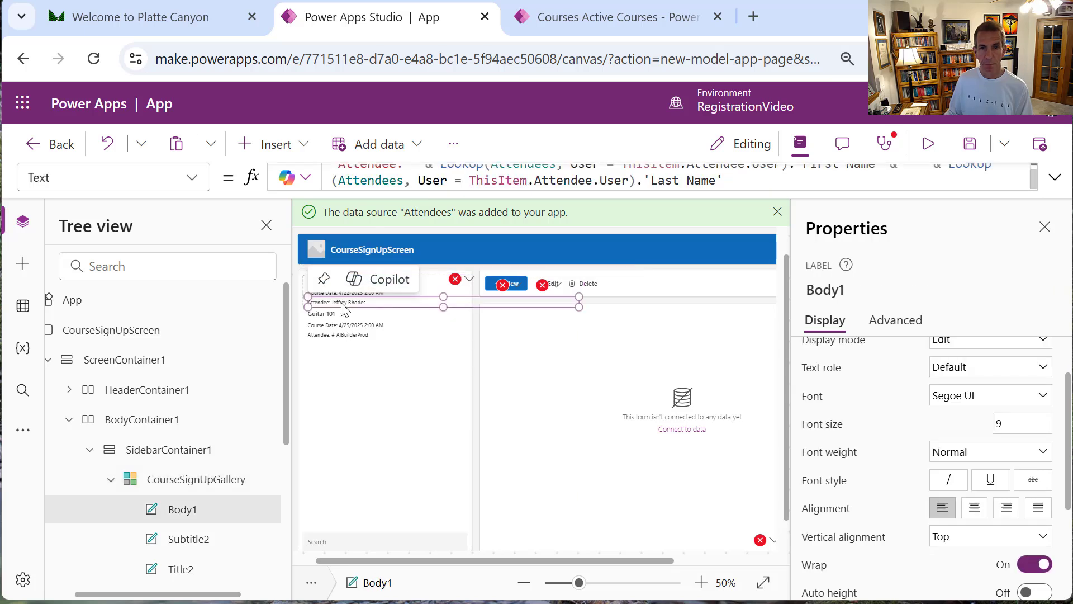
click(587, 195)
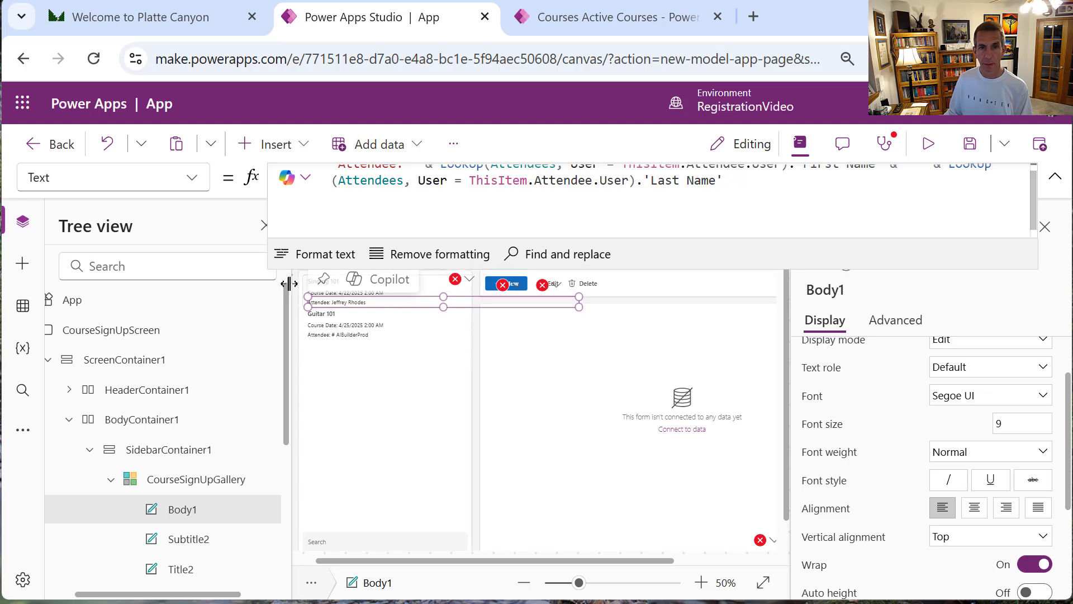
click(305, 267)
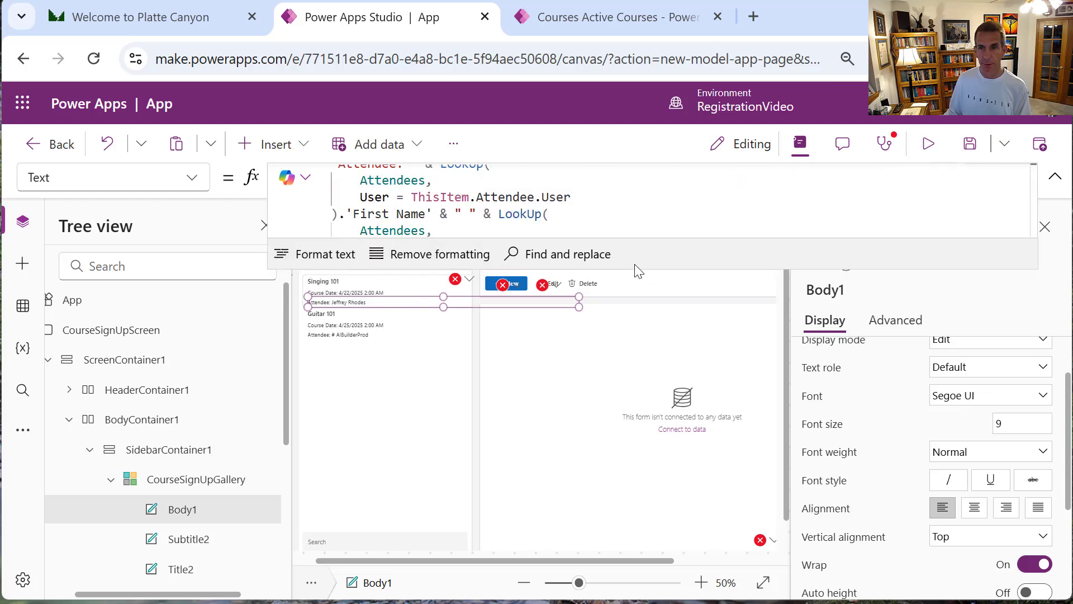
drag(637, 268, 616, 189)
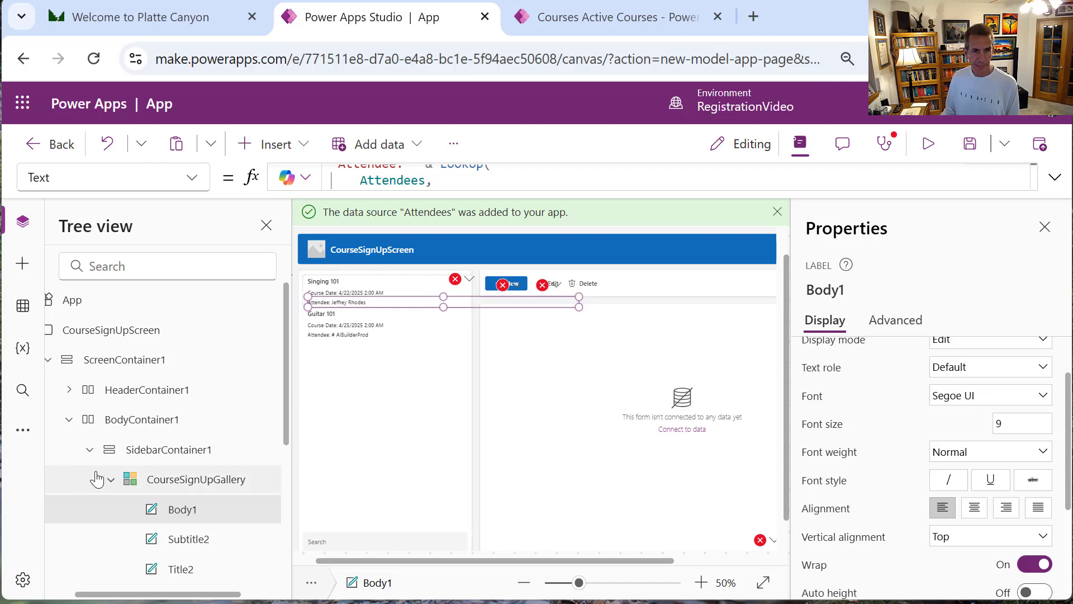
Delete SearchContainer1 from SidebarContainer1, below the CourseSignUpGallery
click(91, 449)
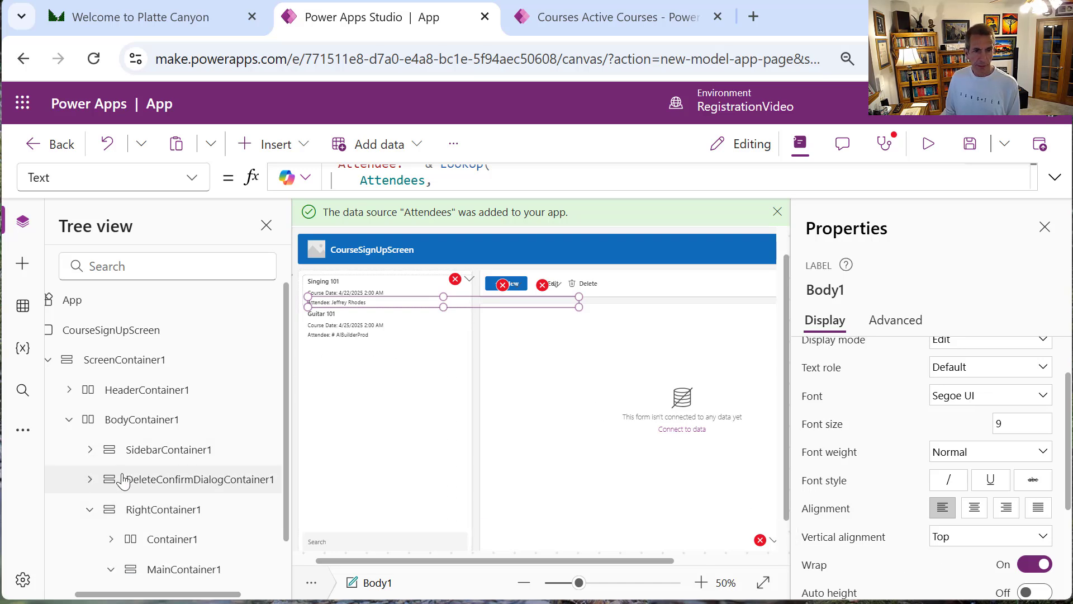
click(92, 450)
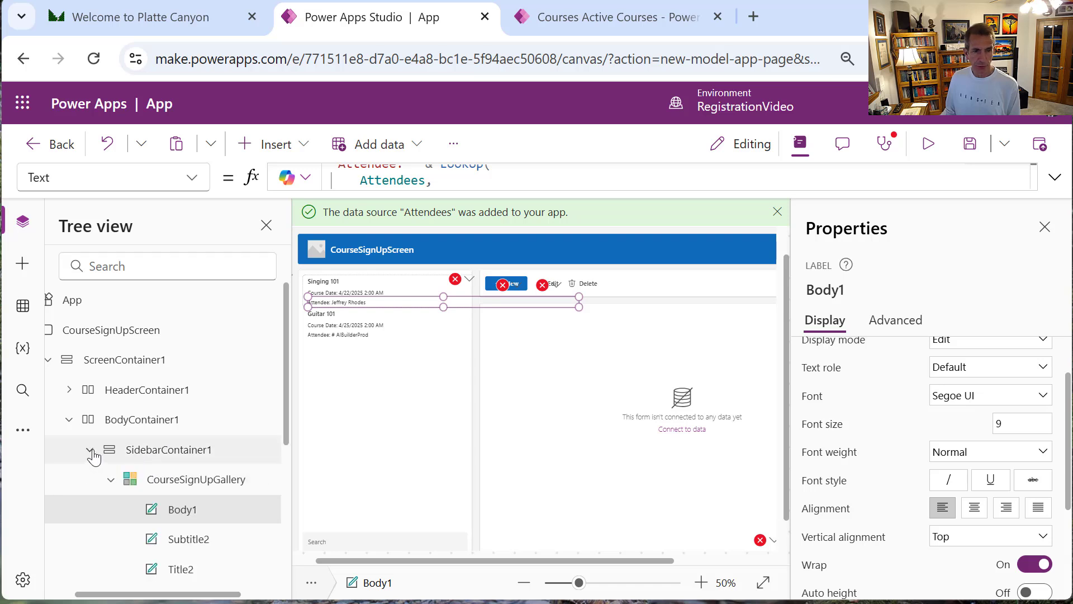
click(113, 481)
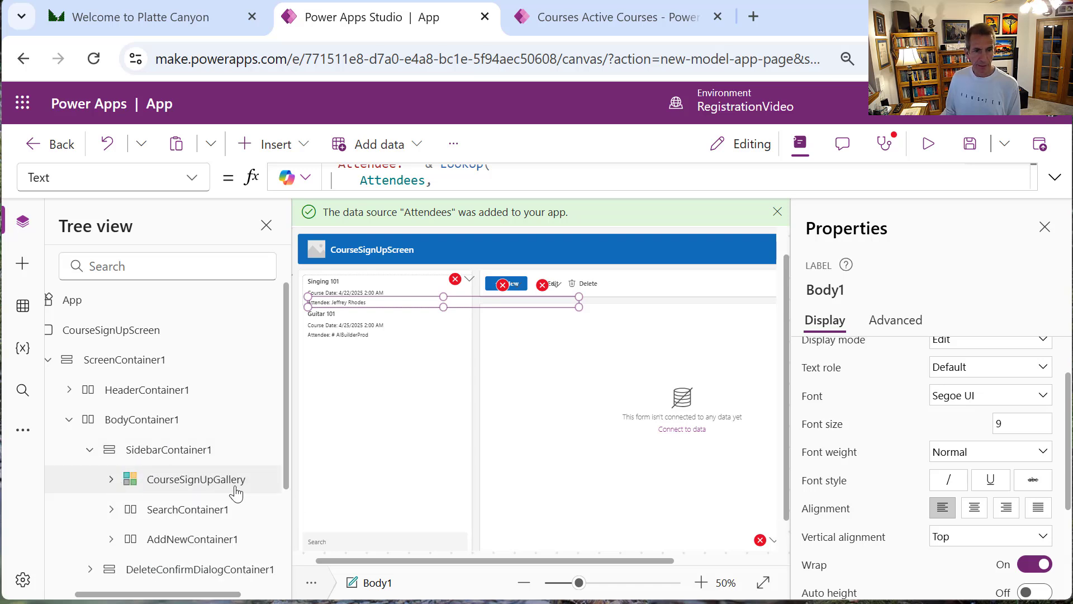
click(200, 510)
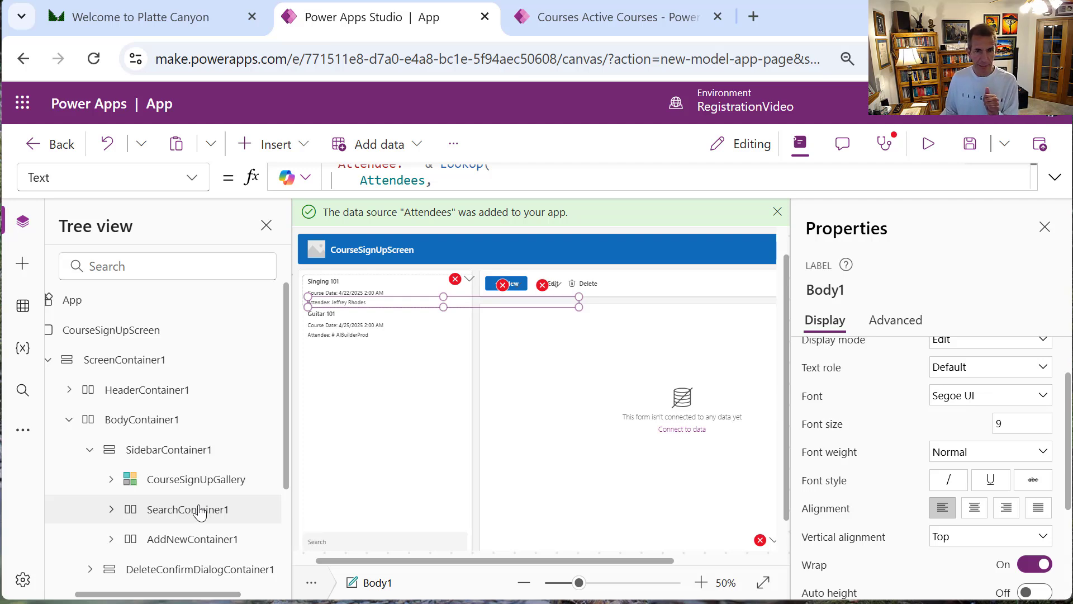
right_click(175, 510)
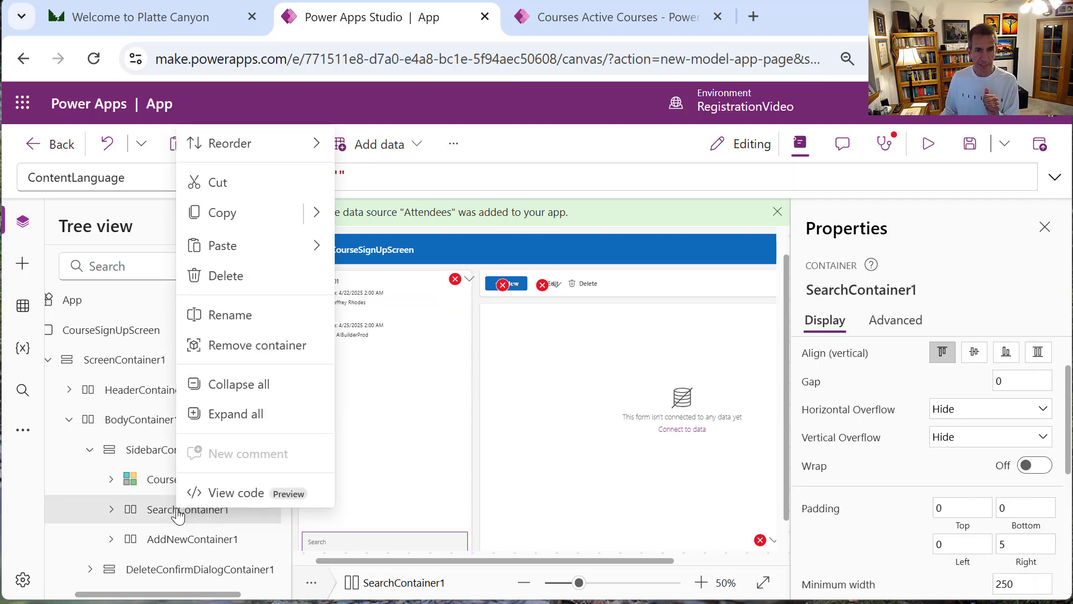
click(226, 276)
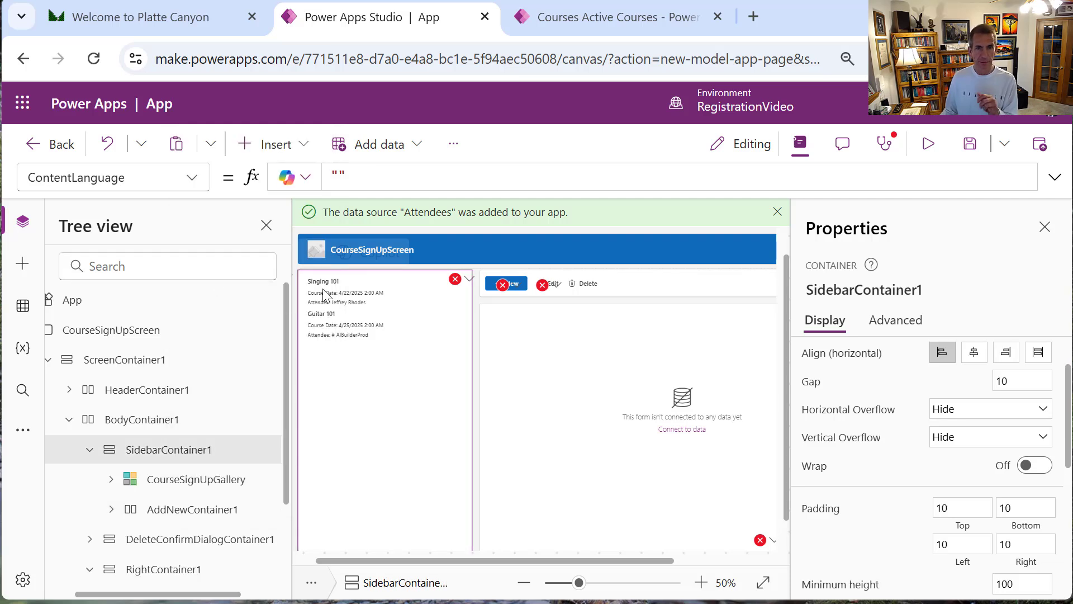
Rename Form1 inside MainContainer1 as CourseSignUpForm
click(540, 435)
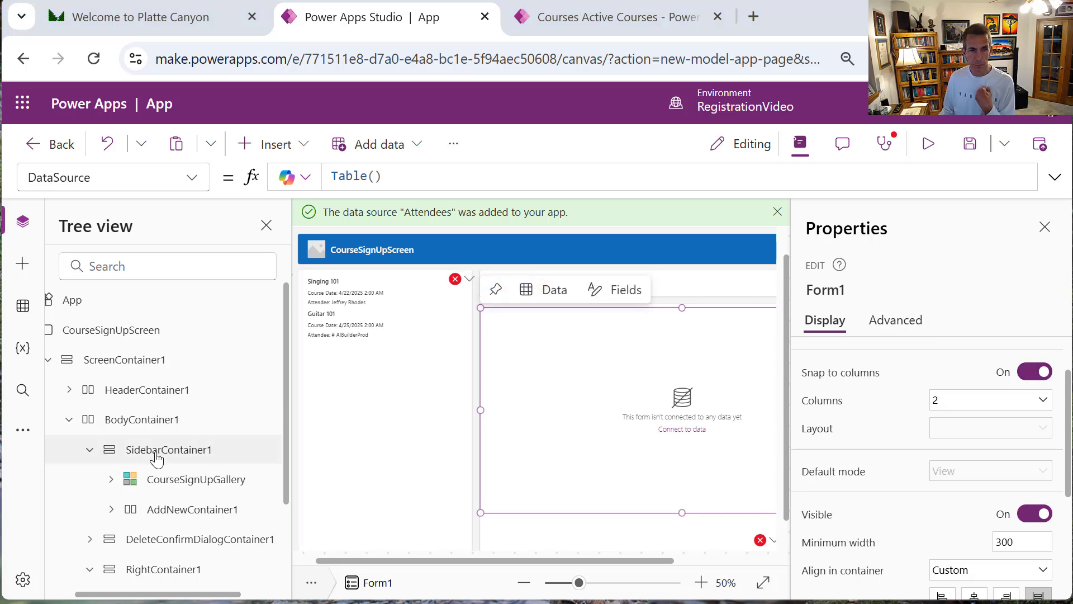
scroll(286, 421, down, 2)
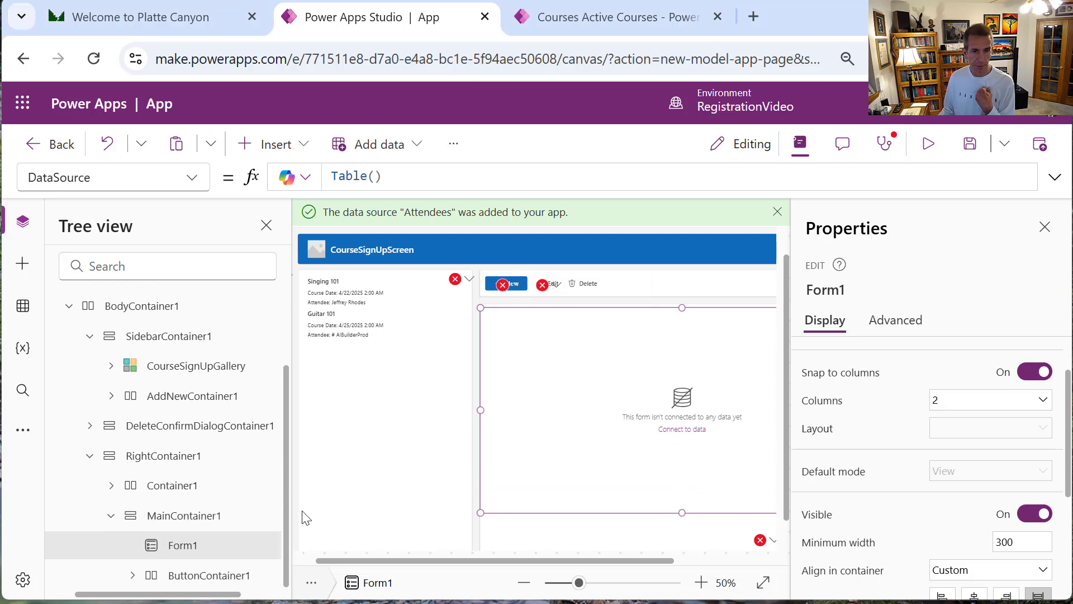
right_click(194, 551)
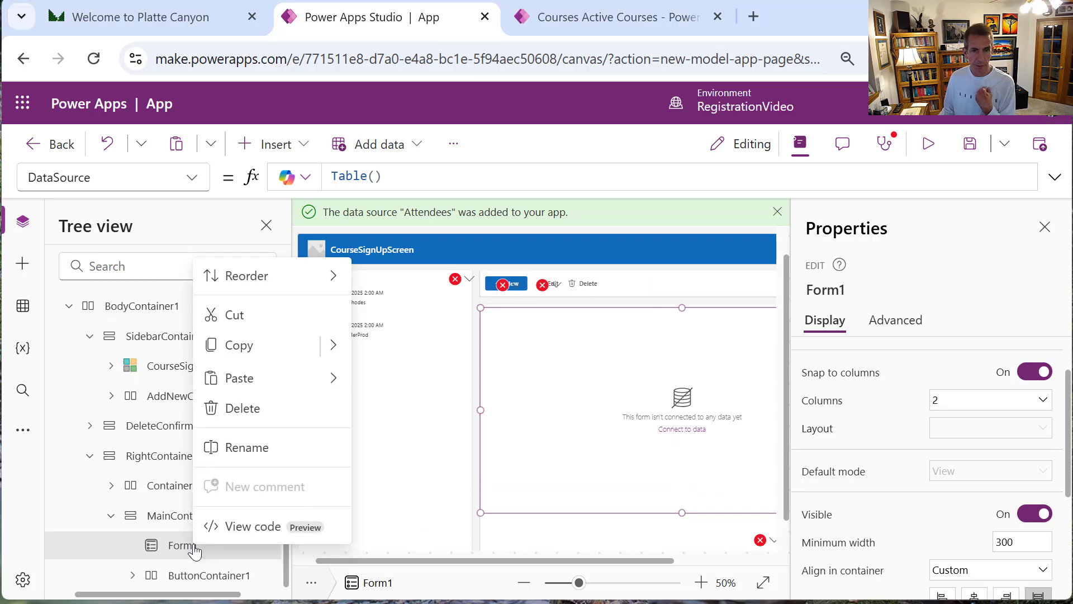
click(273, 464)
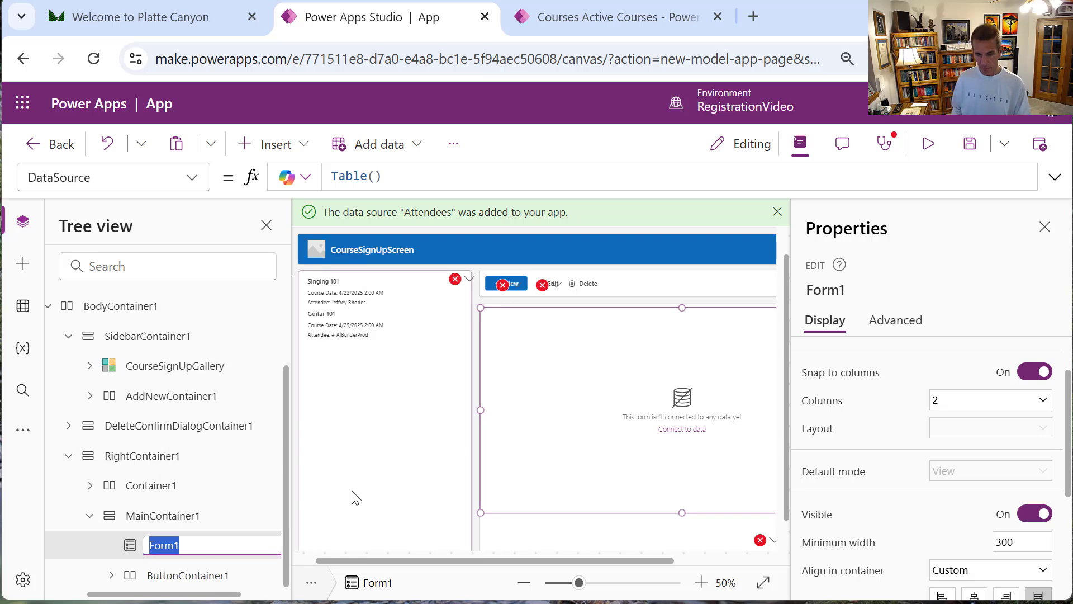
text(CourseS)
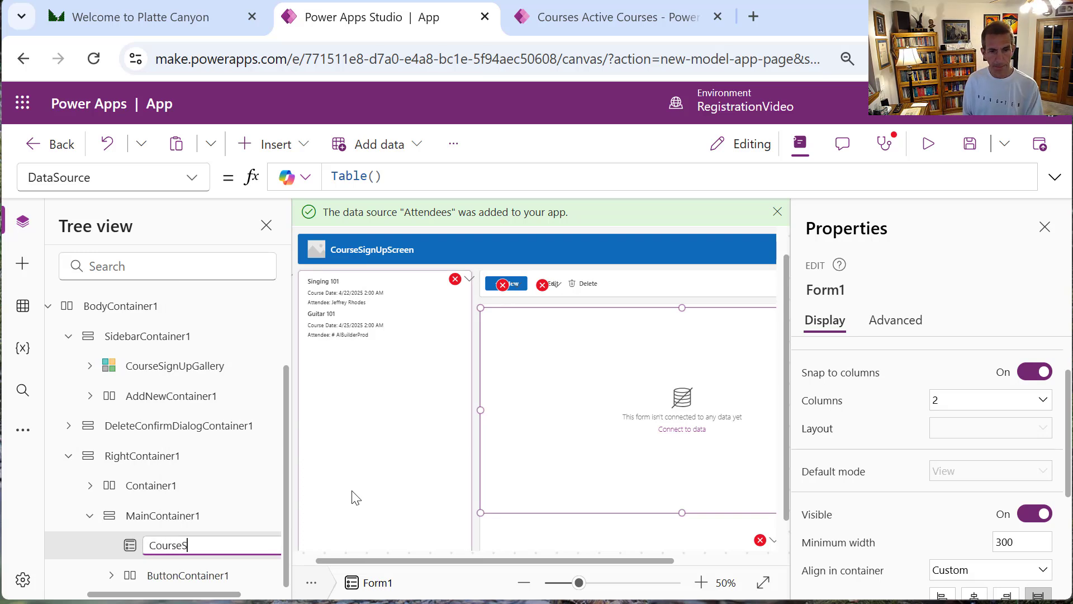
text(ignUpForm)
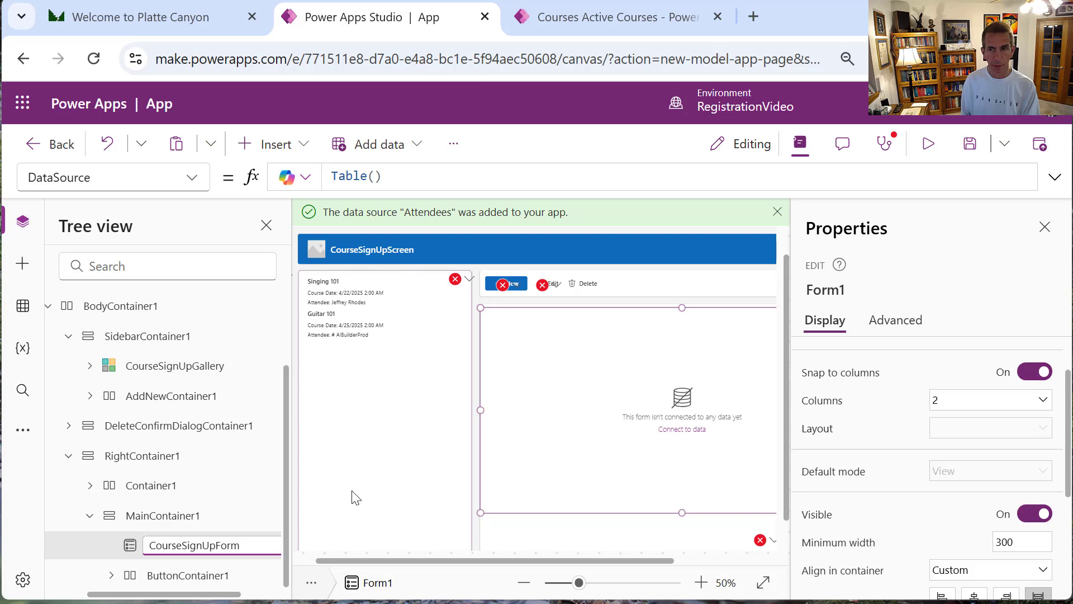
key(Return)
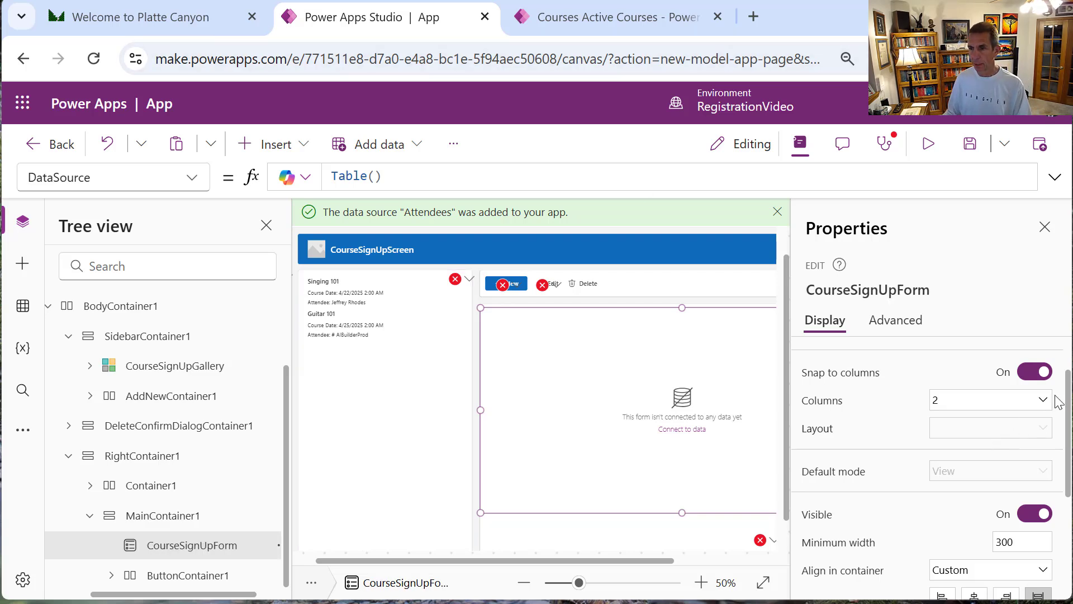
Set the CourseSignUpForm's data source to the CourseSignUps table, leaving its view at None
scroll(1064, 396, up, 1)
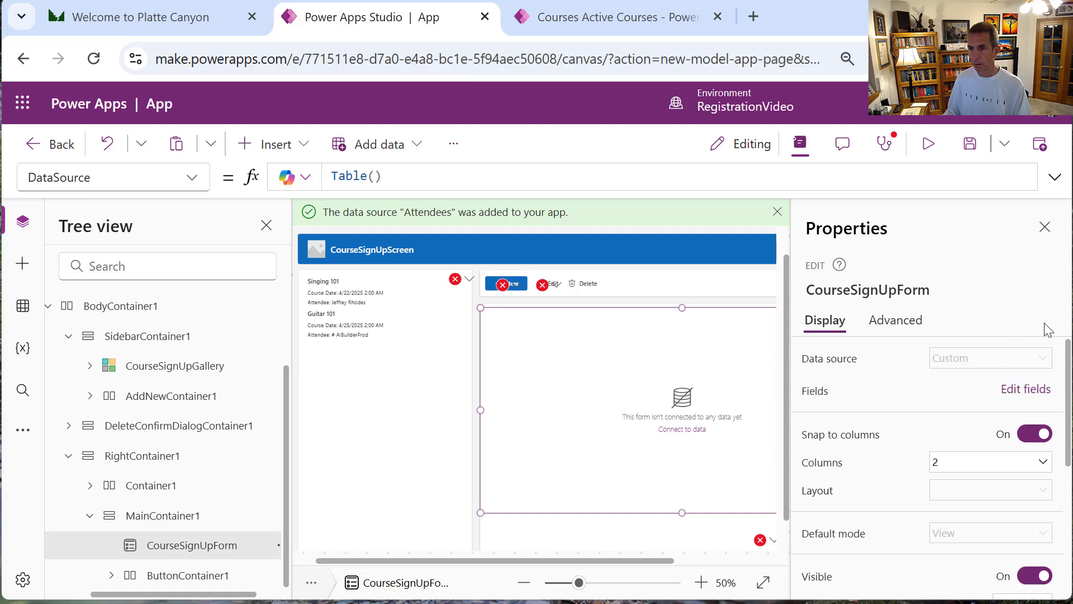
click(977, 362)
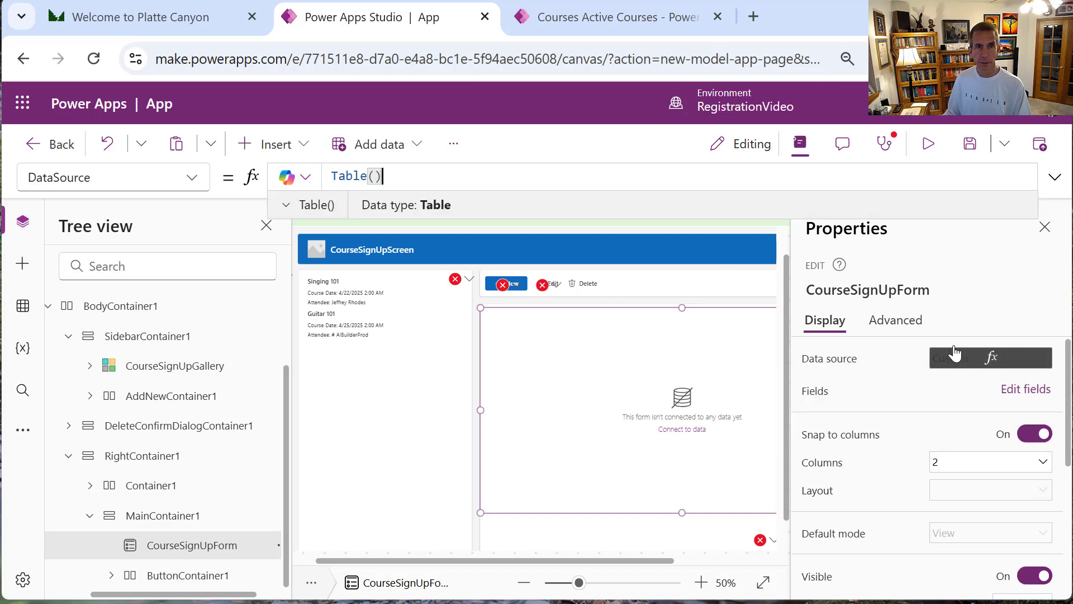
drag(401, 174, 330, 176)
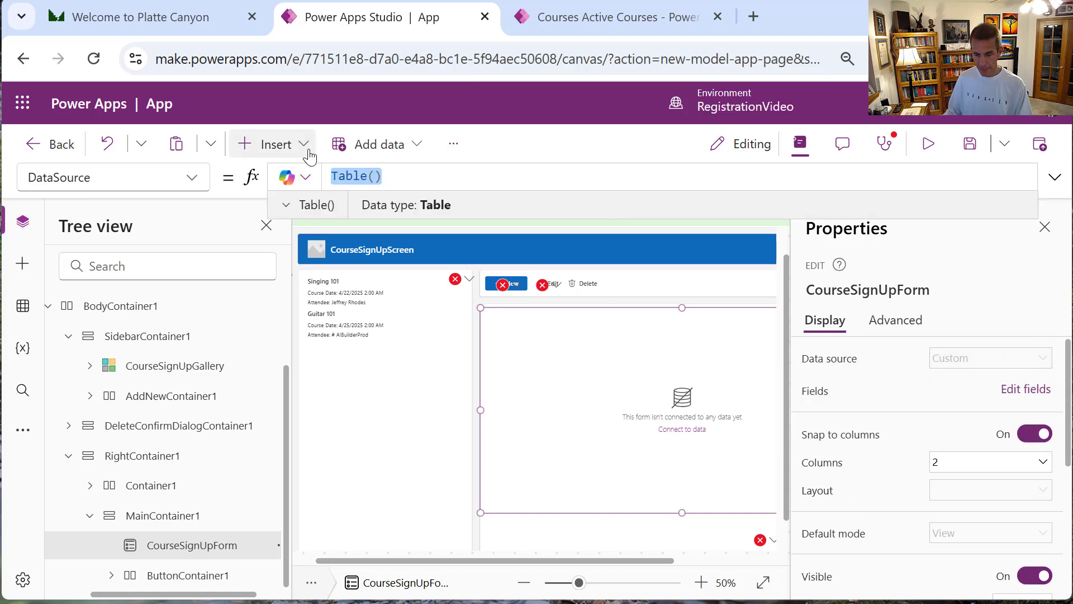
text(Course)
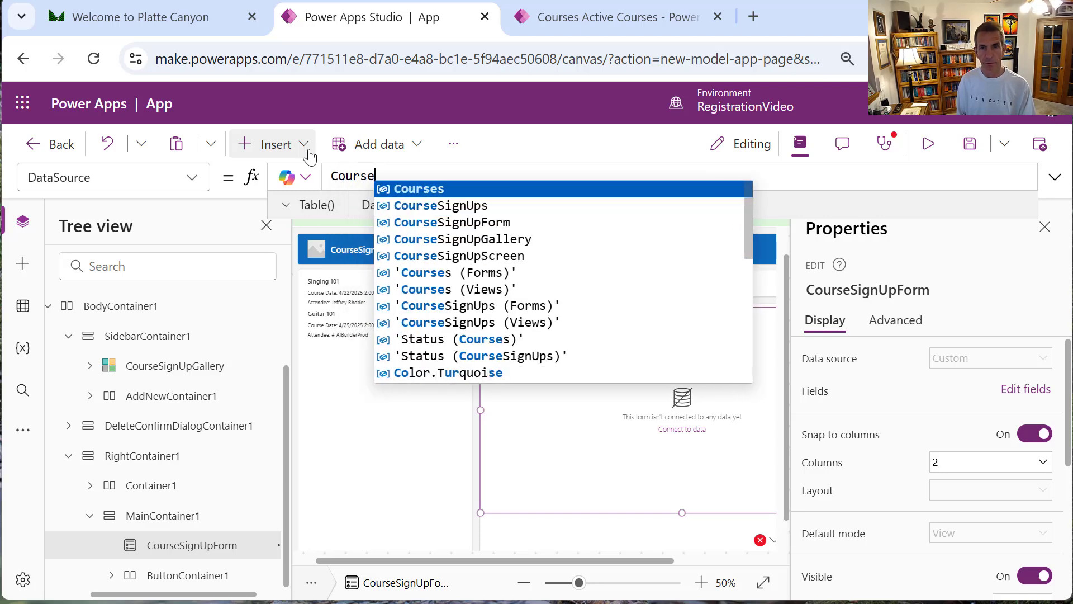
text(Si)
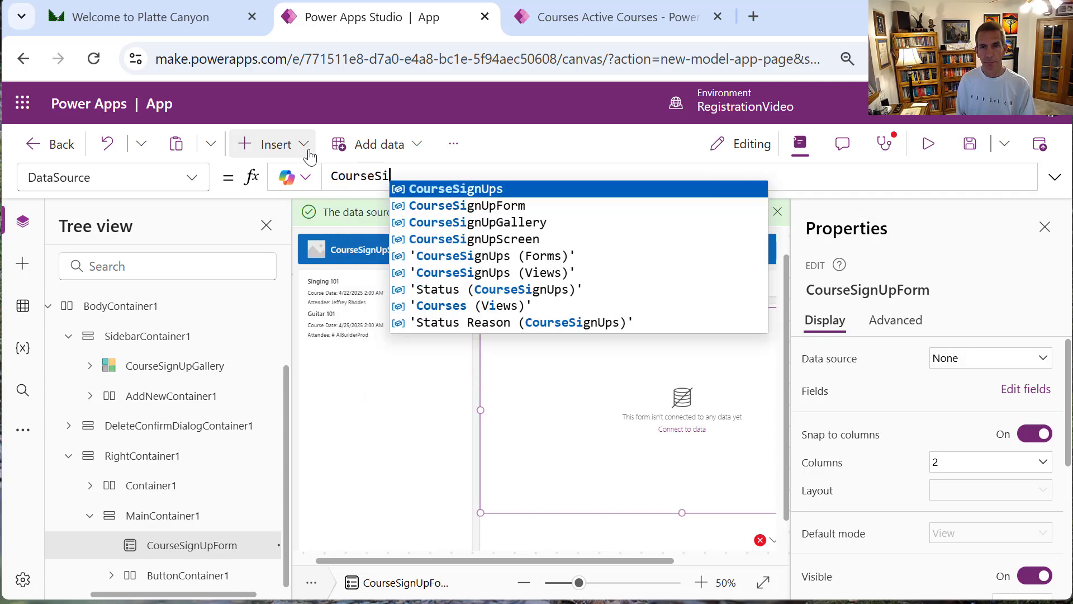
key(Tab)
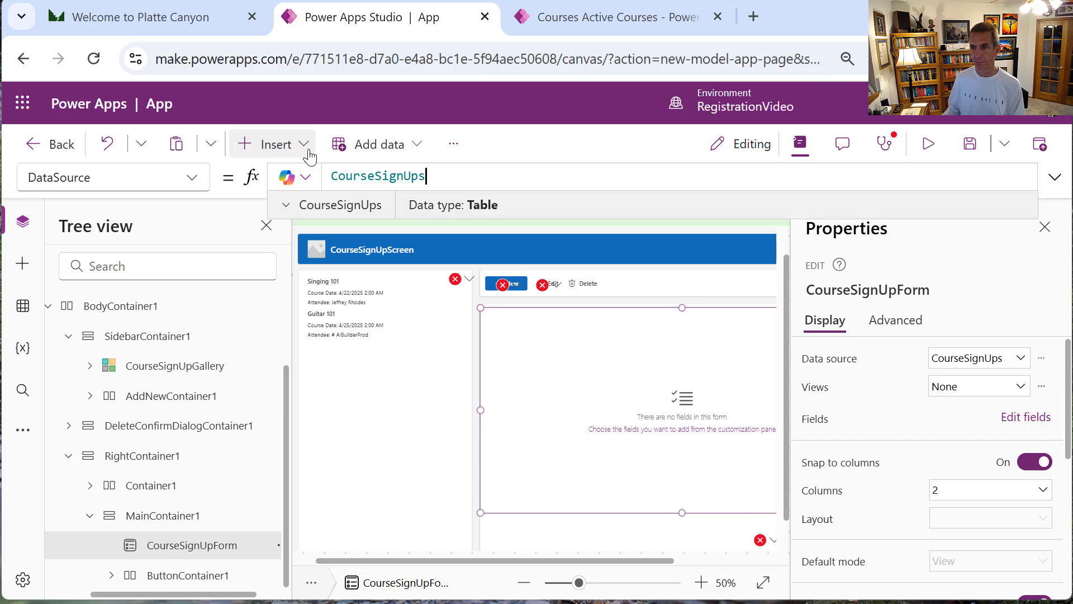
click(1017, 385)
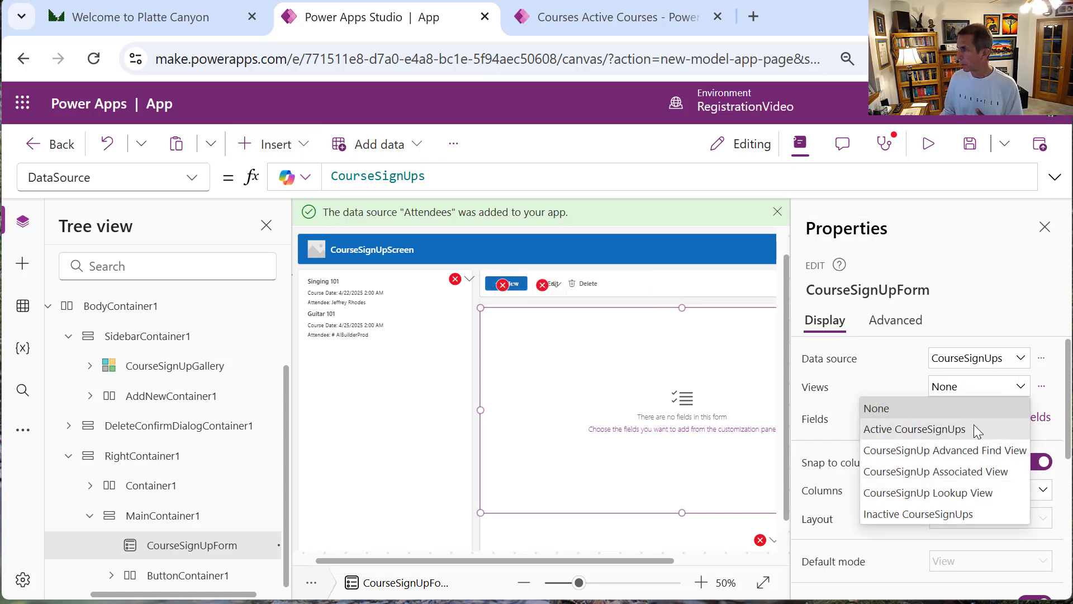
click(895, 374)
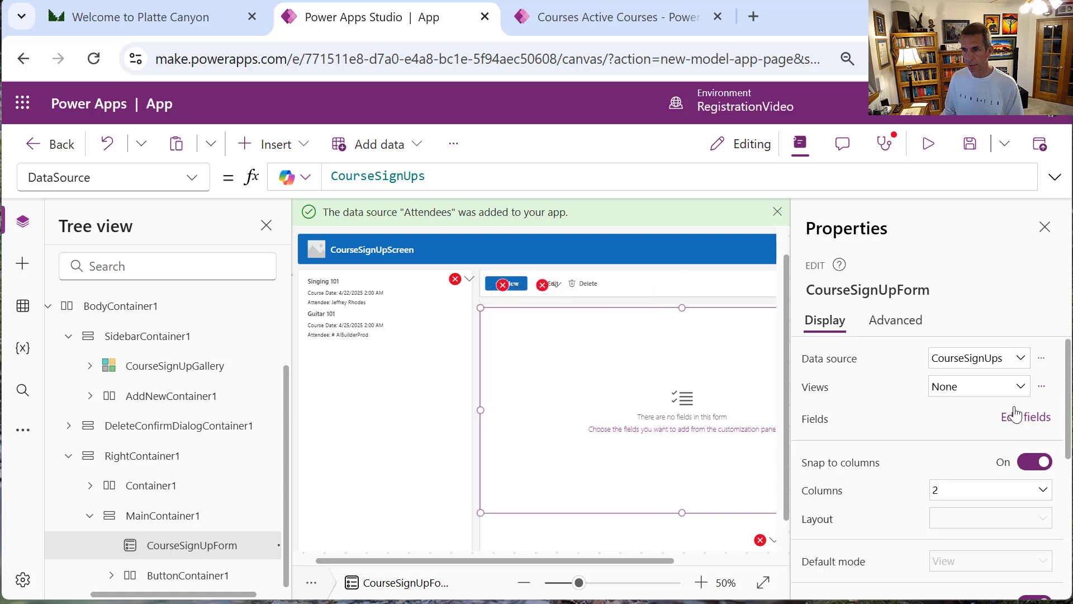
Add the Course, Attendee, SignUpDate, SignUpNotes and CourseSignUpNumber fields to the CourseSignUpForm, and close the field list
click(1013, 424)
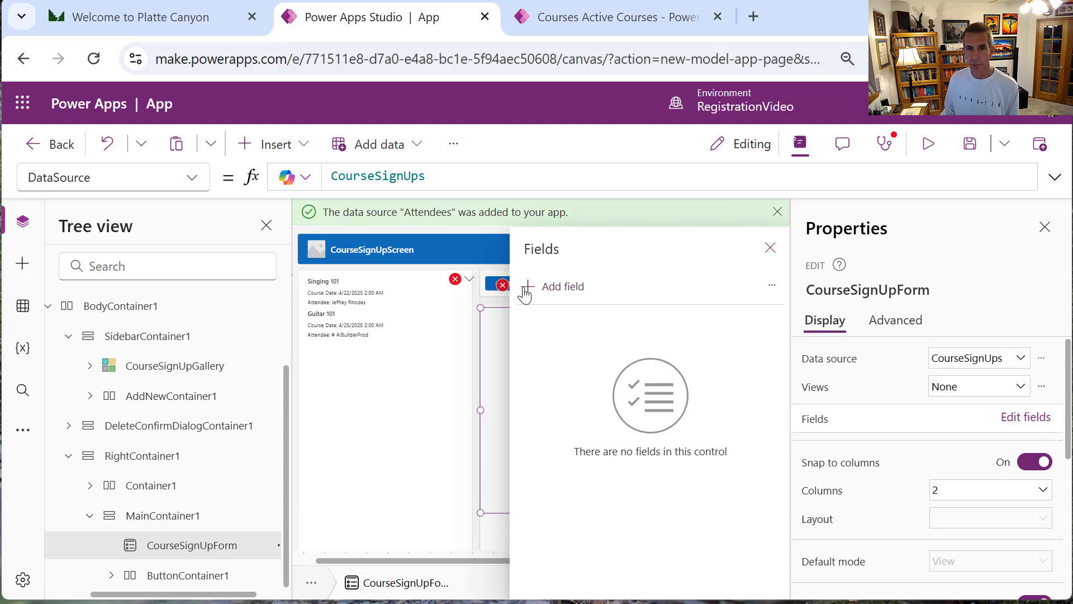
click(559, 296)
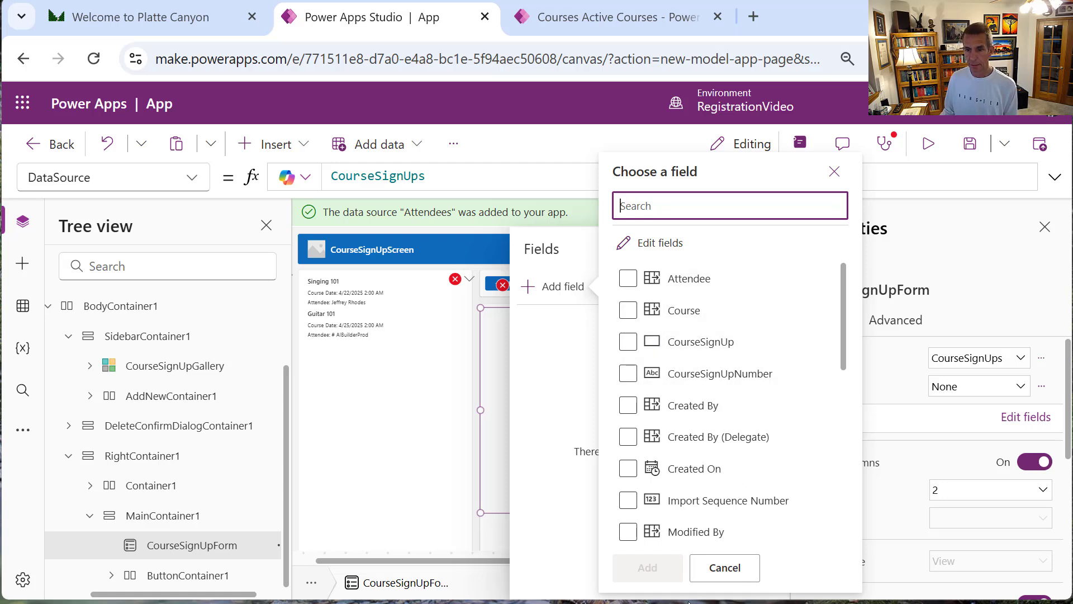
click(559, 287)
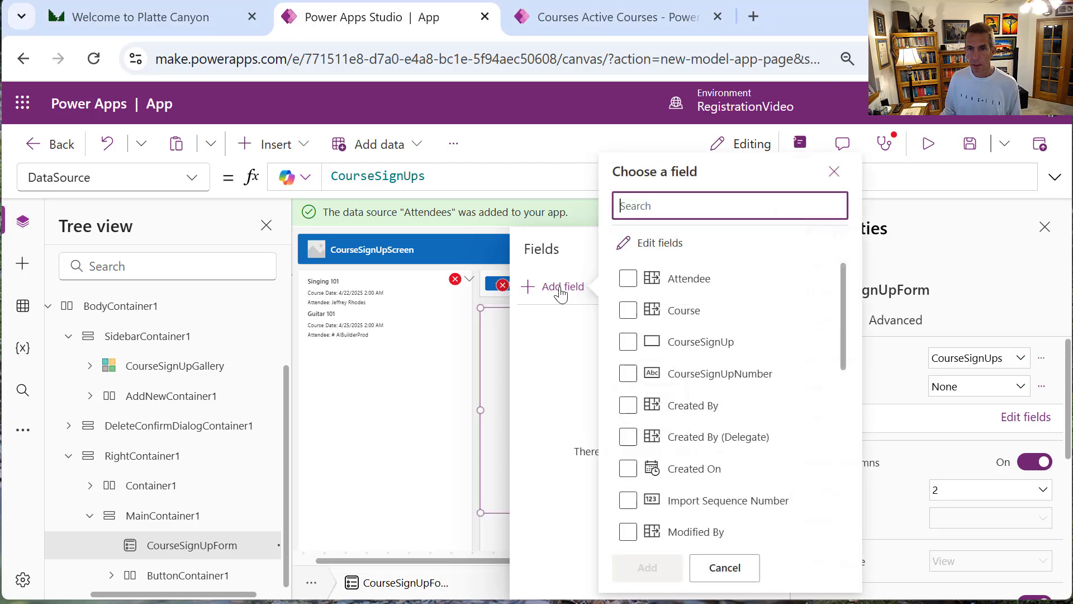
click(624, 315)
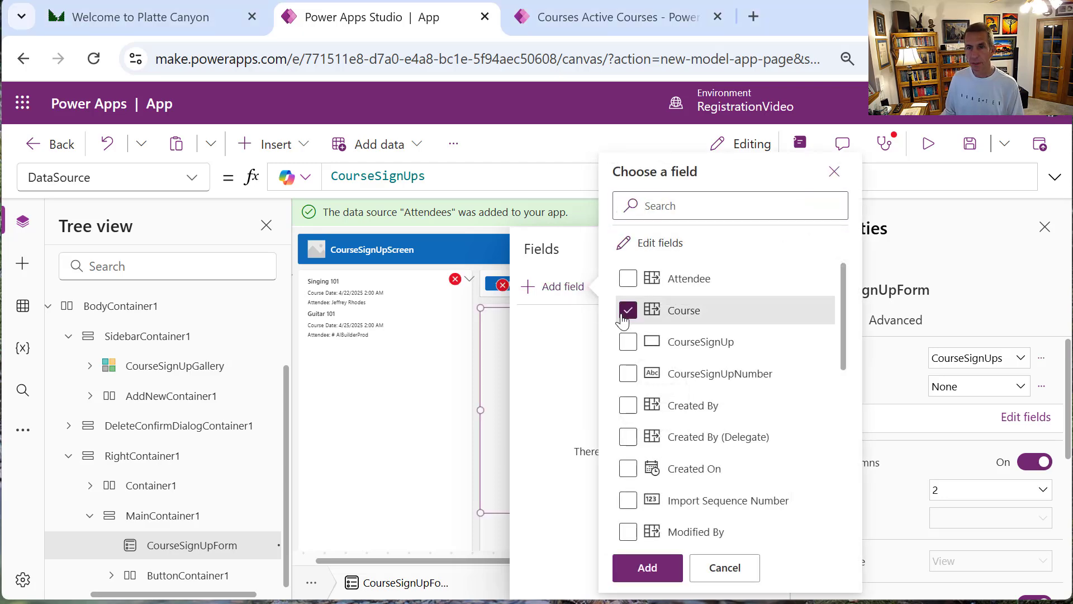
click(628, 282)
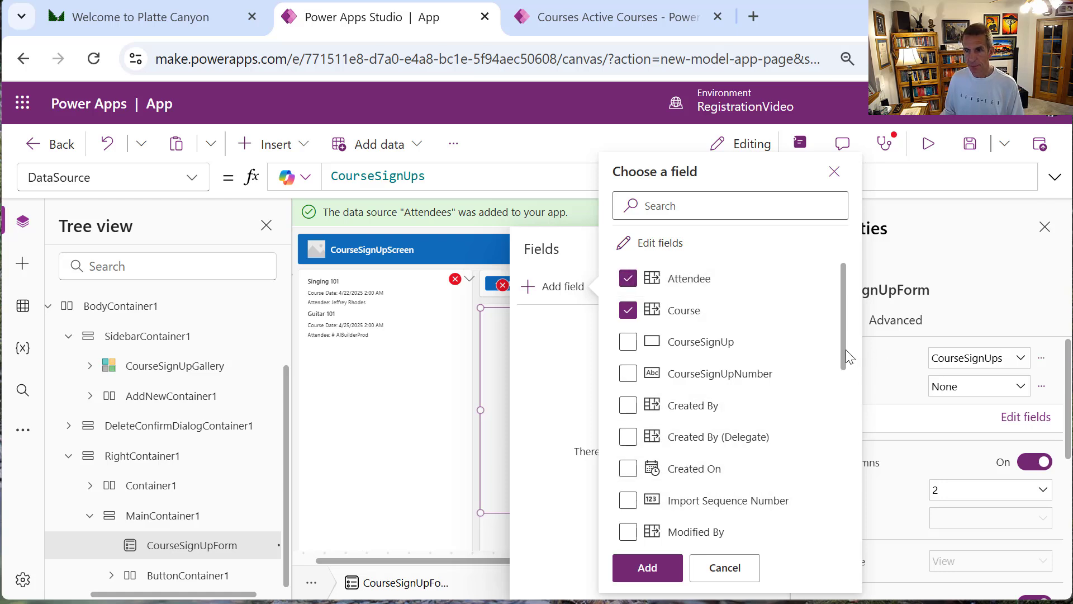
drag(844, 350, 838, 509)
click(628, 372)
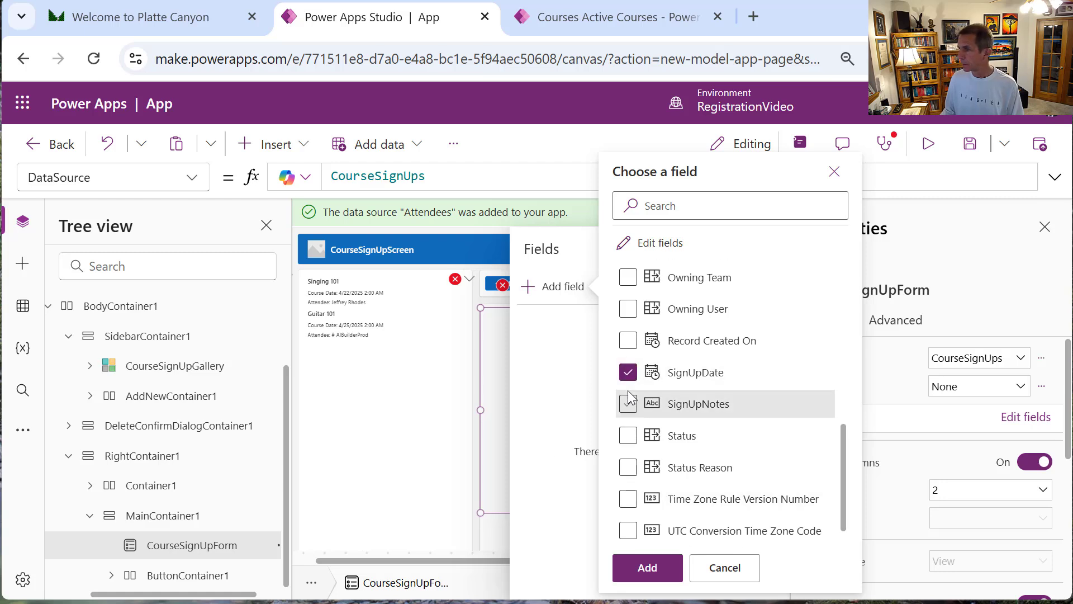
click(628, 400)
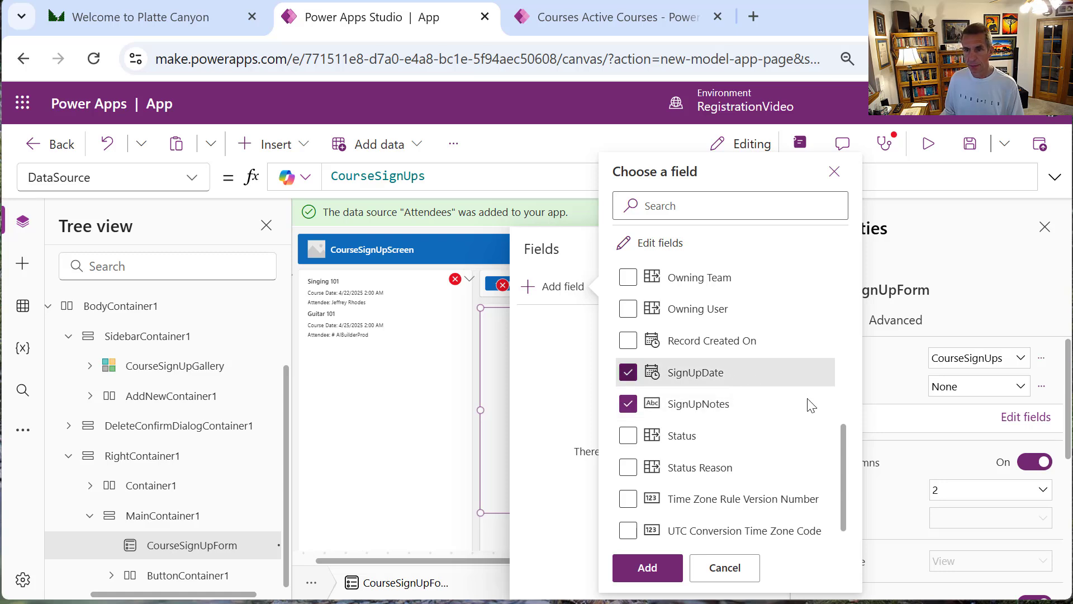
drag(847, 446, 837, 290)
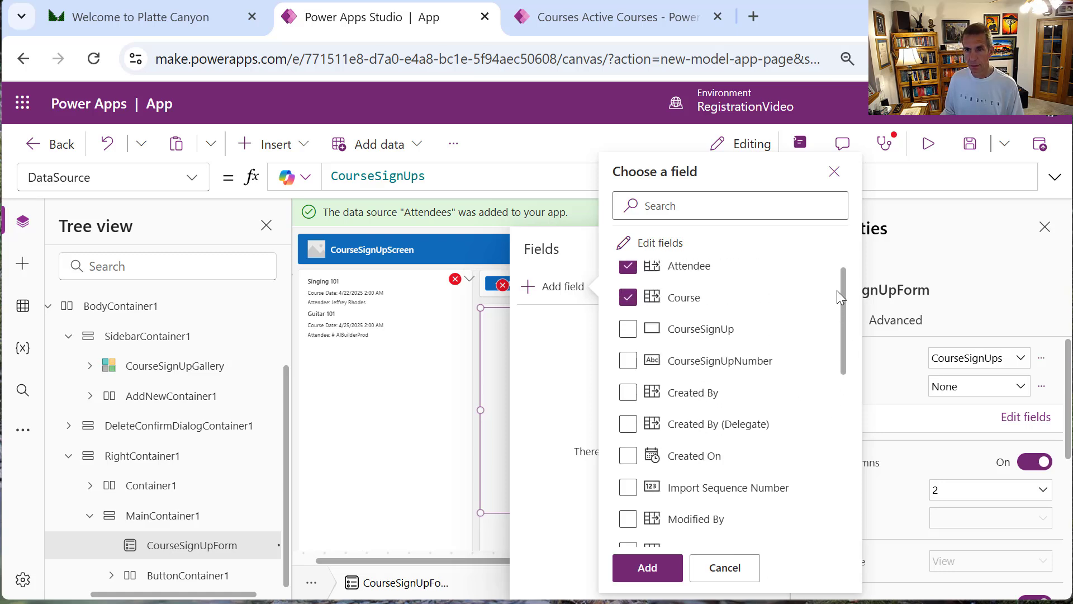
click(628, 361)
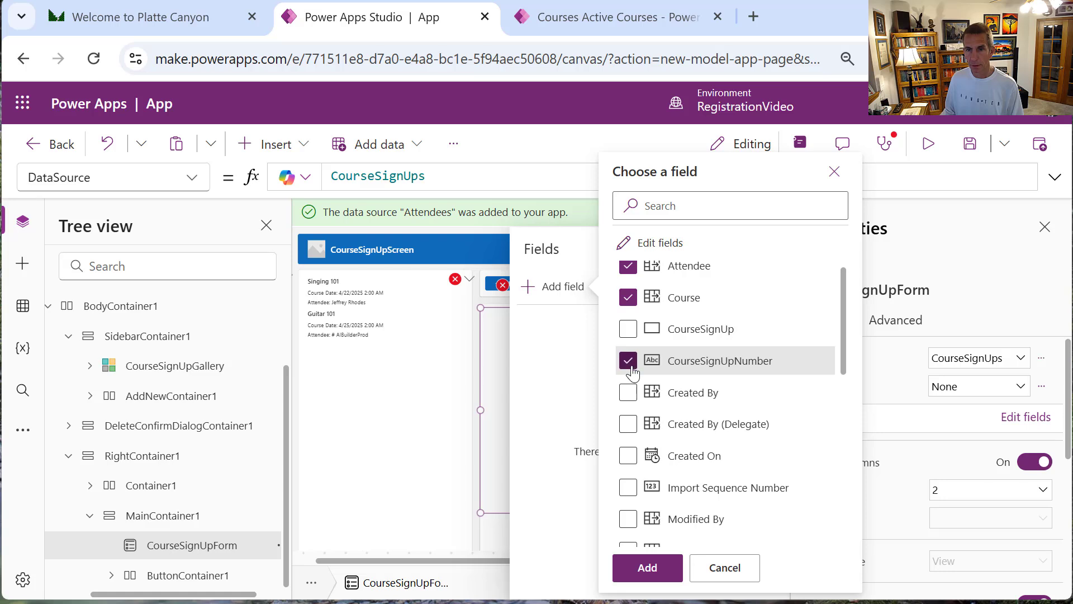
click(643, 570)
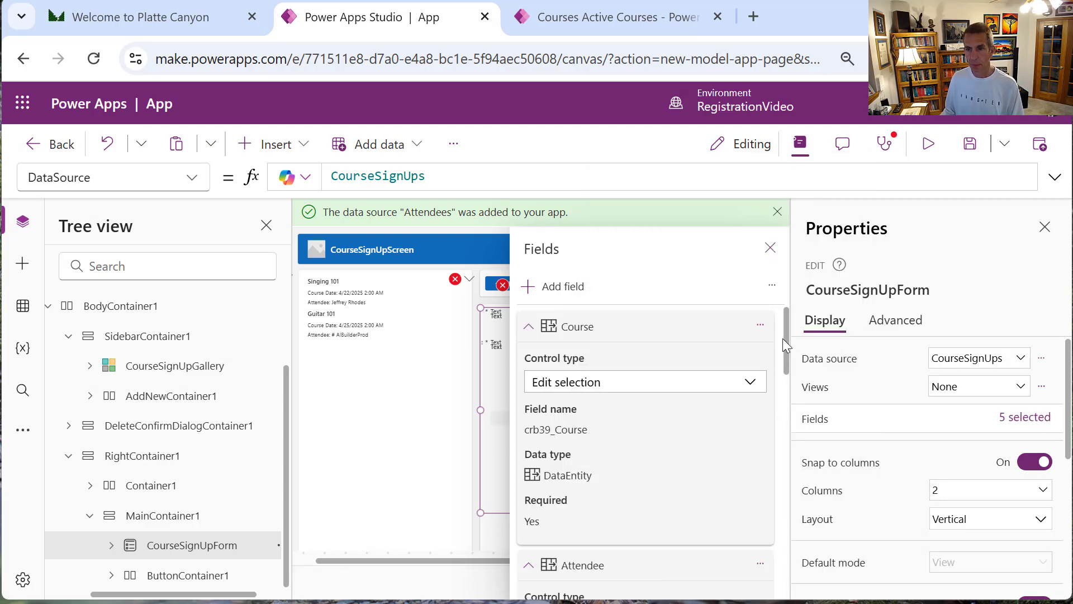
drag(786, 340, 767, 534)
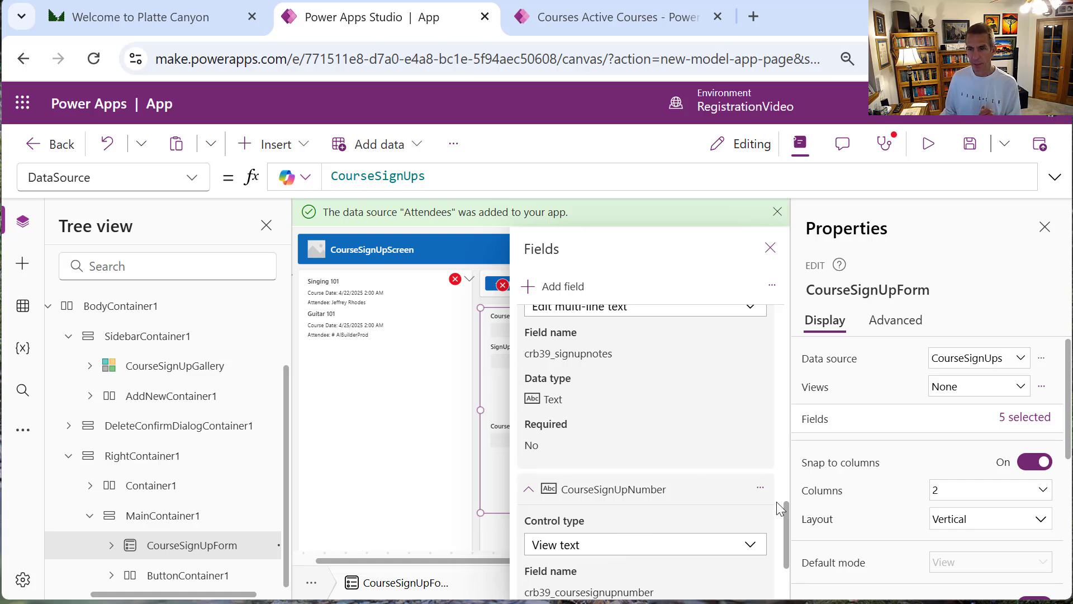
click(770, 248)
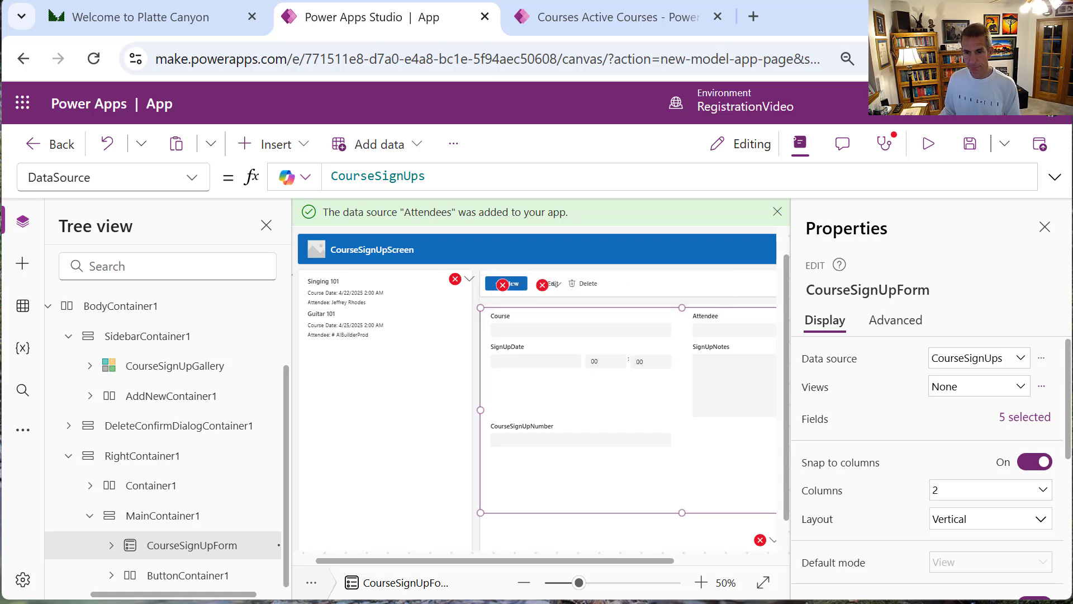
Show the Default property of the SignUpDate card in CourseSignUpForm, and unlock the card for editing
click(552, 381)
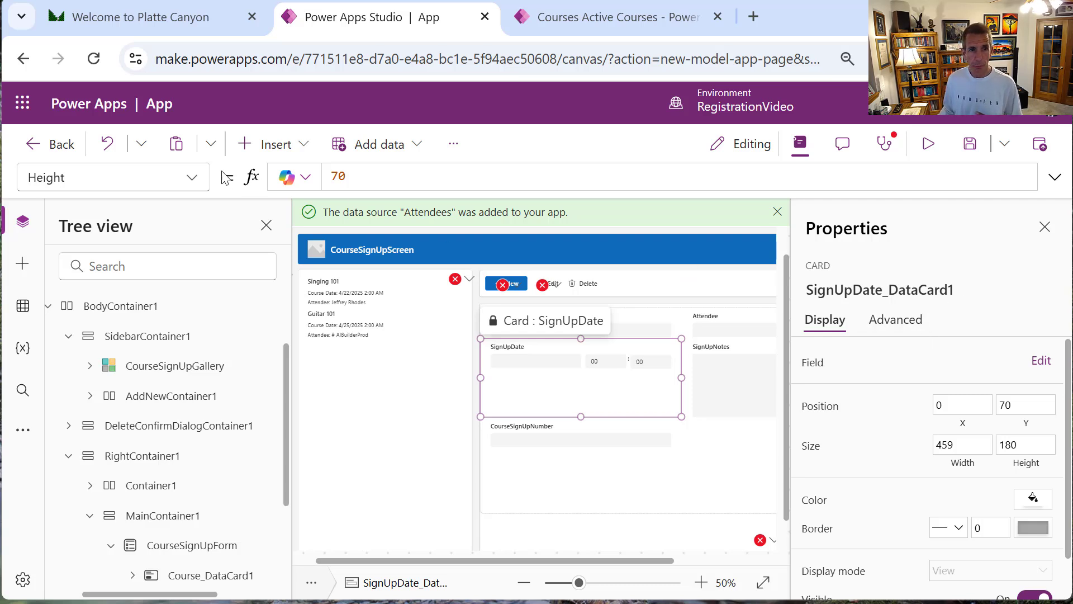
click(197, 179)
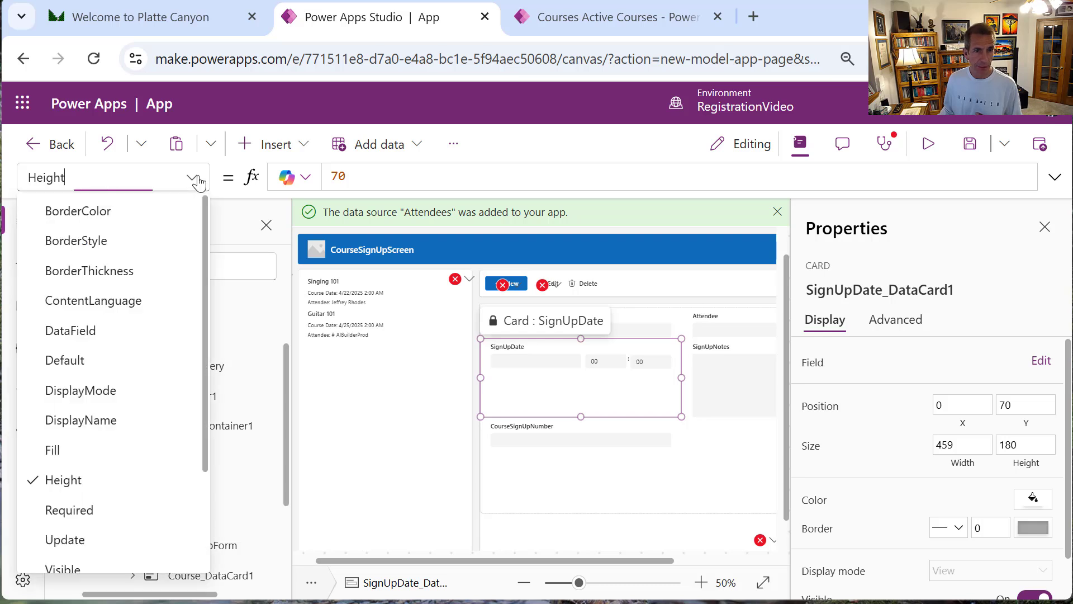
click(106, 360)
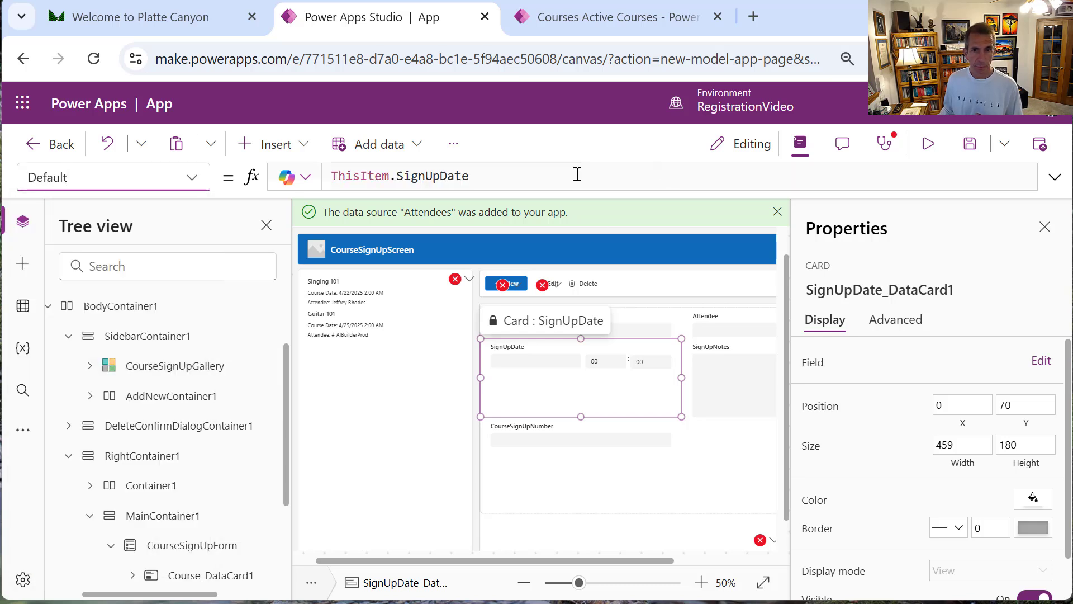
drag(577, 175, 216, 177)
key(Delete)
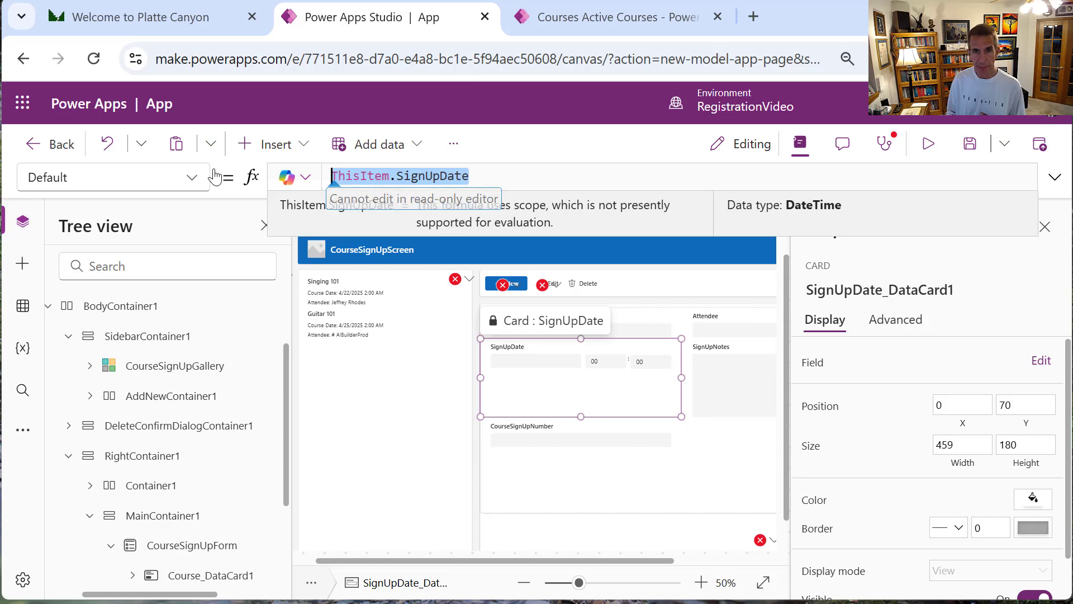
key(Delete)
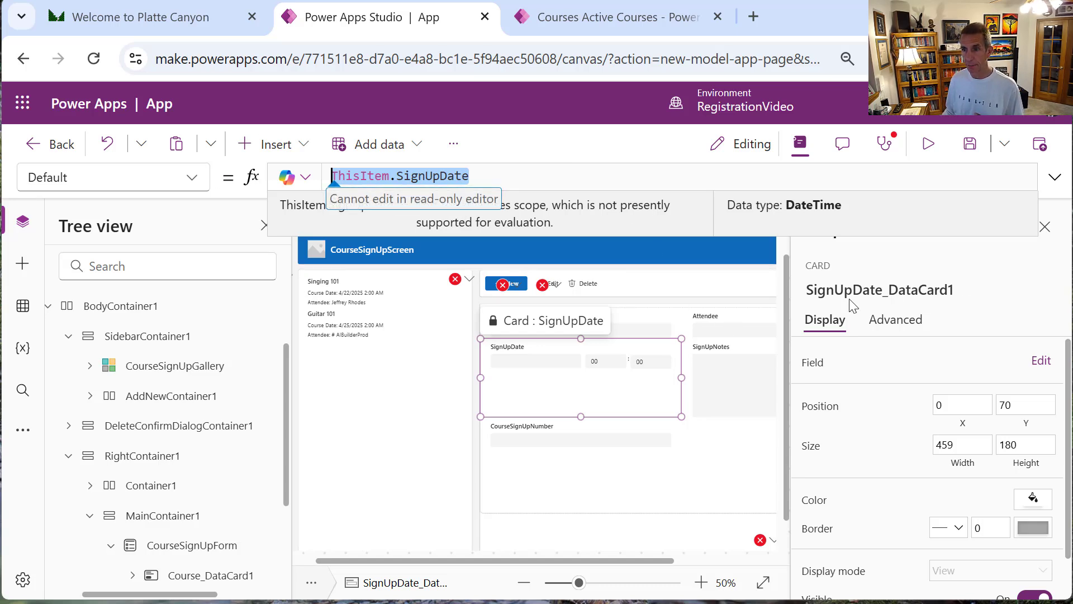
click(890, 319)
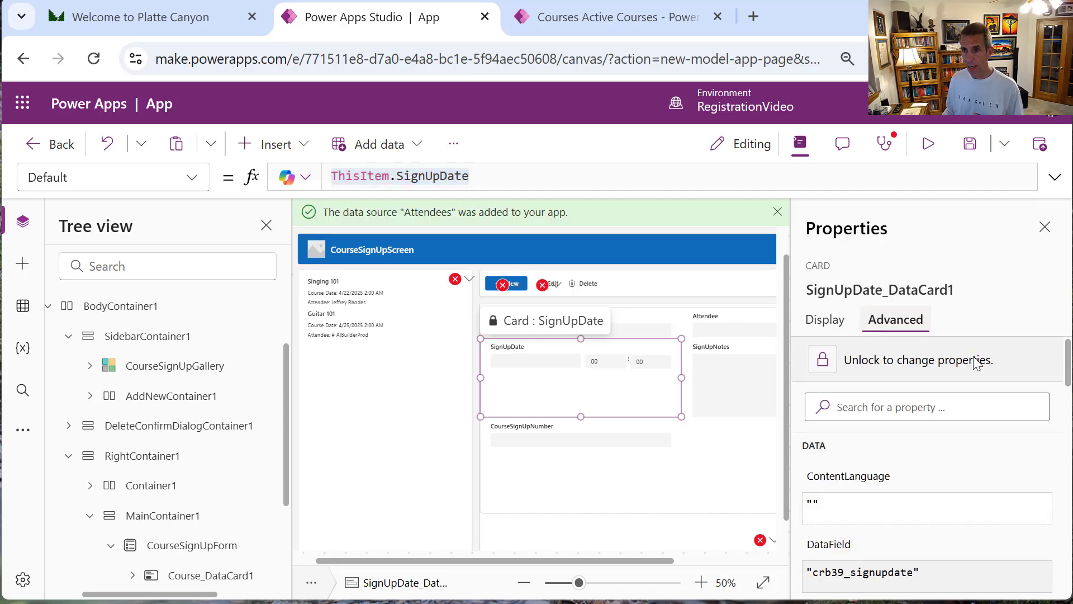
click(904, 364)
Set the SignUpDate card's Default formula to If(CourseSignUpForm.Mode = FormMode.New, Now(), ThisItem.SignUpDate)
click(475, 175)
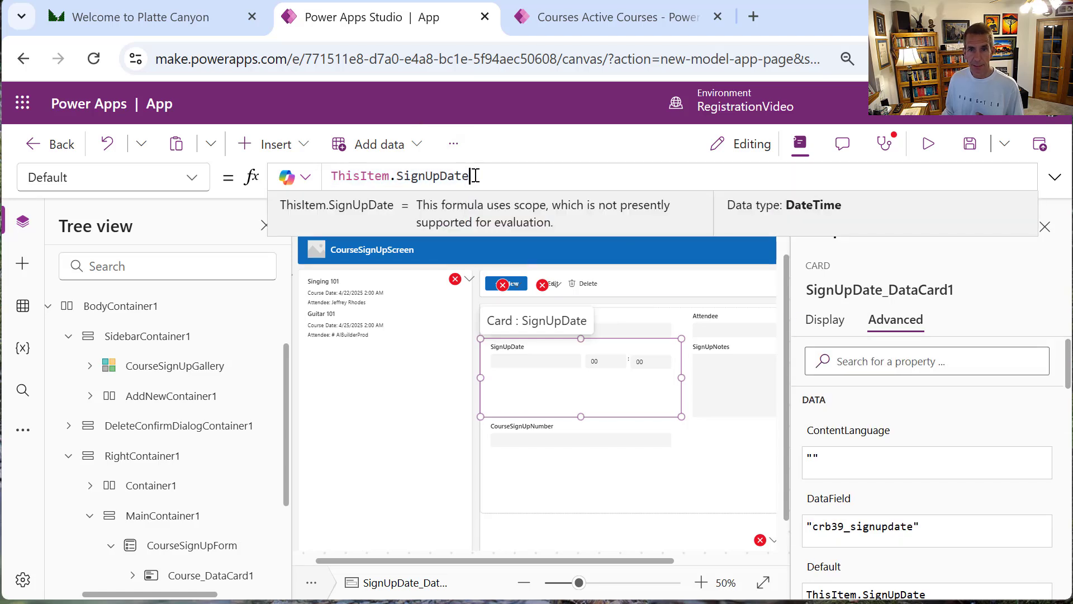
key(ctrl+a)
text(If(CourseSignUpForm.Mode = FormMode.New, Now(), ThisItem.SignUpDate))
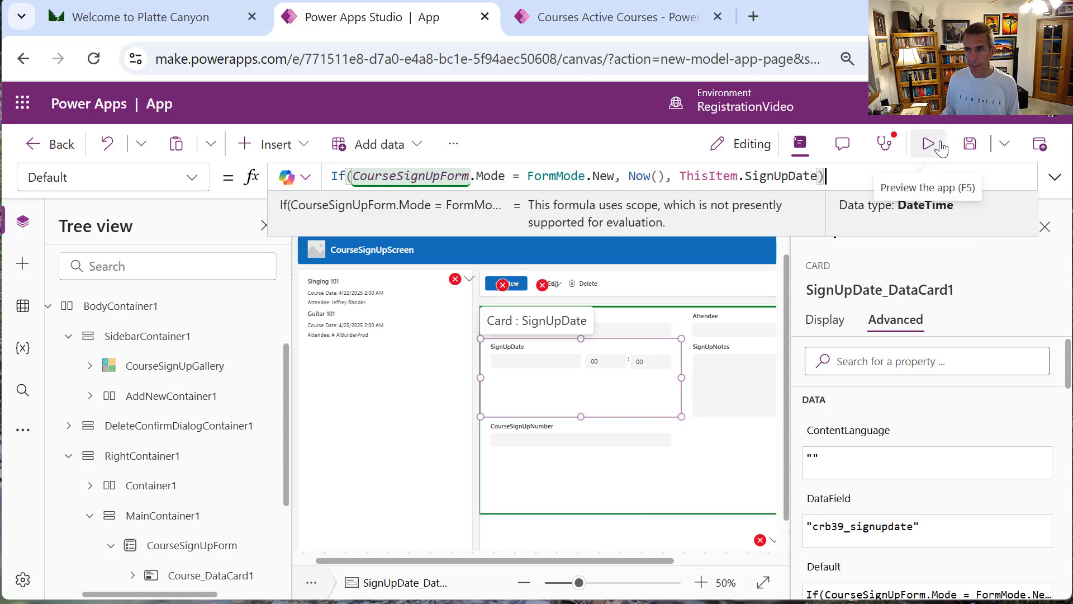
Save the custom page under the name SignUpsPage
click(978, 145)
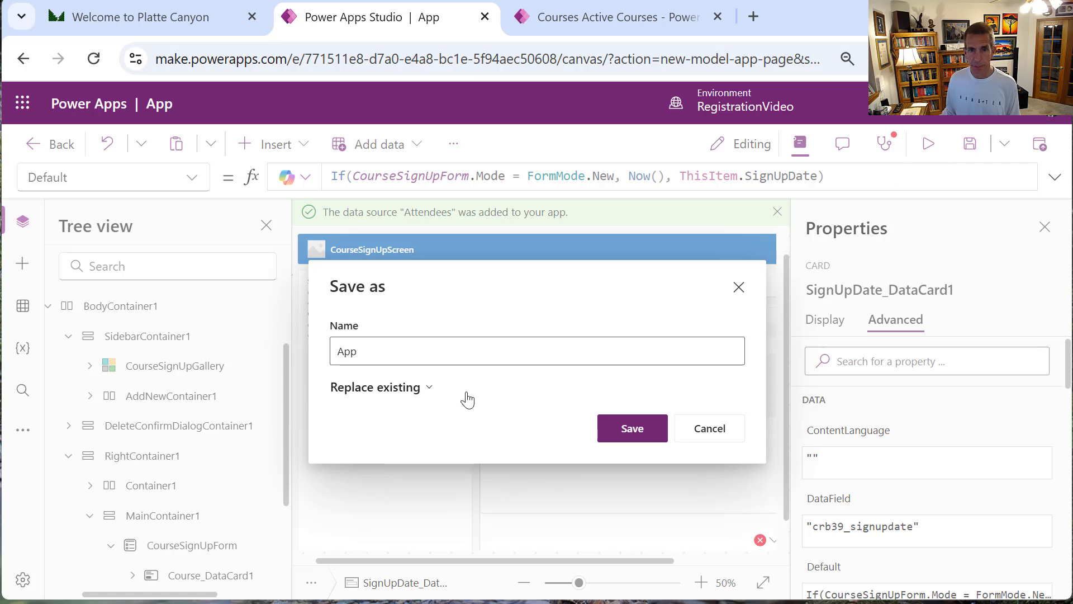
mouse_move(351, 348)
mouse_down()
mouse_move(366, 346)
mouse_move(335, 341)
mouse_up()
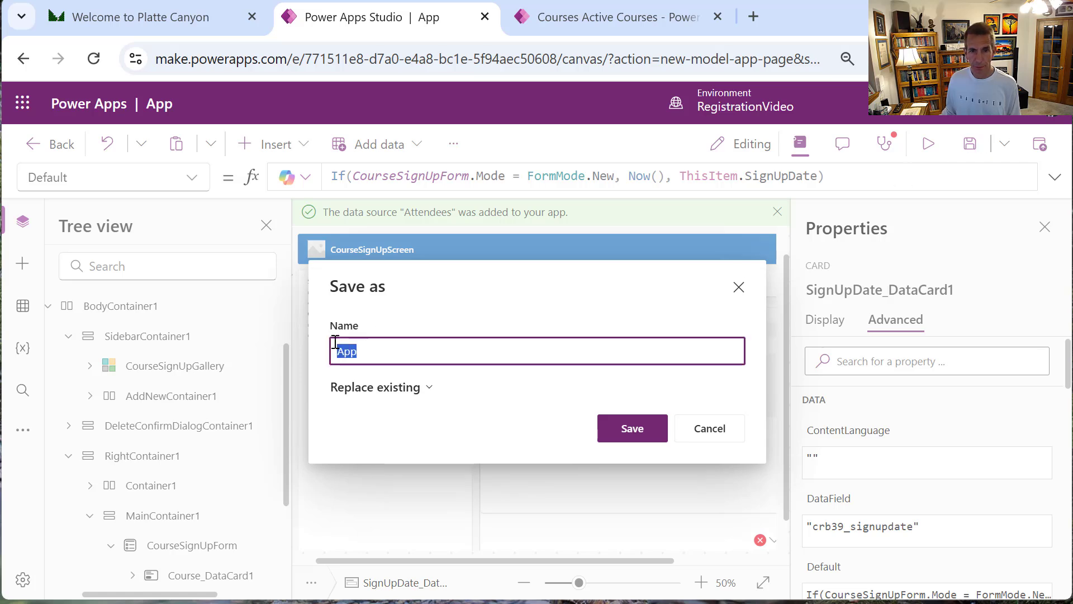
text(SignU)
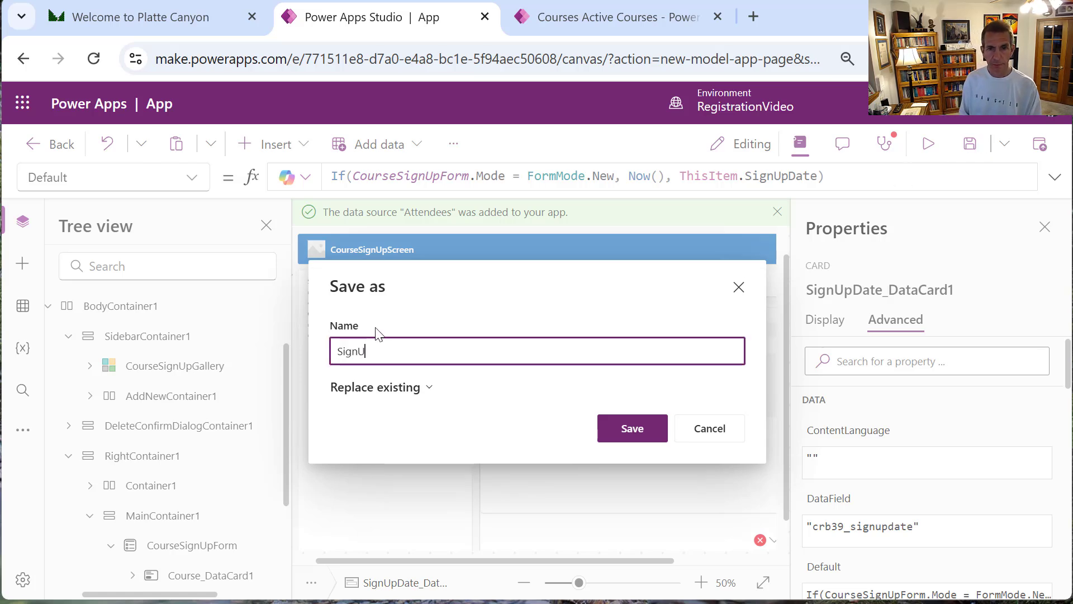
text(psP)
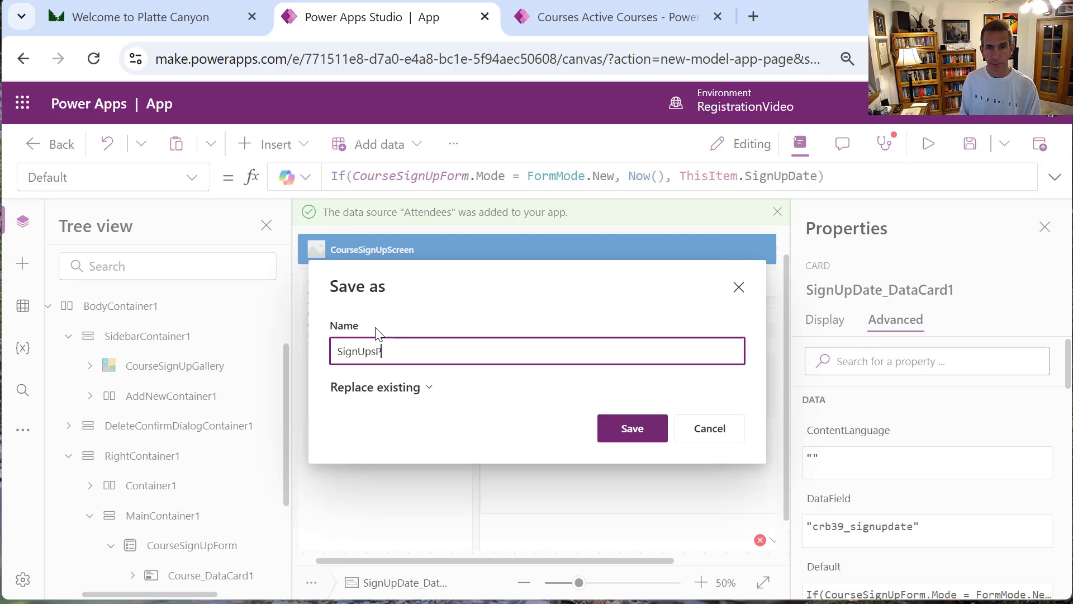
text(age)
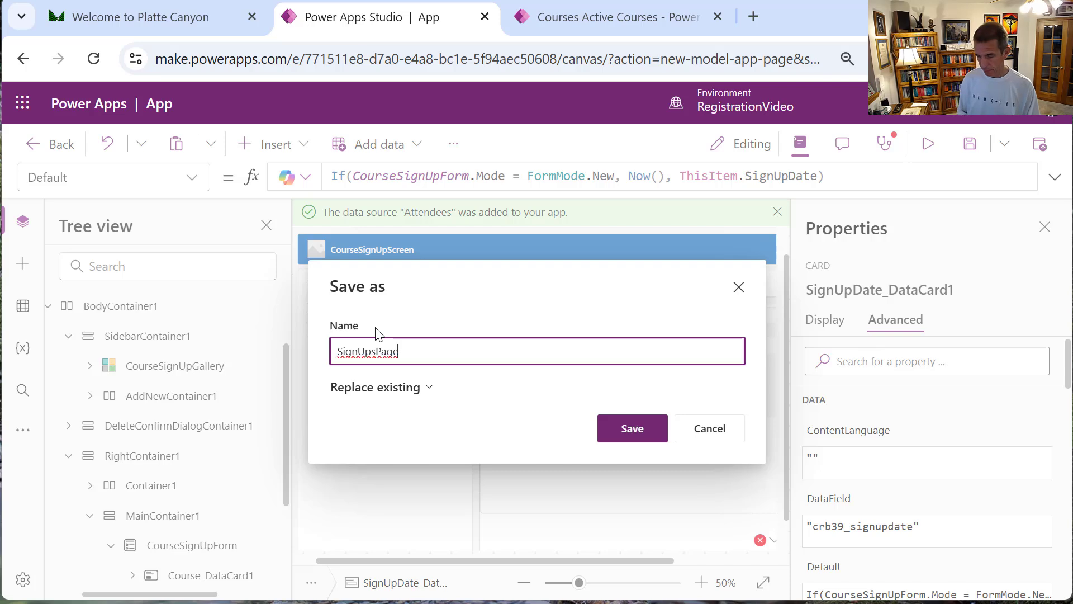
click(653, 429)
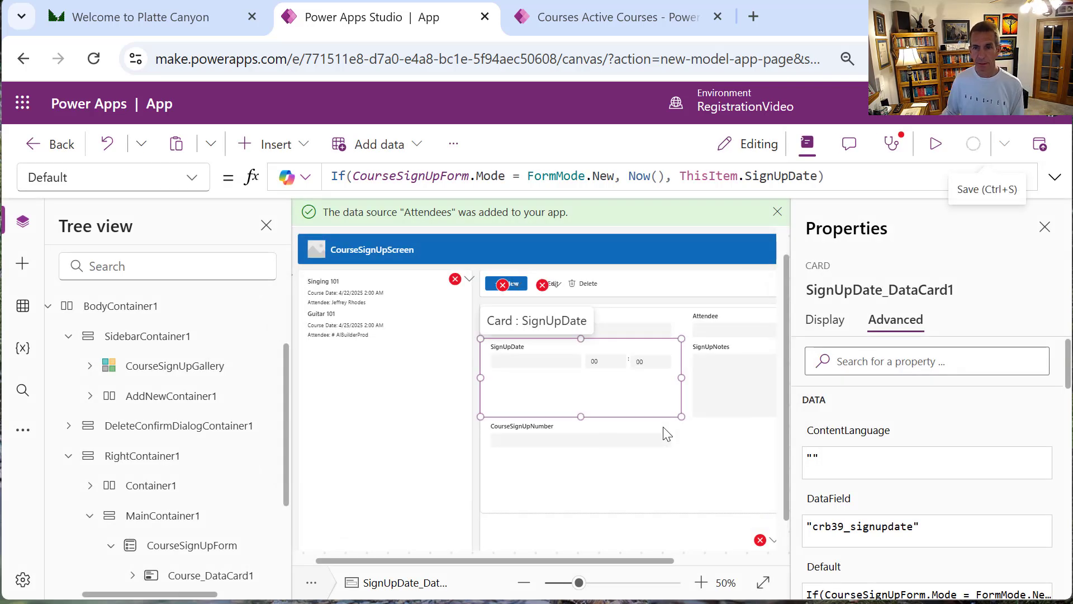
Preview the CourseSignUpScreen with its gallery and form, and return to editing
click(936, 144)
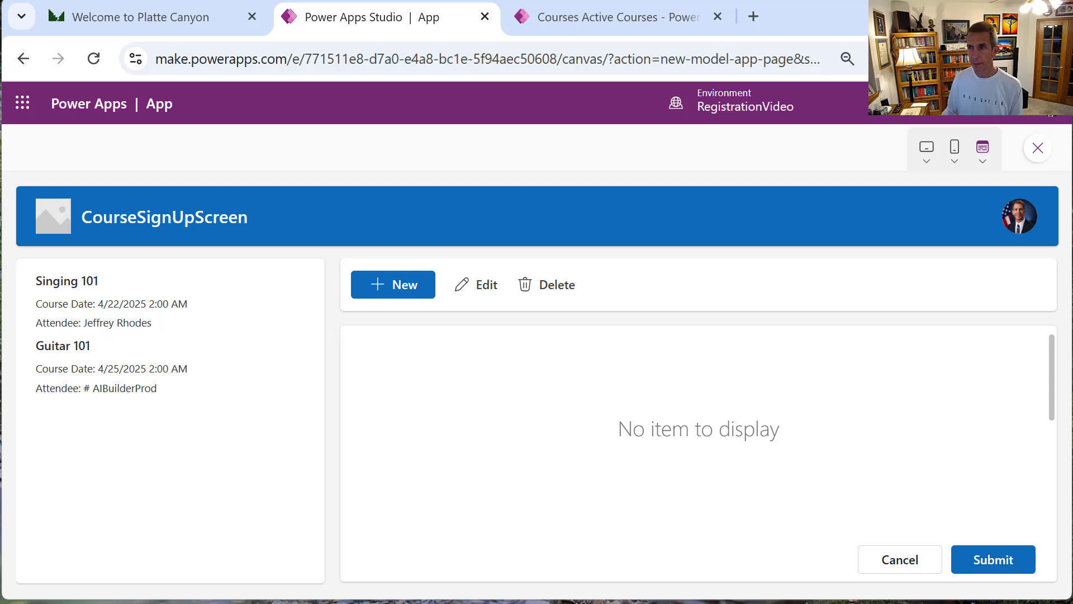
click(1037, 148)
click(743, 418)
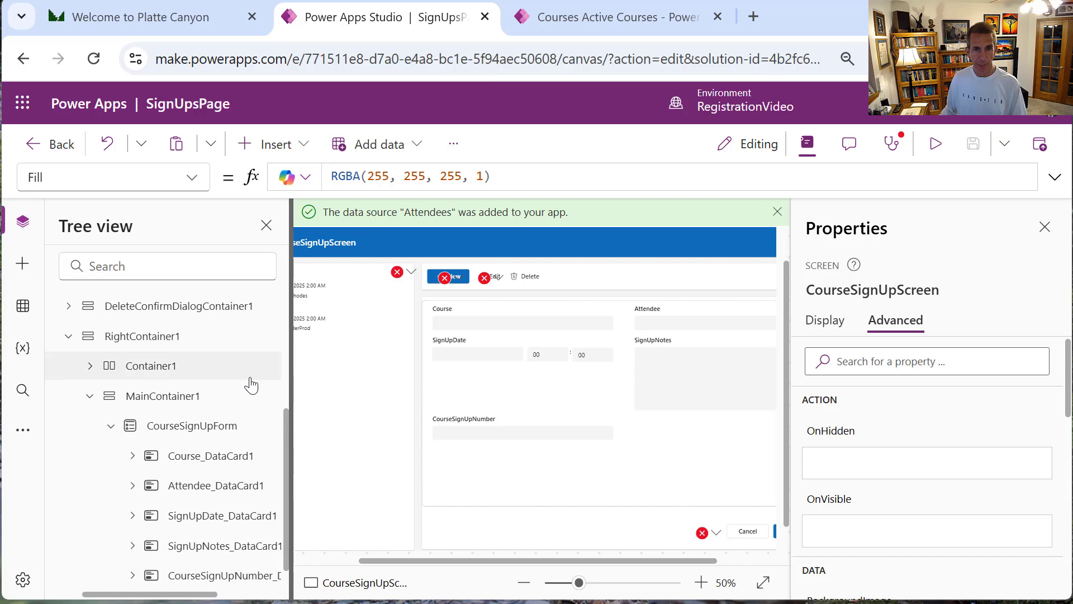
Set the CourseSignUpGallery's OnSelect formula to UpdateContext({ isItemSelected: true, newMode: false, CurrentItem:CourseSignUpGallery.Selected })
click(337, 385)
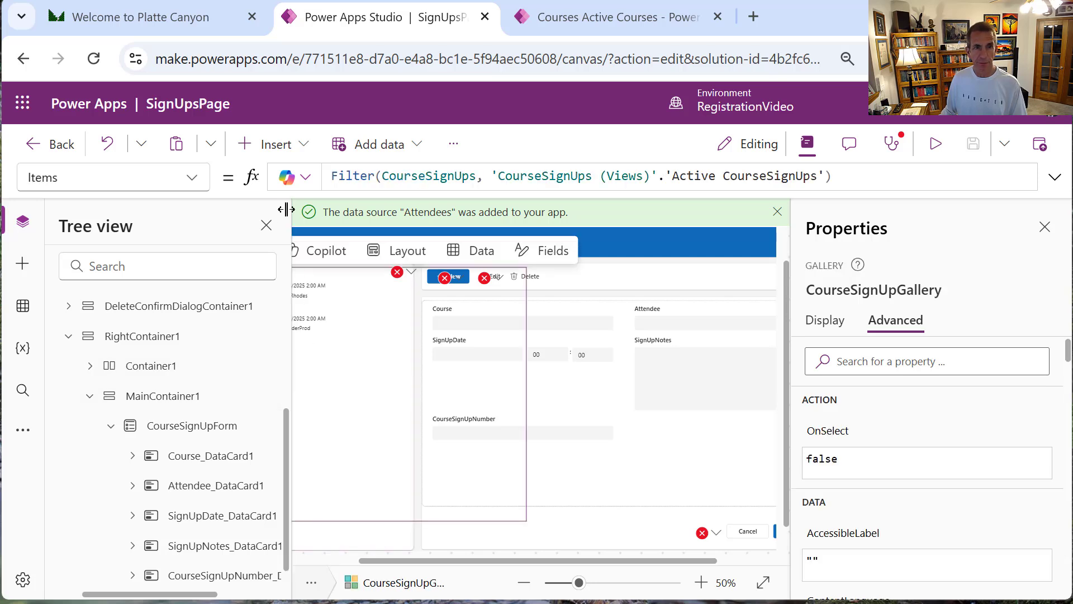
click(192, 177)
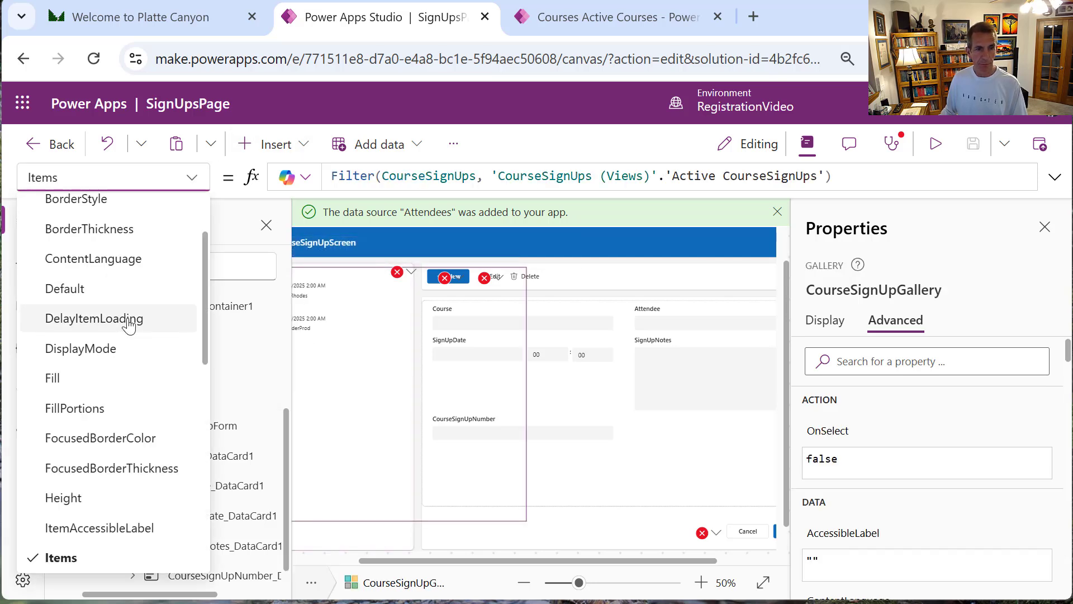
drag(206, 343, 211, 420)
click(97, 492)
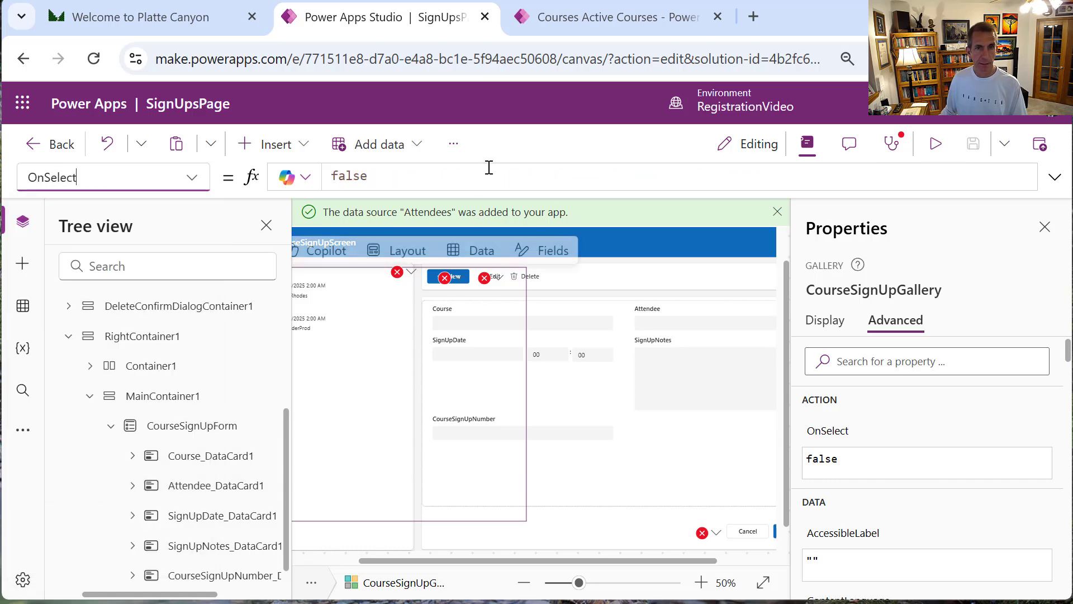
click(489, 167)
key(ctrl+a)
text(UpdateContext({ IsItemSelected: true, NewMode: false, CurrentItem: CourseSignUpGallery.Selected }))
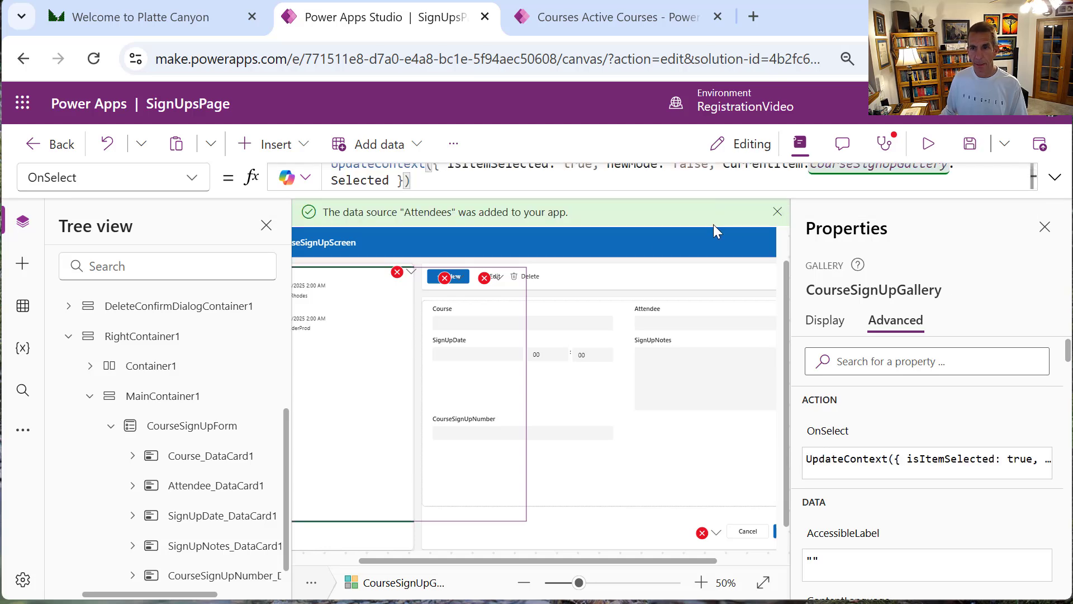
Expand the formula editor and examine the isItemSelected and newMode variables in the gallery's OnSelect formula
drag(879, 192, 883, 242)
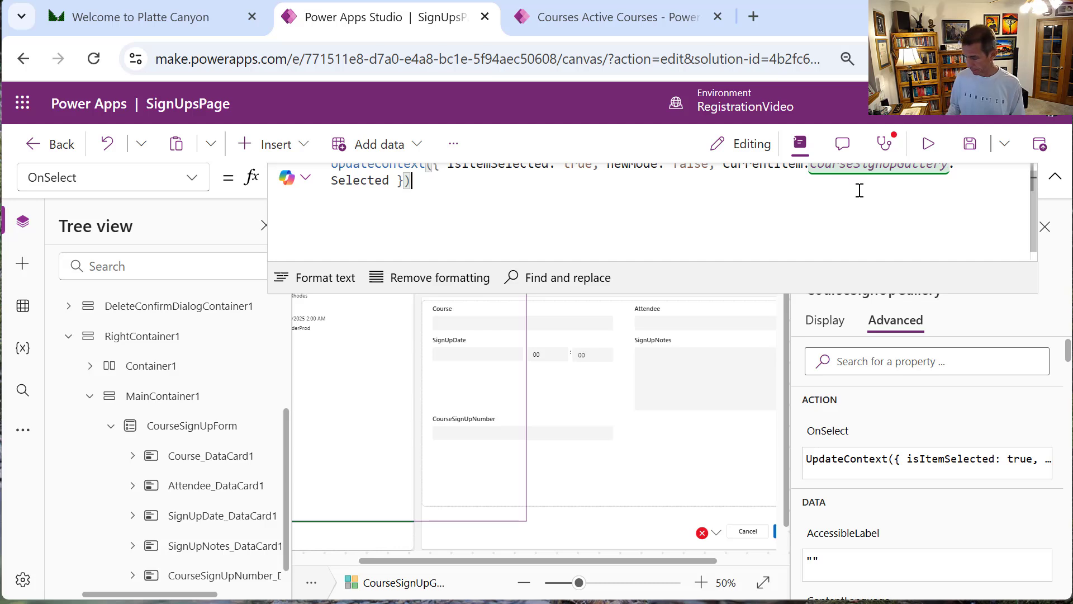
scroll(860, 190, up, 1)
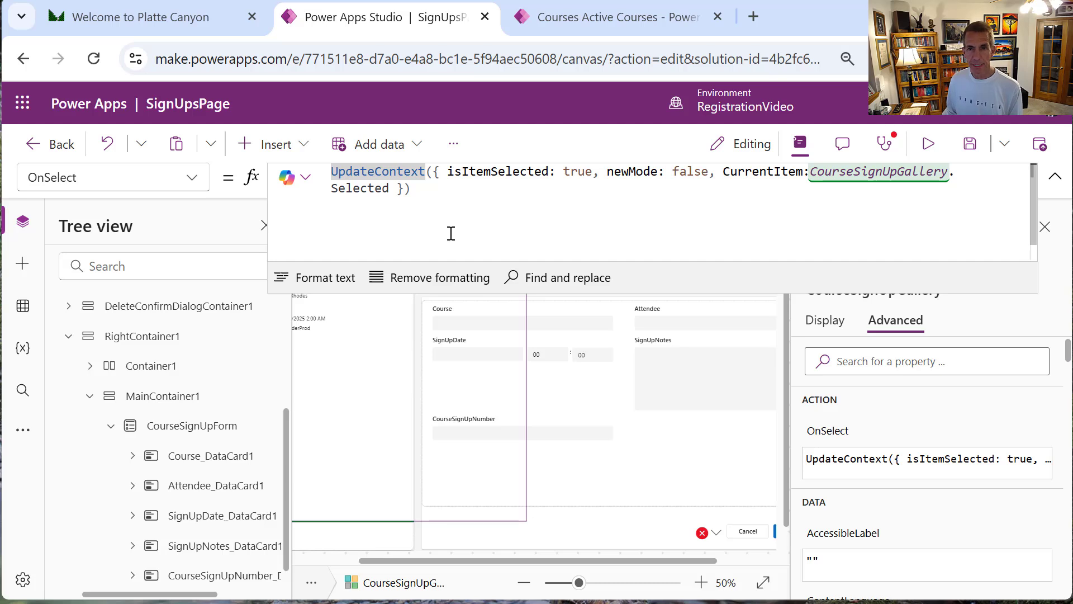
click(516, 172)
click(641, 172)
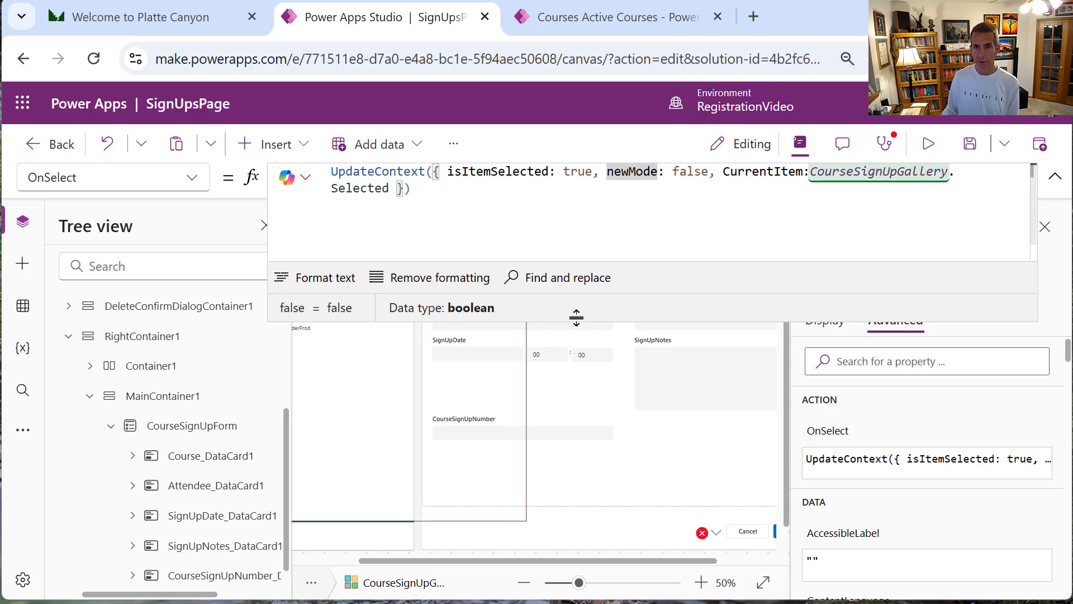
Preview the CourseSignUpScreen, select sign-ups in the gallery to check the connected form's fields, and return to editing
drag(579, 319, 581, 176)
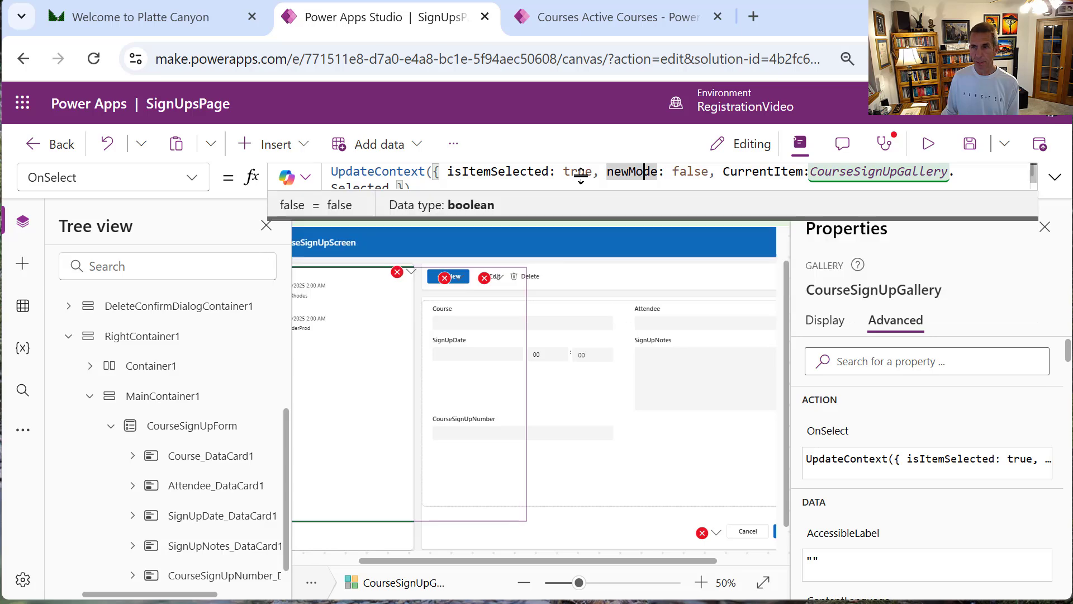
click(928, 144)
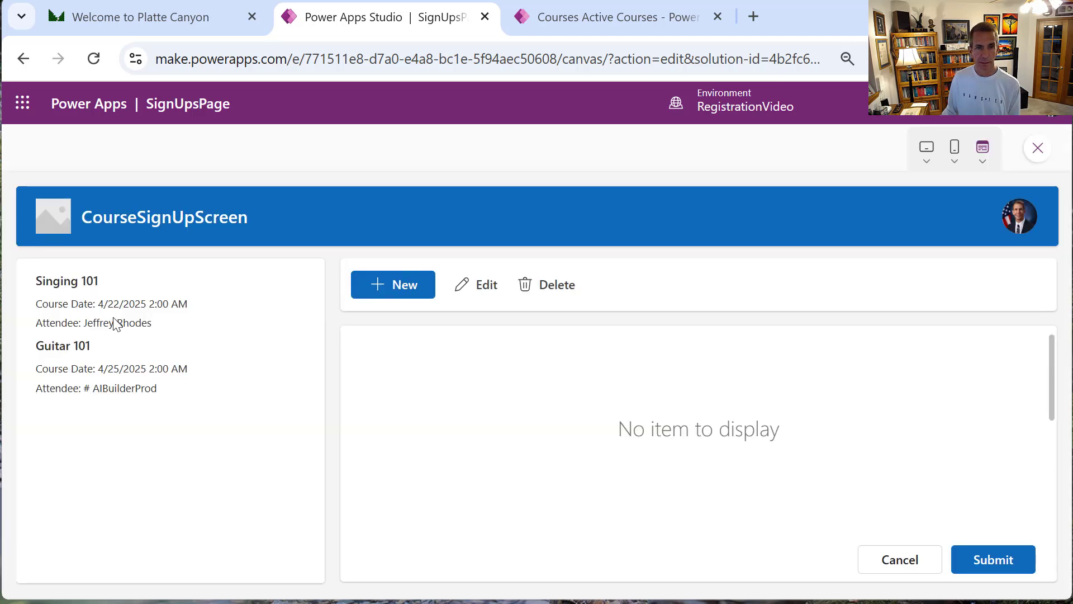
click(120, 323)
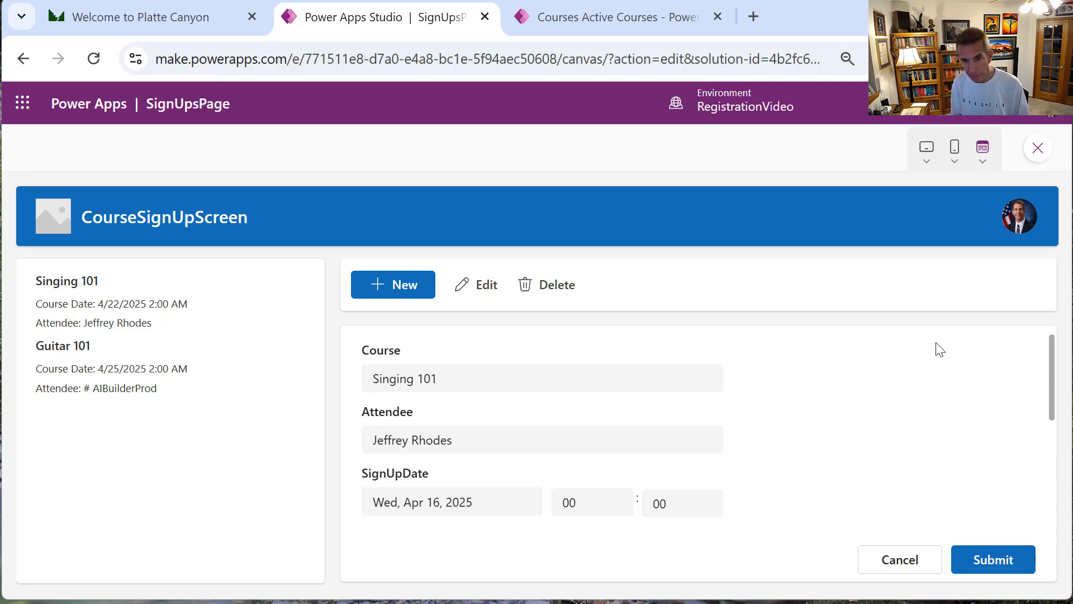
key(ctrl+p)
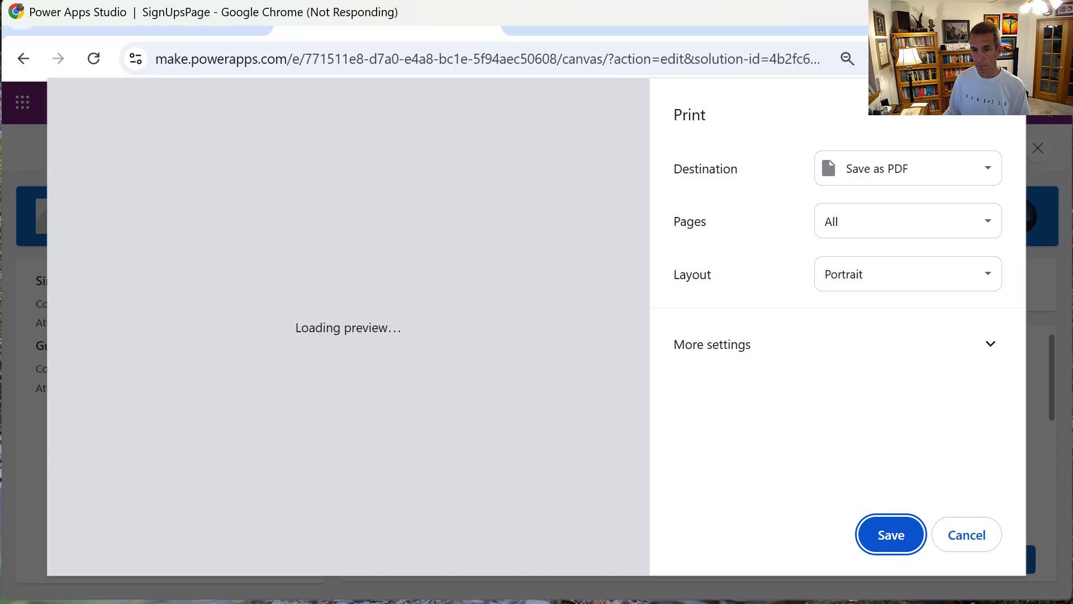
key(Escape)
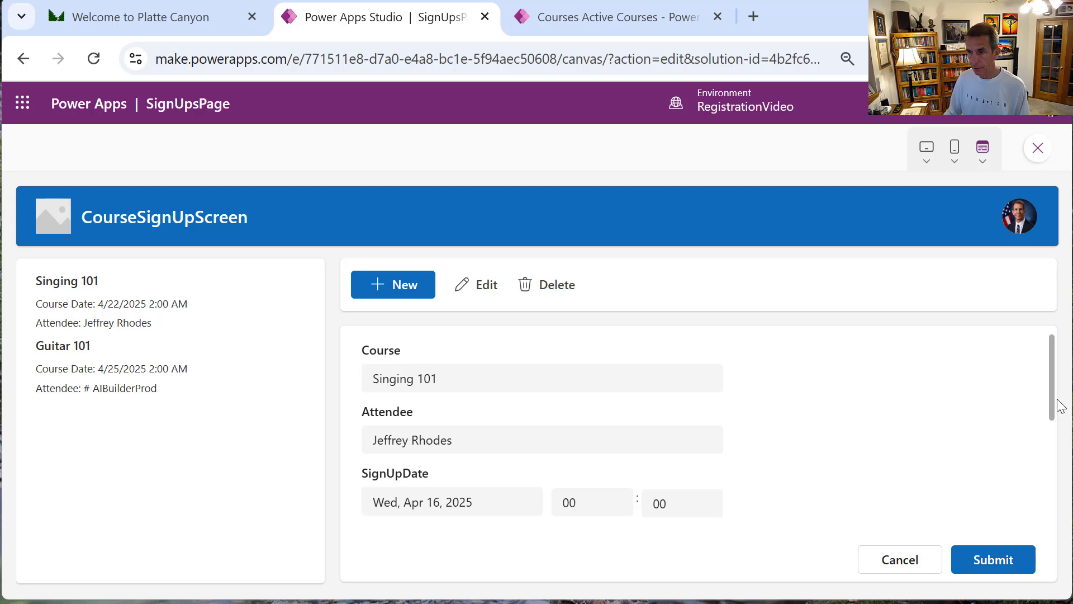
mouse_move(1052, 408)
mouse_down()
mouse_move(1054, 510)
mouse_move(1056, 426)
mouse_up()
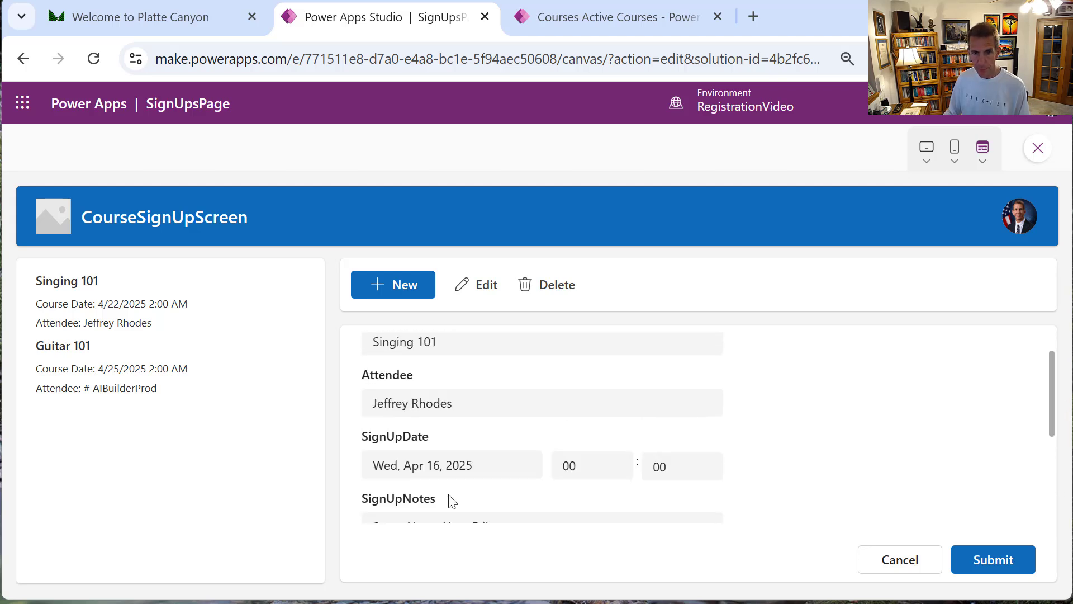
click(78, 380)
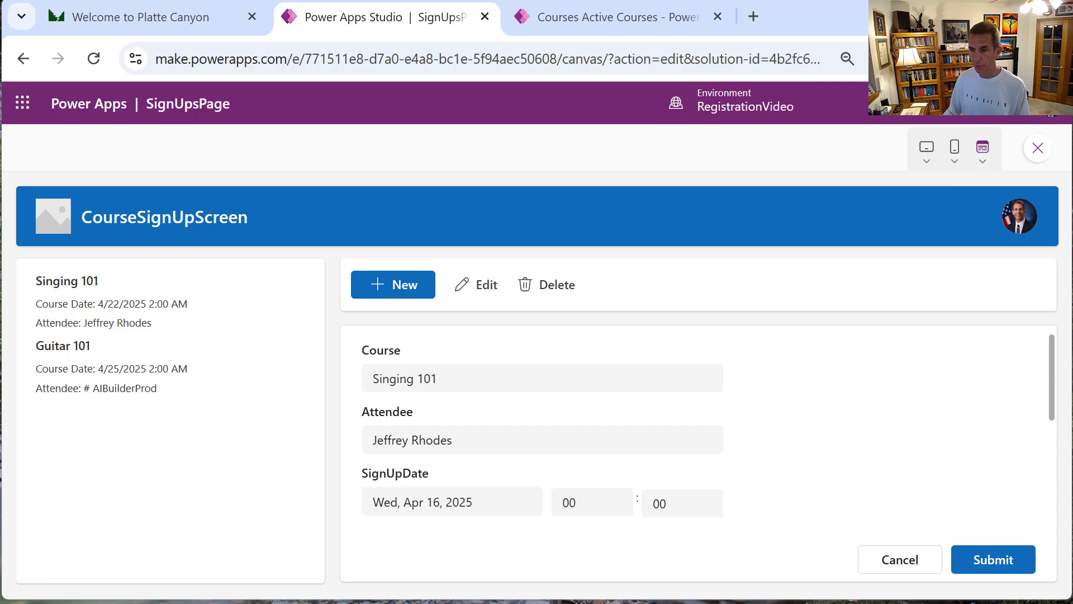
click(1038, 150)
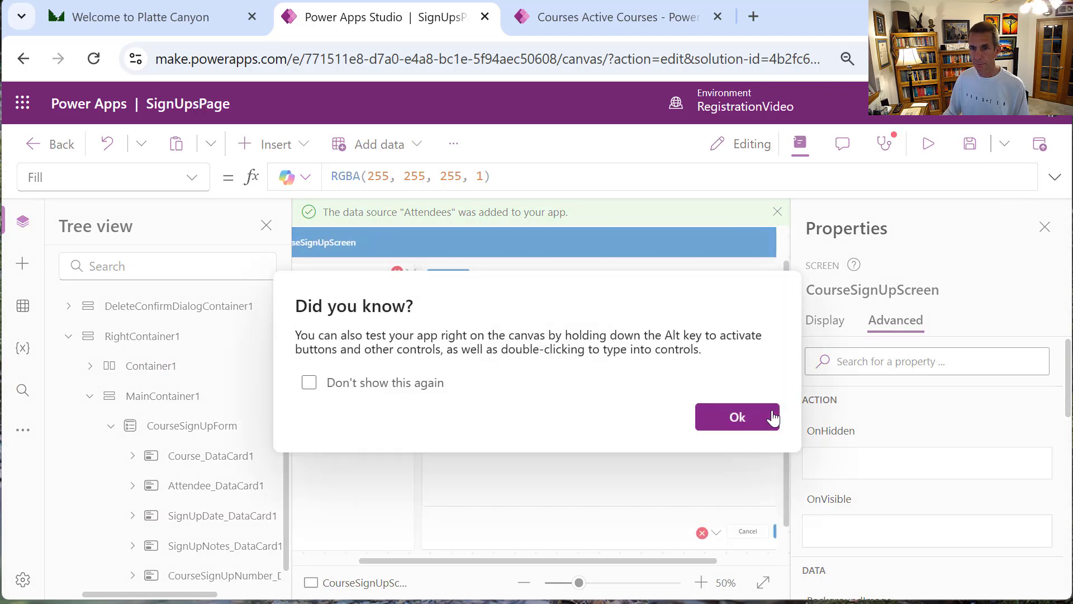
click(744, 416)
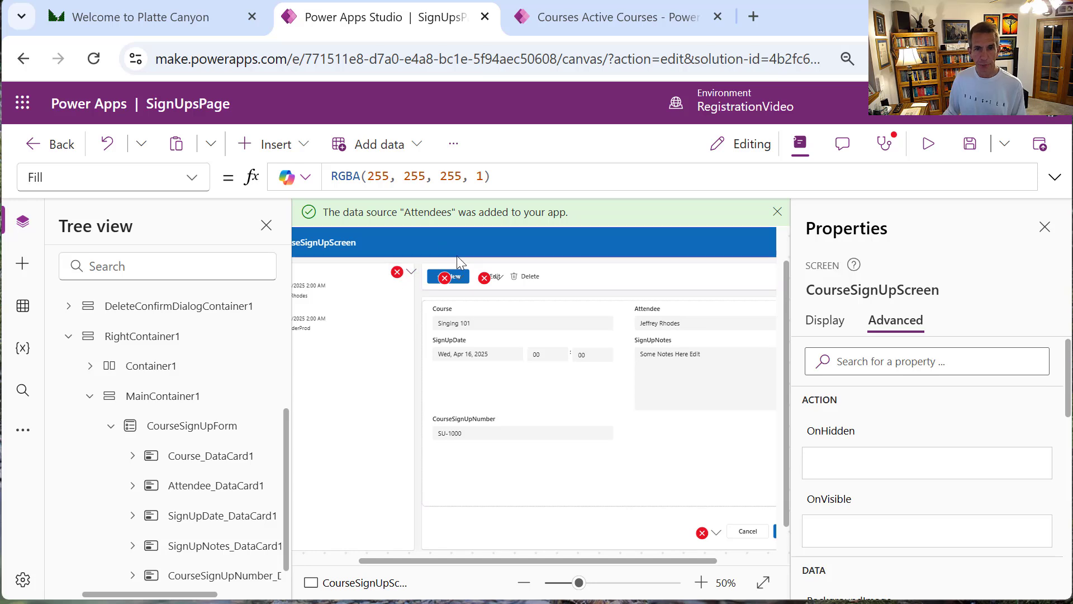
In BackIcon1's OnSelect formula, replace First(Table1.SelectedItems) with CourseSignUpGallery.Selected as the CurrentItem value
click(777, 212)
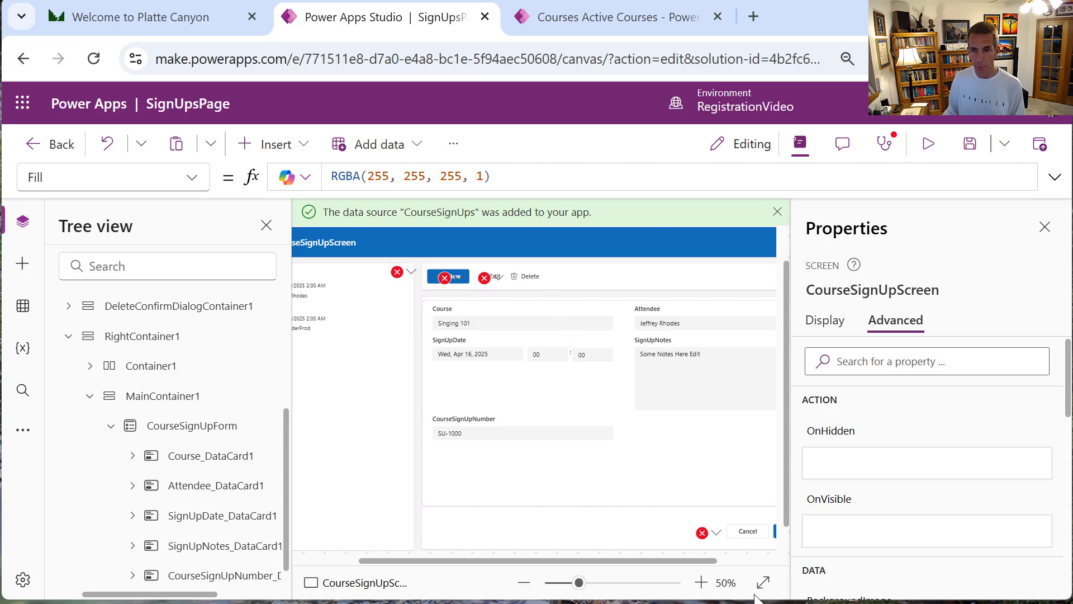
click(524, 583)
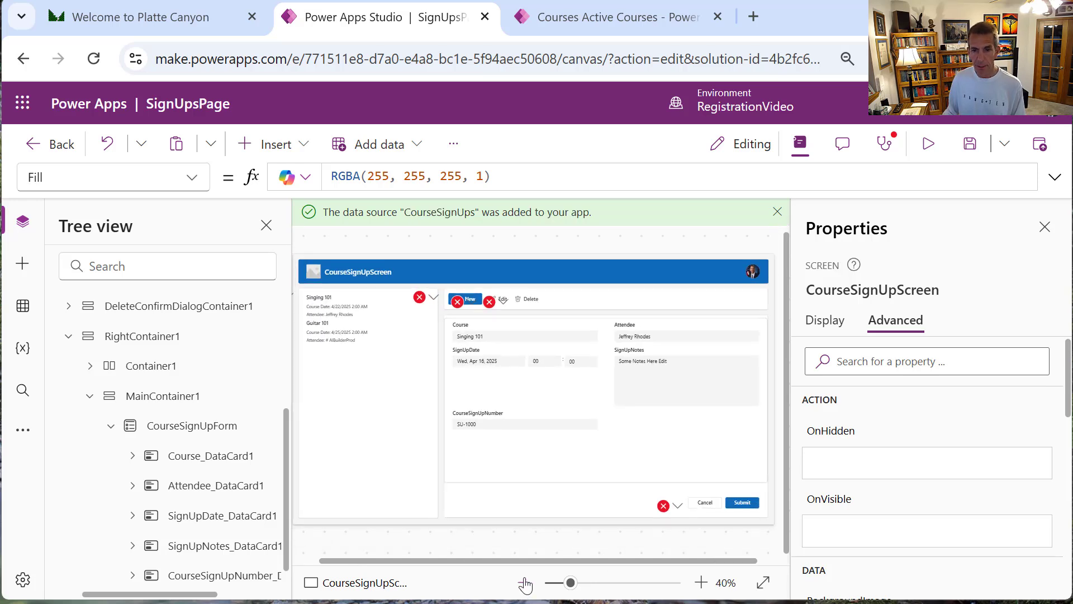
click(431, 300)
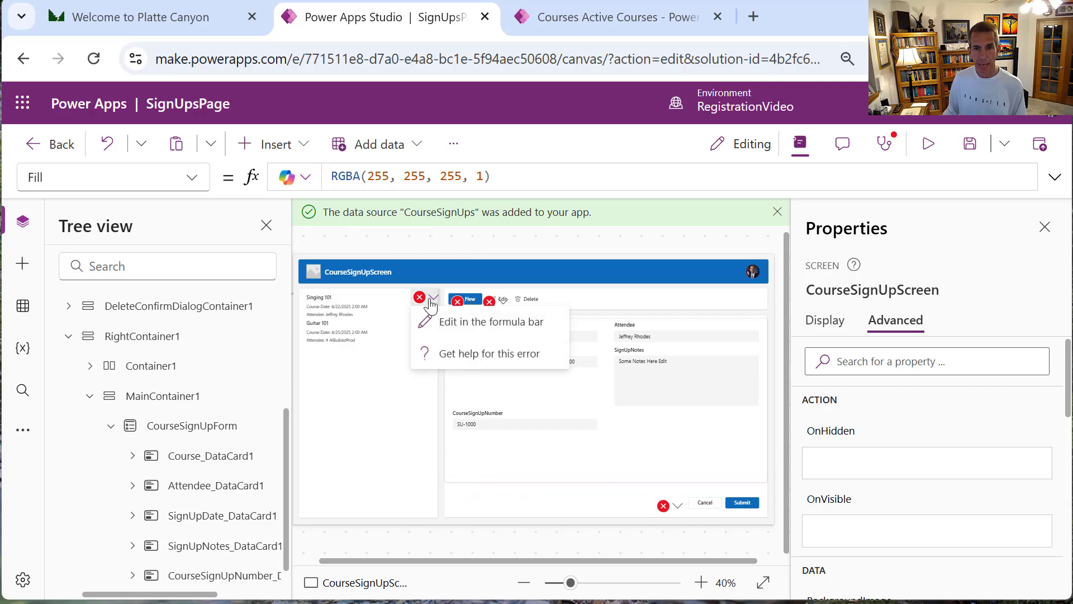
click(459, 323)
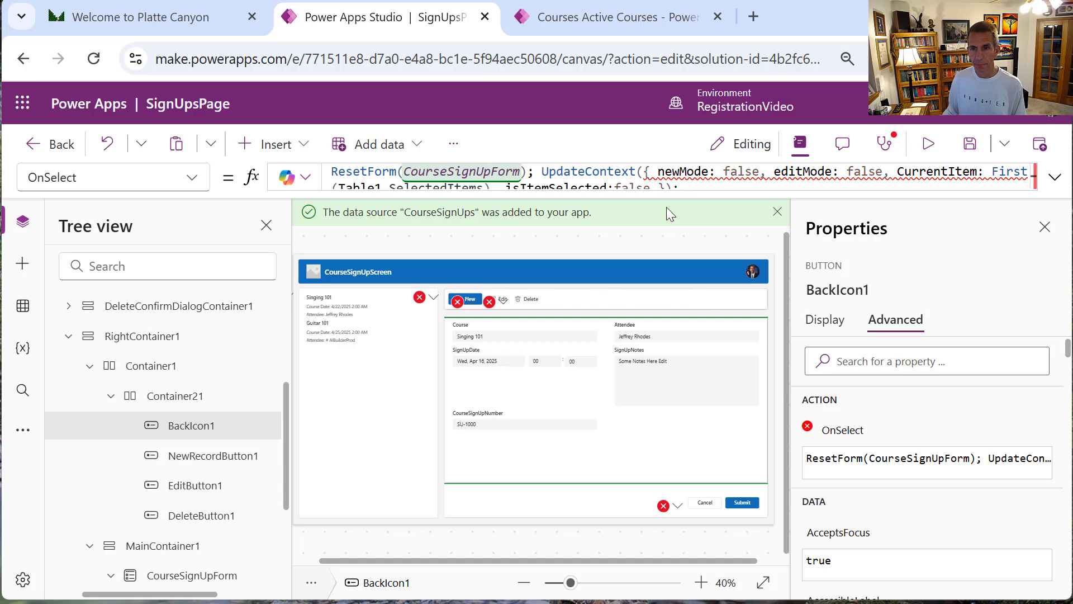
drag(668, 196, 678, 305)
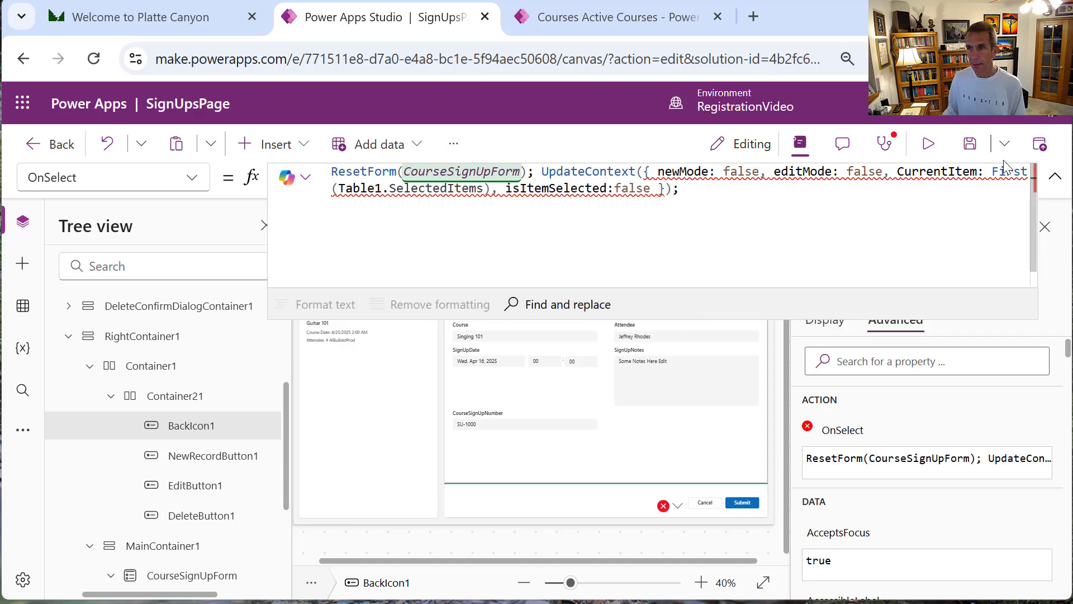
drag(992, 171, 482, 195)
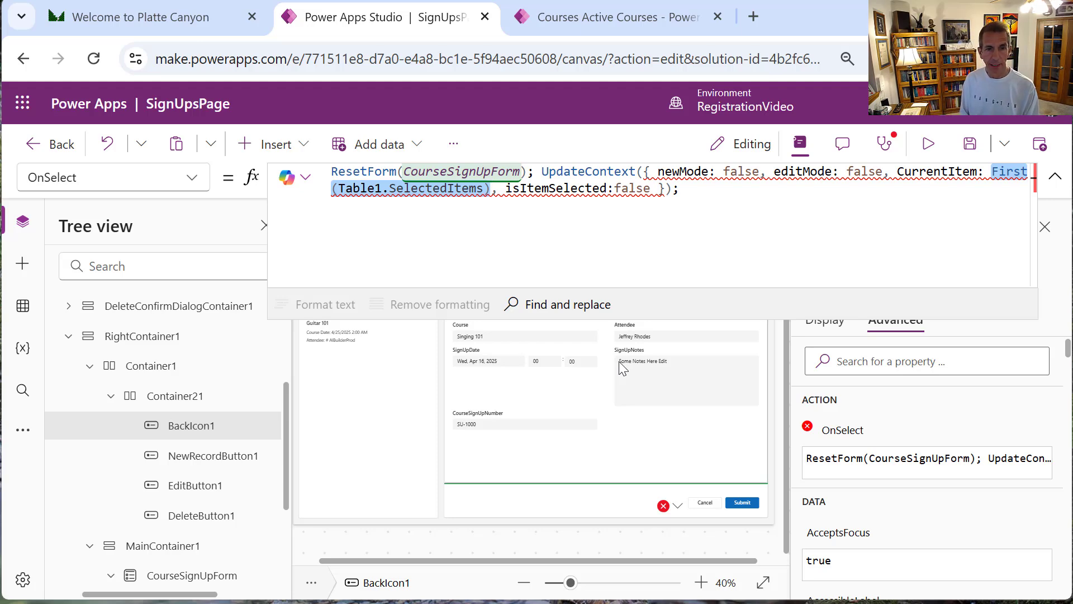
text(Course)
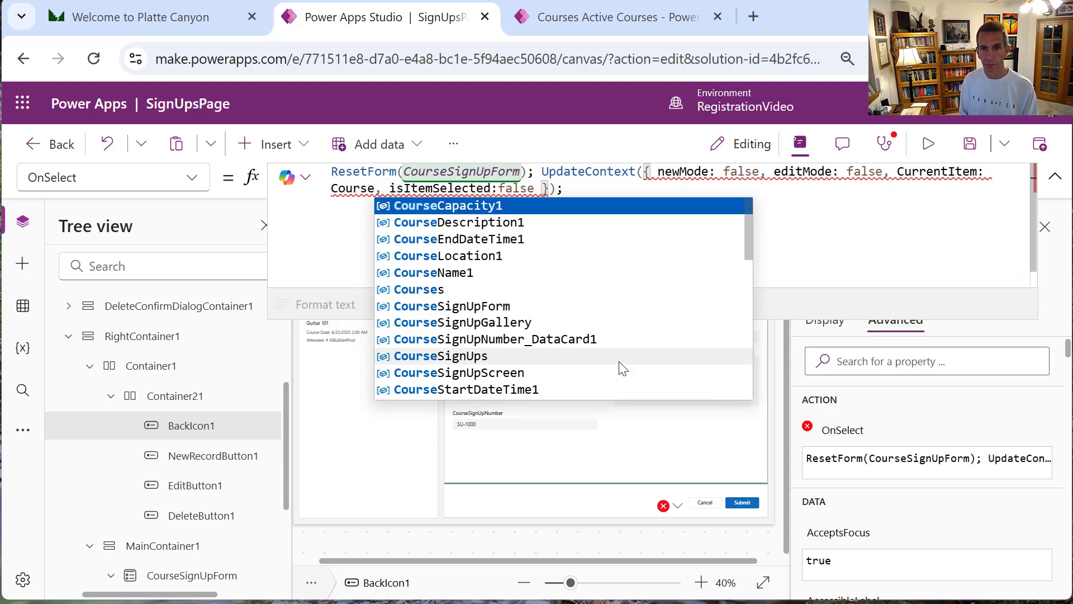
text(Se)
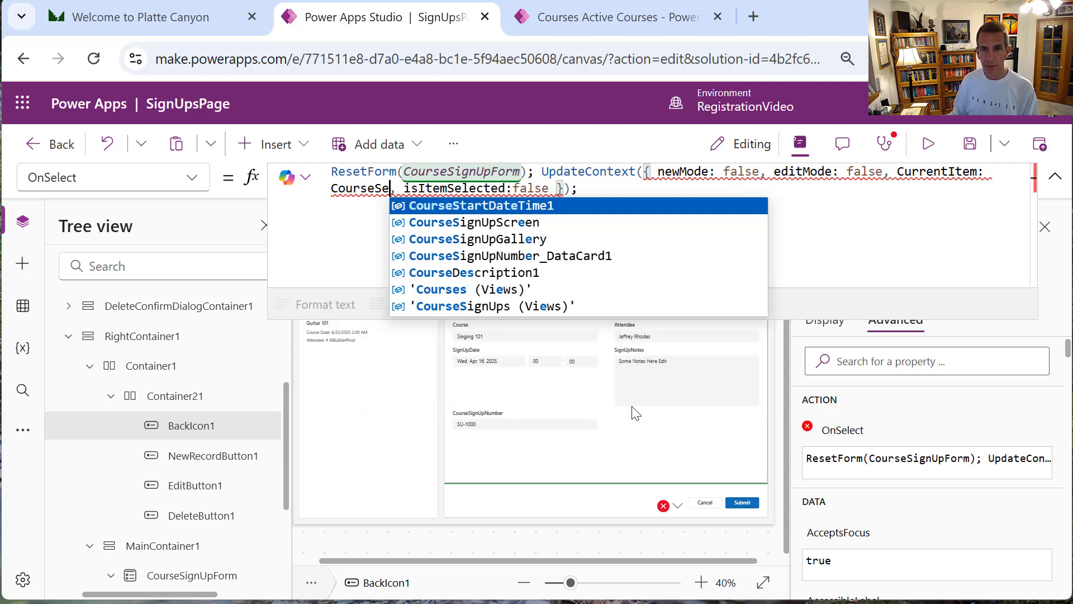
click(515, 239)
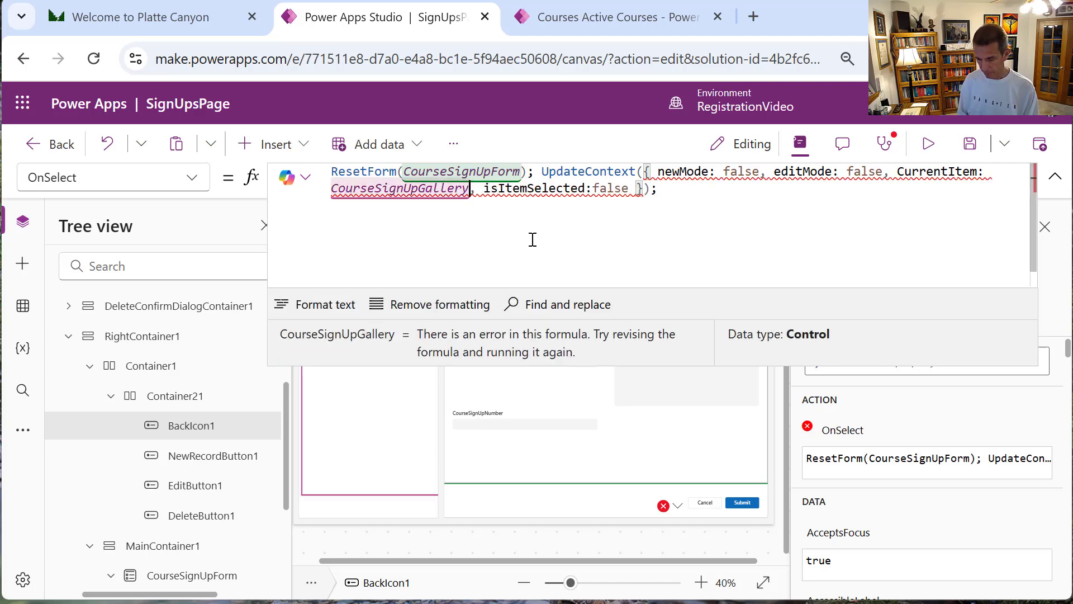
text(.Se)
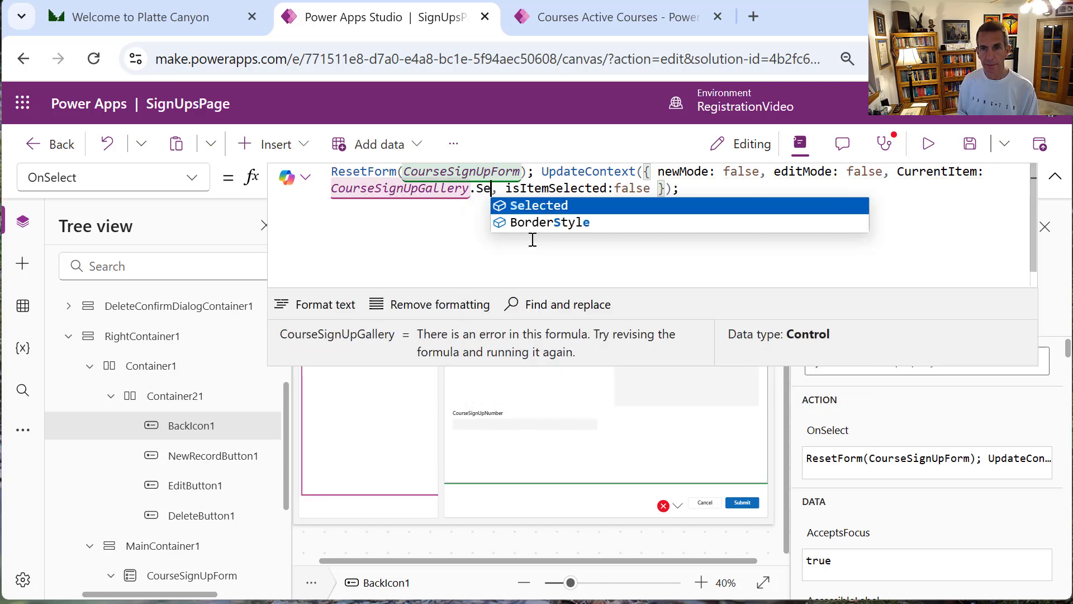
key(Tab)
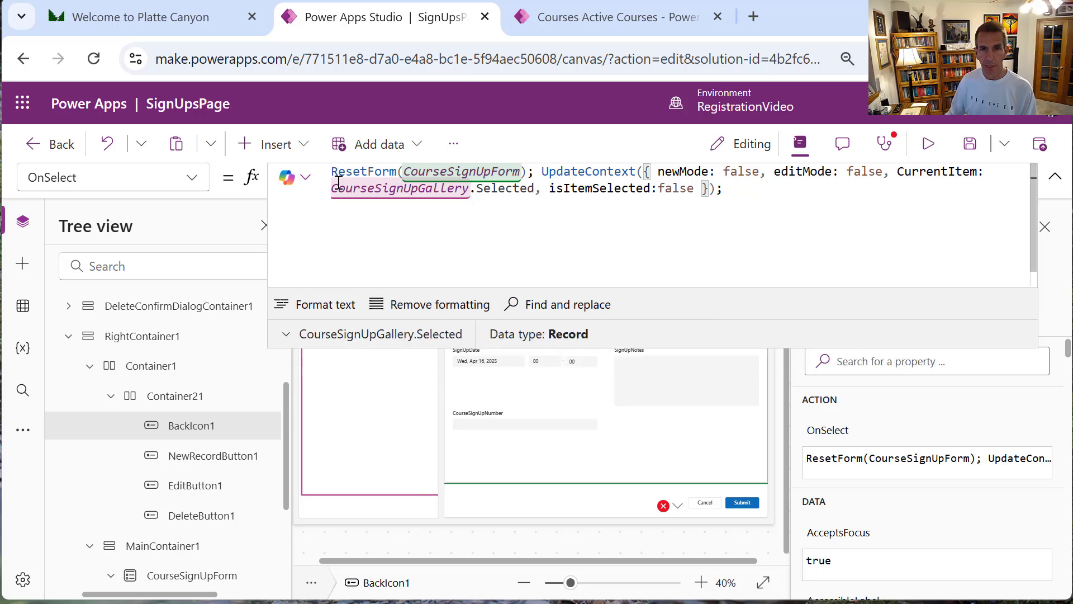
Copy CourseSignUpGallery.Selected from BackIcon1's formula and substitute it for First(Table1.SelectedItems) in CancelButton1's OnSelect formula
double_click(338, 189)
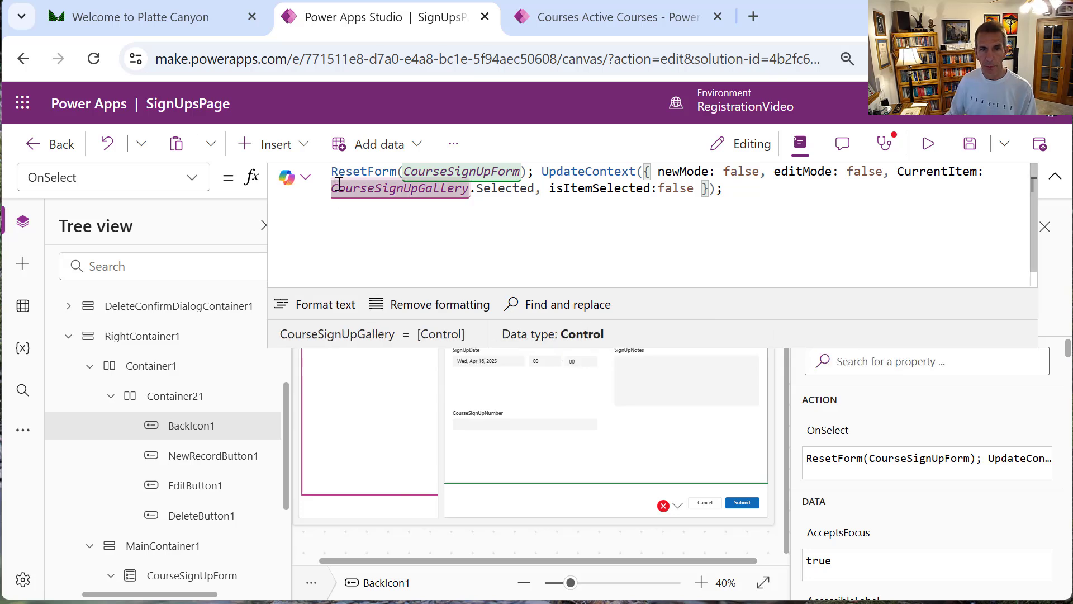
drag(332, 186, 545, 186)
key(ctrl+c)
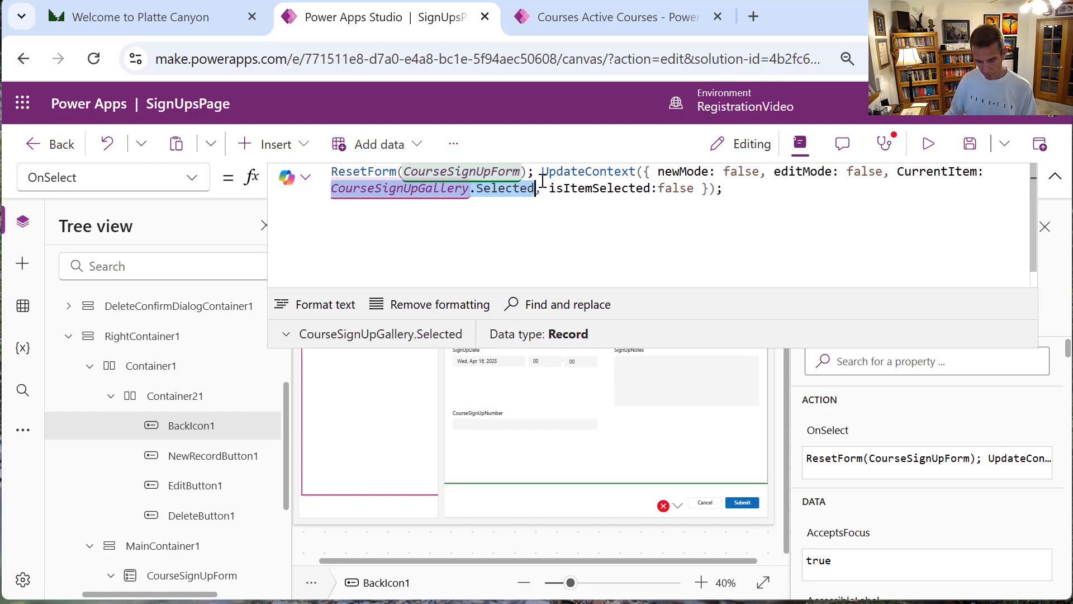
click(677, 505)
click(702, 530)
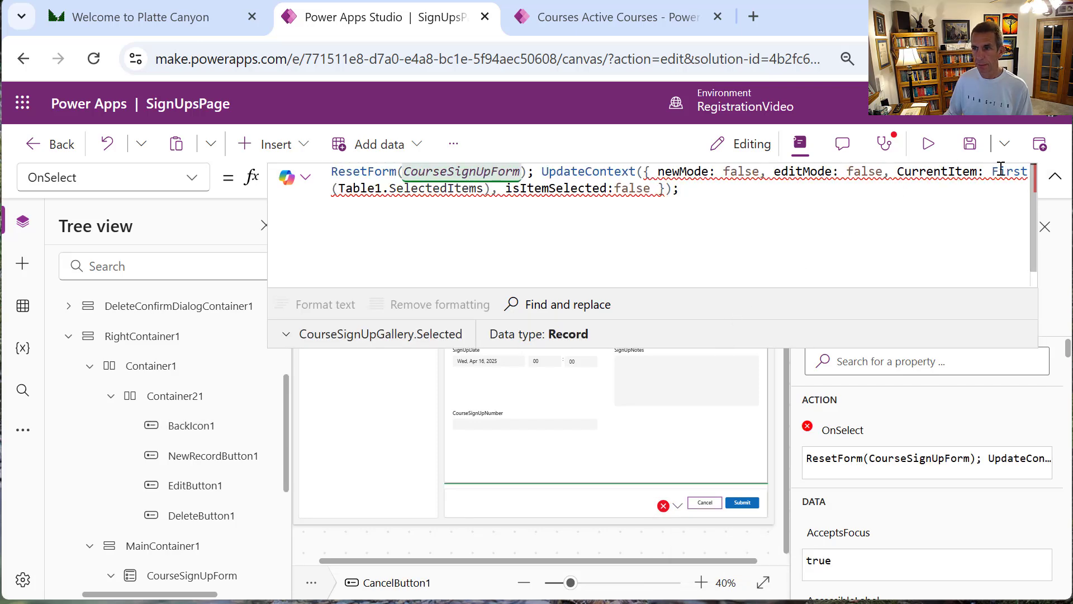
drag(992, 171, 490, 193)
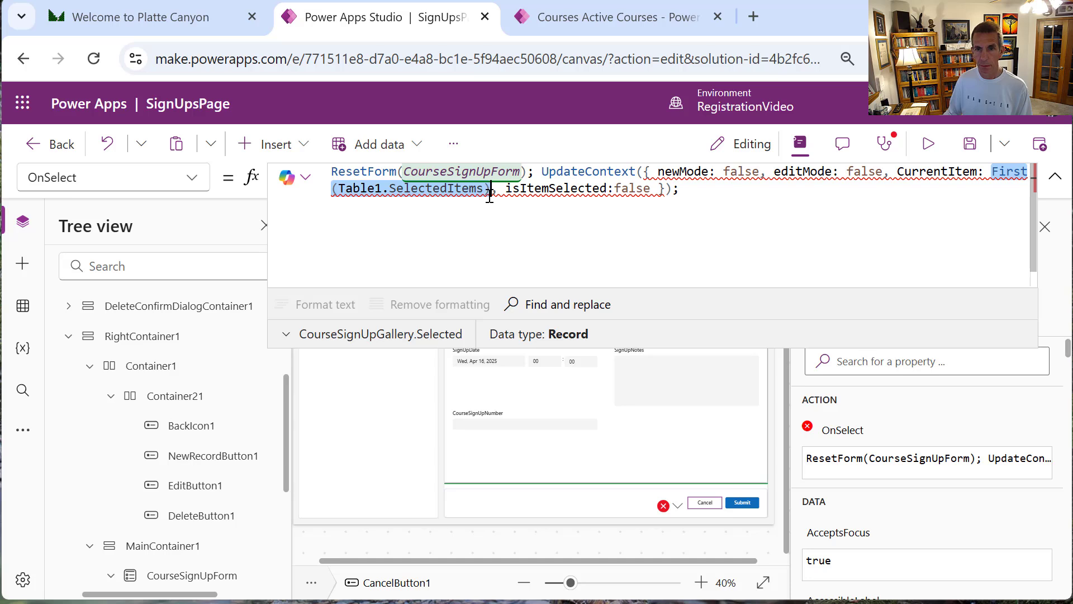
key(ctrl+v)
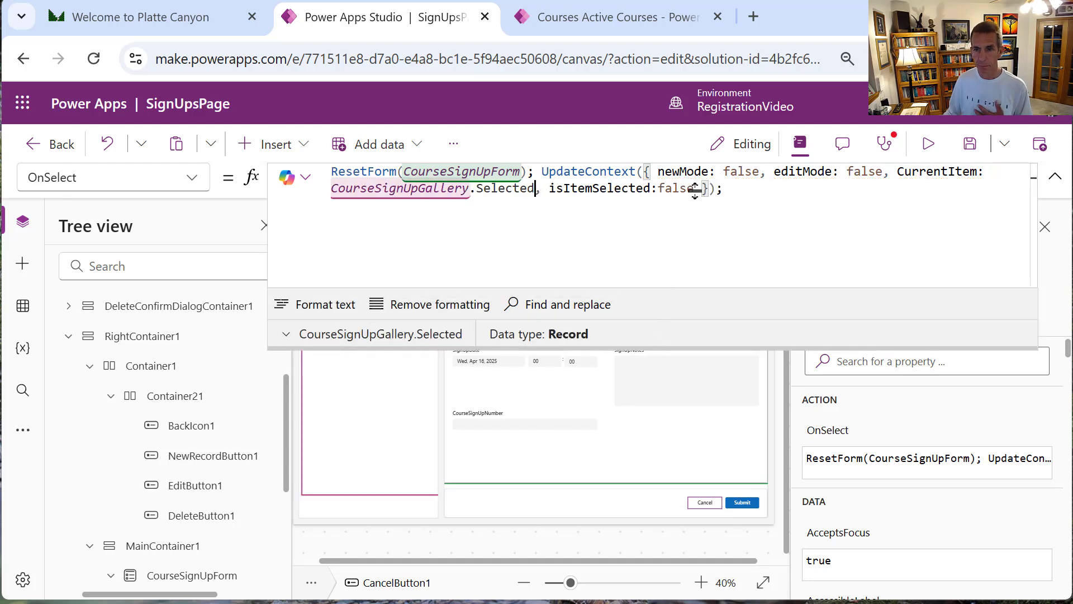
Replace Table1.Selected with CourseSignUpGallery.Selected as the selectedRecord value in EditButton1's OnSelect formula
click(657, 352)
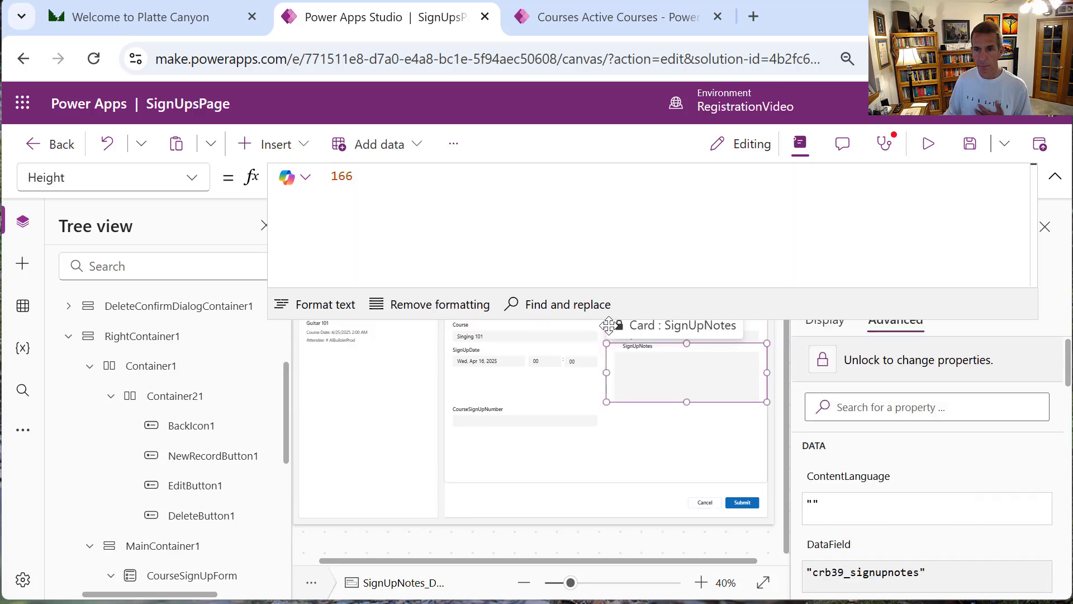
drag(576, 319, 575, 244)
click(457, 301)
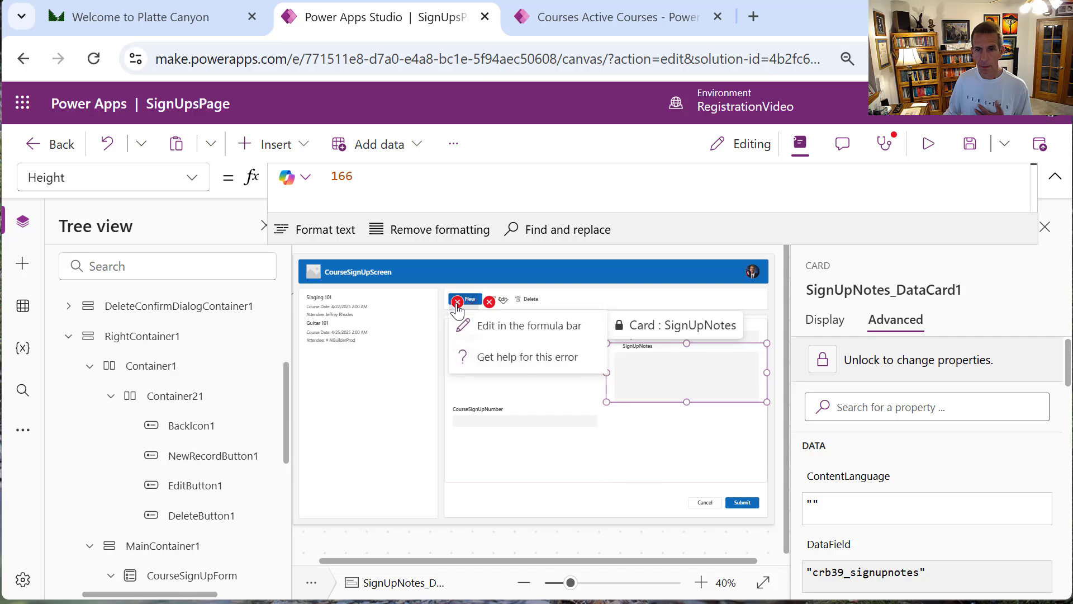
click(480, 327)
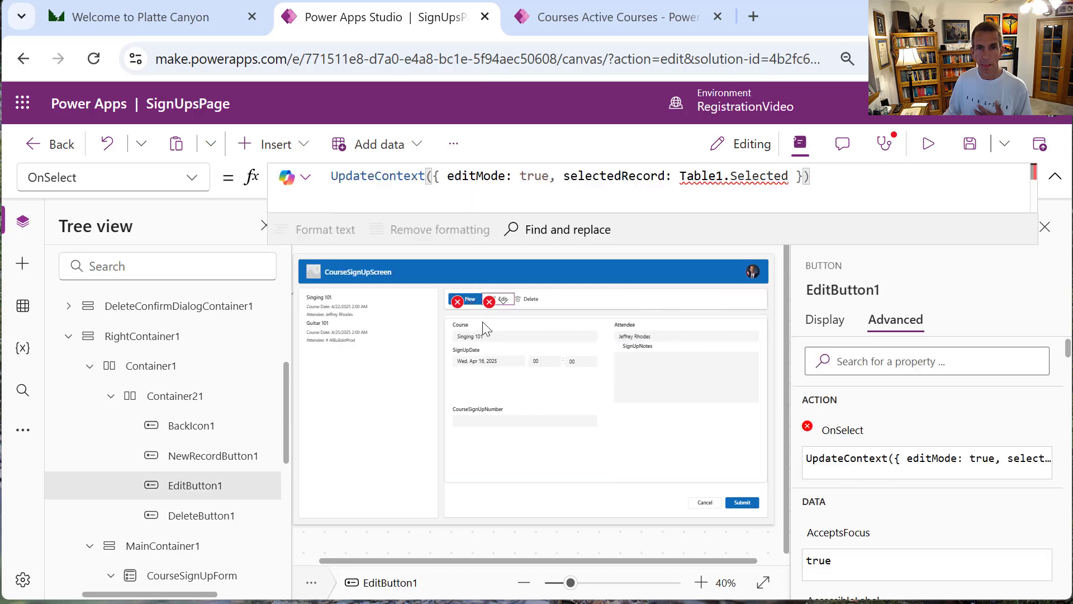
drag(682, 176, 790, 177)
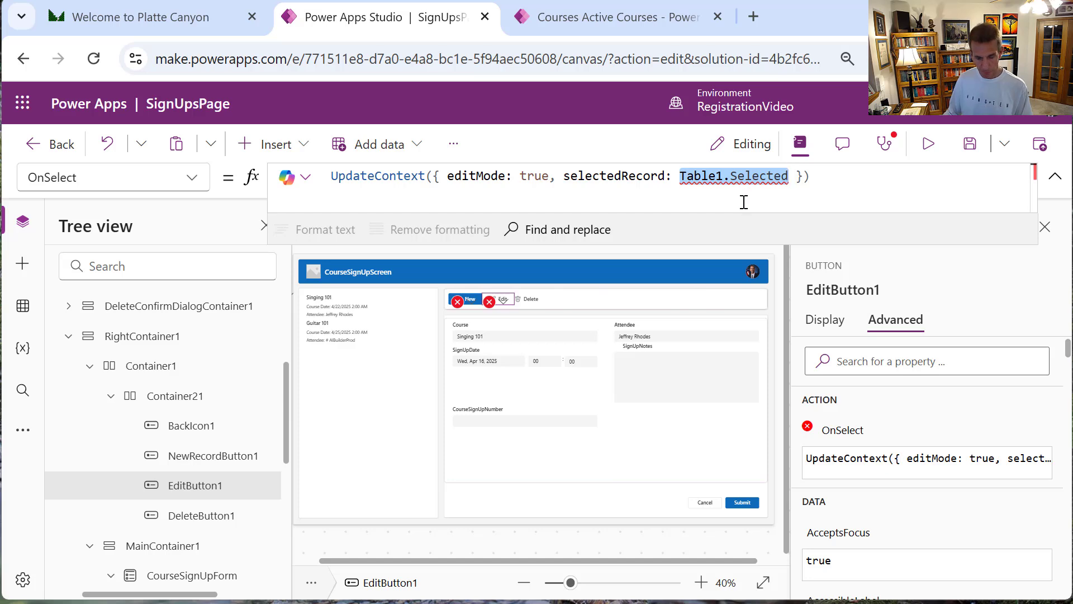
key(ctrl+v)
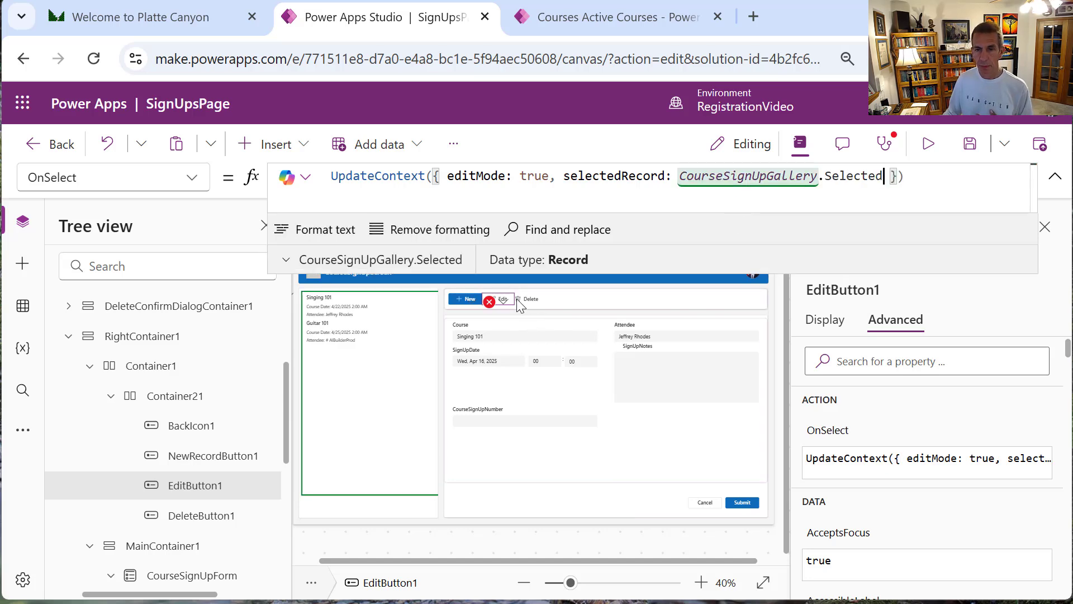
Replace Table1.Selected with CourseSignUpGallery.Selected as the selectedRecord value in DeleteButton1's OnSelect formula
click(504, 307)
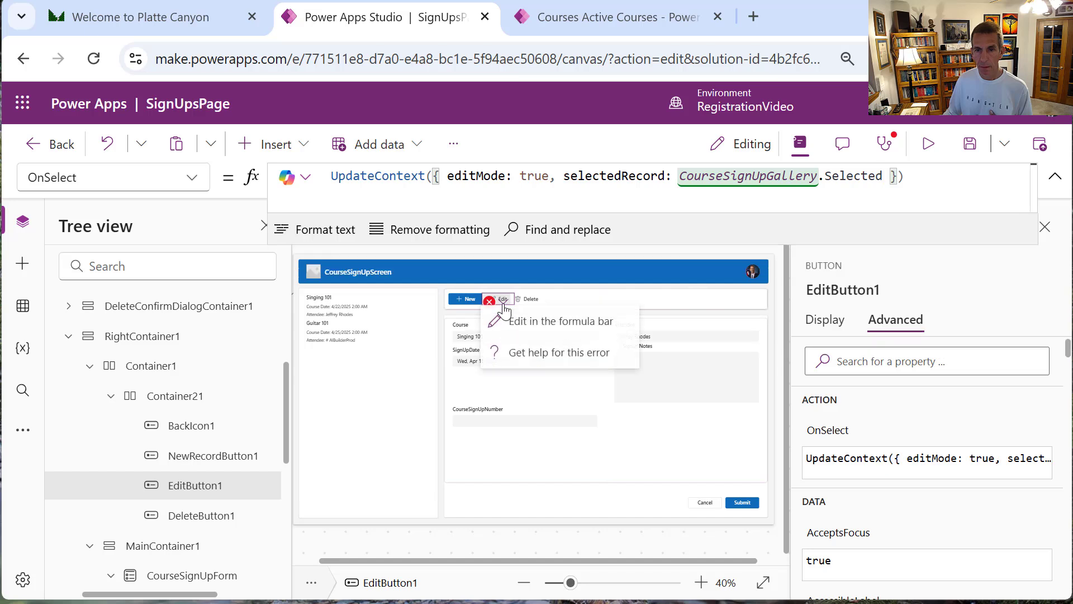
click(525, 327)
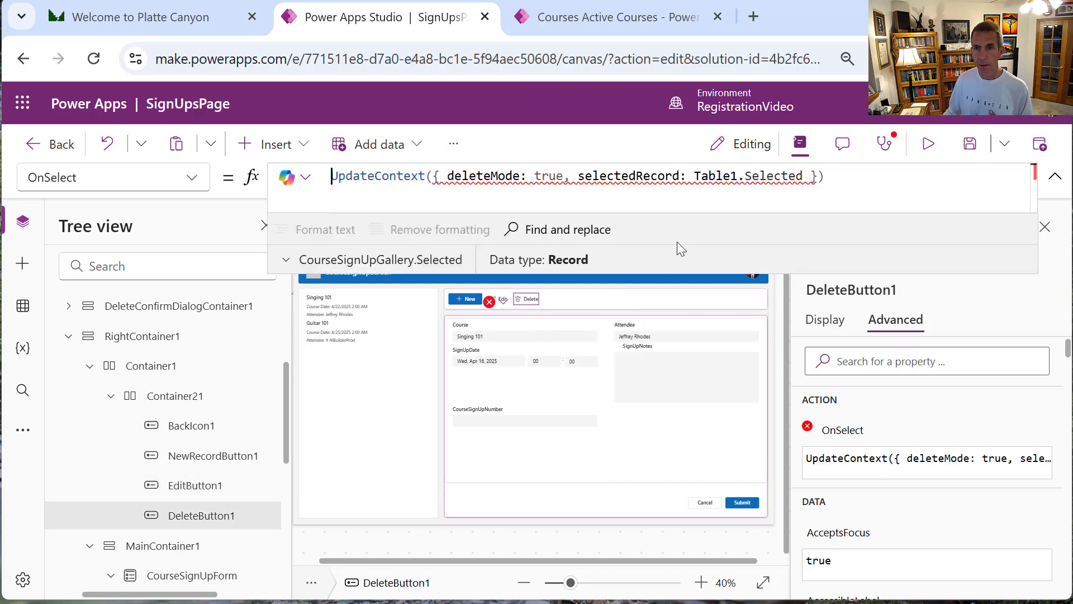
drag(693, 177, 797, 182)
key(ctrl+v)
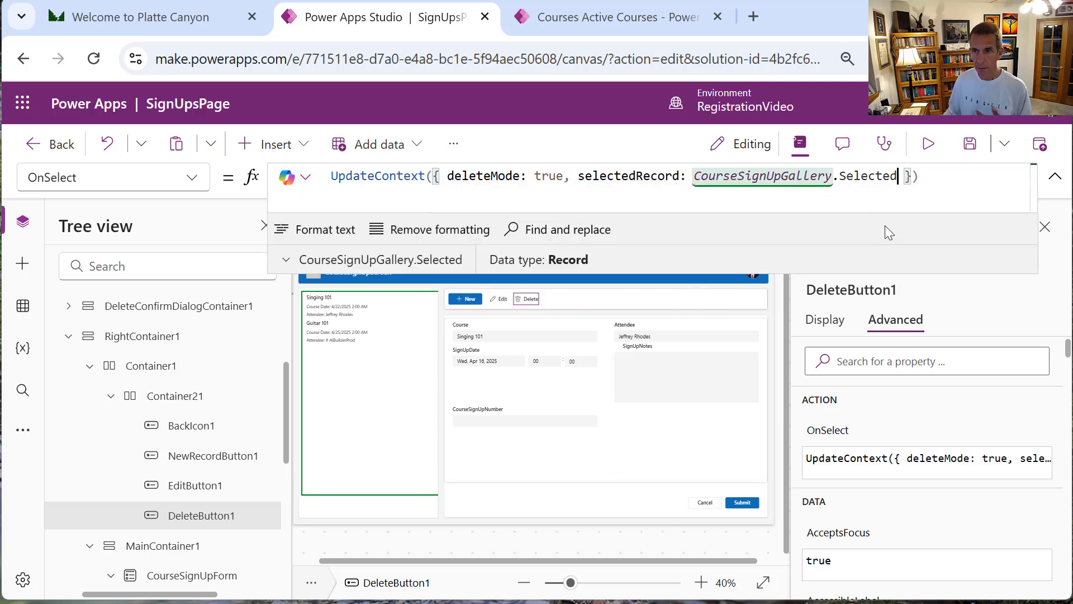
Find the remaining formula warning in the app checker and replace Table() with CourseSignUps in the Remove function of ConfirmDeleteButton1's OnSelect formula
click(885, 143)
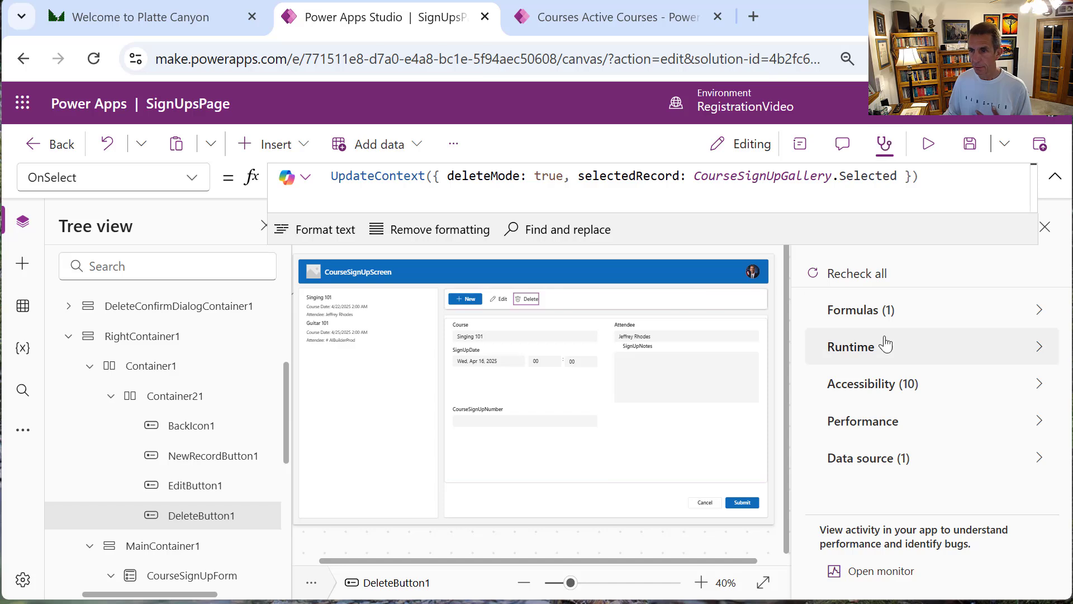
click(881, 312)
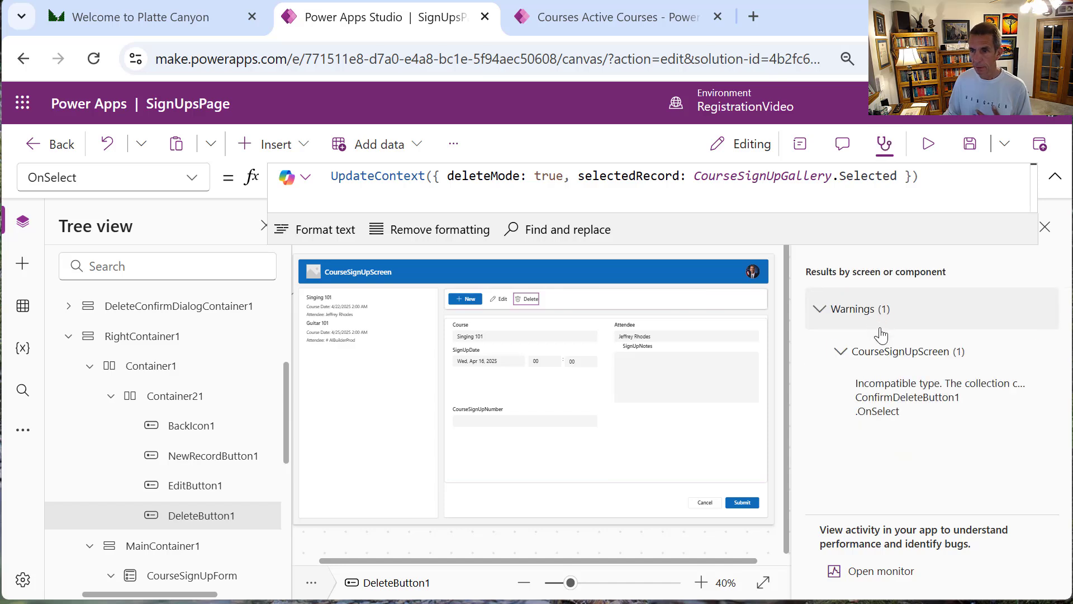
click(879, 395)
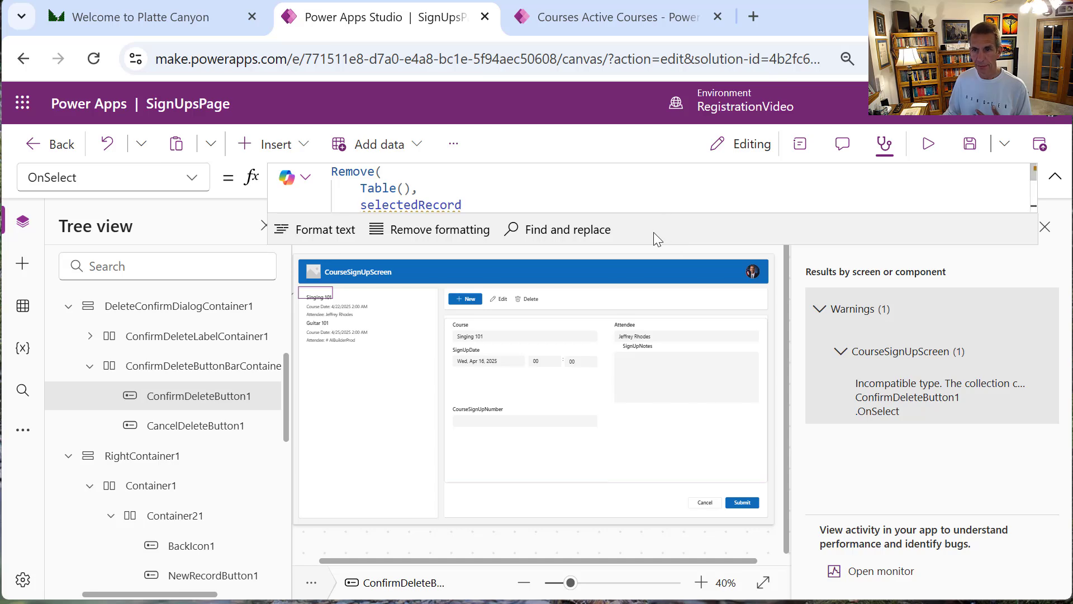
drag(659, 249, 658, 479)
mouse_move(412, 202)
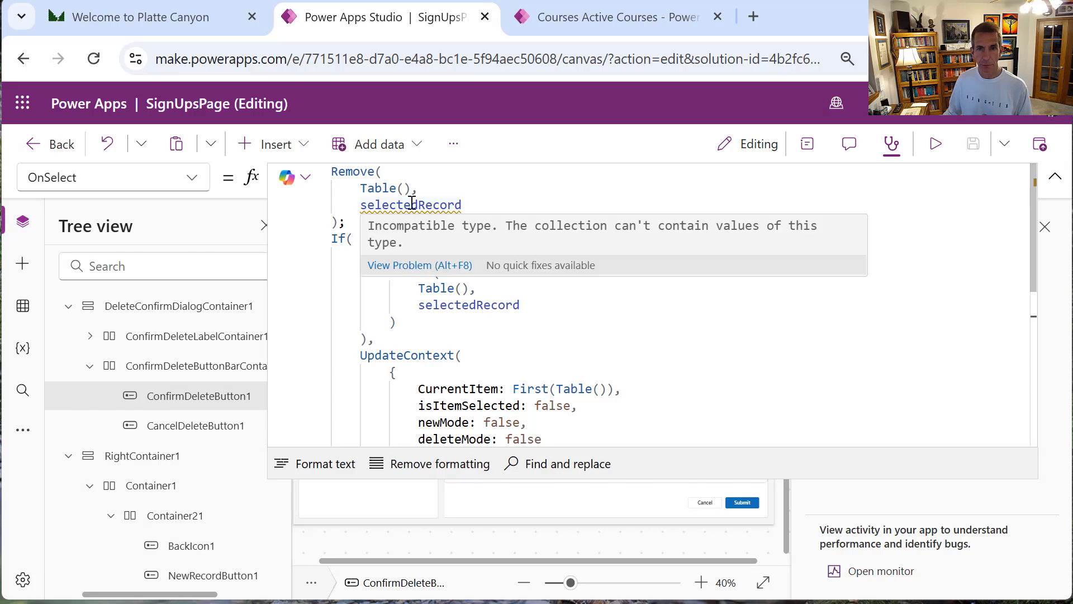
drag(361, 187, 412, 188)
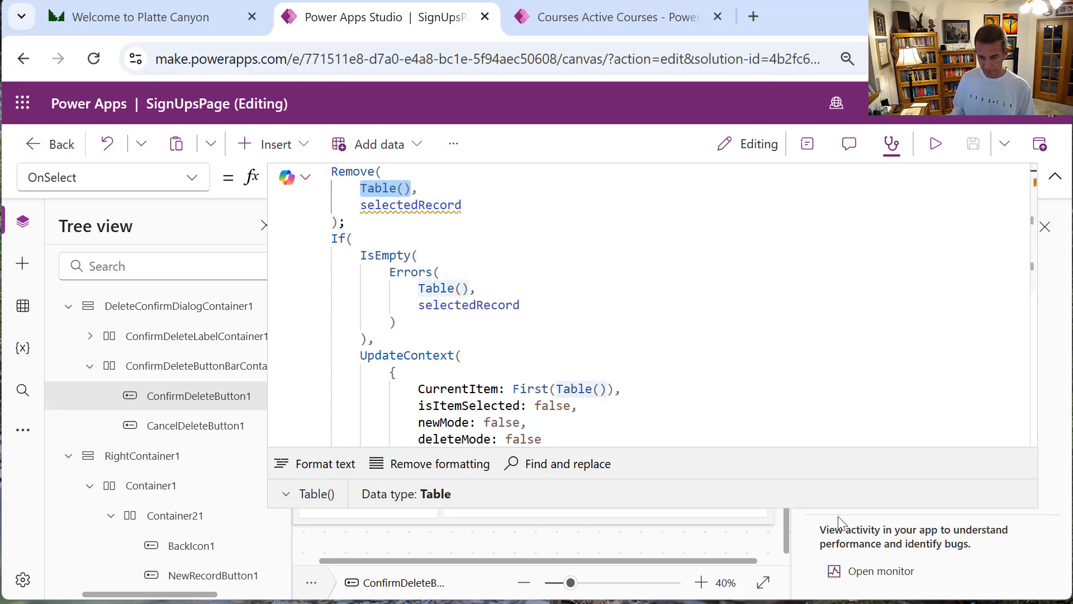
text(CourseS)
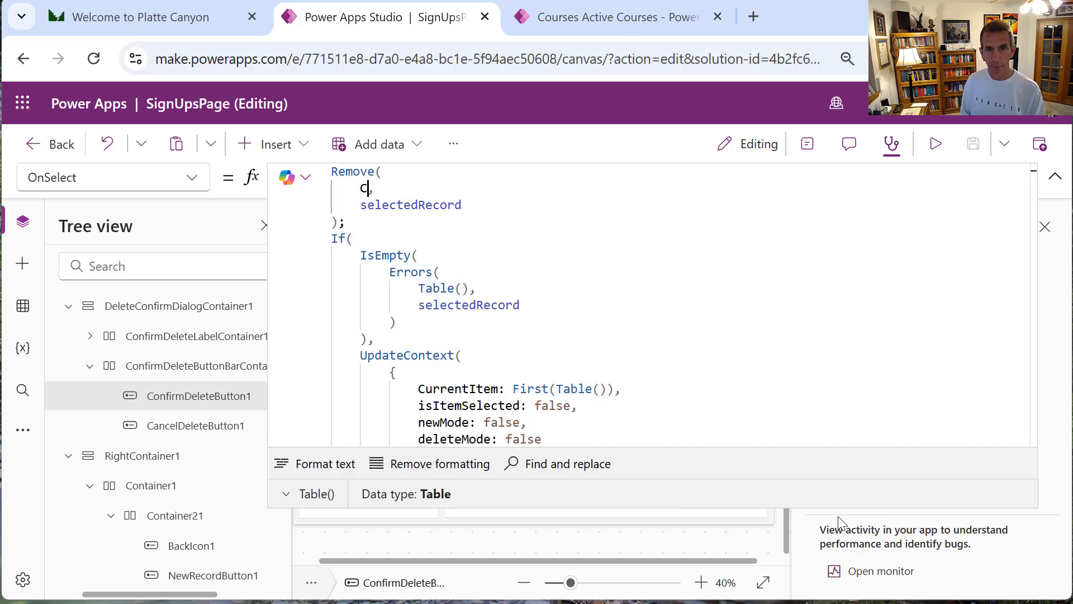
text(ig)
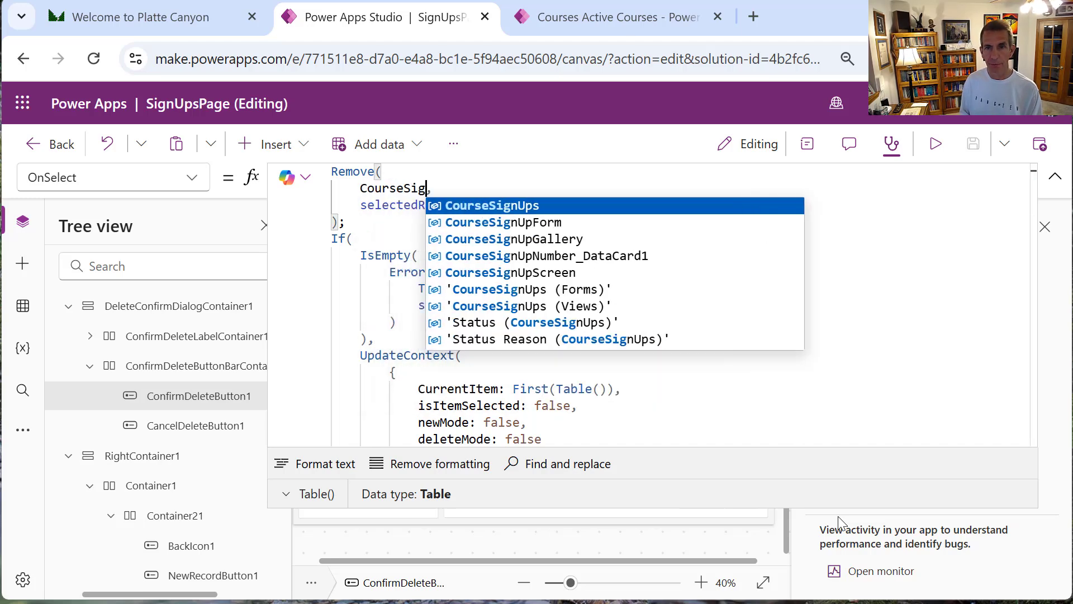
key(Tab)
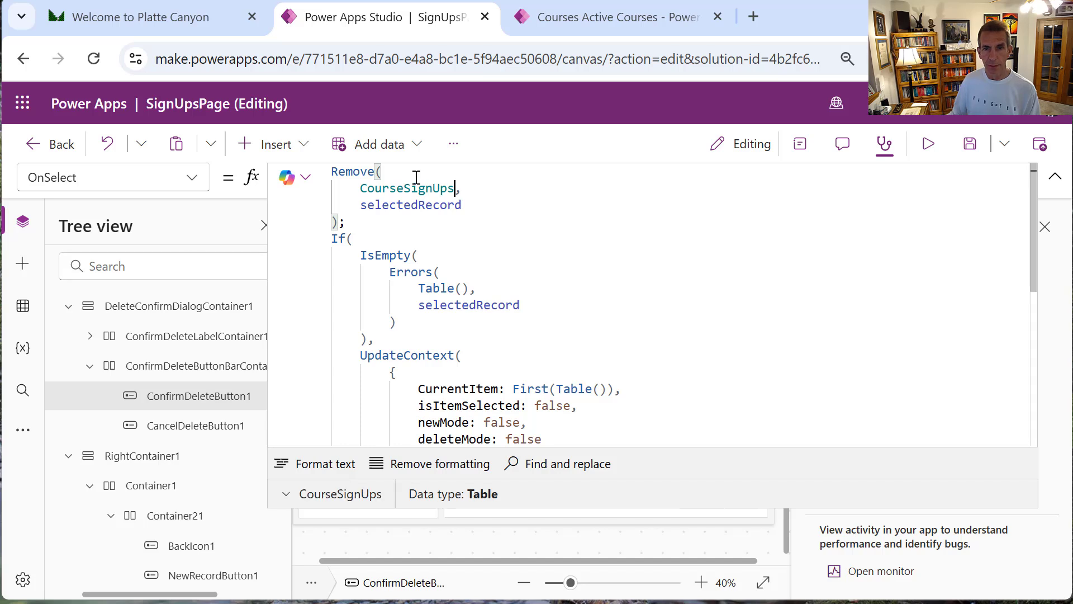
Copy CourseSignUps and substitute it for Table() in both the Errors and First functions of ConfirmDeleteButton1's OnSelect formula
double_click(417, 189)
key(ctrl+c)
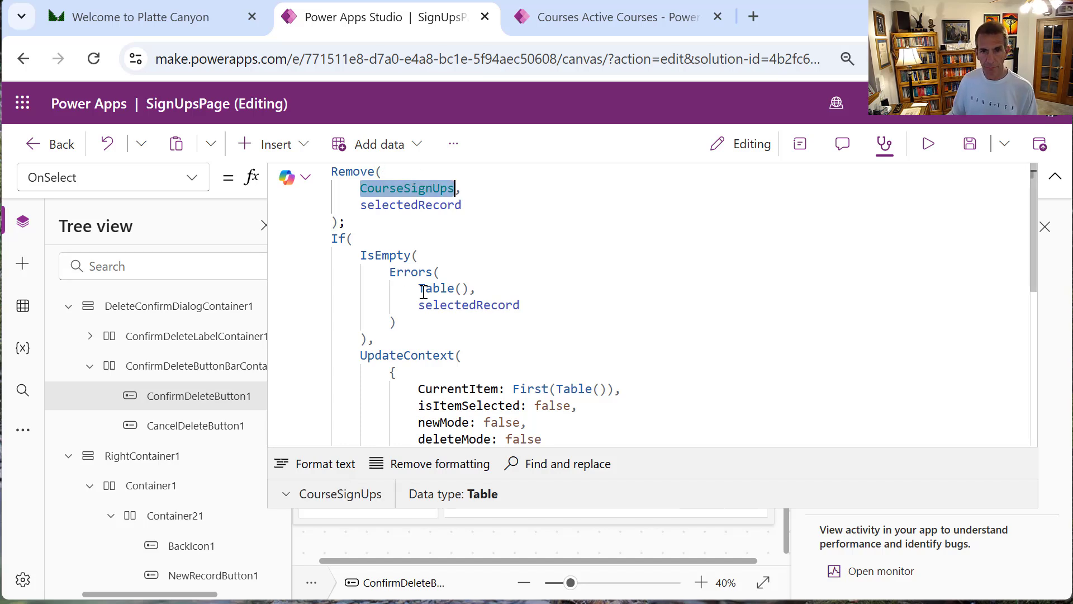
drag(419, 289, 469, 289)
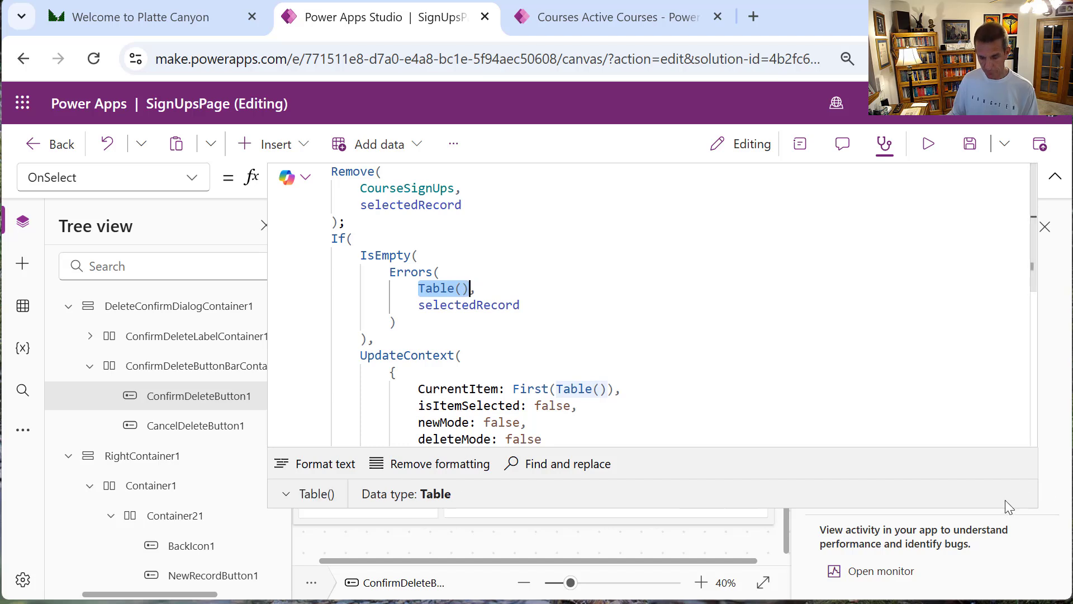
key(ctrl+v)
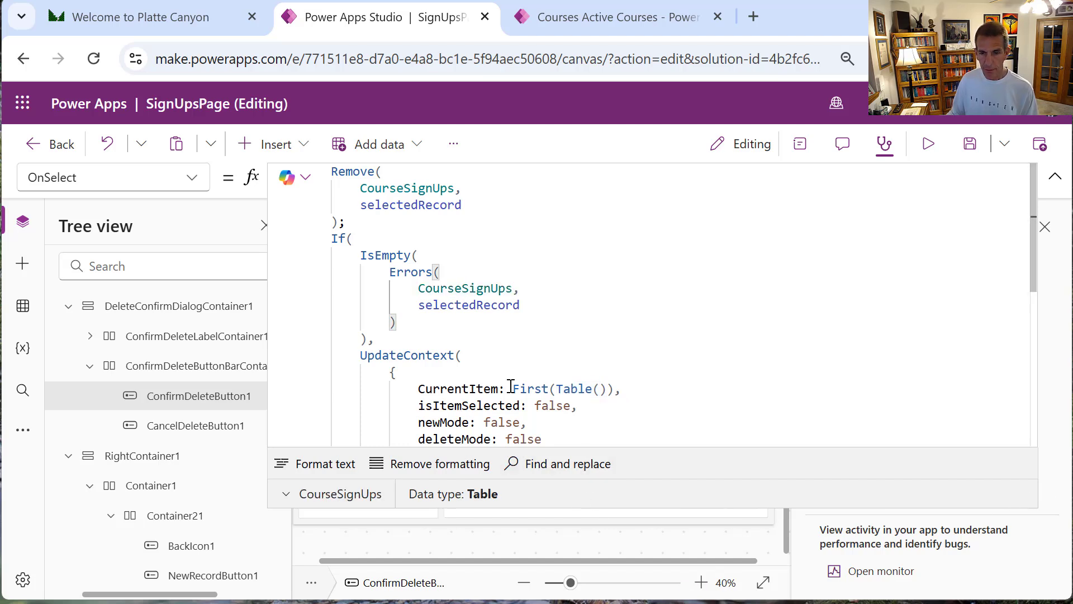
click(512, 388)
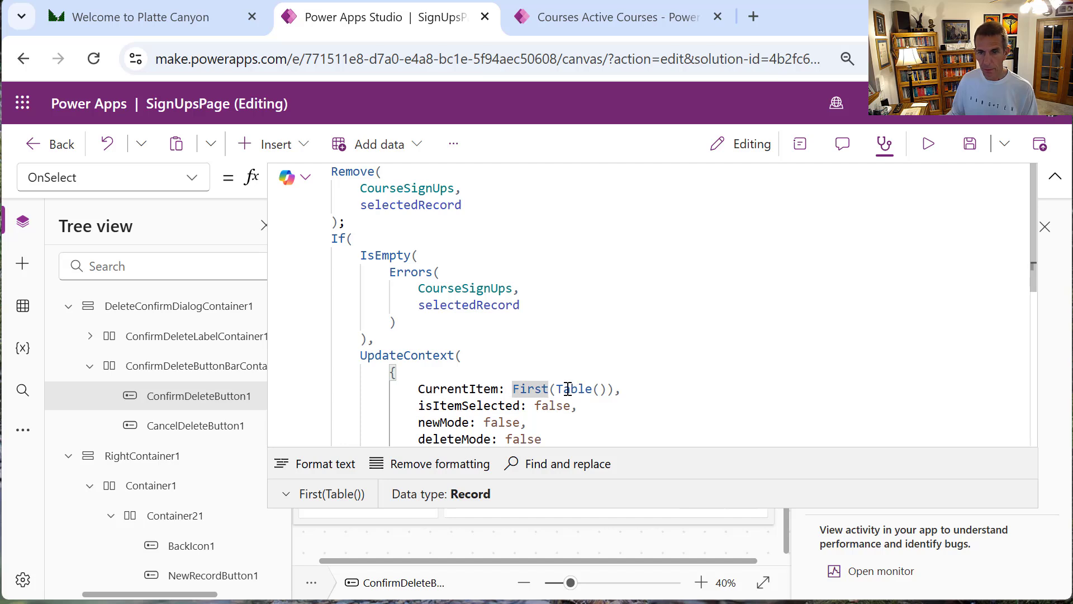
drag(560, 388, 607, 389)
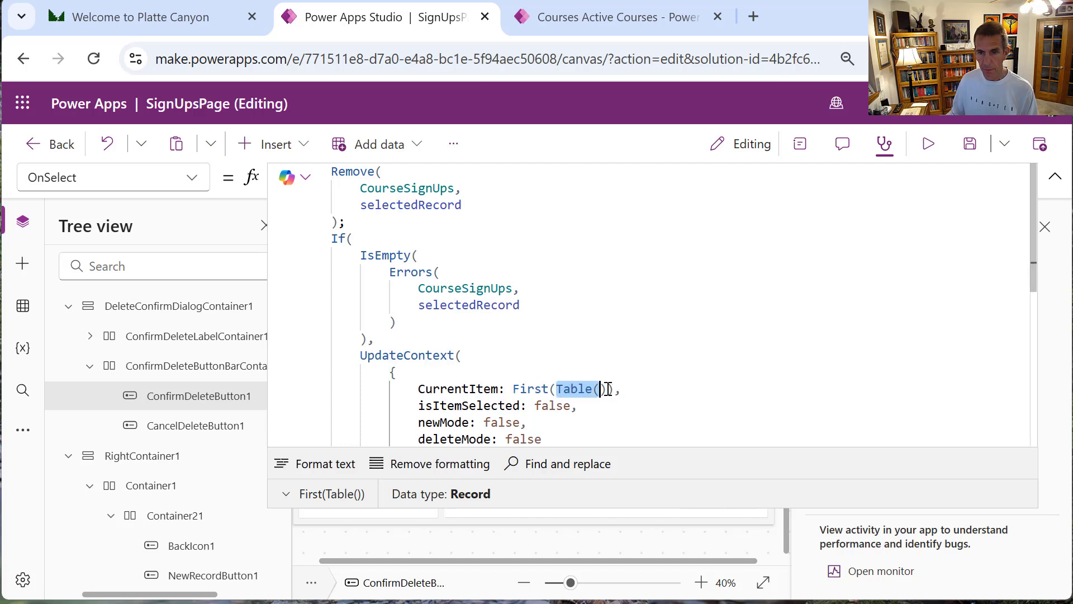
key(ctrl+v)
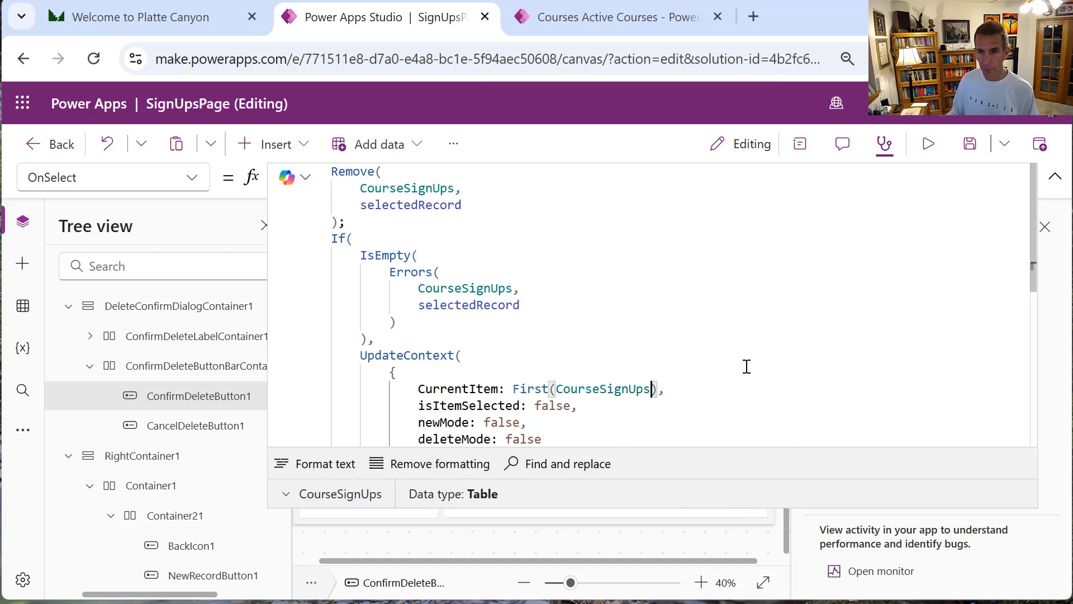
drag(1034, 276, 1027, 388)
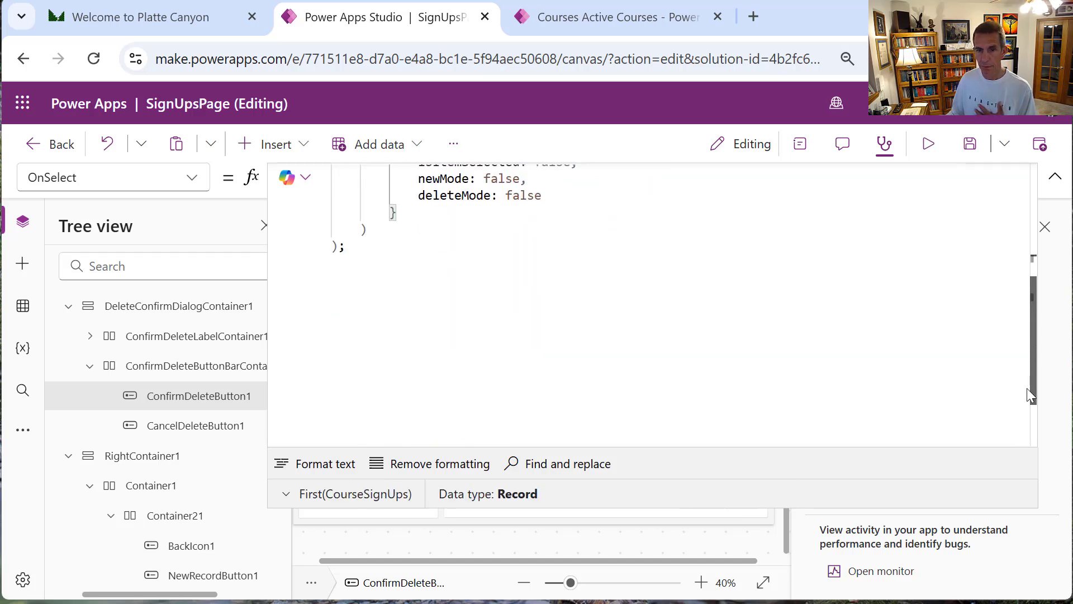
drag(612, 507, 795, 160)
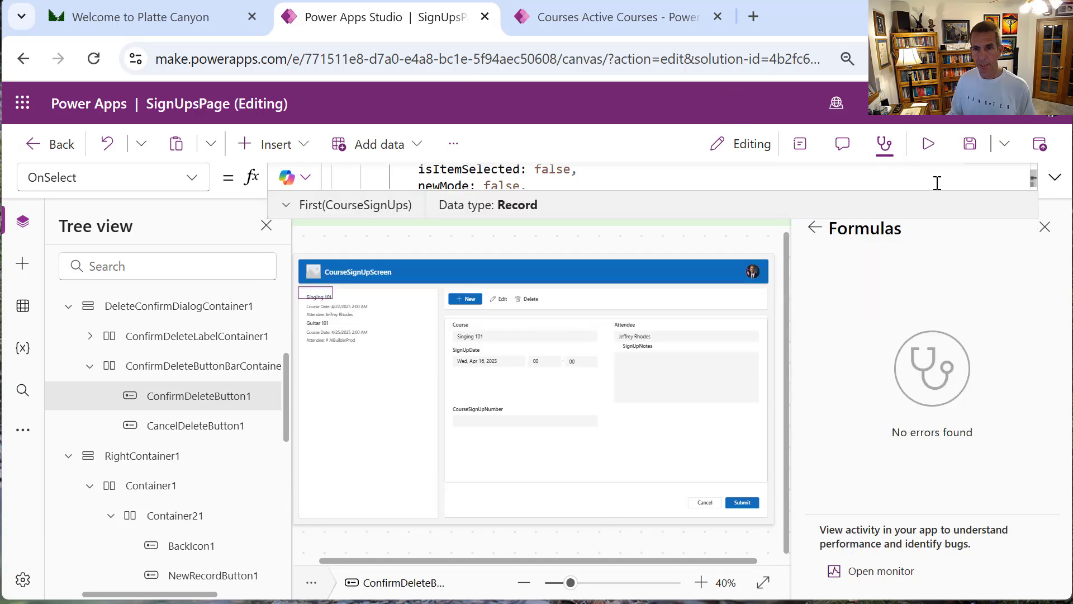
Preview the app, select the Singing 101 sign-up, look through the tablet size options, and return to the editor, dismissing the tip
click(928, 147)
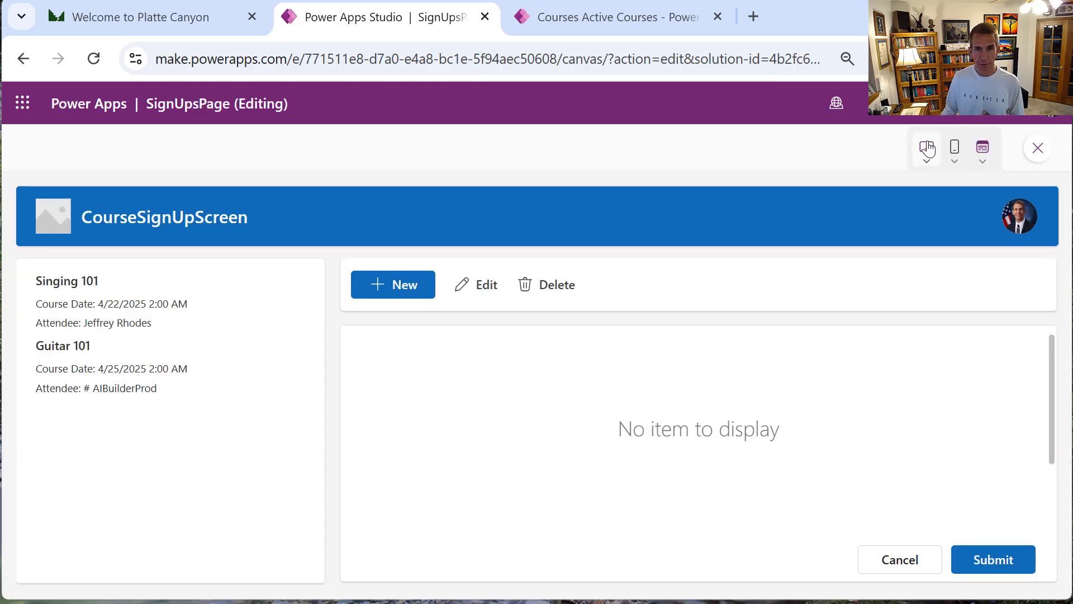
click(50, 322)
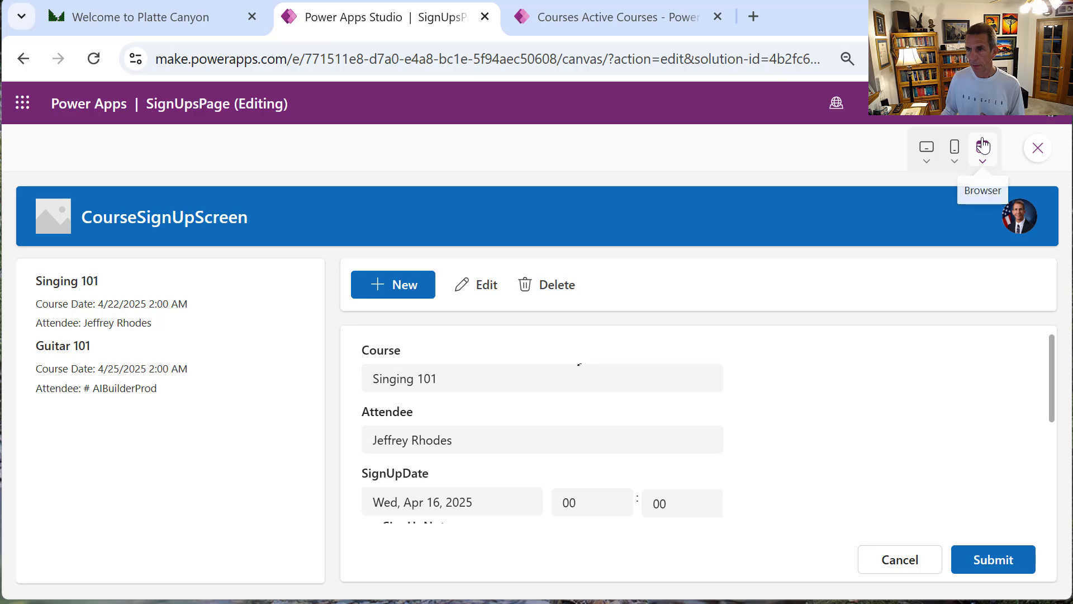
click(927, 159)
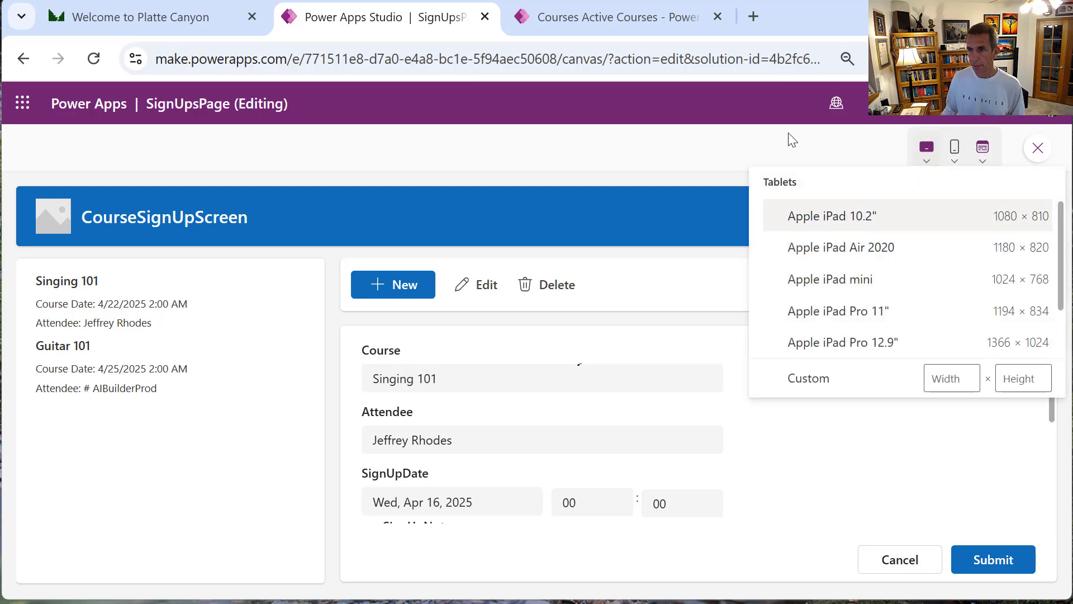
click(757, 148)
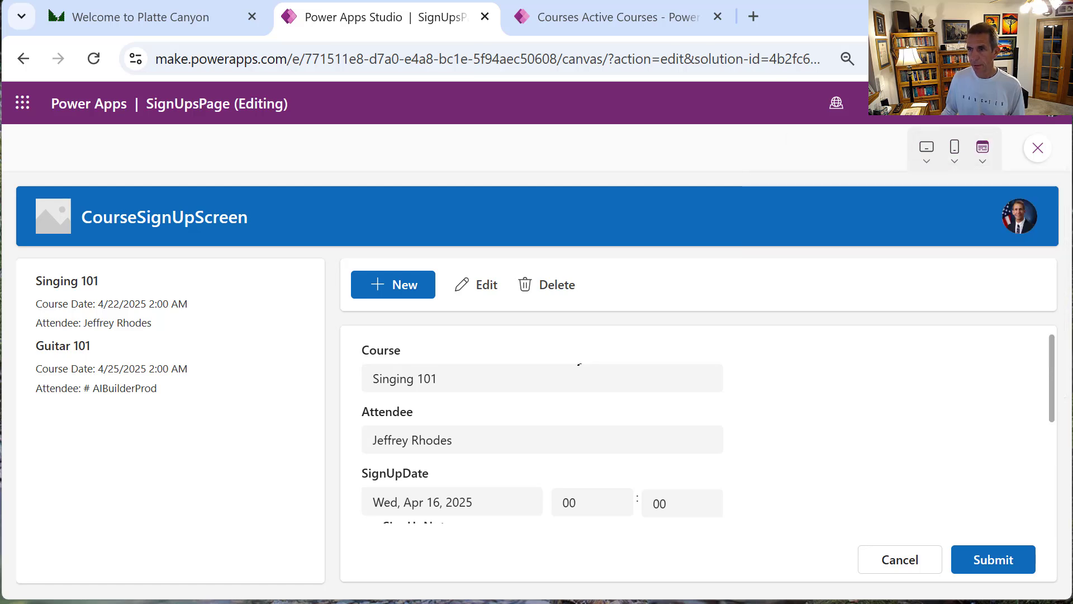
click(1038, 148)
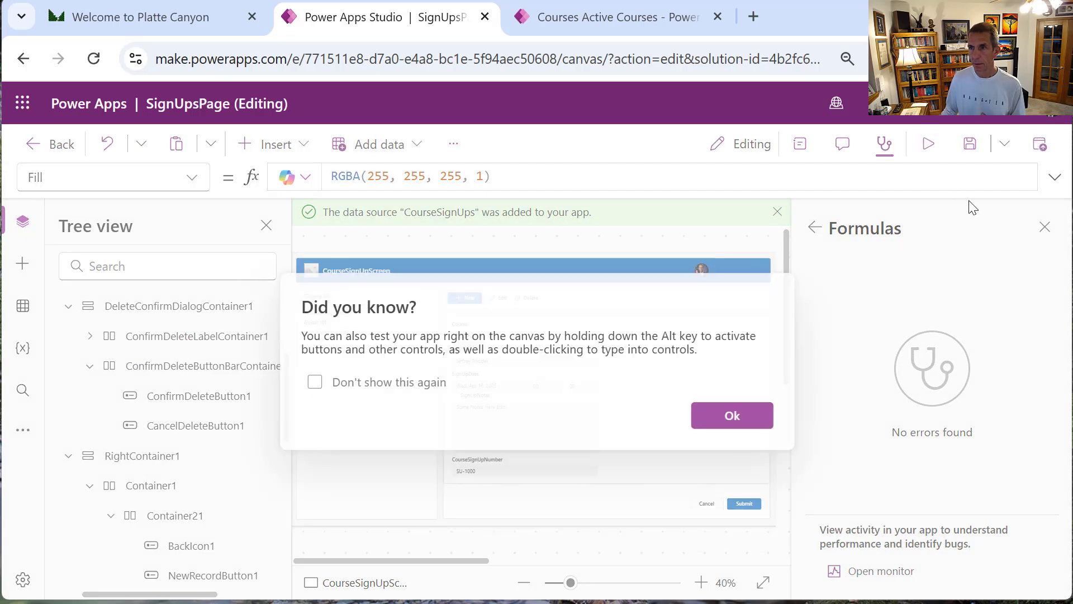
click(757, 411)
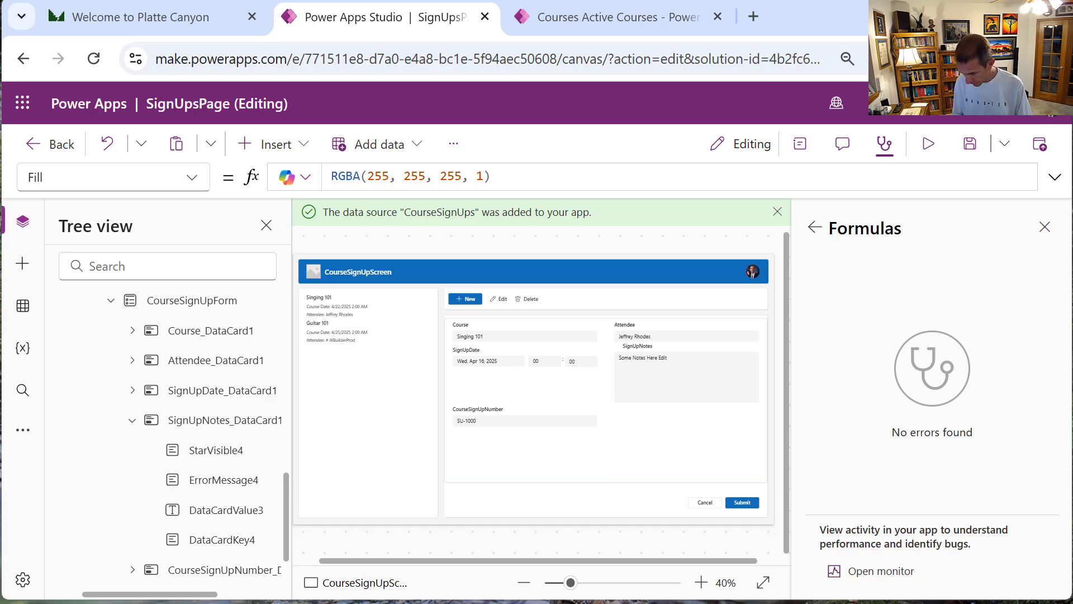
Reduce the browser zoom to give the app more room, preview it again, and put the Singing 101 sign-up in edit mode
key(ctrl+minus)
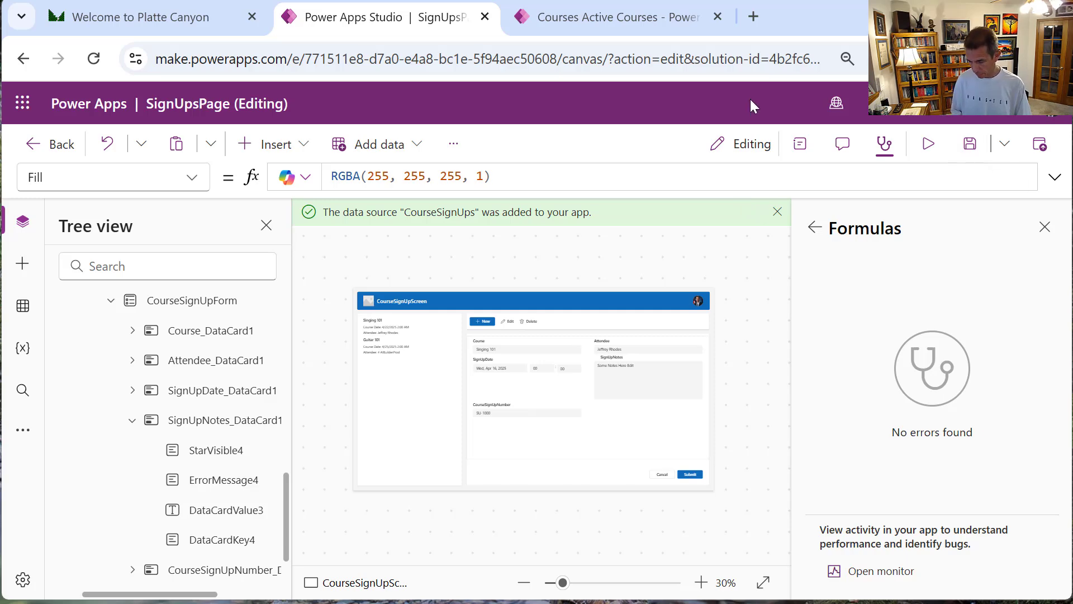
key(ctrl+minus)
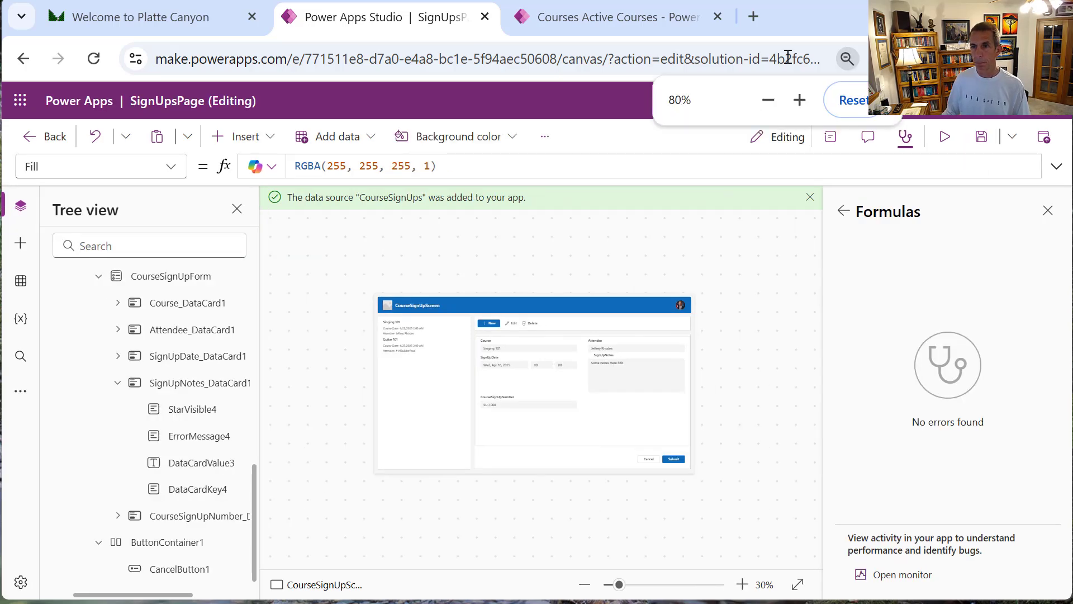
click(768, 101)
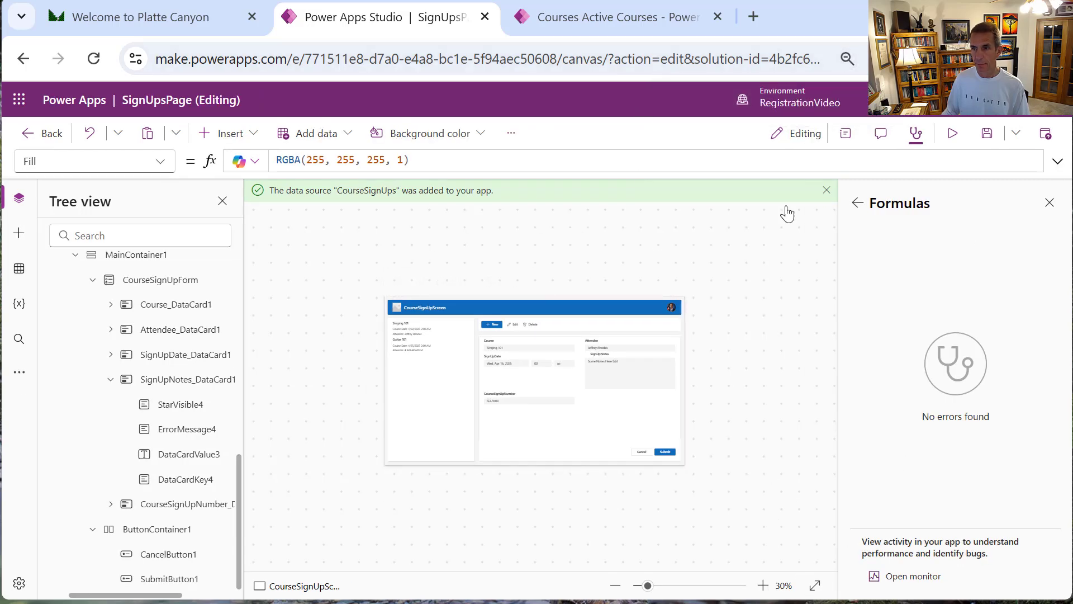
click(951, 134)
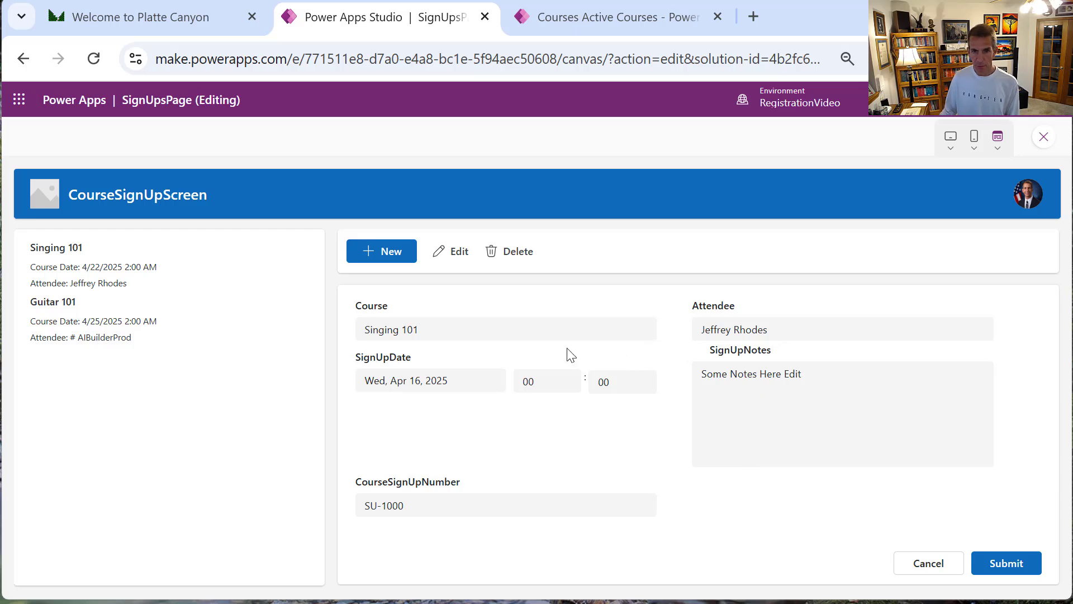
click(456, 262)
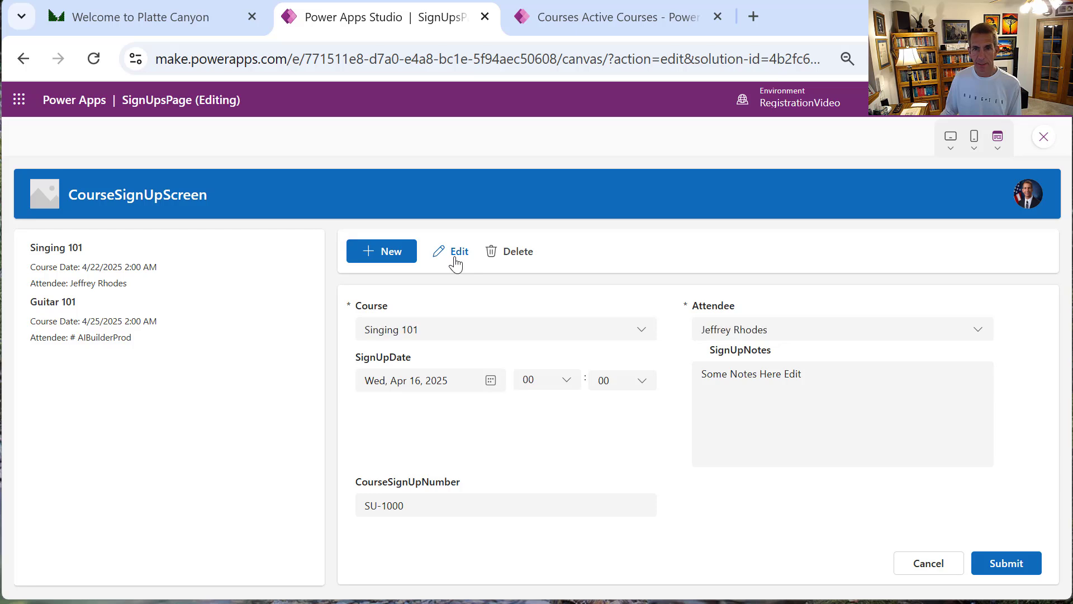
Check the form's Course and Attendee choices, the SignUpNotes and CourseSignUpNumber fields, and the SignUpDate calendar
click(640, 337)
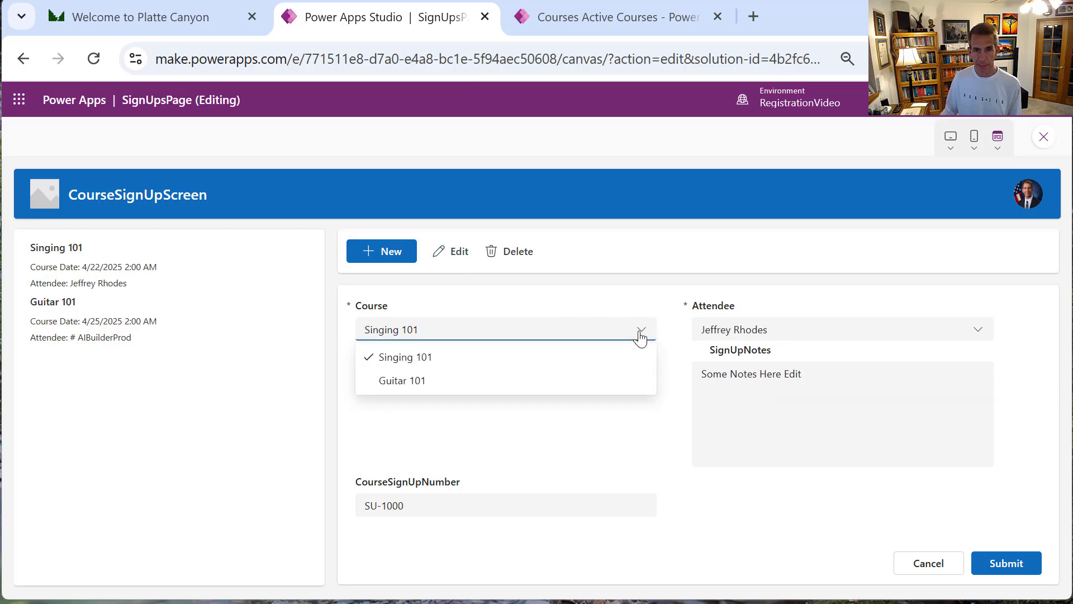
click(640, 337)
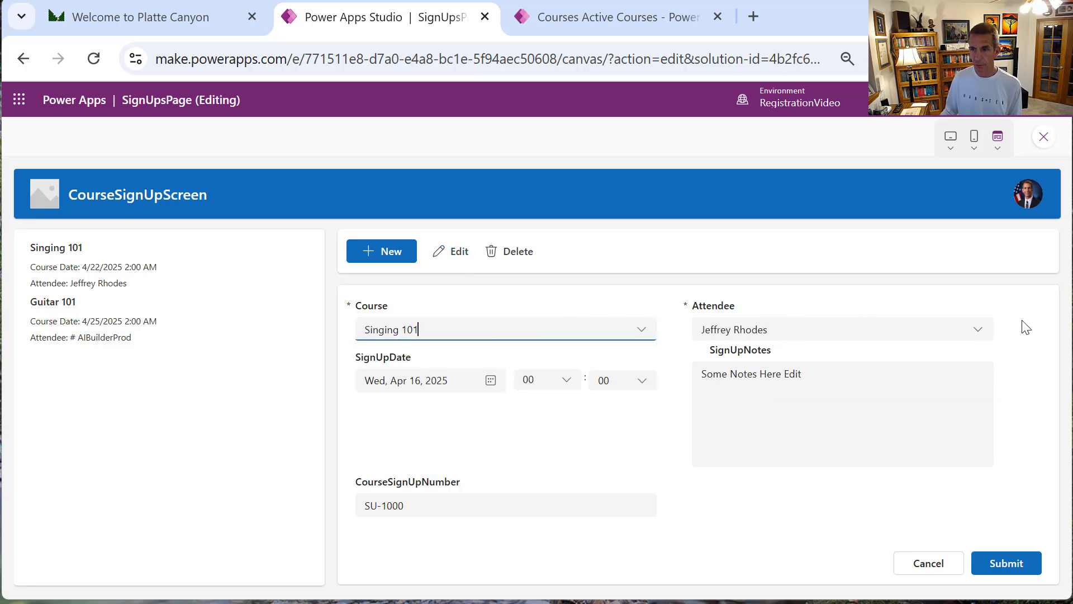
click(980, 328)
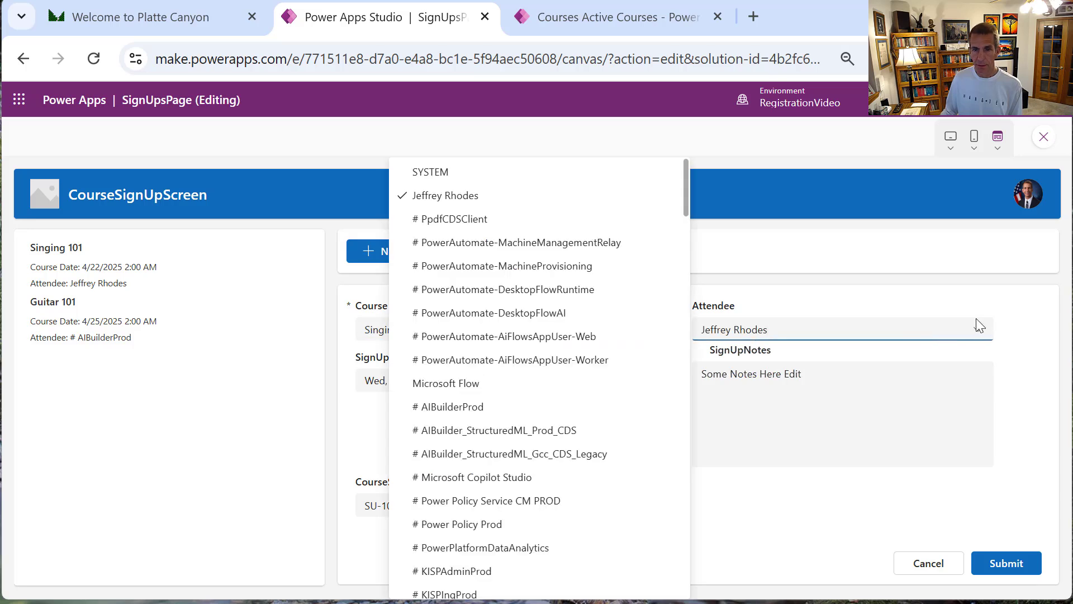
click(979, 325)
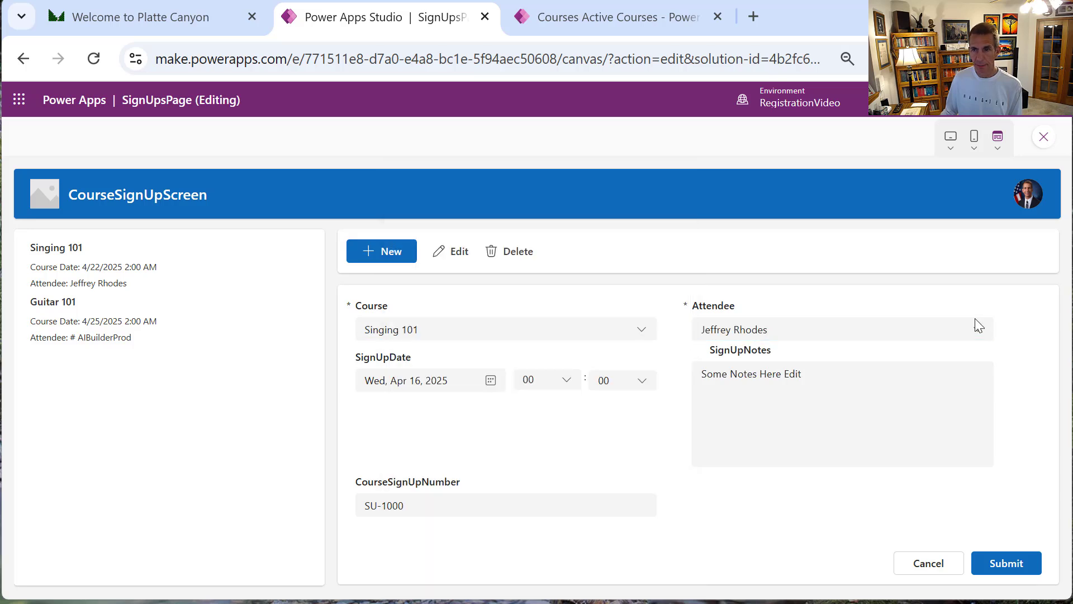
click(860, 406)
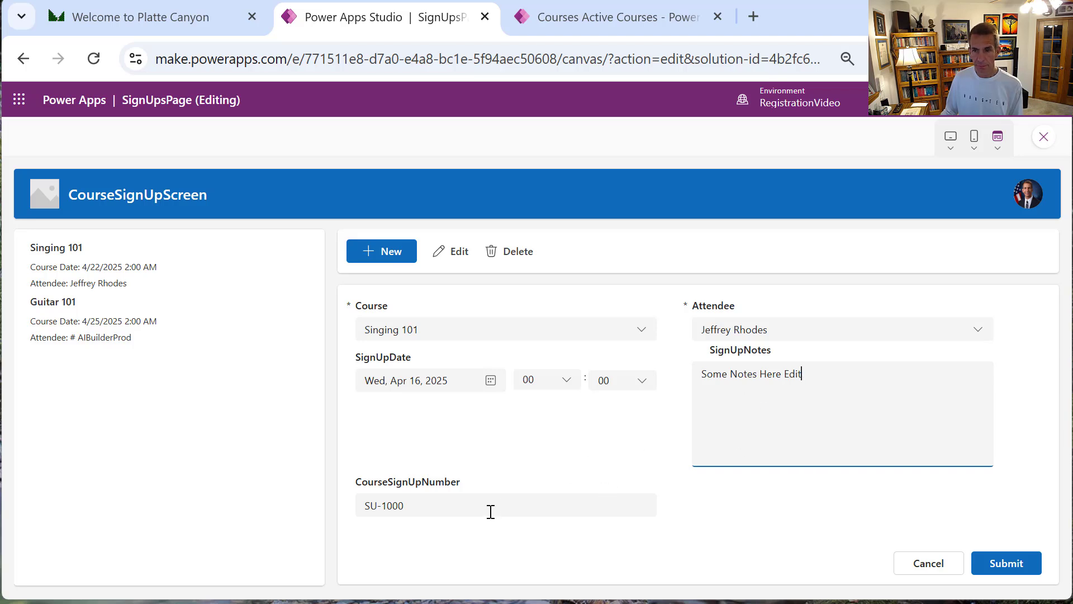
click(463, 500)
double_click(464, 503)
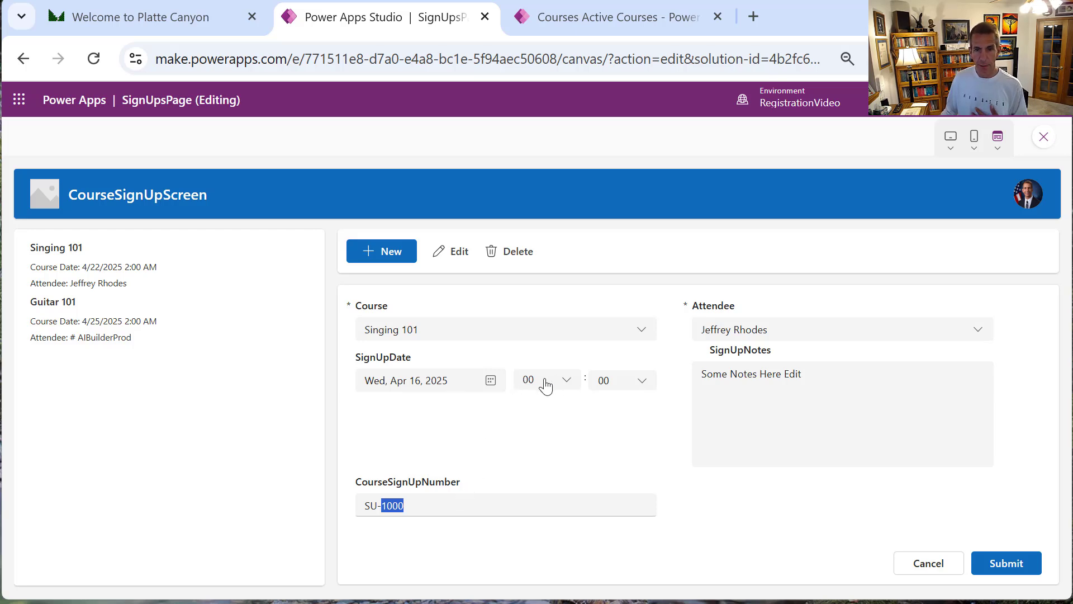
click(436, 387)
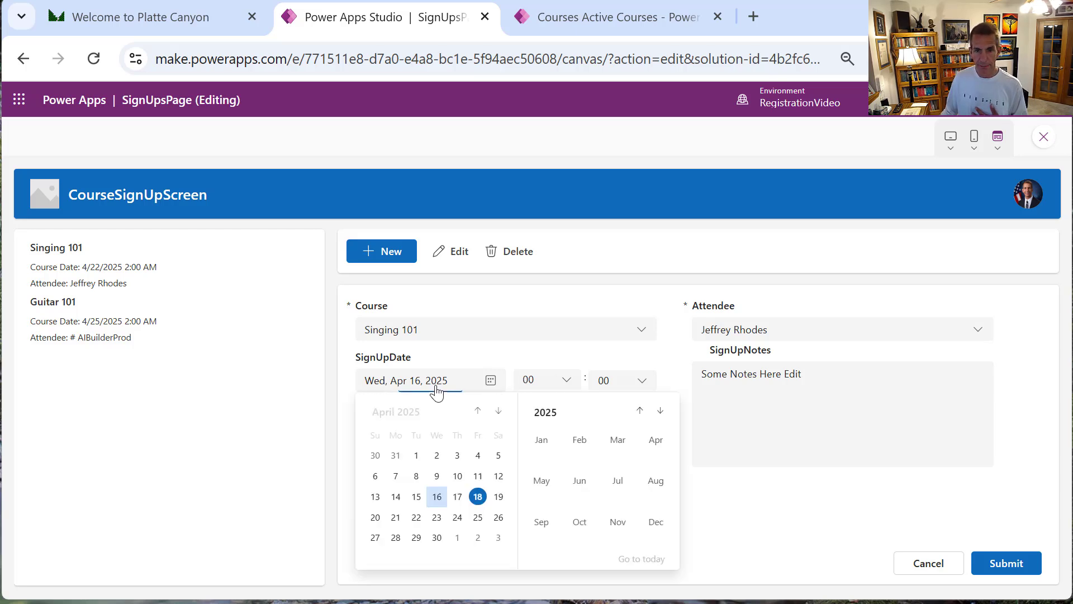
click(764, 433)
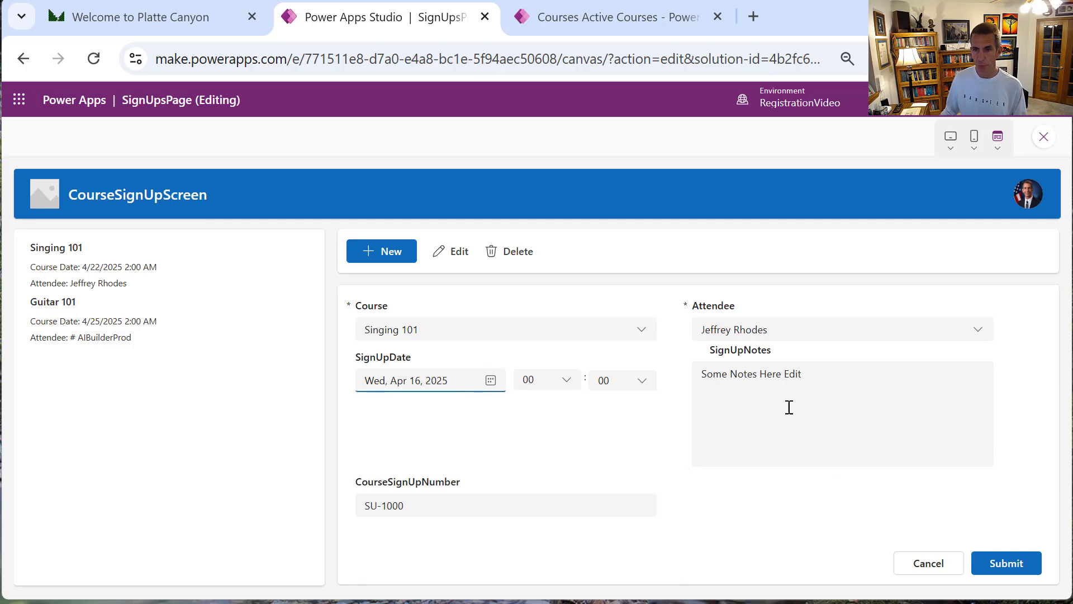
Change the Singing 101 sign-up's notes to "Some Notes Here Video Edit", submit the record, and dismiss the notification
drag(812, 376, 788, 376)
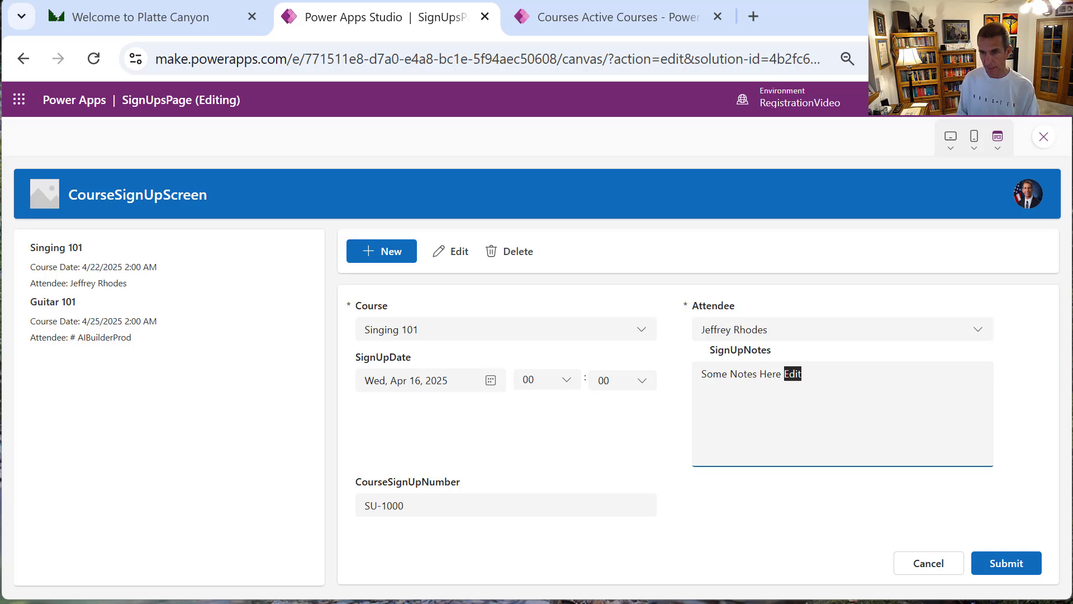
text(Video)
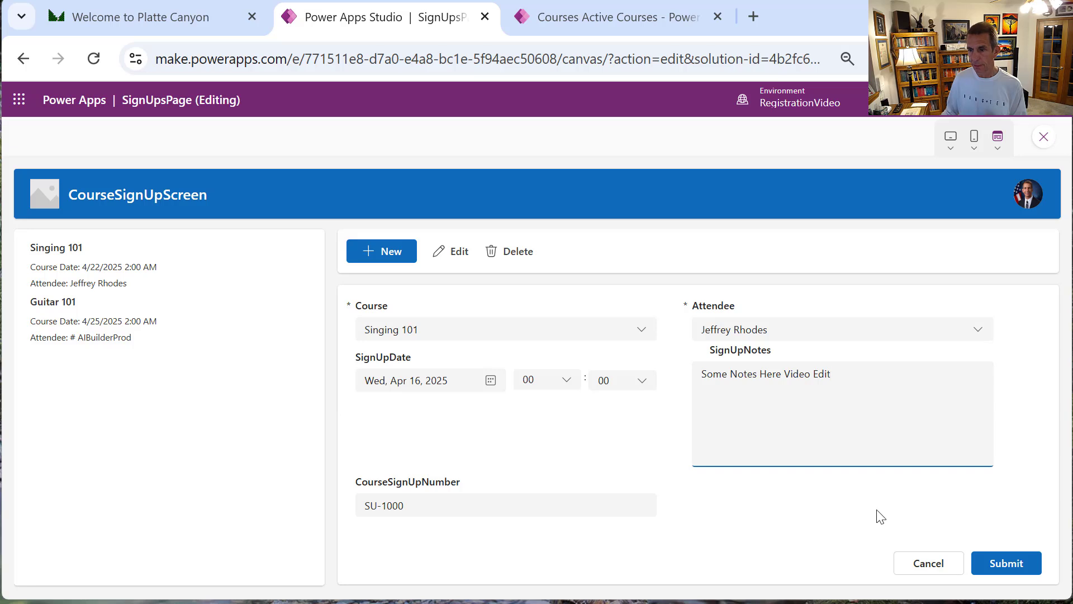
click(997, 564)
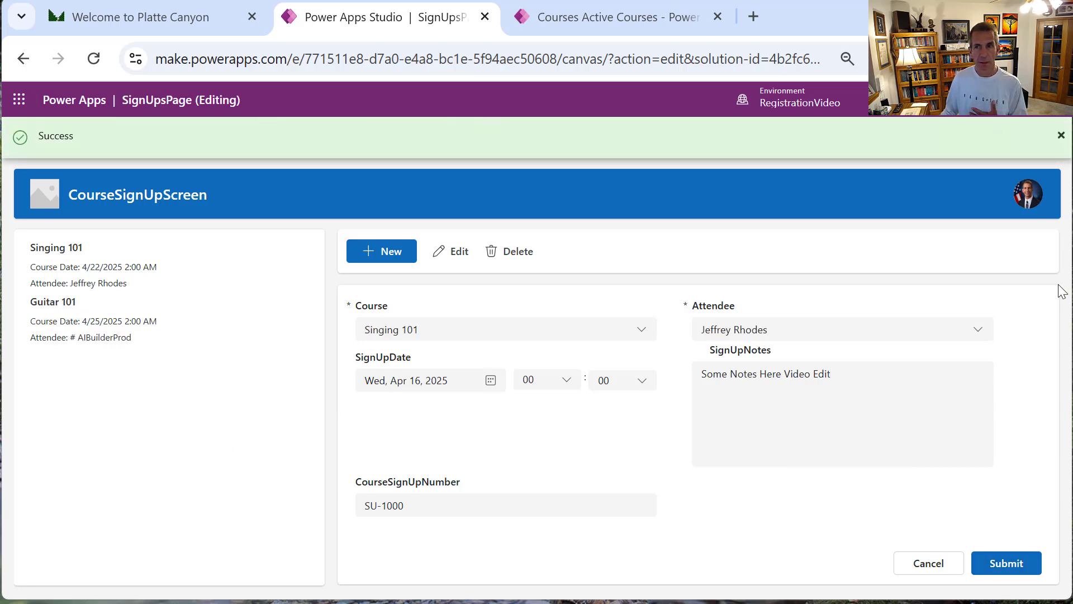
click(1061, 137)
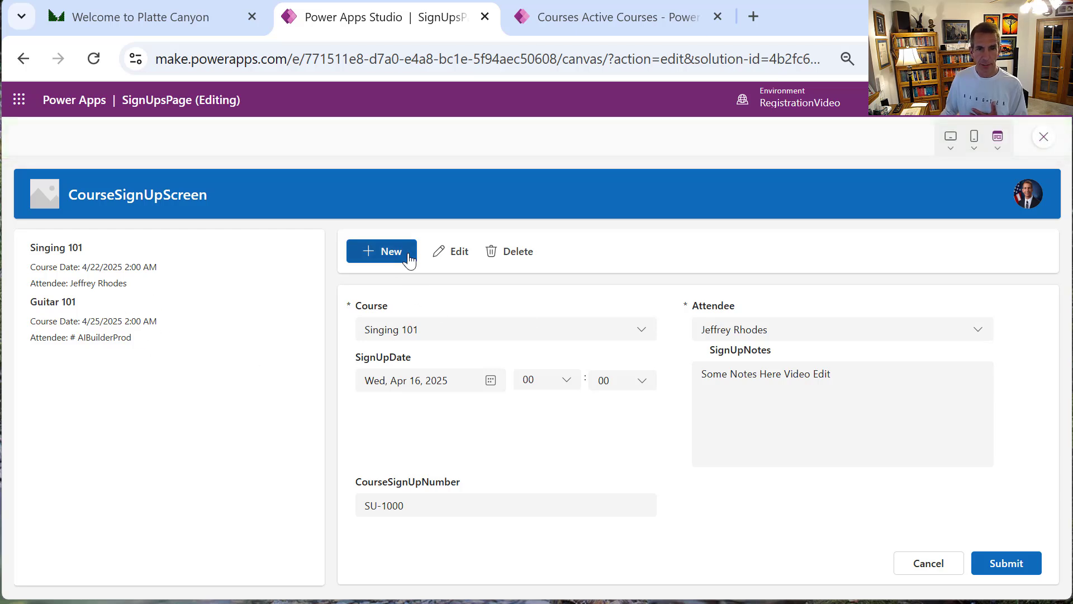
Create and submit a new sign-up for Guitar 101 with attendee Power Apps Checker Application and the notes "Test Record"
click(390, 258)
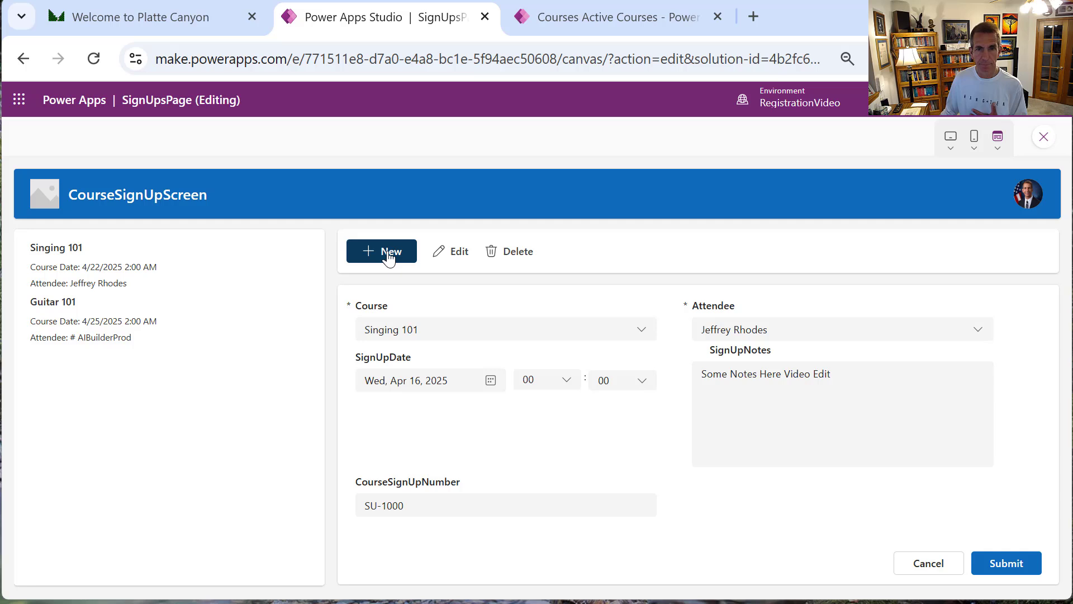
click(647, 333)
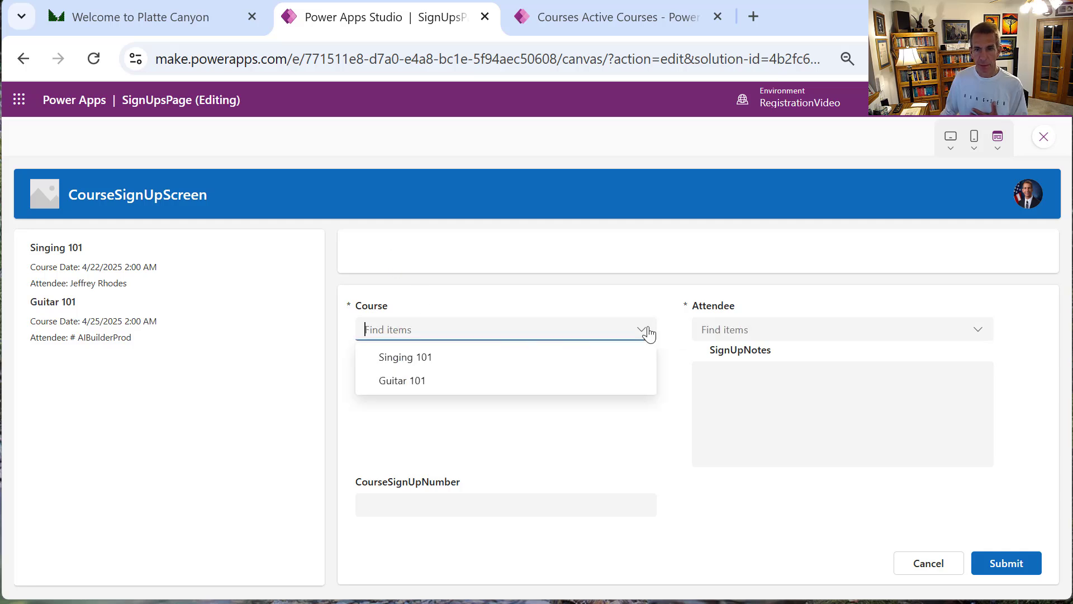
click(428, 387)
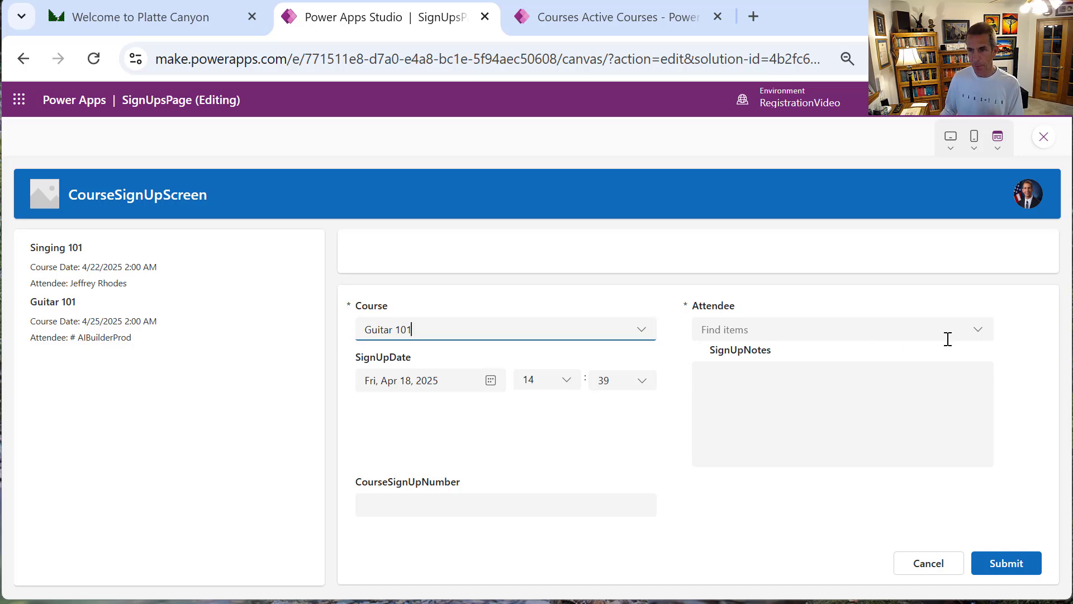
click(982, 337)
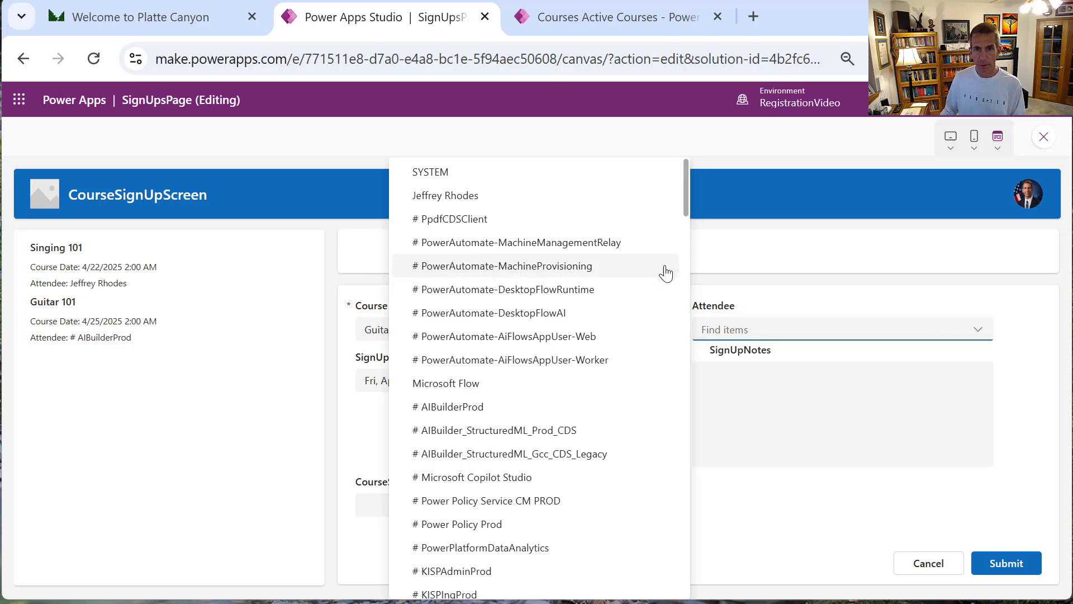
drag(687, 199, 747, 560)
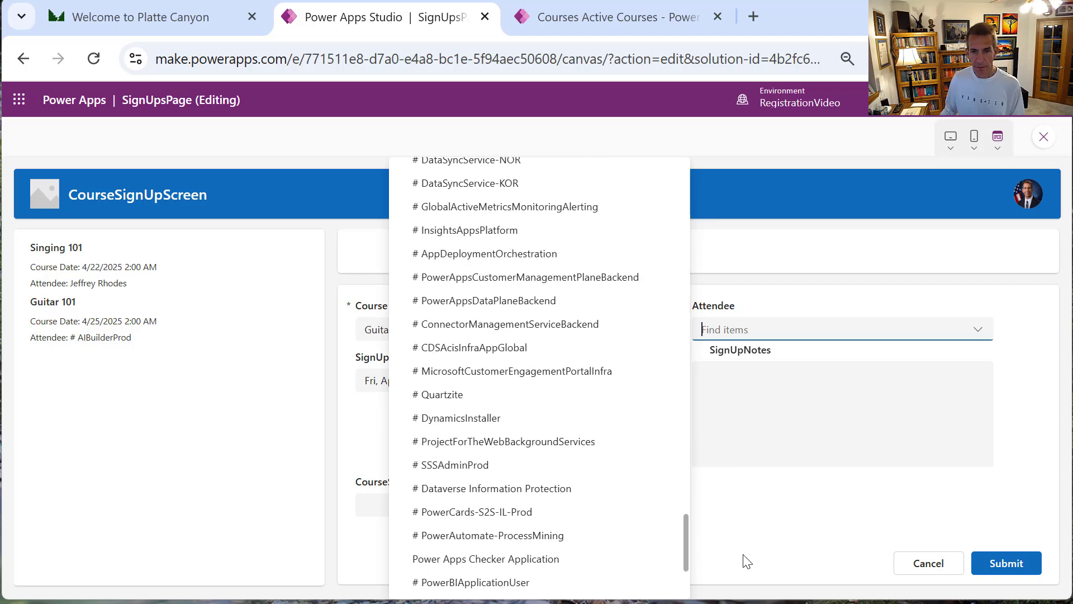
click(565, 569)
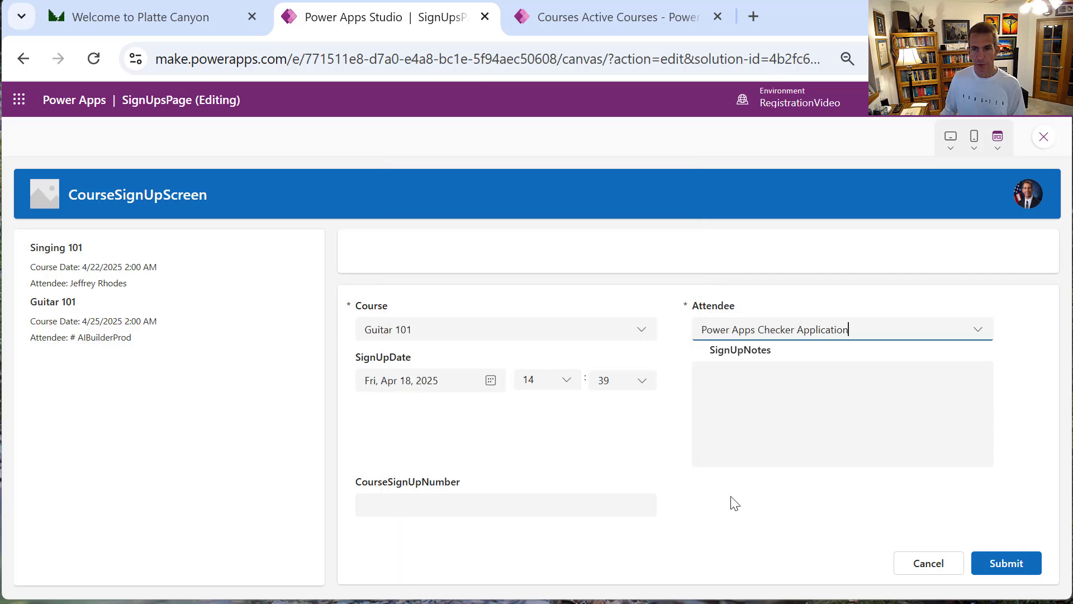
click(795, 428)
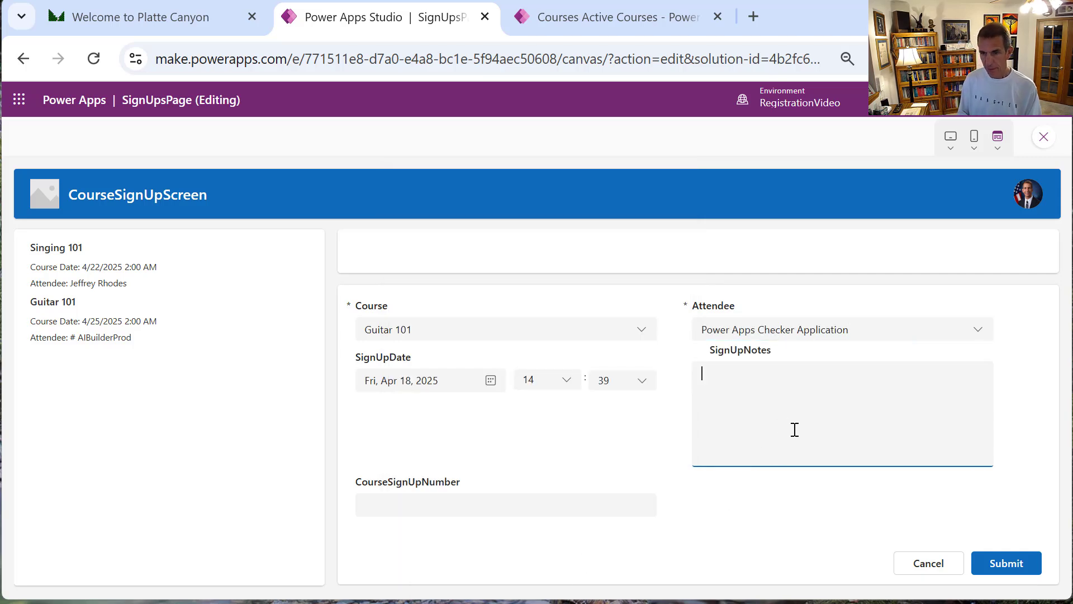
text(Test Record)
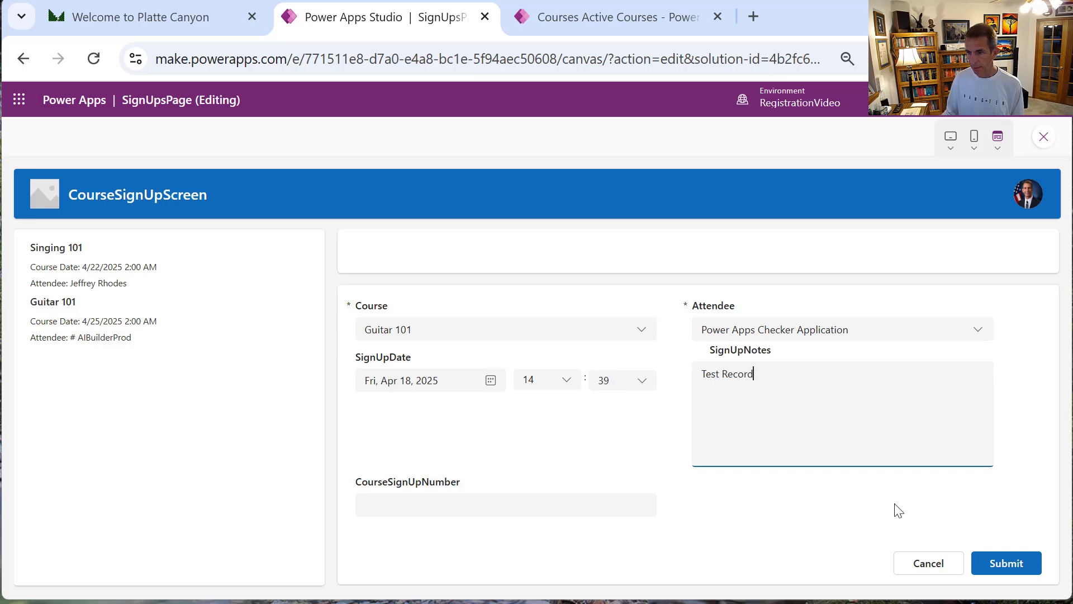
click(1013, 566)
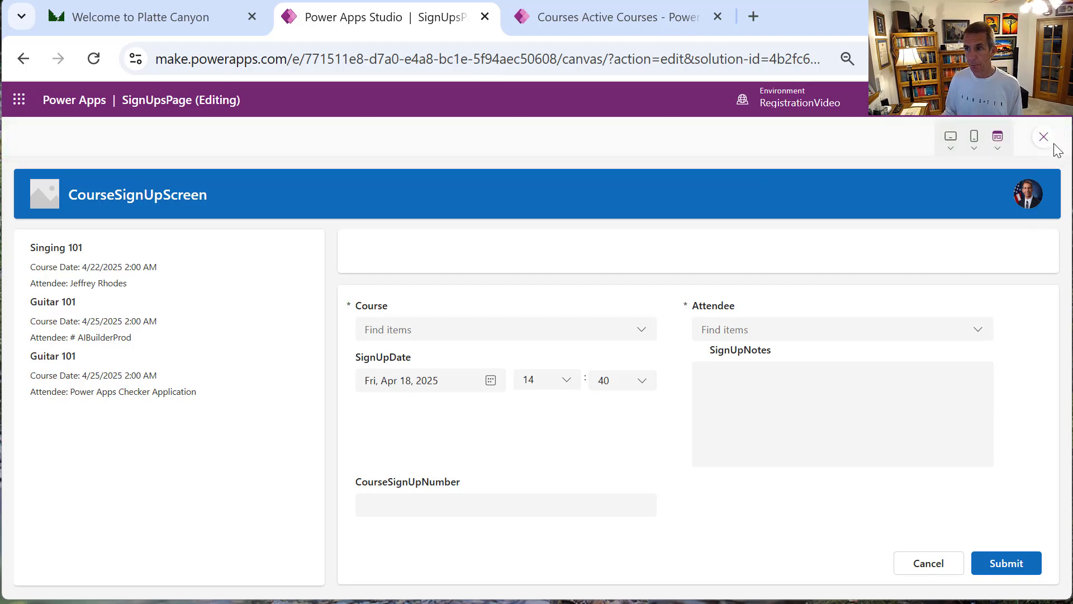
Exit the preview, dismiss the tip, and collapse CourseSignUpForm and Container1 in the control tree
click(1044, 138)
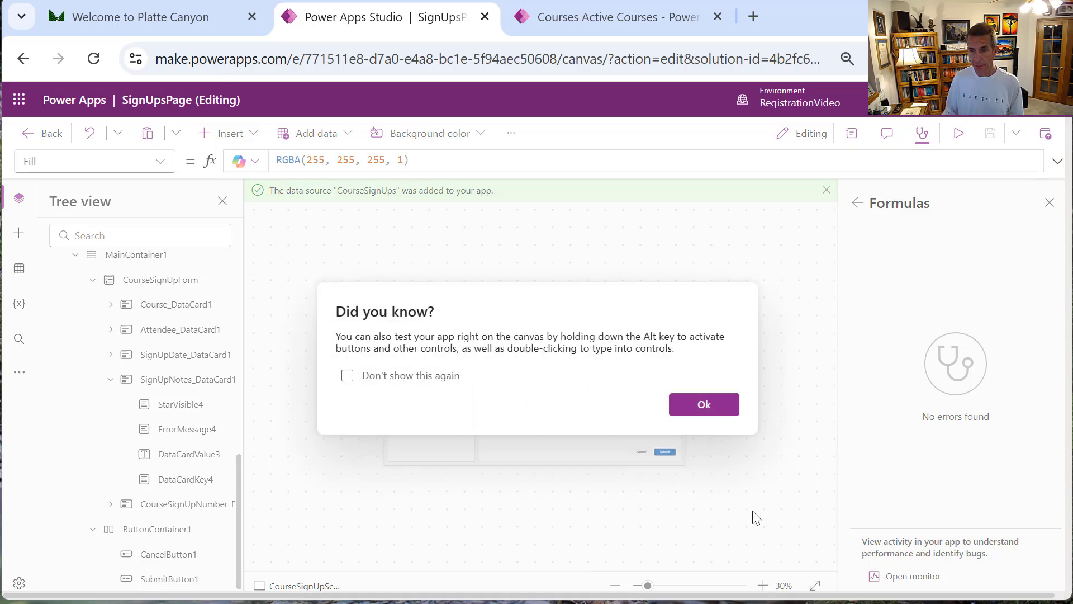
click(716, 417)
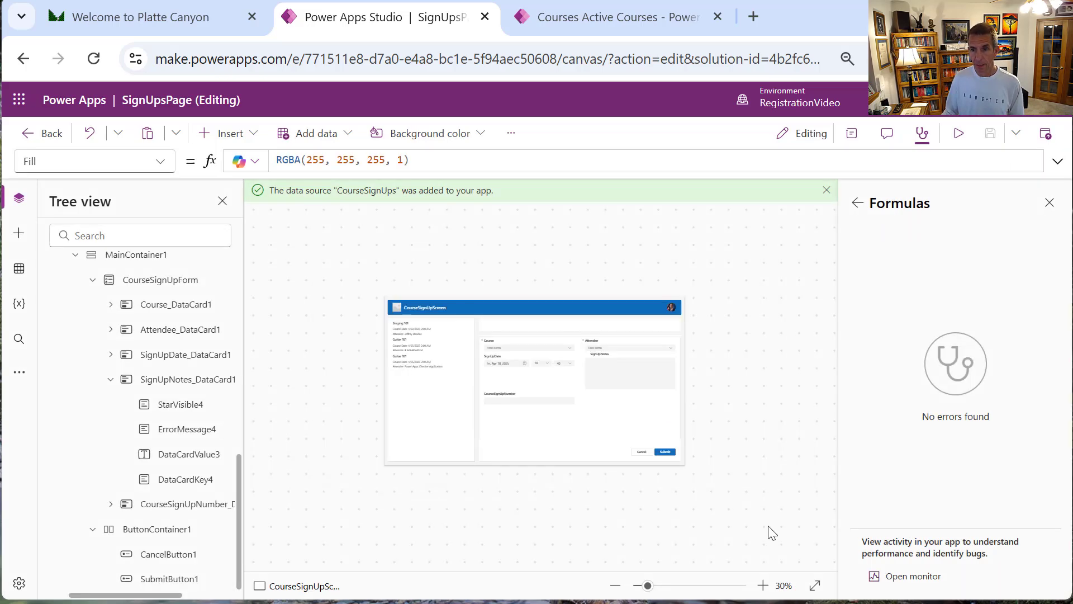
click(763, 585)
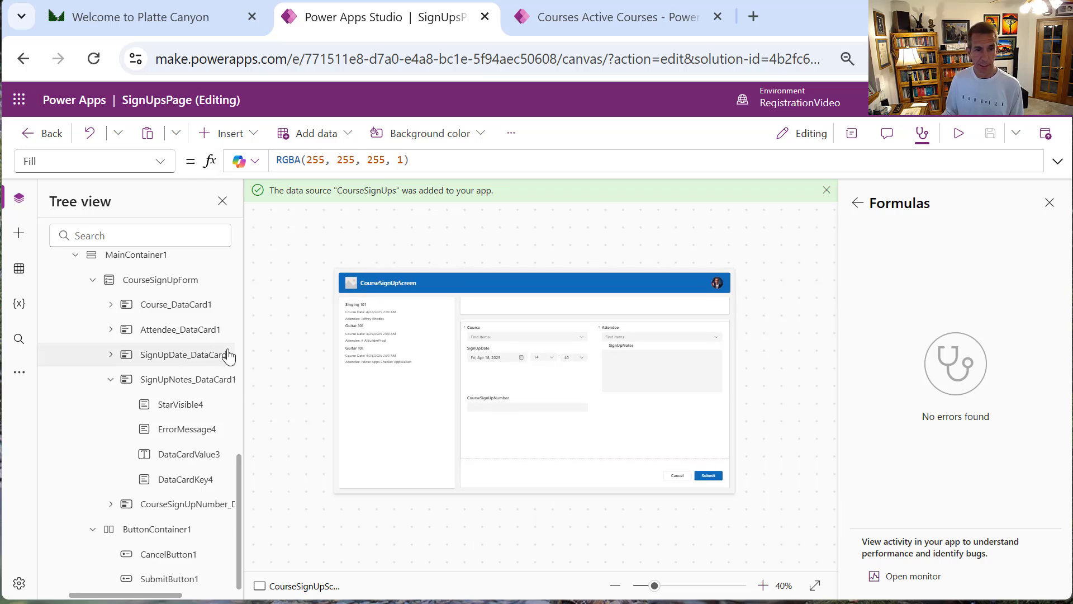
click(92, 281)
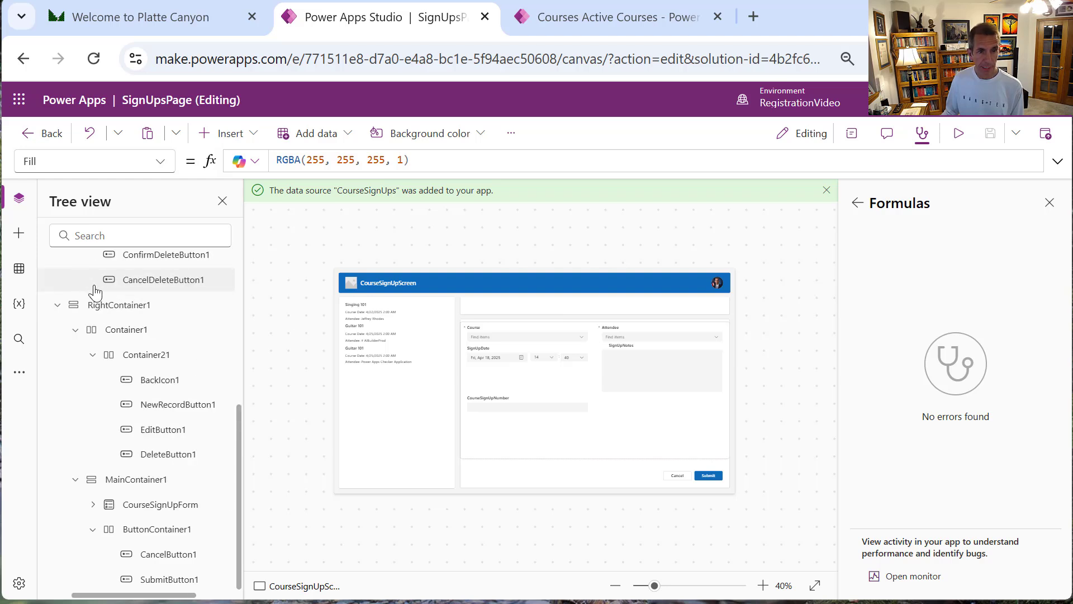
click(106, 331)
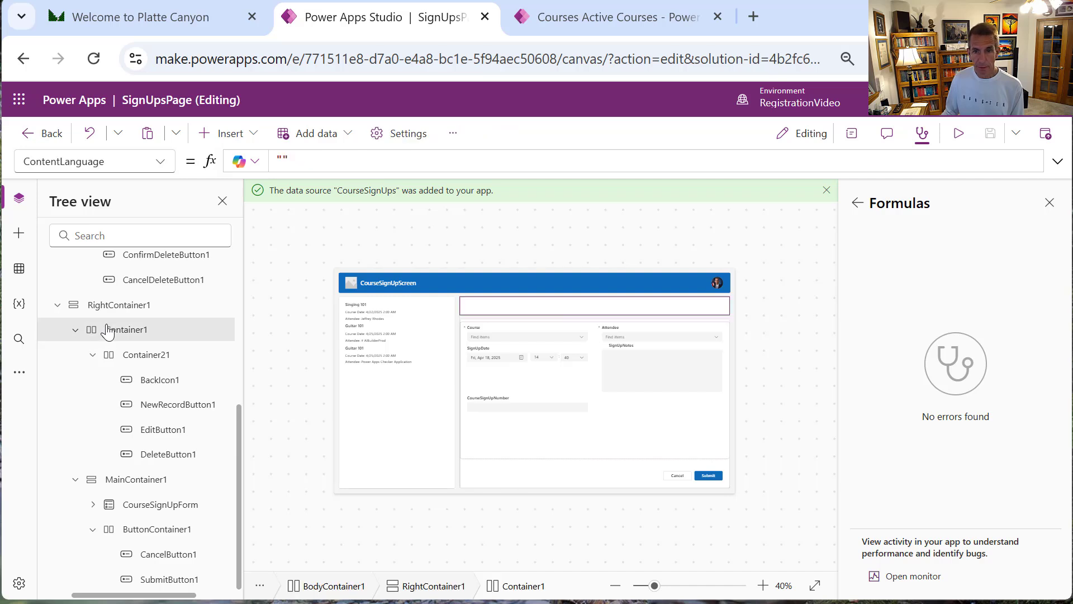
click(73, 330)
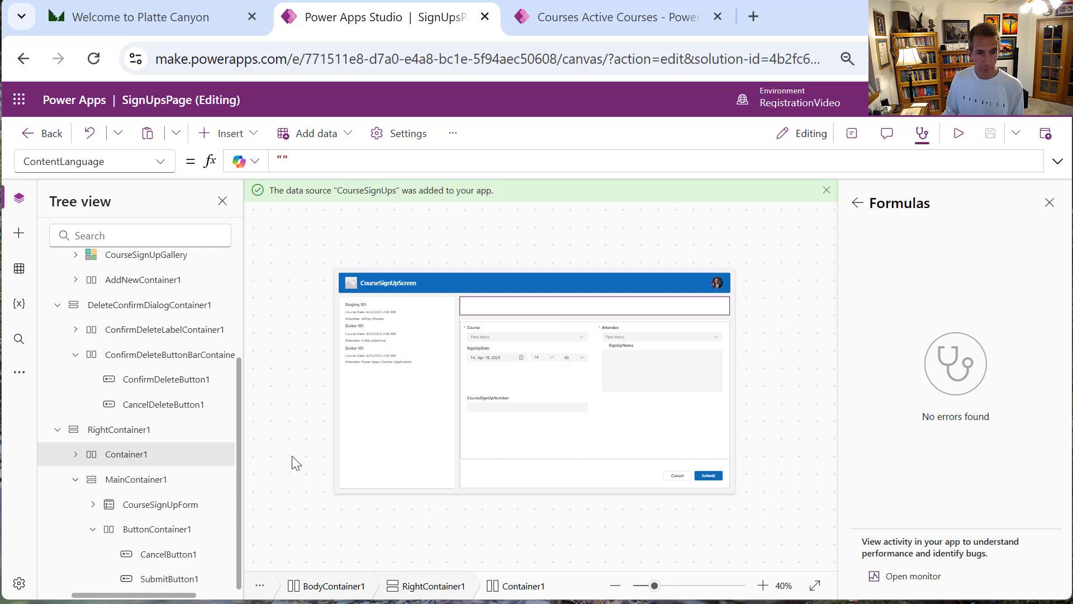
Insert a horizontal container inside ButtonContainer1
click(148, 538)
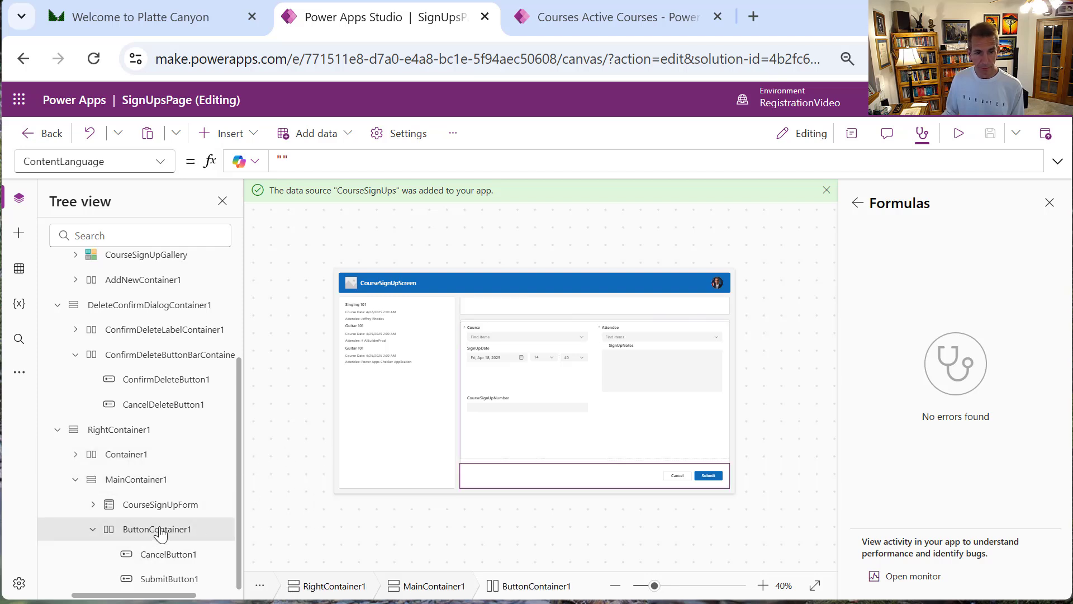
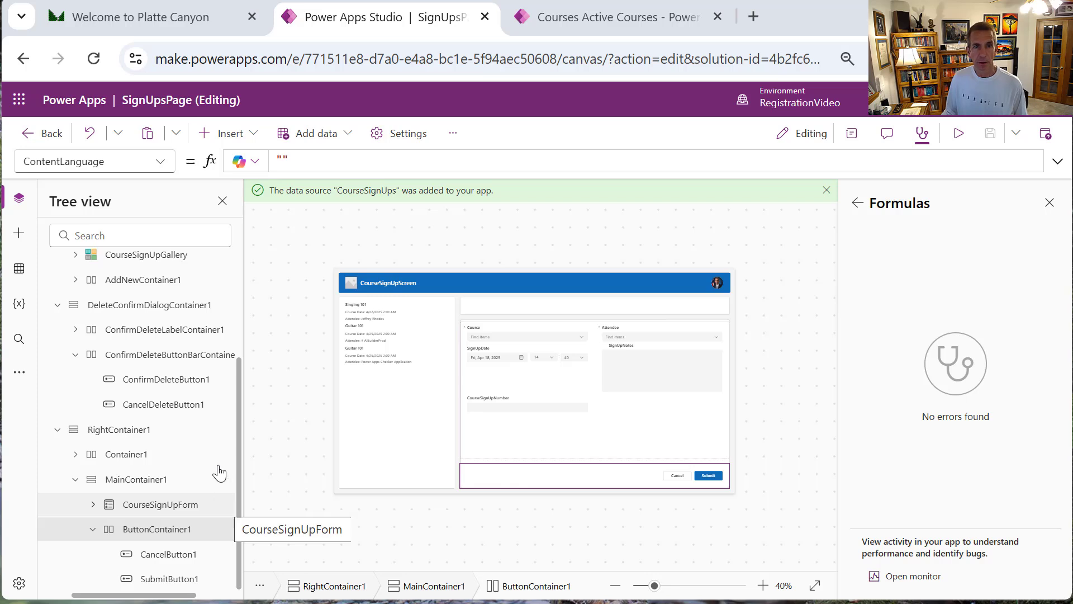
click(255, 137)
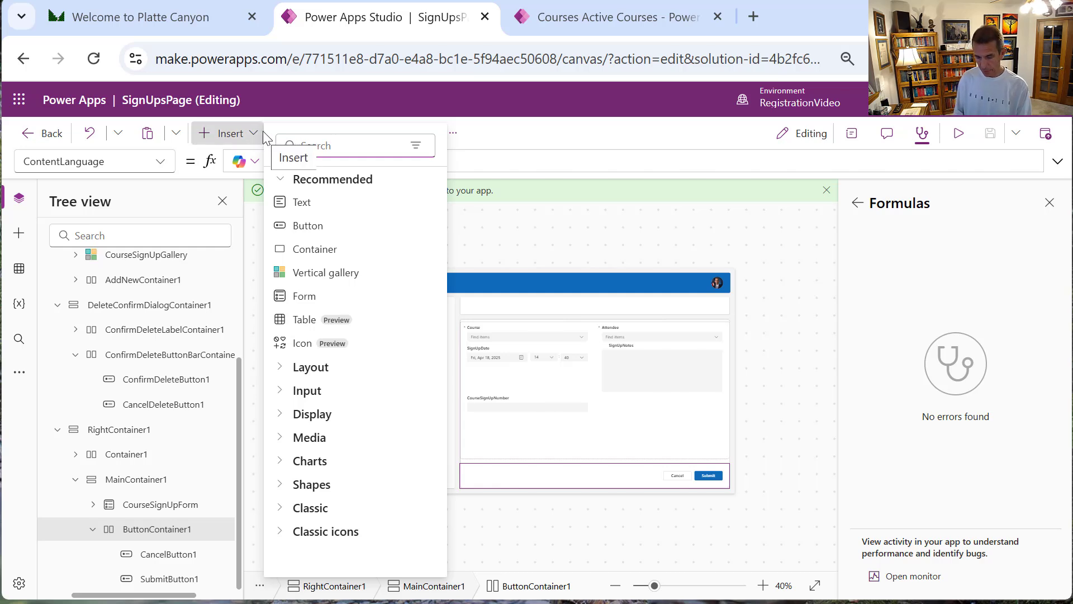
text(conta)
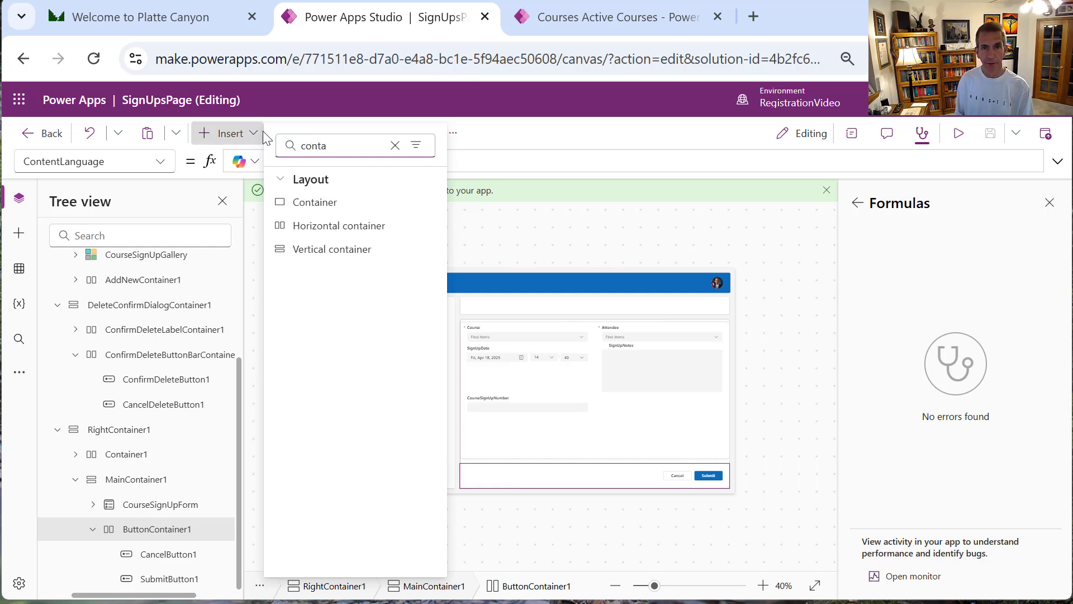
click(290, 226)
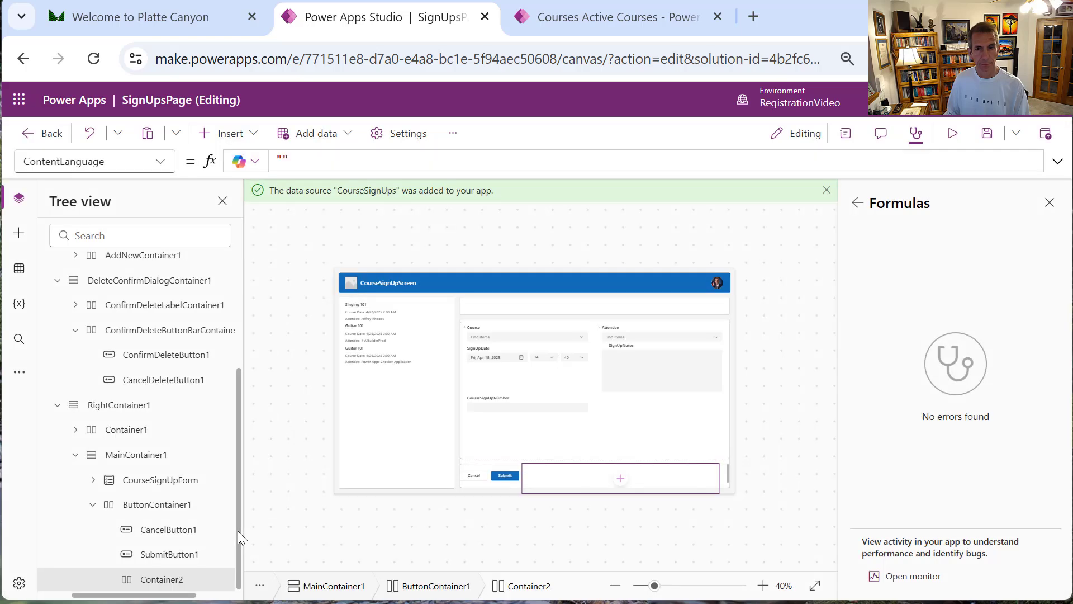
Rename the new horizontal container in ButtonContainer1 as NumberOfAttendeesContainer
right_click(172, 579)
click(220, 499)
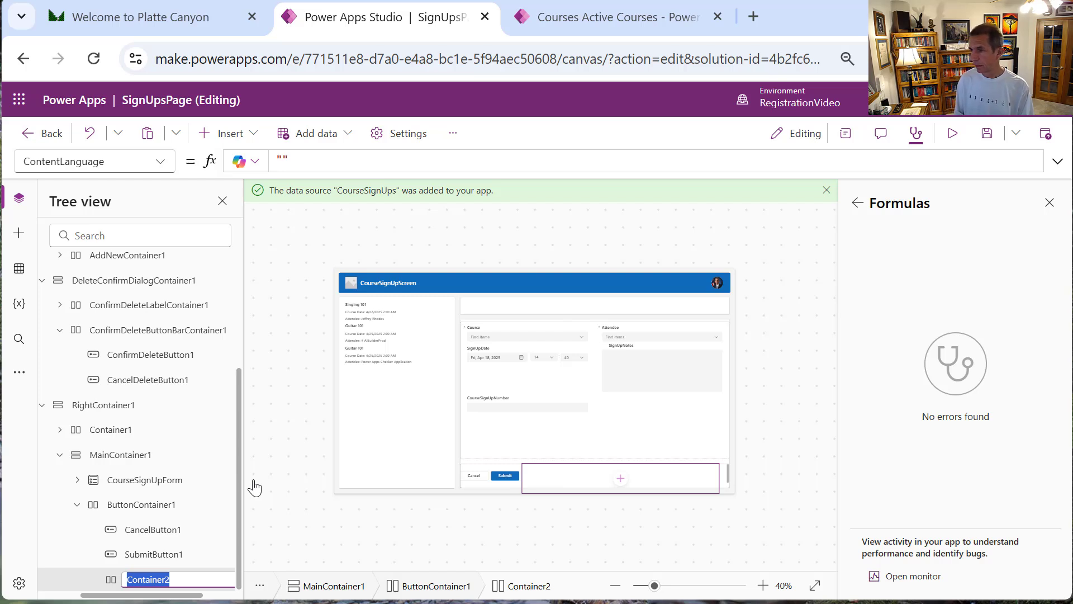
text(Nu)
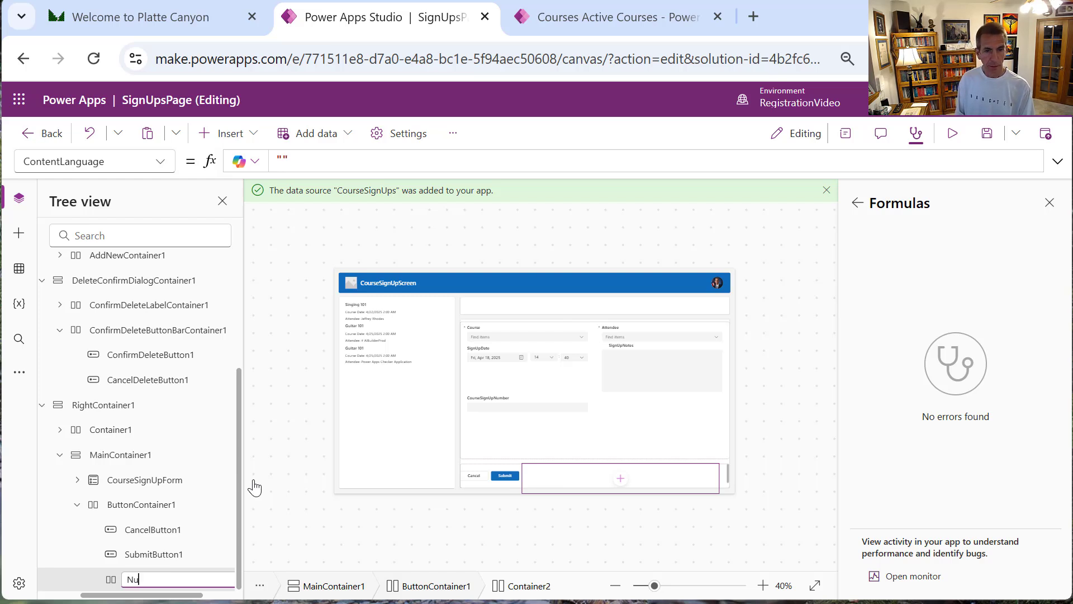
text(mberOfAttendees)
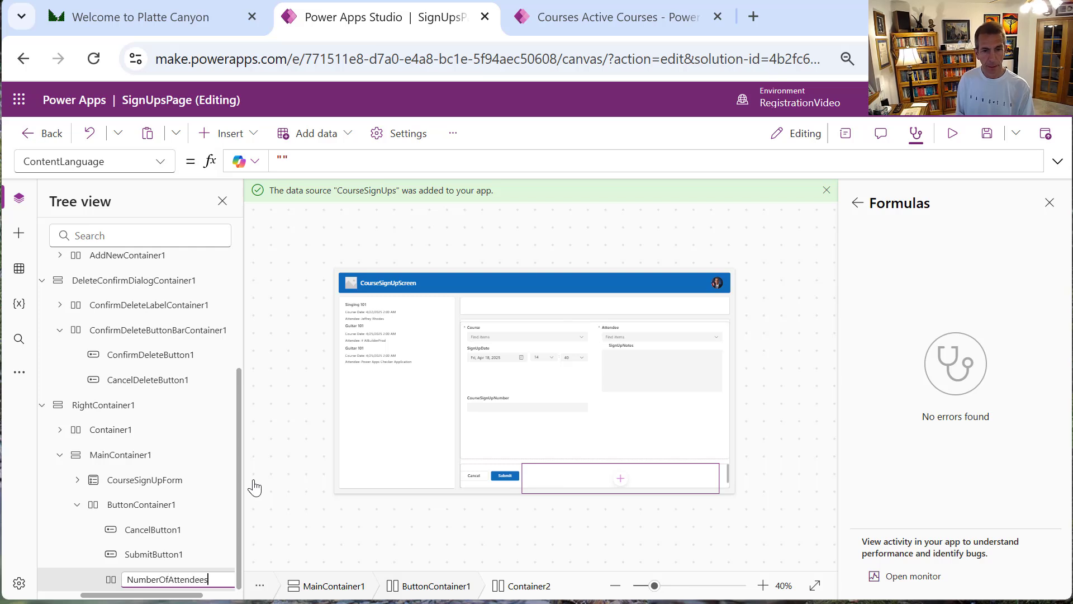
text(Container)
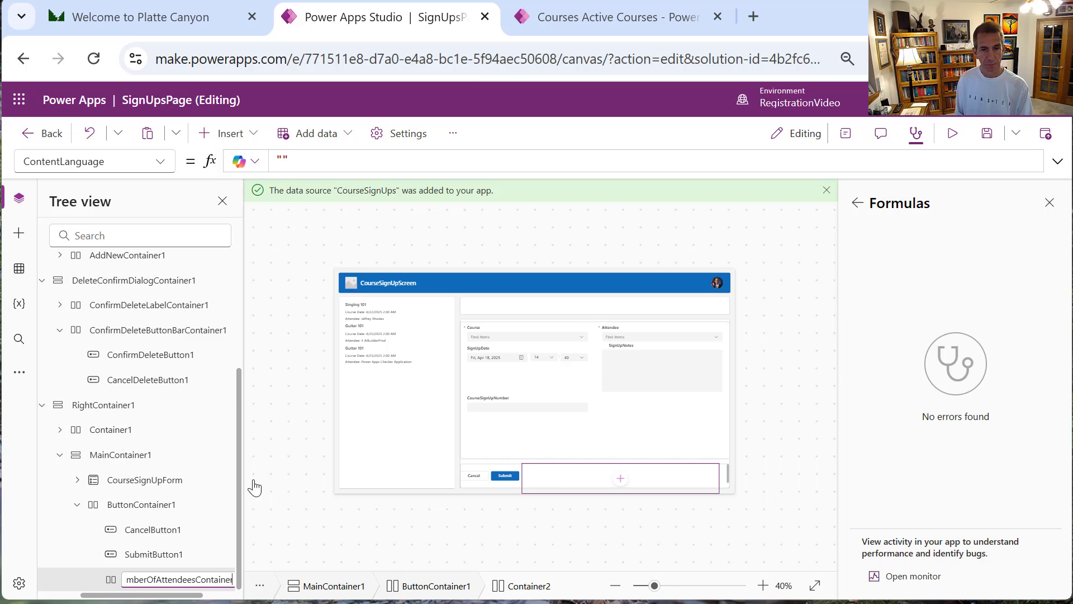
key(Return)
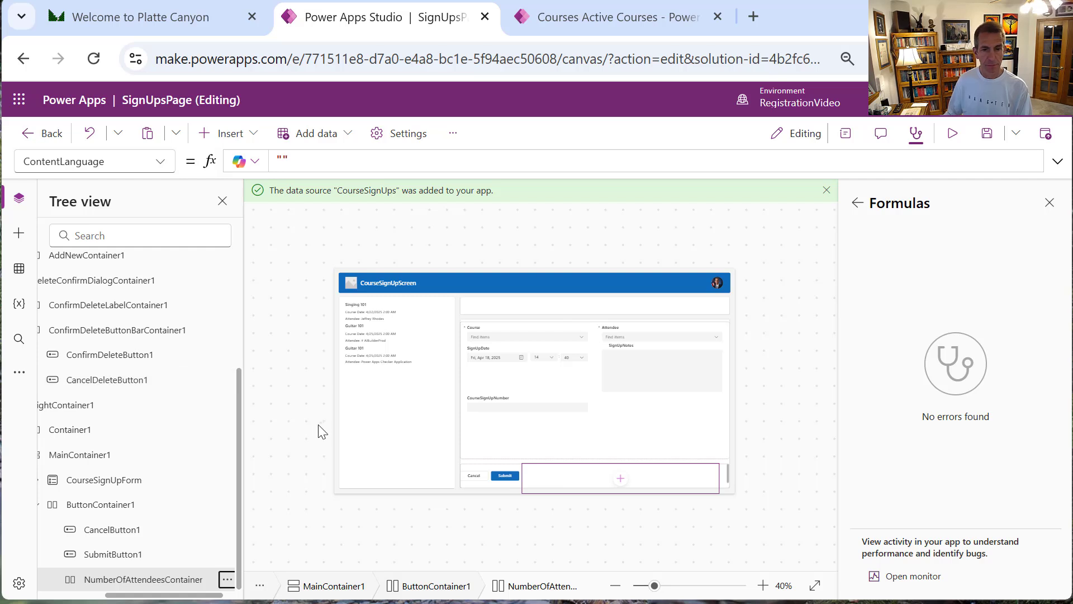
Reorder NumberOfAttendeesContainer to the start of ButtonContainer1, ahead of the Cancel and Submit buttons, and close the Formulas checker
scroll(146, 531, up, 1)
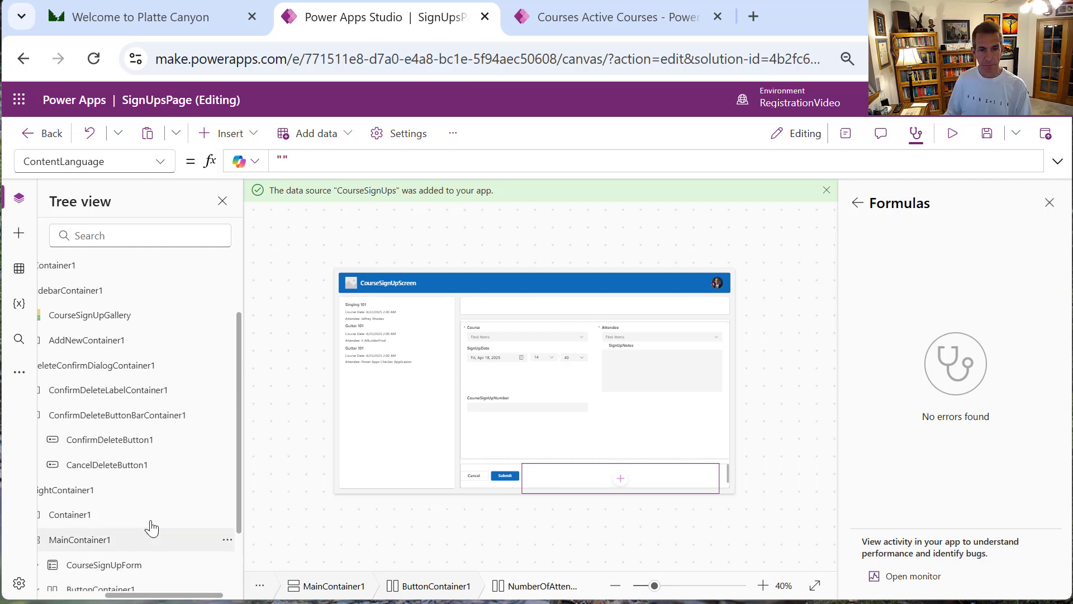
scroll(154, 536, down, 1)
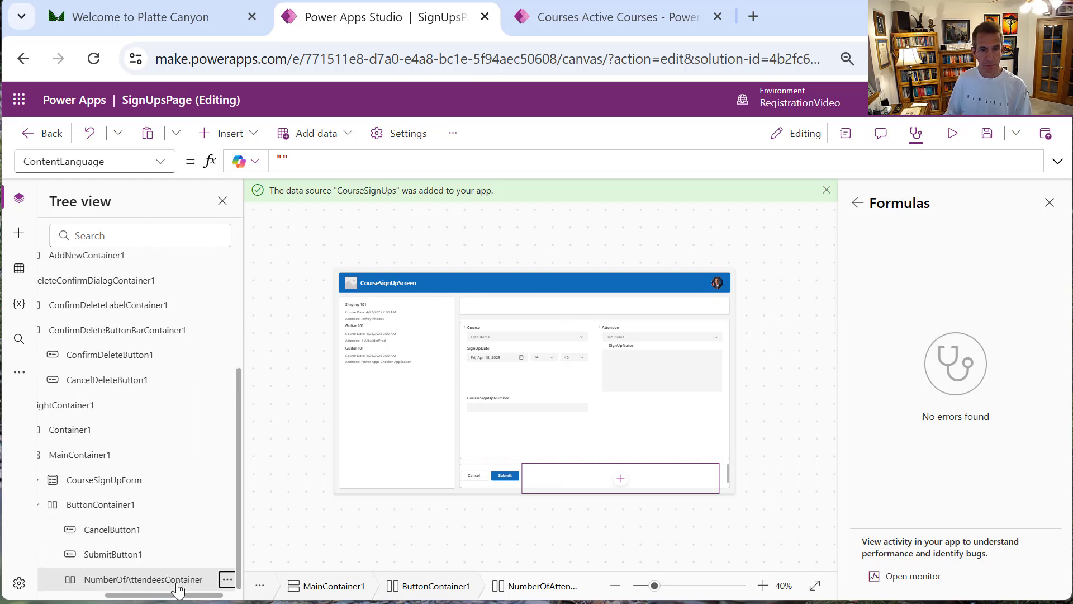
click(227, 580)
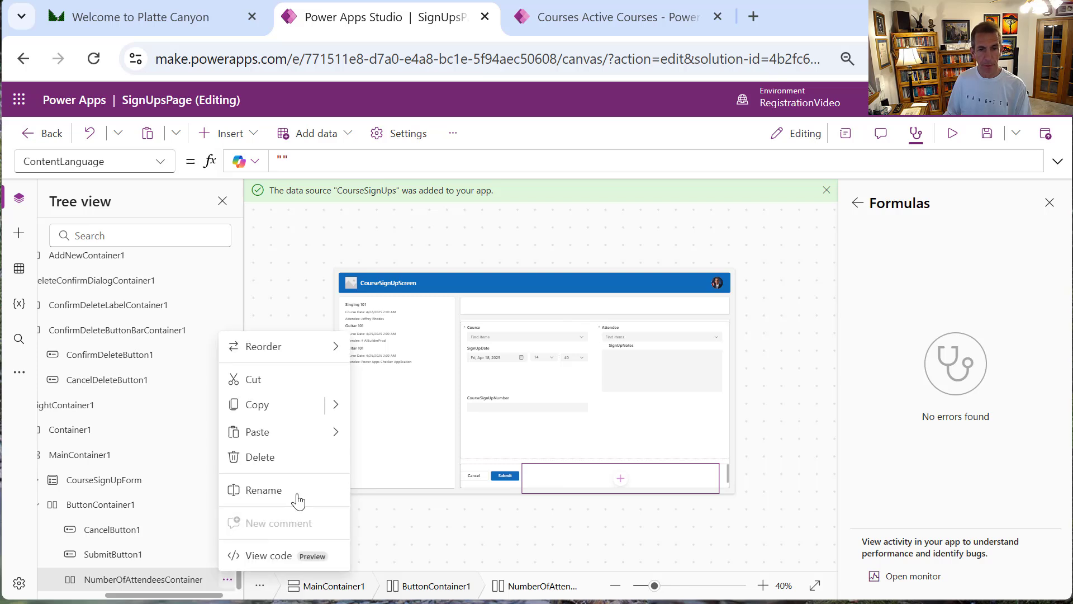
click(339, 351)
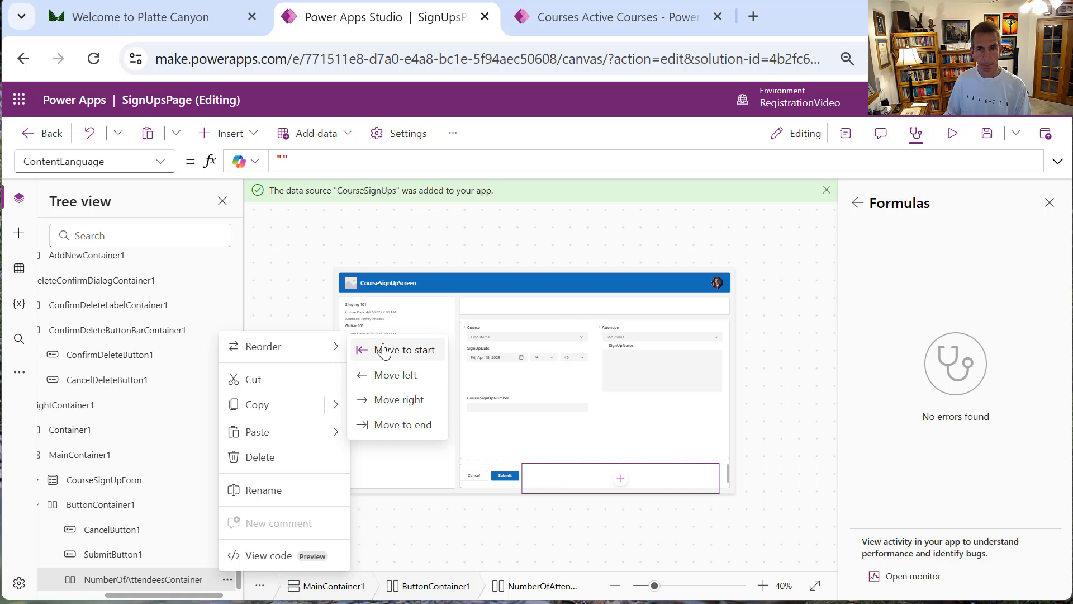
click(383, 351)
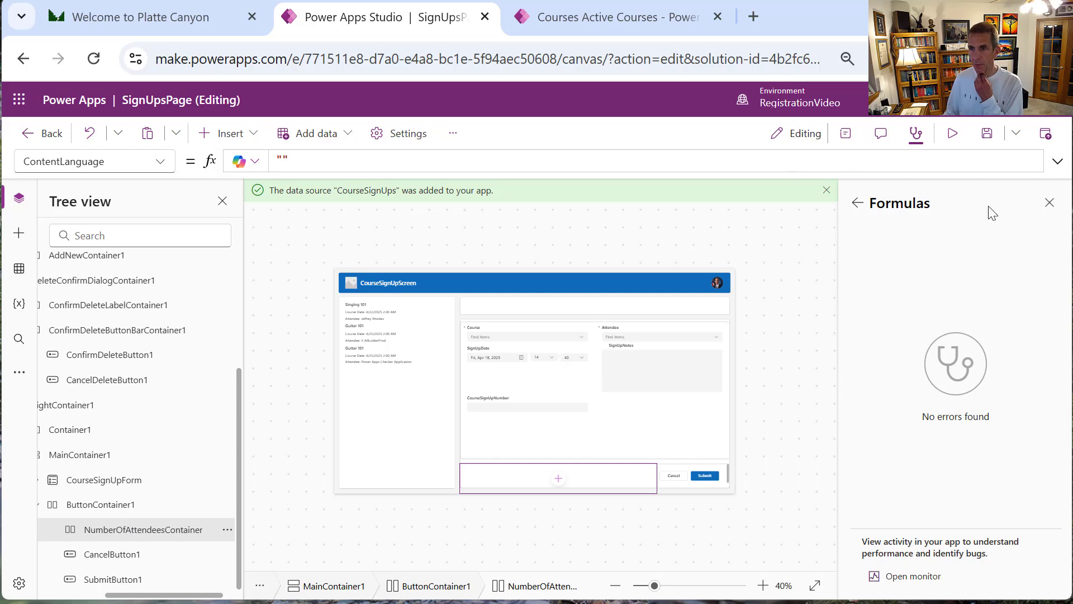
click(1049, 205)
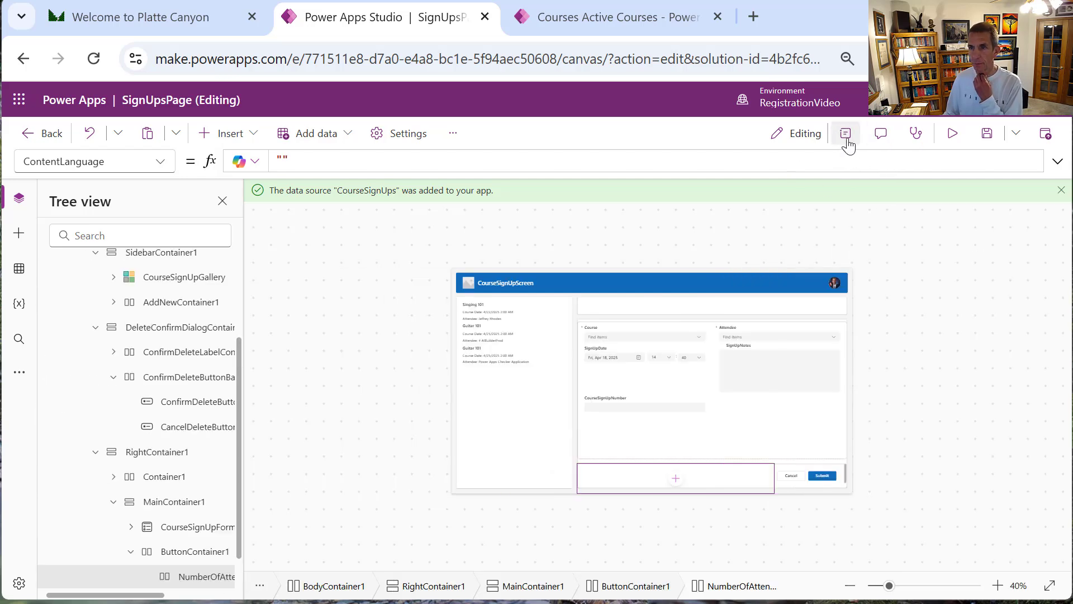
Set the drop shadow of NumberOfAttendeesContainer to None in its display properties
click(845, 134)
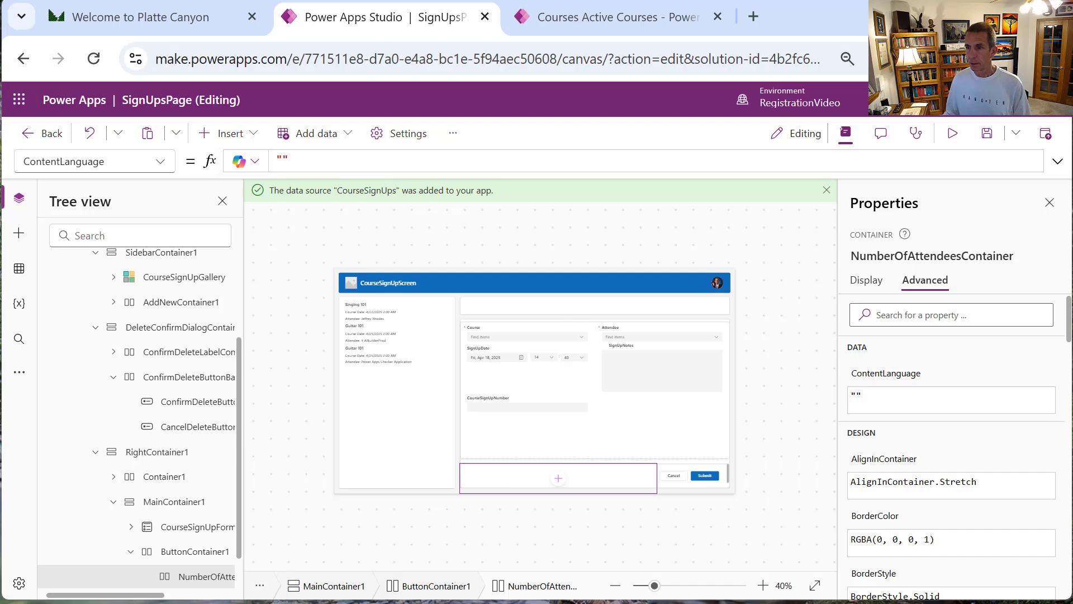
drag(1069, 333, 870, 299)
click(866, 280)
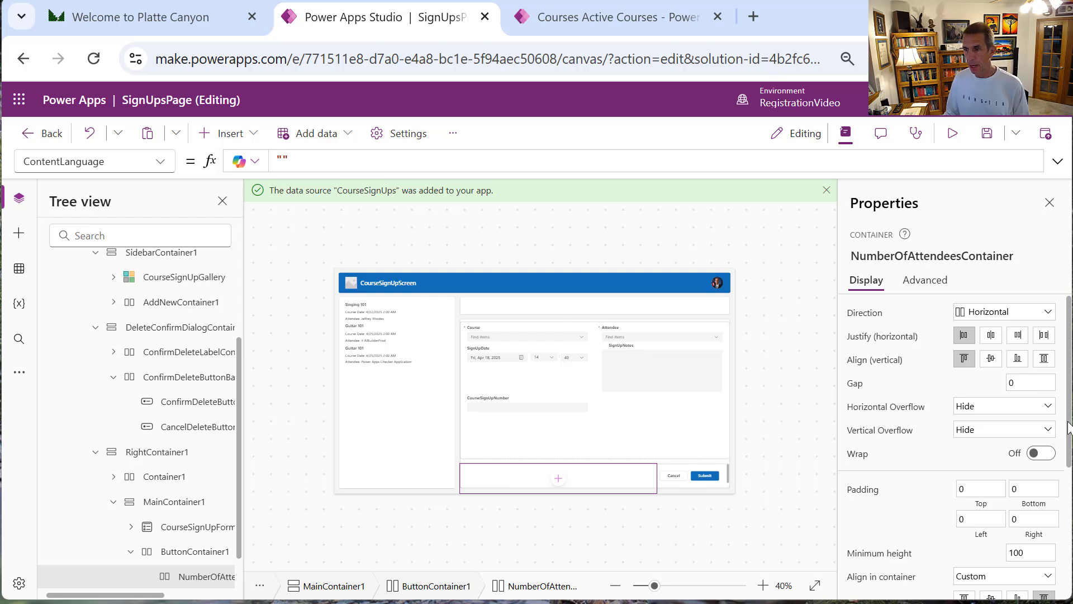
drag(1069, 428, 1045, 550)
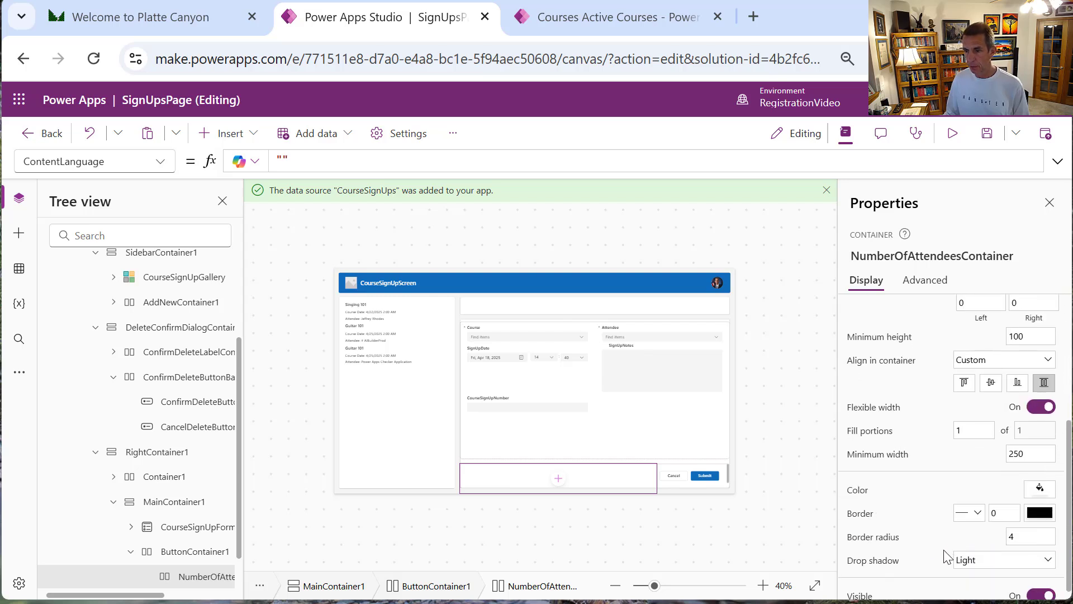
click(971, 559)
click(975, 433)
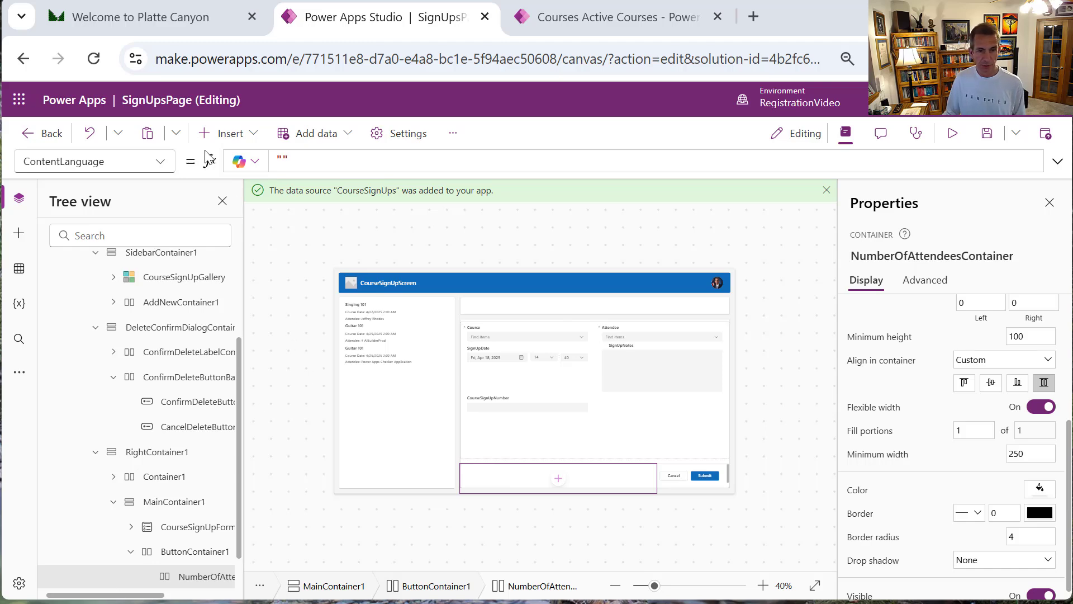
Insert a text control inside NumberOfAttendeesContainer and set its text to "Number of Attendees: "
click(254, 135)
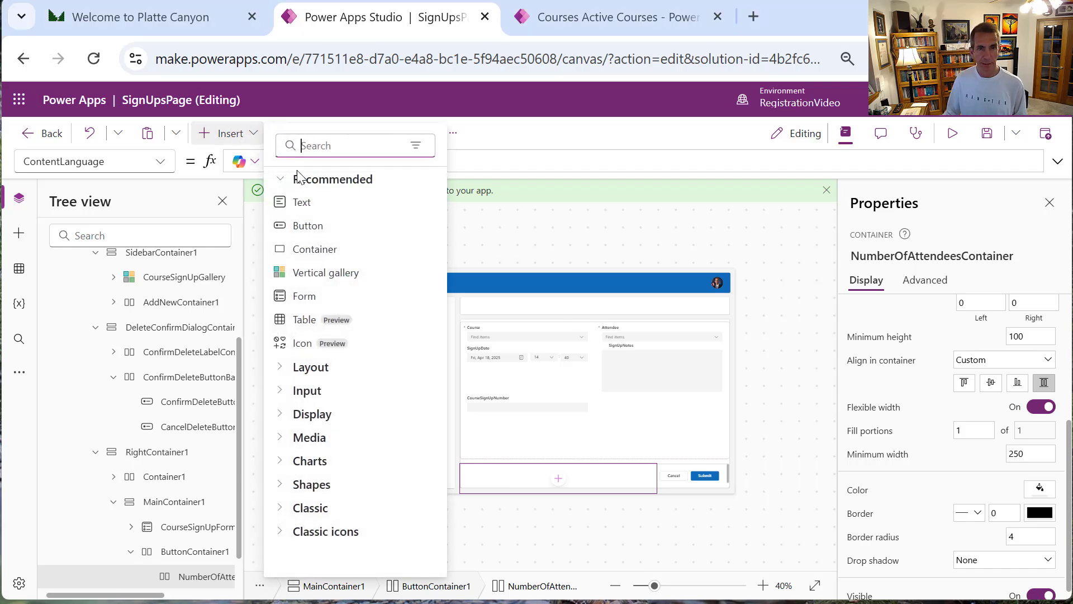
click(313, 206)
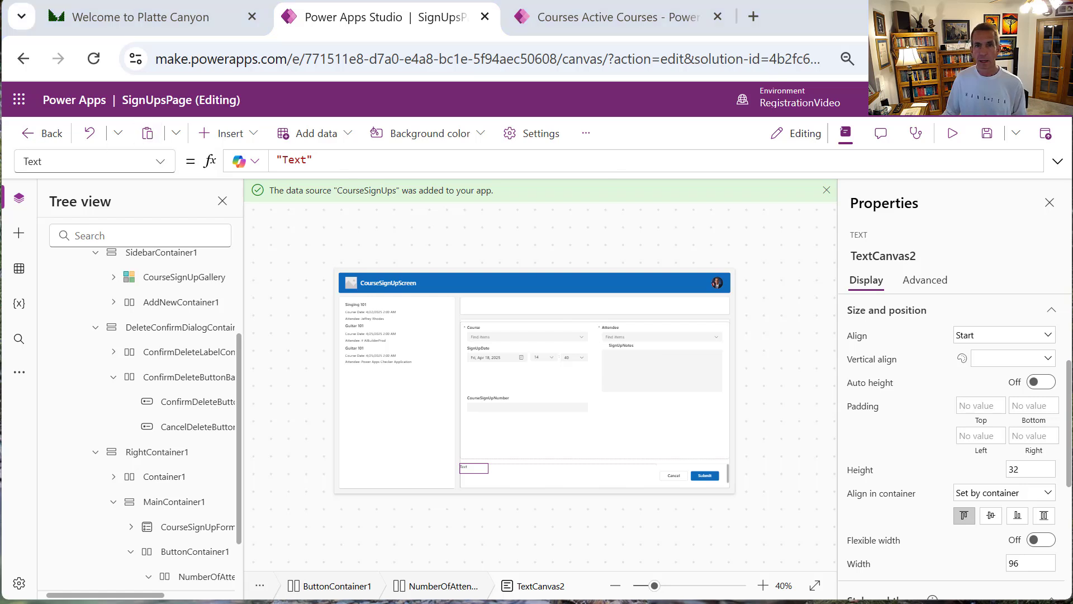
click(342, 165)
drag(342, 165, 284, 160)
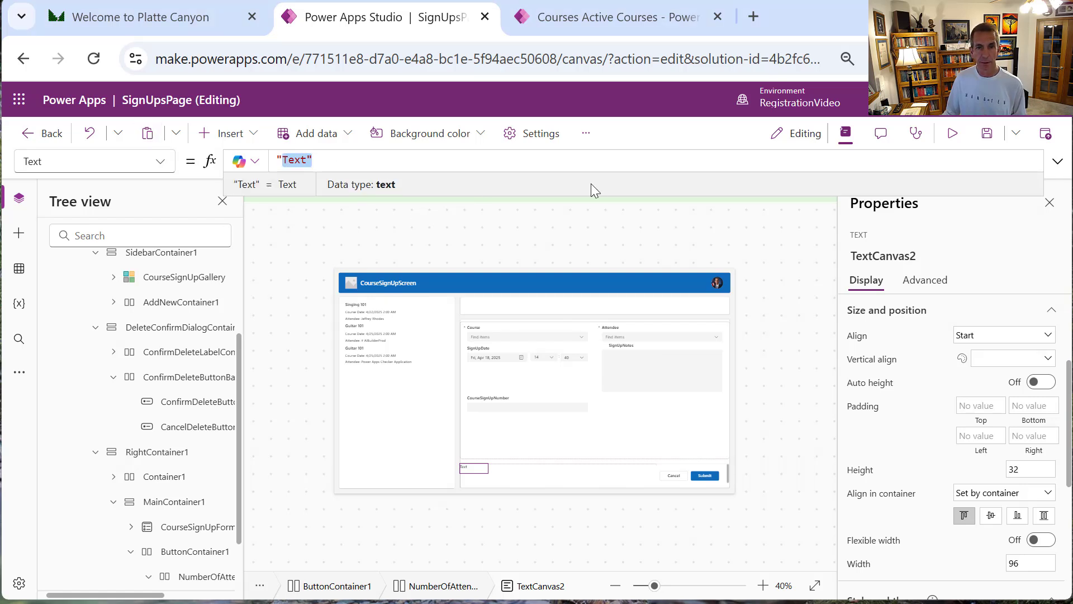
text(Number o)
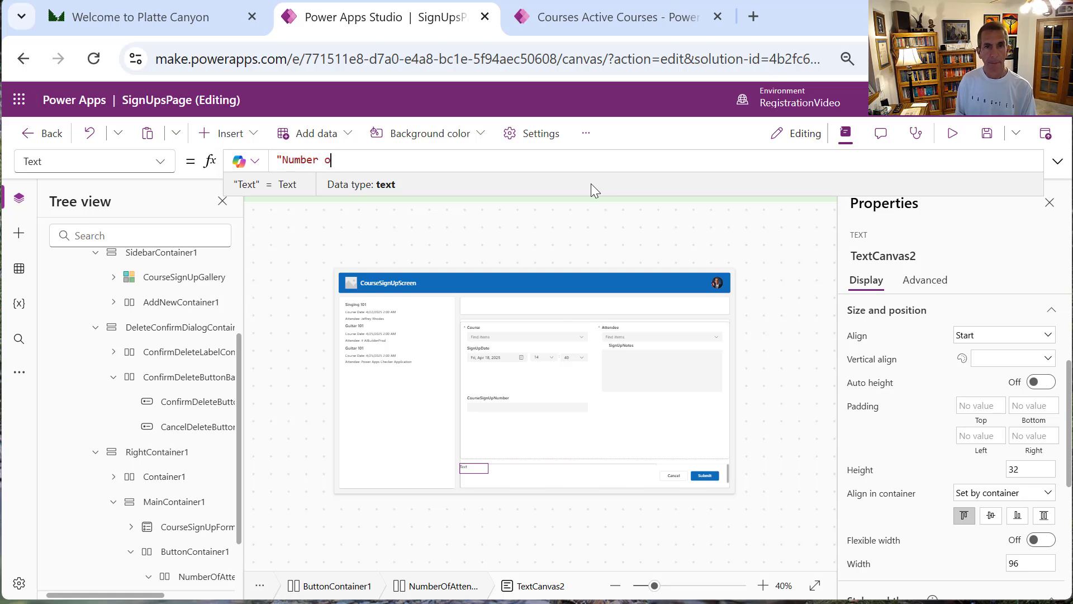
text(f Attendee)
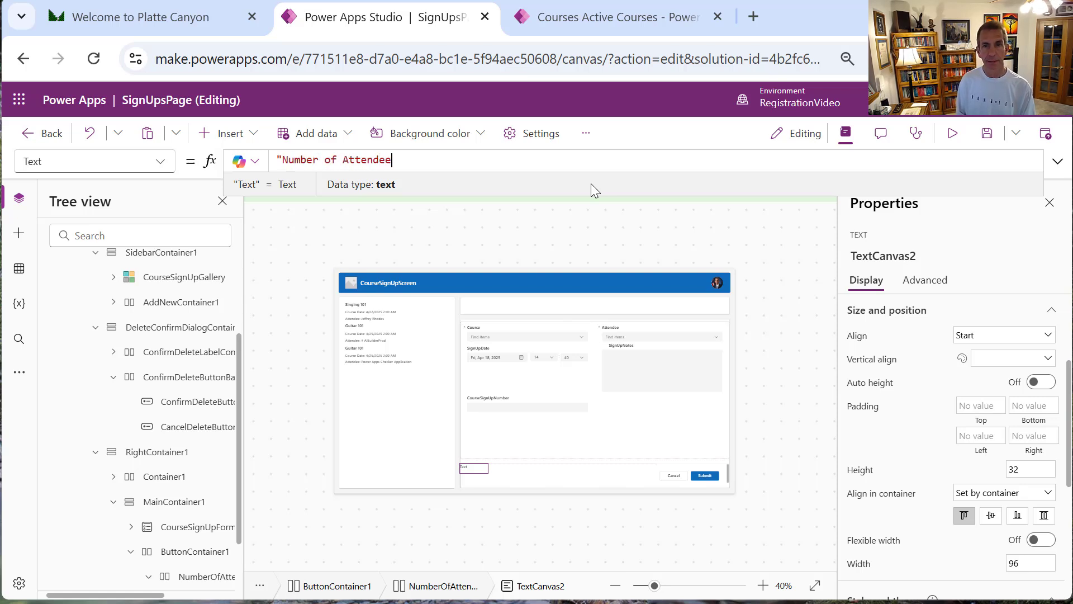
text(s:)
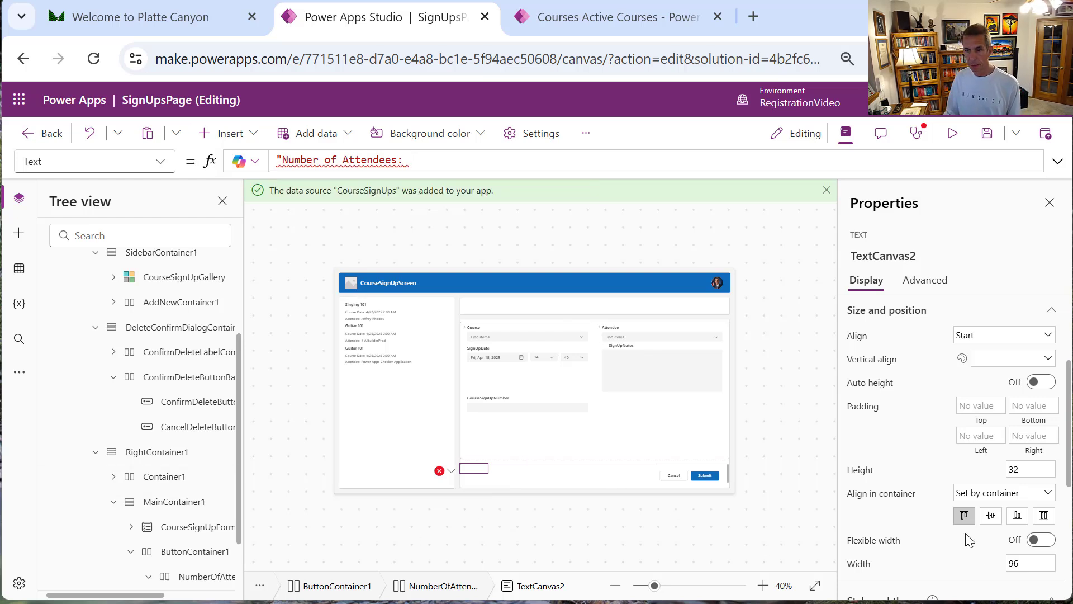
click(1033, 565)
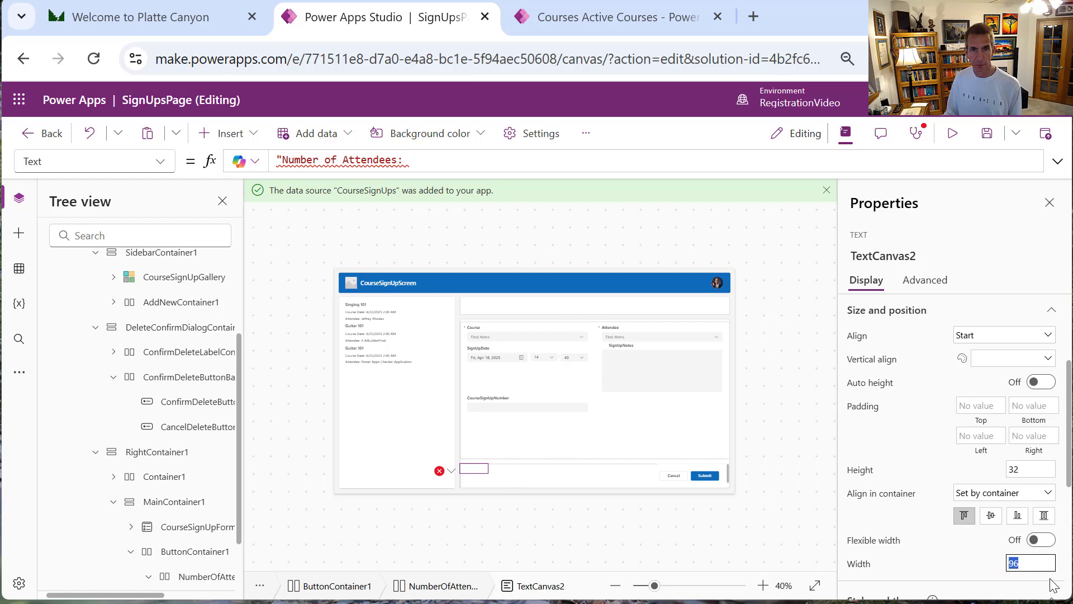
click(465, 154)
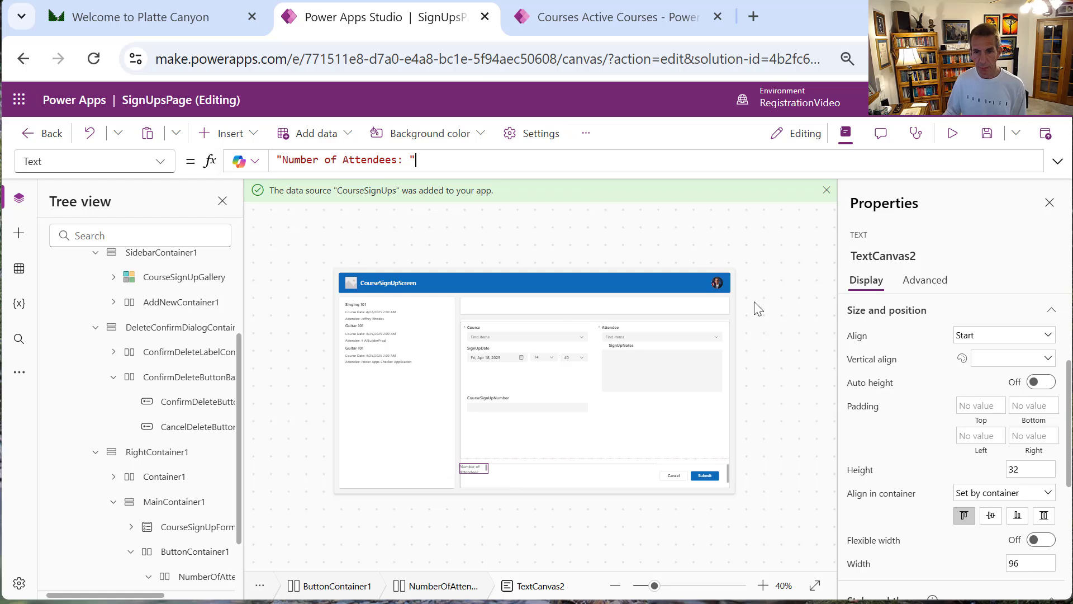
Set the width of the "Number of Attendees" text label to 160
click(1054, 563)
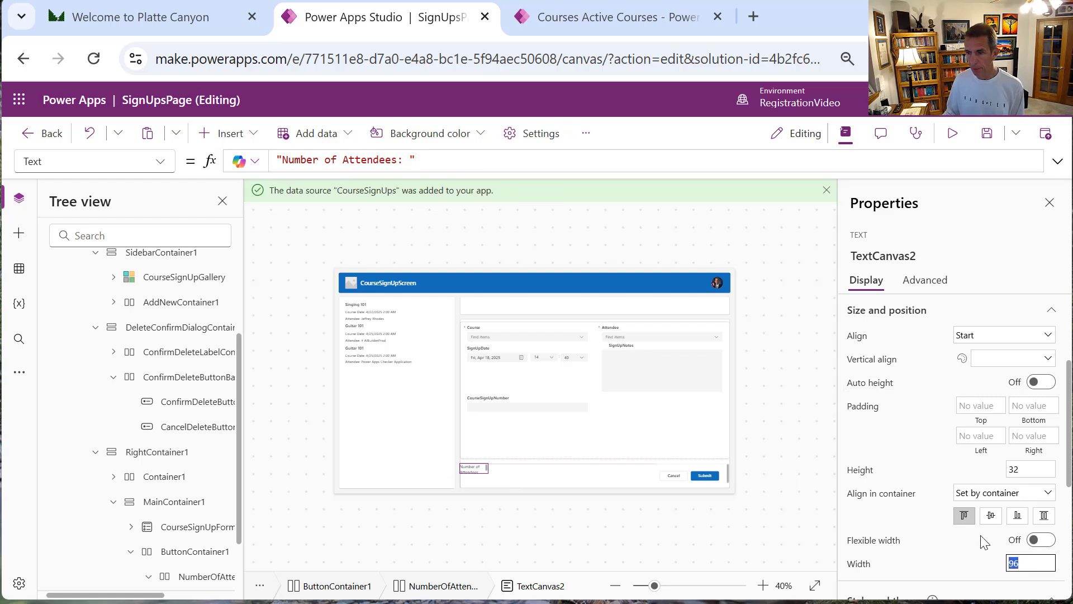
text(1)
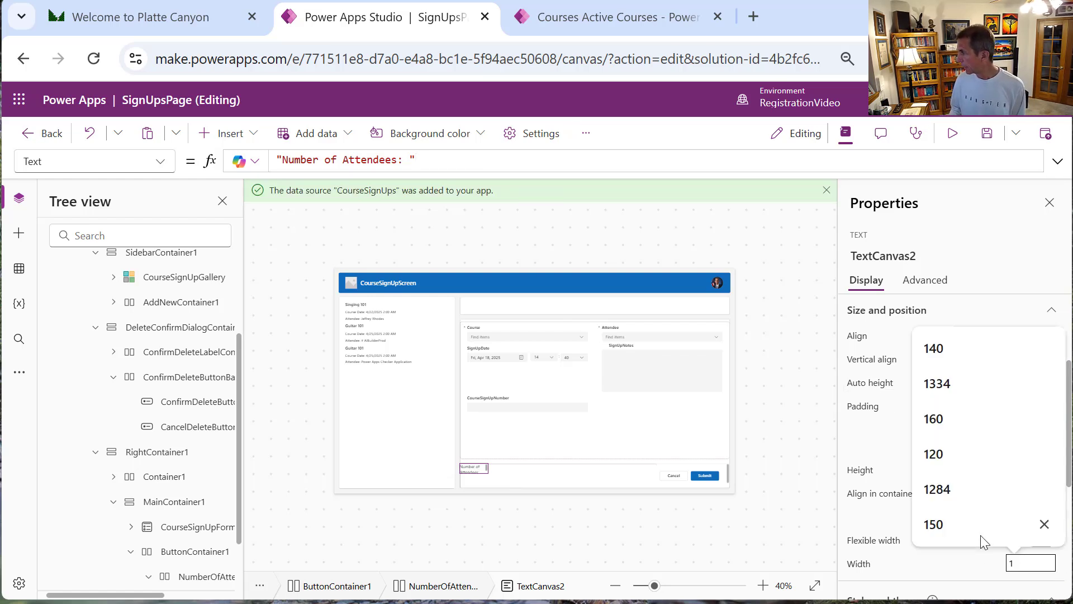
text(60)
key(Return)
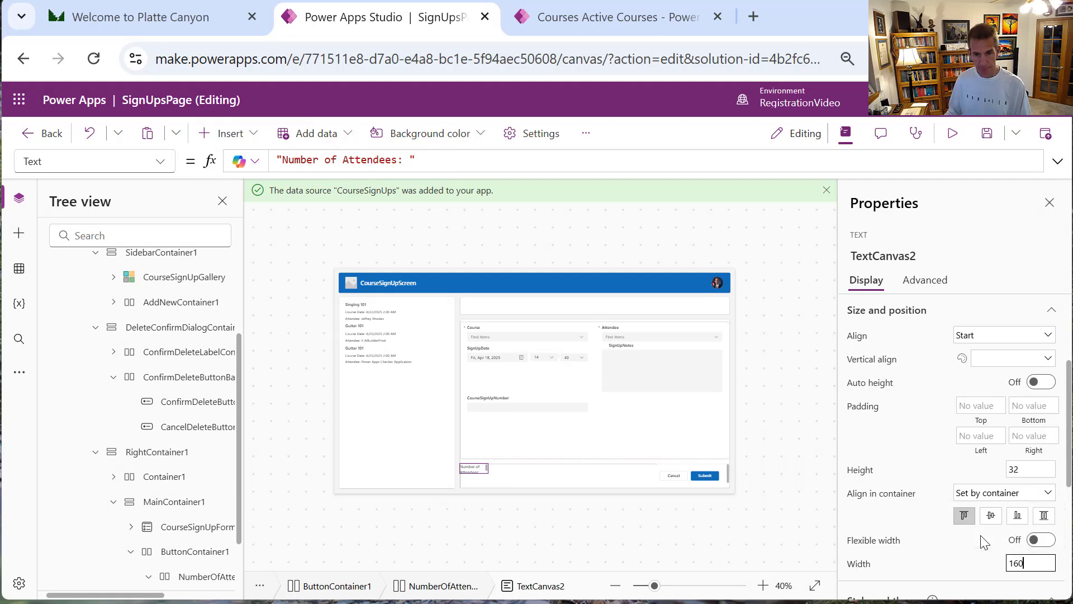
key(Tab)
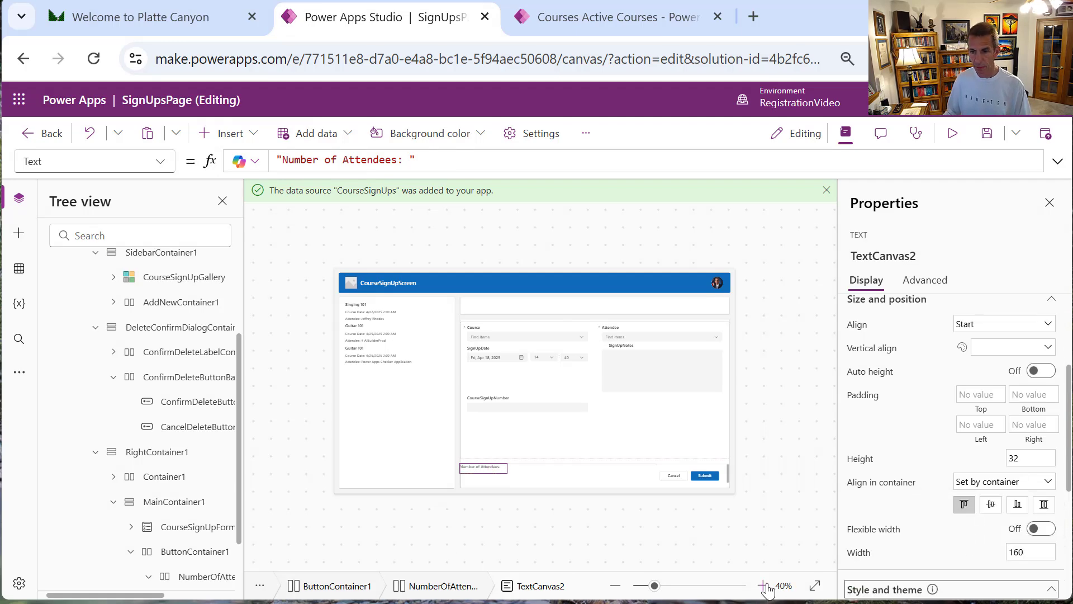
Insert a second text control inside NumberOfAttendeesContainer, beside the "Number of Attendees" label
click(764, 585)
click(763, 585)
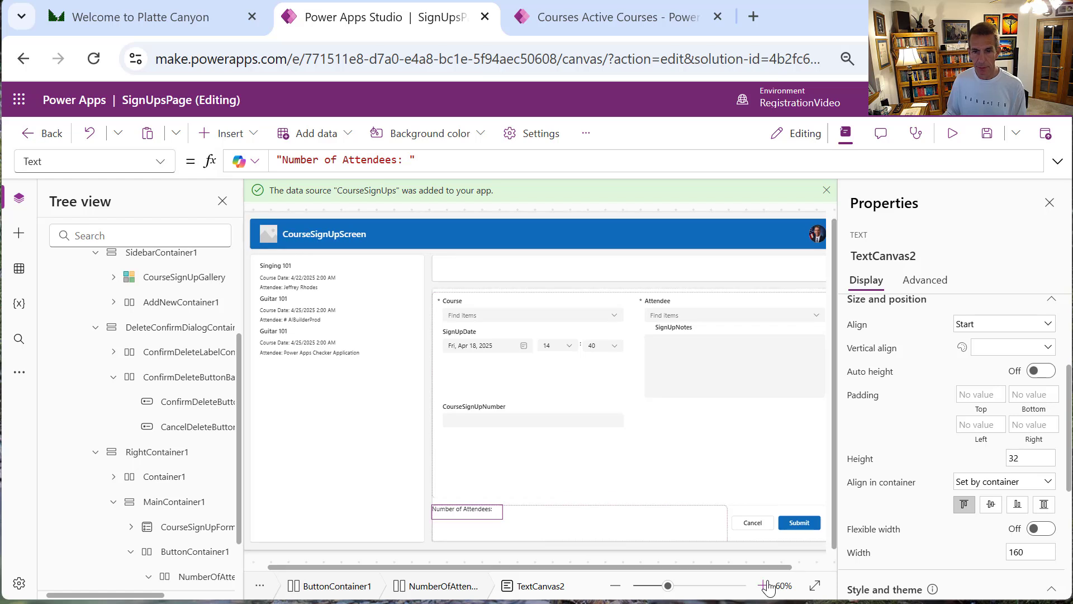
click(208, 560)
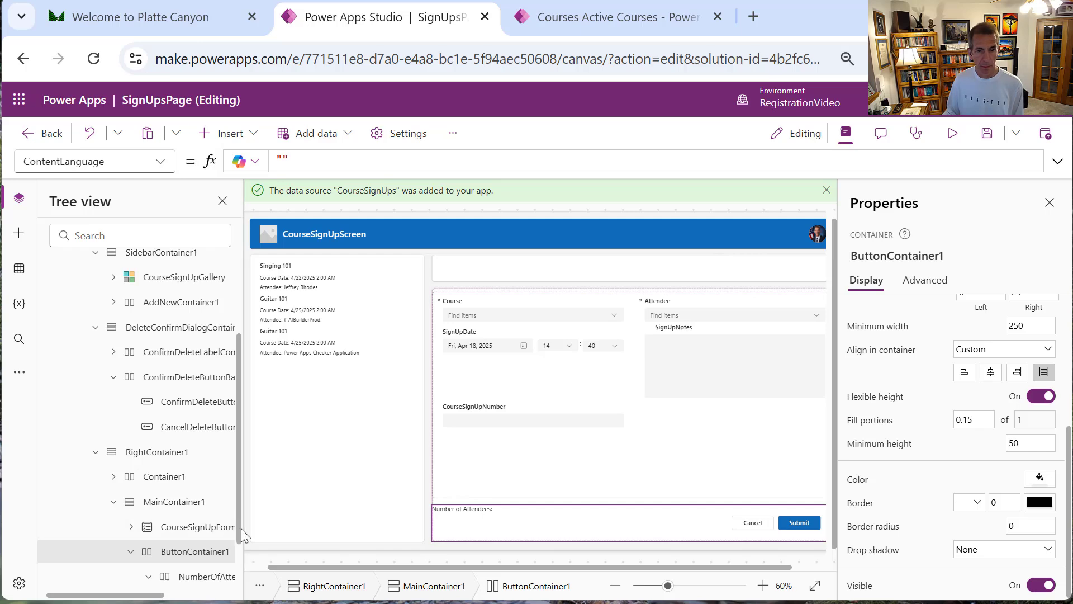
drag(240, 529, 237, 559)
click(223, 549)
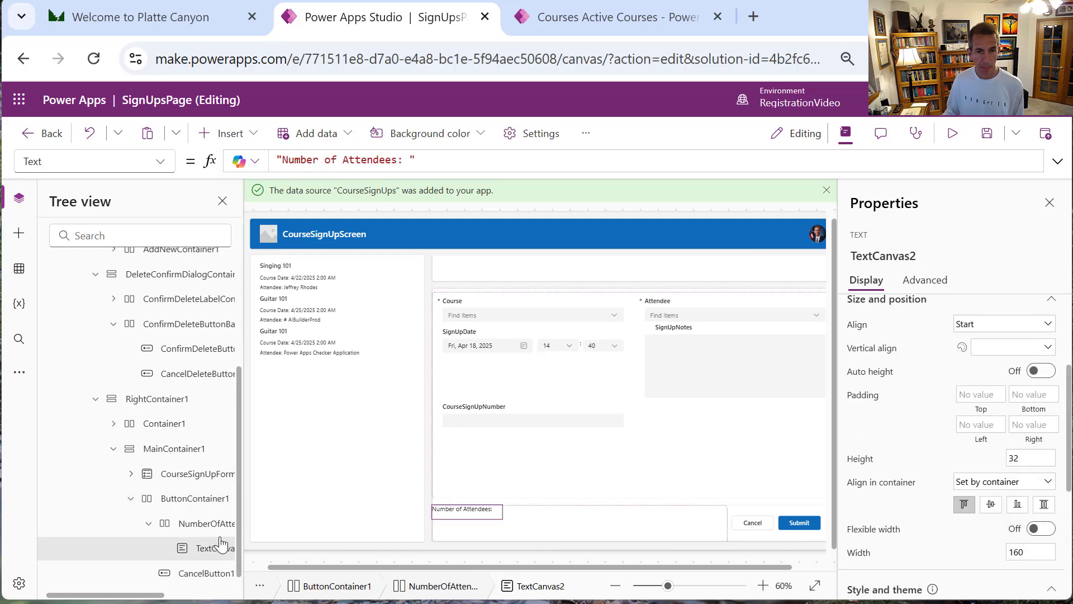
click(221, 530)
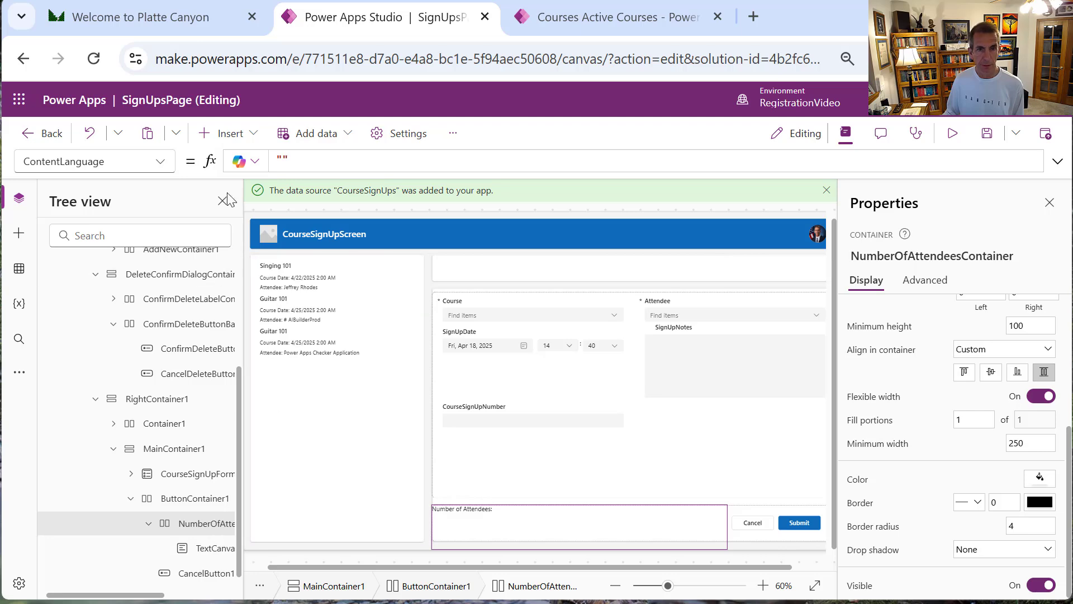
click(250, 137)
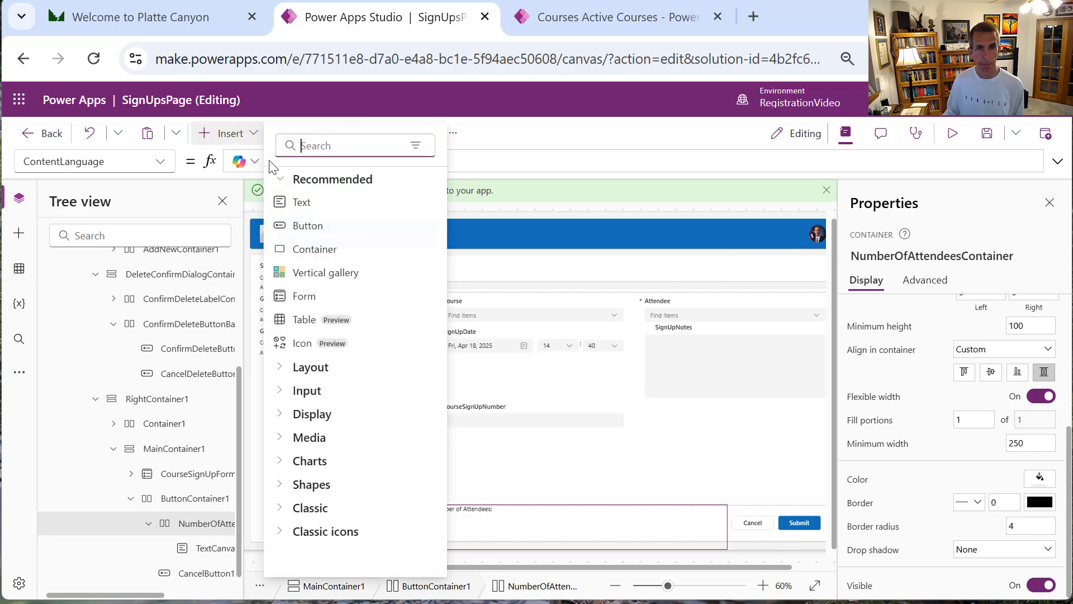
click(312, 196)
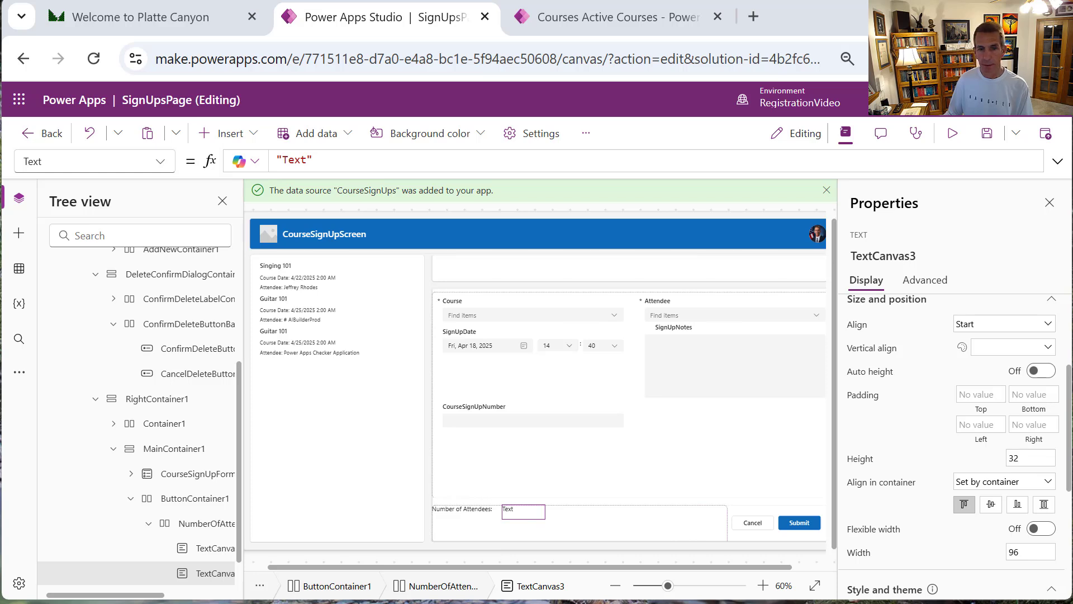
Rename the second text control in NumberOfAttendeesContainer as NumberOfAttendeesBox
right_click(214, 572)
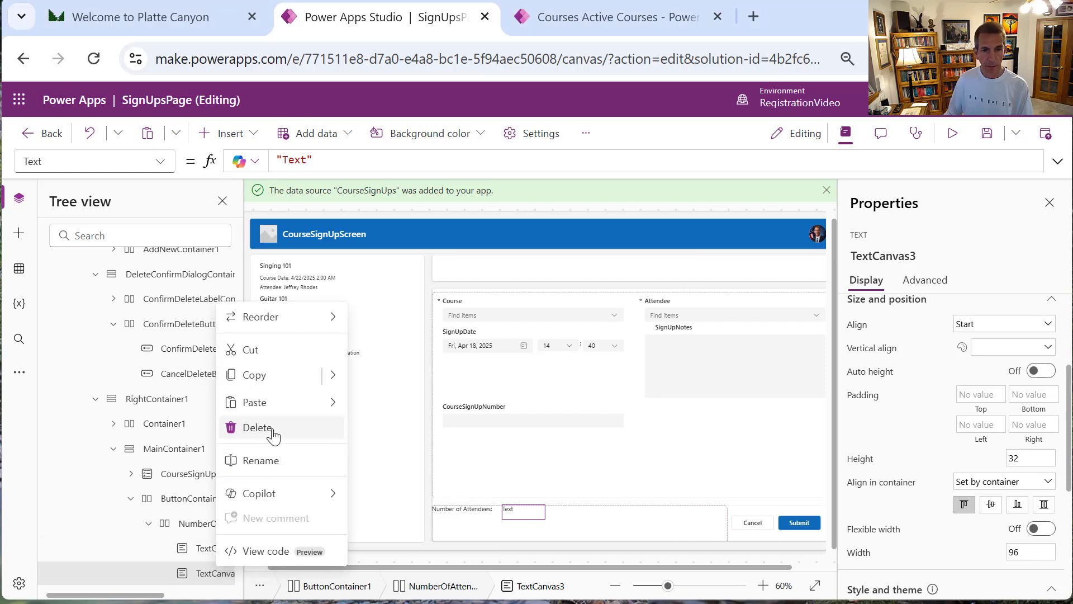
click(274, 461)
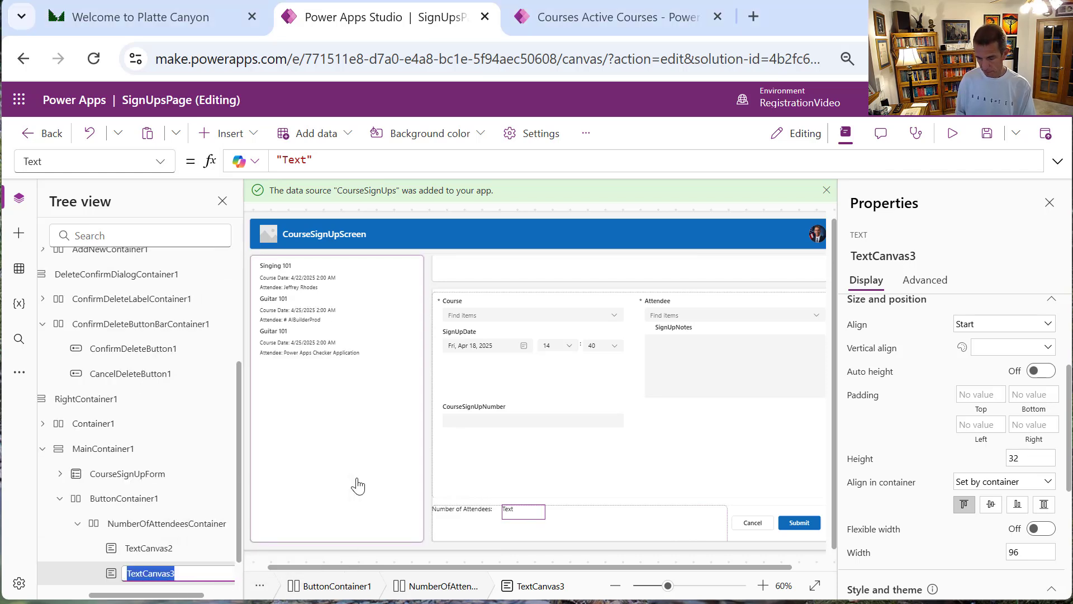
text(Num)
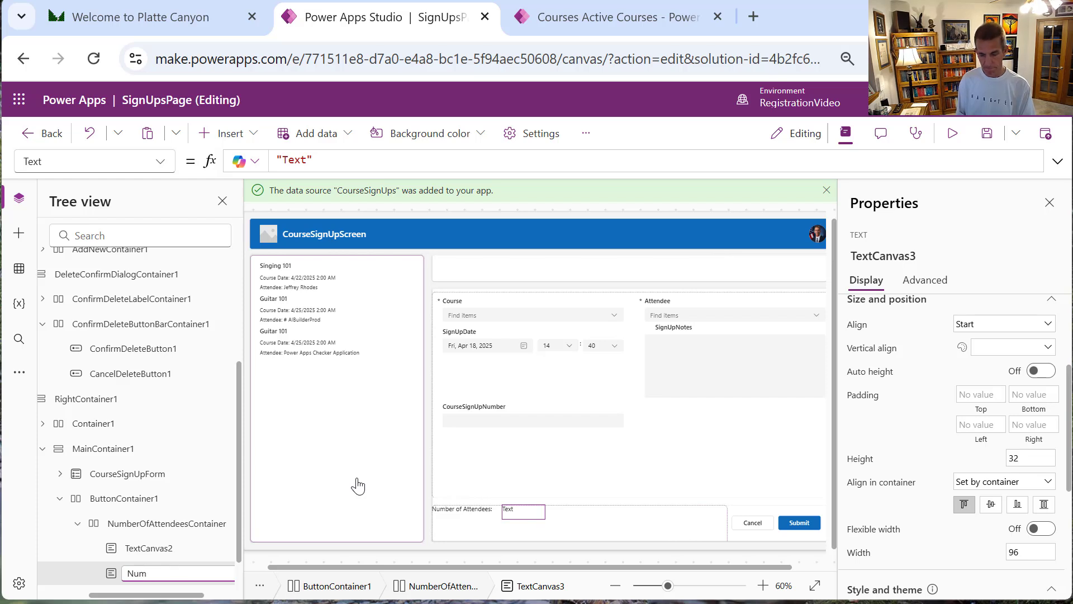
text(berOfA)
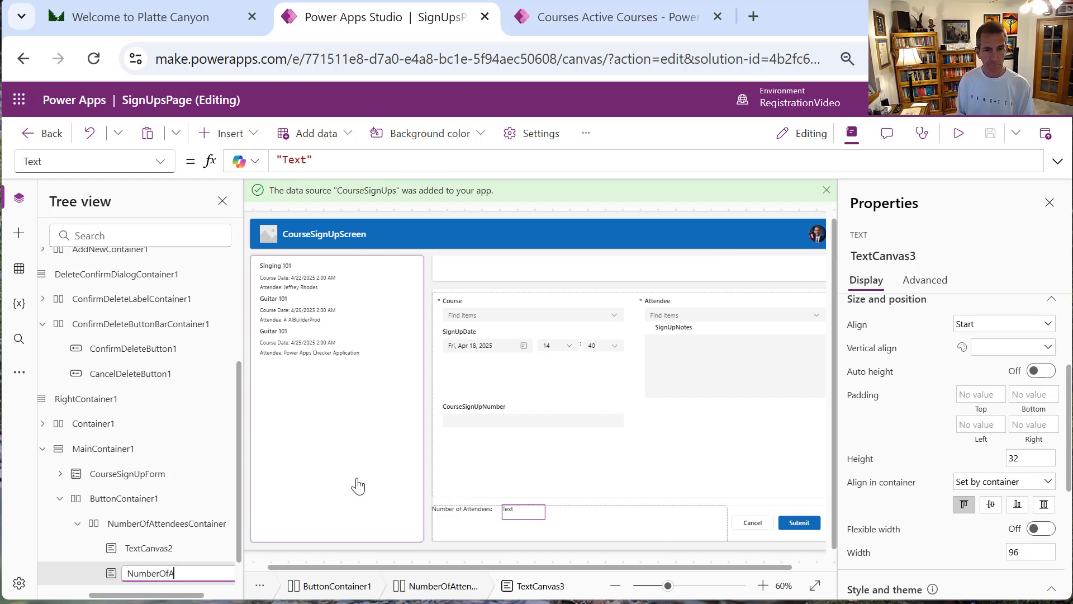
text(ttendeesBox)
key(Return)
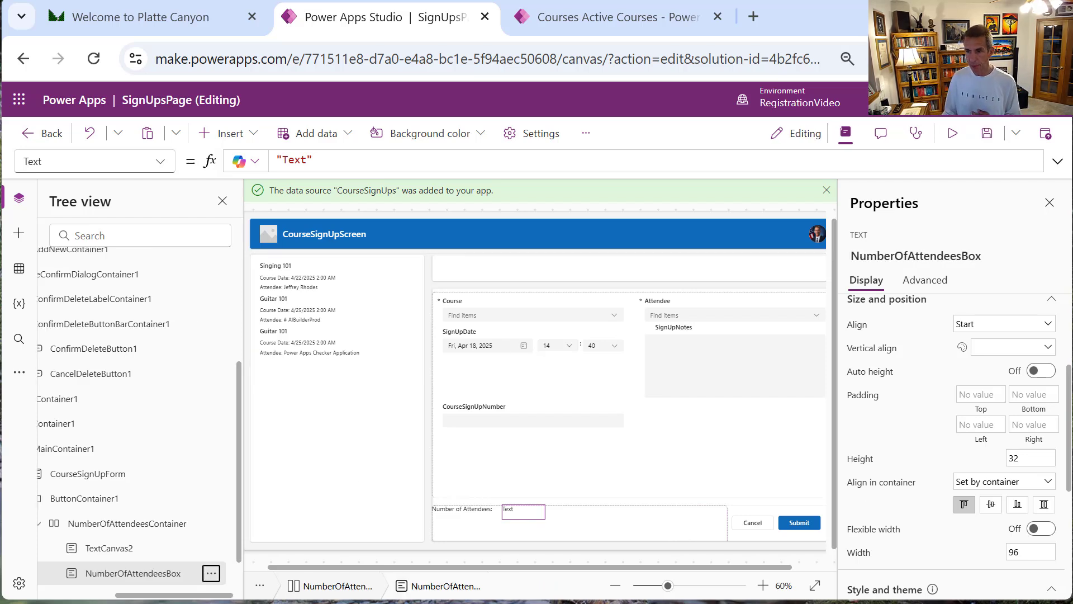
Set the width of NumberOfAttendeesBox to 50
scroll(1069, 480, down, 3)
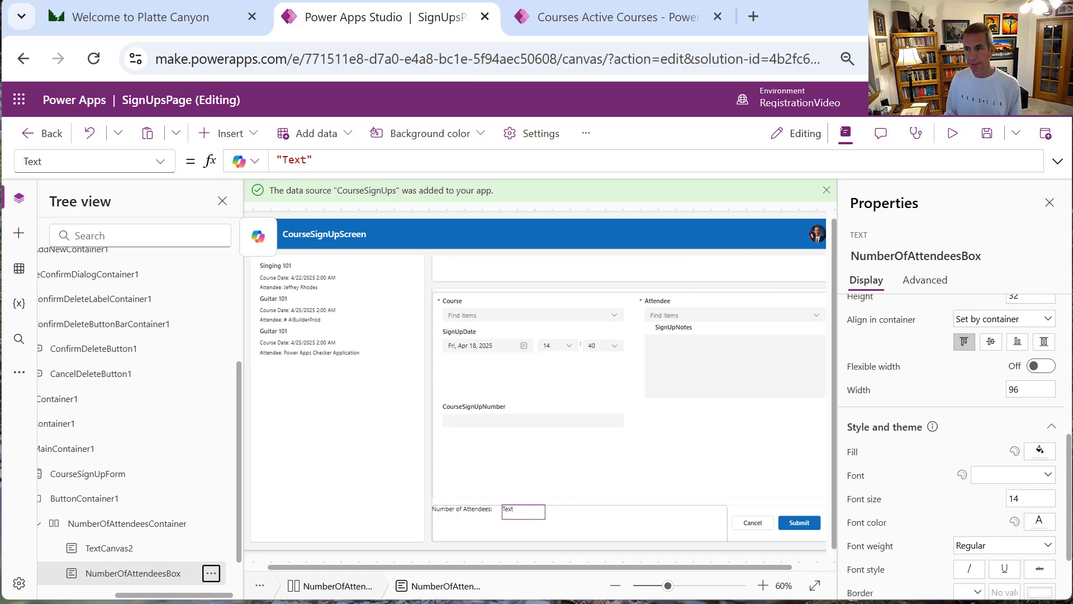
scroll(955, 447, up, 1)
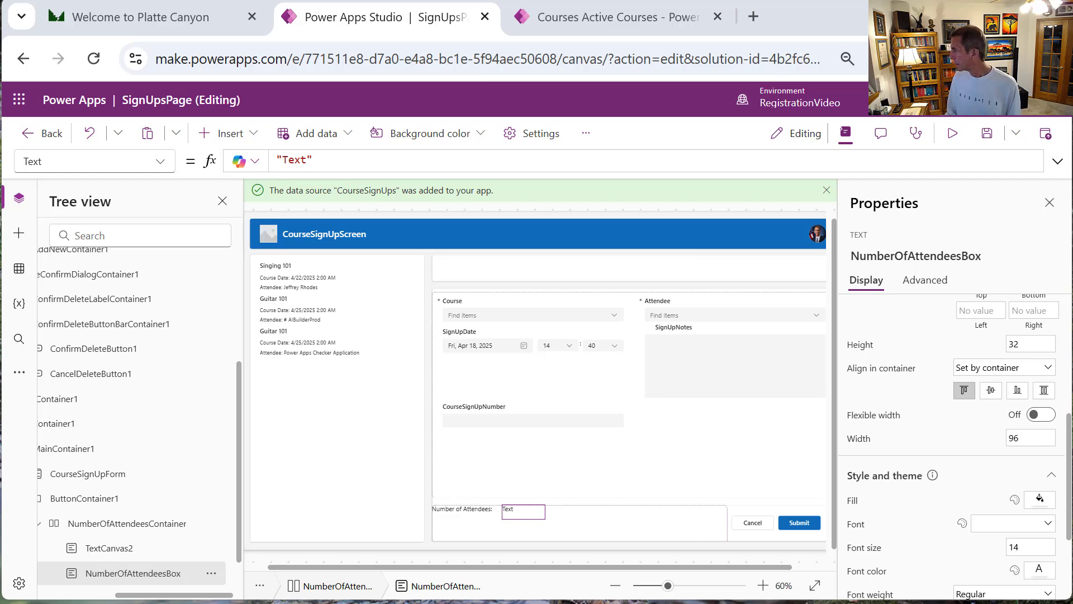
click(1038, 438)
text(50)
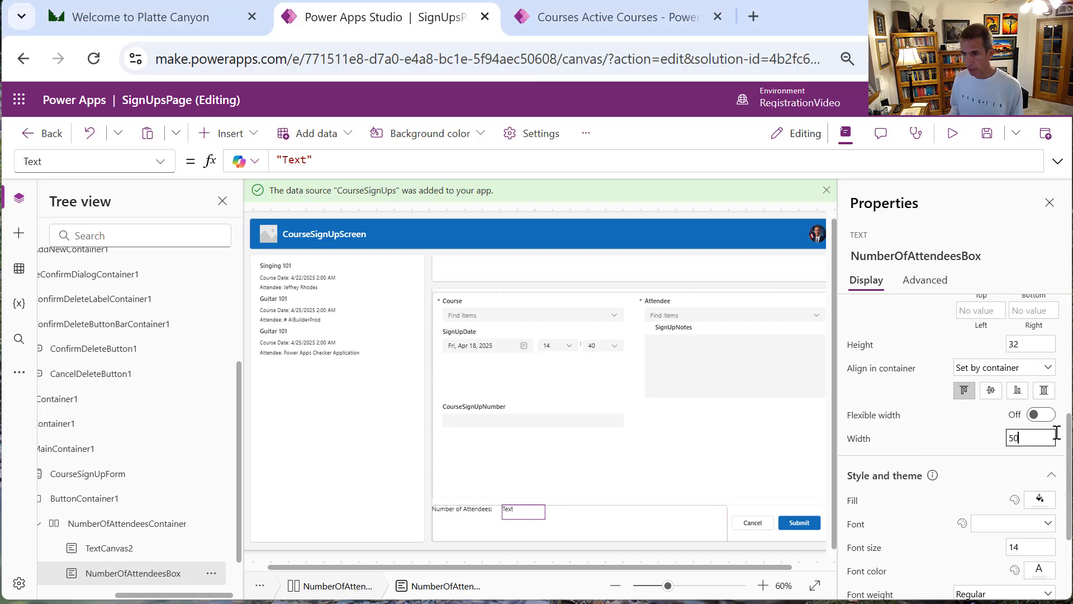
key(Tab)
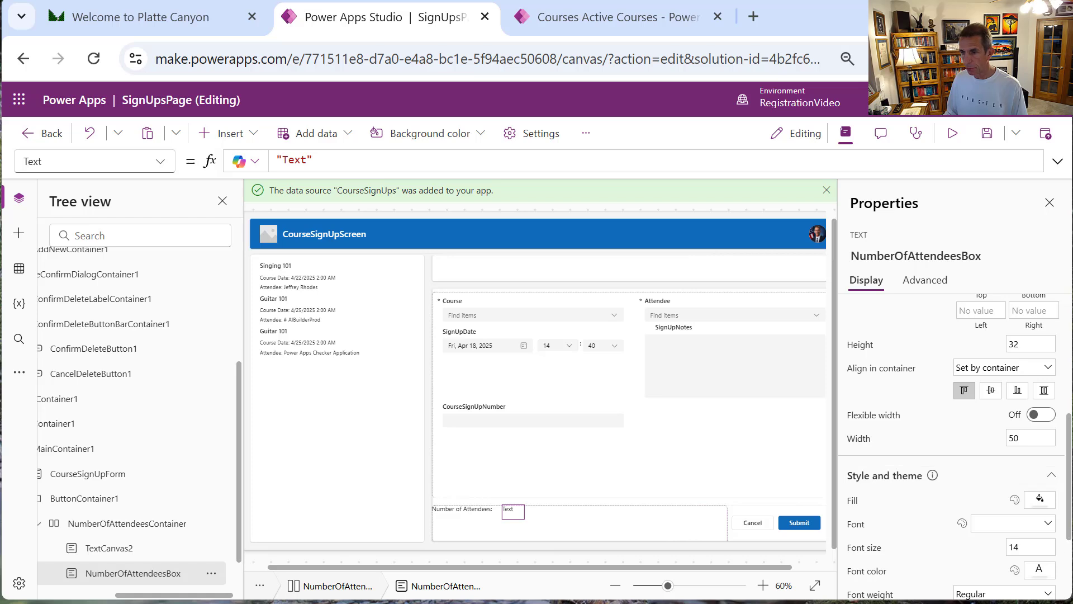
Set the font weight of NumberOfAttendeesBox to Bold
scroll(1065, 545, up, 1)
scroll(1072, 552, down, 5)
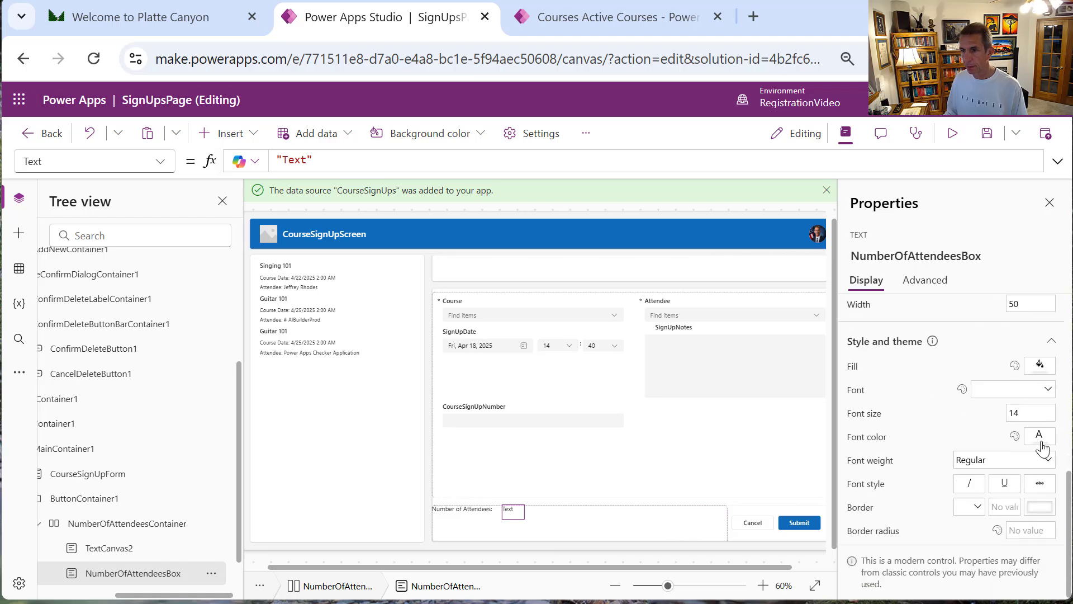
click(1018, 459)
click(970, 532)
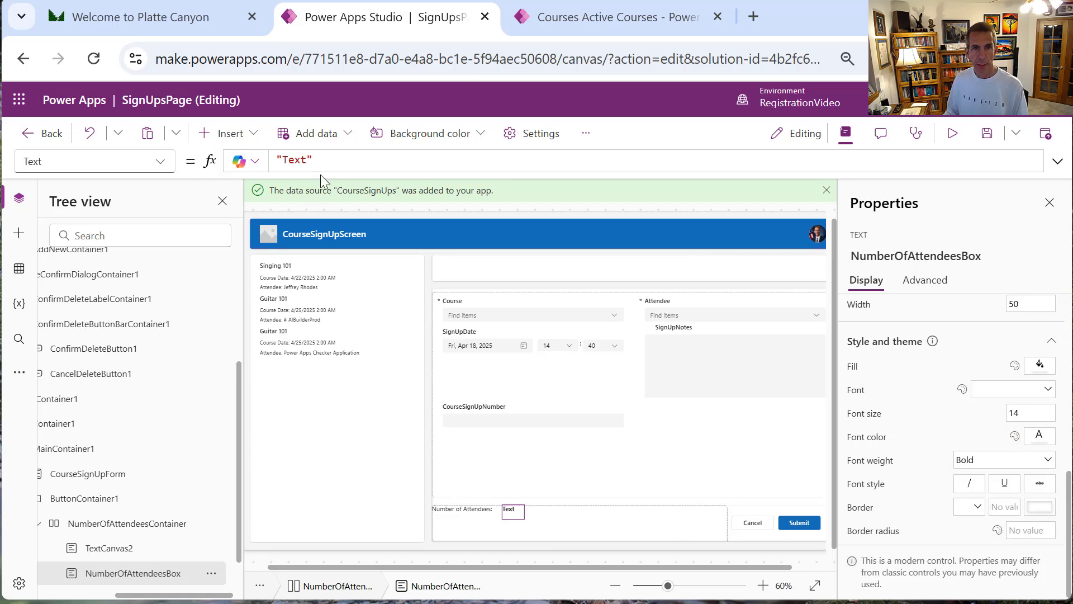
Replace the default text of NumberOfAttendeesBox with the start of a formula: Filter(CourseSignUps, Course.Course =
drag(321, 160, 236, 146)
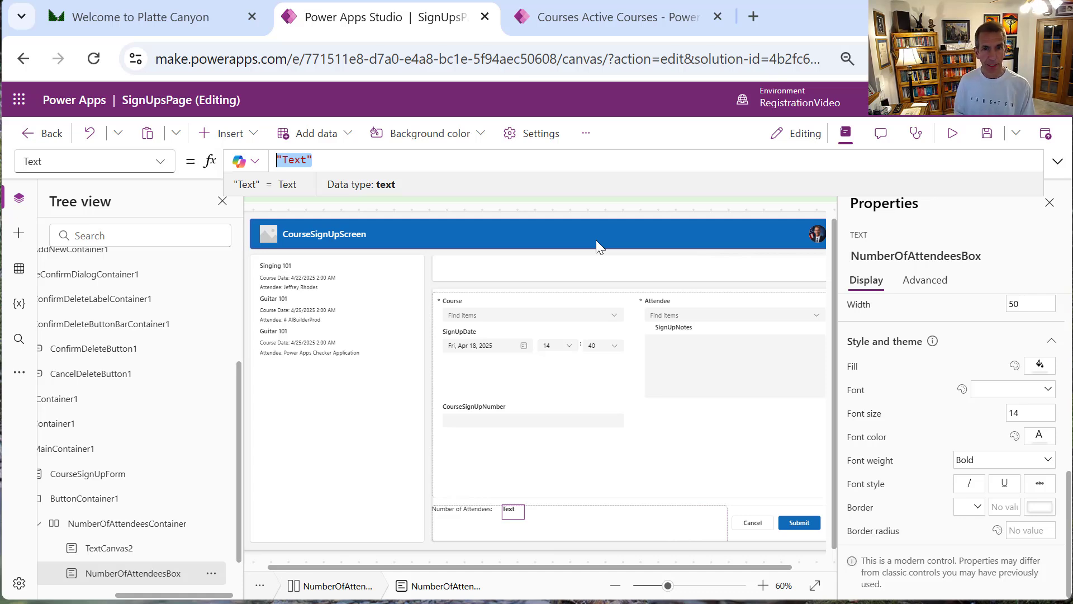
text(Filter)
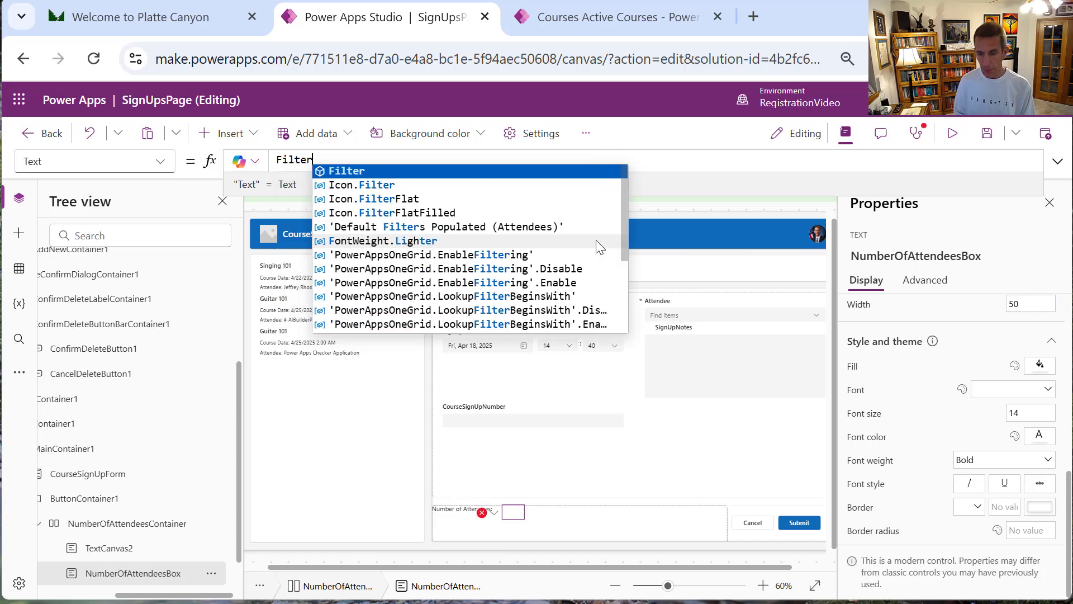
text(()
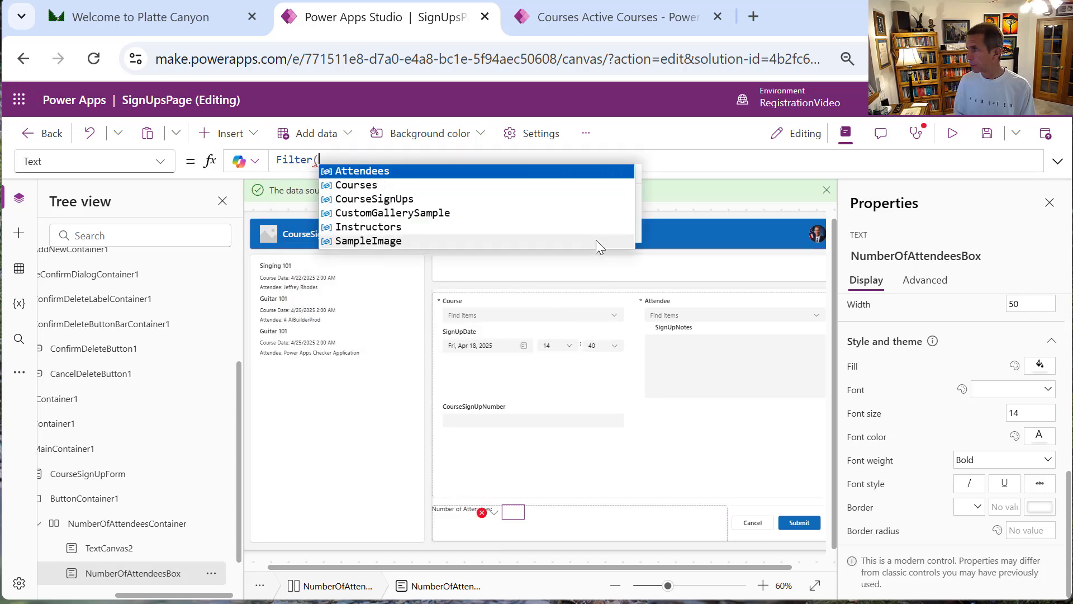
text(Cours)
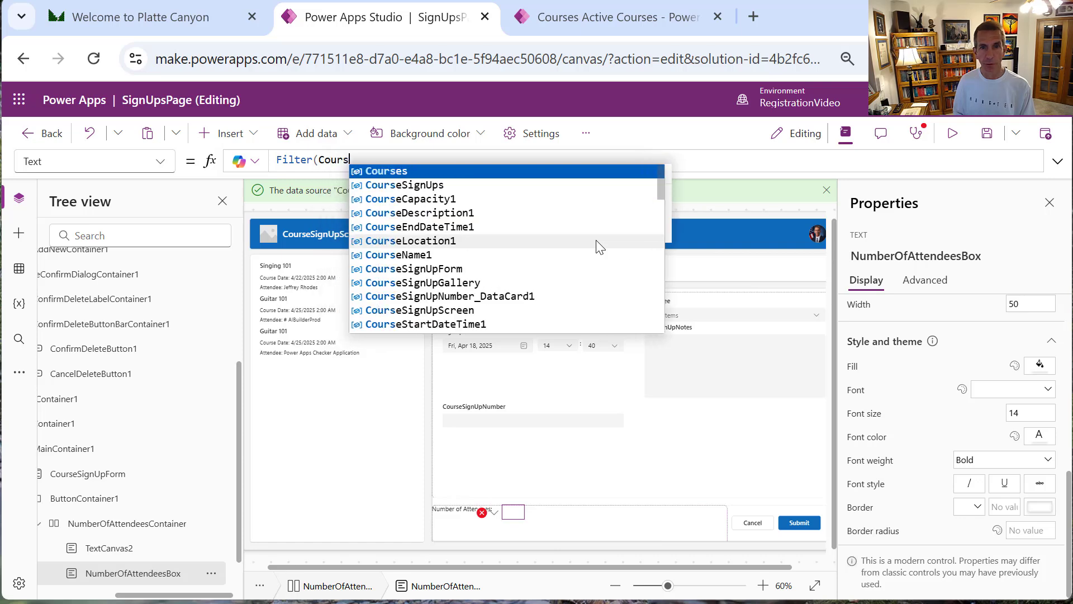
text(esi)
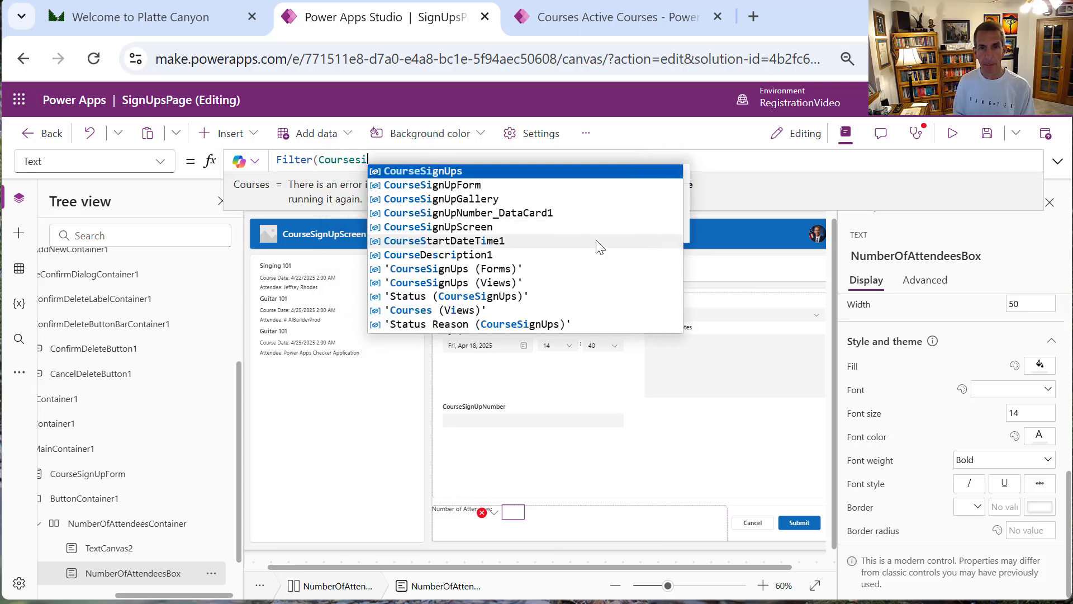
key(Tab)
text(, C)
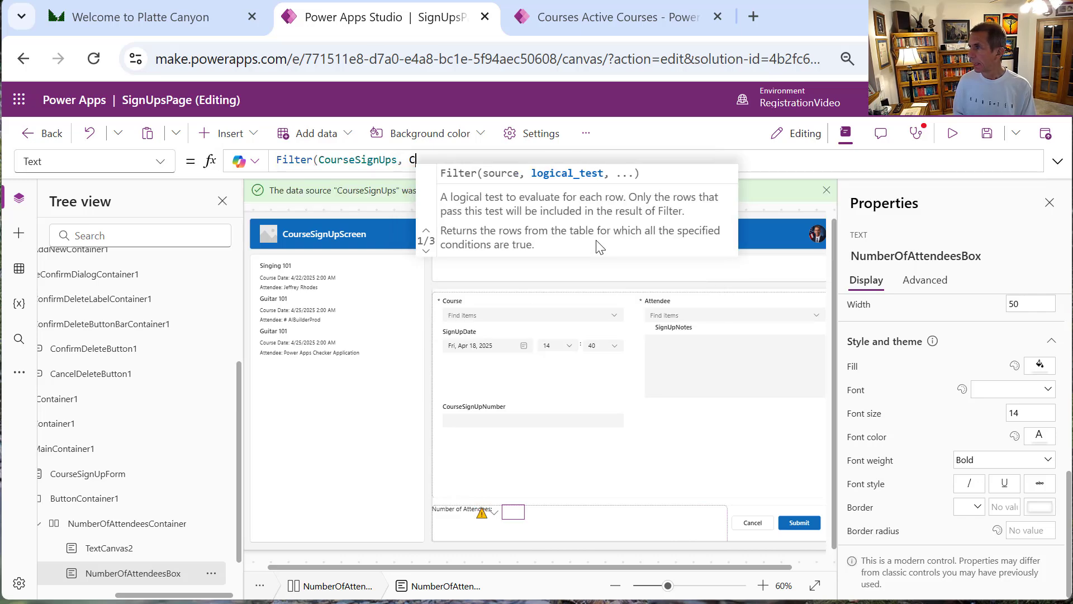
text(ourse.)
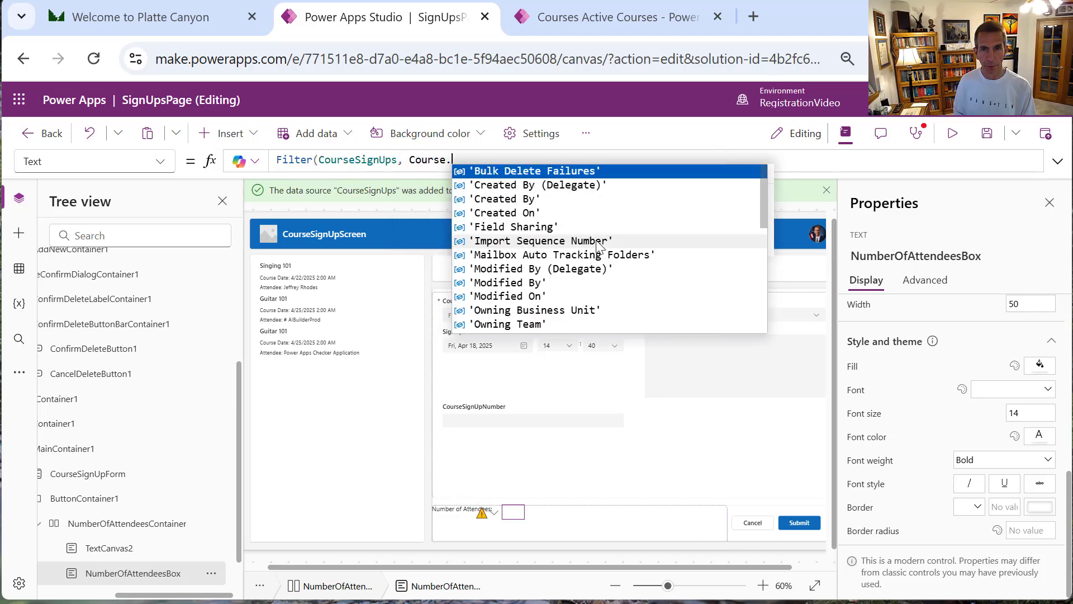
text(Course)
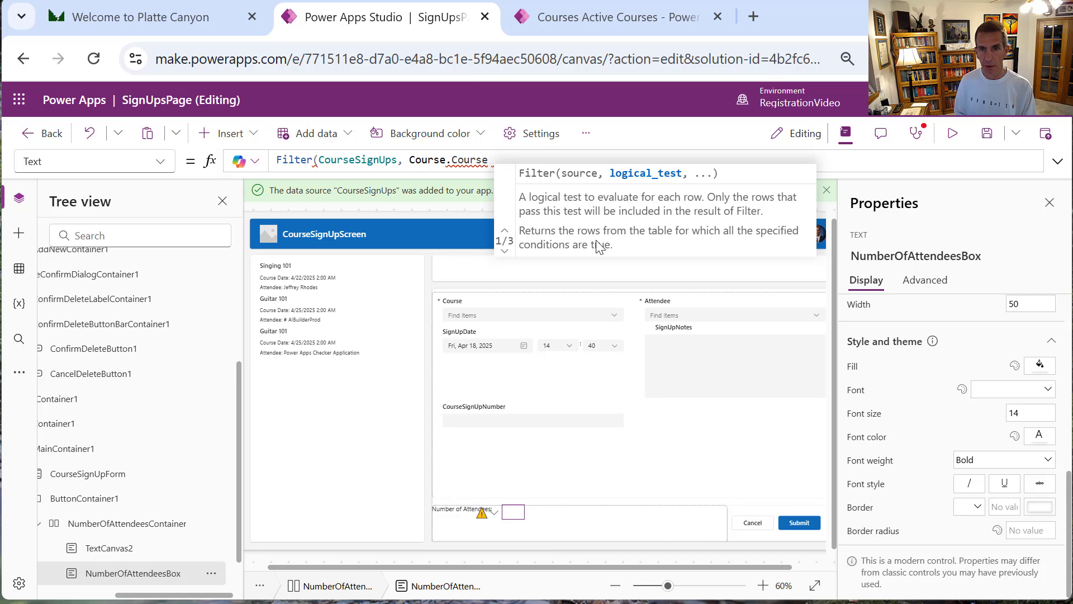
text( =)
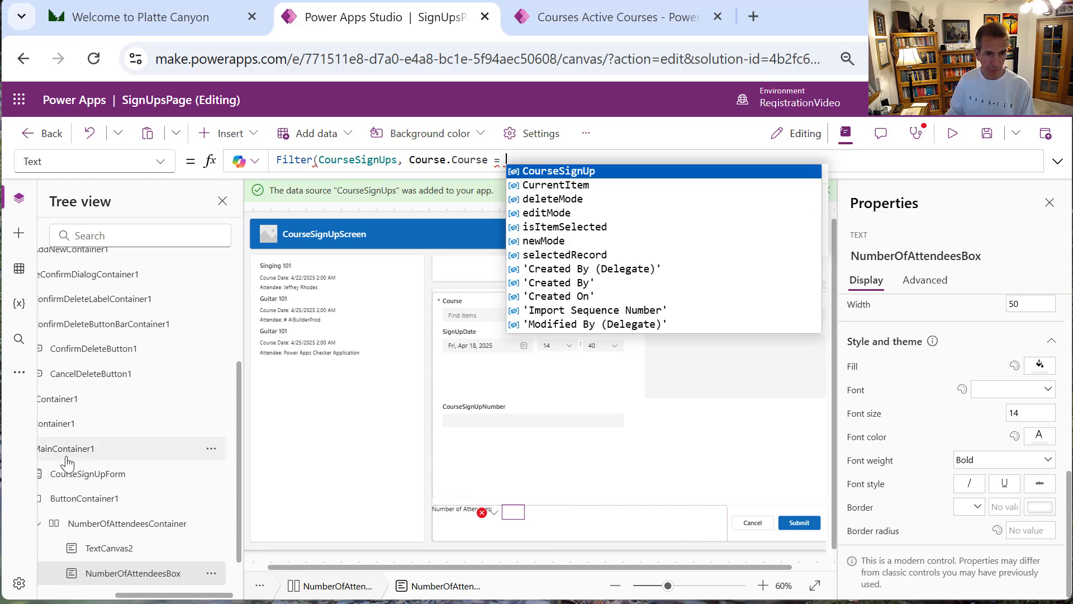
Examine CourseSignUpForm's structure in a widened tree view to identify the value control inside the Course data card
click(63, 480)
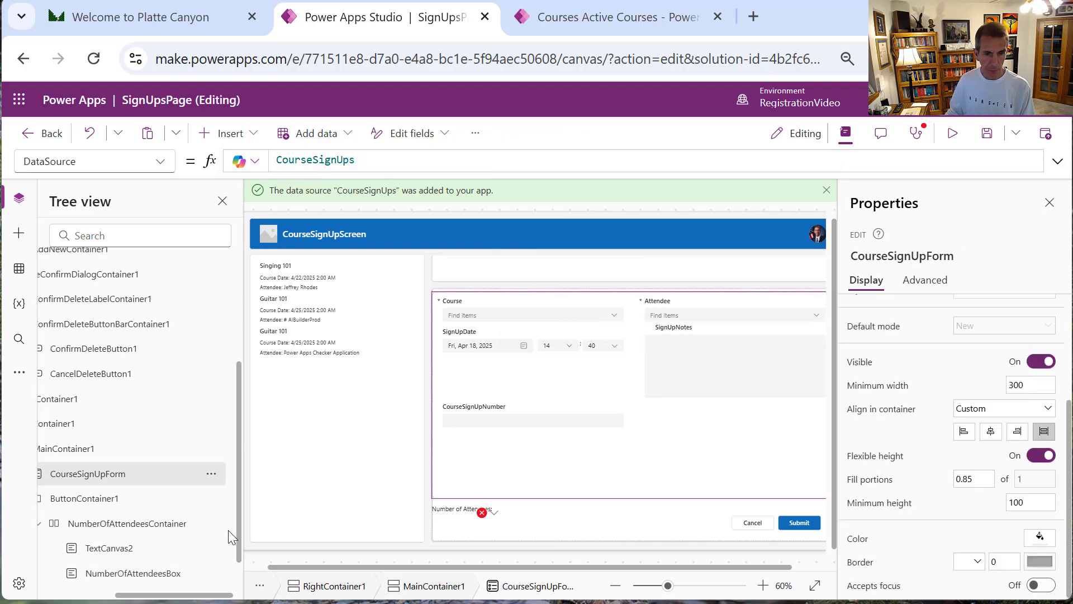
scroll(235, 529, down, 1)
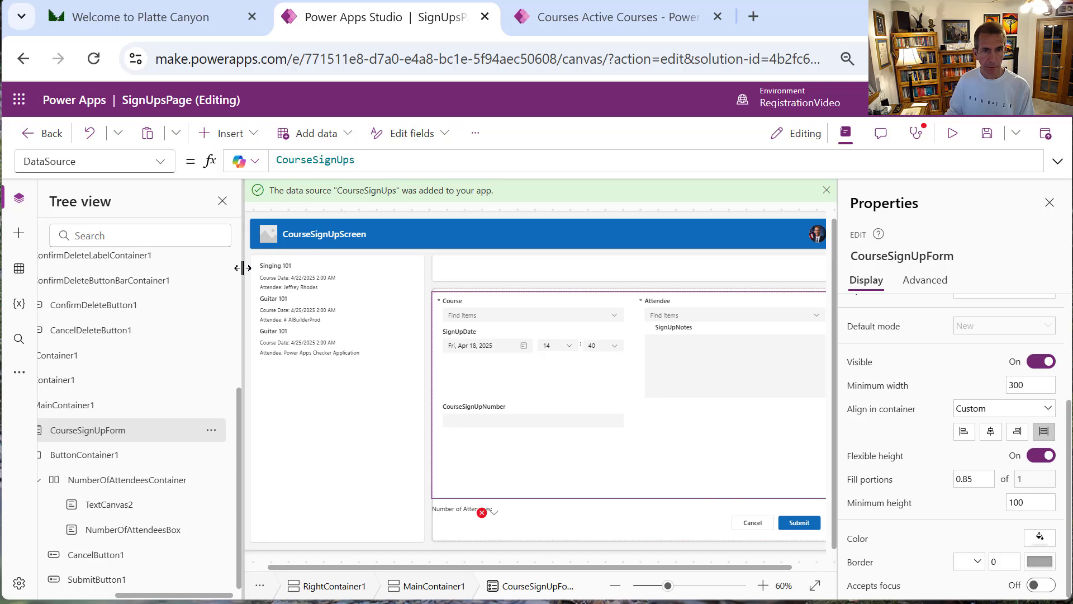
scroll(239, 269, up, 5)
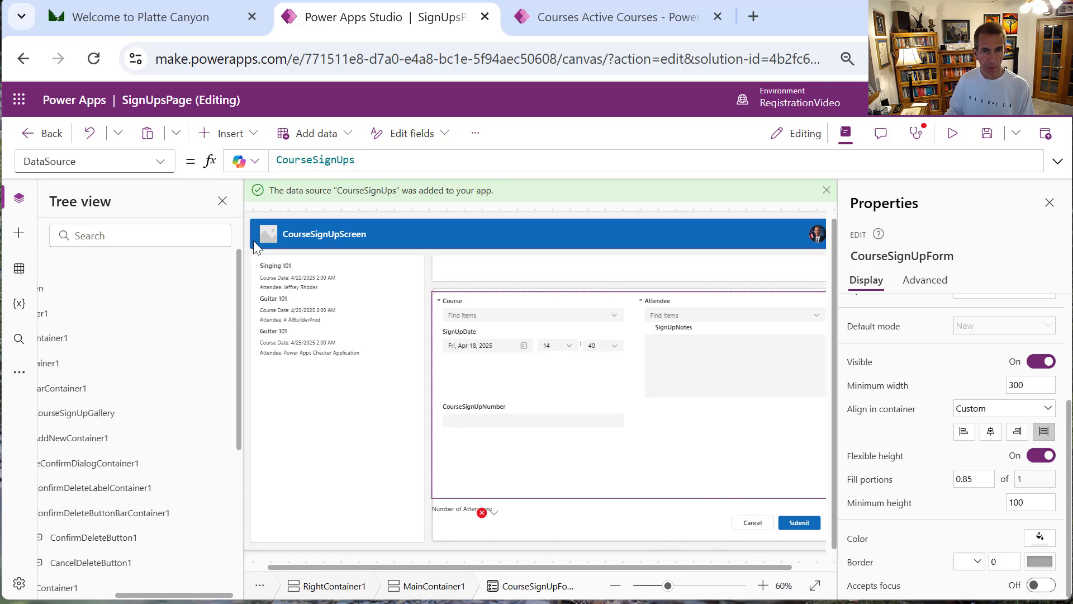
drag(243, 239, 545, 320)
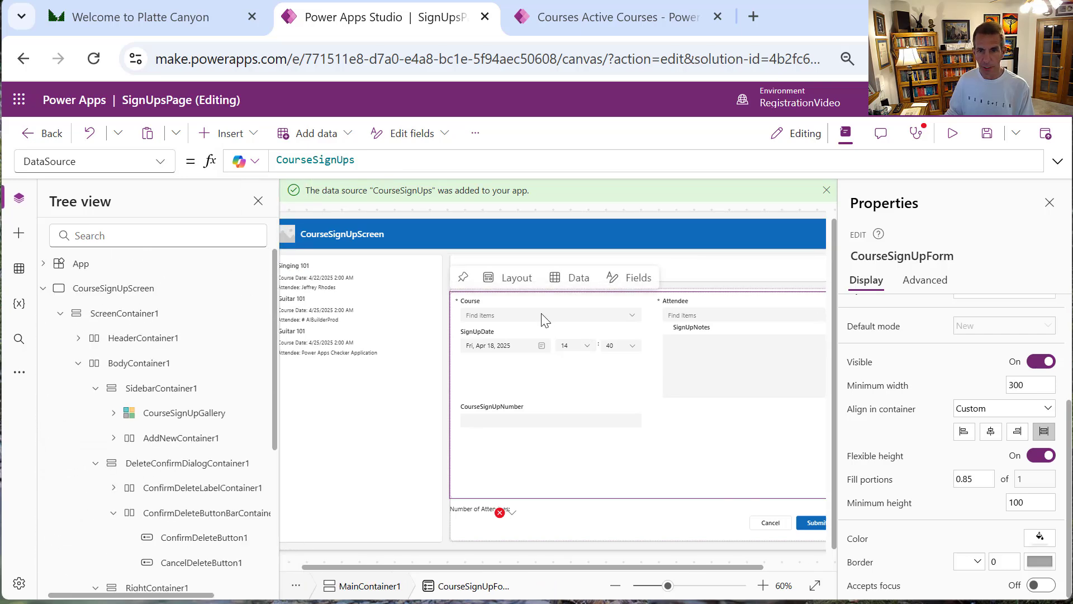
click(538, 304)
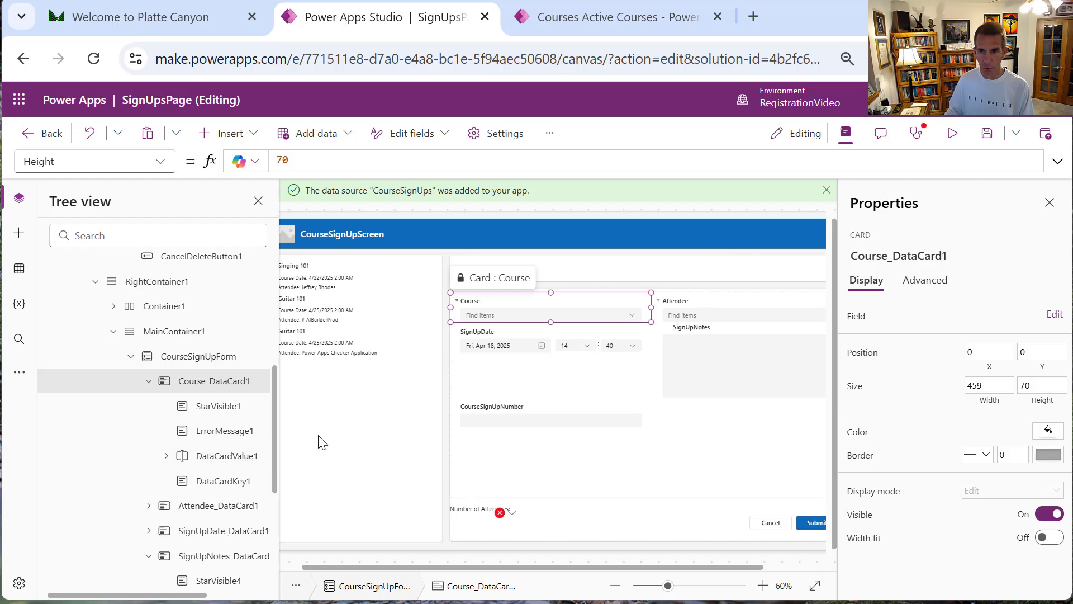
click(148, 505)
drag(276, 454, 275, 493)
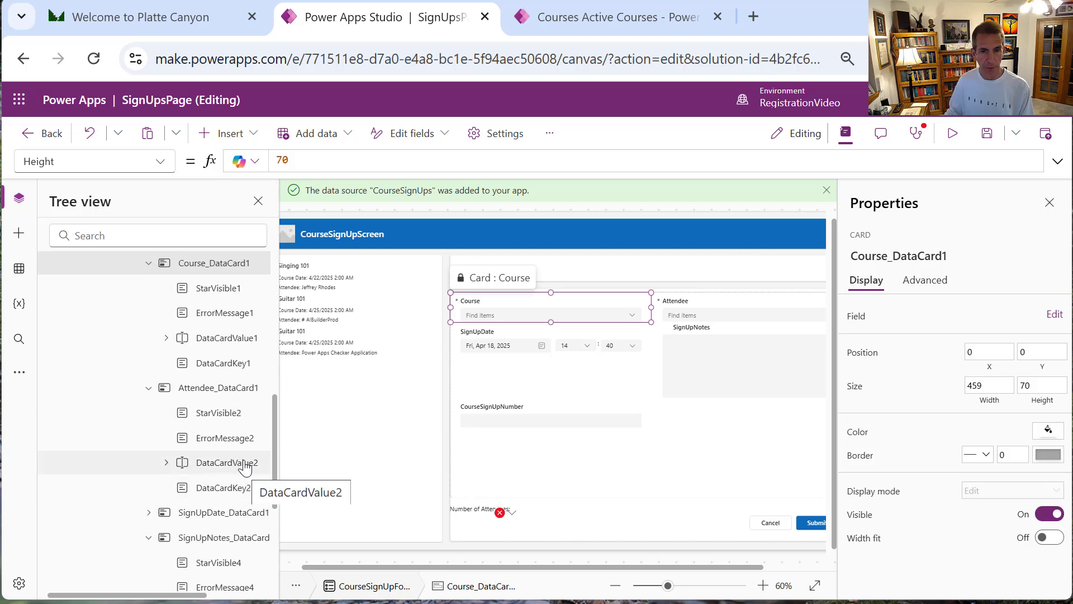
drag(274, 446, 280, 554)
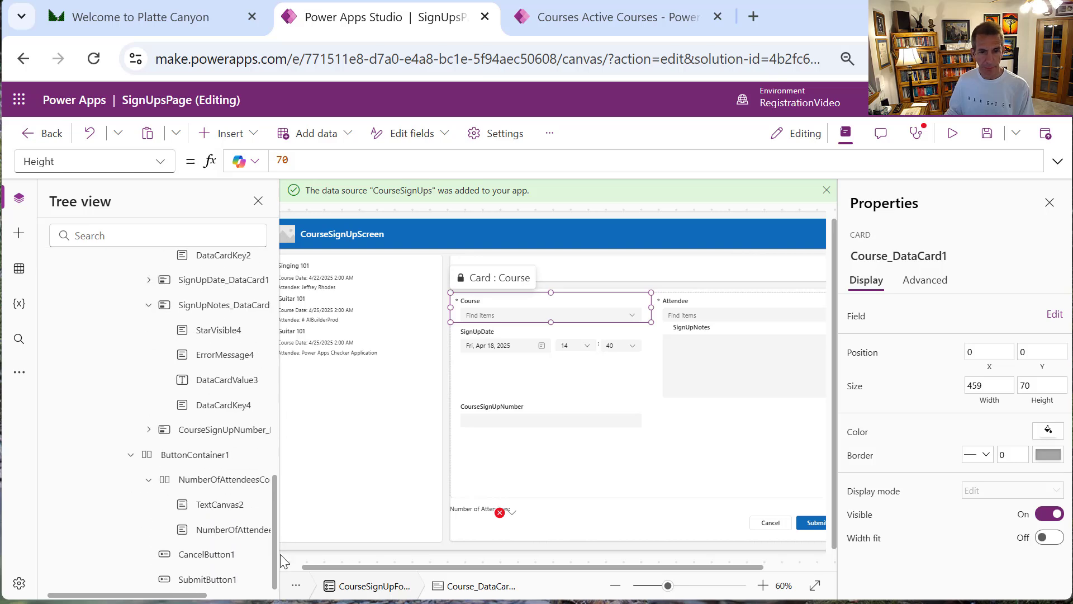
Complete the filter condition in NumberOfAttendeesBox's Text formula with DataCardValue1.Selected.Course and close the parenthesis
click(219, 534)
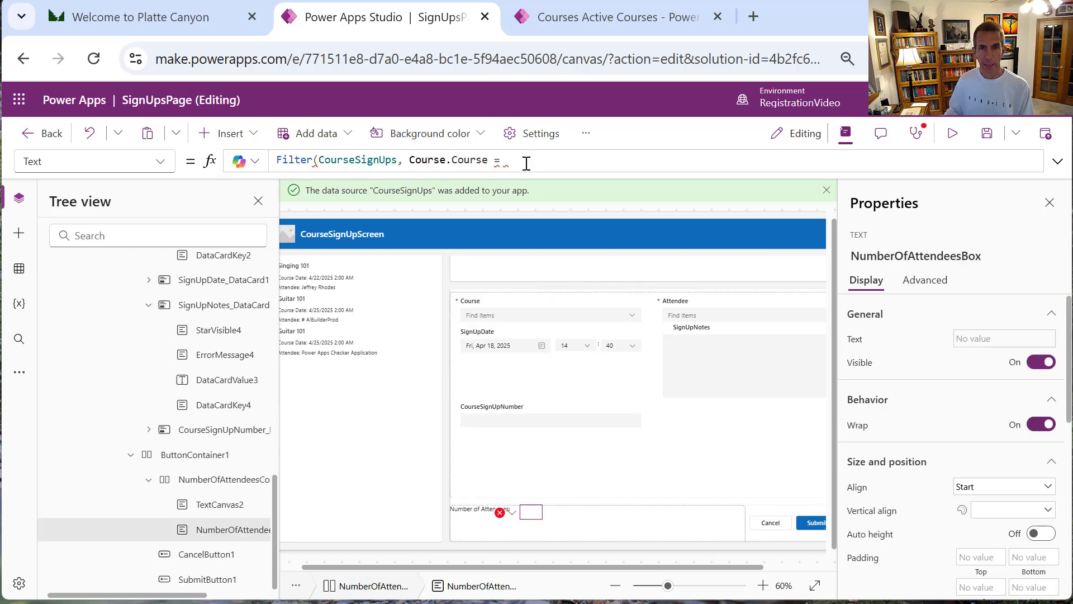
click(558, 160)
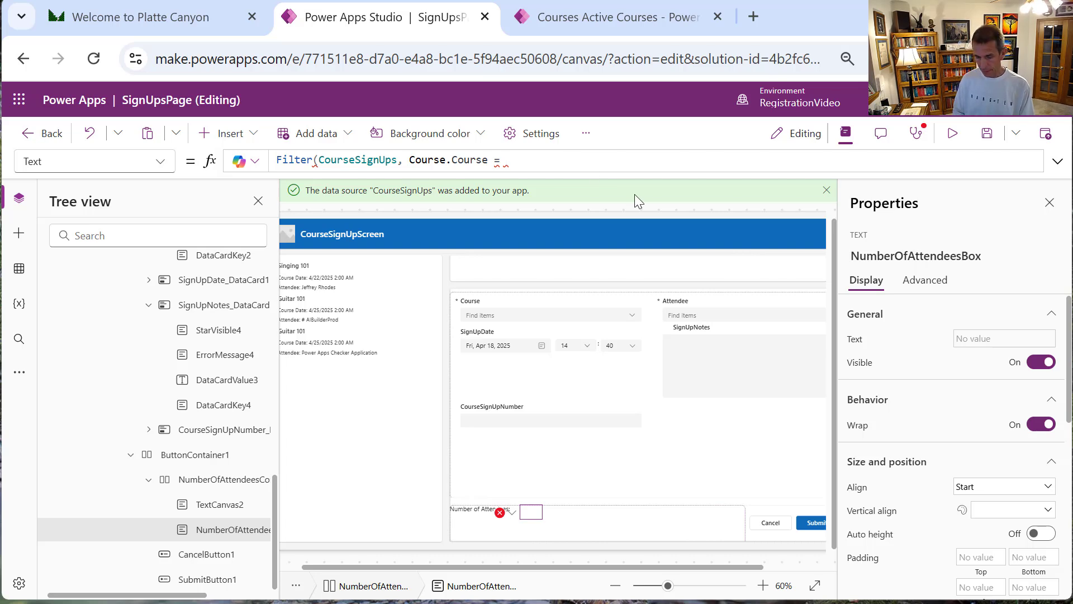
text(Data)
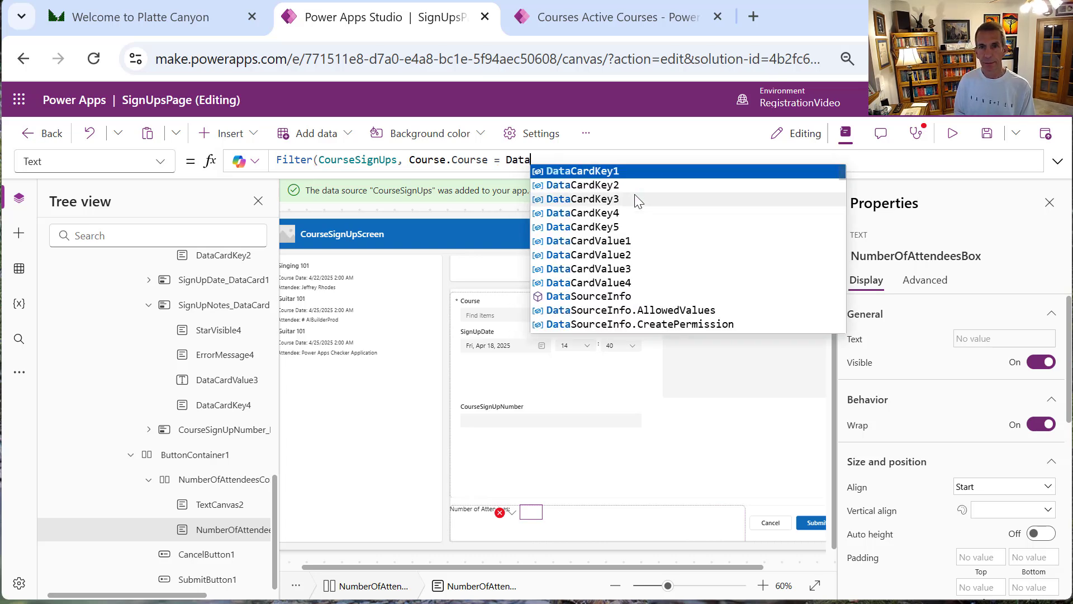
text(CardValu)
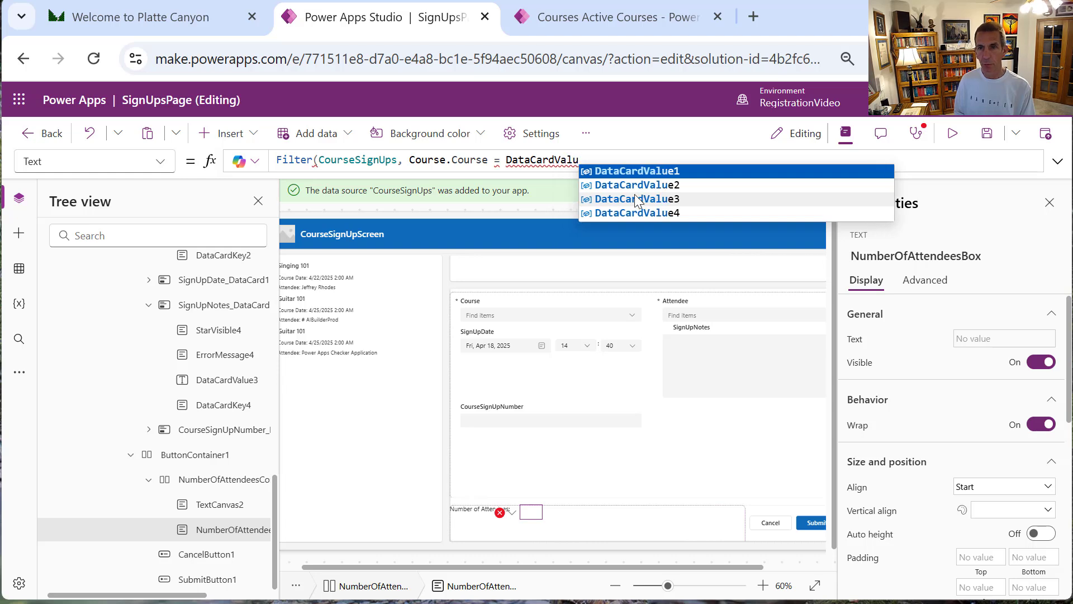
key(Tab)
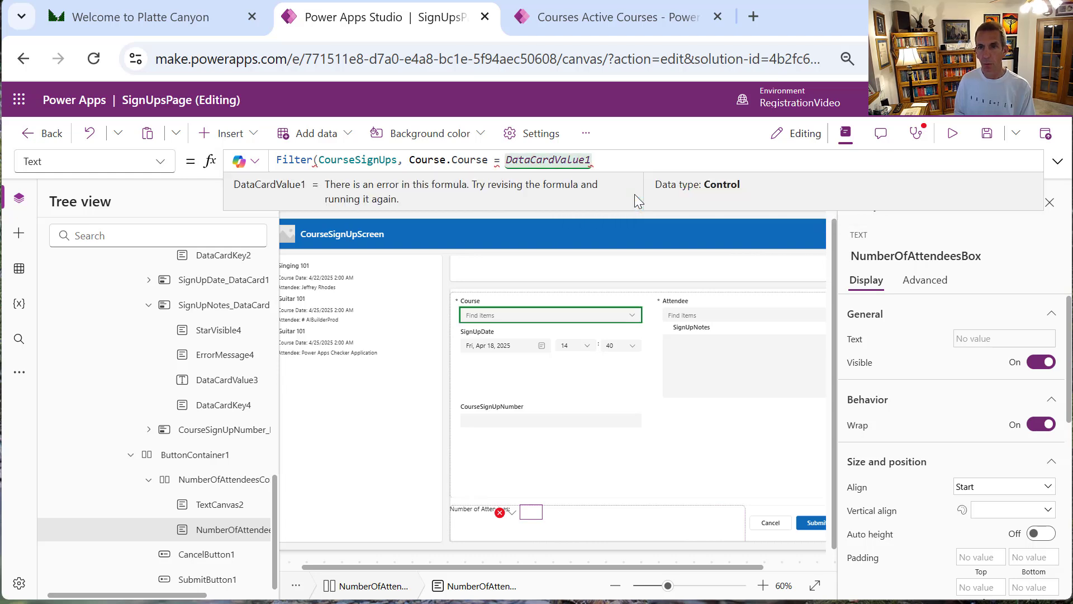
text(.Sele)
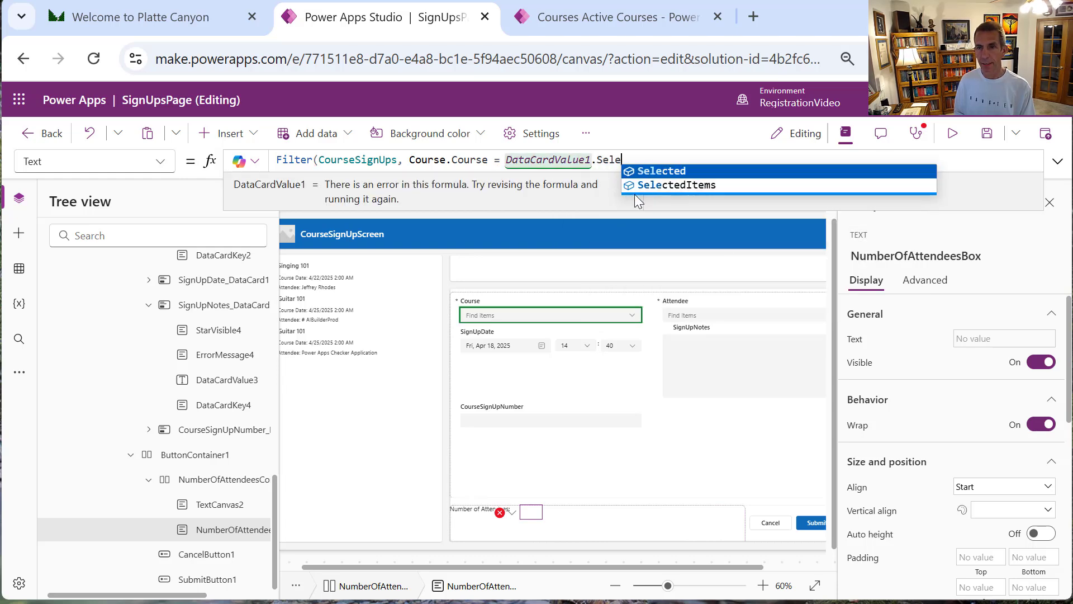
key(Tab)
text(.Course)
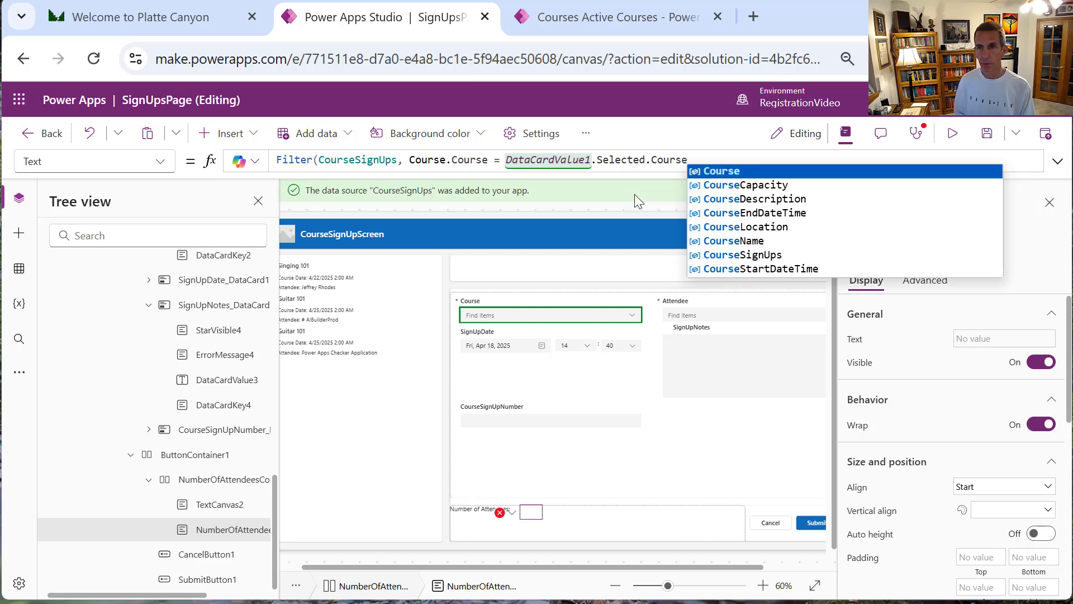
text())
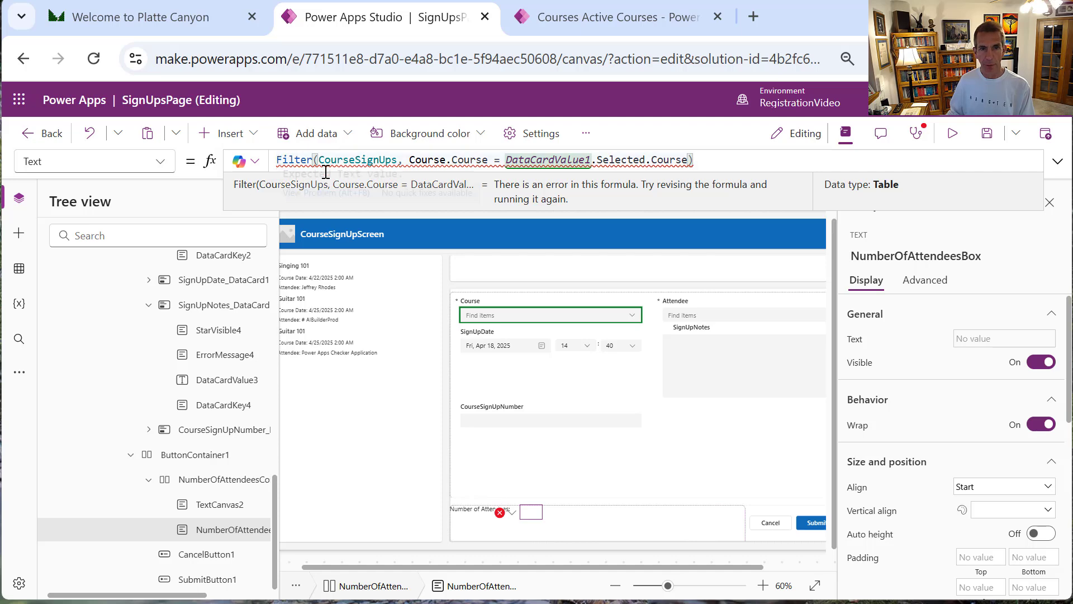
Wrap the Filter expression in NumberOfAttendeesBox's Text formula in a CountRows function
key(Home)
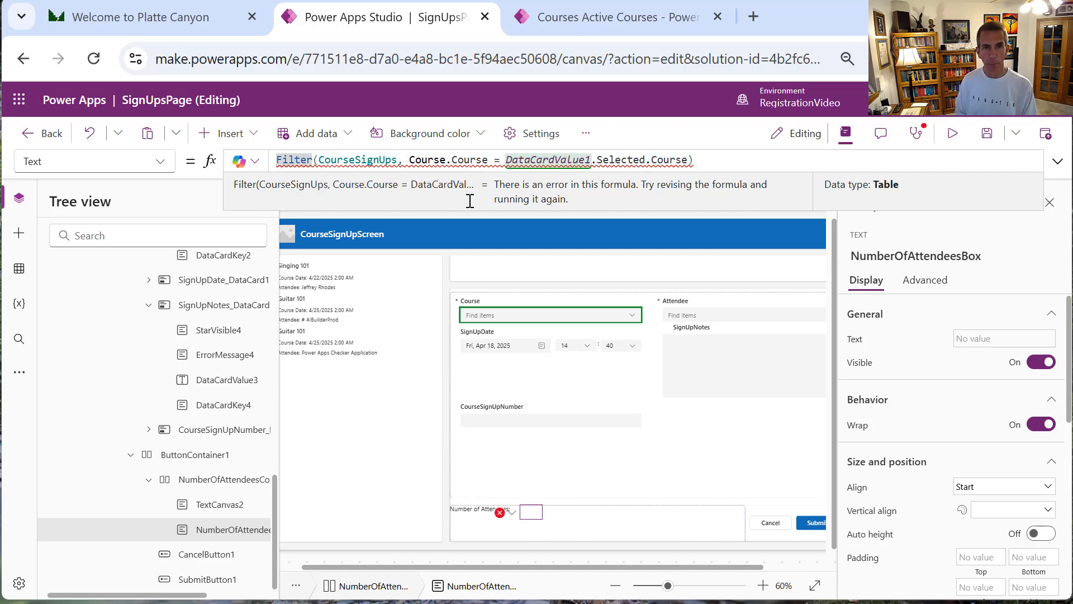
text(Course)
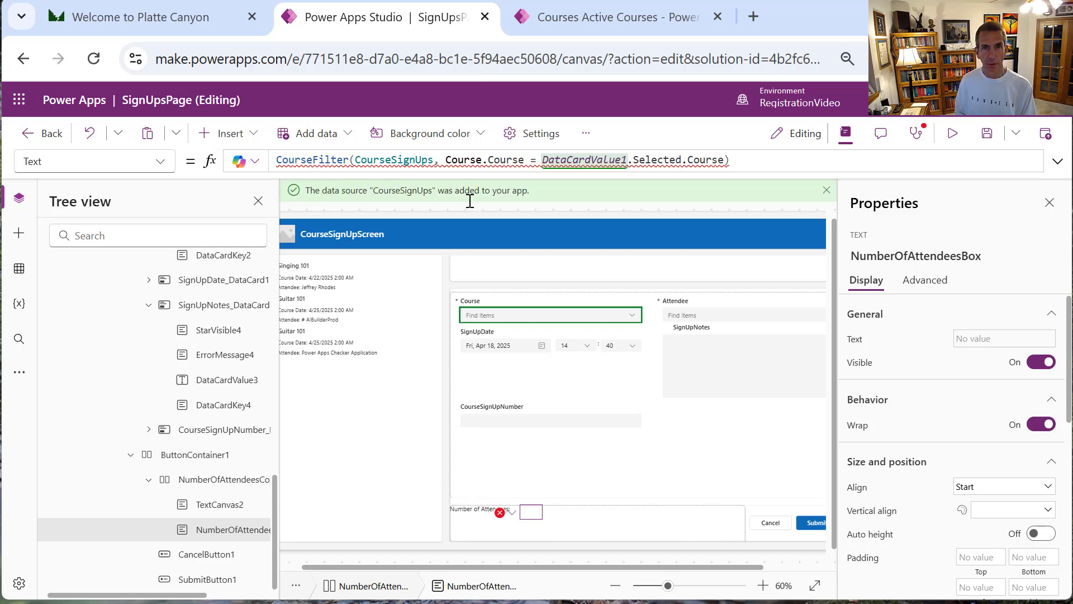
key(BackSpace)
key(BackSpace)
key(BackSpace)
text(ntR)
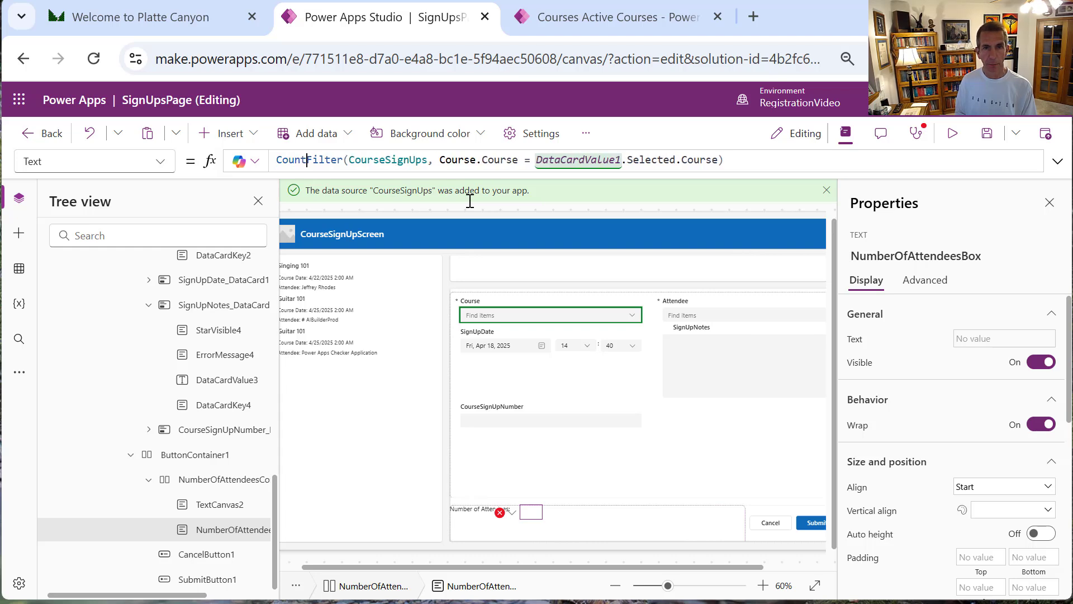
Wrap the Filter expression in NumberOfAttendeesBox's Text formula in CountRows( ) so it counts the selected course's sign-ups
text(ows()
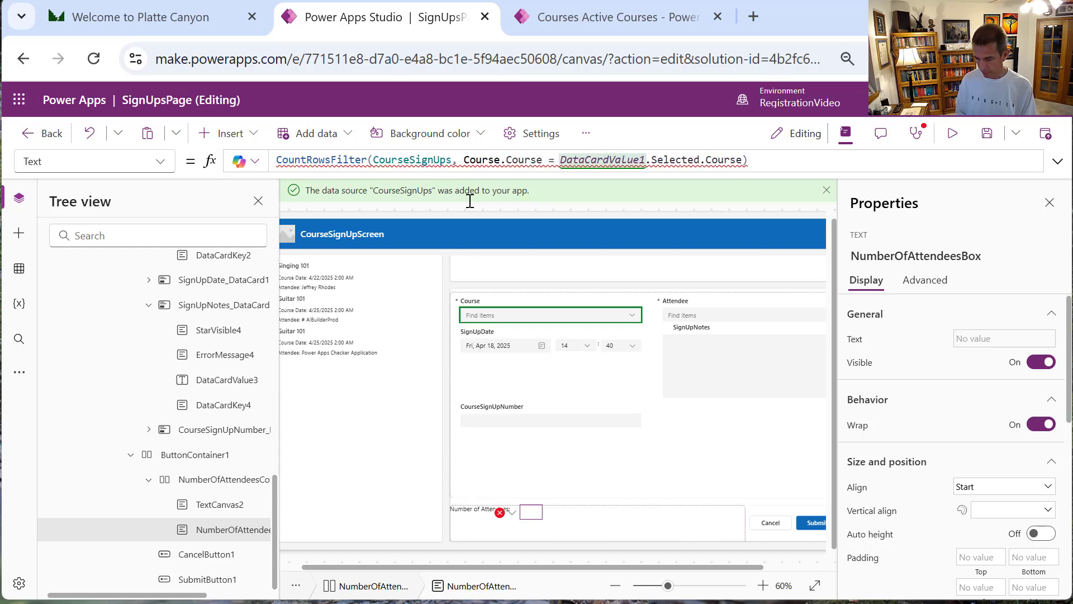
text())
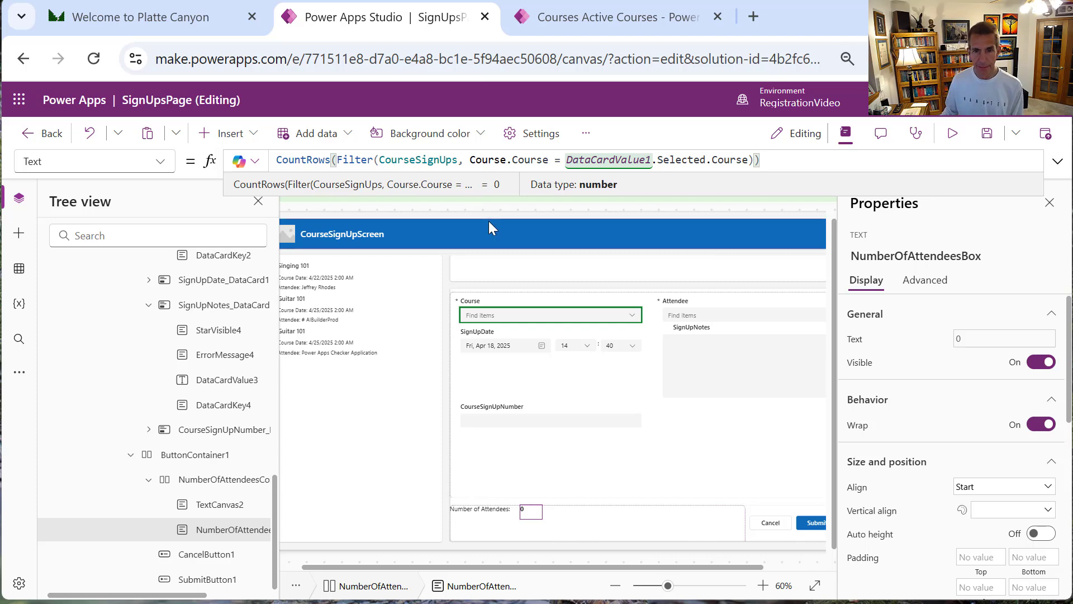
Preview the app, check the number of attendees for the Singing 101 sign-up, and return to editing
click(953, 134)
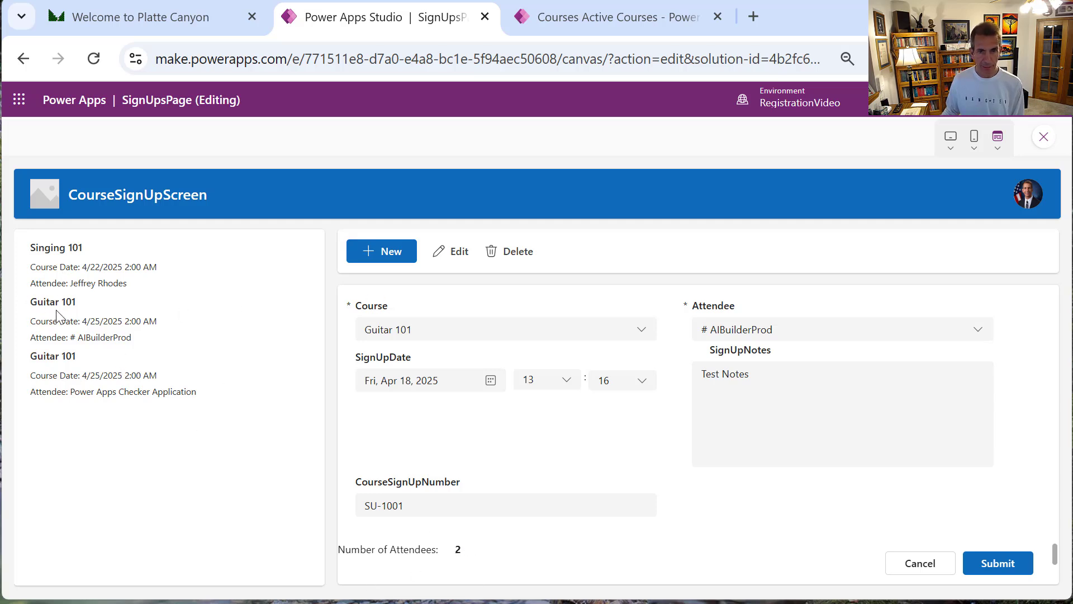
click(76, 266)
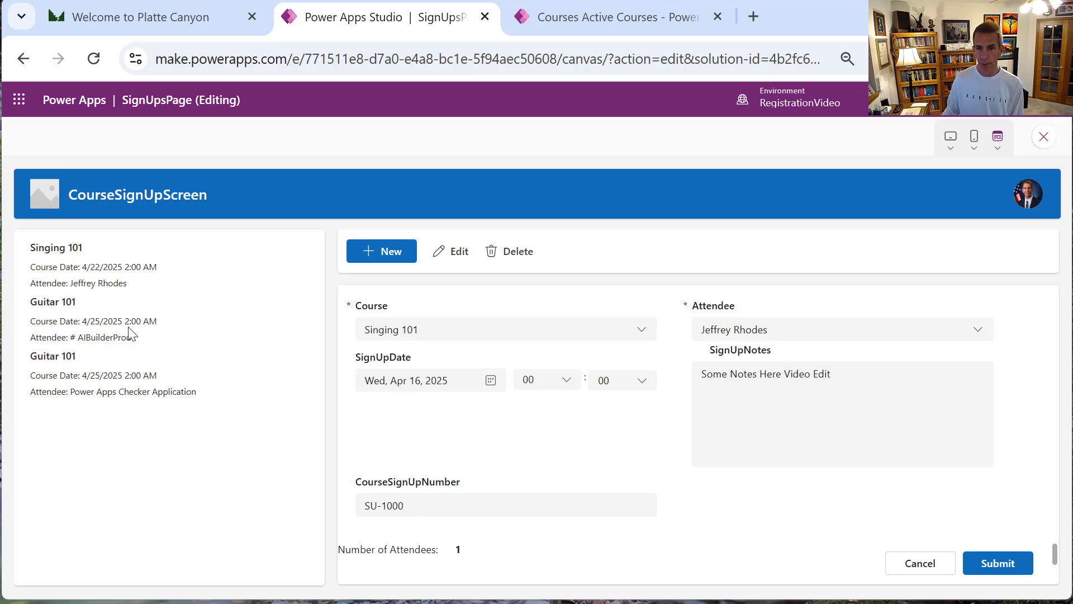
click(1035, 139)
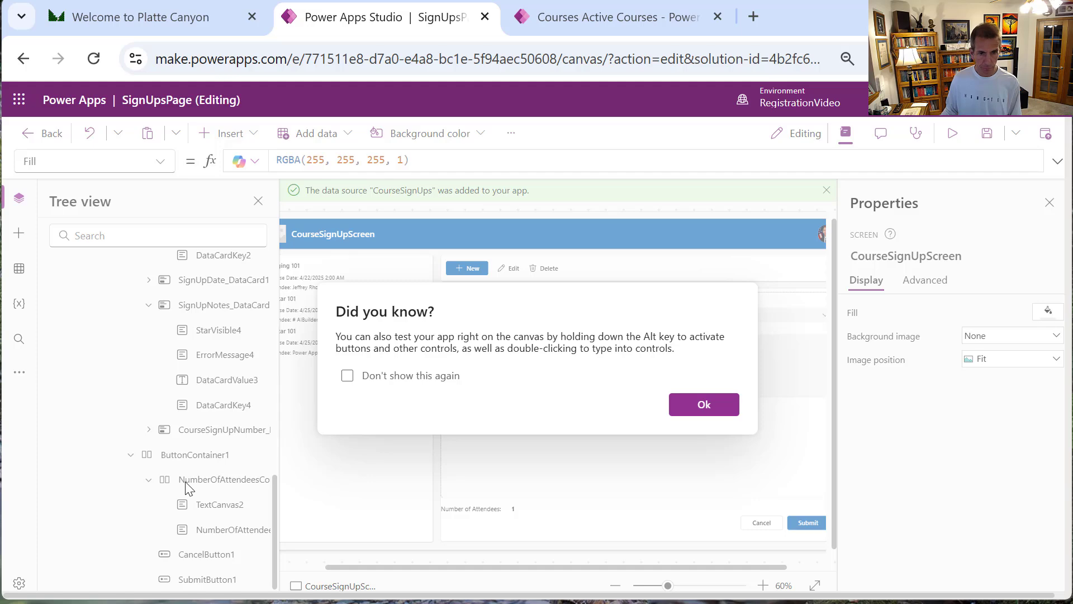
click(692, 405)
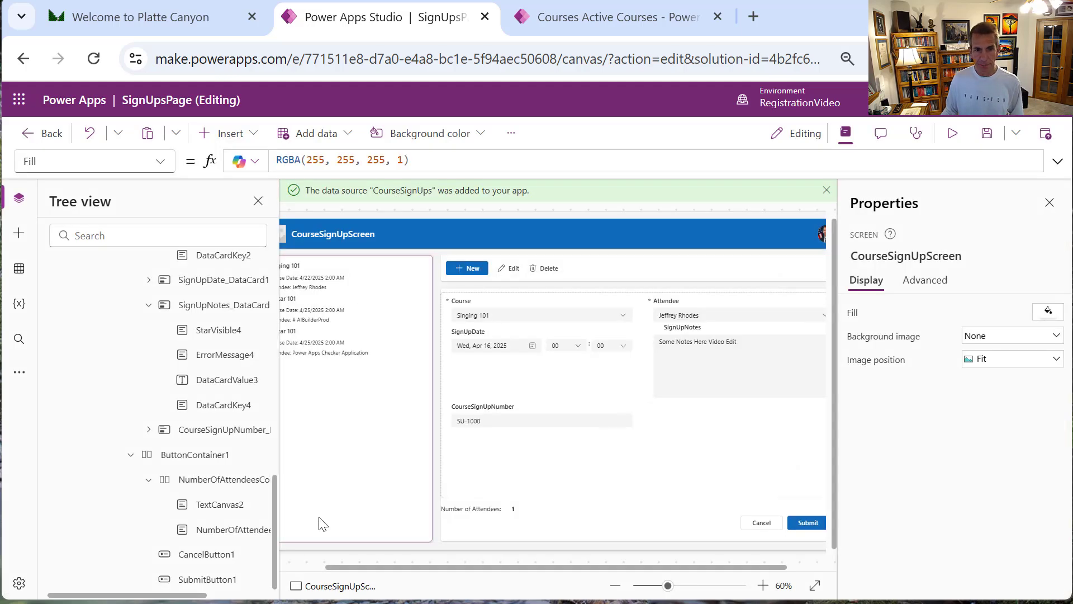
Insert a horizontal container inside ButtonContainer1
click(148, 479)
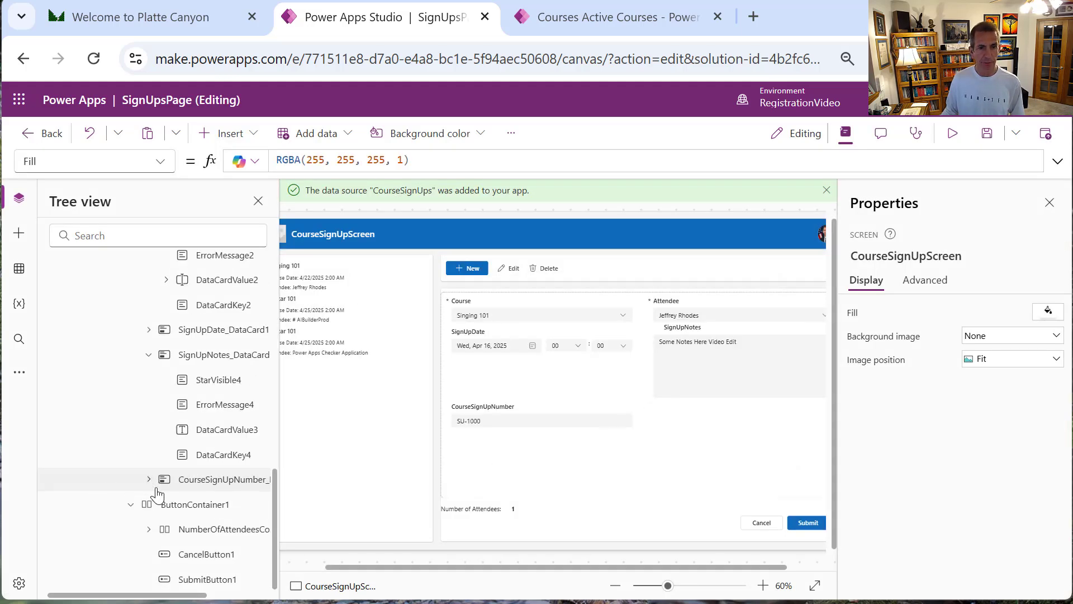
right_click(213, 510)
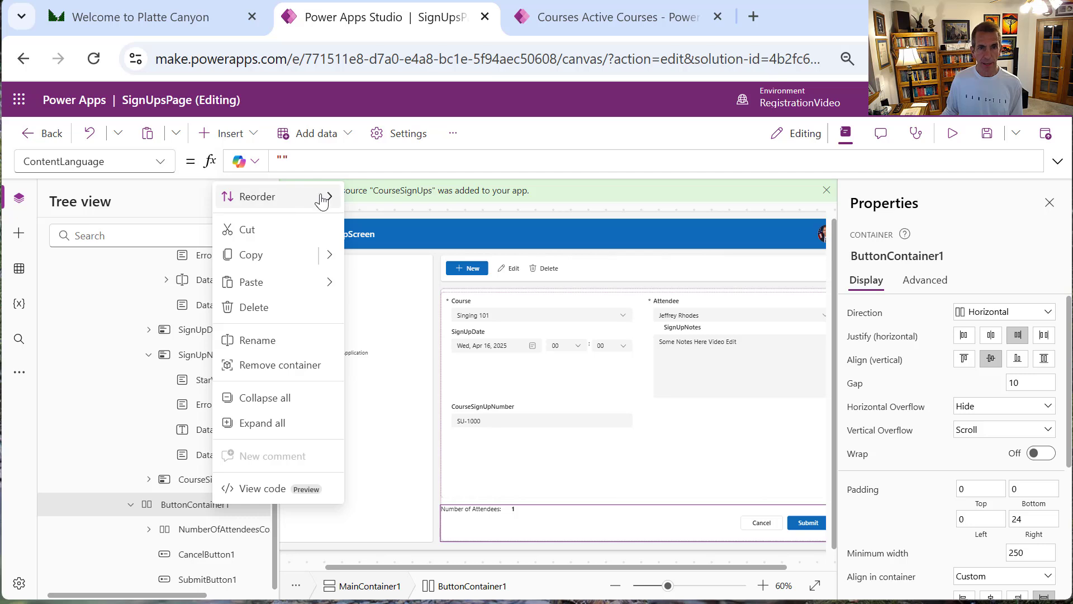
click(243, 135)
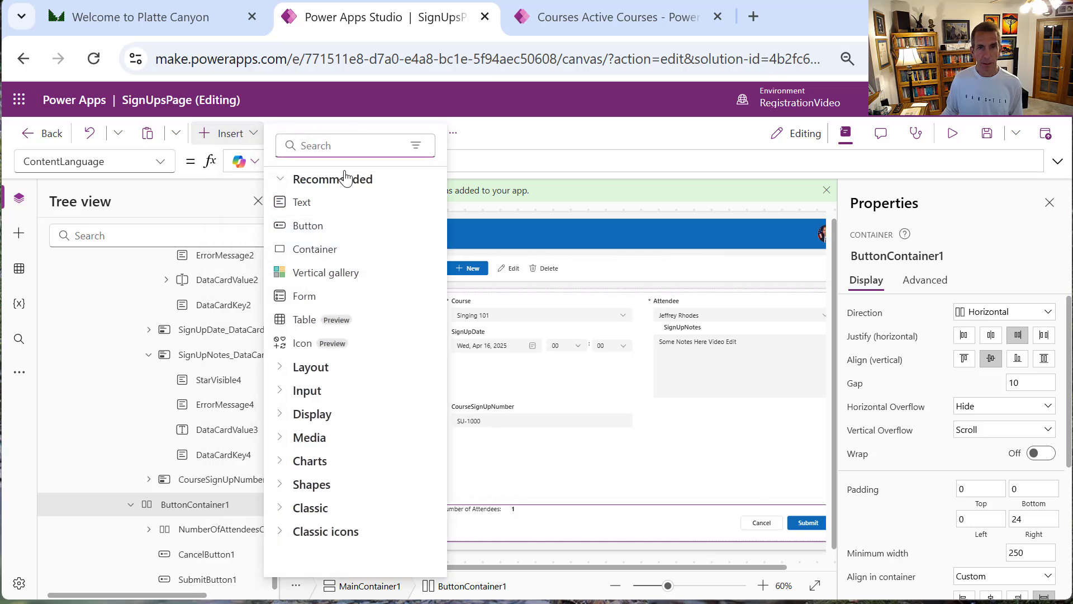
text(contain)
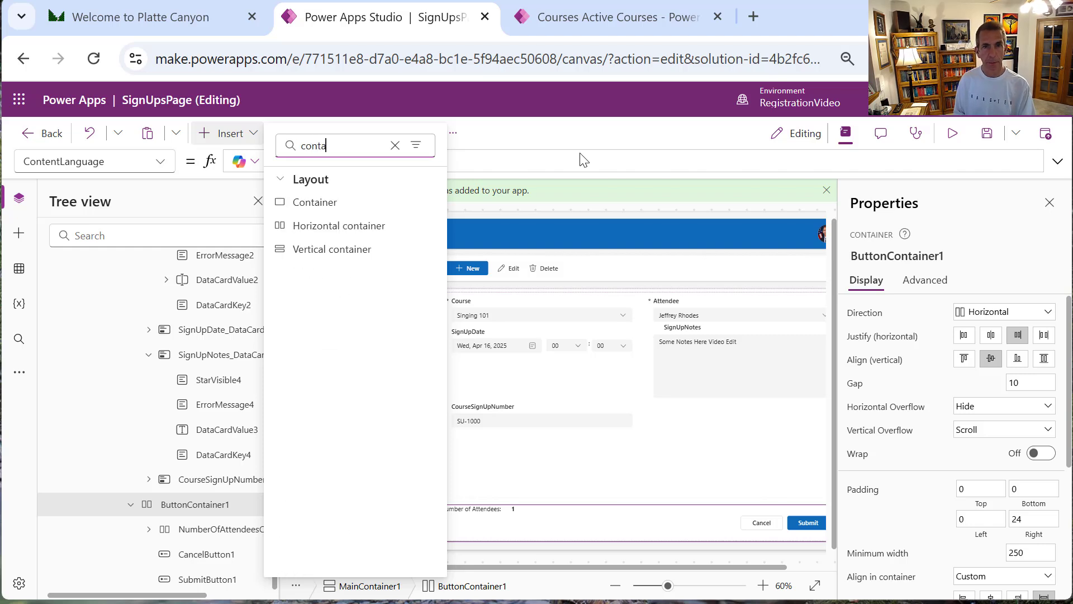
click(312, 225)
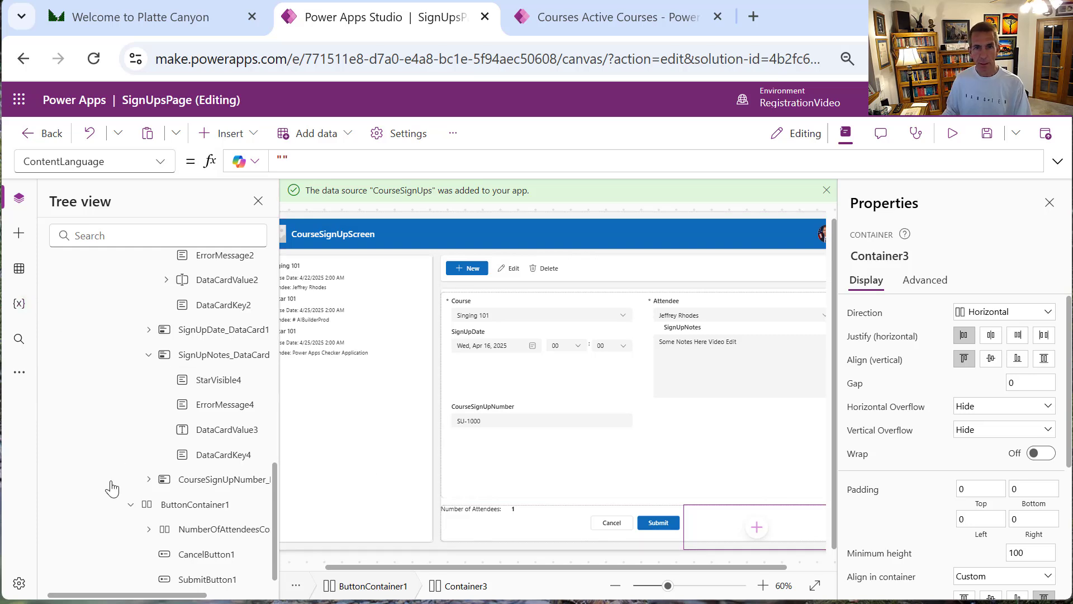
Rename the new container in ButtonContainer1 as SlotsAvailableContainer
scroll(276, 538, down, 1)
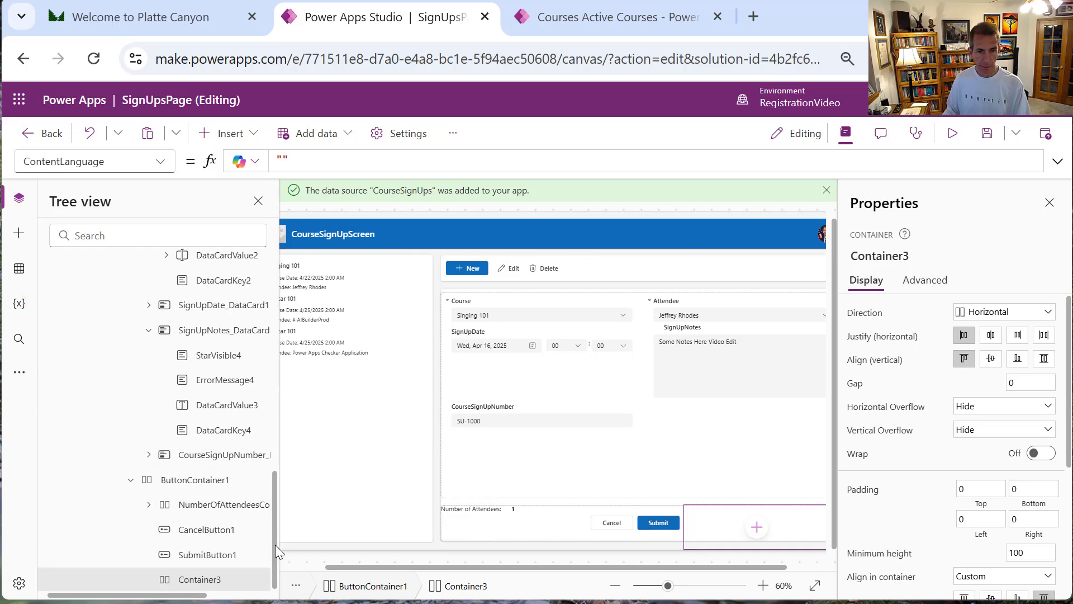
right_click(248, 582)
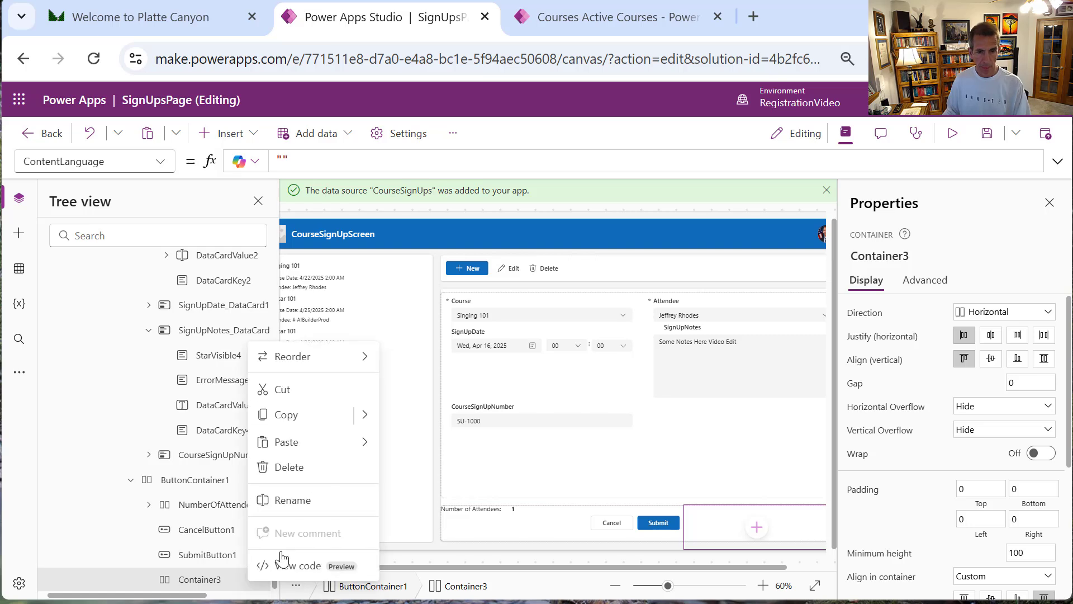
click(342, 510)
key(BackSpace)
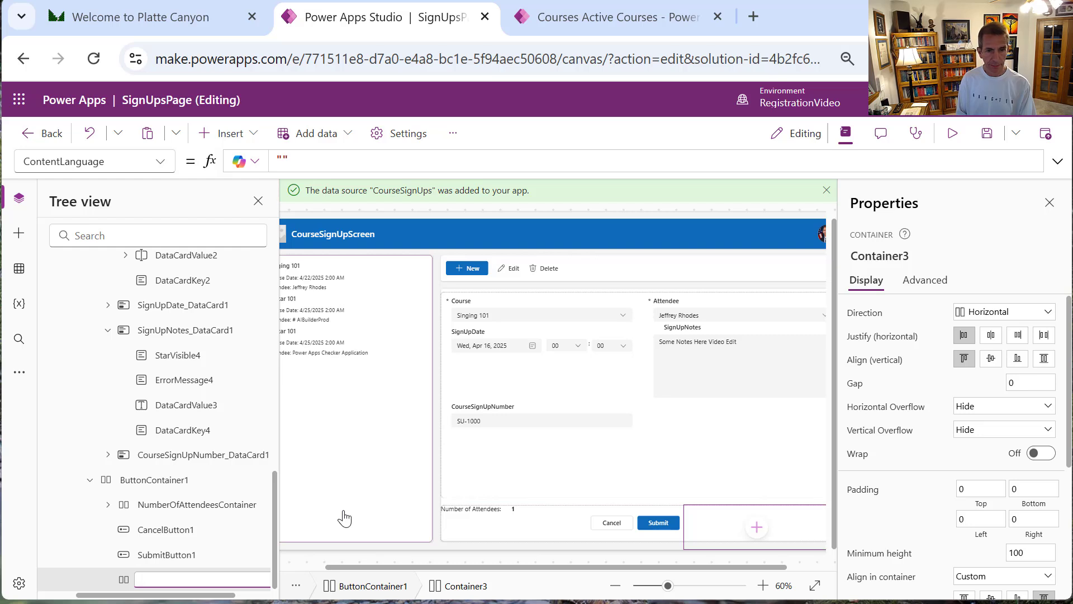
text(Slots)
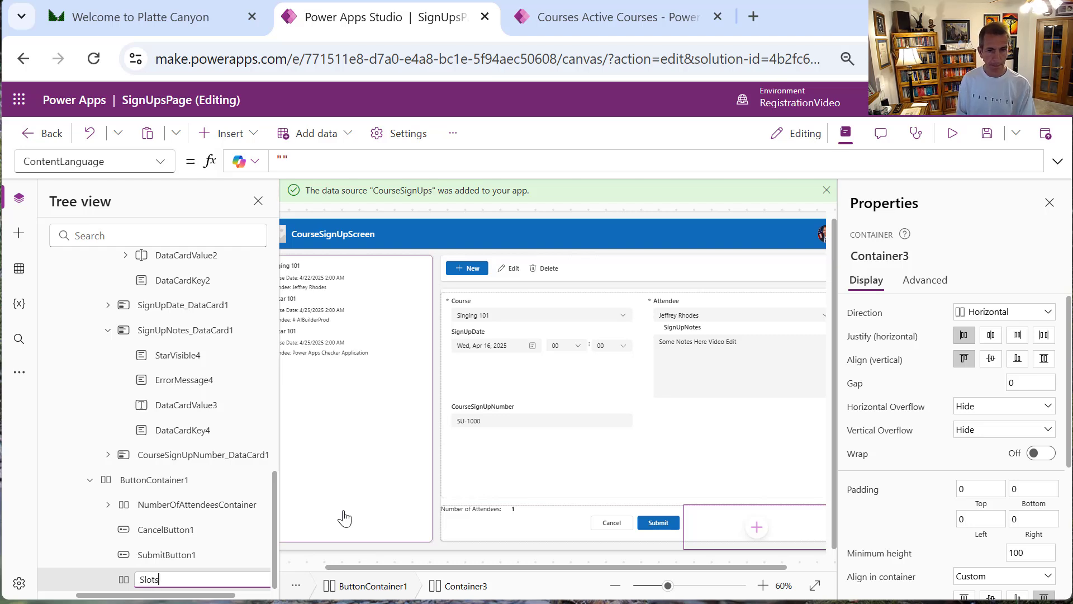
text(AvailableCo)
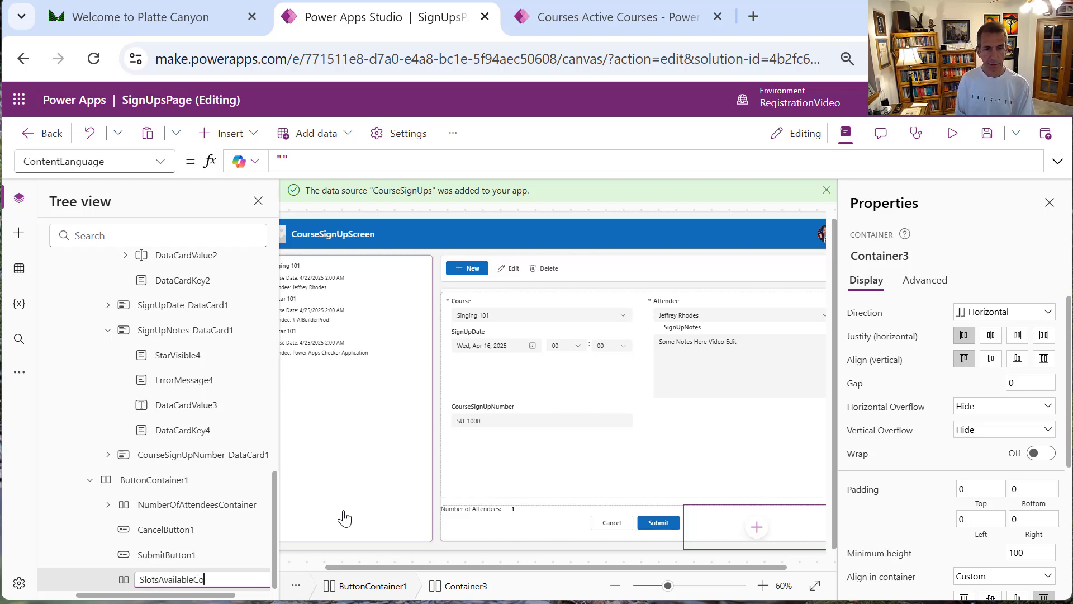
text(ntainer)
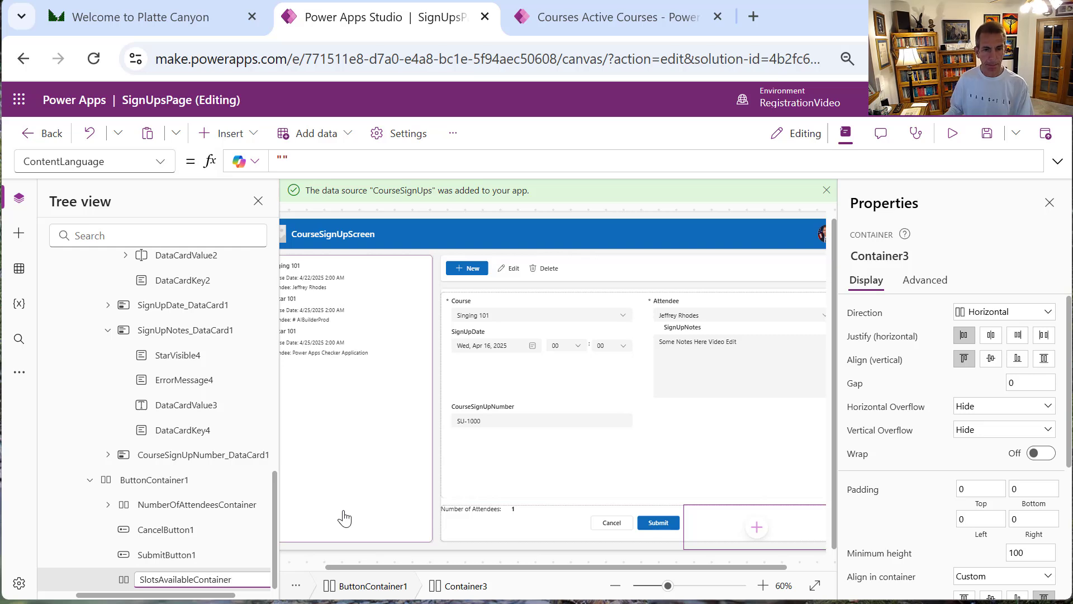
key(Return)
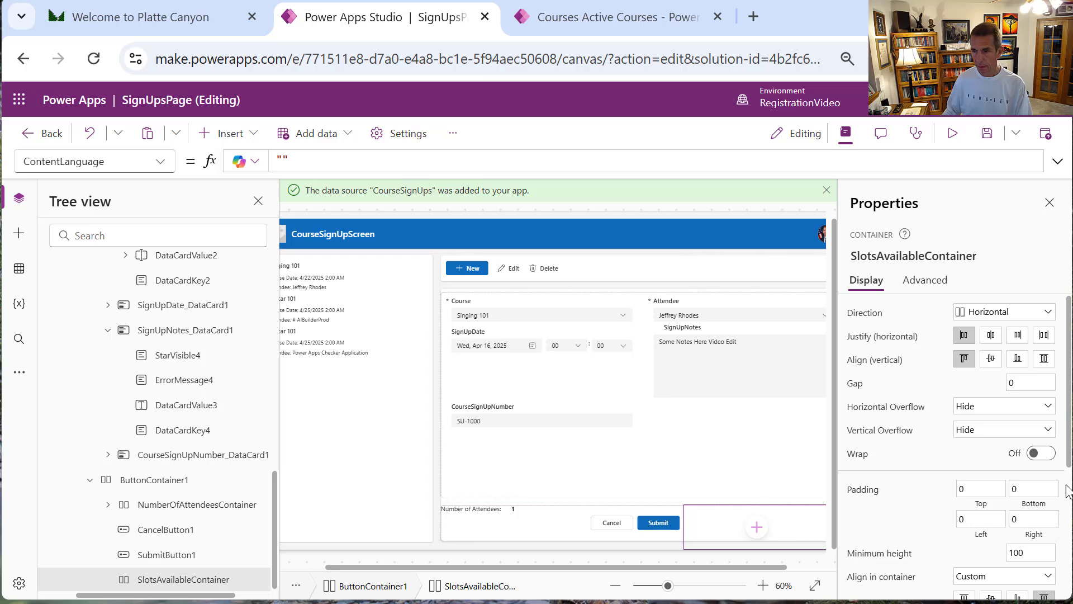
Set SlotsAvailableContainer's drop shadow to None and compare the setting with NumberOfAttendeesContainer
drag(1069, 440, 1058, 570)
click(1028, 557)
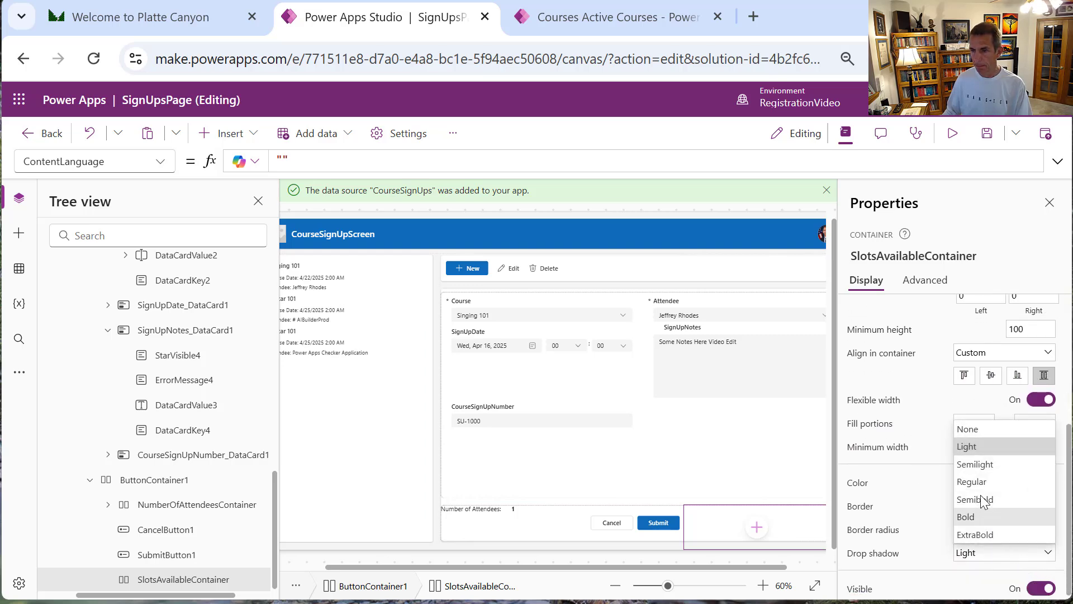
click(965, 432)
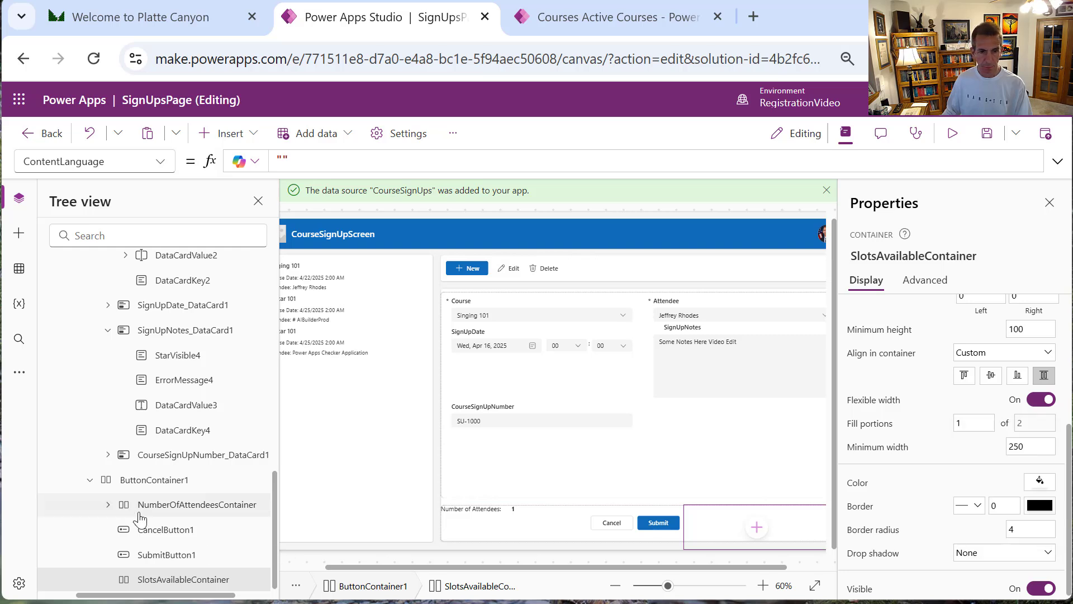
click(181, 505)
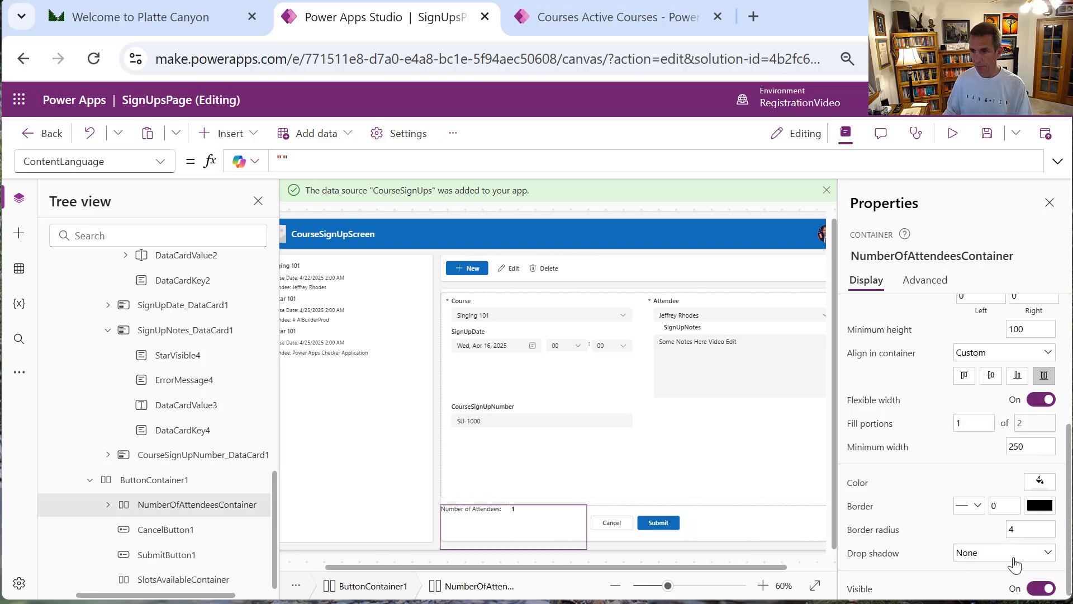
Reorder SlotsAvailableContainer two places left so it sits between NumberOfAttendeesContainer and CancelButton1
click(186, 580)
right_click(187, 581)
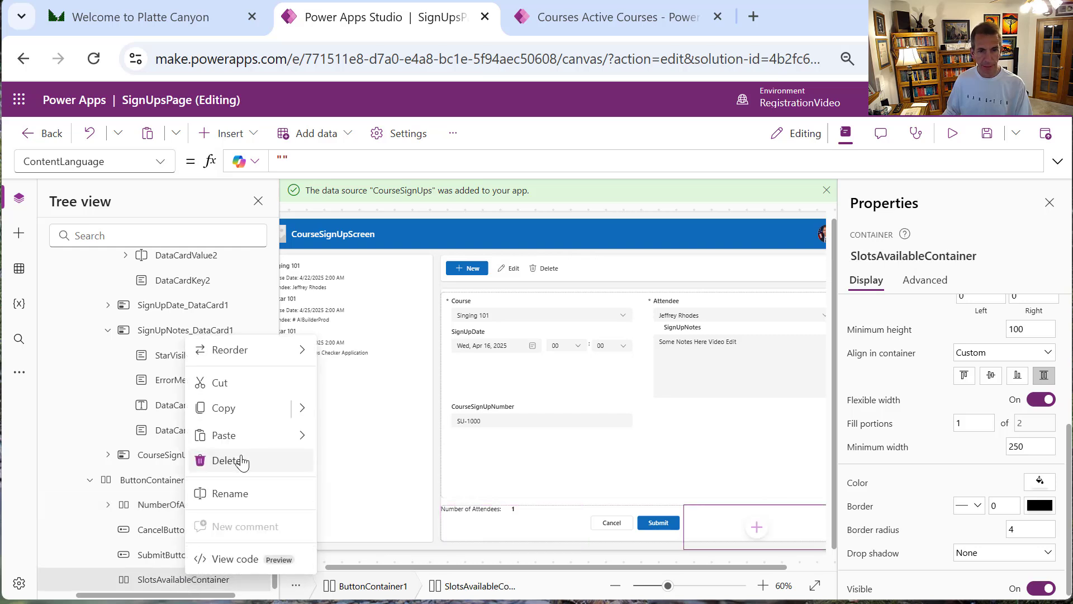
mouse_move(297, 350)
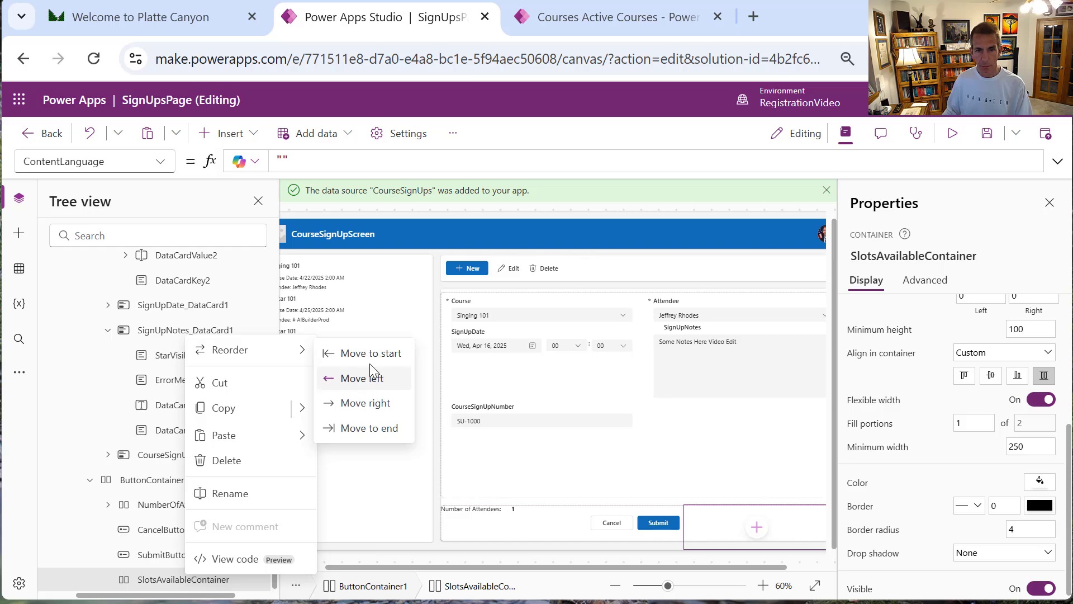
click(360, 379)
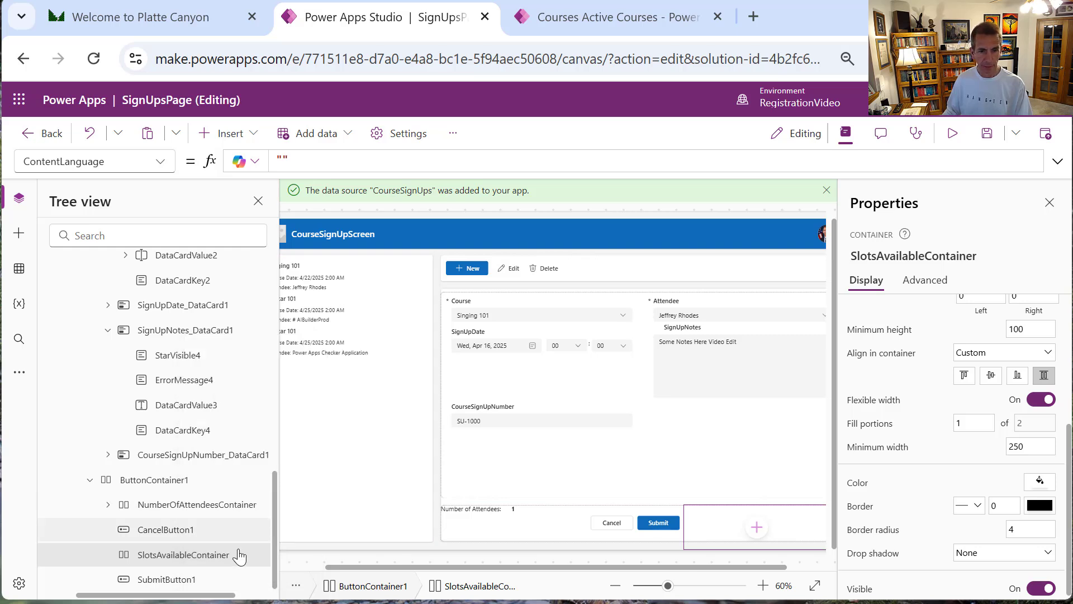
right_click(238, 553)
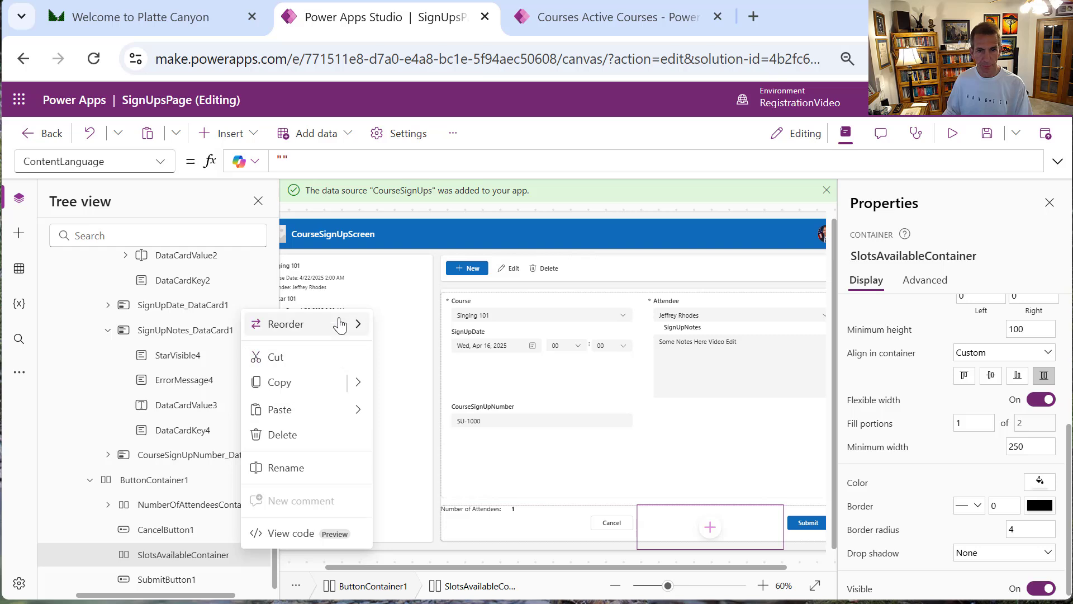
mouse_move(356, 327)
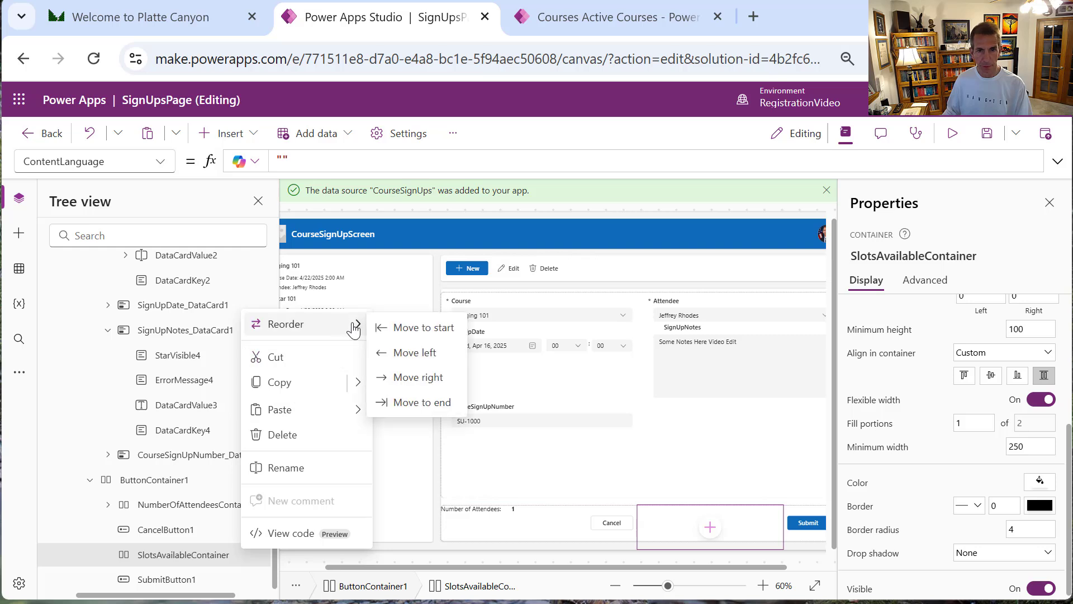
click(402, 354)
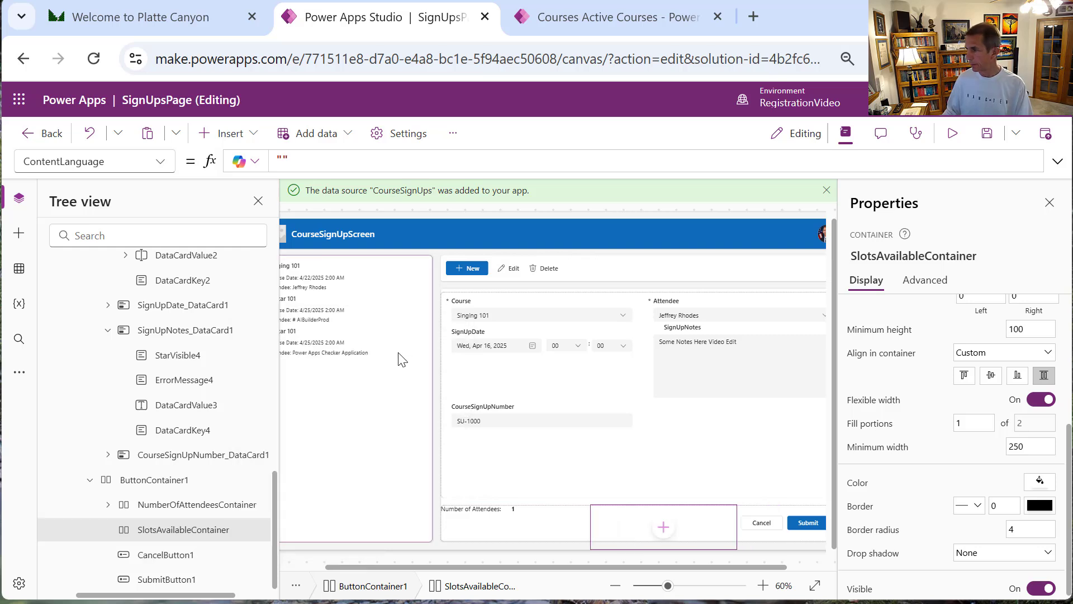
Insert a text control inside SlotsAvailableContainer
right_click(198, 531)
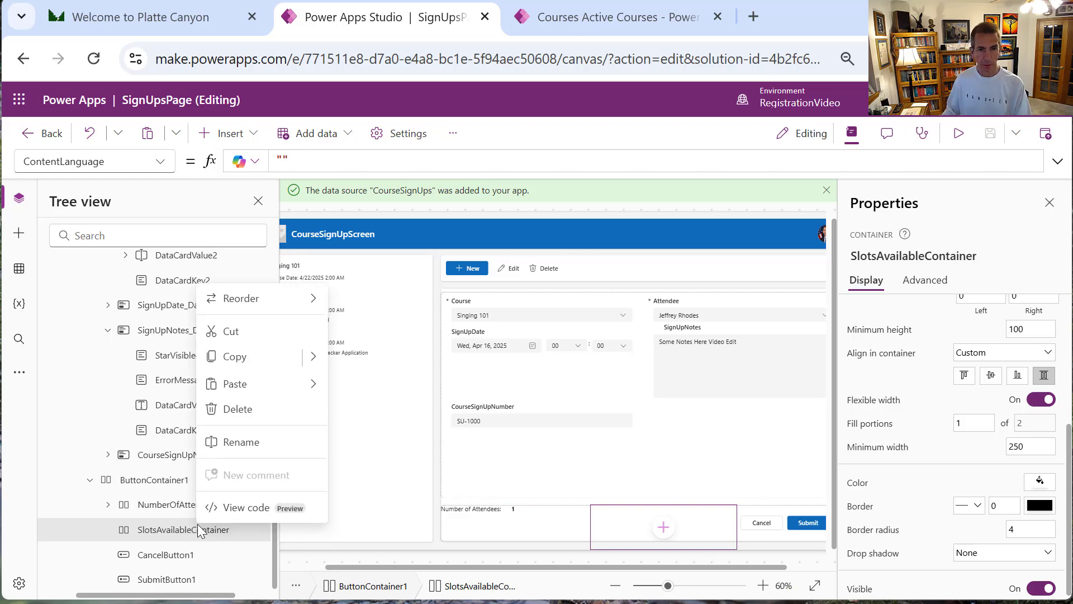
click(255, 136)
click(302, 207)
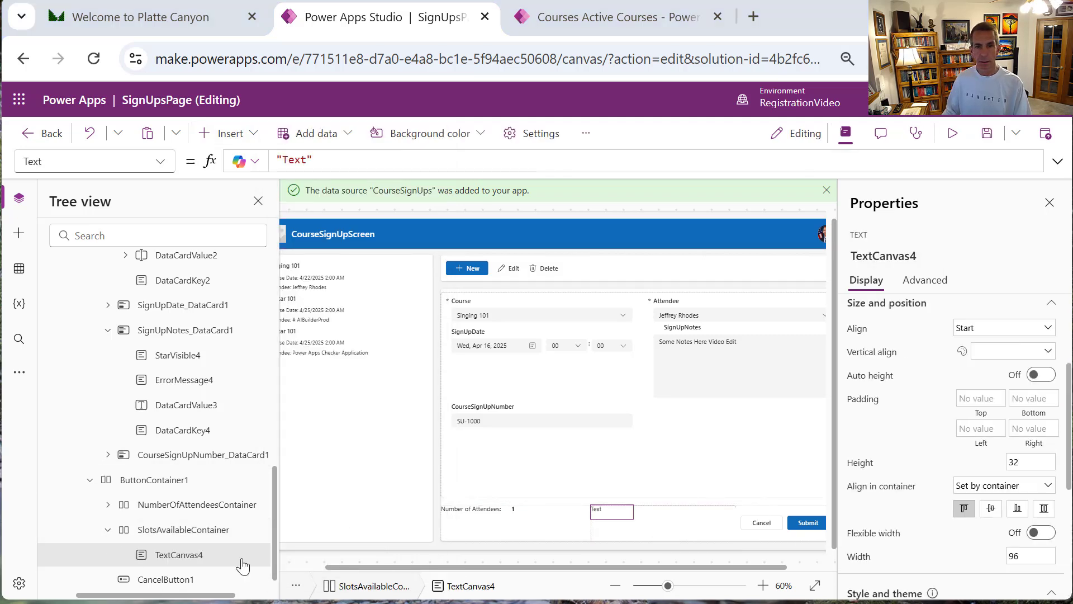
Set the new text control's Text to "Slots Available: " and its width to 150
click(288, 162)
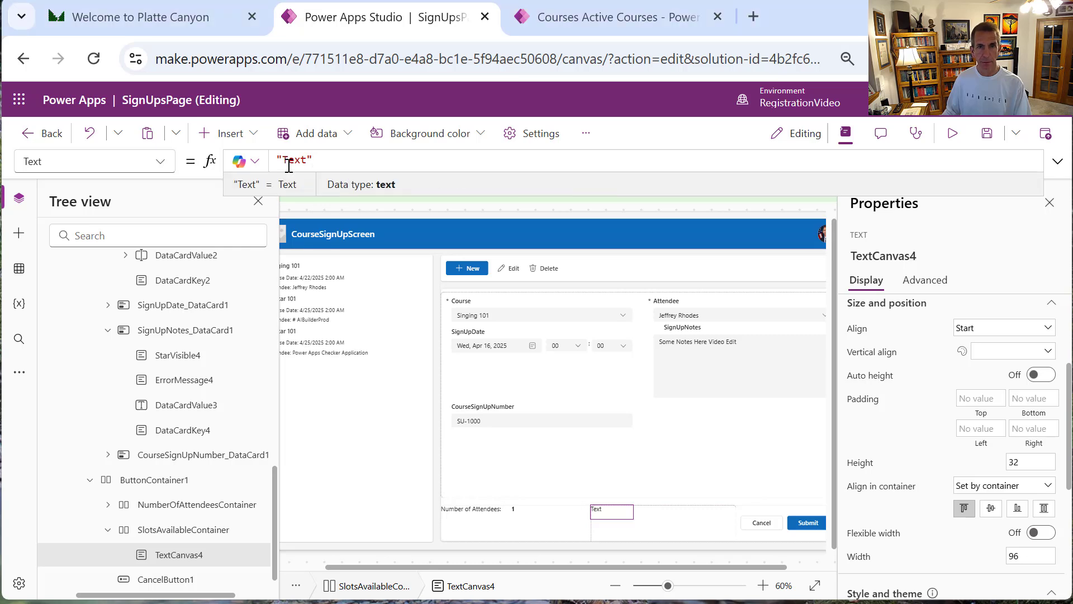
double_click(299, 161)
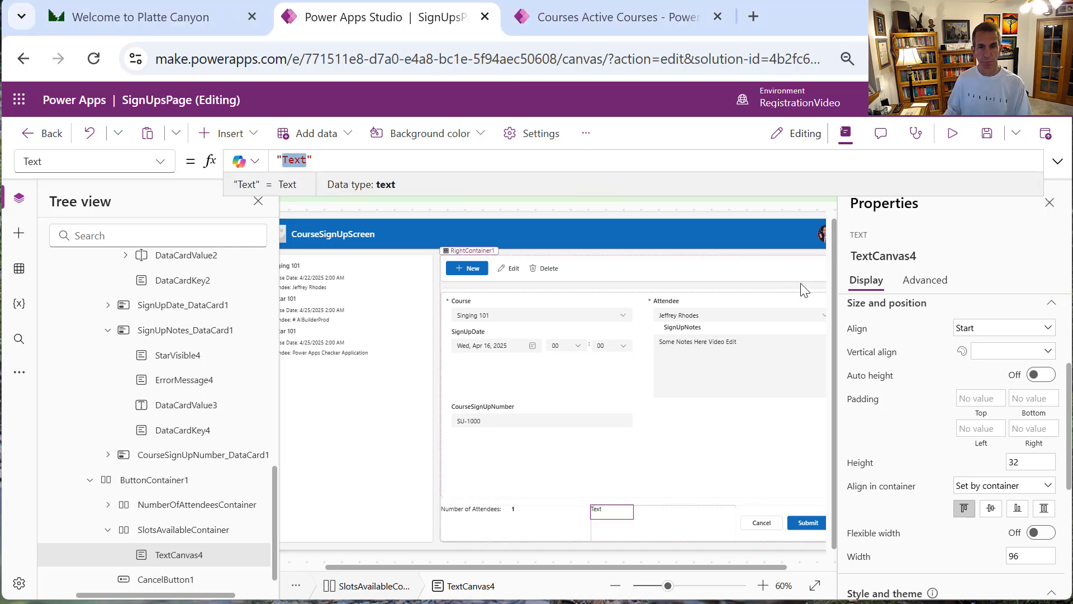
text(Slots AvA)
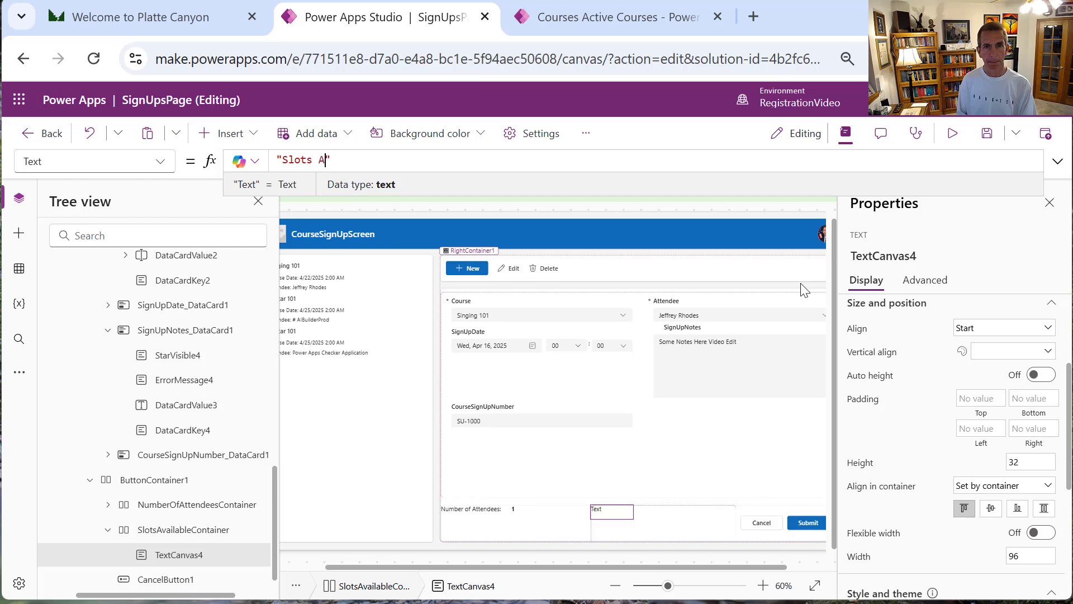
key(BackSpace)
text(ailb)
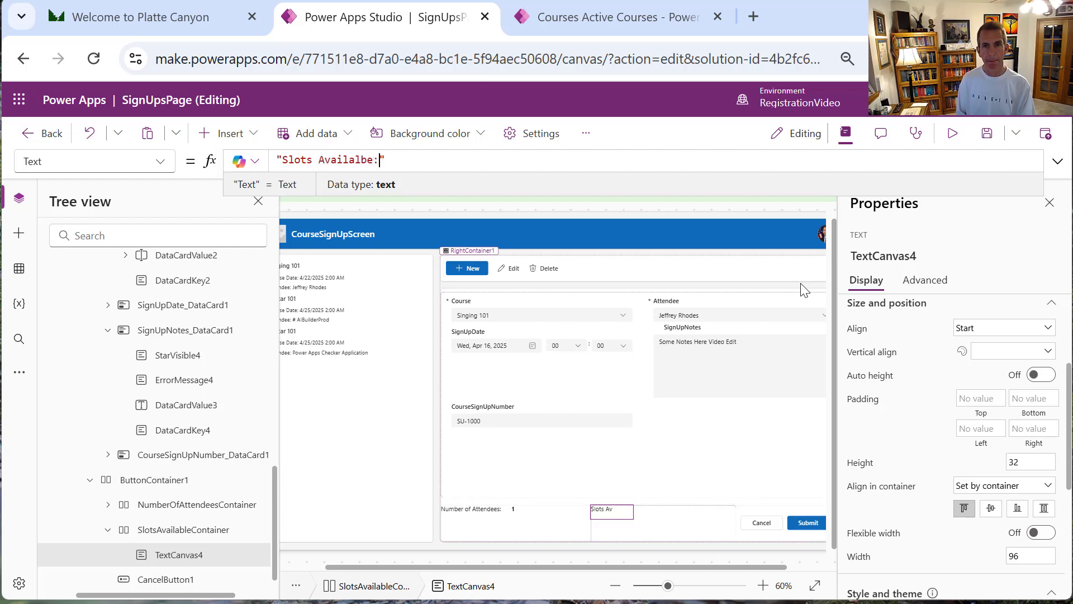
key(BackSpace)
key(BackSpace)
key(BackSpace)
key(BackSpace)
text(ble:)
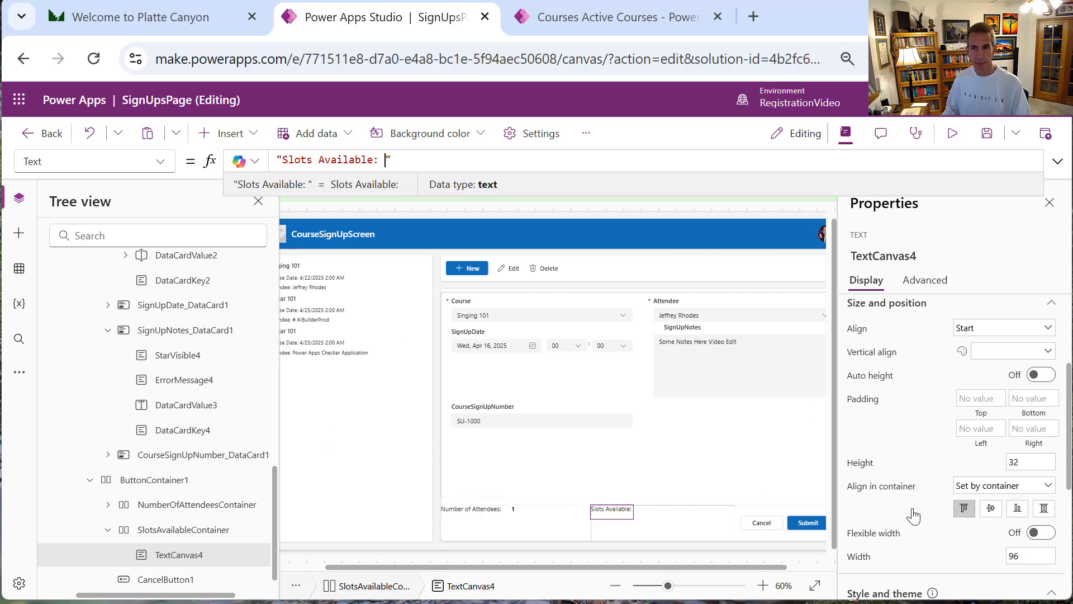
click(1032, 558)
text(150)
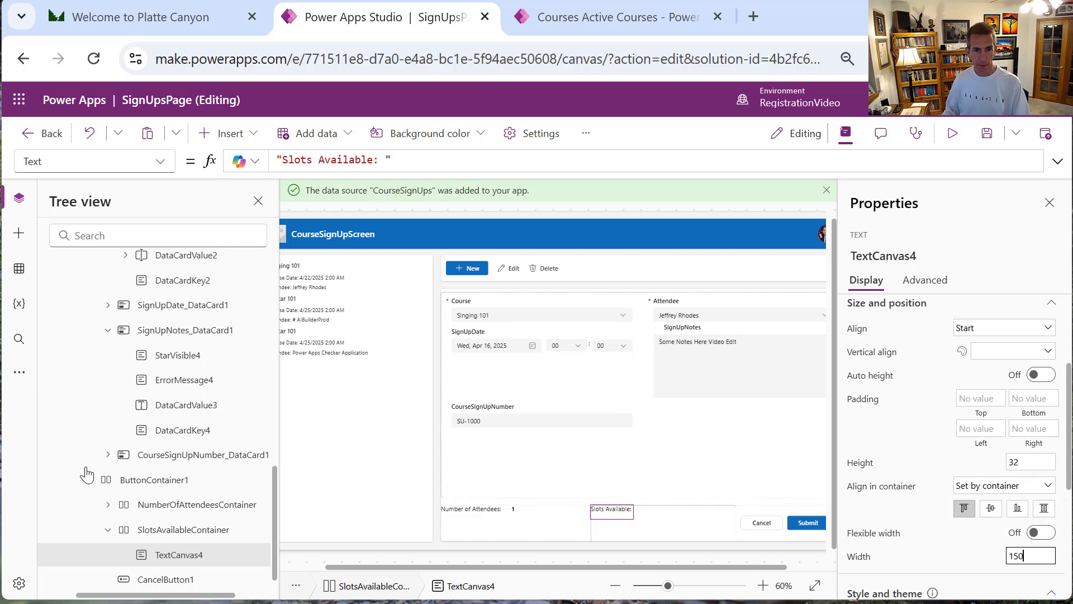
Insert a second text control inside SlotsAvailableContainer, following the "Slots Available: " label
click(199, 532)
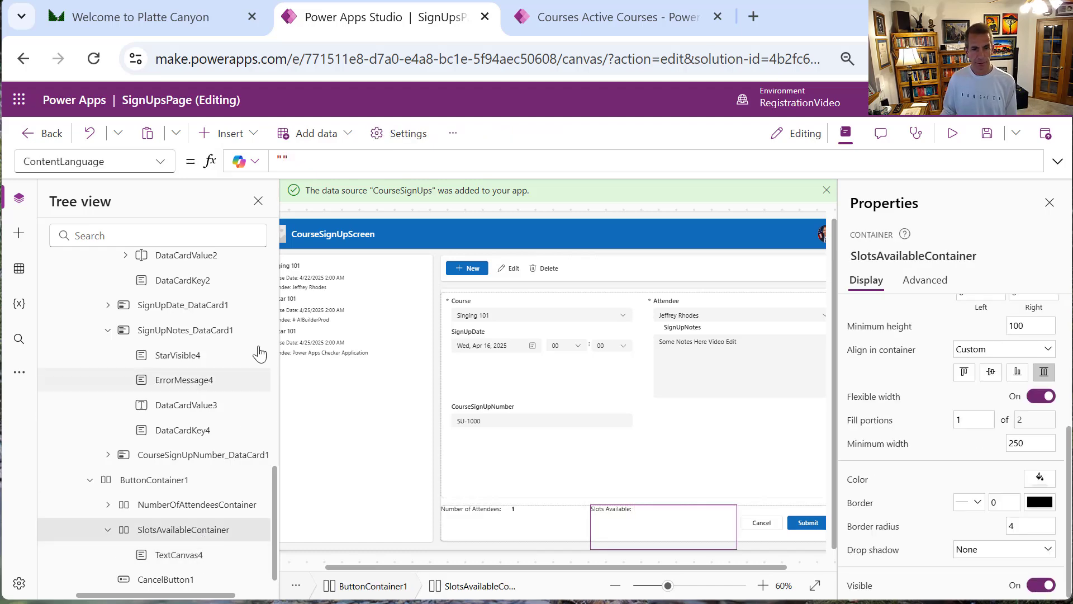
click(245, 139)
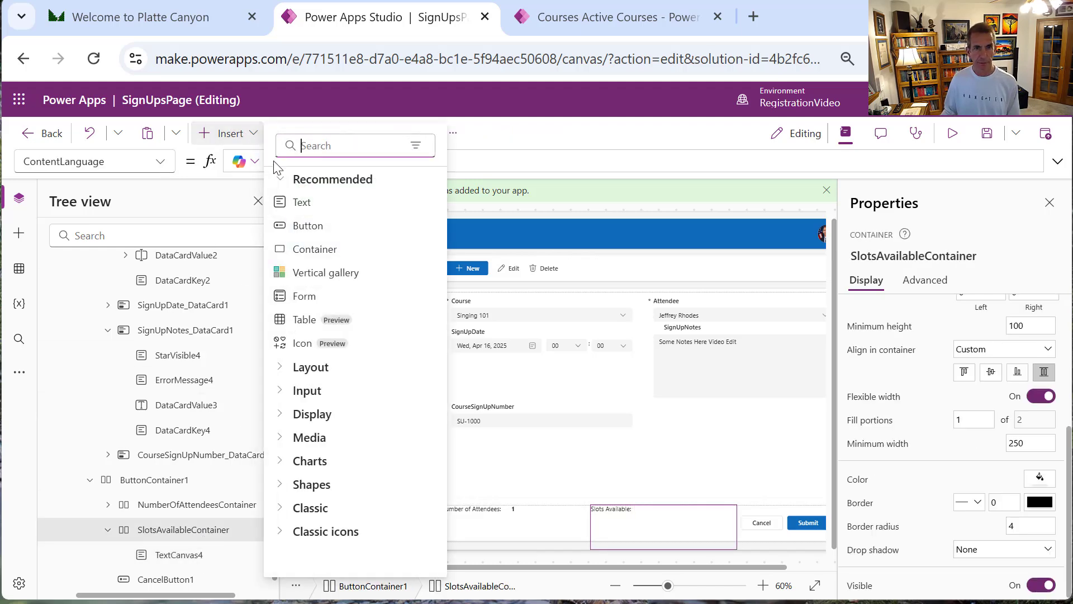
click(296, 205)
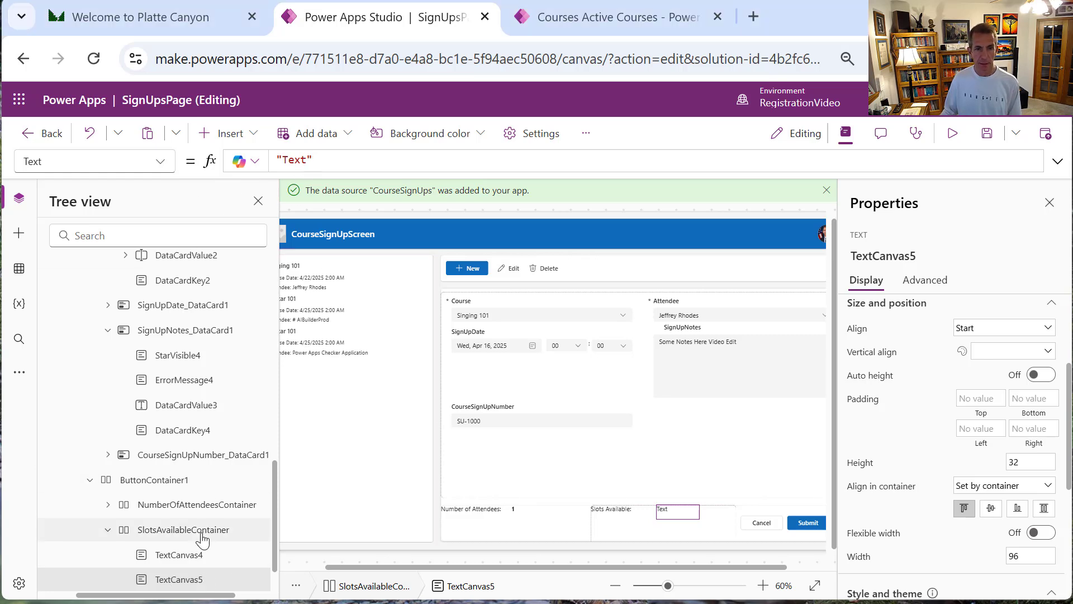
Rename the new text control in SlotsAvailableContainer as SlotsAvailableBox
right_click(212, 577)
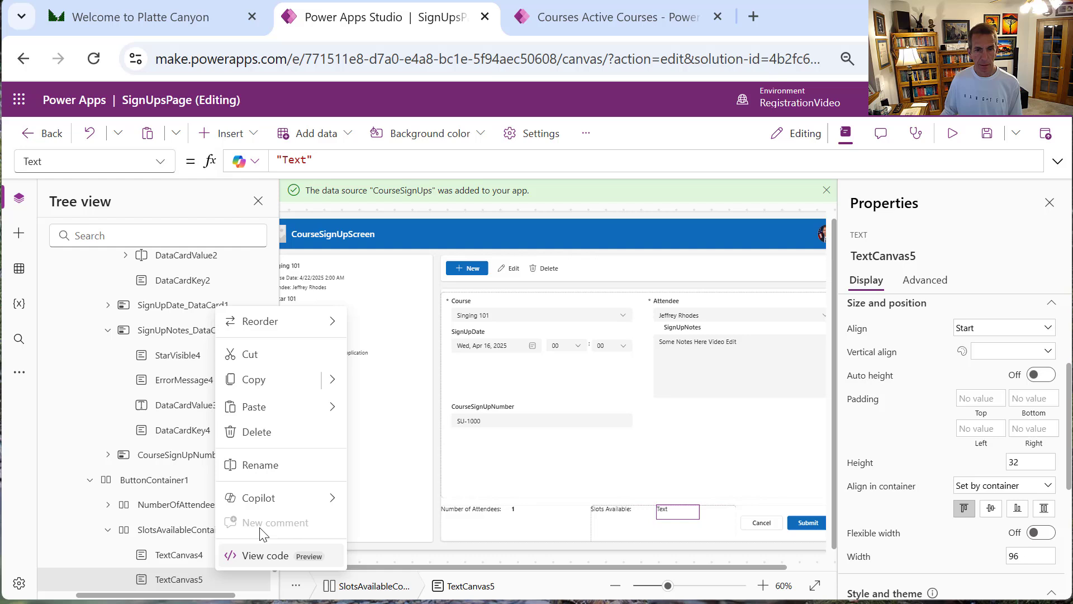
click(257, 466)
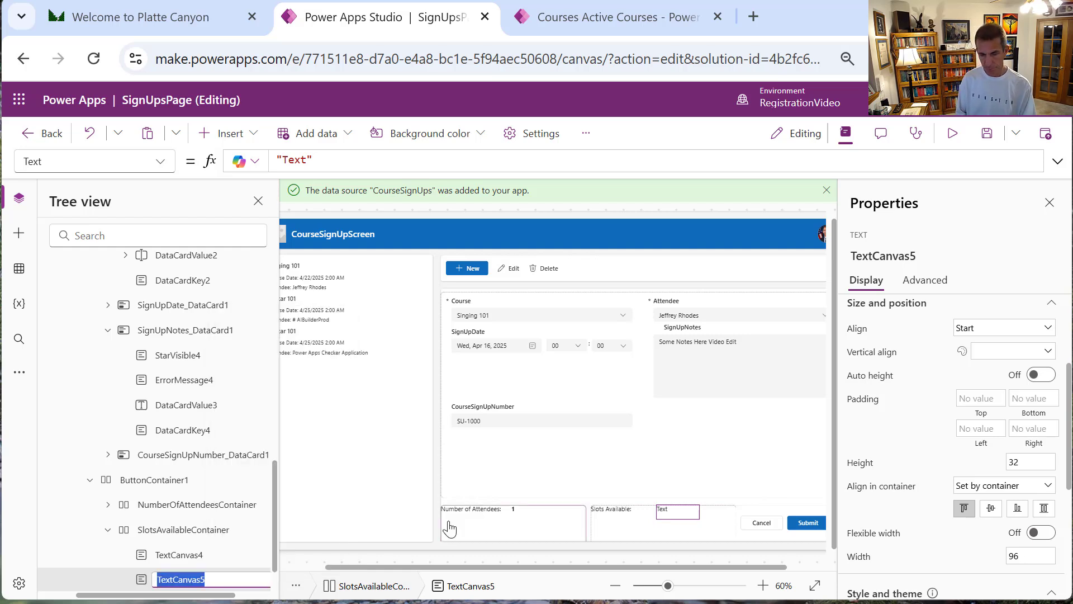
text(SlotsA)
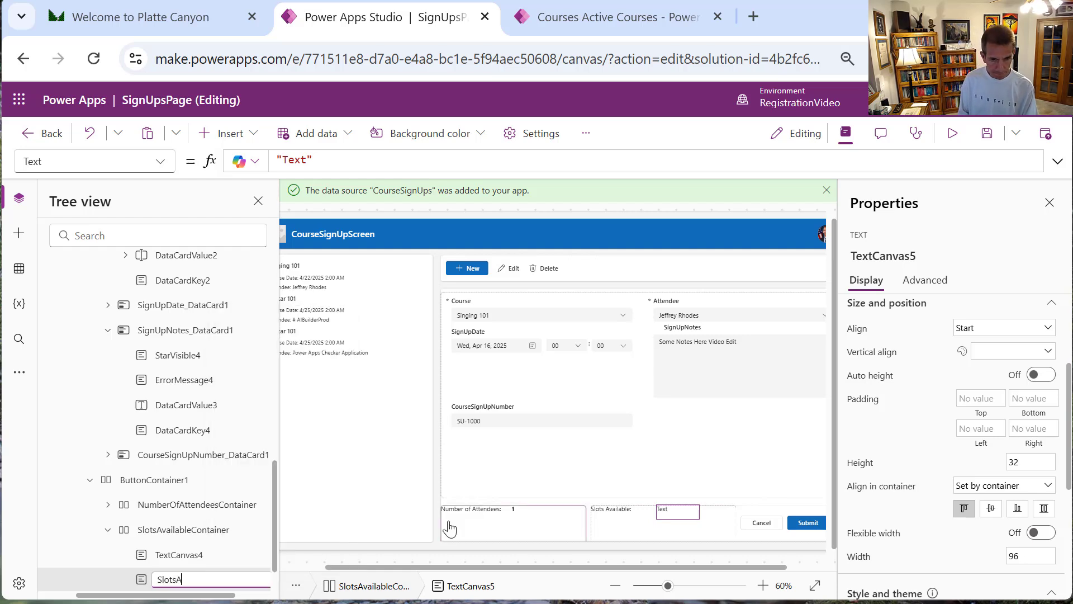
text(vaila)
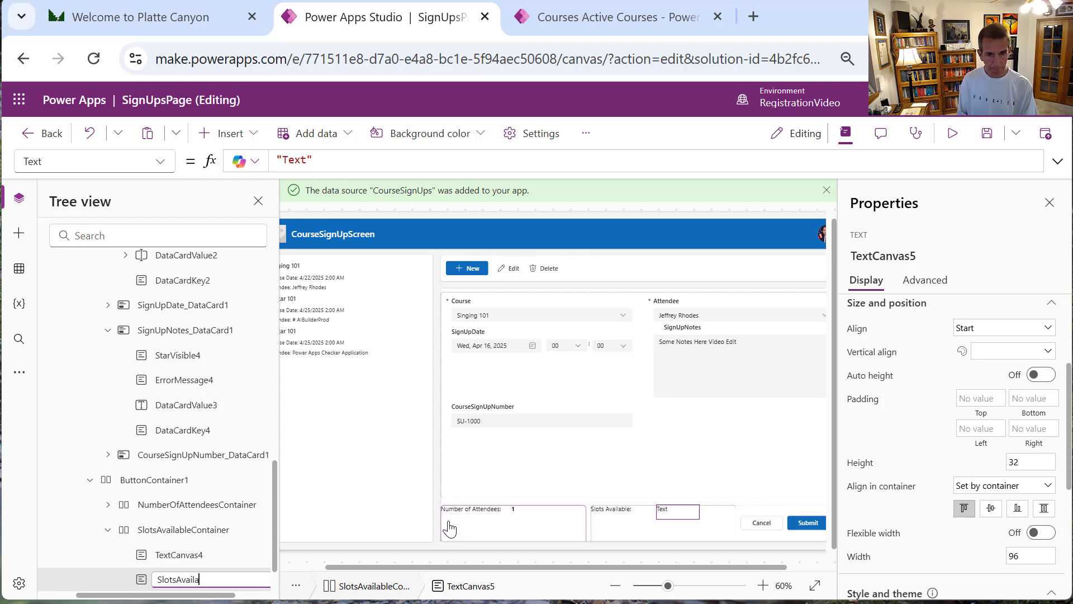
text(bleBox)
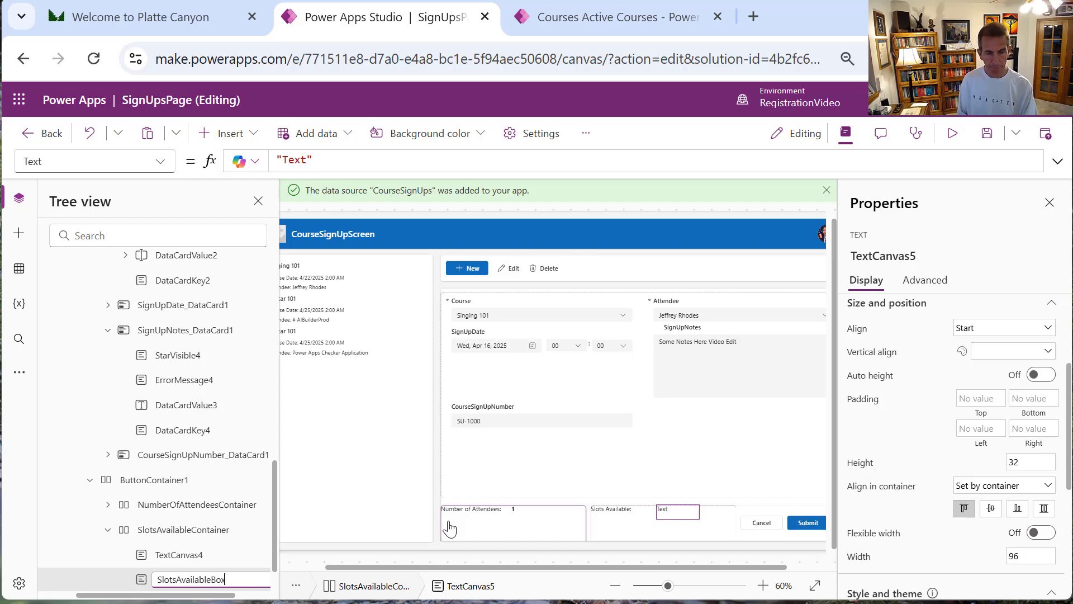
key(Escape)
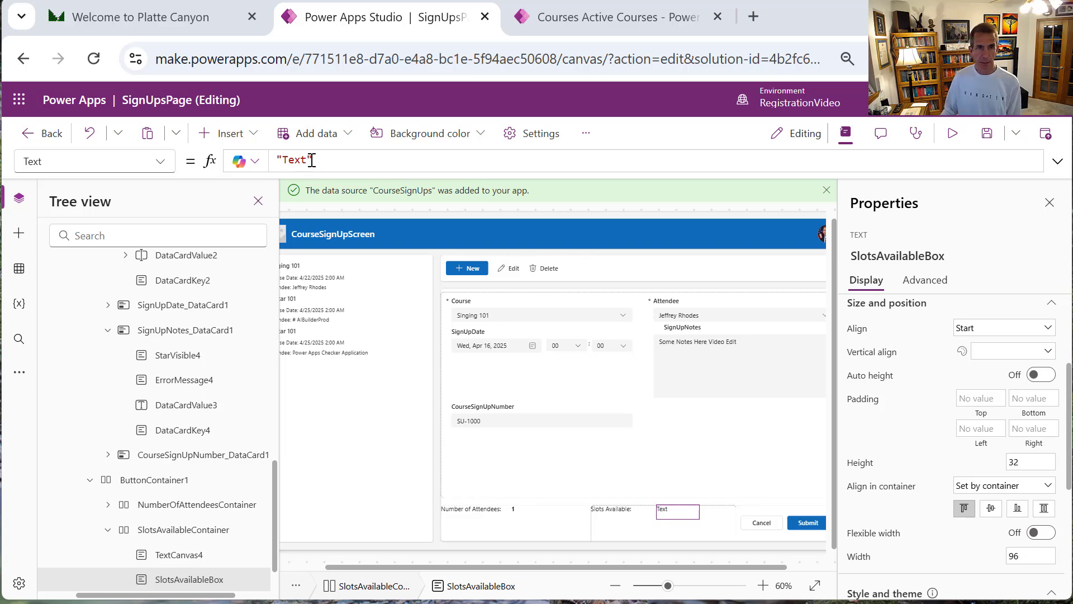
Replace SlotsAvailableBox's Text formula with LookUp(Courses, Course = DataCardValue1.Selected.Course)
drag(312, 159, 261, 154)
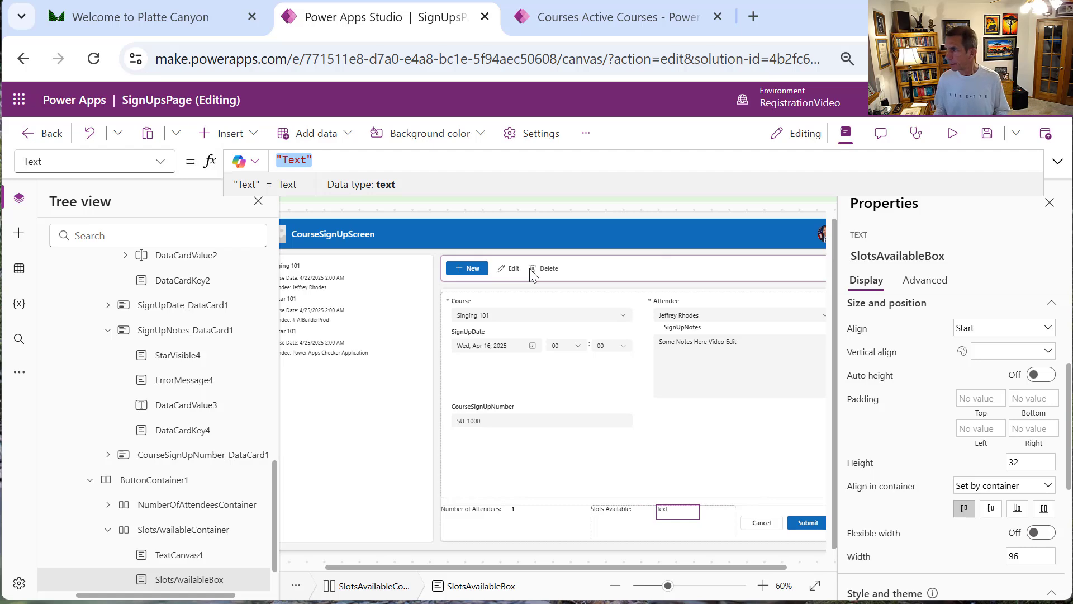
text(LookUp)
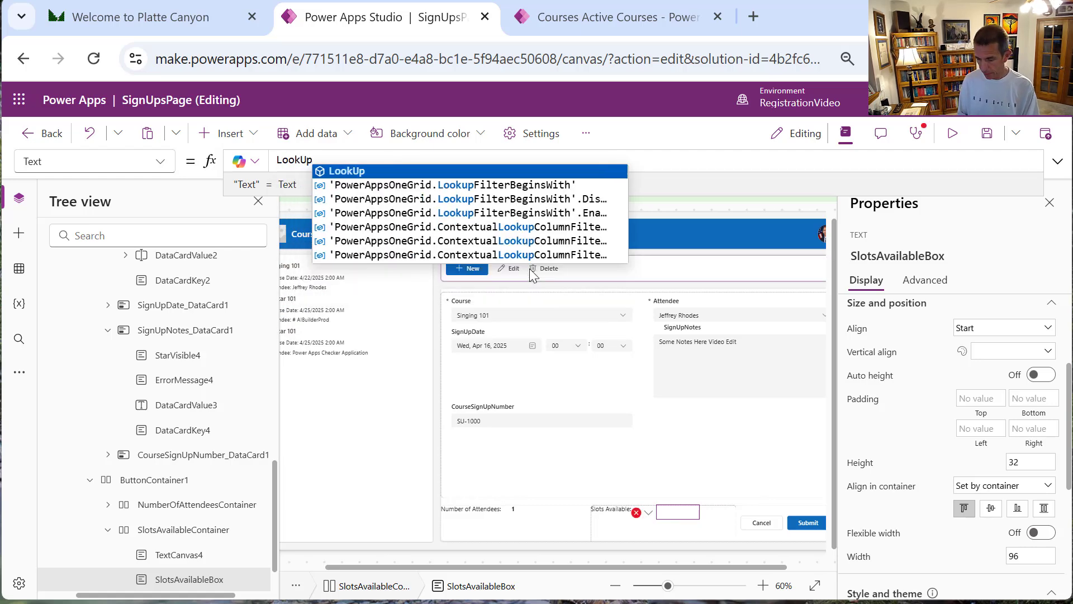
text((Cour)
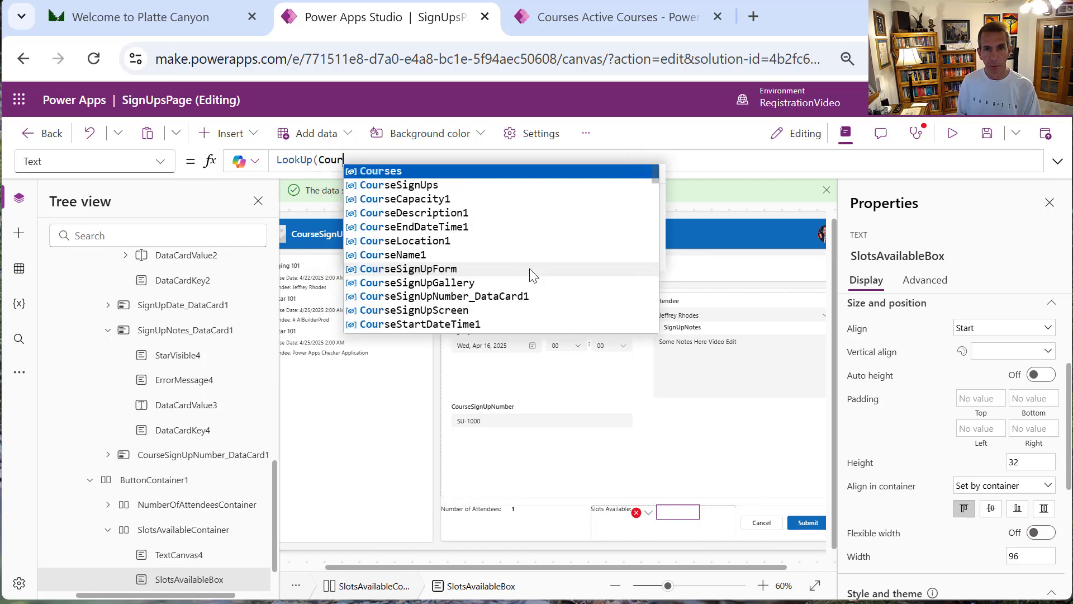
text(ses)
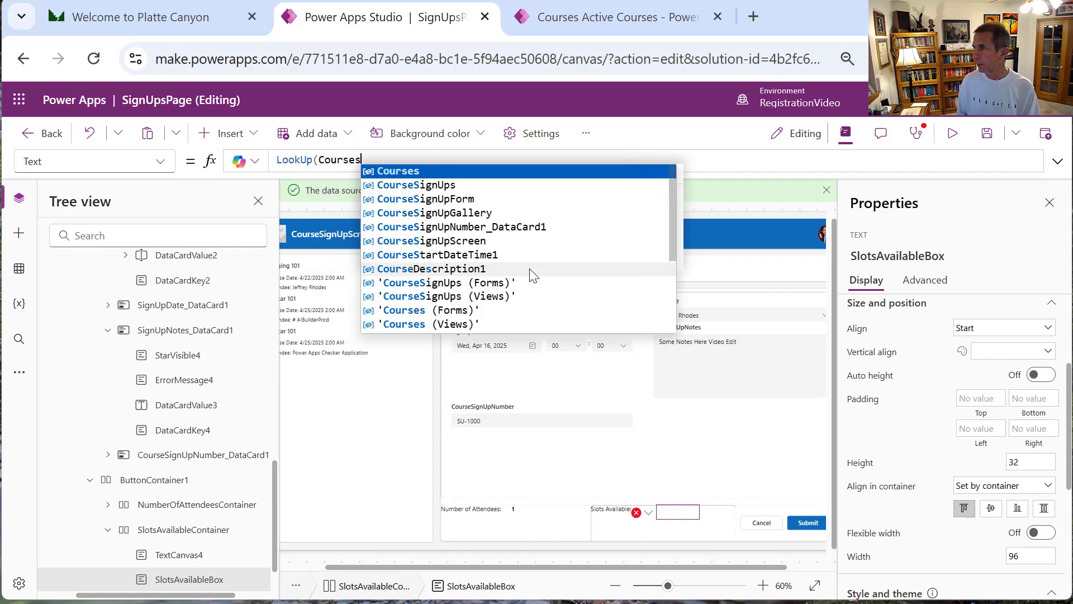
text(, Course)
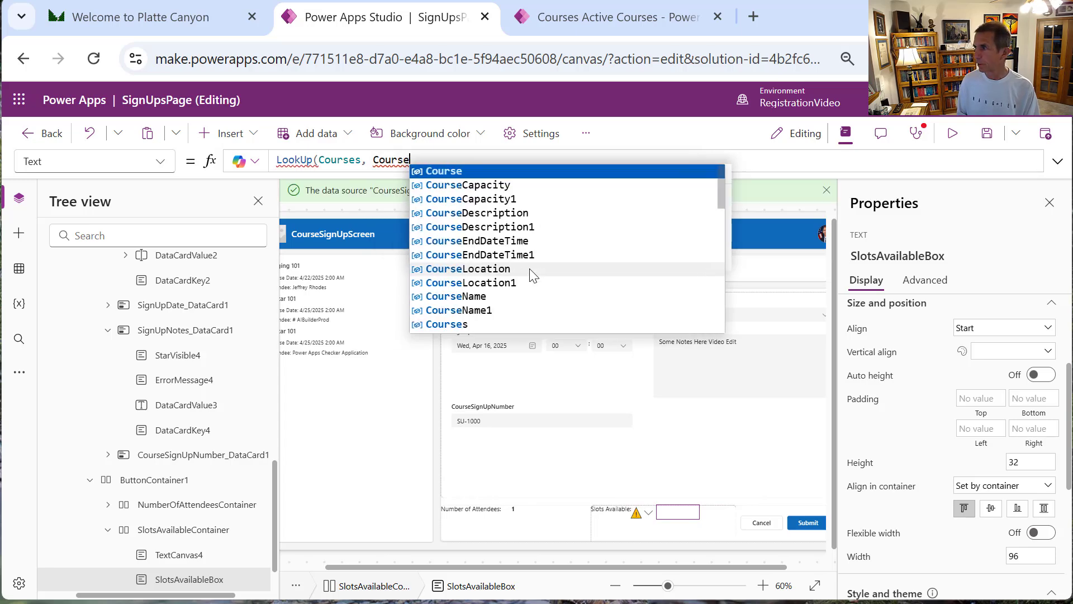
text( = )
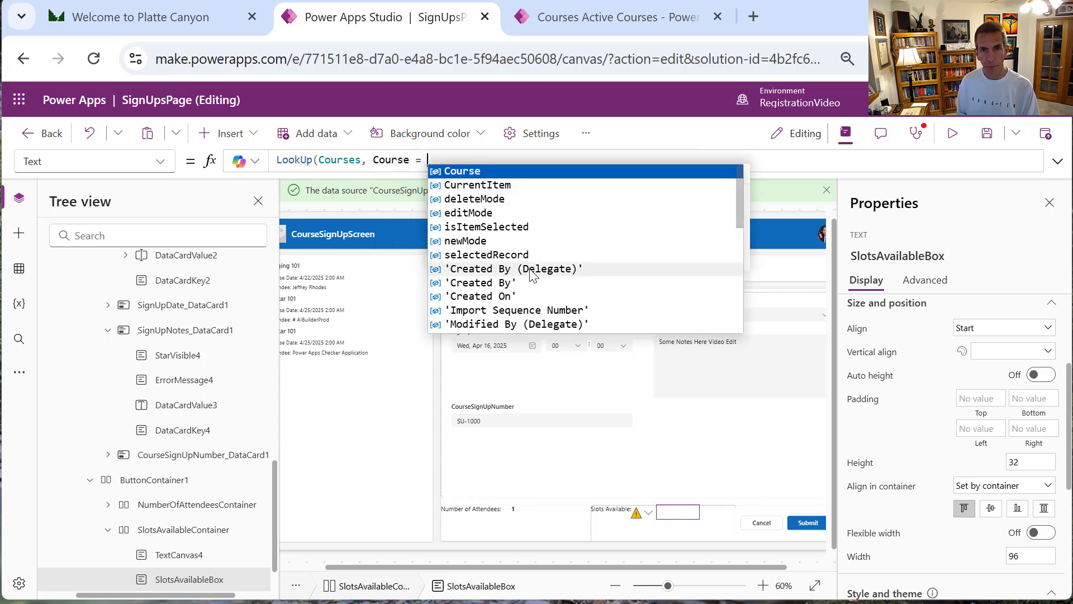
text(DataCa)
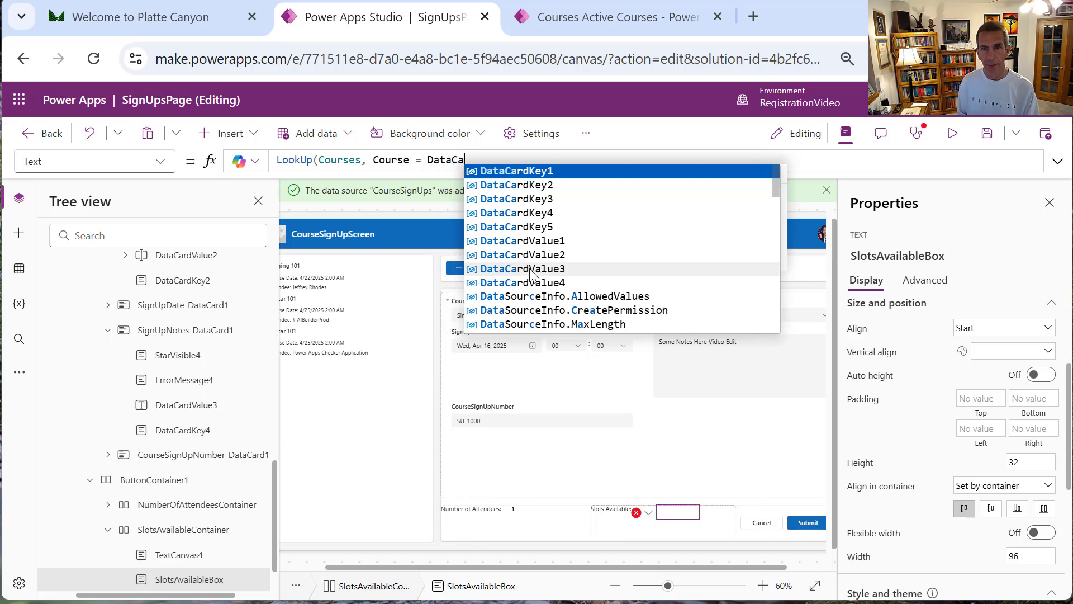
text(rdVal)
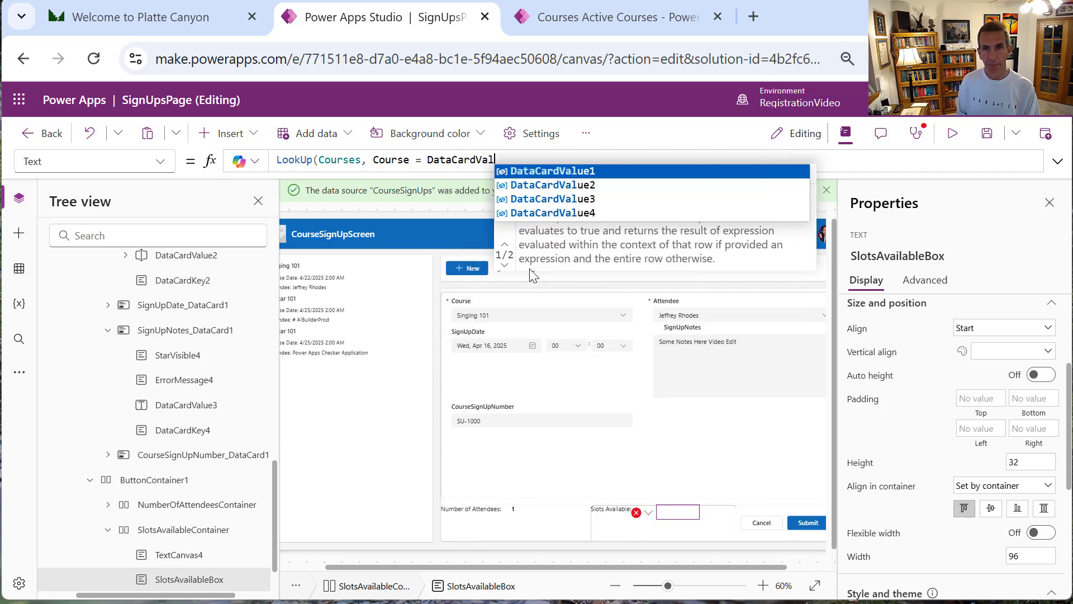
text(ue1.)
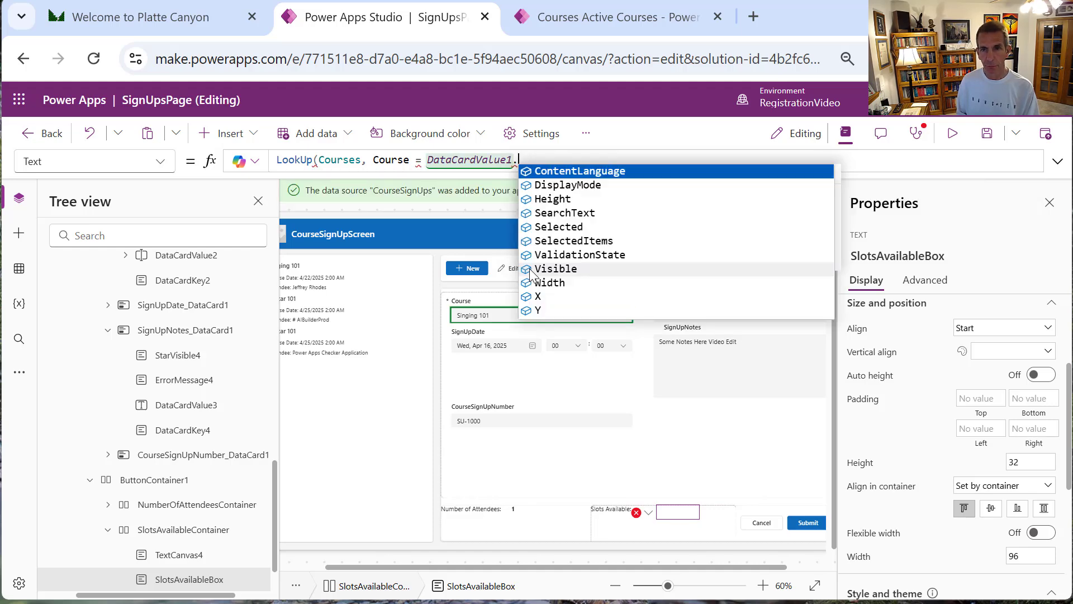
text(Sele)
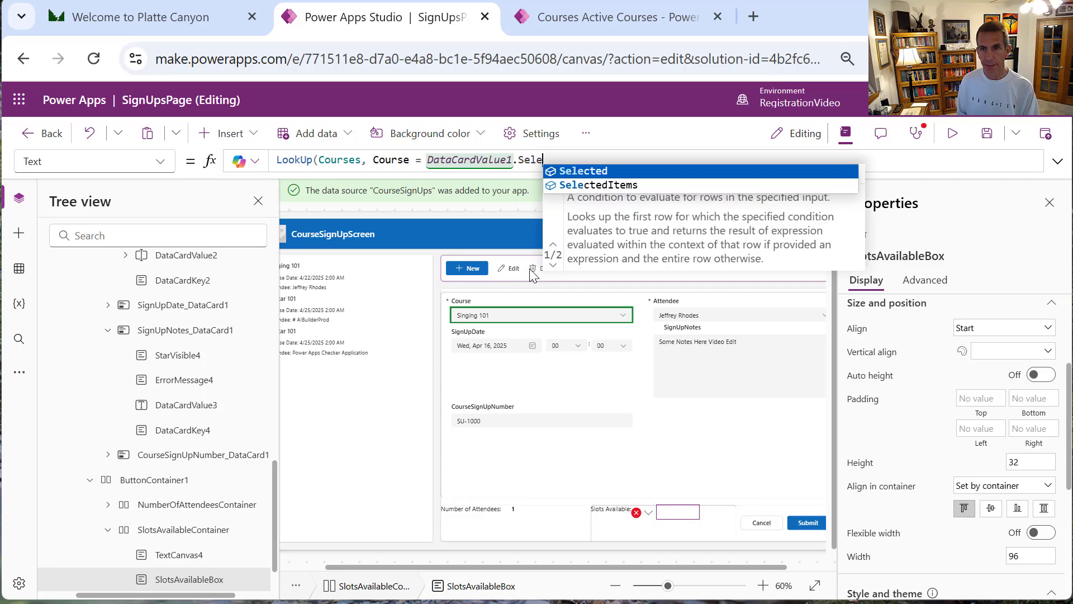
text(cted.Course)
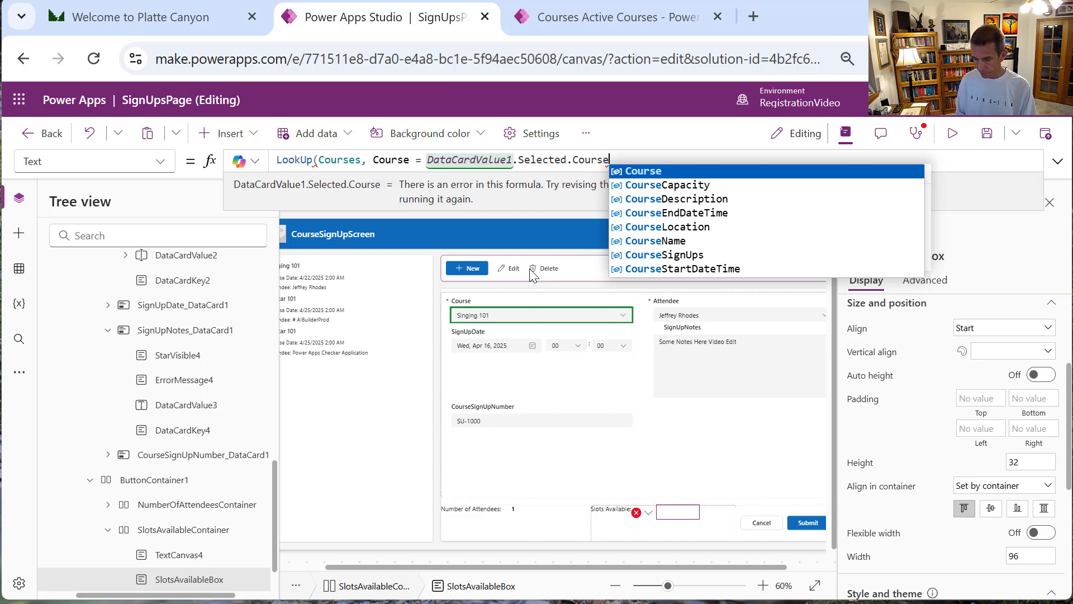
text())
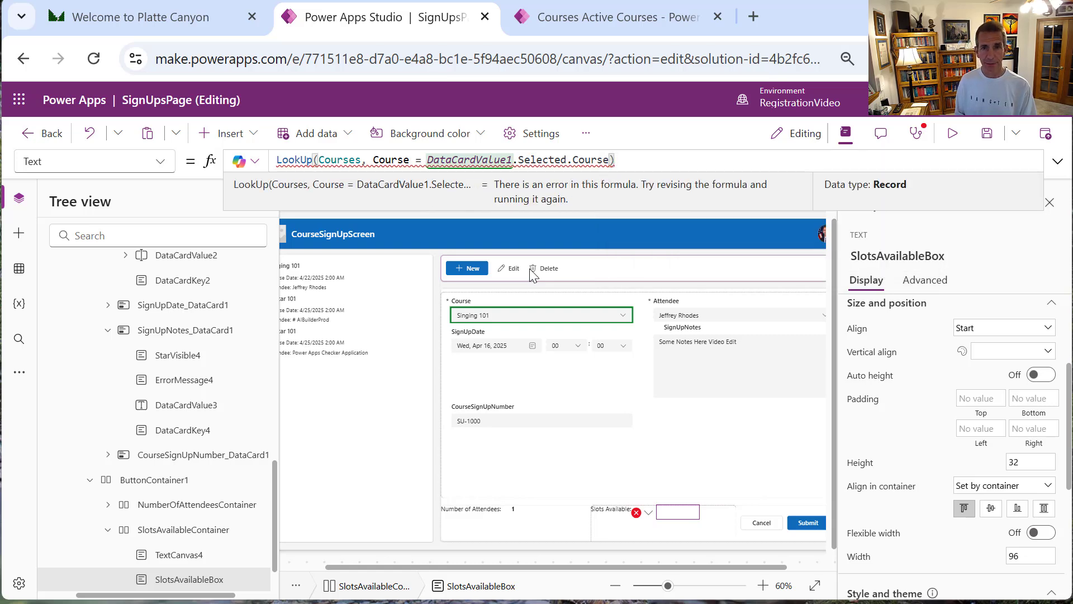
Append .Course to the LookUp expression in SlotsAvailableBox's Text formula to return that field
text(.)
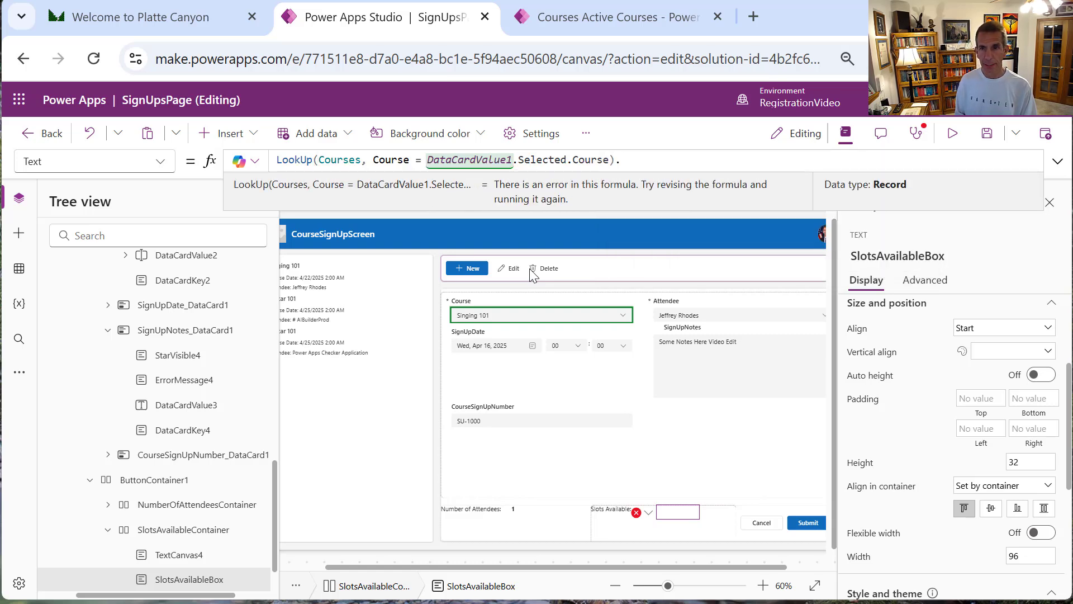
text(Cour)
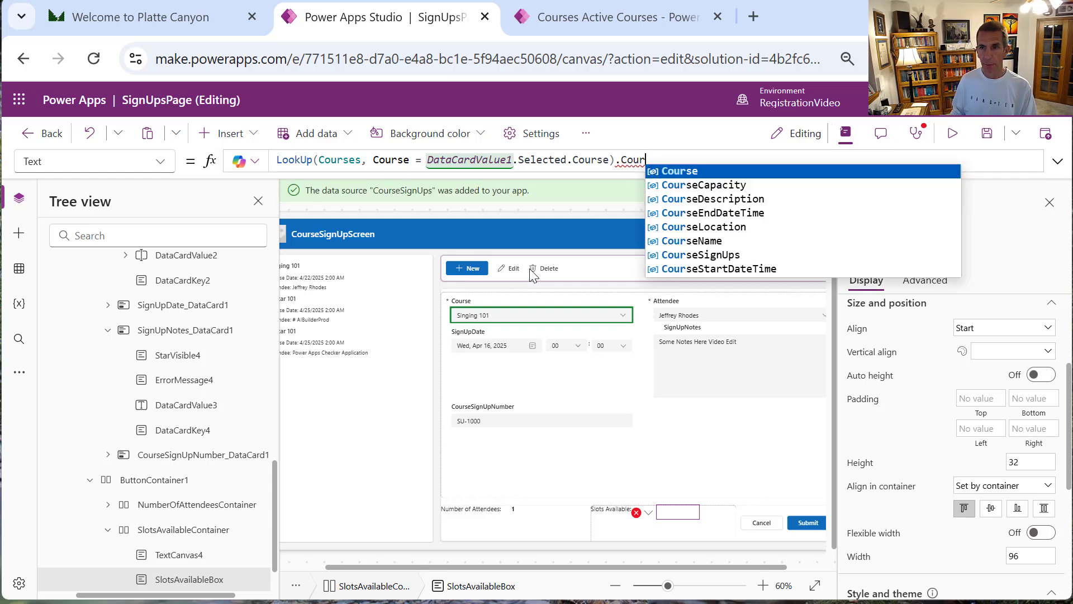
key(Tab)
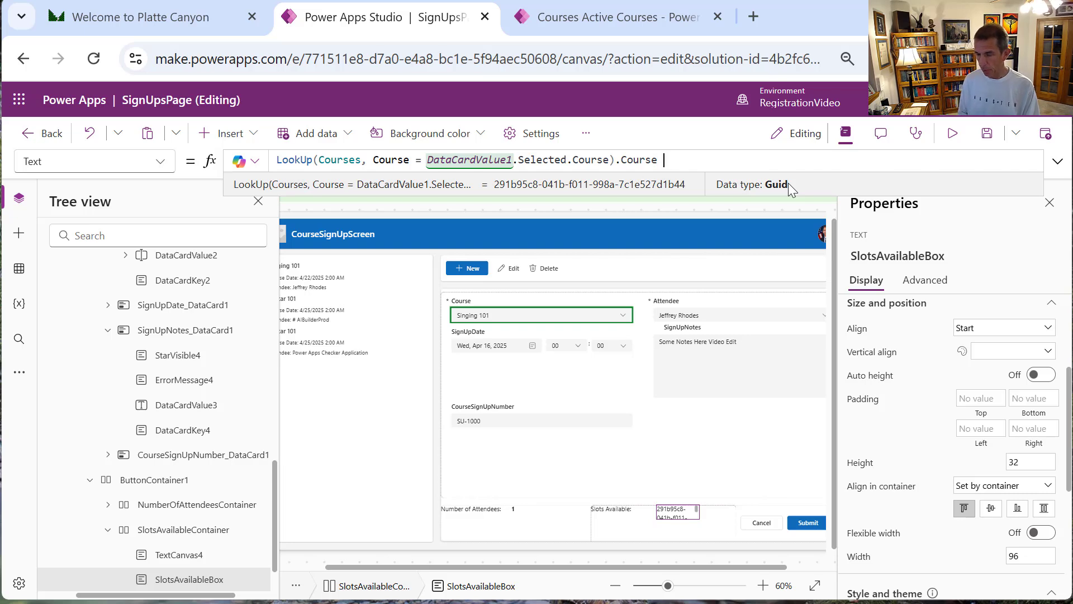
Subtract Value(NumberOfAttendeesBox.Text) from the LookUp result in SlotsAvailableBox's Text formula
text(-)
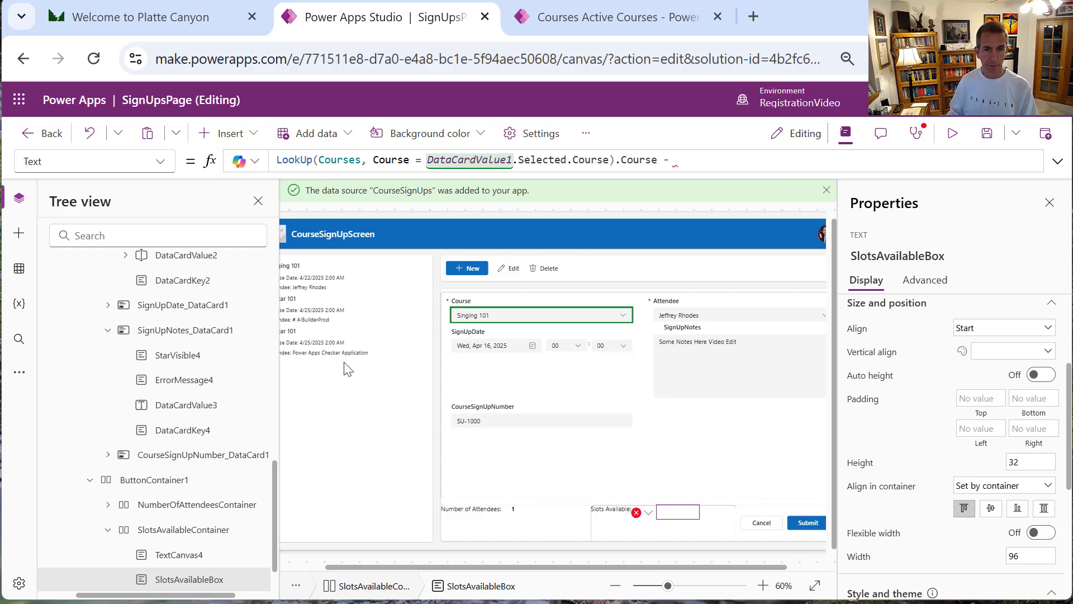
click(104, 505)
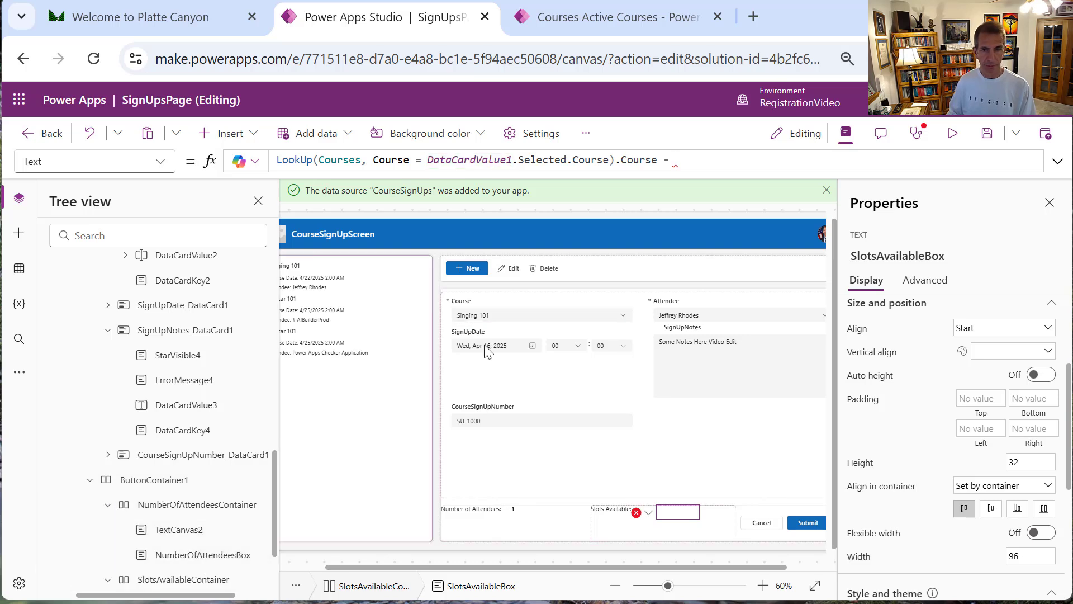
click(708, 160)
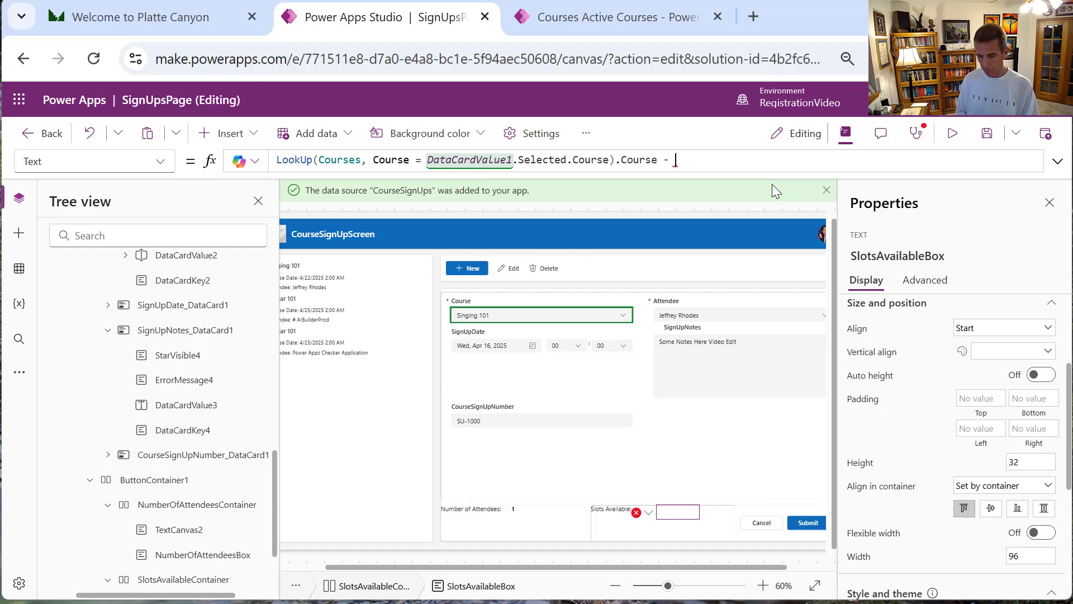
text(Value)
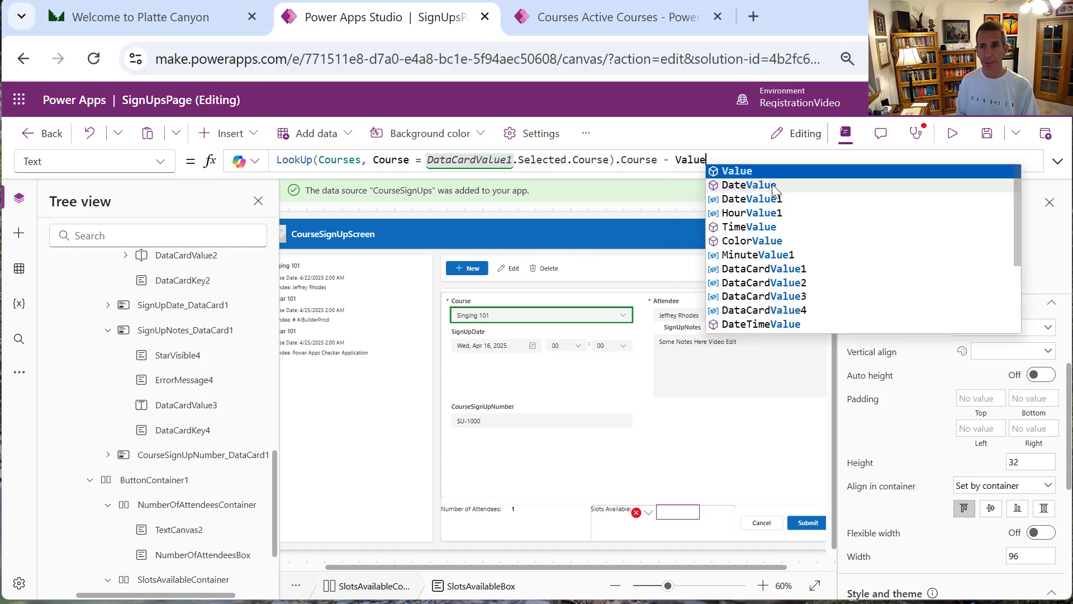
text(()
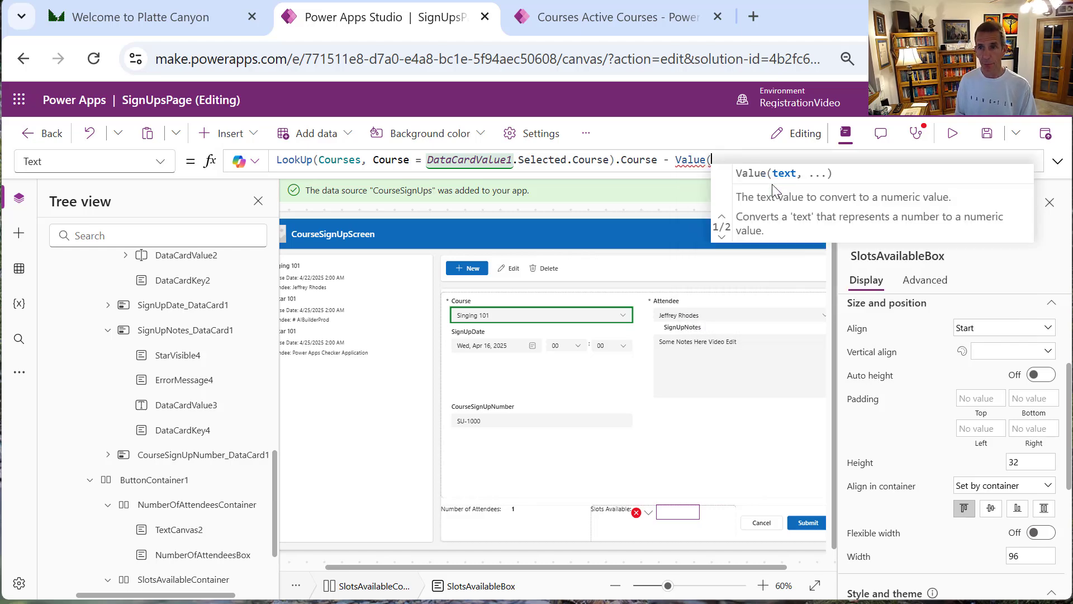
text(Number)
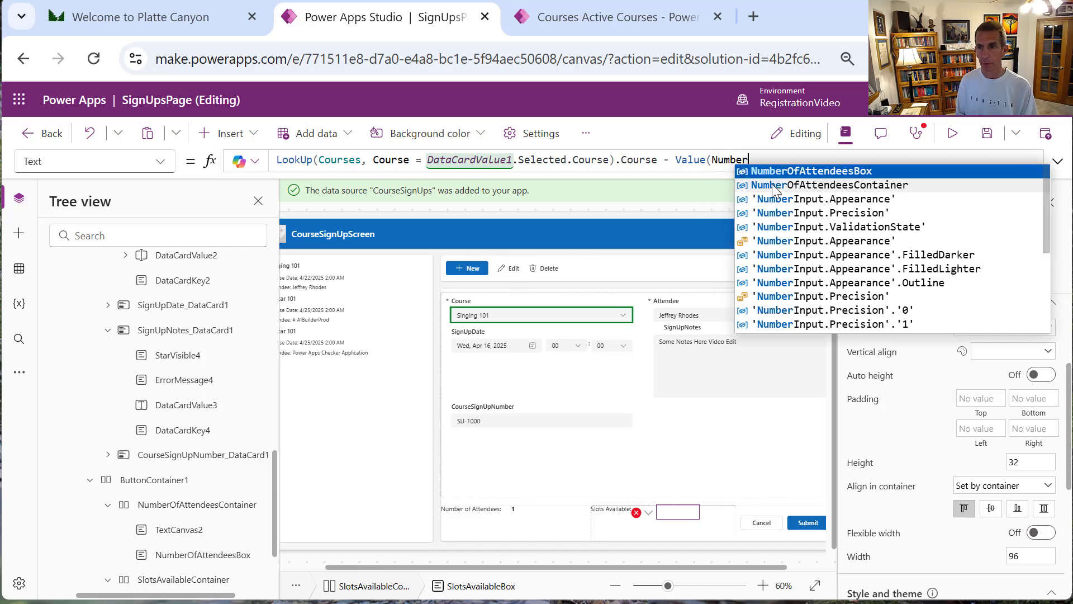
key(Tab)
text(.)
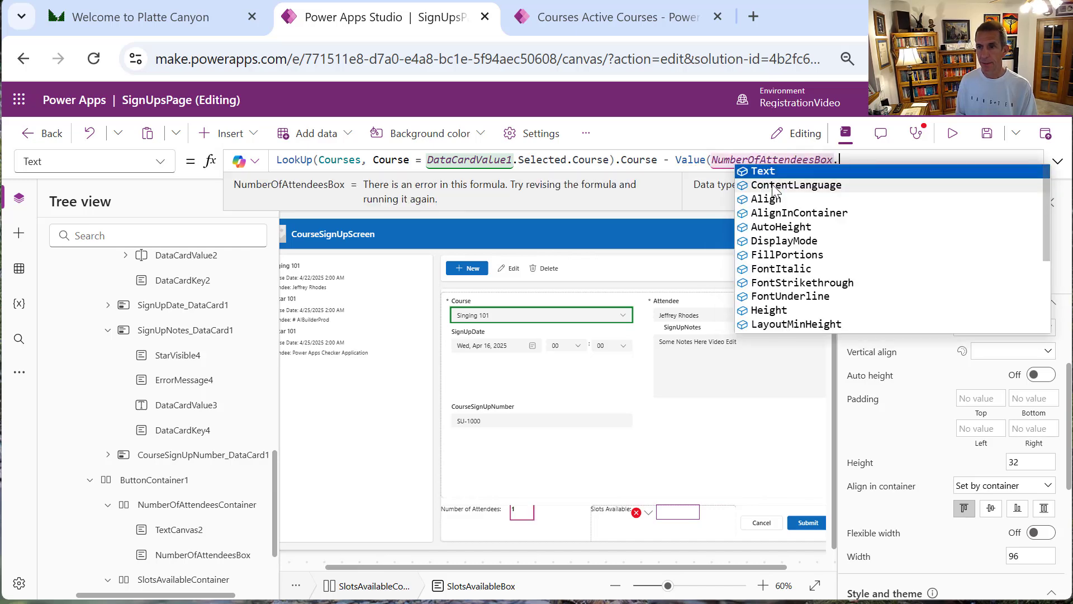
text(Text)
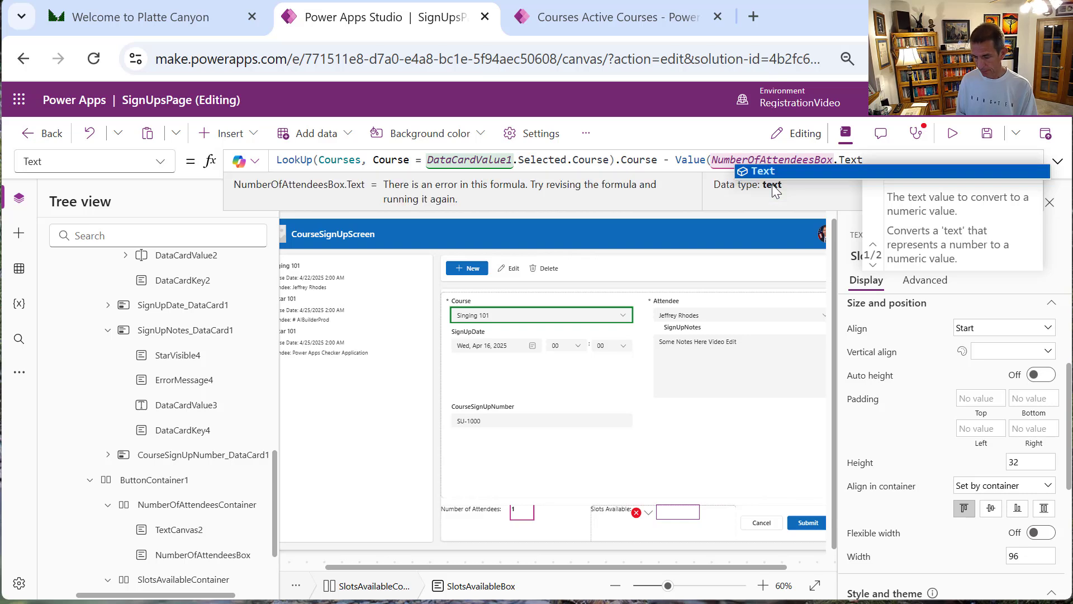
text())
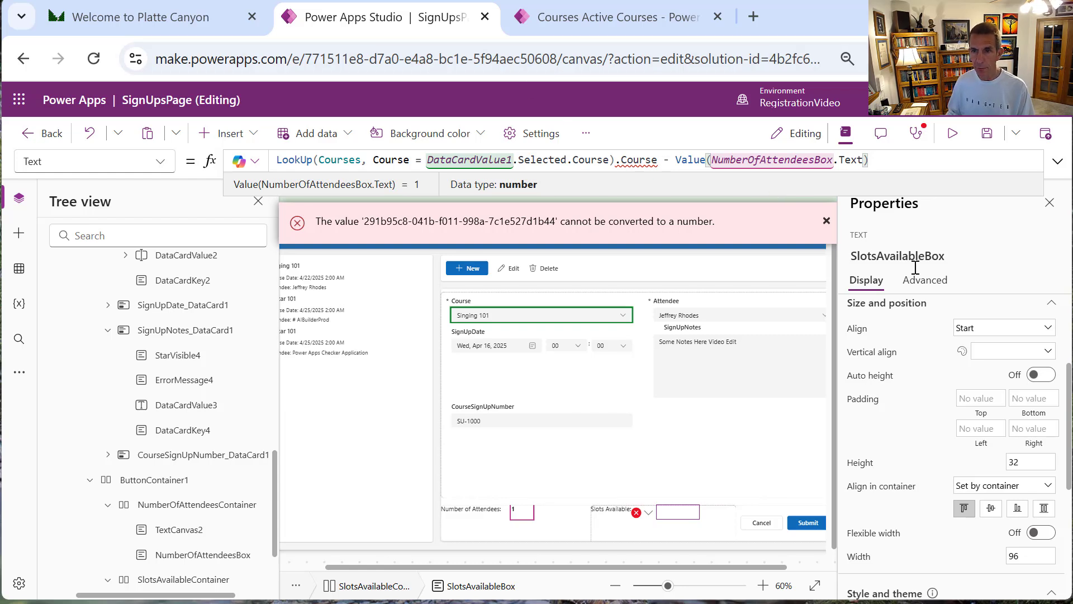
Change the field returned by the LookUp in SlotsAvailableBox's Text formula to CourseCapacity
click(658, 161)
text(Capac)
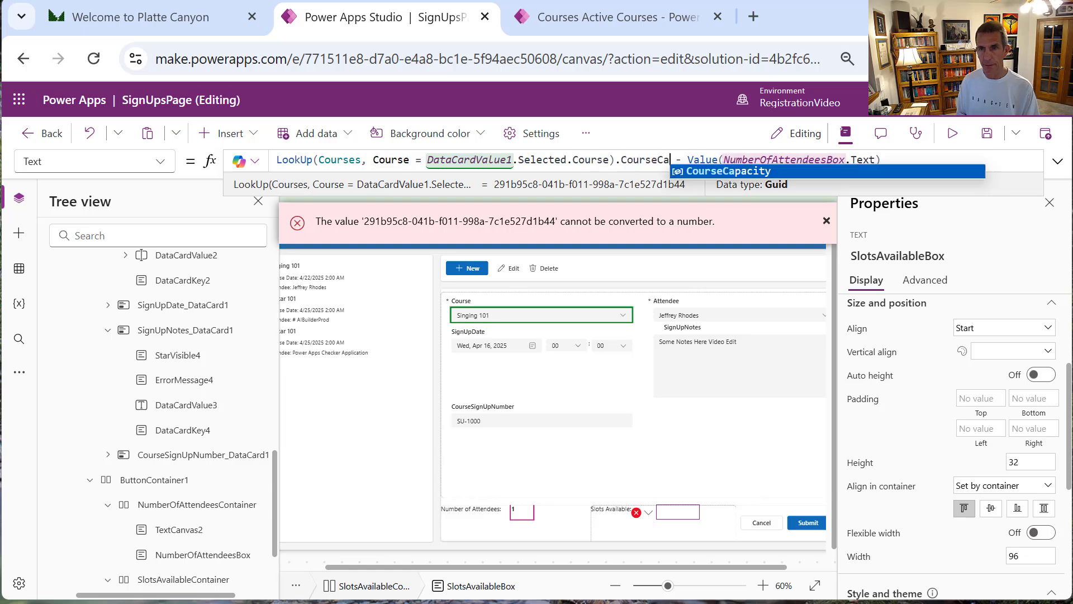
text(ity)
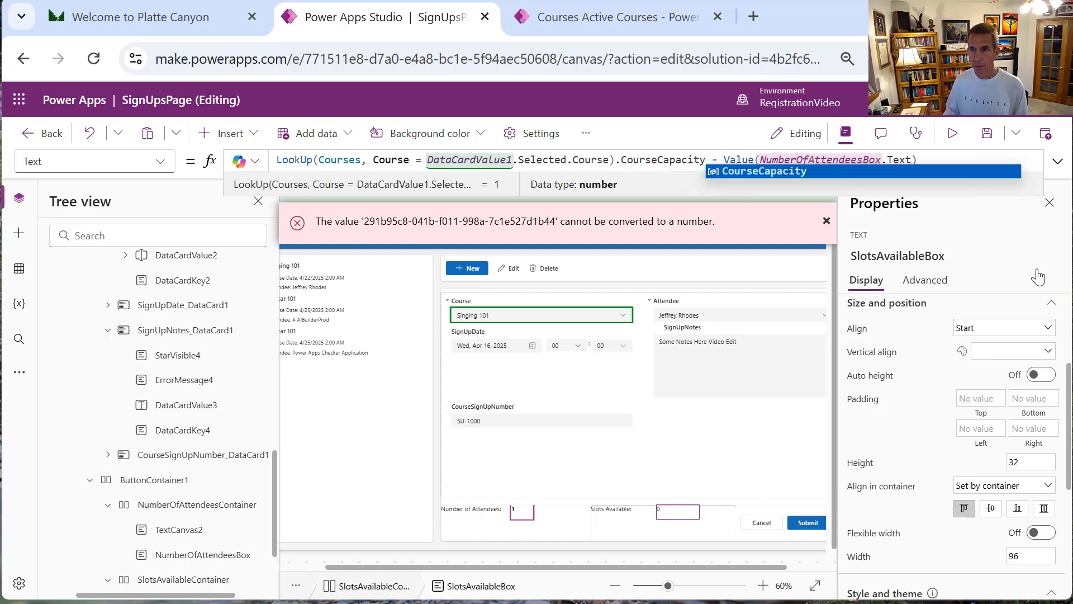
Set SlotsAvailableBox's font weight to Bold
click(936, 151)
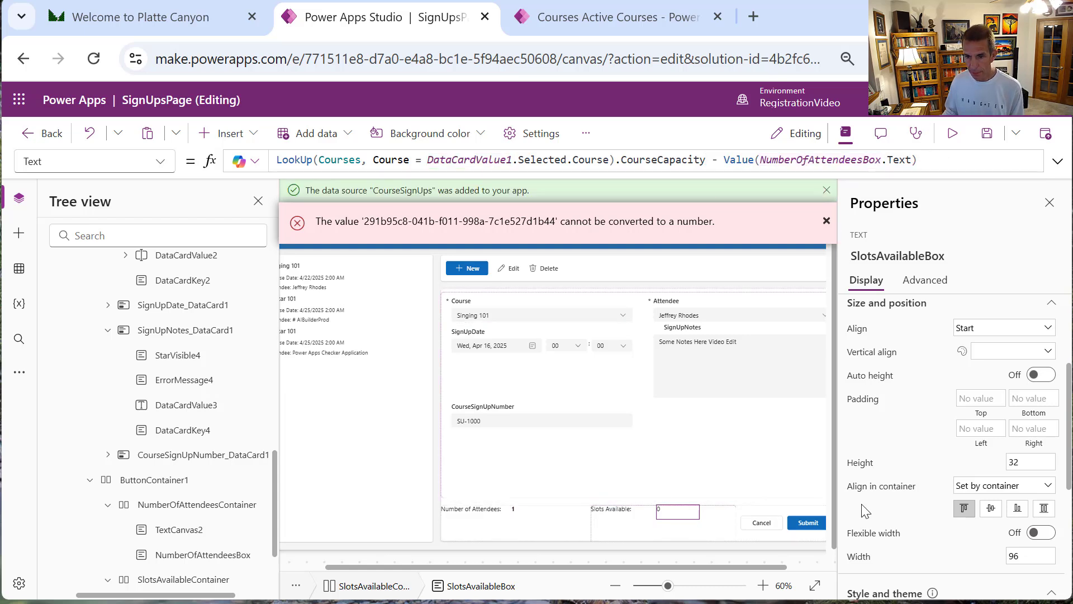
drag(1070, 455, 1069, 524)
click(1034, 512)
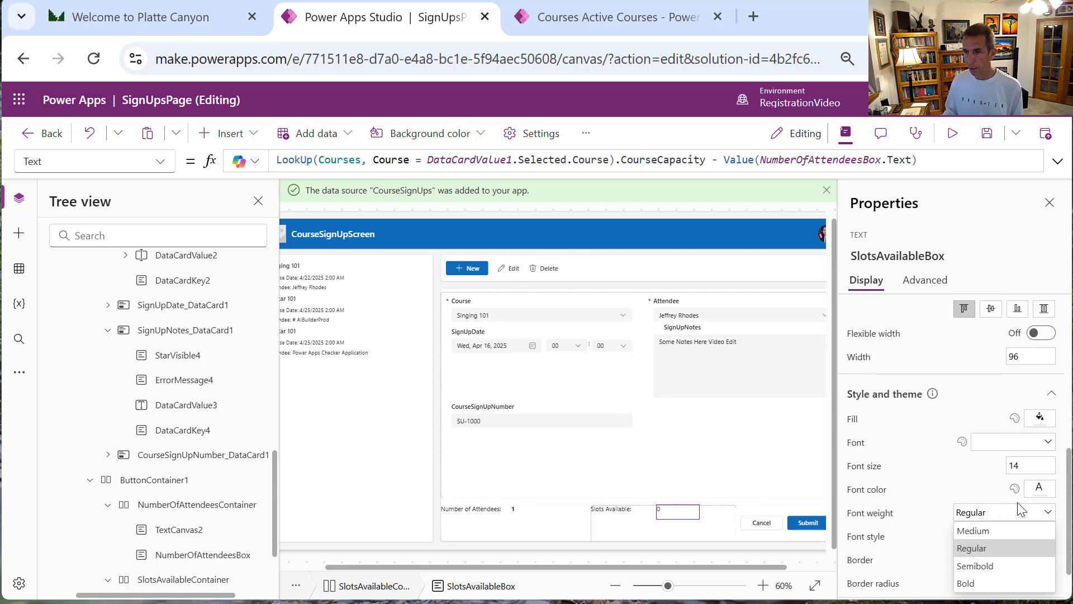
click(969, 584)
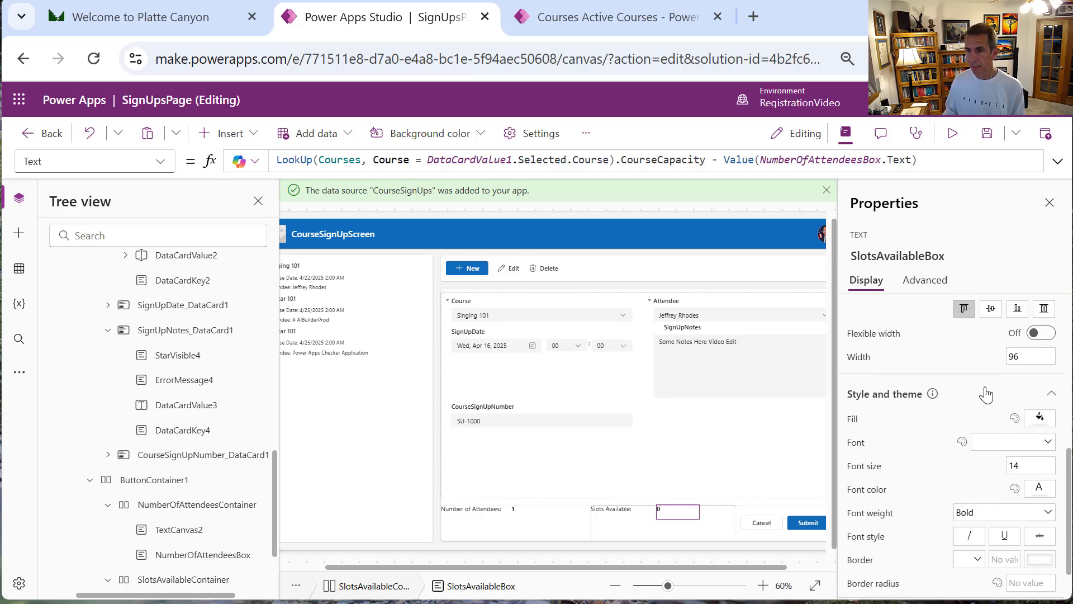
Copy the entire Text formula of SlotsAvailableBox for reuse in another property
click(279, 158)
drag(279, 157, 917, 159)
key(ctrl+c)
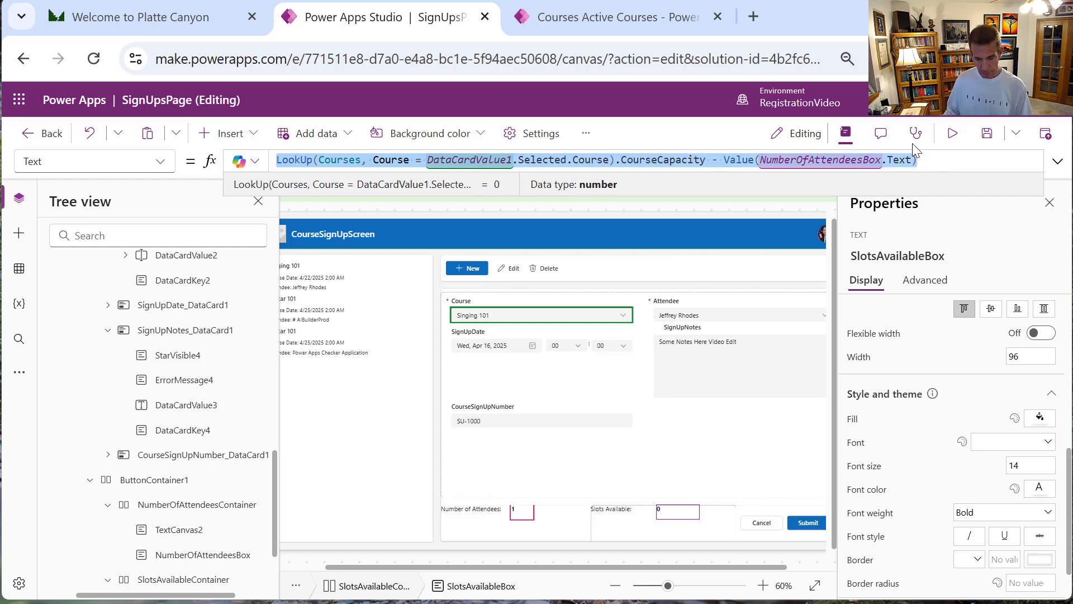
key(alt+Tab)
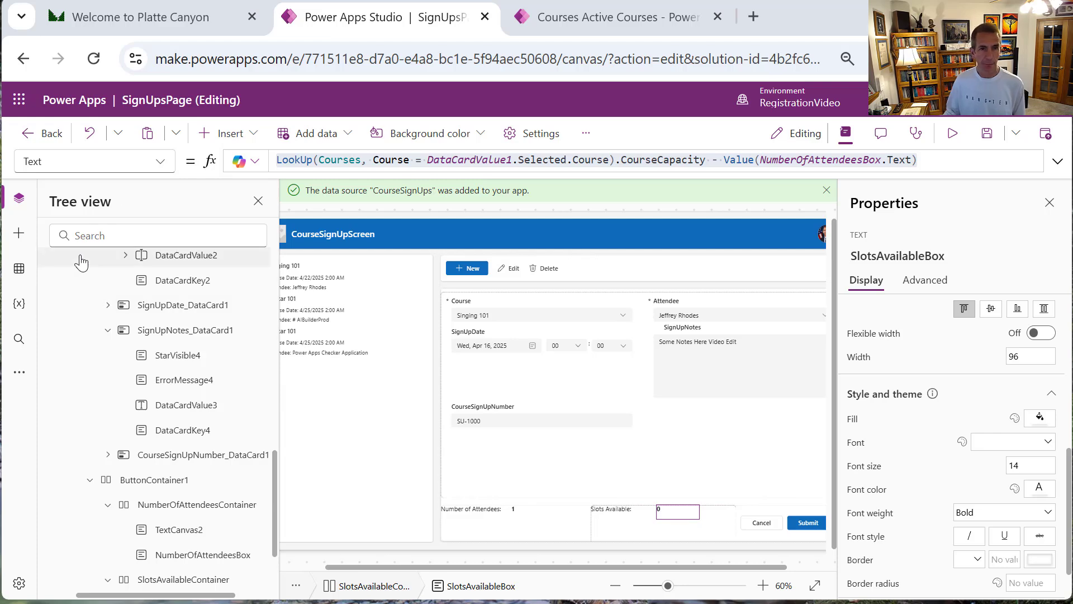
Start SlotsAvailableBox's FontColor formula with an If that returns Color.Red when the copied capacity-minus-attendees expression is <= 0
click(159, 168)
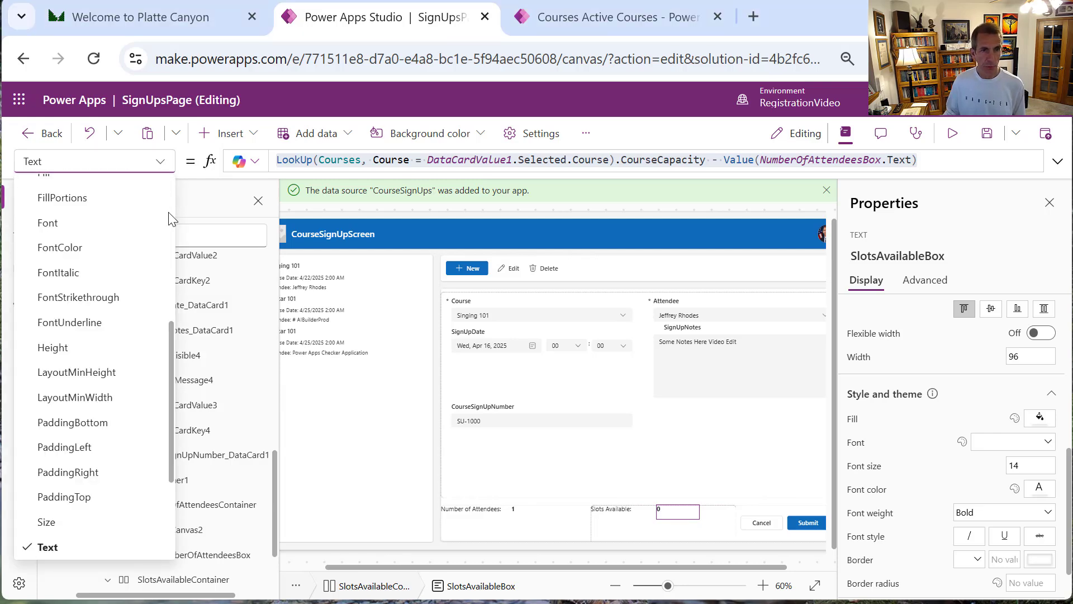
scroll(171, 209, up, 5)
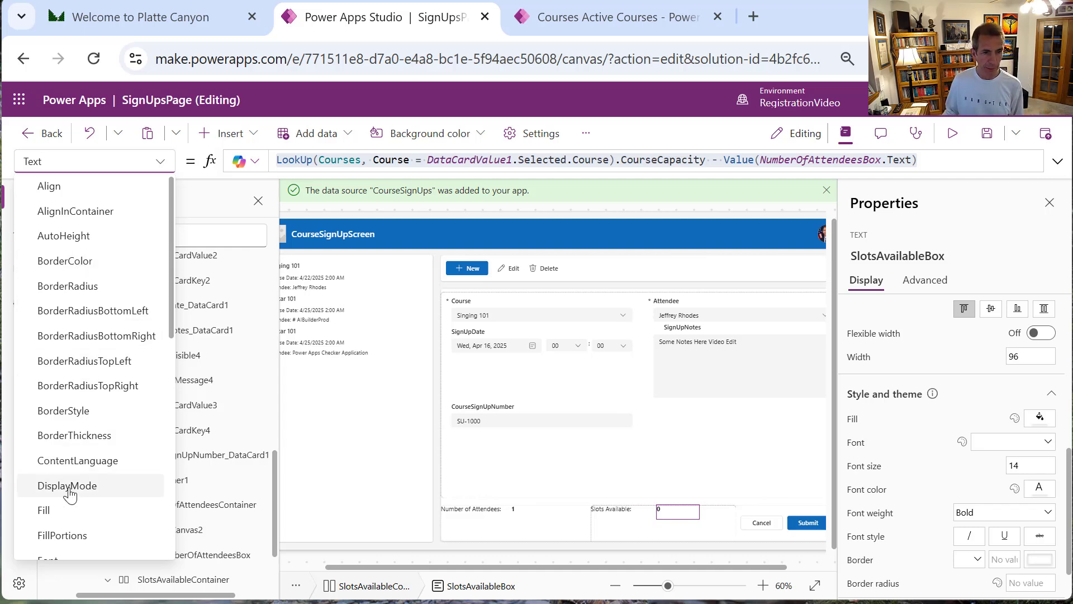
scroll(168, 363, down, 4)
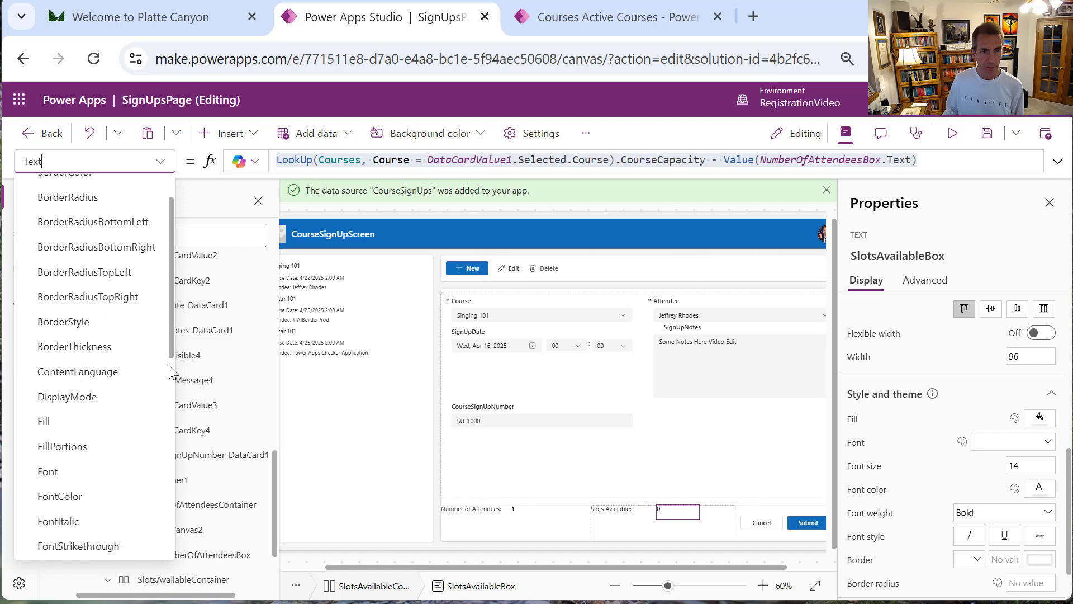
click(82, 464)
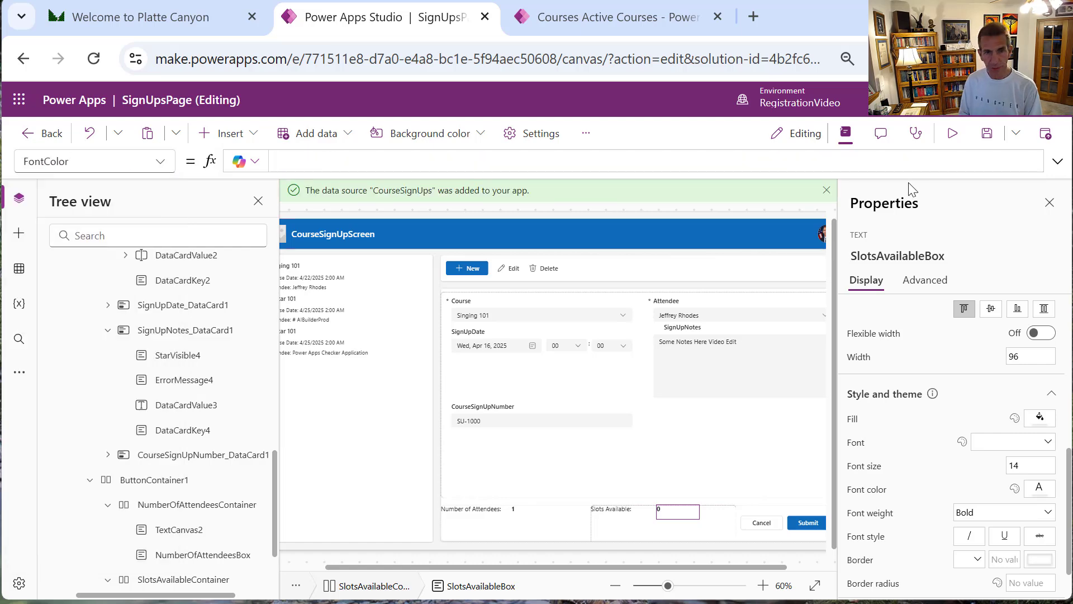
text(If)
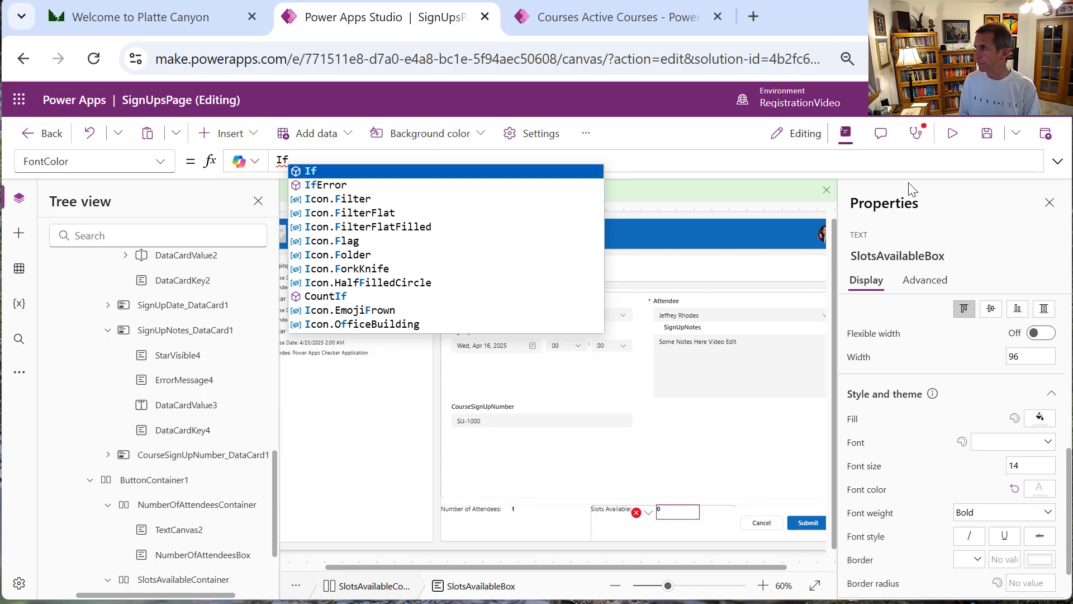
text(()
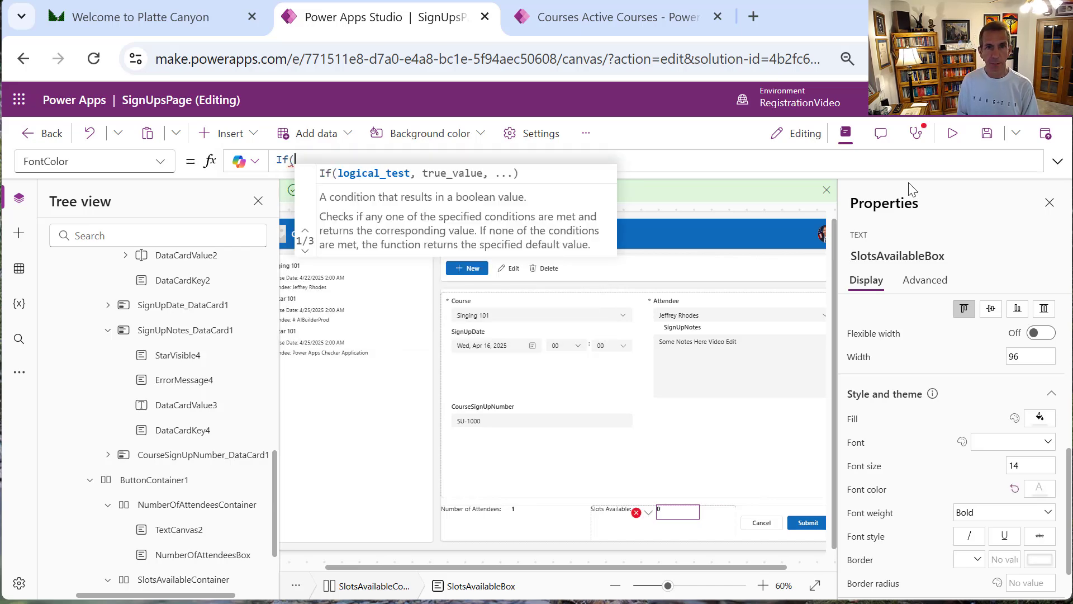
key(ctrl+v)
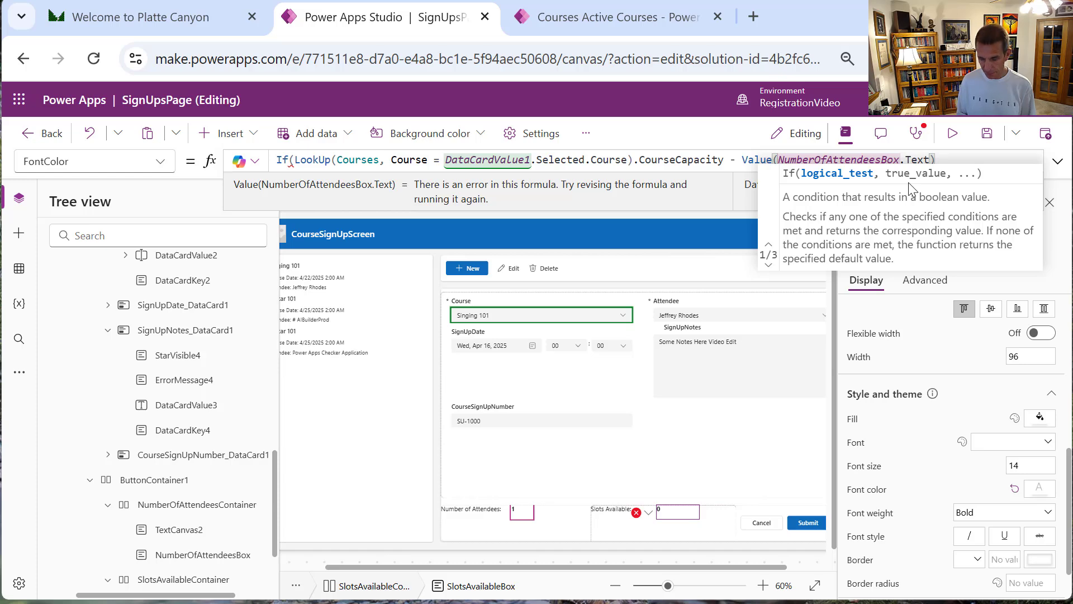
text(<=)
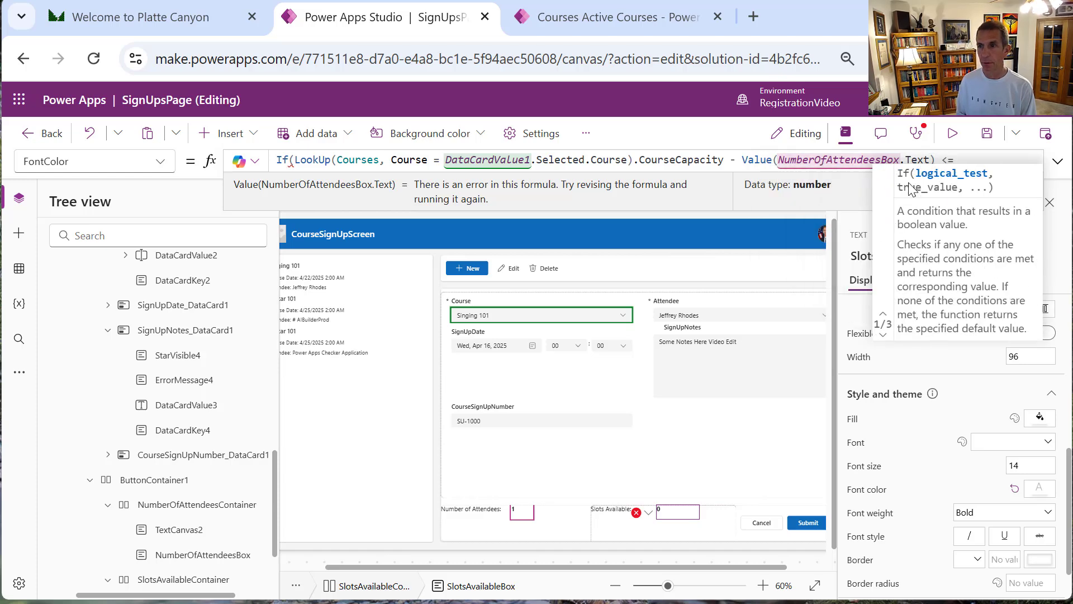
text( 0)
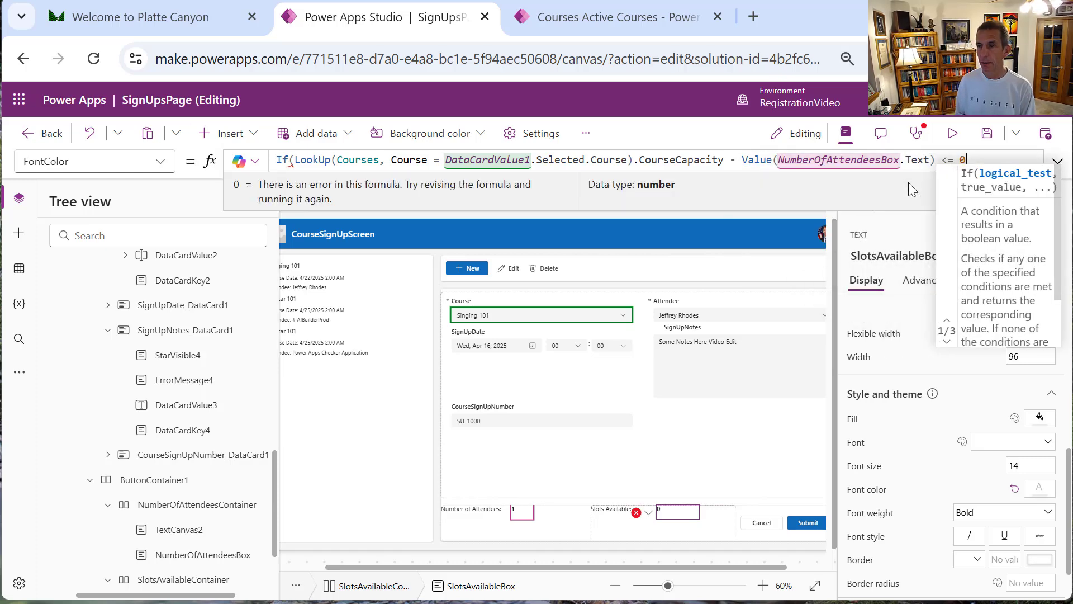
text(, Color.)
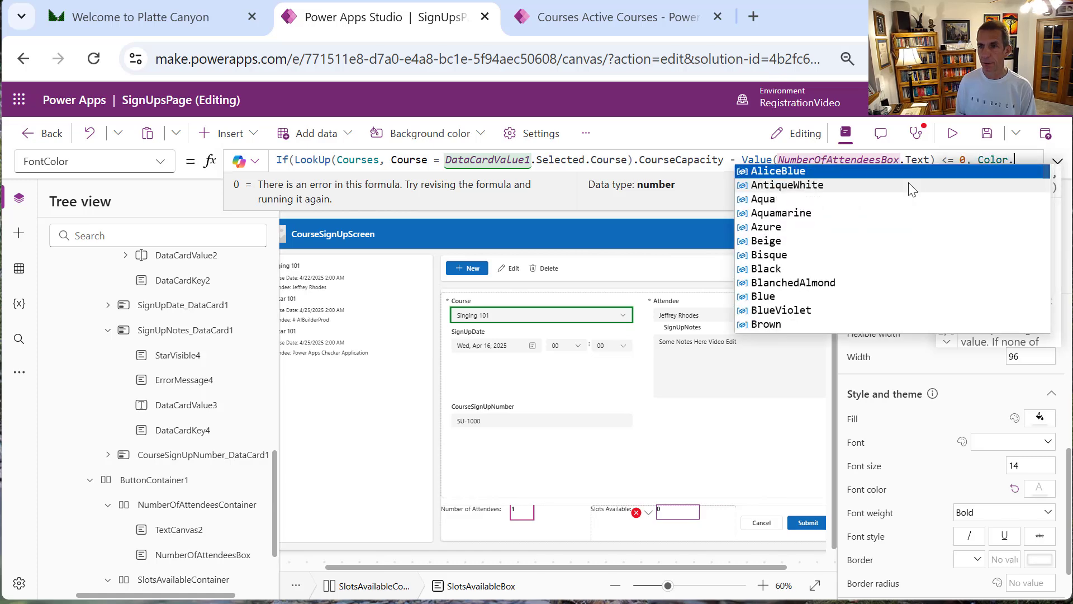
text(Red)
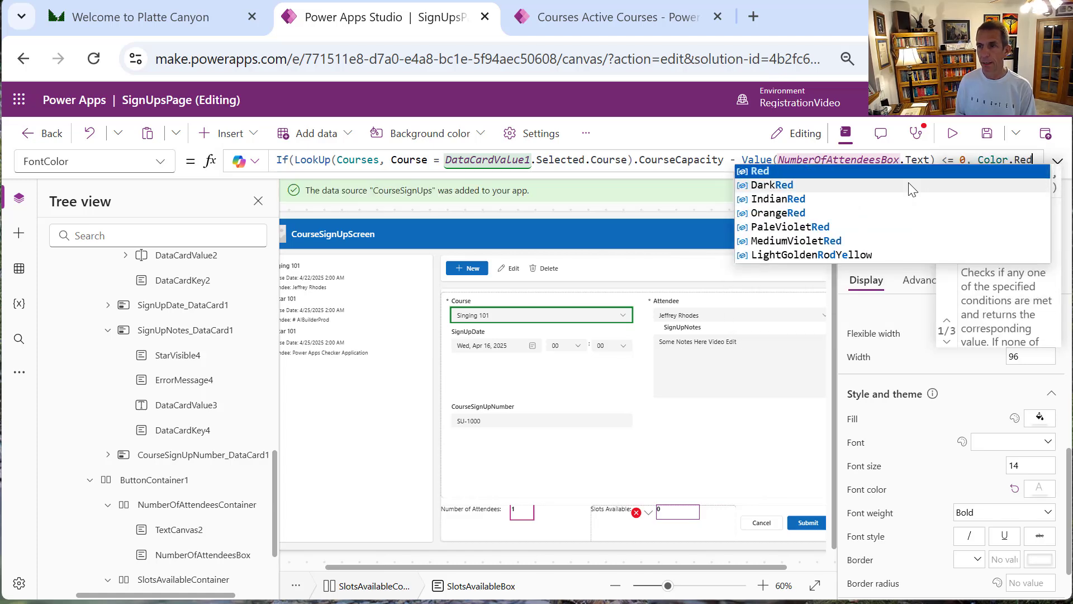
text(,)
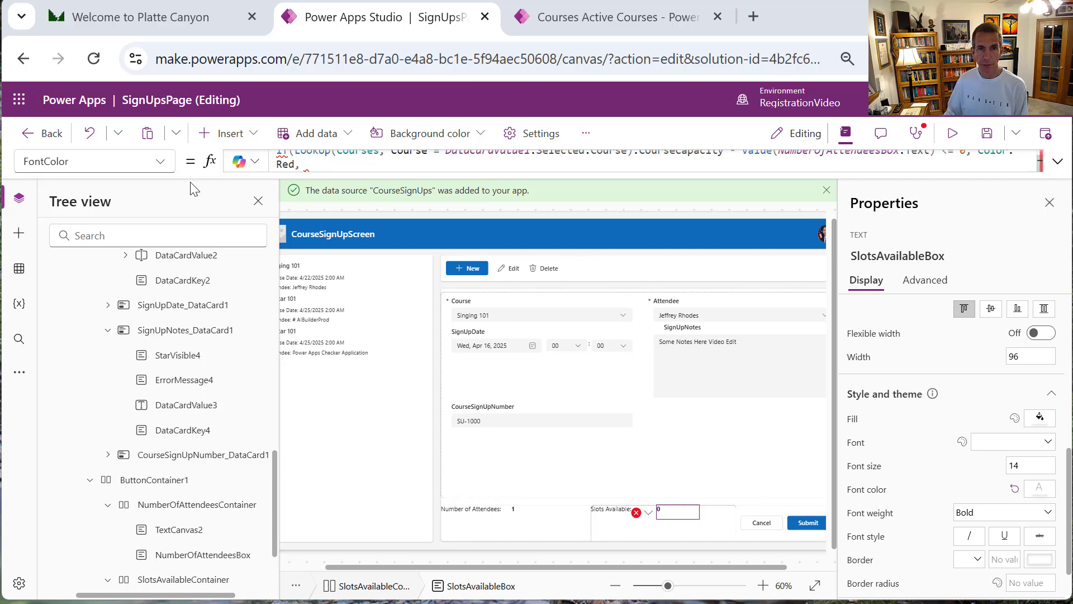
Add a nested If as the else value in the FontColor formula, beginning its condition with the copied capacity-minus-attendees expression
click(331, 159)
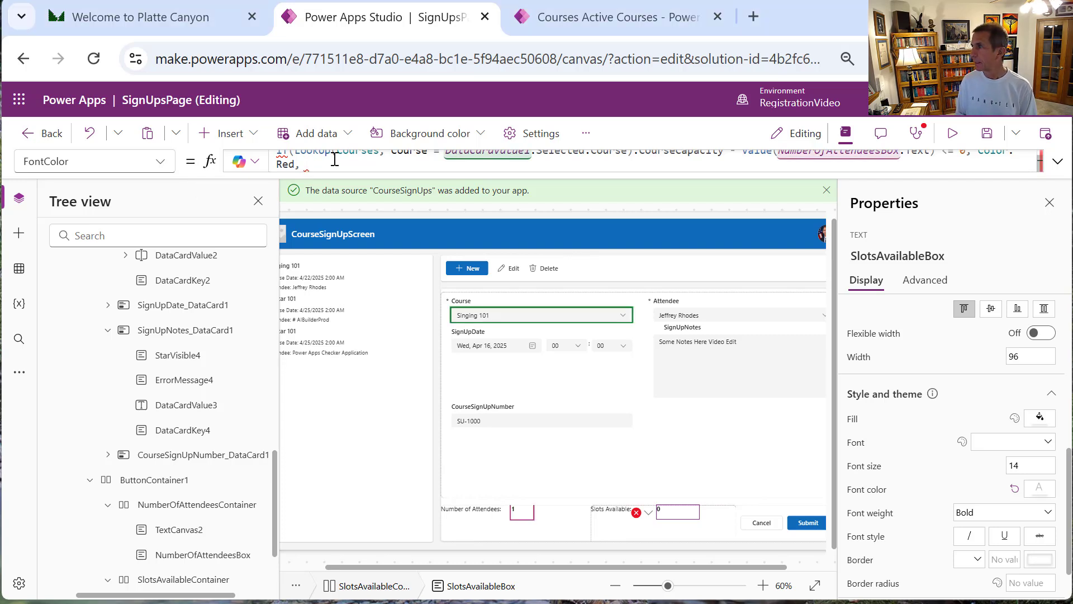
text(I)
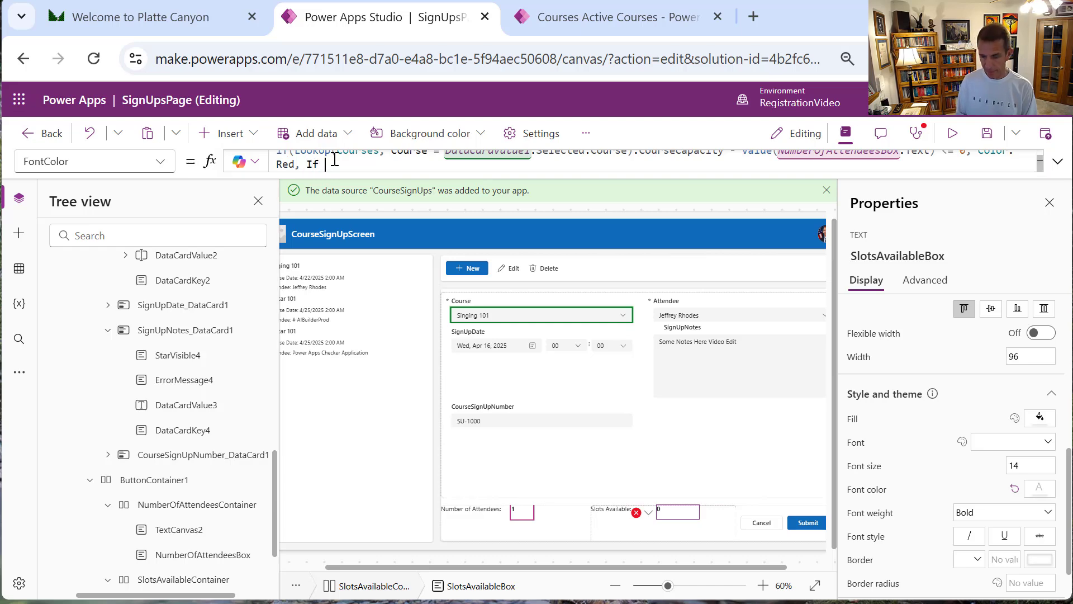
text(f)
text((LookUp(Courses, Course = DataCardValue1.Selected.Course).CourseCapacity - Value(NumberOfAttendeesBox.Text))
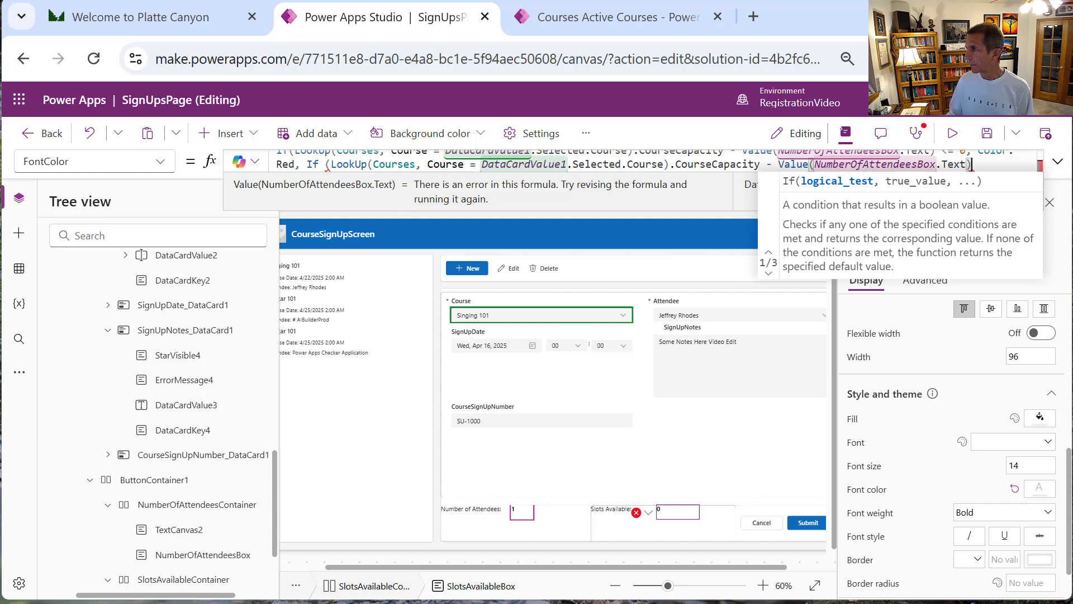
key(Escape)
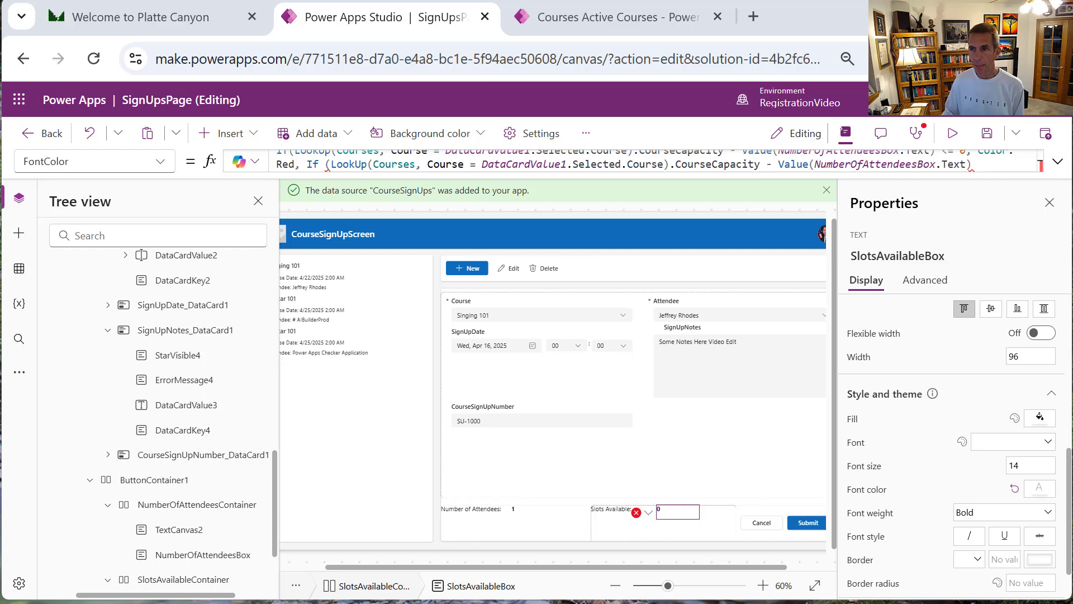
Divide the nested condition by LookUp(Courses, Course = DataCardValue1.Selected.Course).CourseCapacity, removing the pasted attendee subtraction from the divisor
click(981, 166)
text(/)
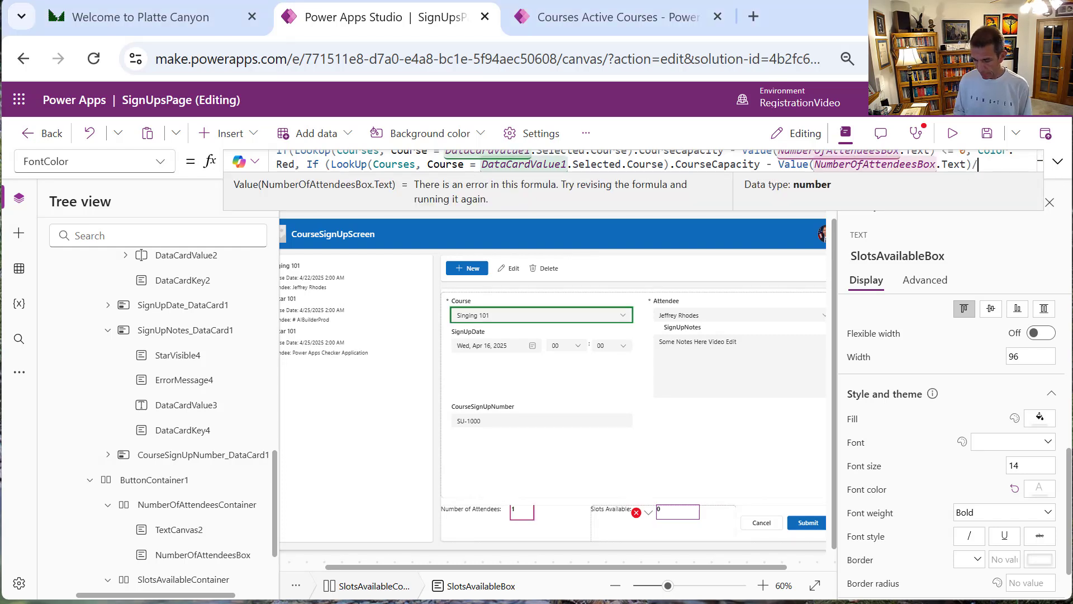
key(ctrl+v)
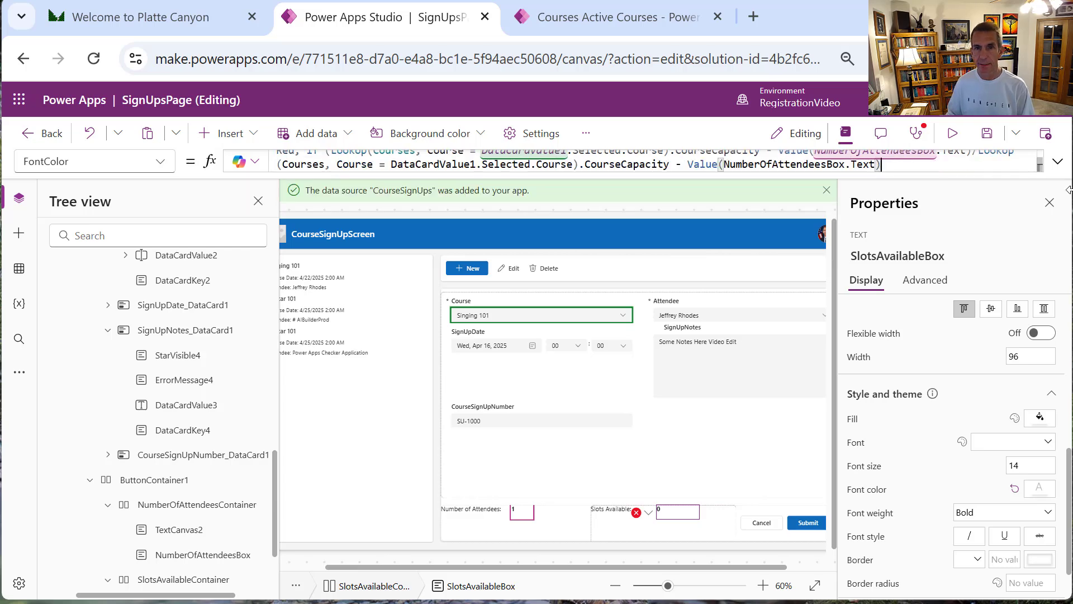
drag(671, 164, 926, 179)
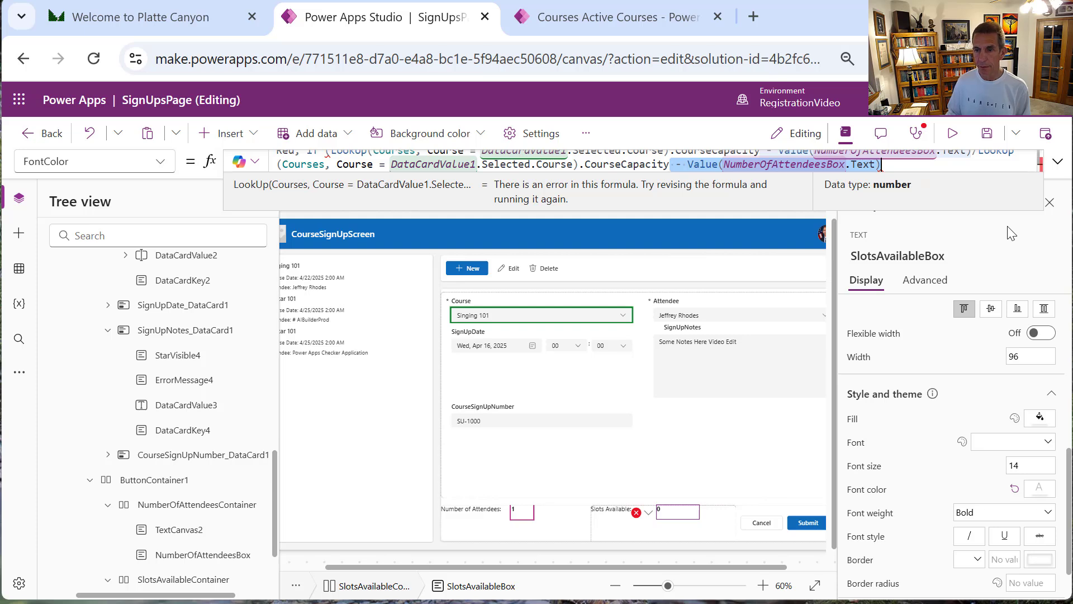
key(BackSpace)
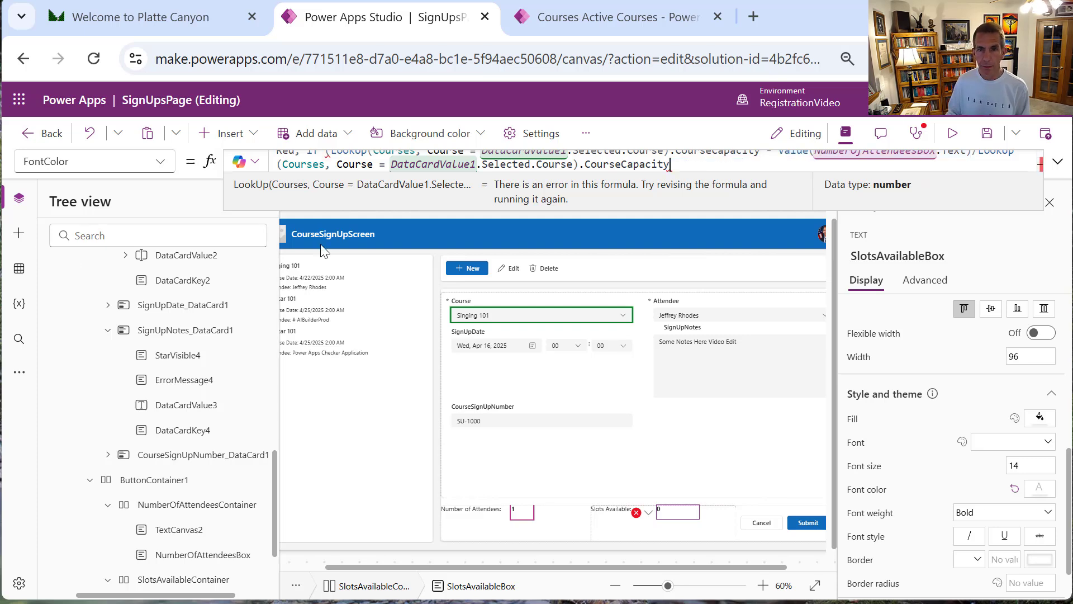
Enlarge the formula editor and complete the nested condition with <= 0.2, returning Color.Orange when it is true
drag(357, 211, 387, 379)
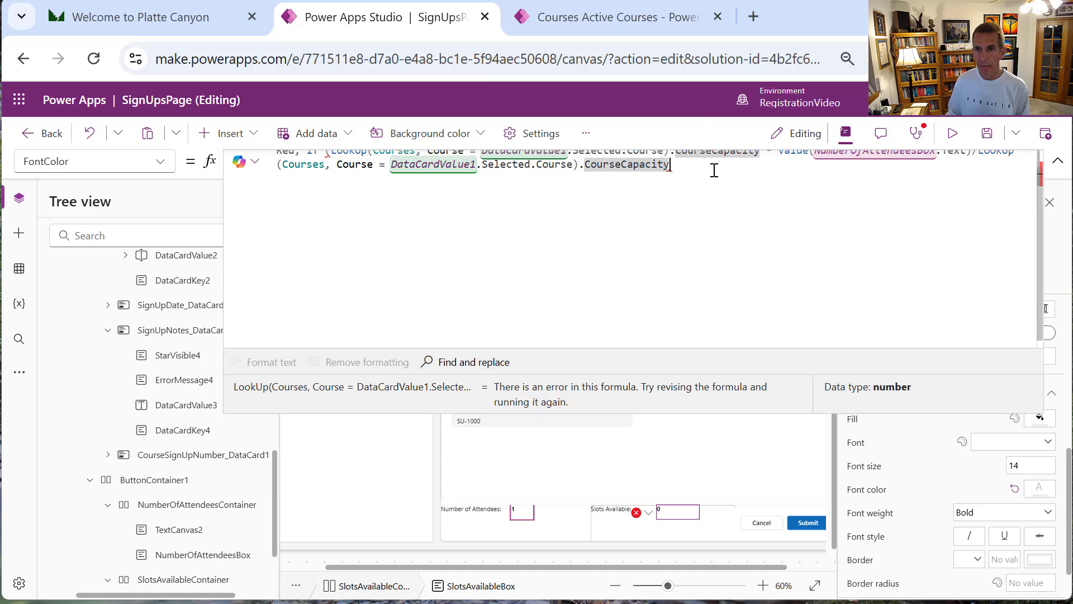
text(<)
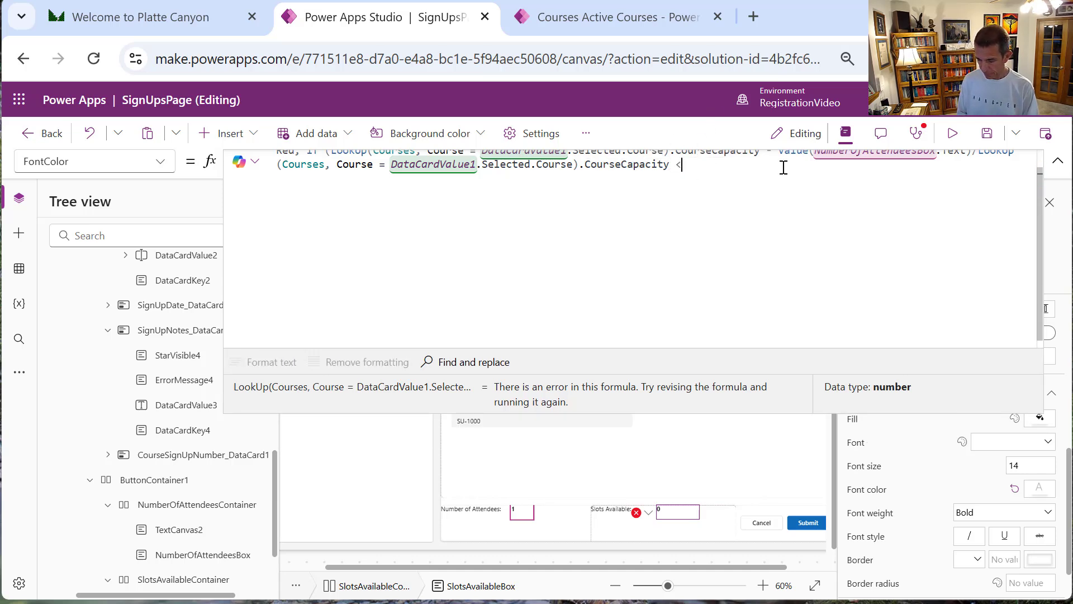
text(= 0.2)
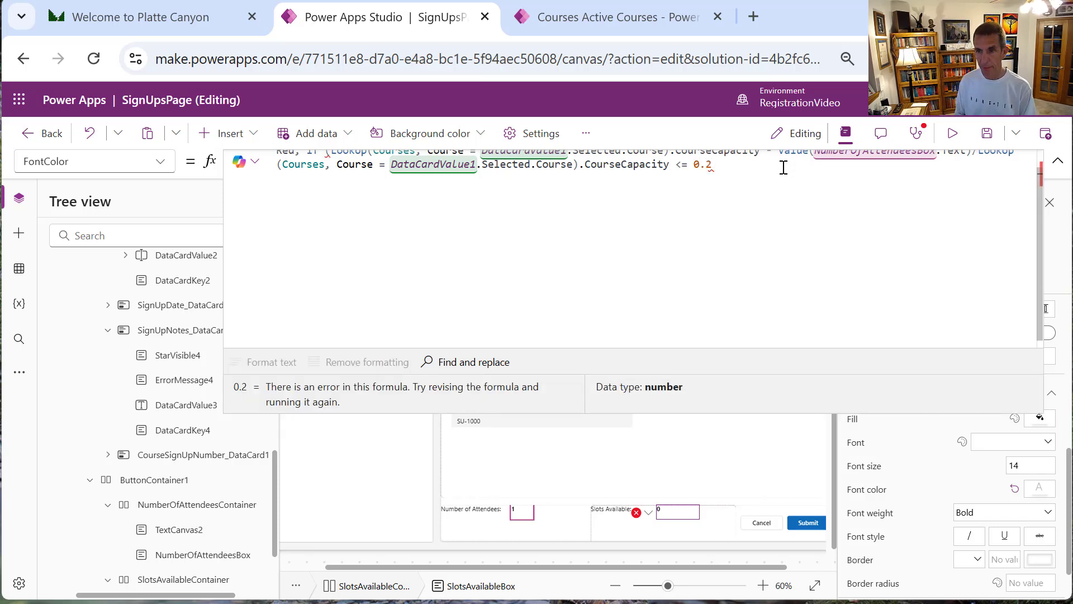
text(, Co)
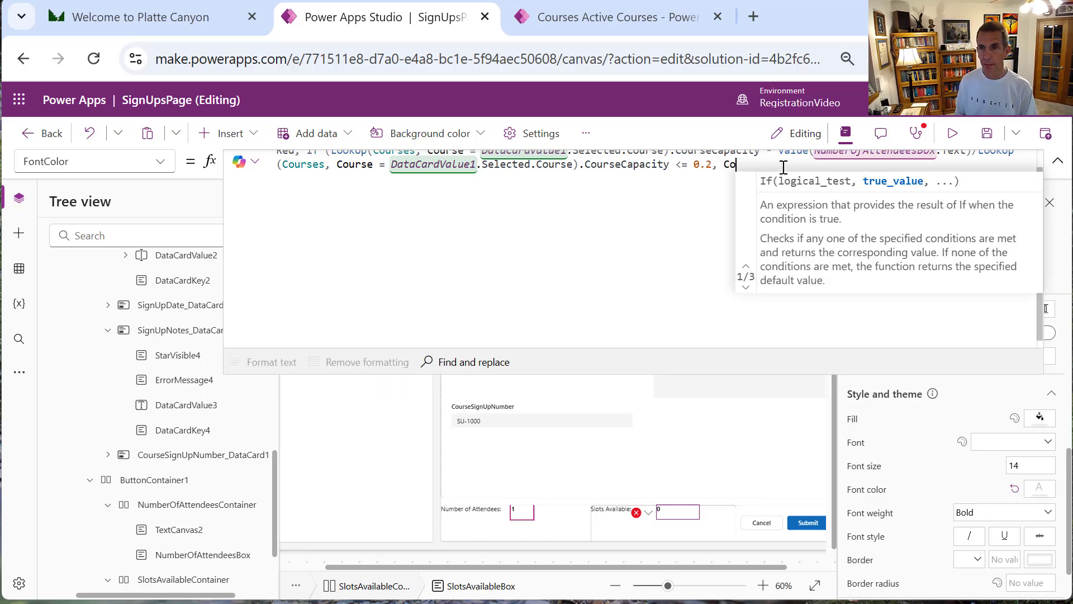
text(lor.Or)
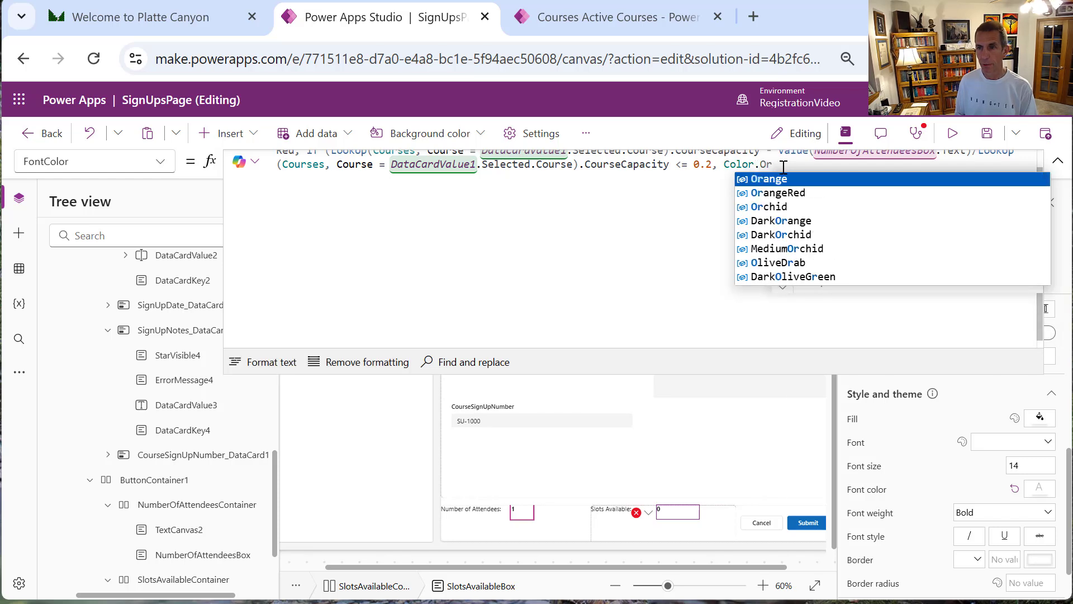
key(Tab)
text(, )
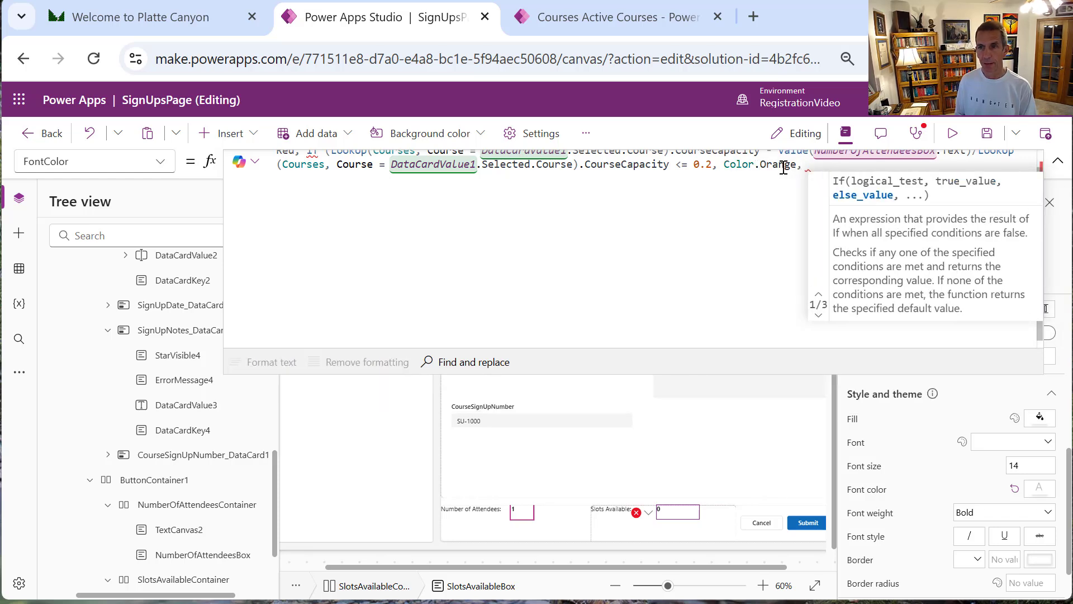
Make Color.Green the nested If's else value, close both If functions, and format the FontColor formula across multiple lines
text(Color)
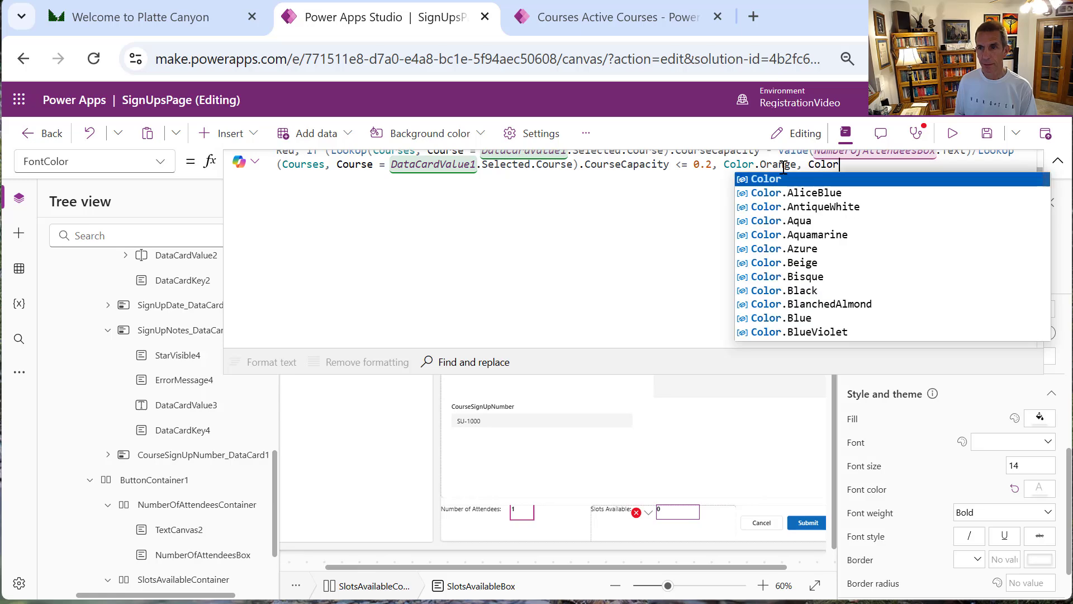
text(.Green)
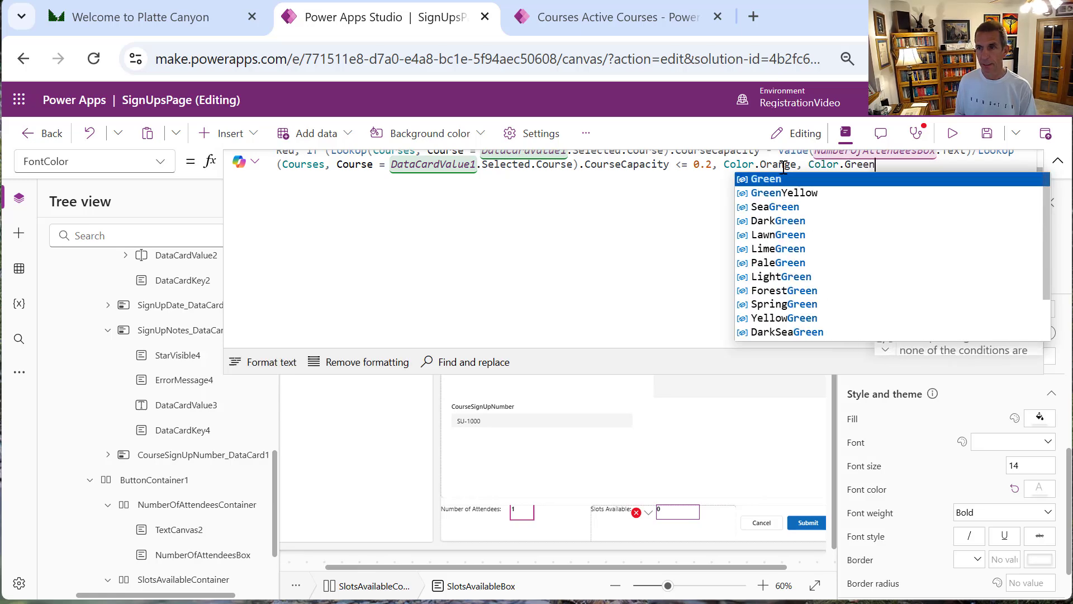
text()))
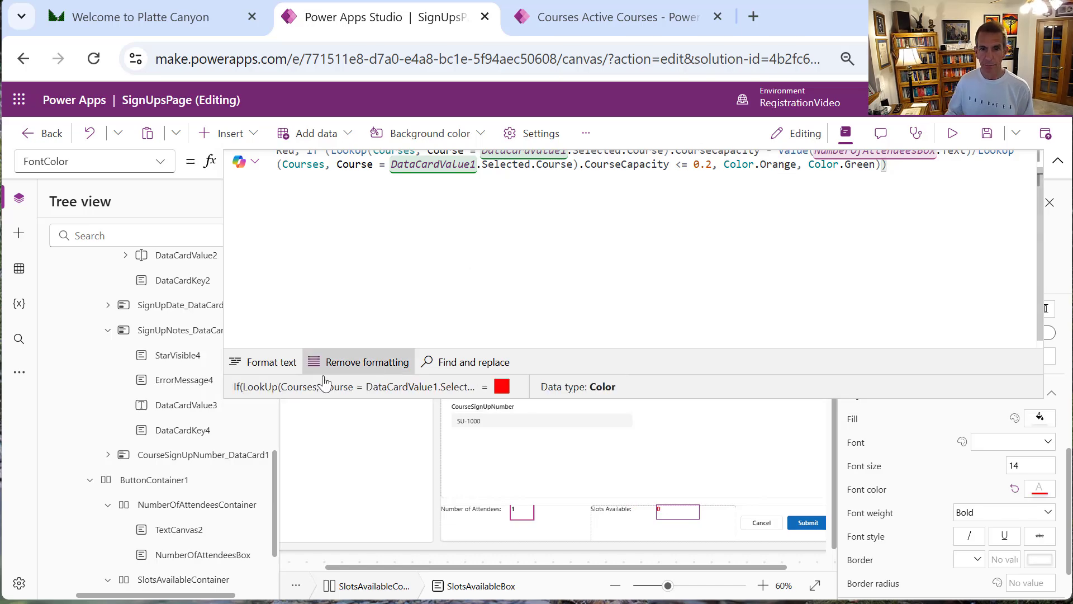
click(293, 373)
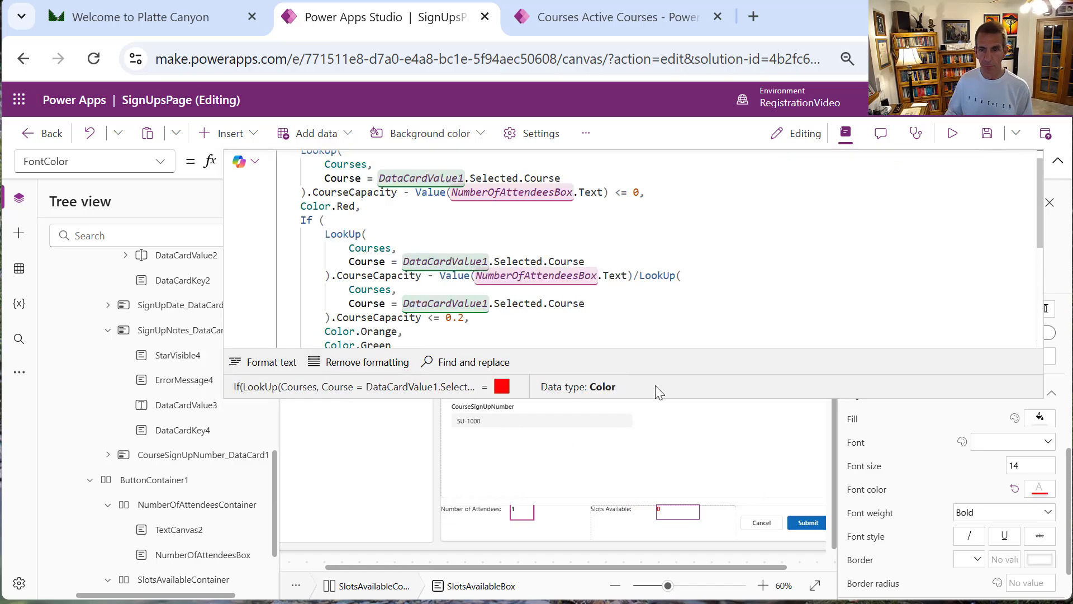
Expand the formula editor to review the complete FontColor formula of SlotsAvailableBox, and collapse it again
drag(650, 398, 652, 536)
scroll(1031, 223, up, 1)
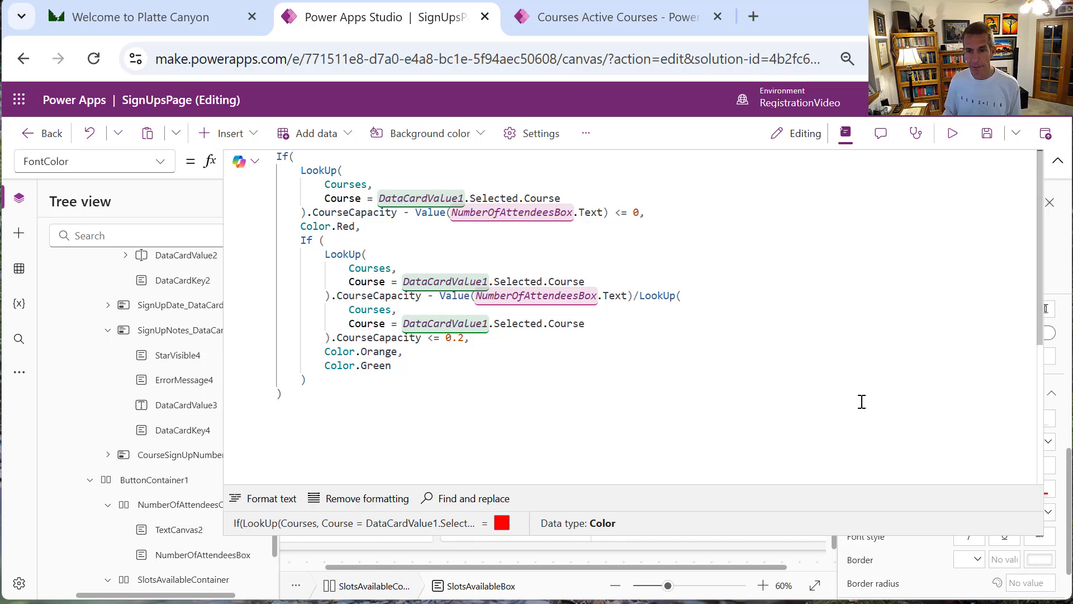
drag(687, 534, 757, 210)
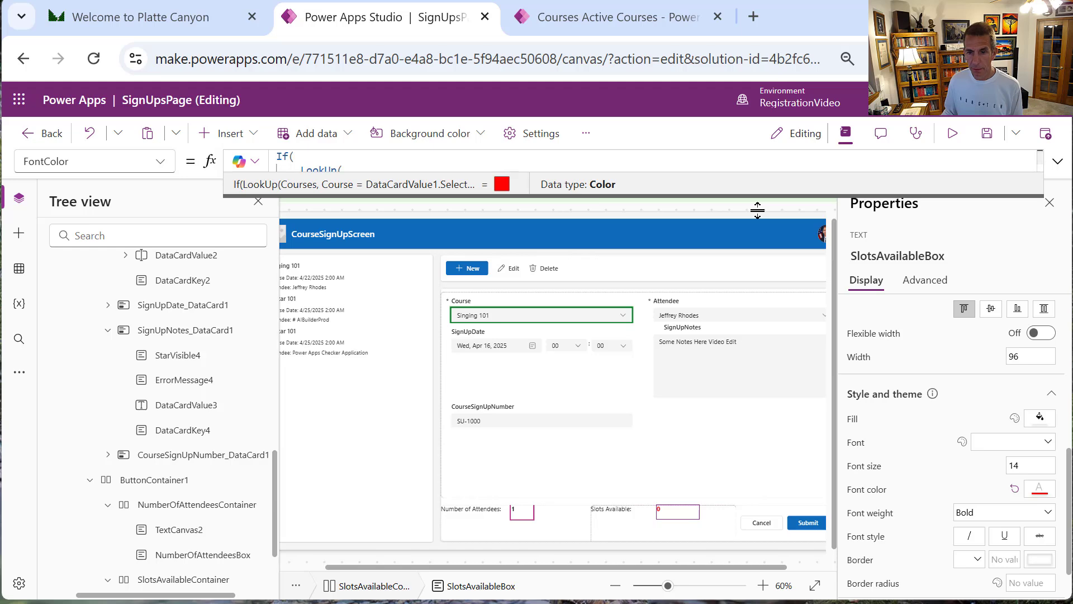
Preview the app and check the slots value and its color for the Singing 101 and Guitar 101 sign-ups, and return to editing
click(953, 142)
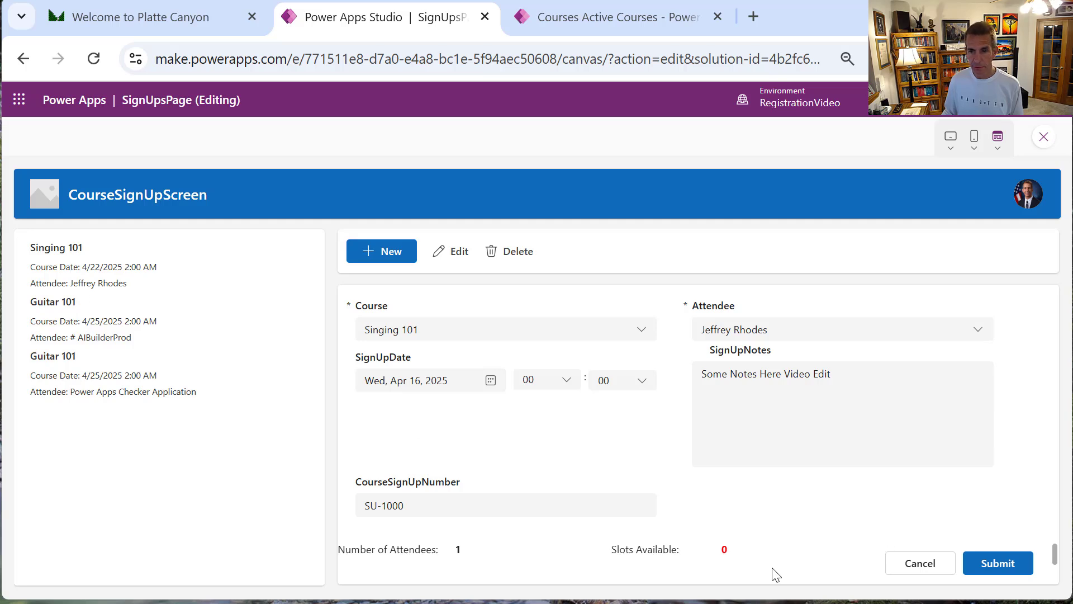
click(149, 348)
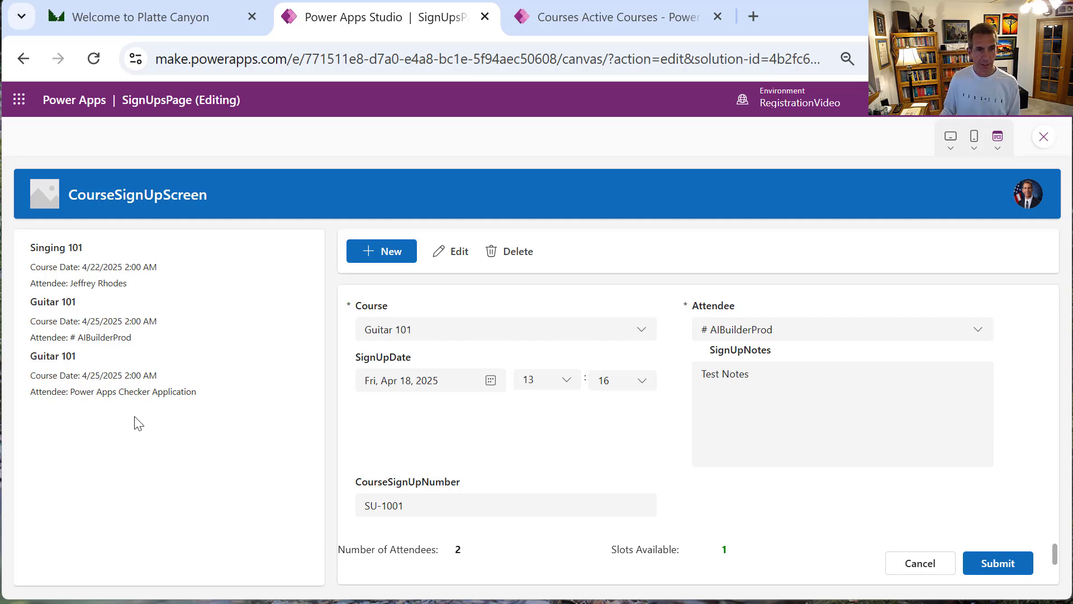
click(123, 383)
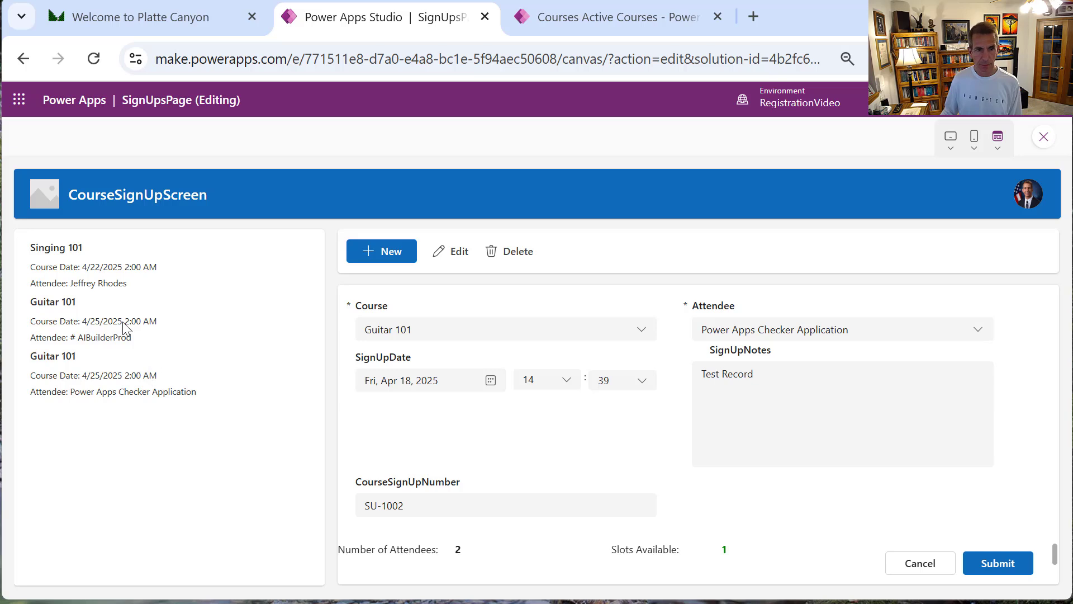
click(149, 342)
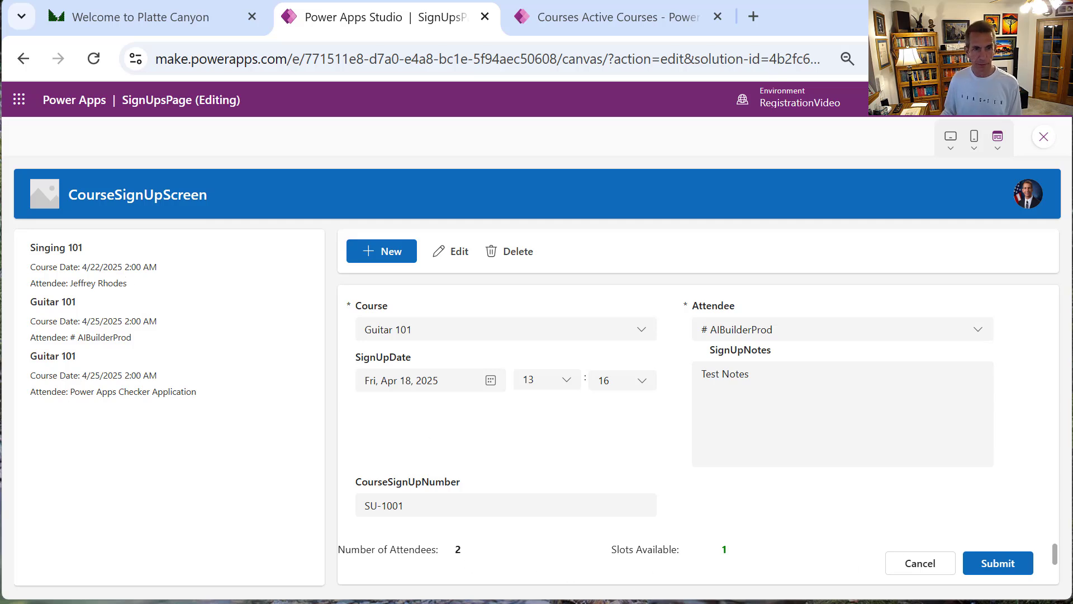
click(59, 267)
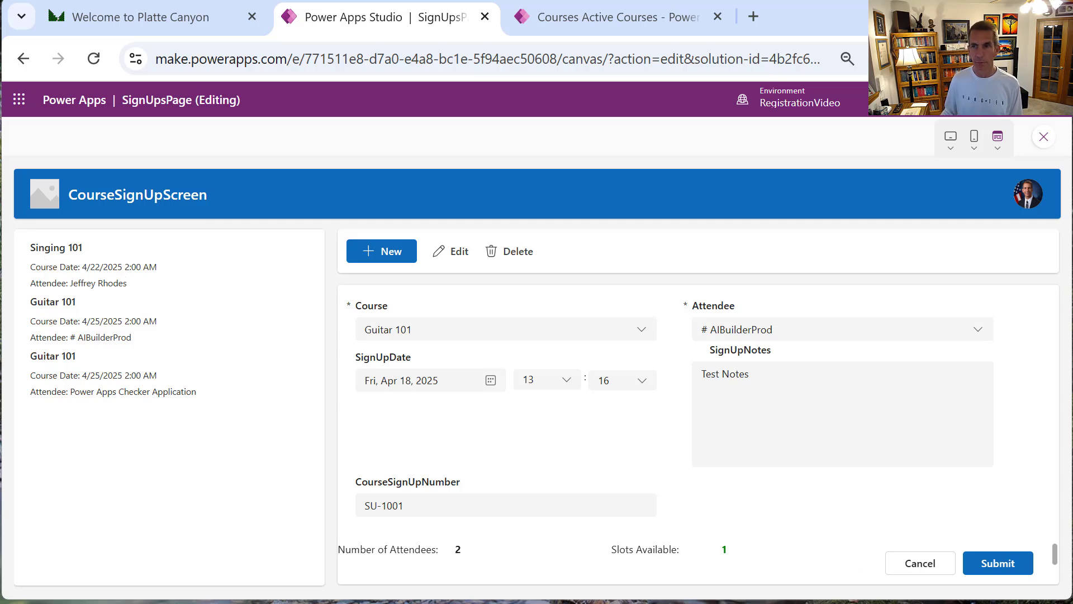
click(1043, 139)
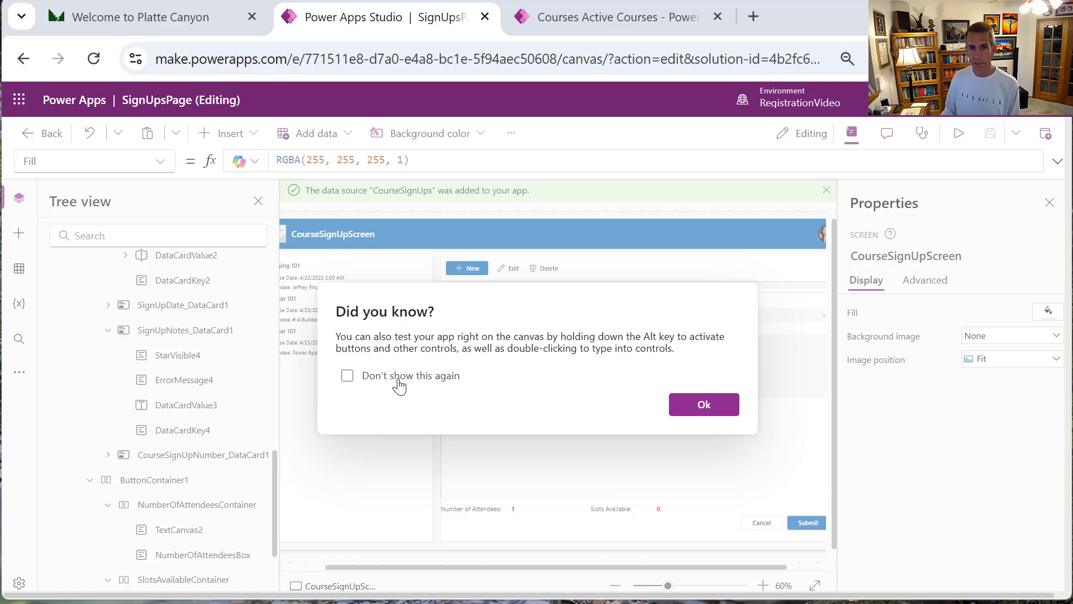
click(693, 410)
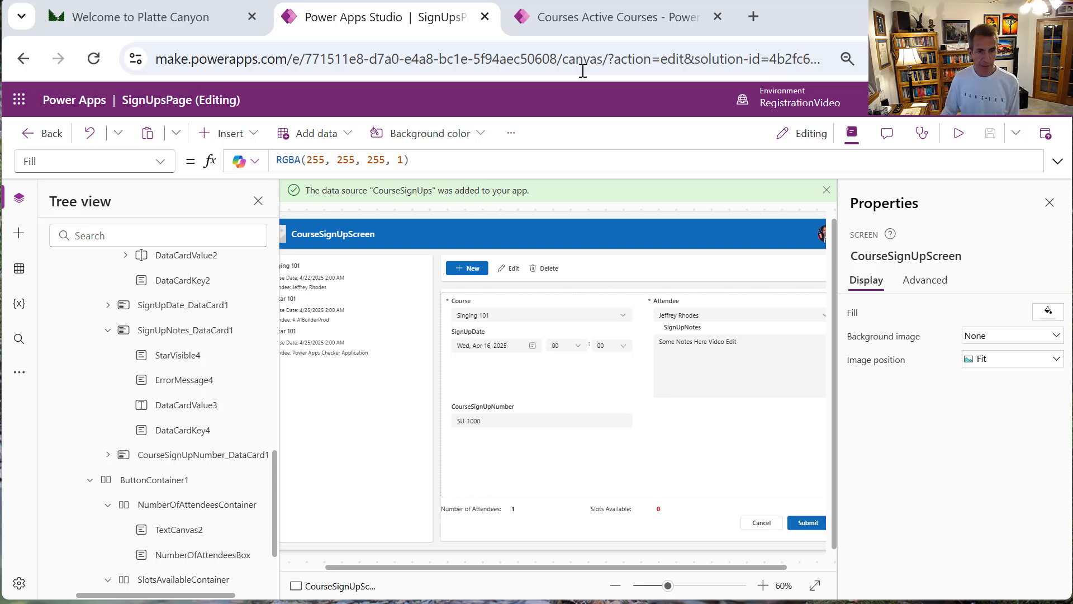
Collapse CourseSignUpForm and ButtonContainer1 in the control tree under MainContainer1
click(92, 479)
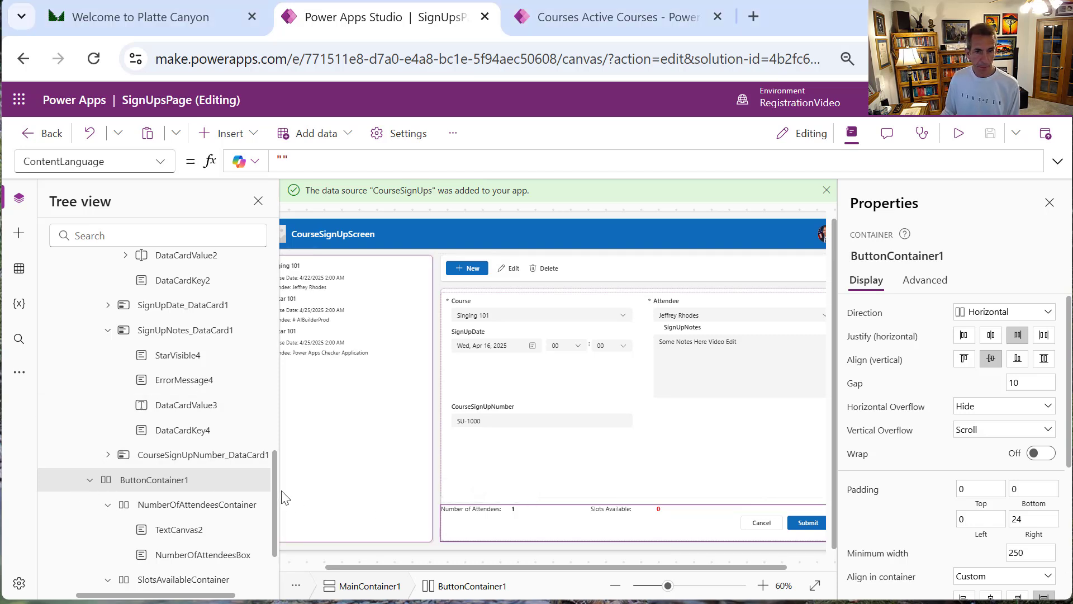
drag(275, 492, 283, 383)
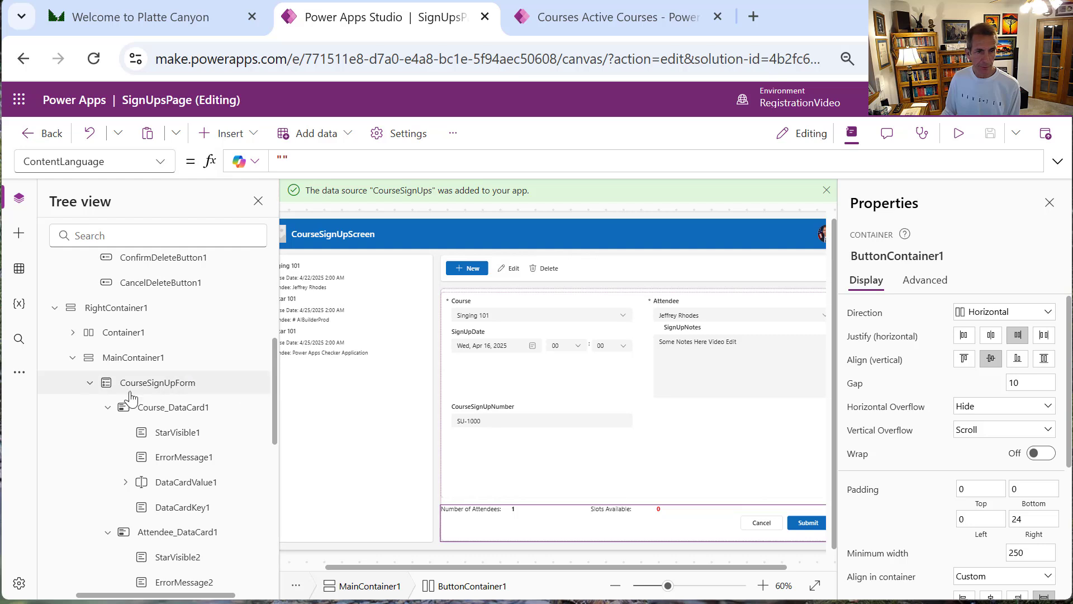
click(87, 383)
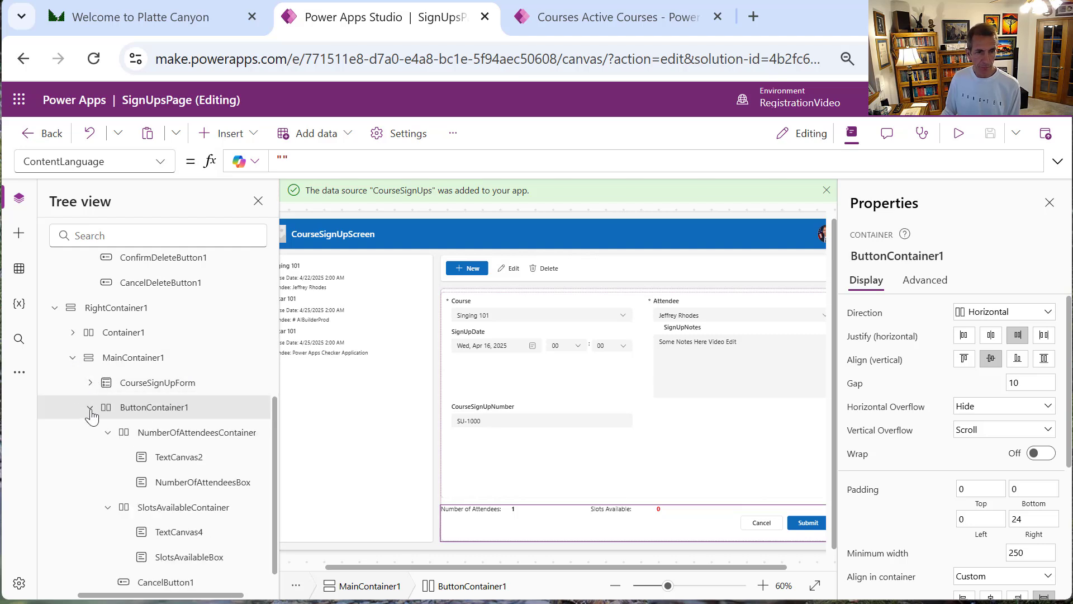
click(90, 407)
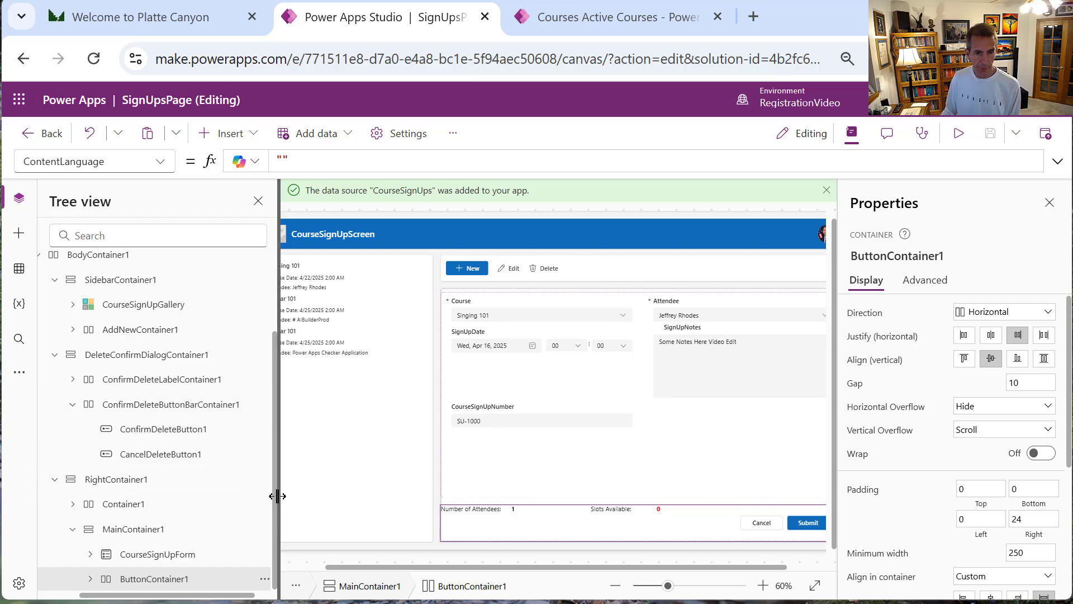
drag(277, 496, 278, 497)
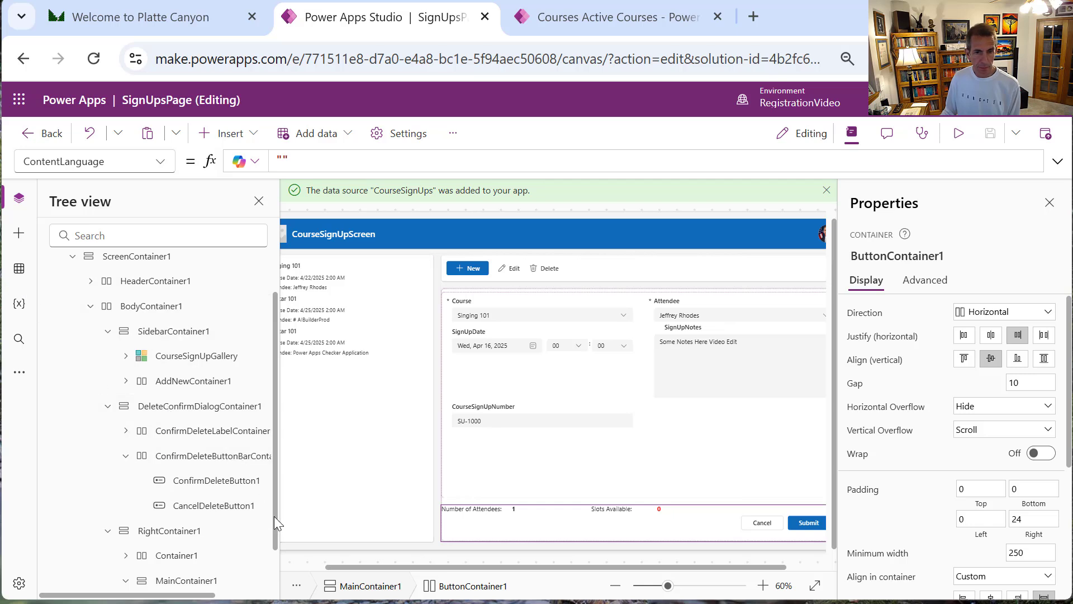
drag(274, 515, 272, 556)
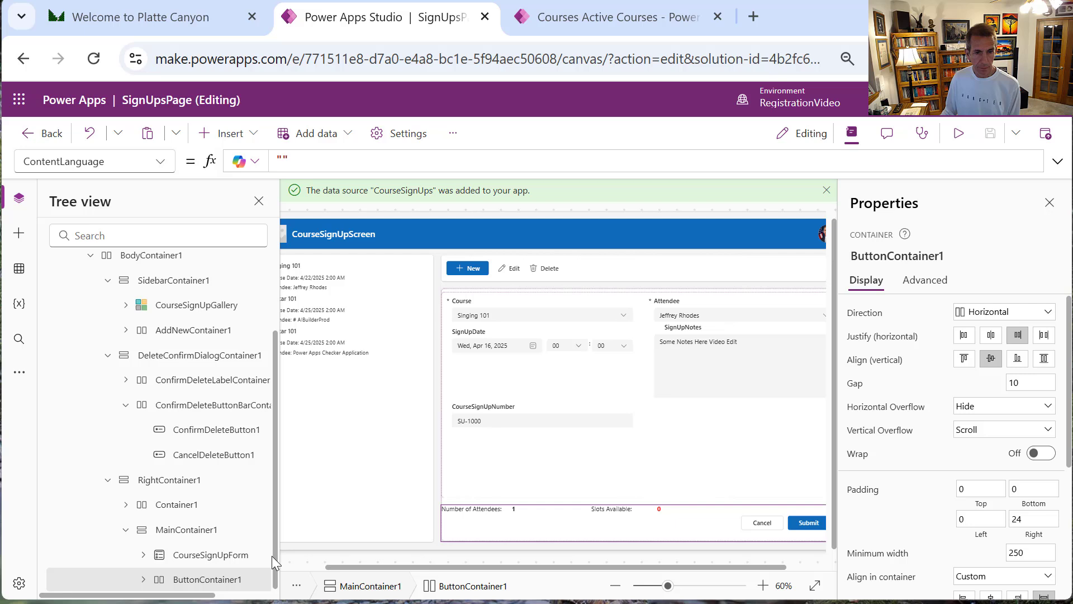
Insert a vertical container into MainContainer1
click(202, 531)
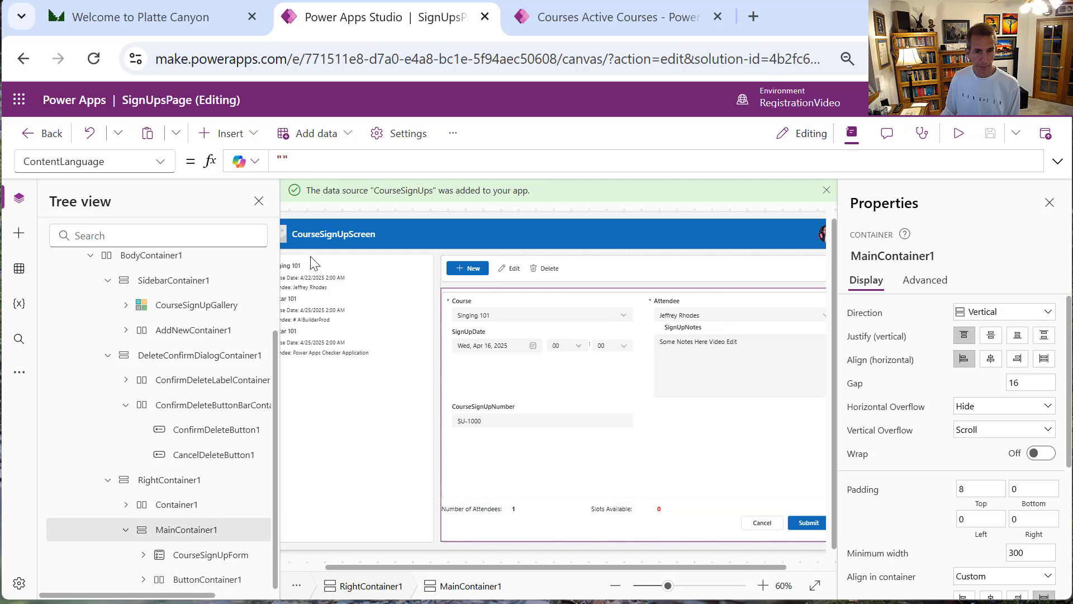
click(239, 146)
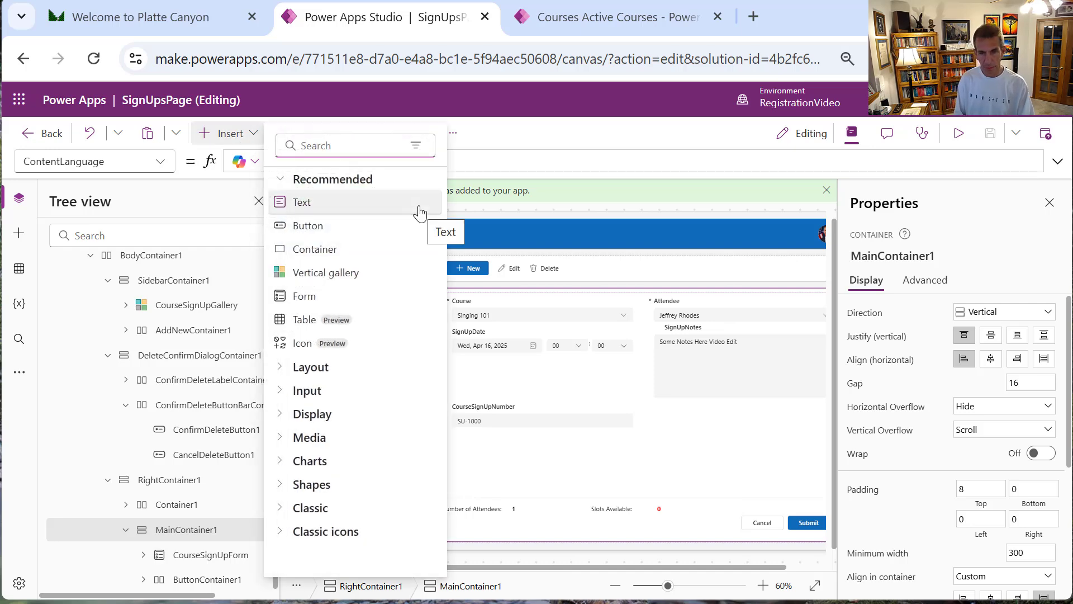
text(conta)
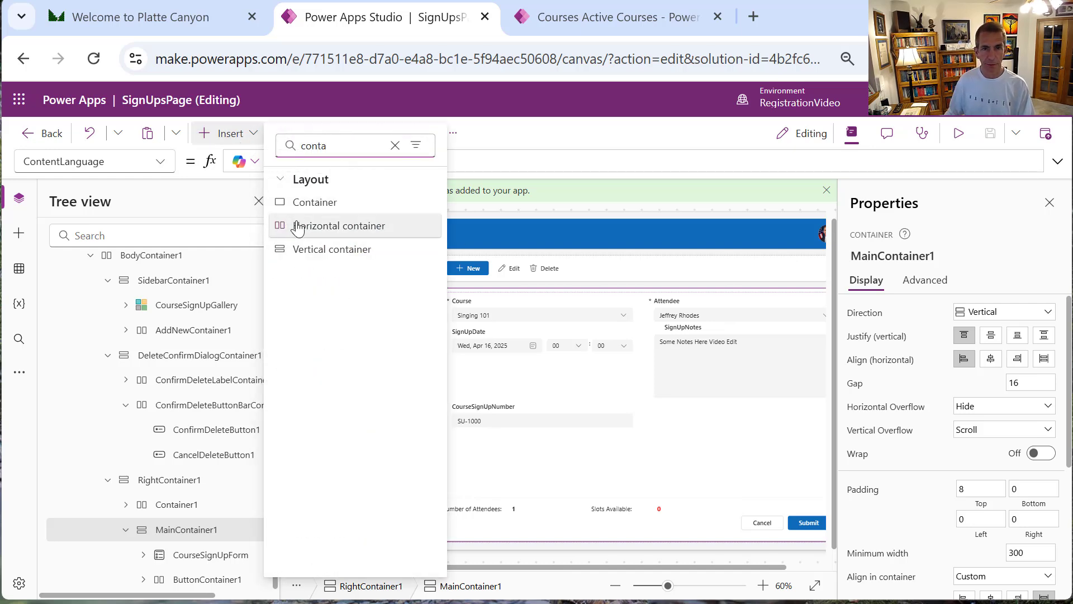
click(324, 250)
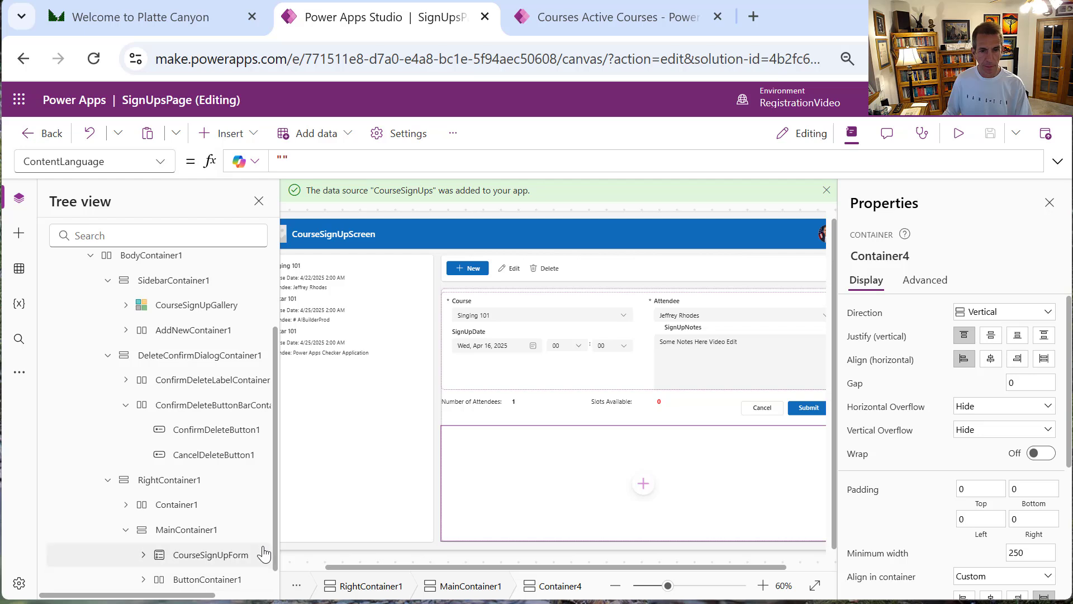
Rename the new vertical container as MessageContainer
scroll(274, 546, down, 1)
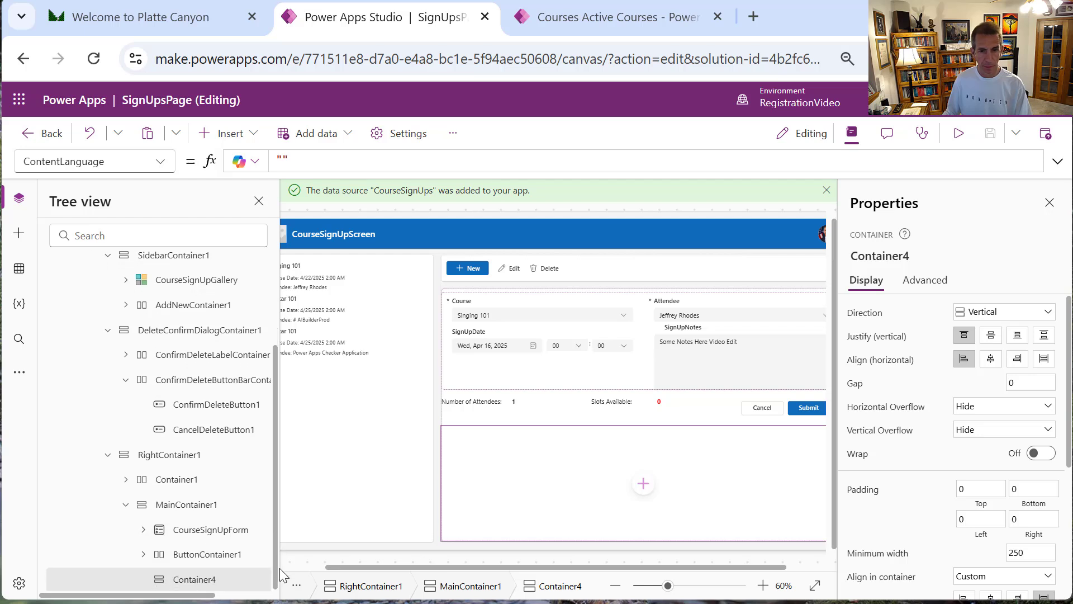
right_click(257, 573)
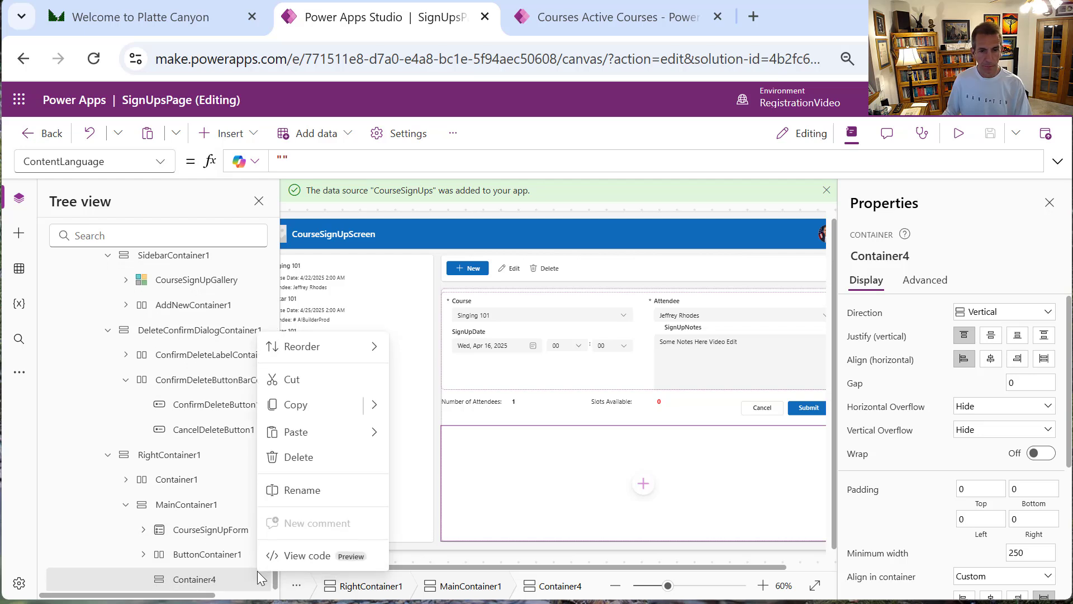
click(301, 491)
text(Me)
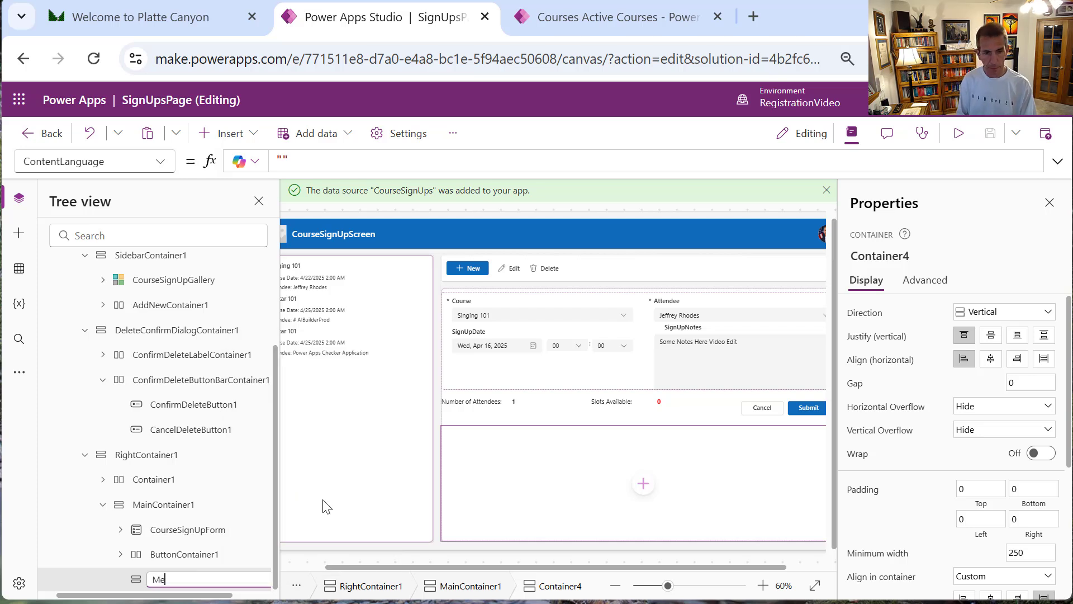
text(ssageContainer)
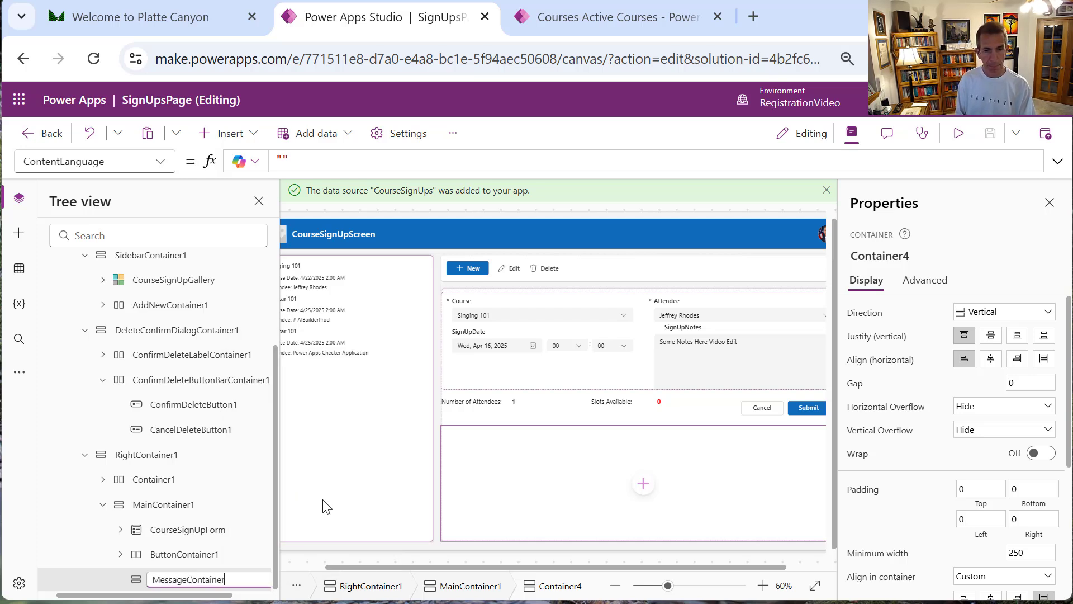
key(Return)
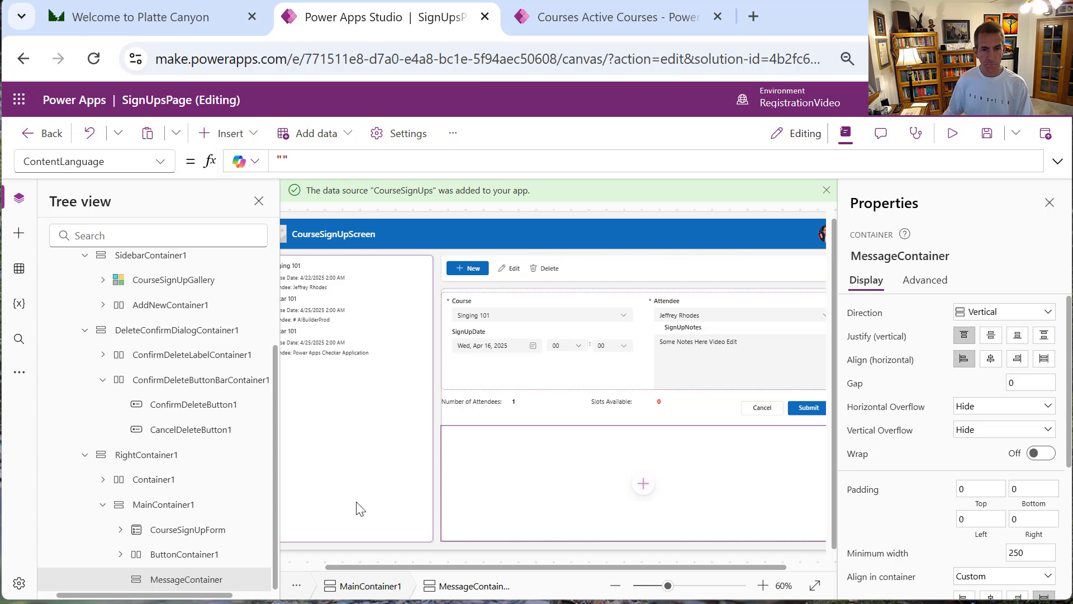
Reorder MessageContainer up one place, between CourseSignUpForm and ButtonContainer1
right_click(239, 576)
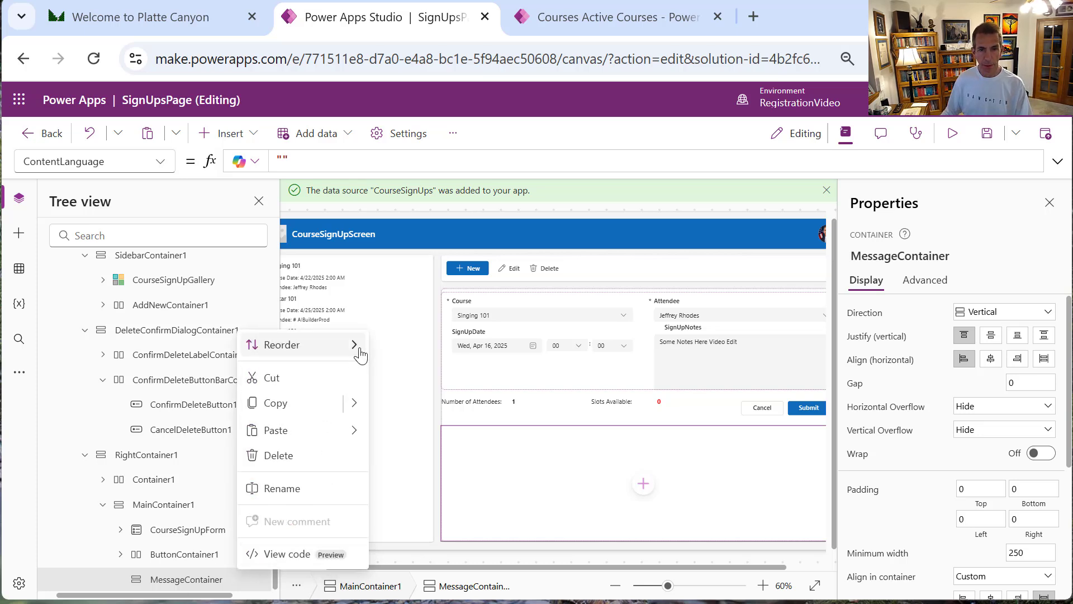
mouse_move(356, 352)
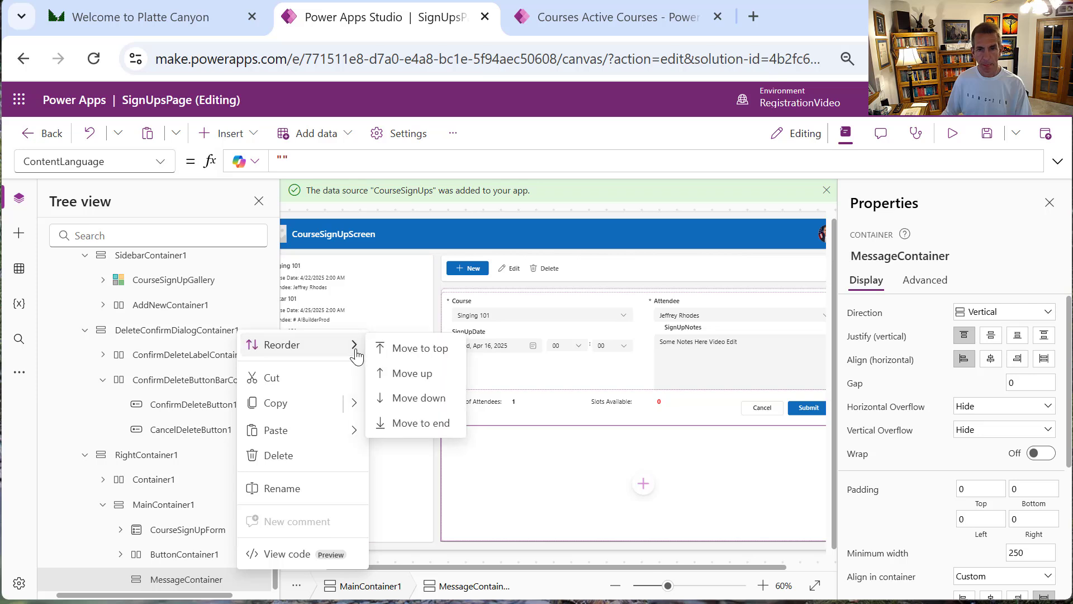
click(412, 373)
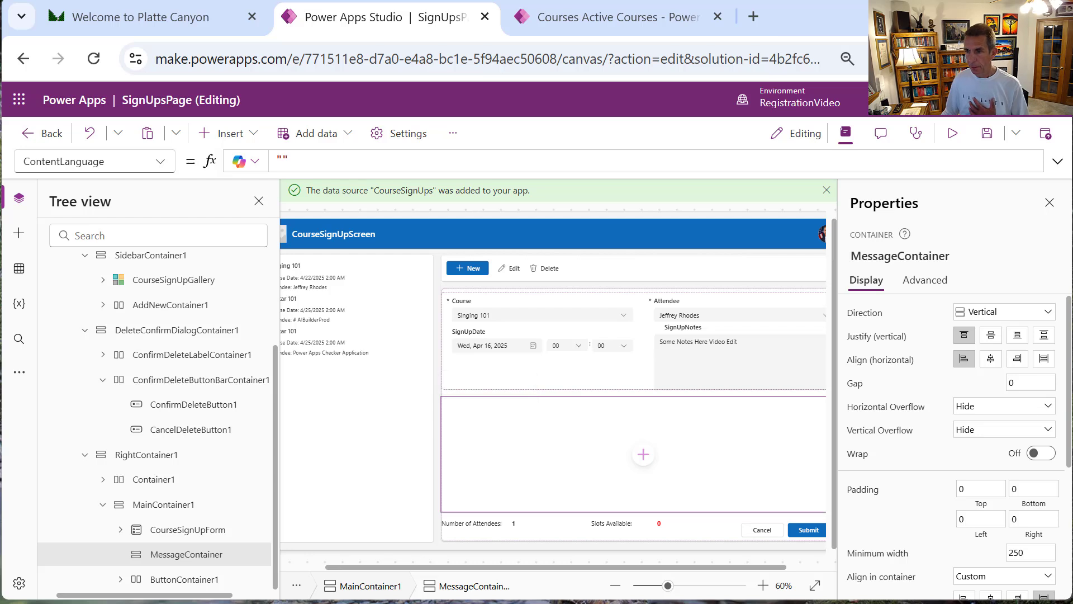
Set MessageContainer's fill portions to 0.2, keeping its flexible height on
drag(1070, 444, 1068, 515)
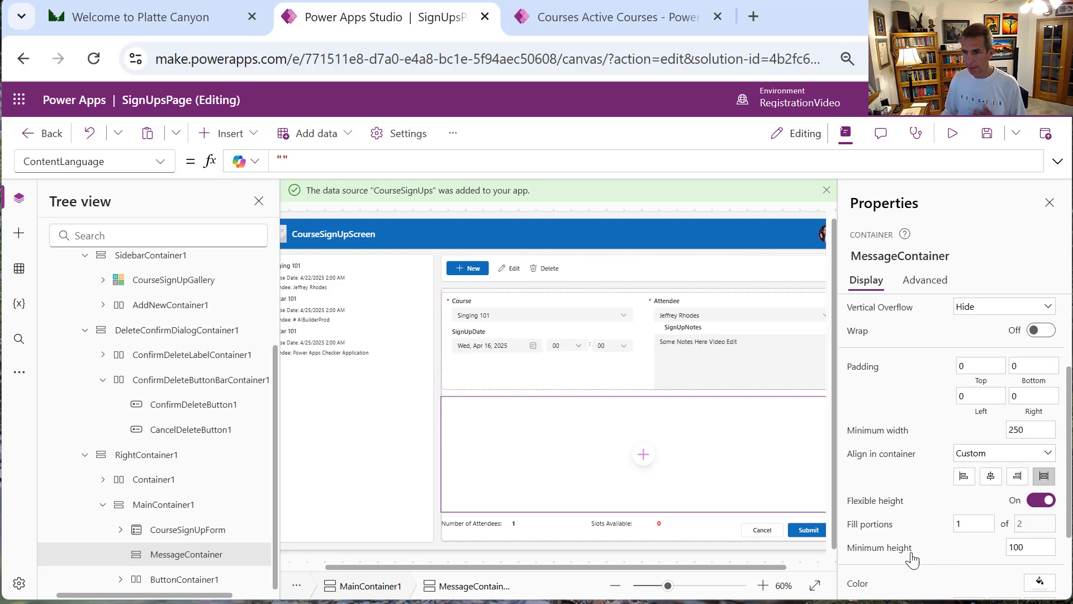
click(961, 524)
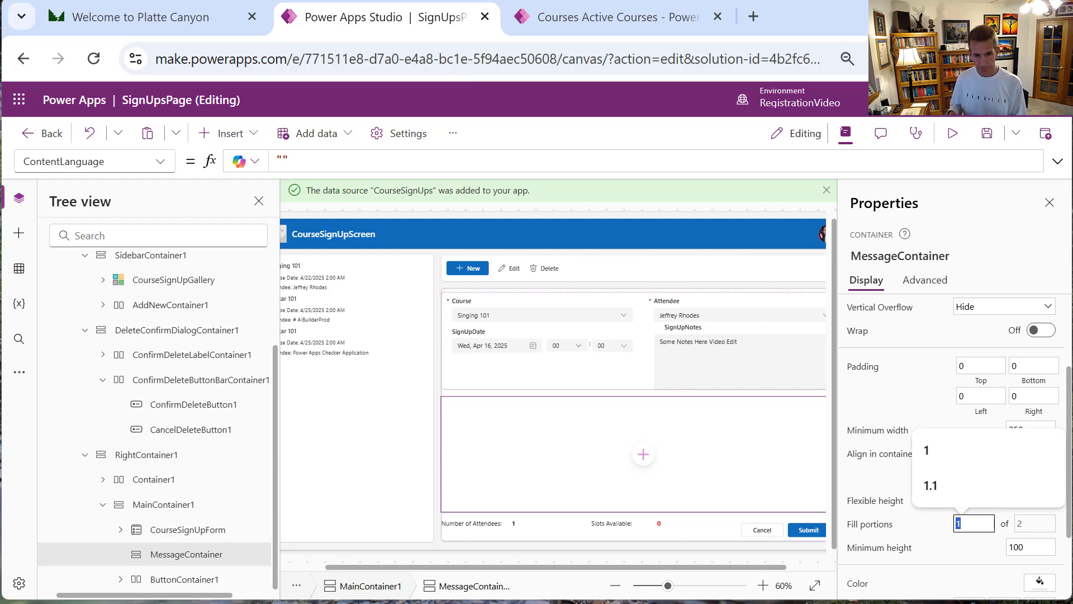
text(0)
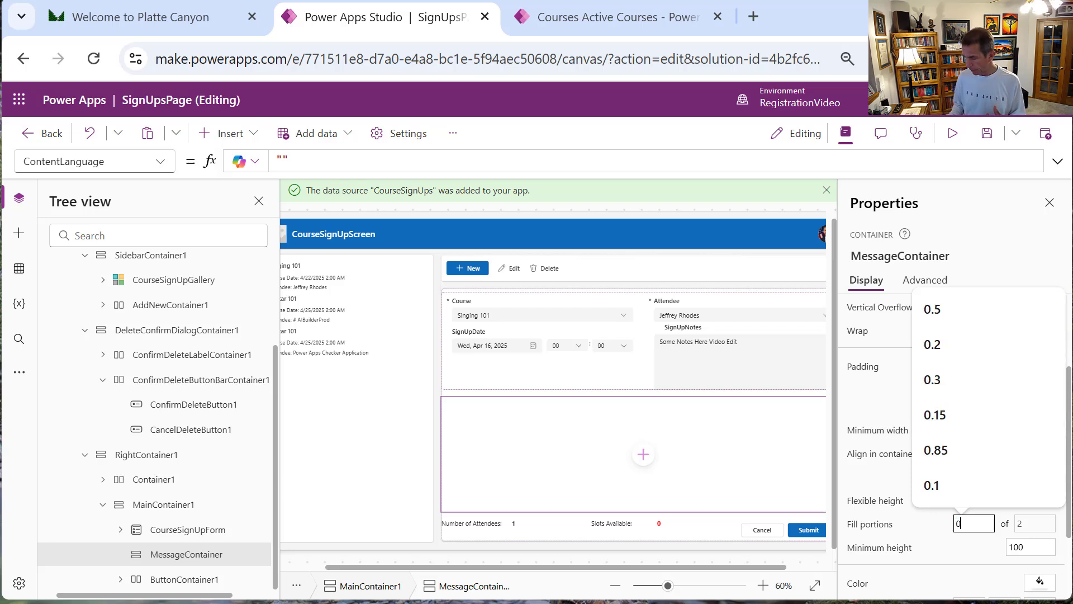
text(.2)
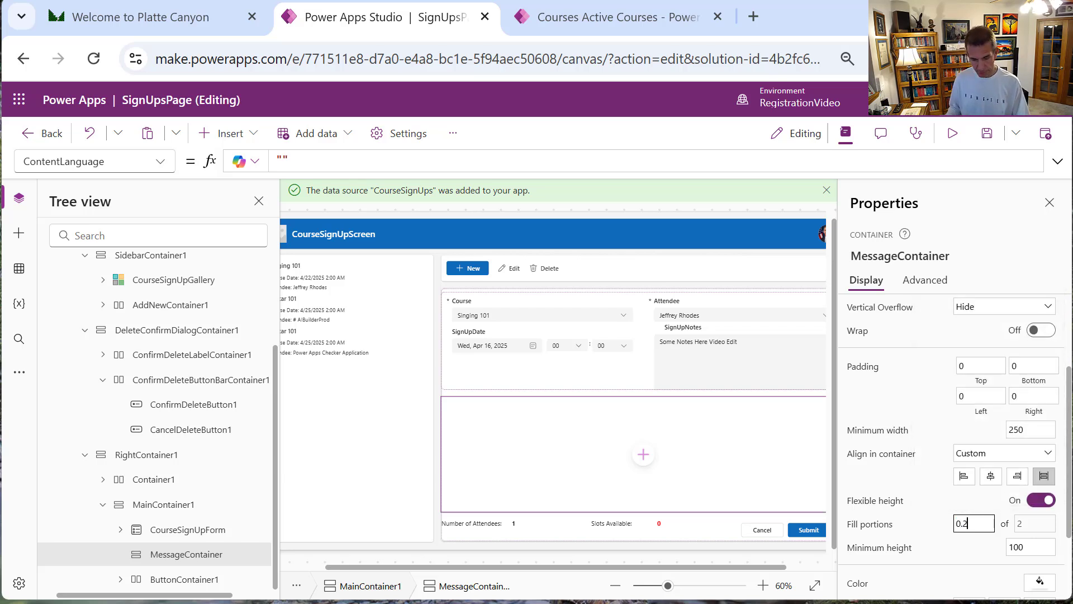
key(Tab)
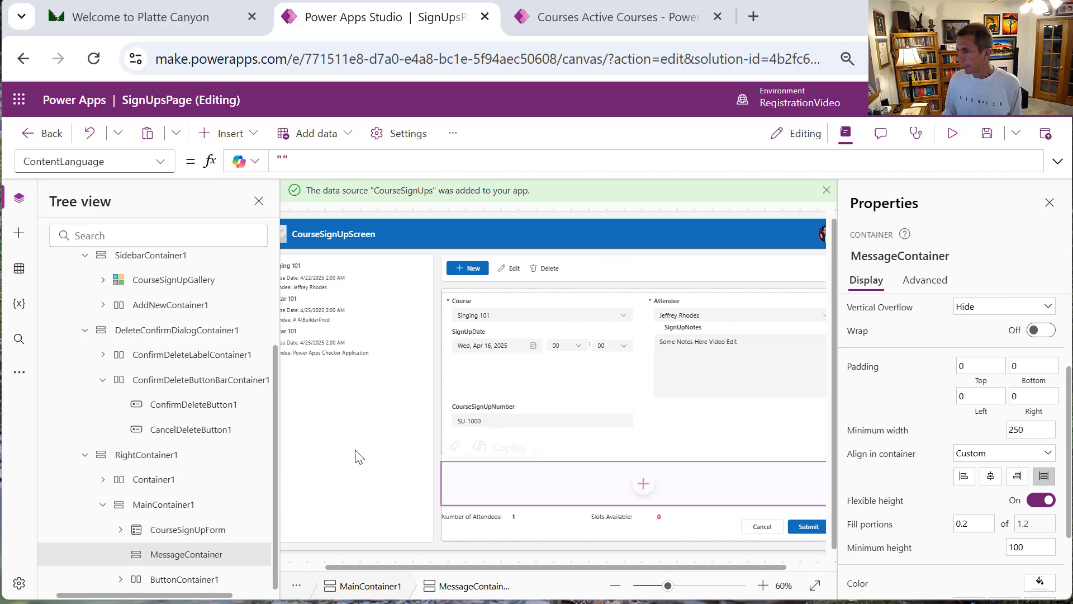
Insert a text control into MessageContainer and rename it as NoCapacityBox
click(253, 139)
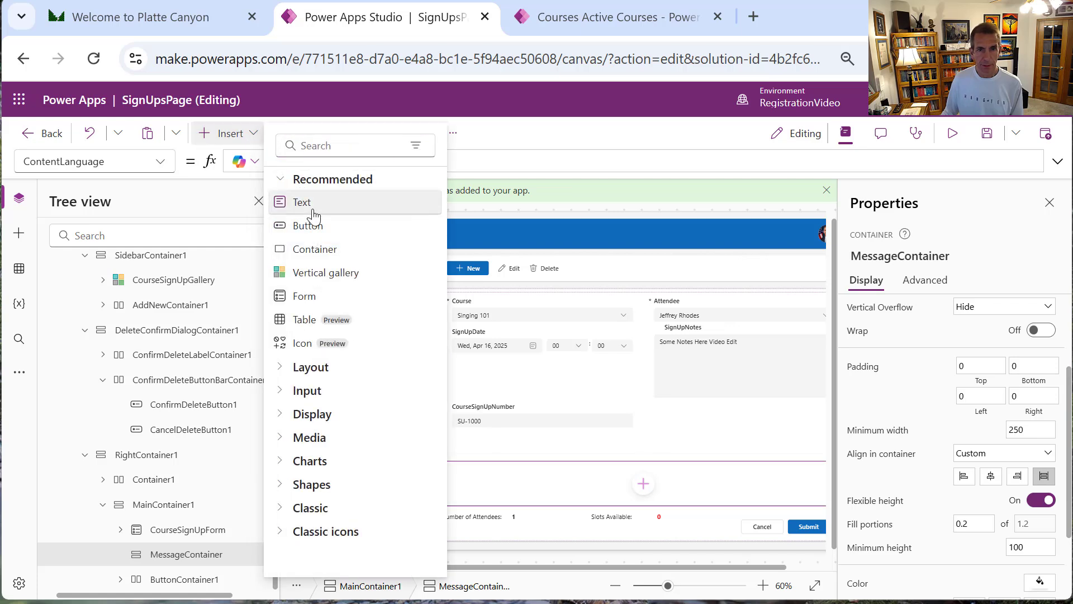
click(311, 209)
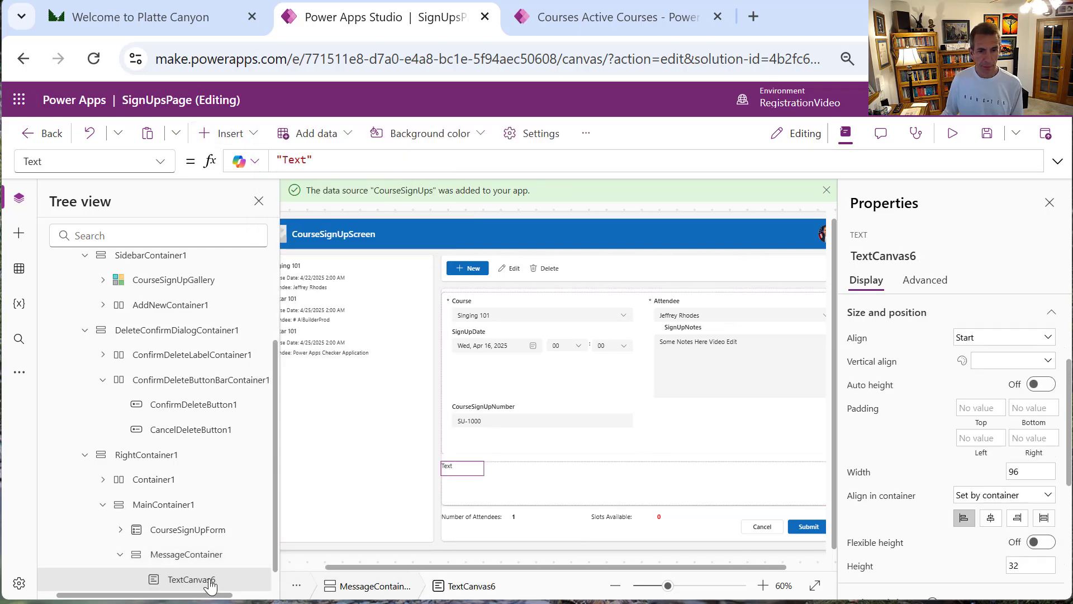
right_click(210, 582)
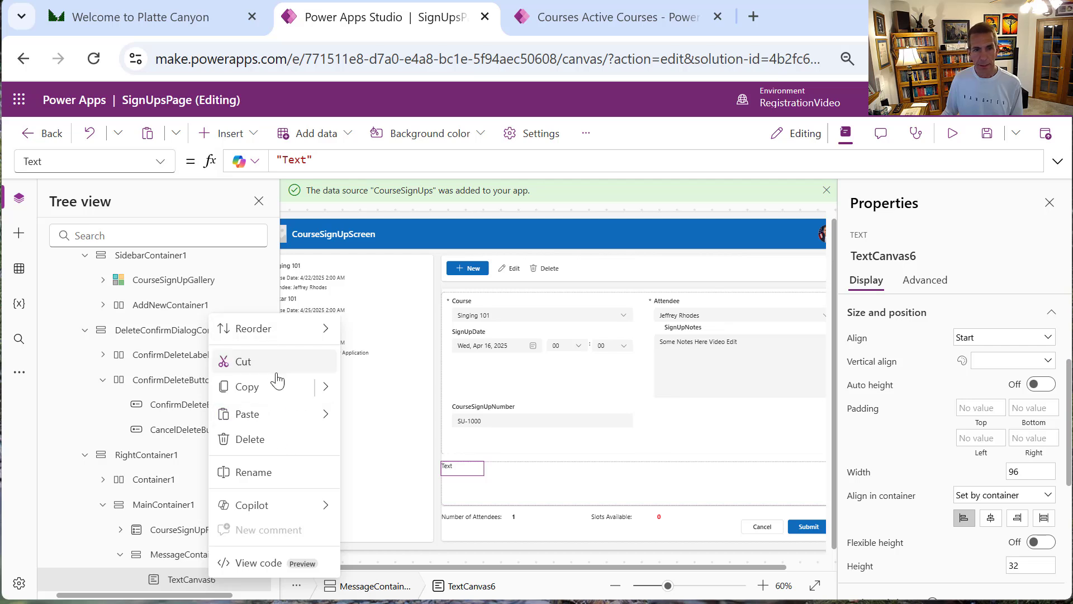
click(257, 472)
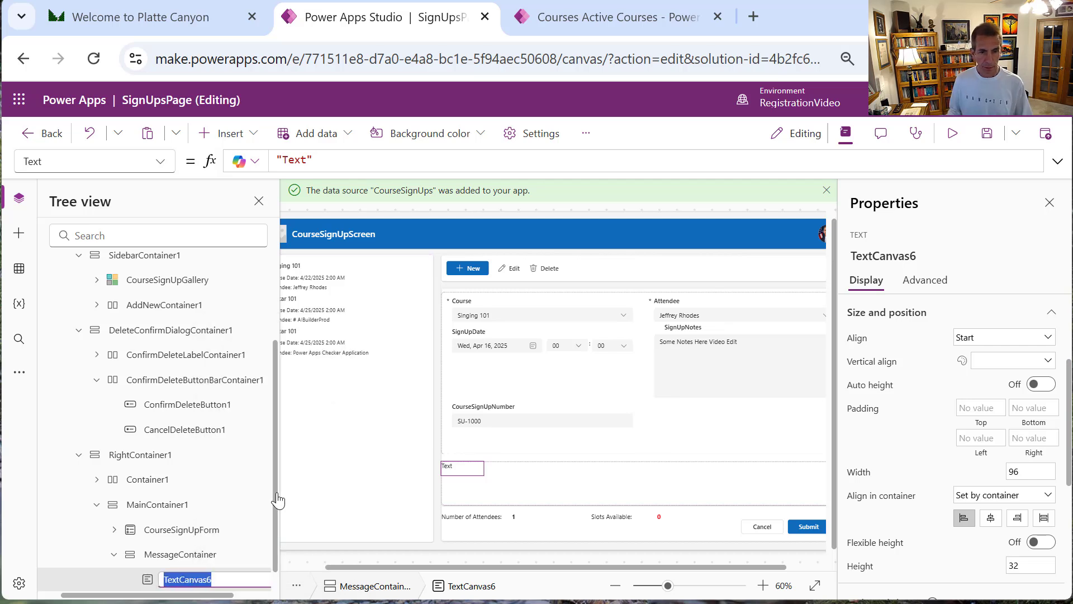
text(NoCap)
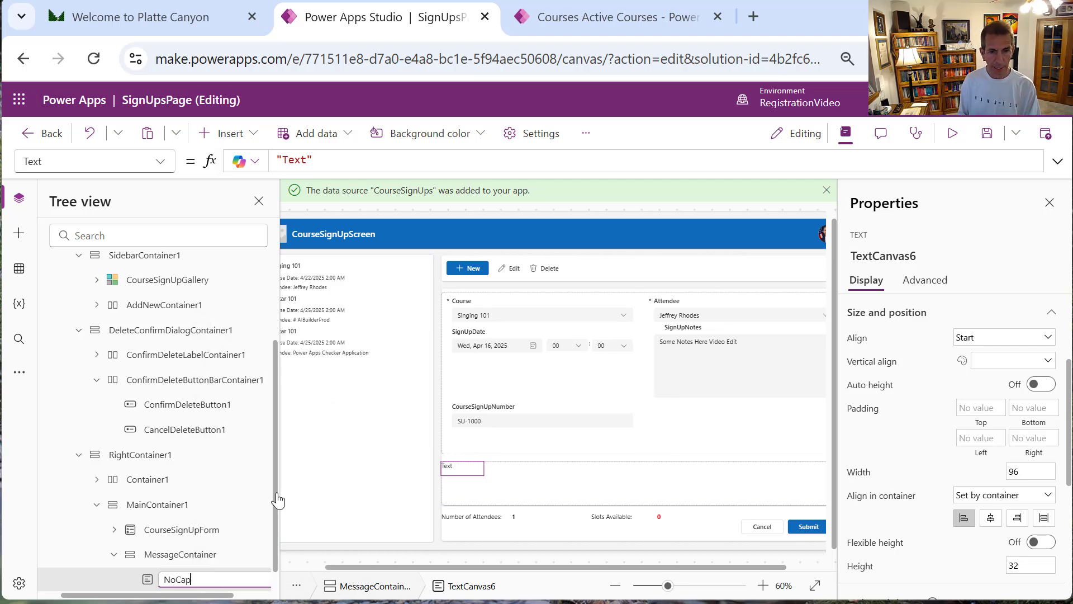
text(acityBox)
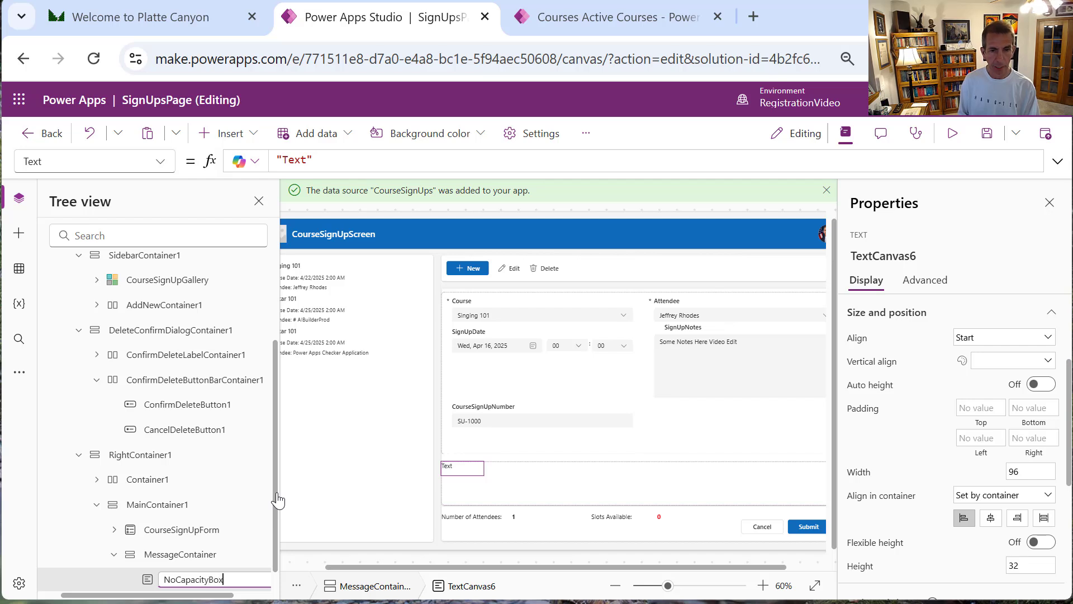
key(Return)
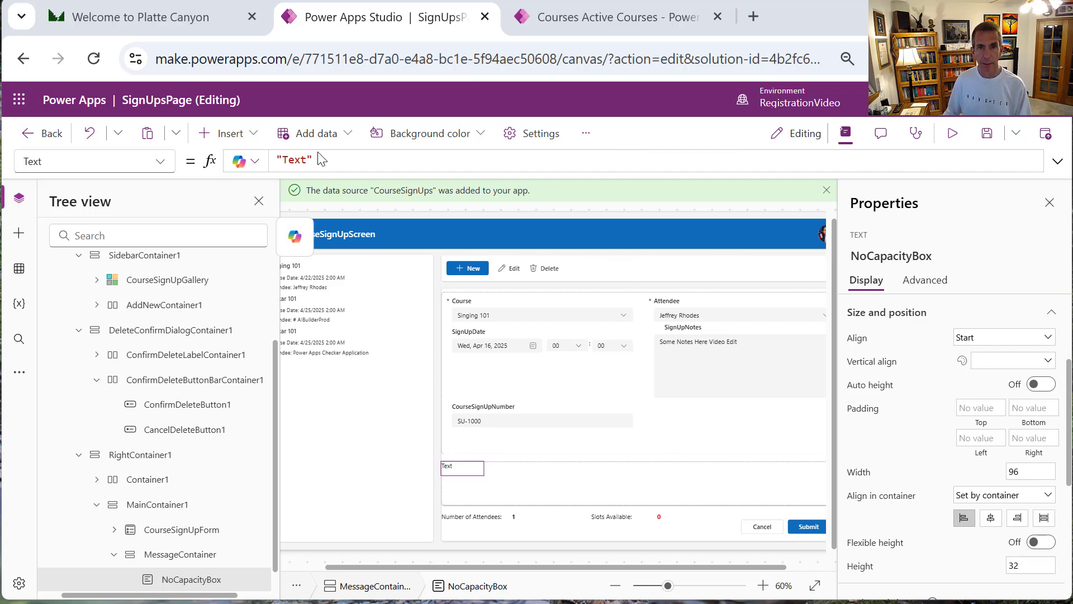
Set NoCapacityBox's text to "There are no slots available. Please try another course." and stretch it across its container
drag(338, 162, 193, 161)
key(ctrl+v)
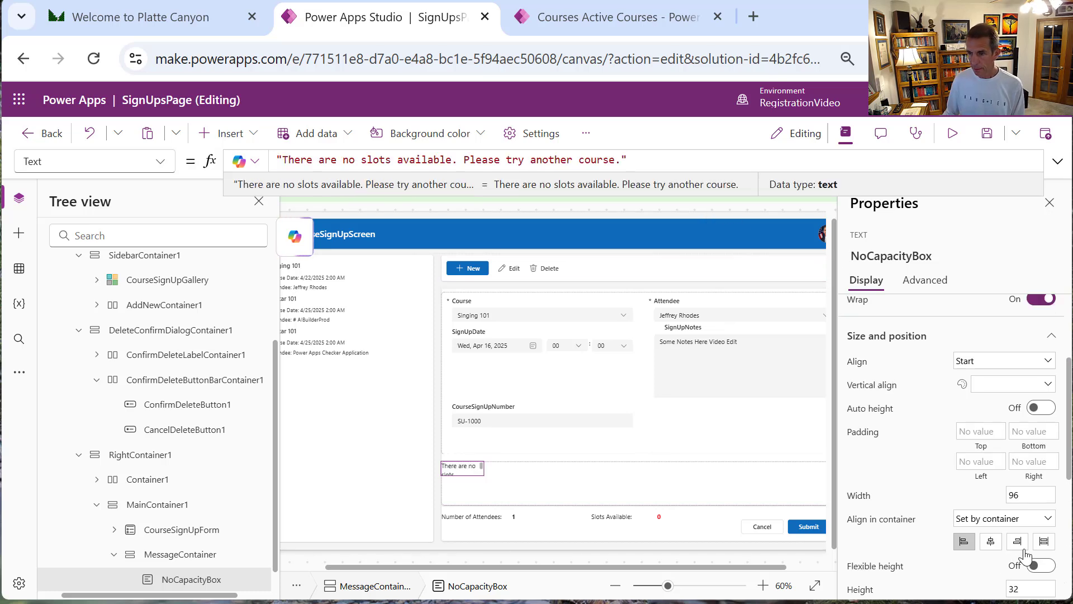
click(1044, 541)
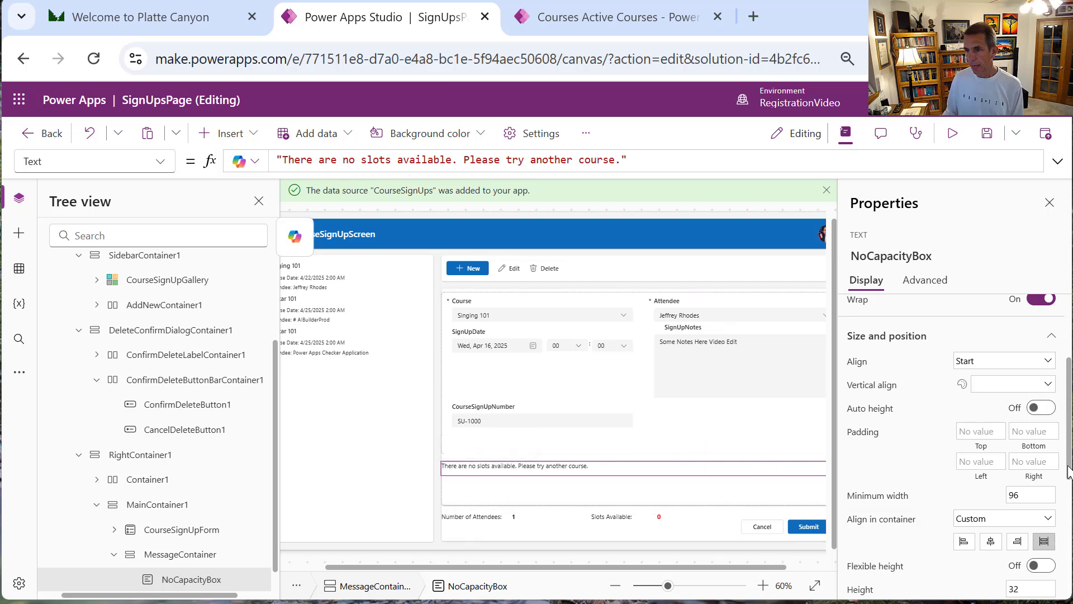
Format NoCapacityBox's text with a bold font weight and a dark red font color
drag(1068, 471, 1068, 538)
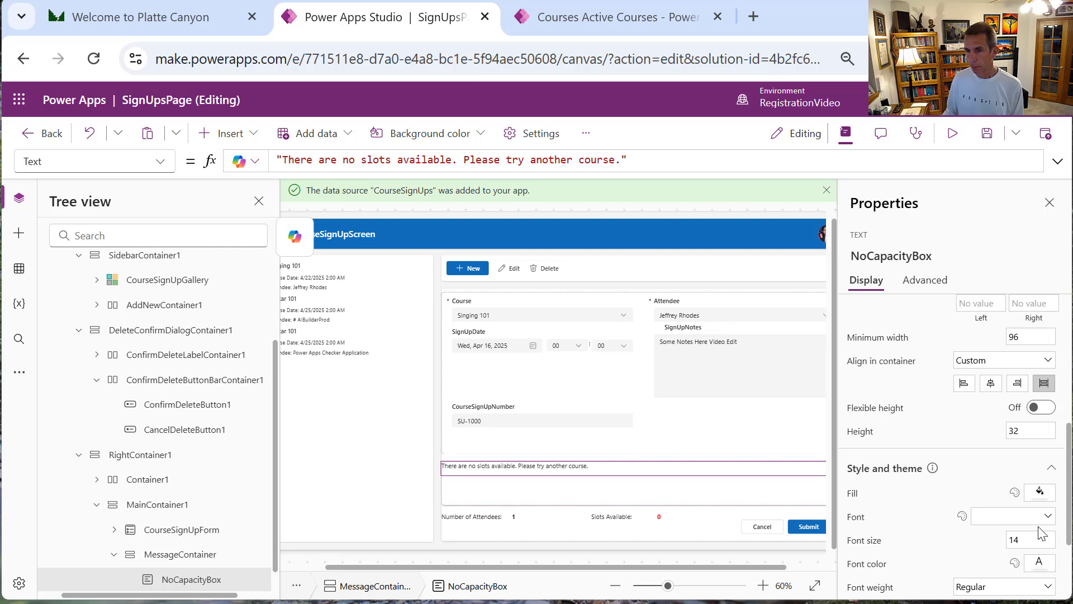
scroll(1068, 567, down, 3)
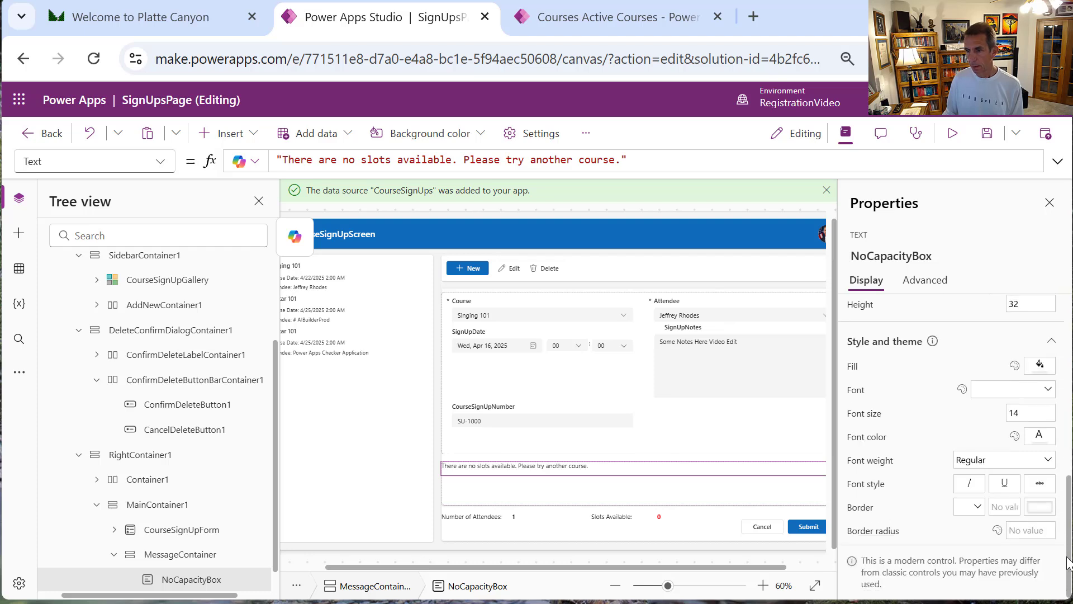
click(1016, 468)
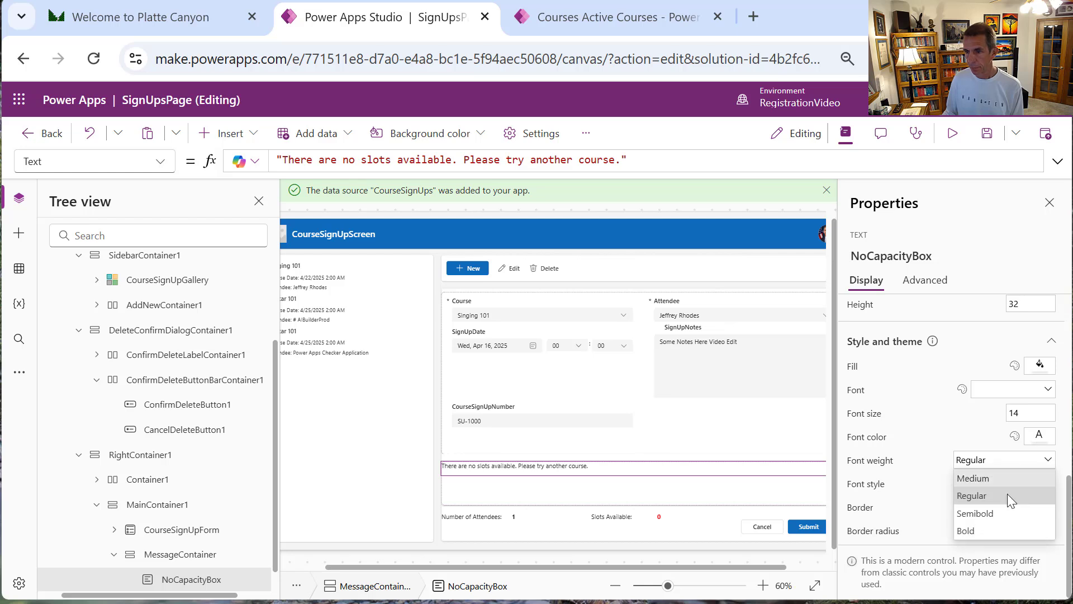
click(973, 525)
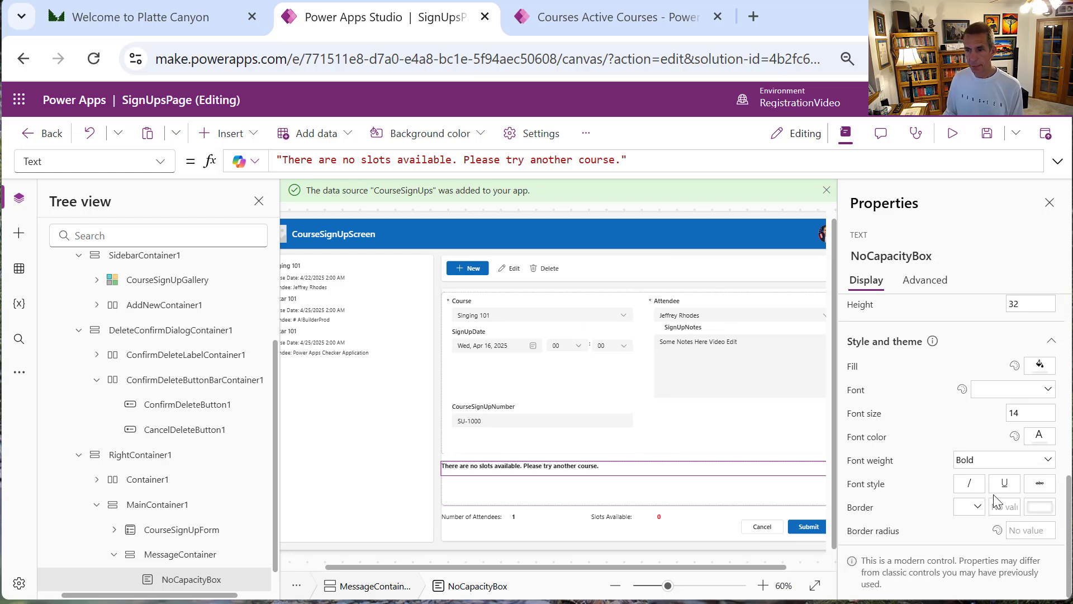
click(1037, 435)
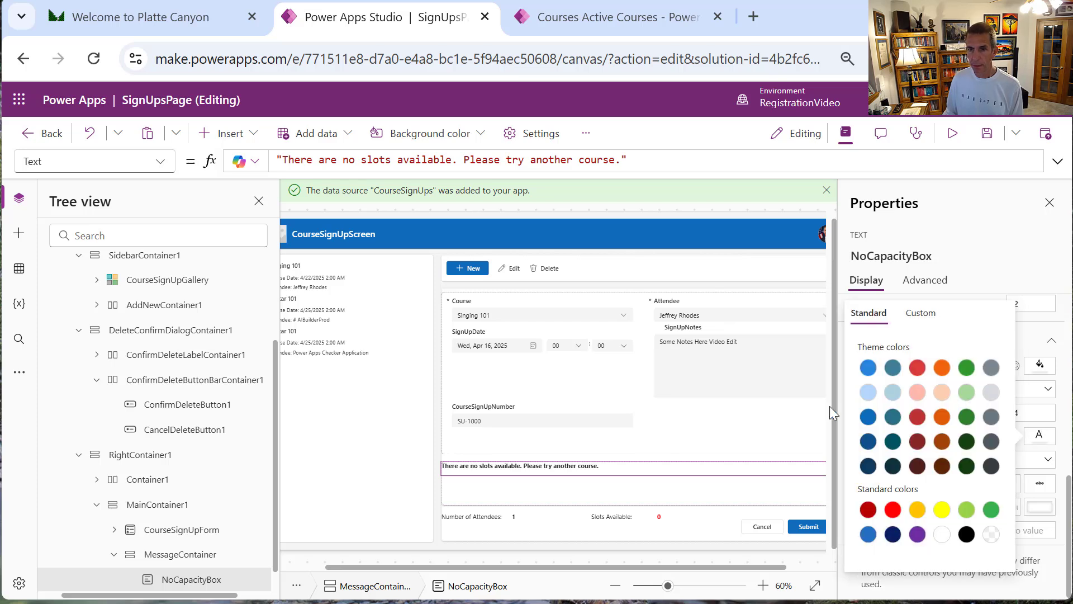
click(918, 441)
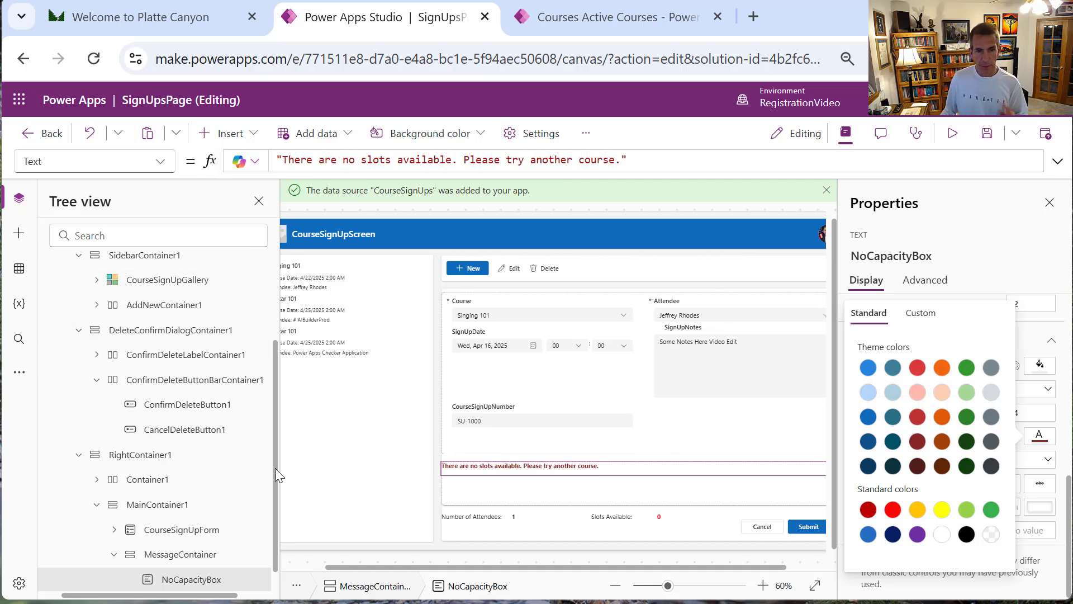
Duplicate NoCapacityBox by copying it and pasting the copy into MessageContainer
scroll(274, 470, down, 1)
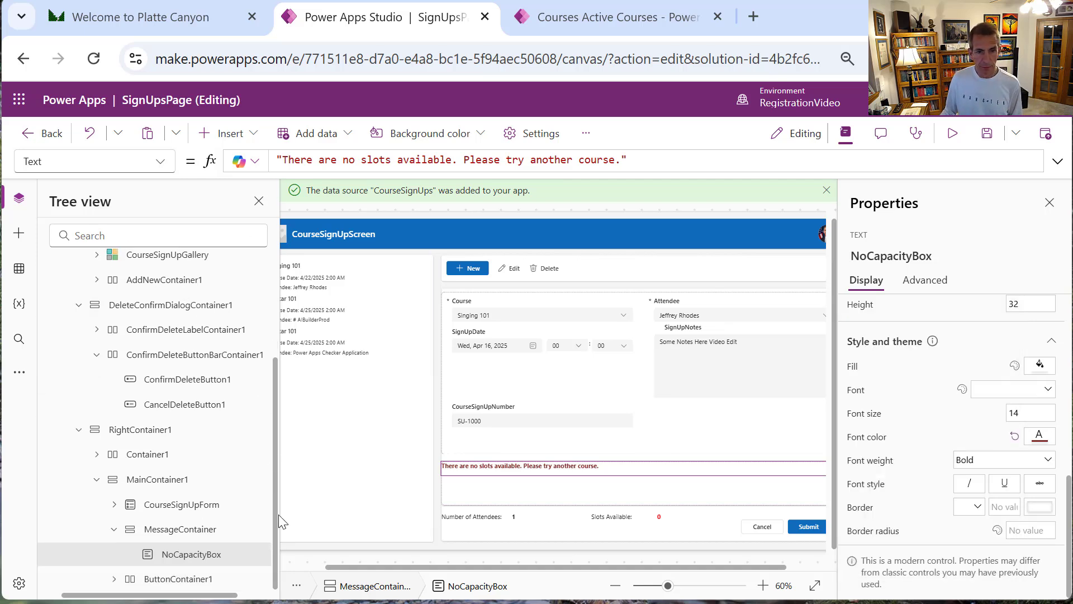
click(202, 531)
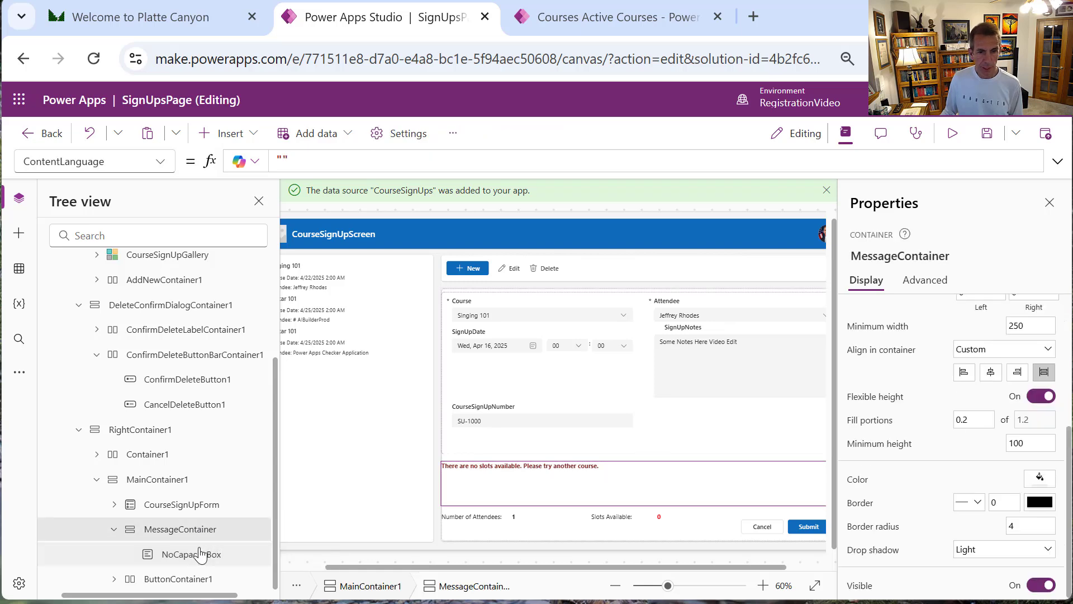
click(201, 555)
right_click(203, 557)
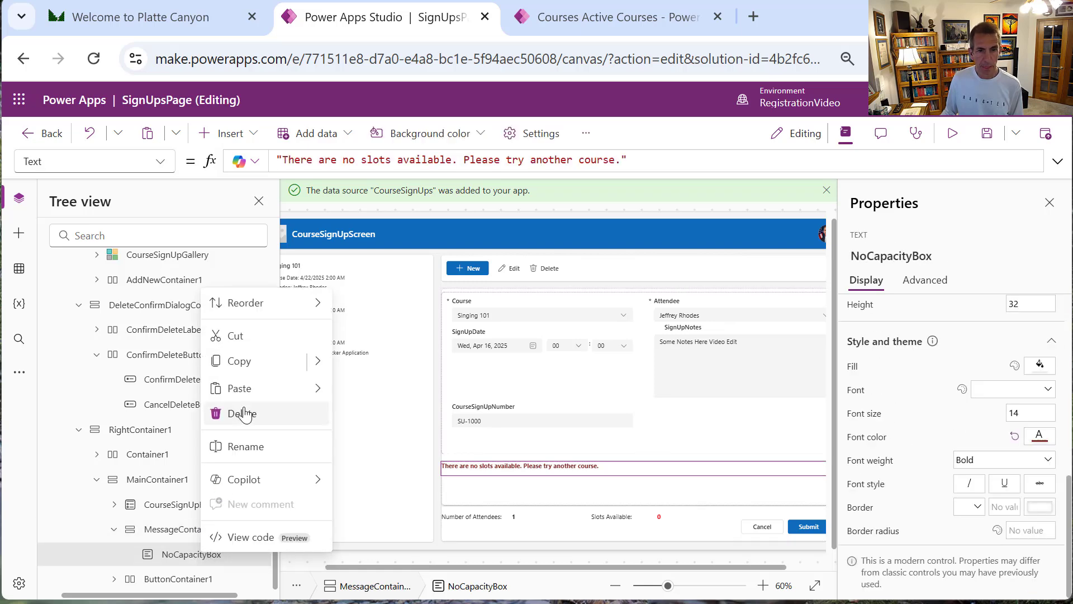
click(246, 291)
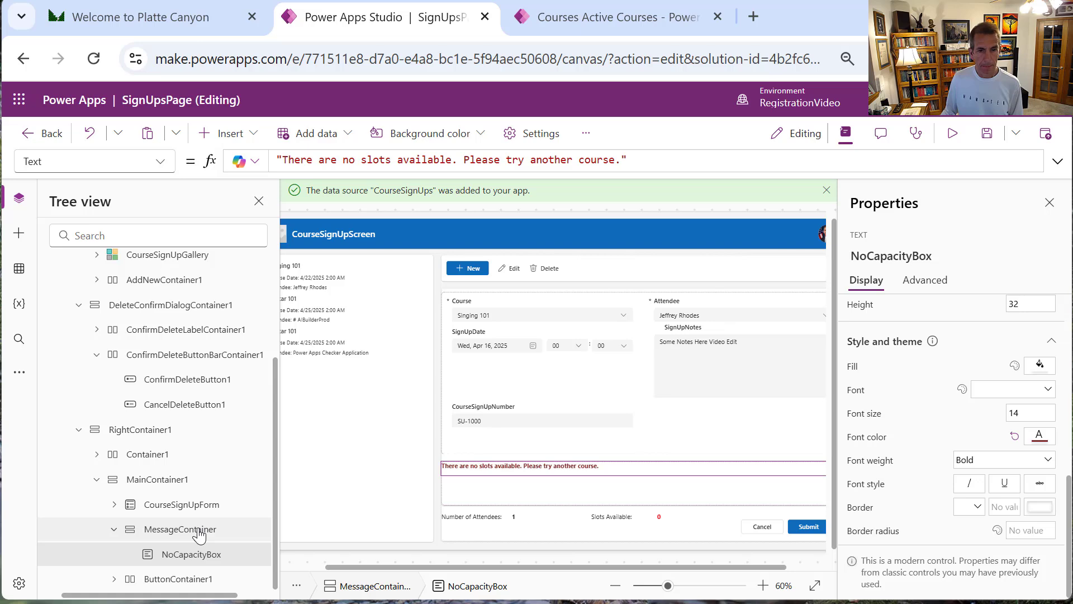
right_click(199, 533)
mouse_move(270, 317)
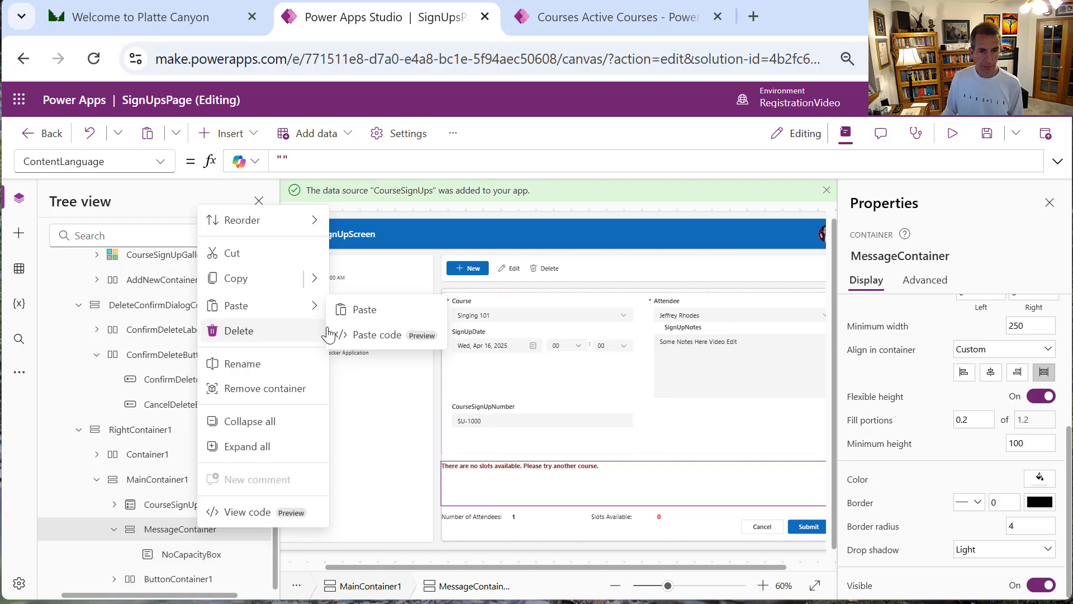
click(343, 310)
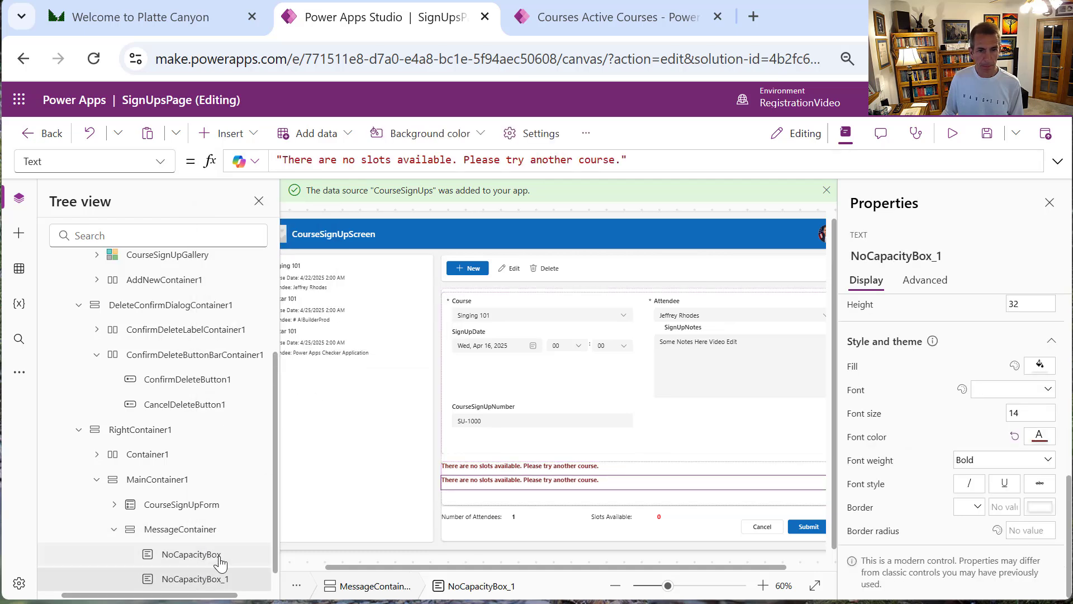
Rename the pasted text control in MessageContainer as AlreadyRegisteredBox
right_click(207, 579)
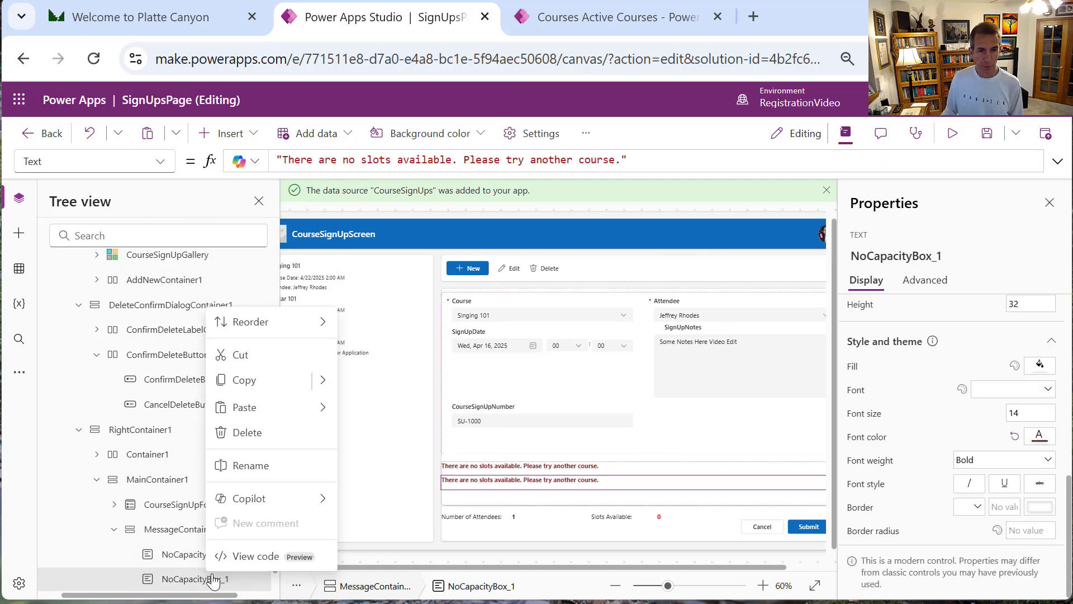
click(263, 466)
text(Alread)
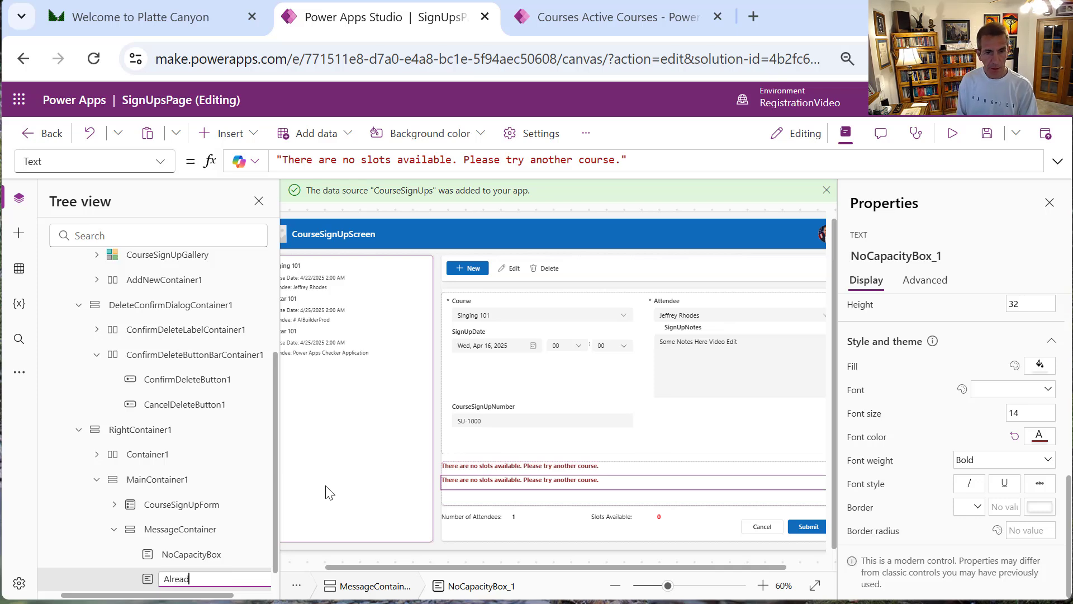
text(yRegistered)
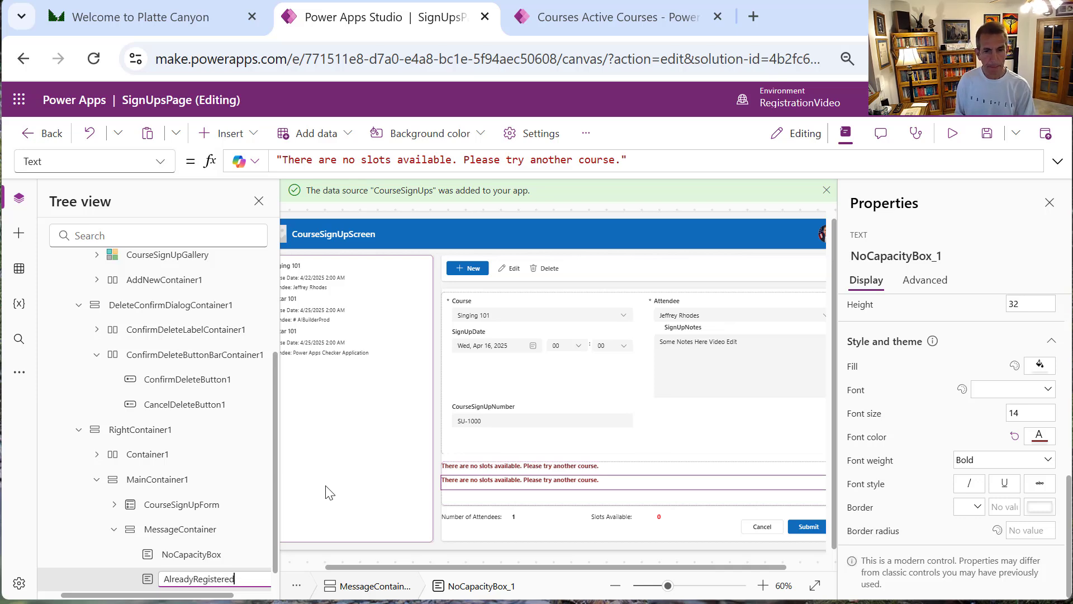
text(Box)
key(Return)
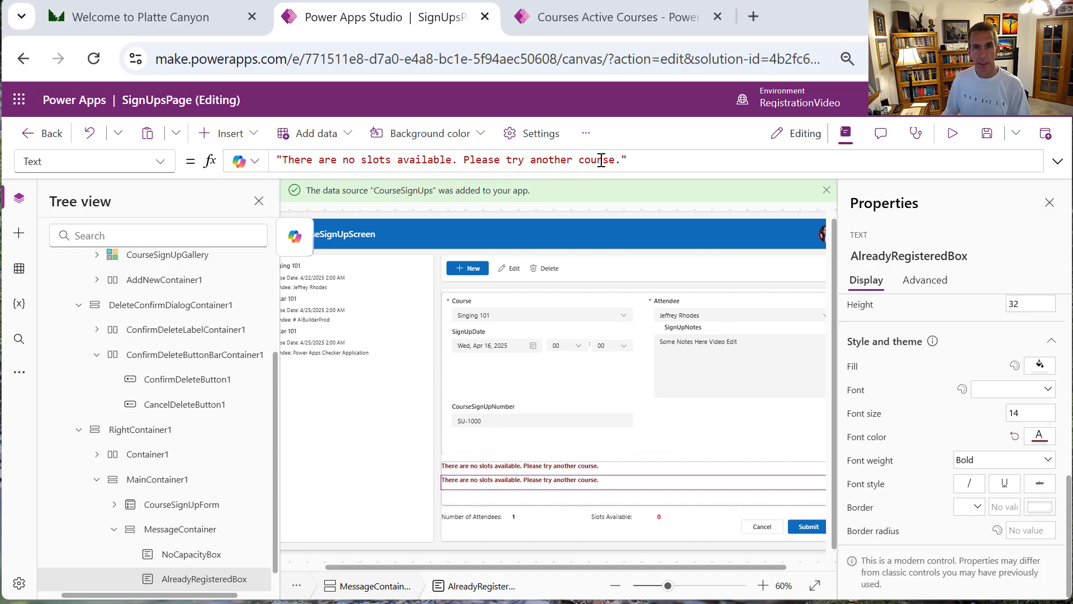
Set AlreadyRegisteredBox's text to "This attendee has already registered for this course."
drag(667, 155, 95, 162)
text("This attendee has already registered for this course.")
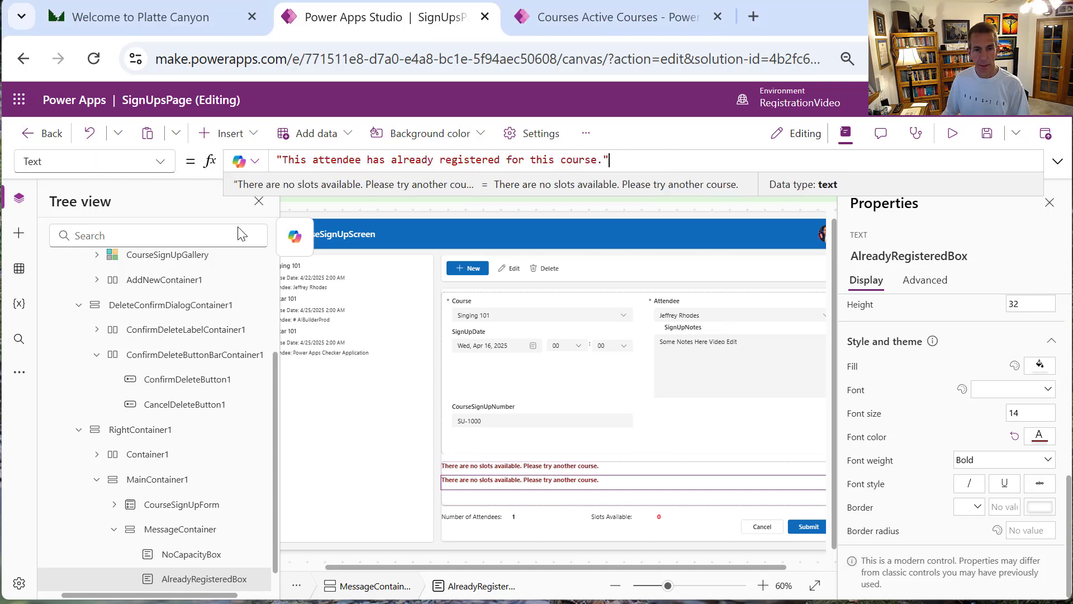
click(709, 159)
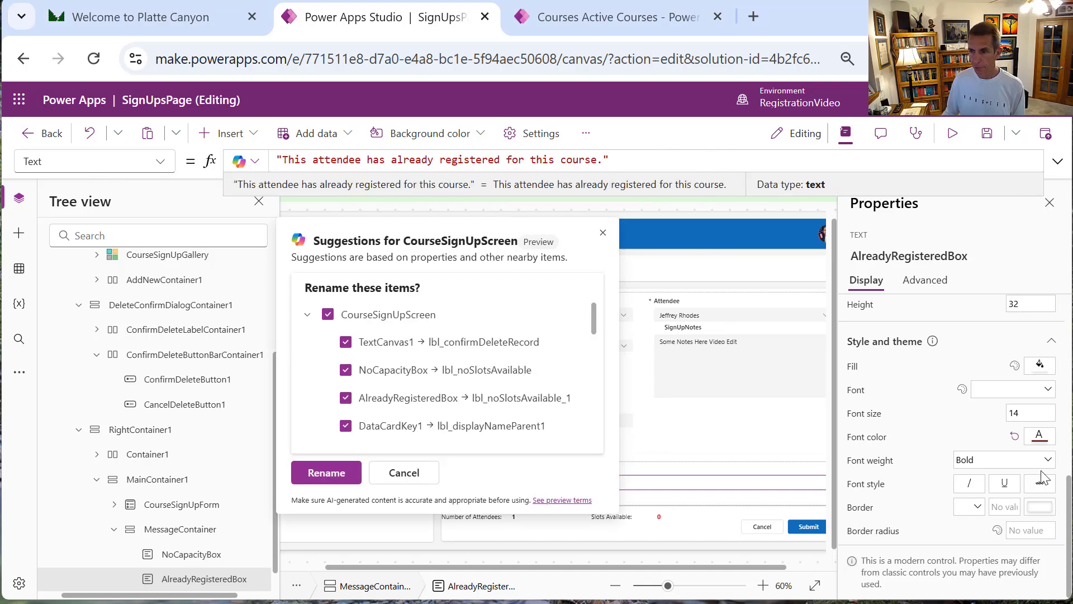
Change AlreadyRegisteredBox's font color to dark blue and dismiss the Copilot rename suggestions
click(1035, 441)
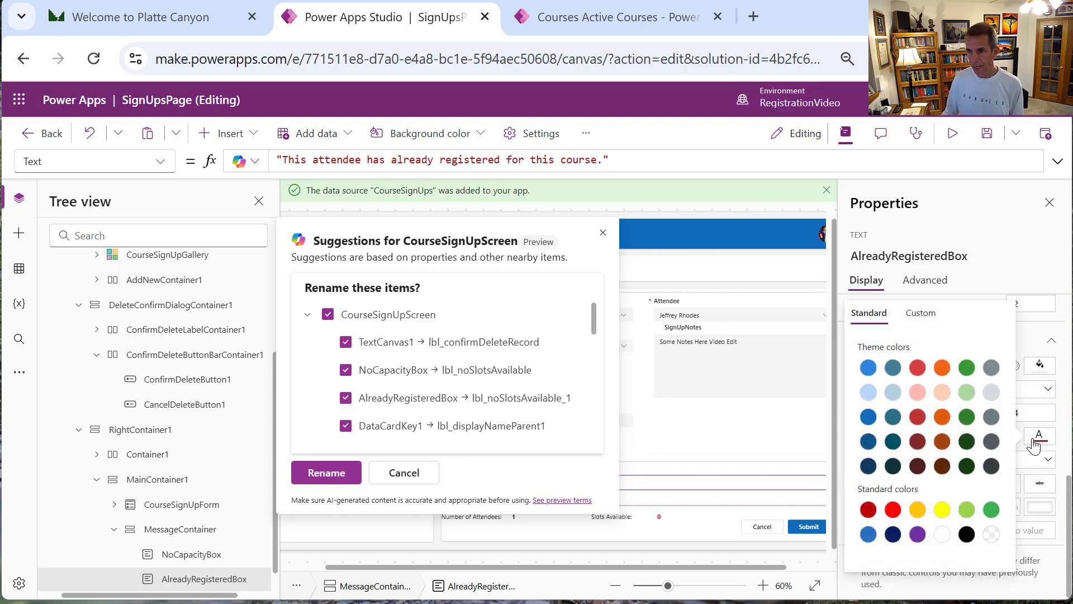
click(868, 441)
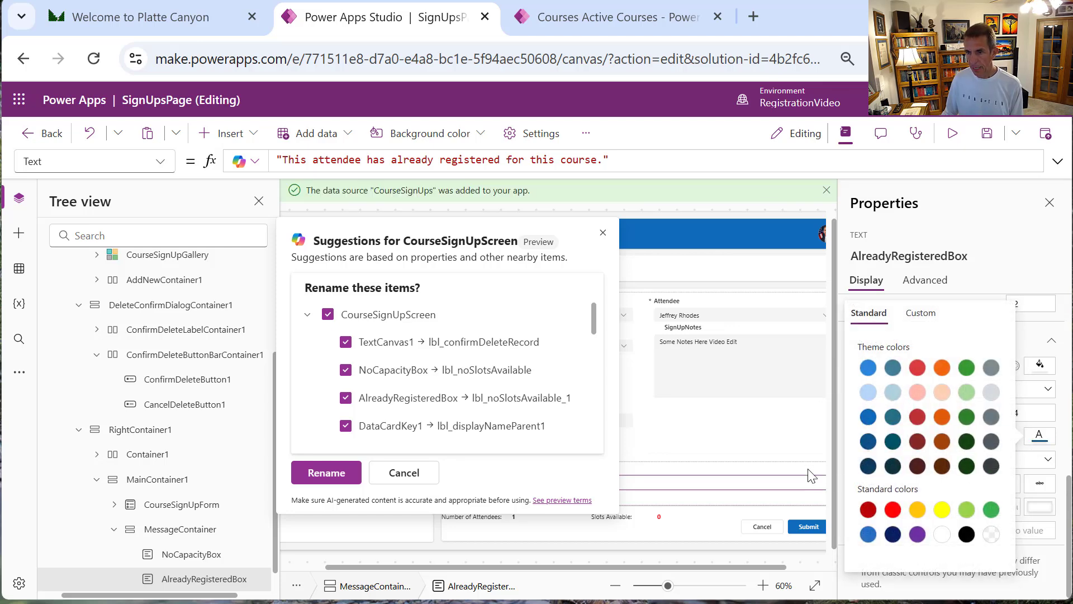
click(707, 154)
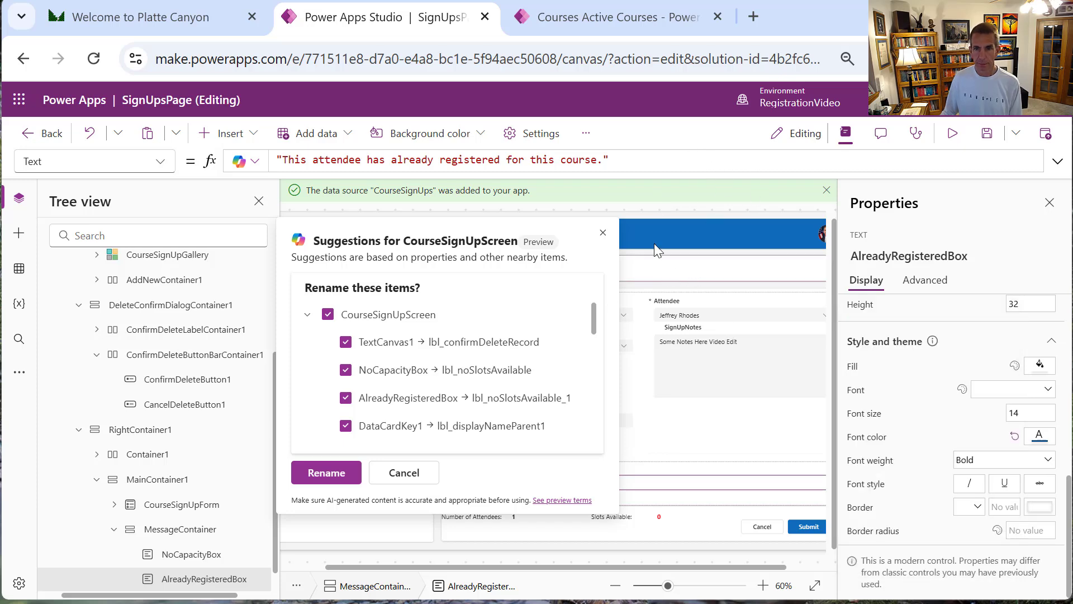
click(600, 240)
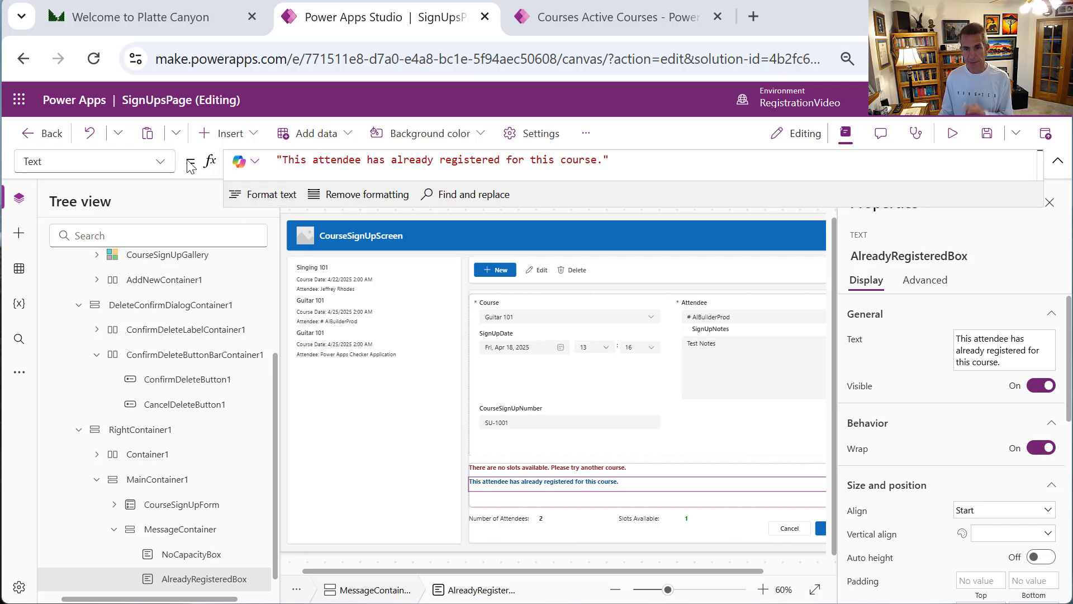
Clear the existing formula from AlreadyRegisteredBox's Visible property
click(161, 162)
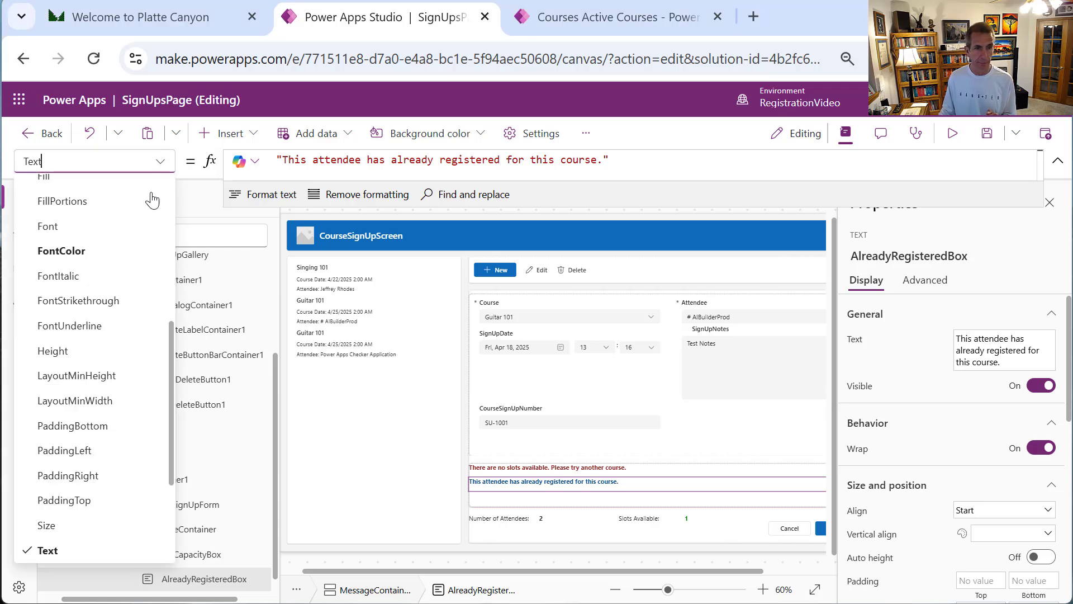
scroll(170, 528, down, 5)
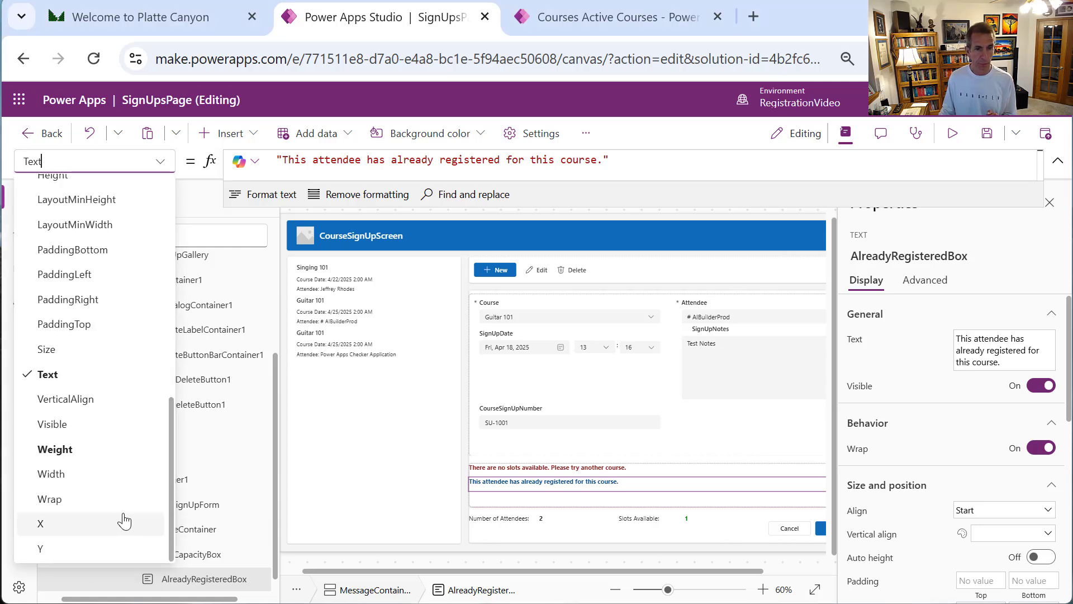
click(65, 428)
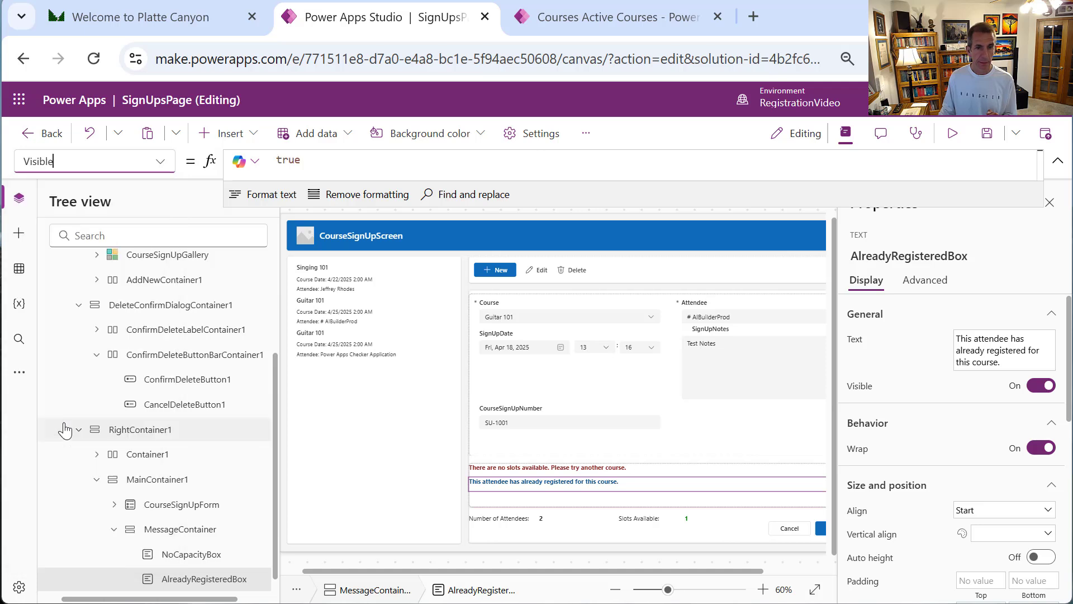
double_click(347, 161)
key(BackSpace)
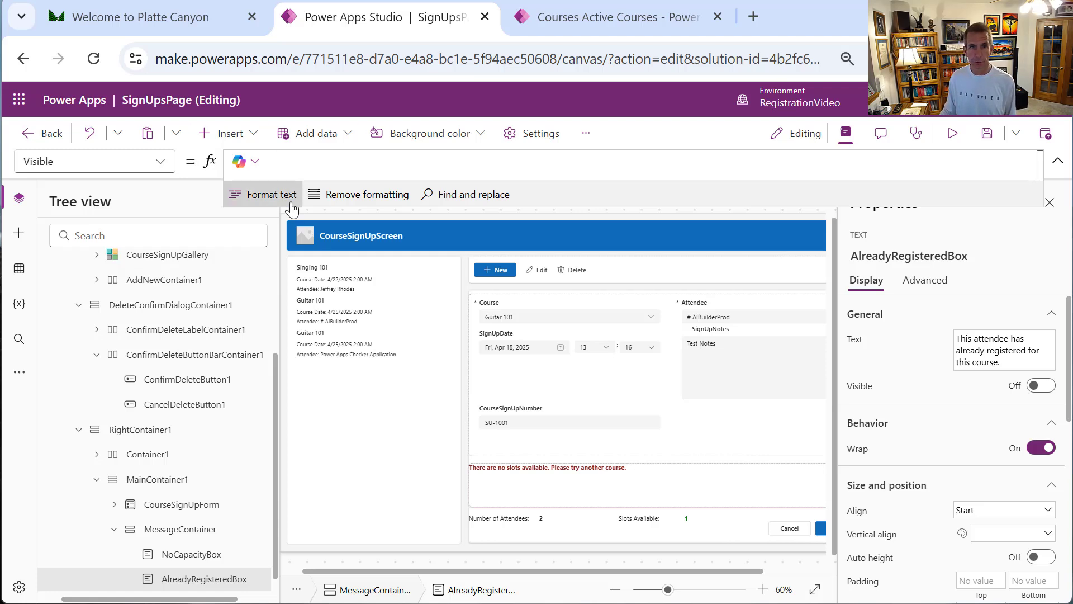
click(382, 176)
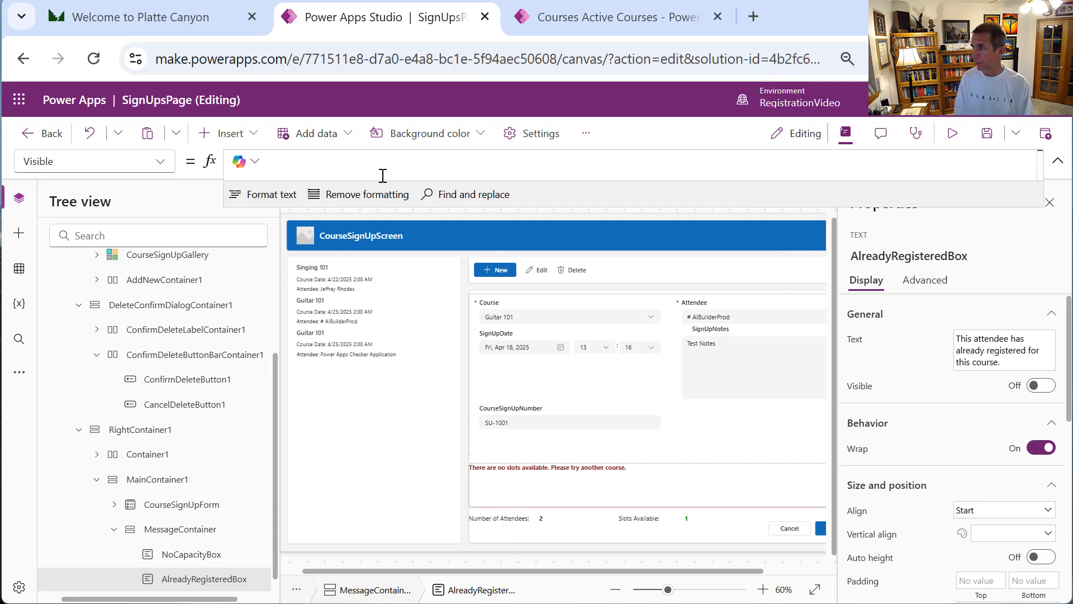
Start AlreadyRegisteredBox's Visible formula with a Filter function on the CourseSignUps table
text(Filter)
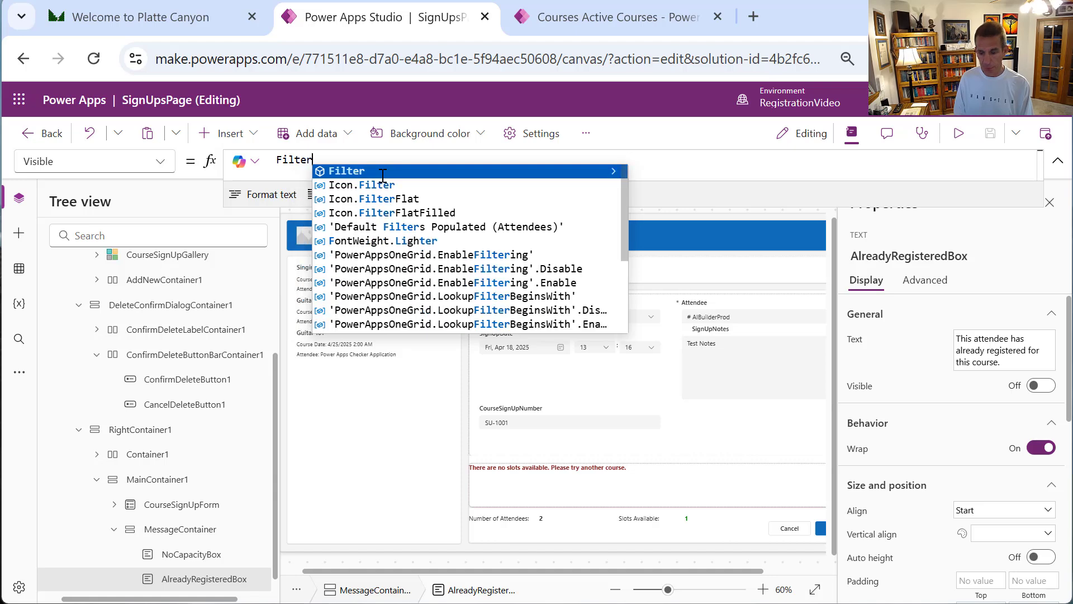
text(()
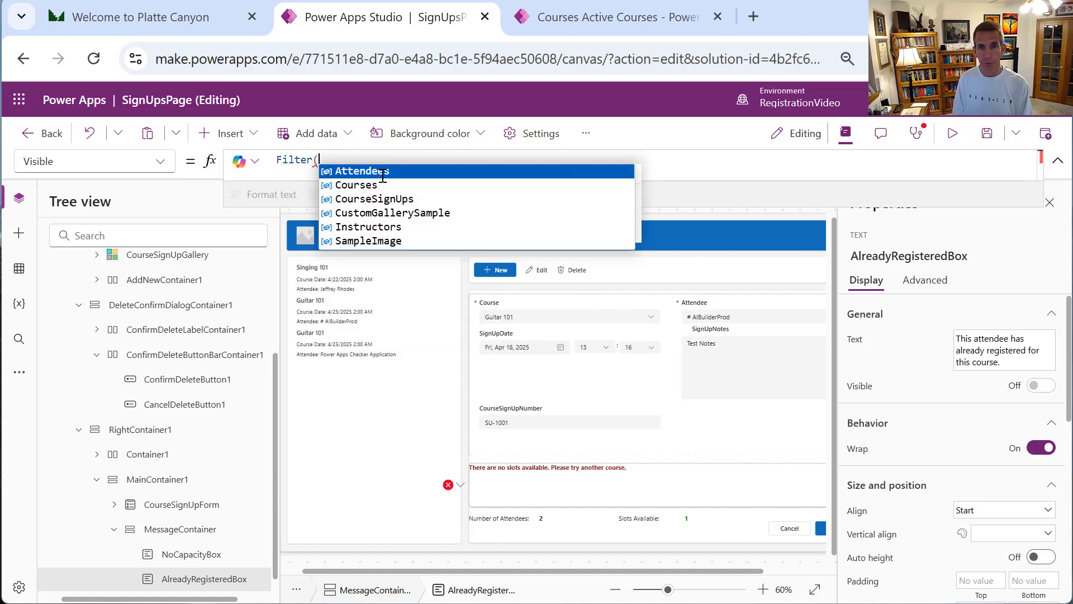
text(Corus)
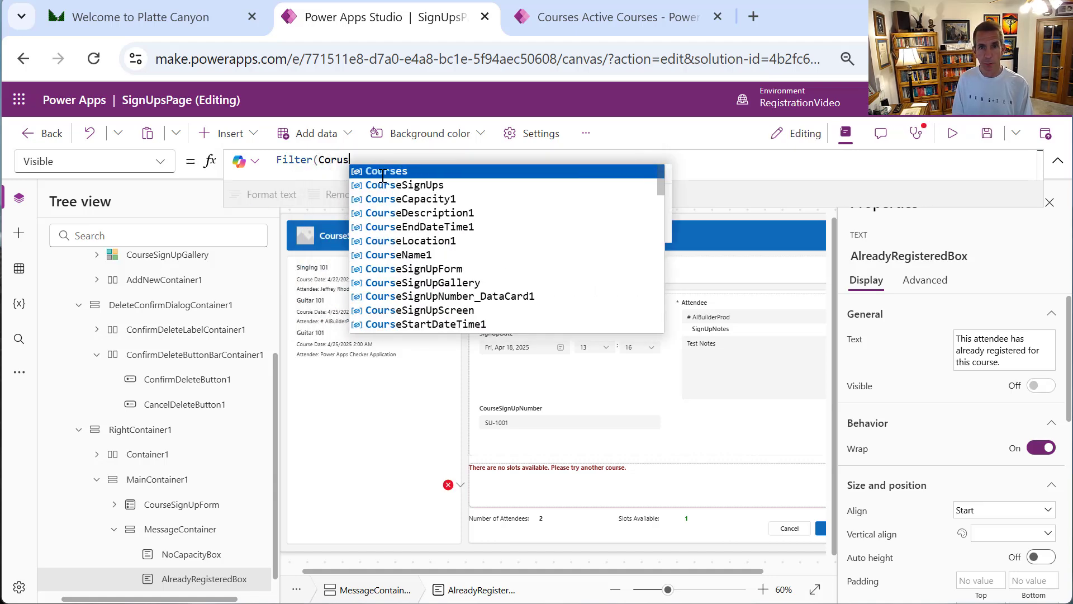
key(BackSpace)
key(BackSpace)
key(BackSpace)
text(urs)
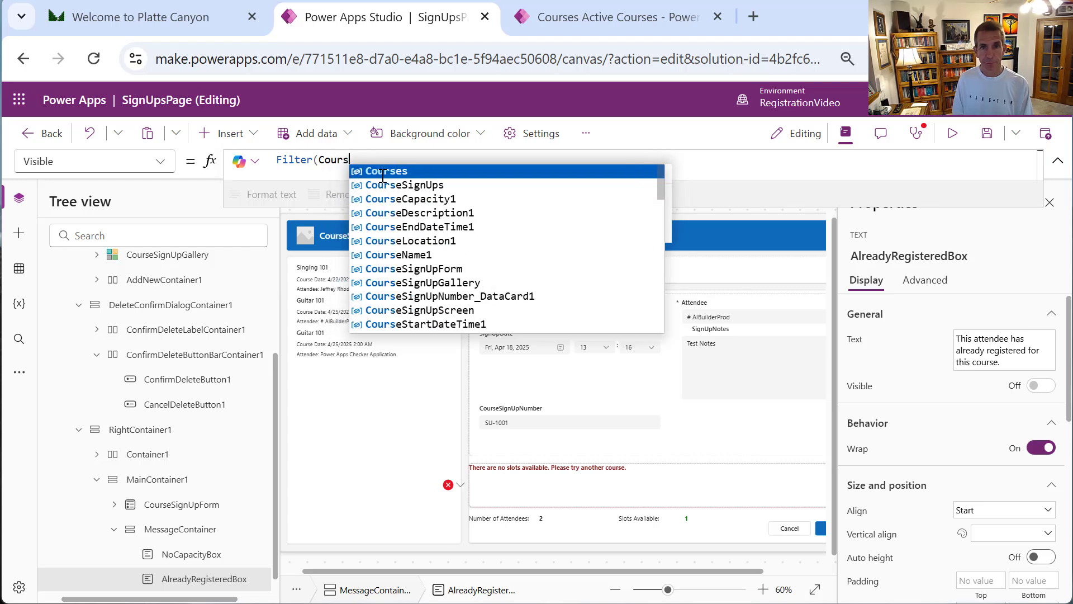
text(eSig)
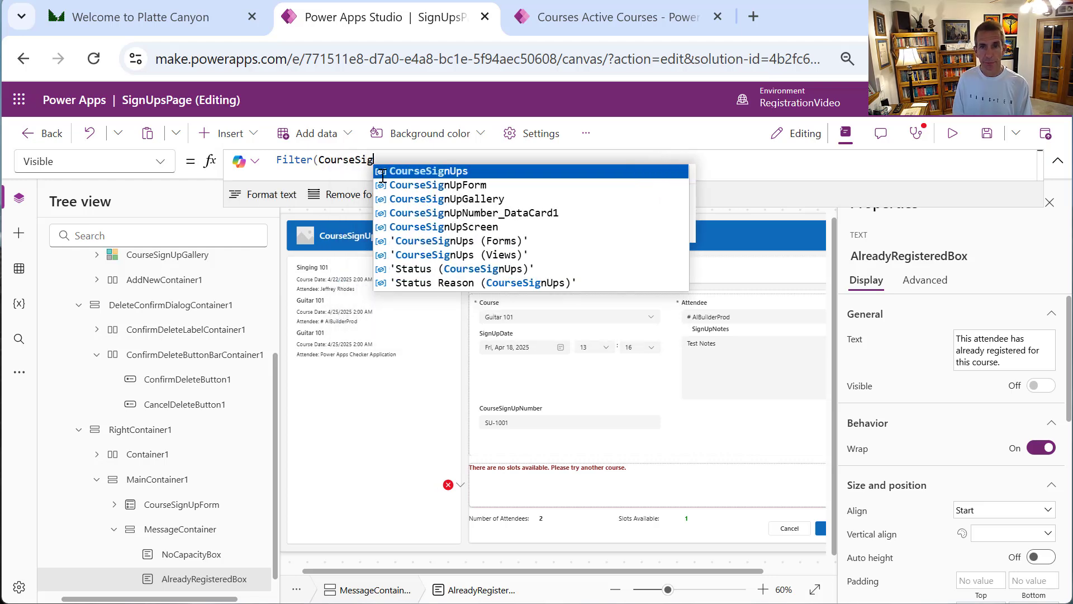
key(Tab)
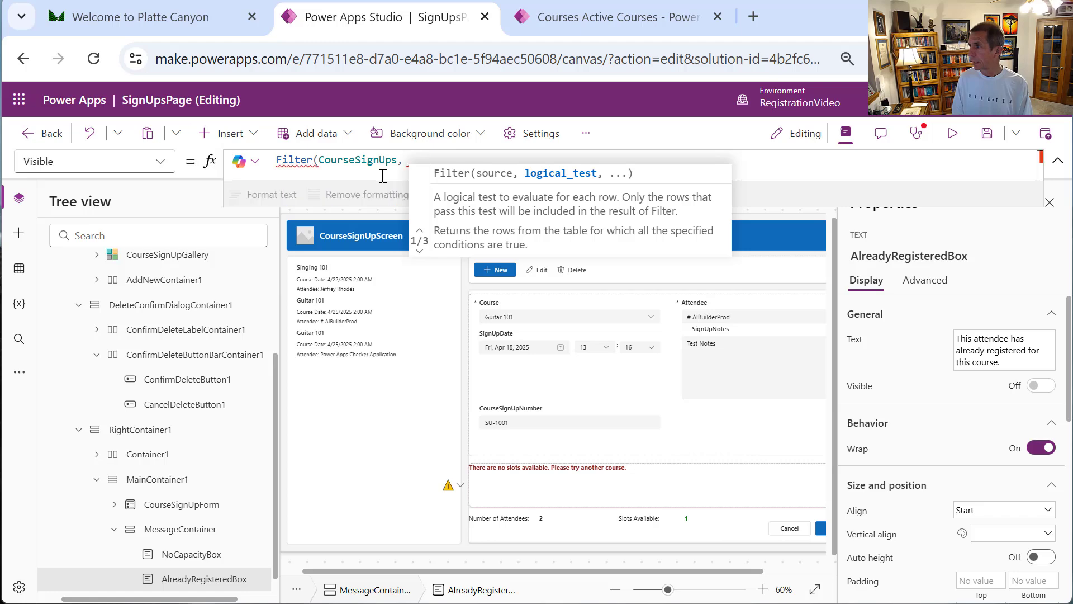
Add the filter condition Course.Course = DataCardValue1.Selected.Course, followed by a comma
text(Course.)
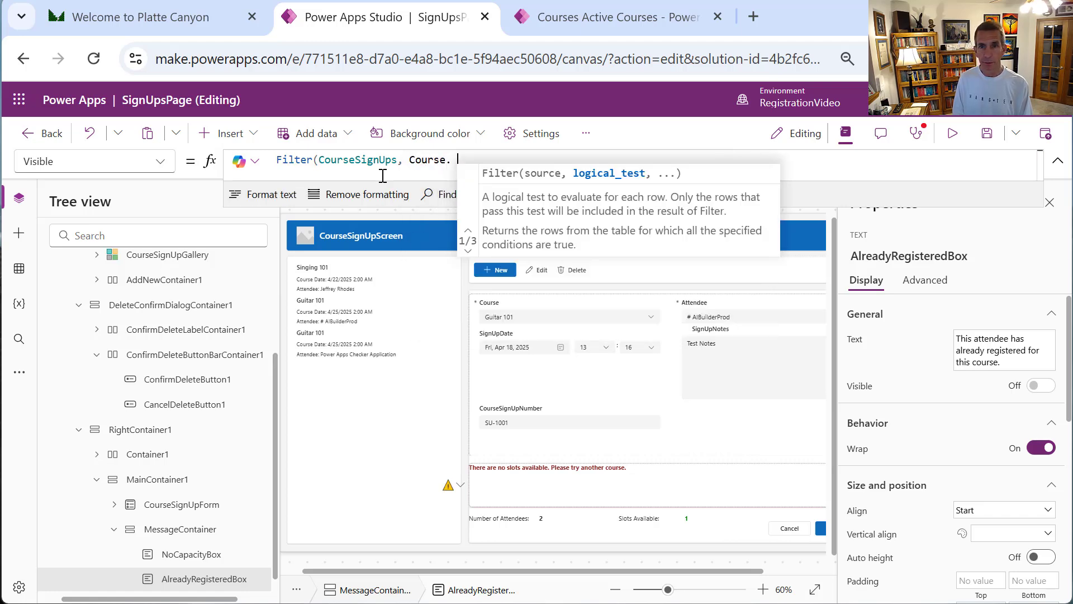
key(BackSpace)
text(Course)
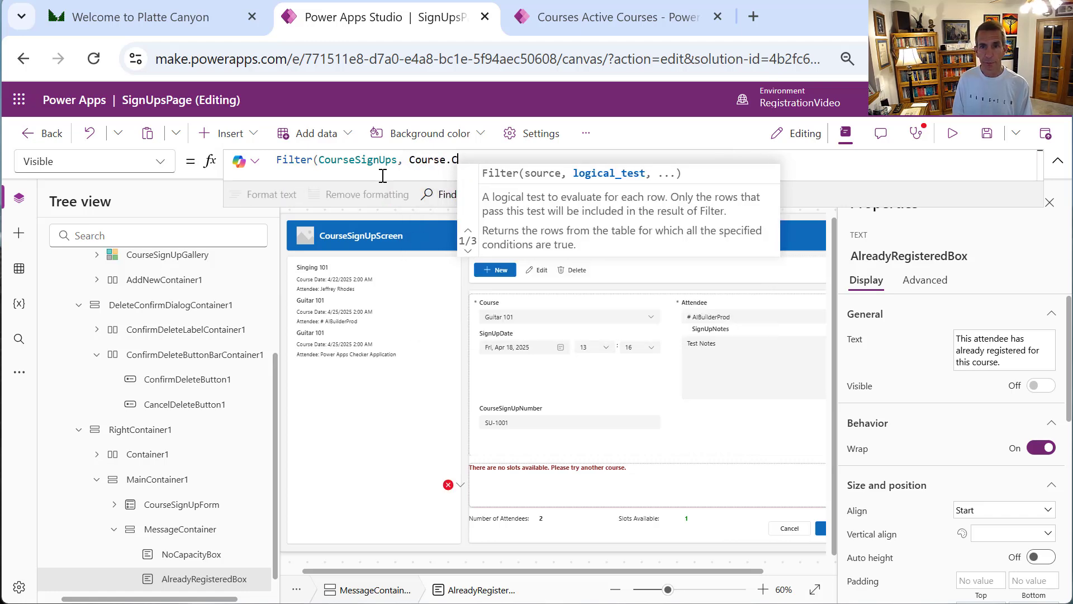
text( = D)
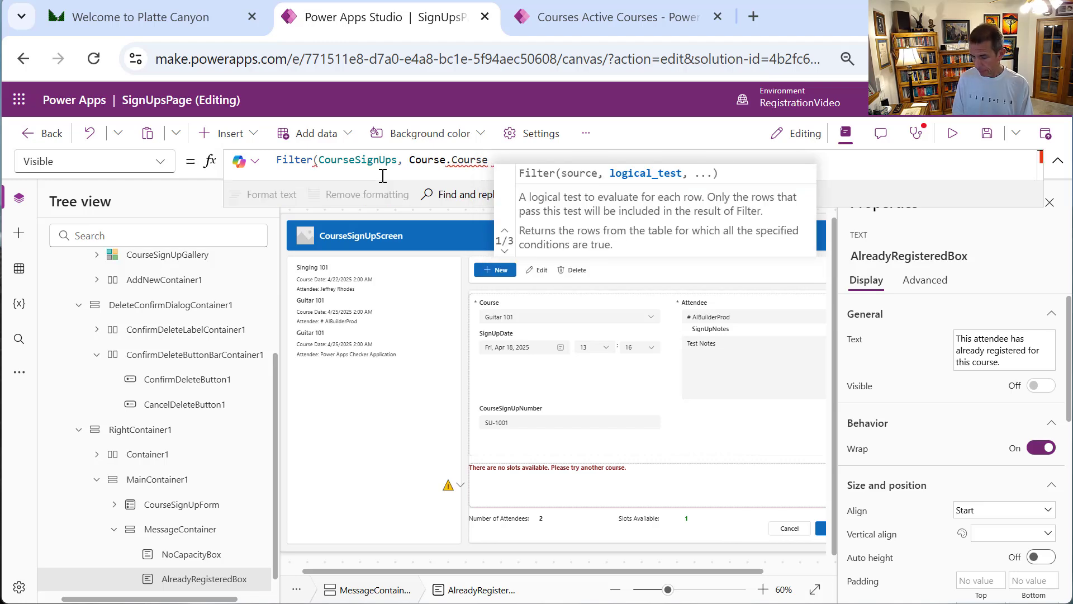
text(ata)
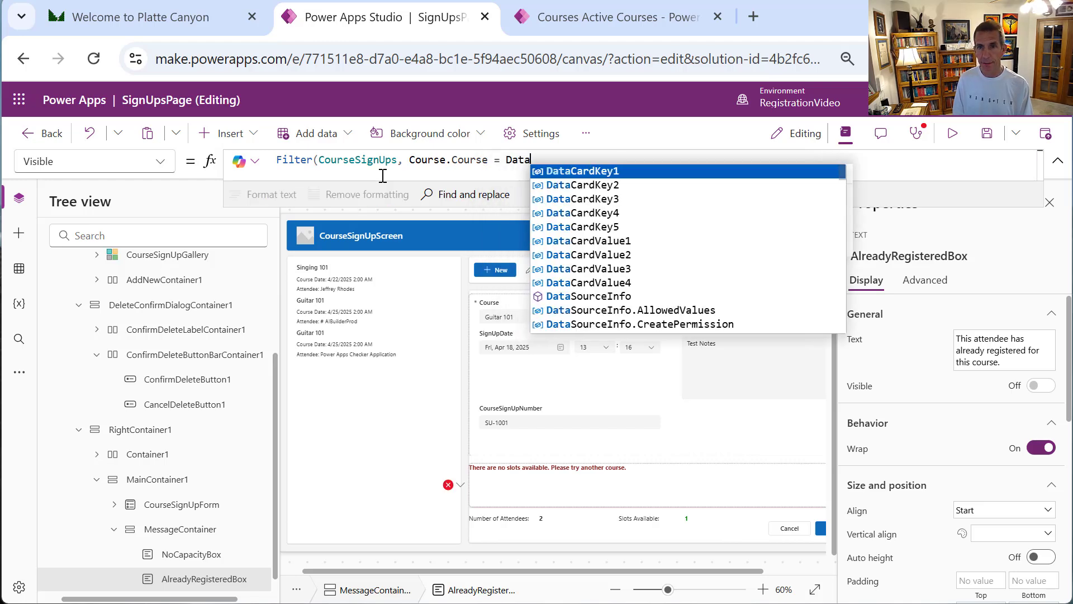
text(CardVal)
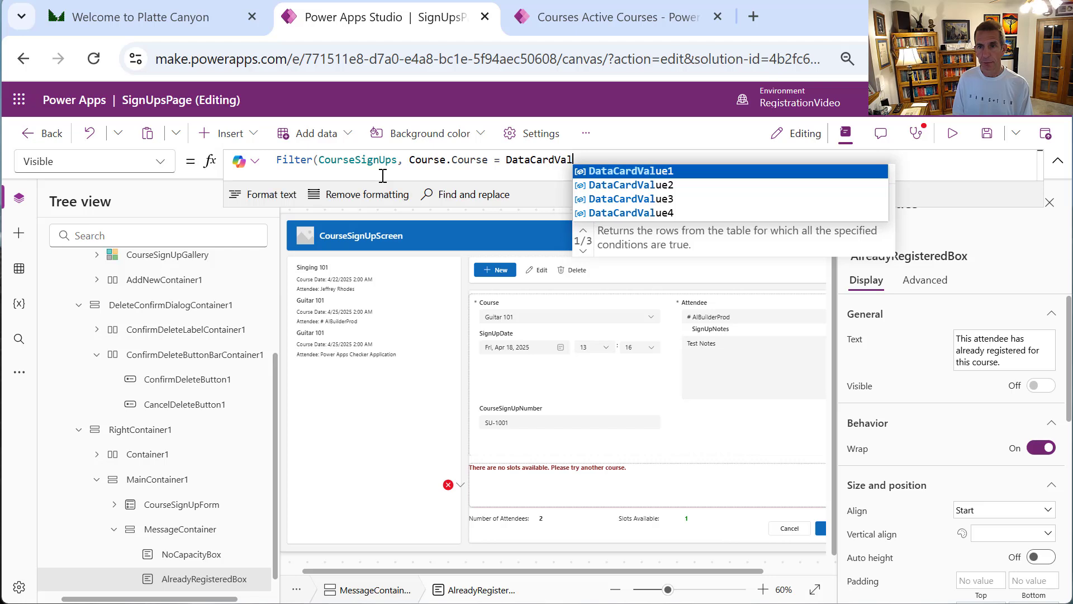
text(ue1.Sele)
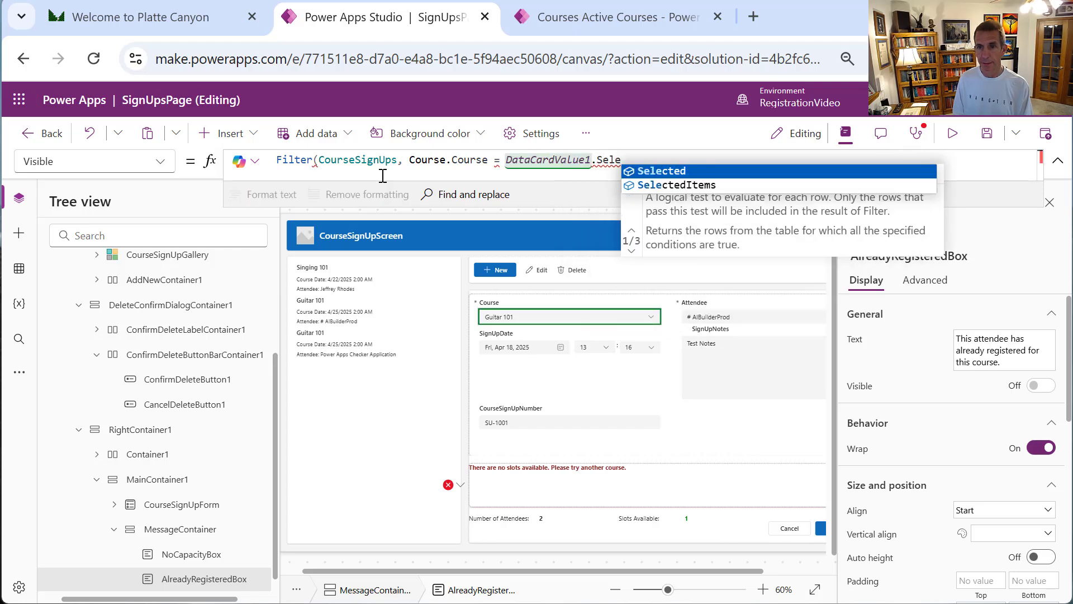
text(cted.Course)
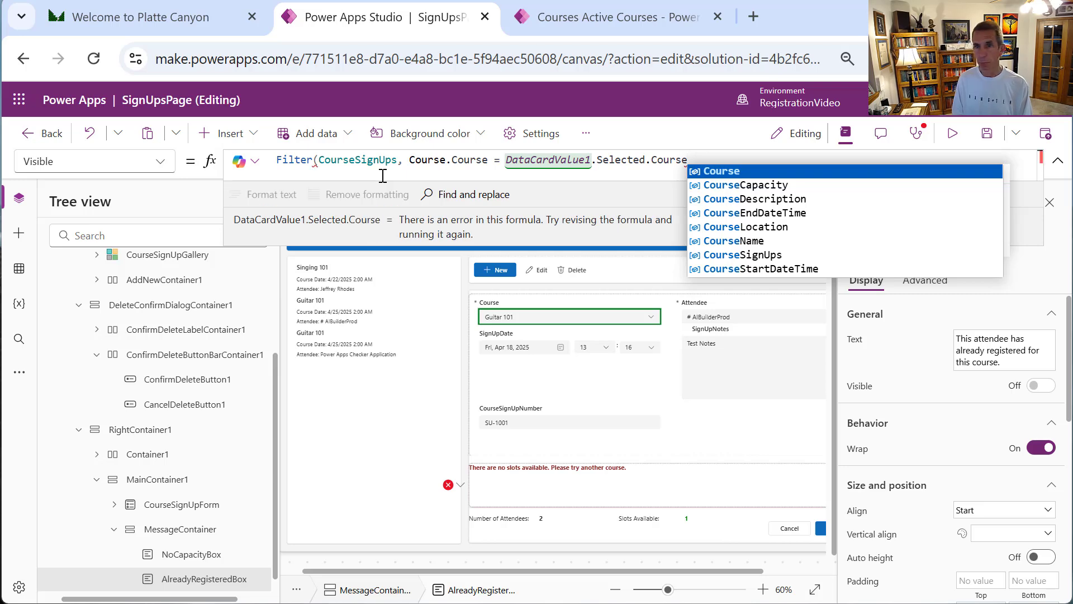
text(, )
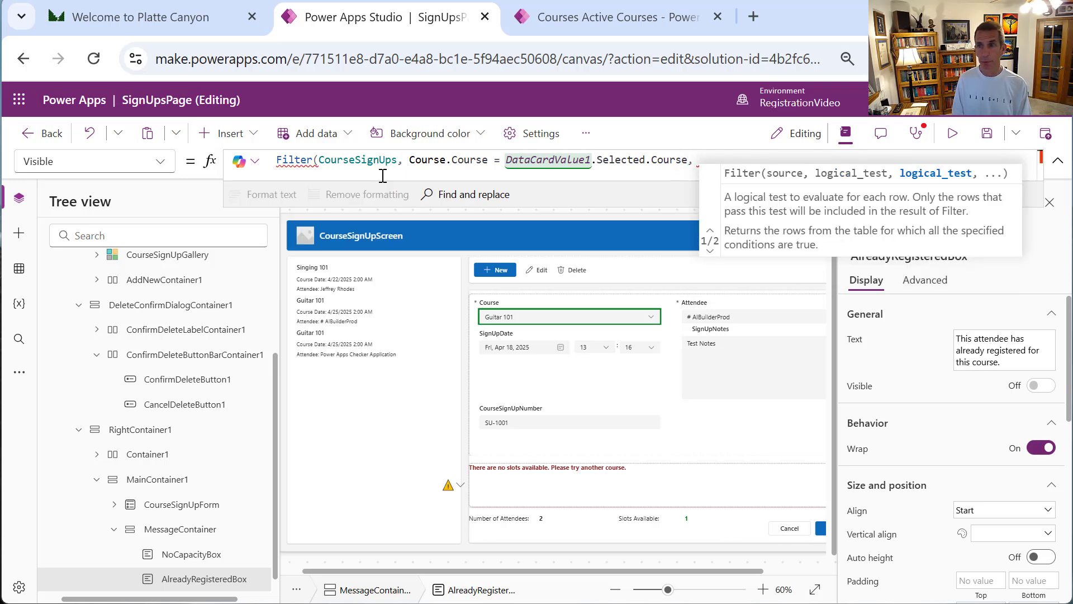
Add the second filter condition Attendee.User = DataCardValue2.Selected.User and close the Filter function
text(Att)
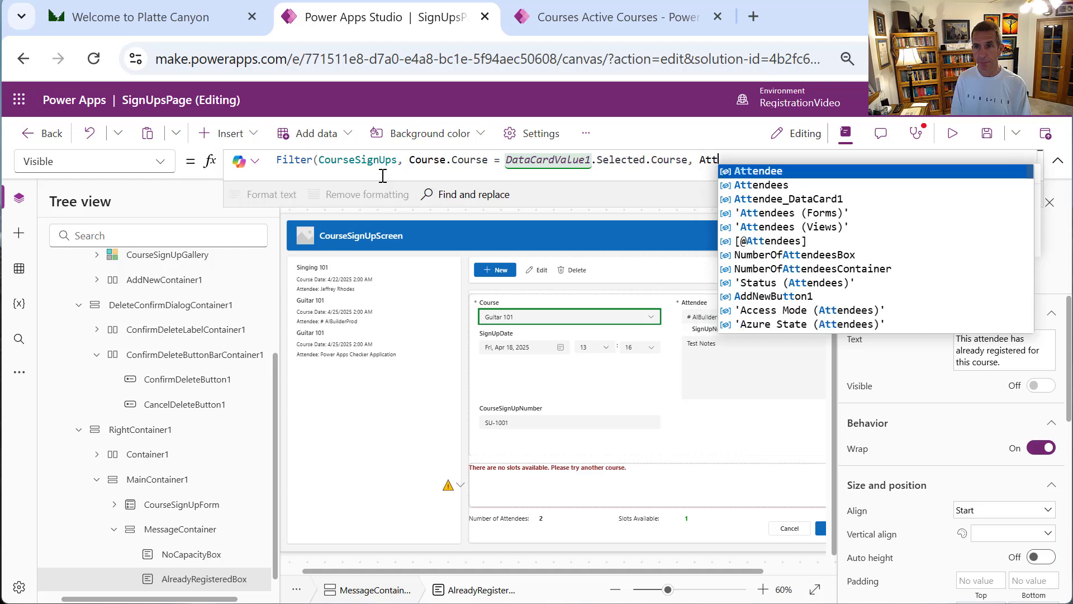
text(endee.U)
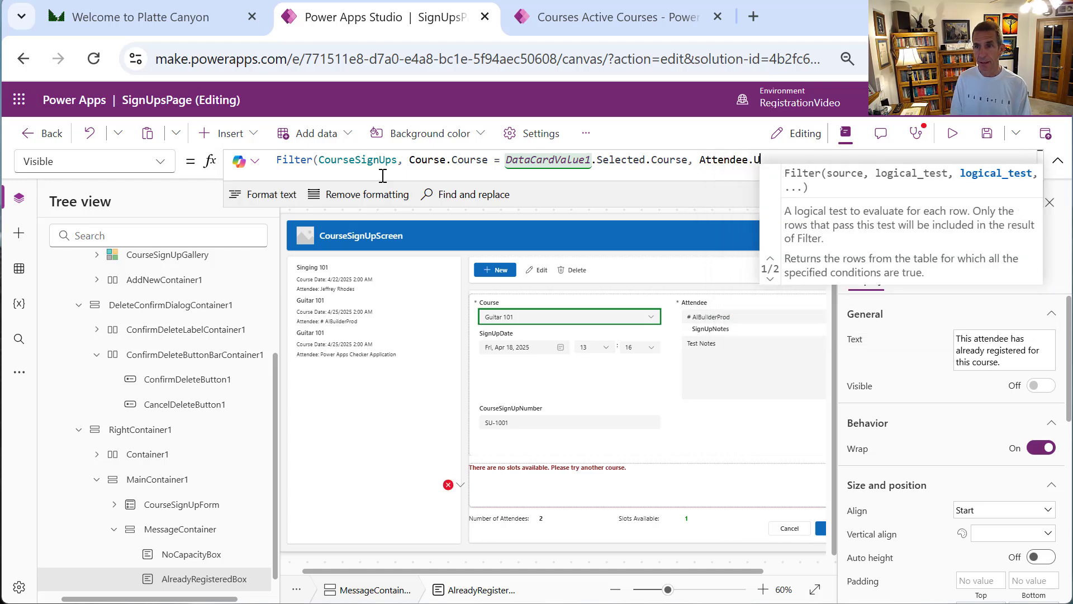
text(ser = Data)
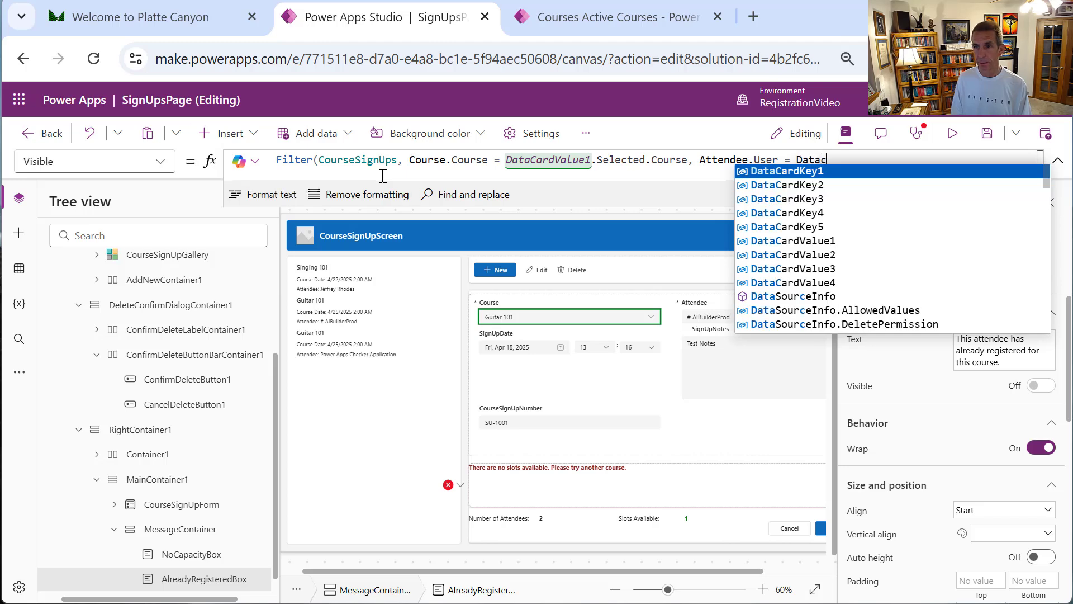
text(CardValue)
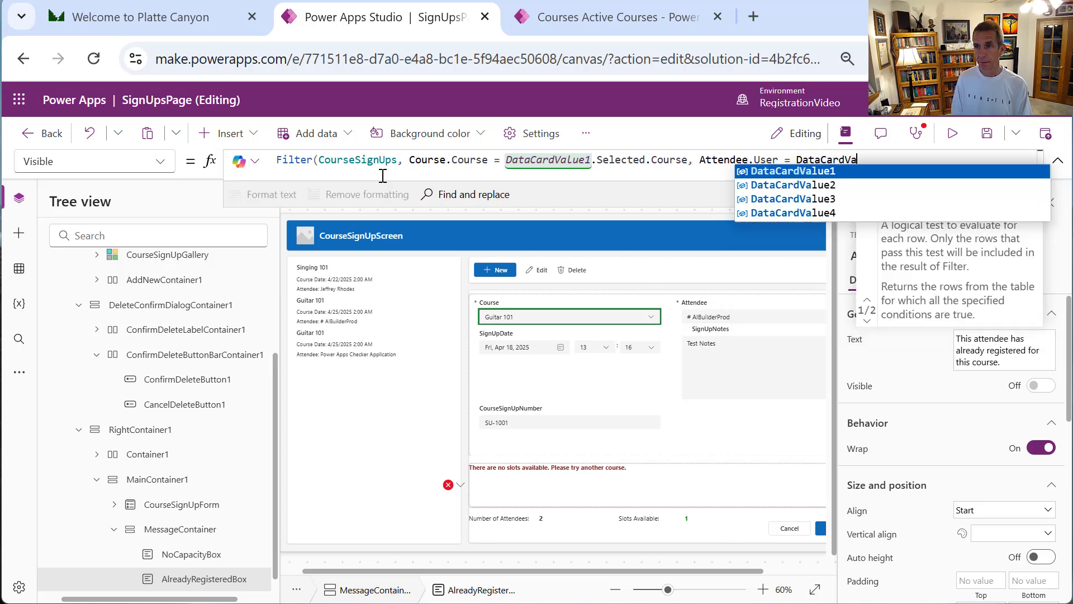
text(2.)
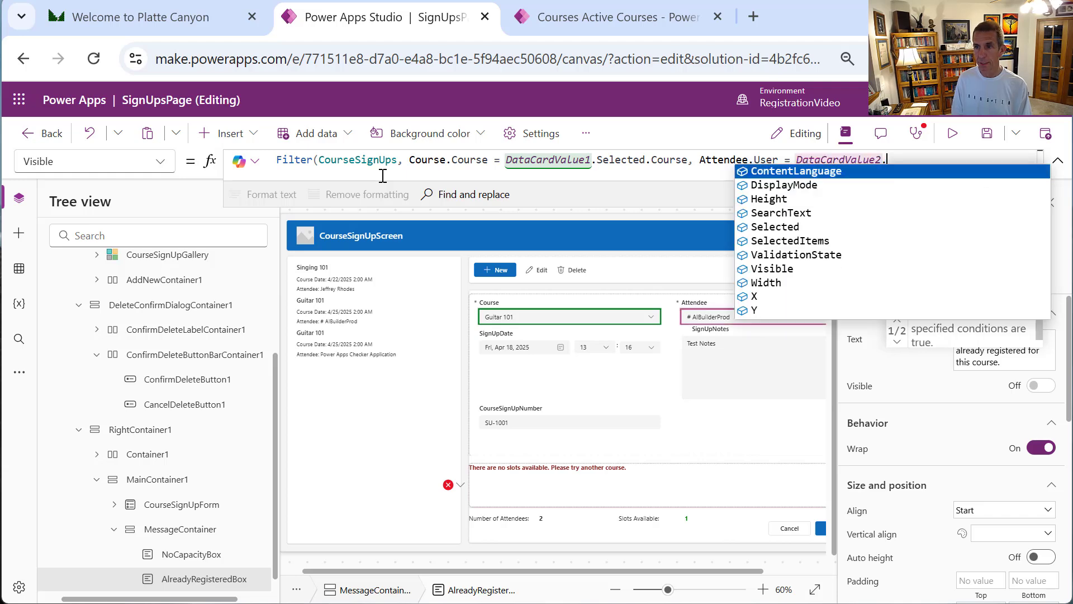
text(Select.)
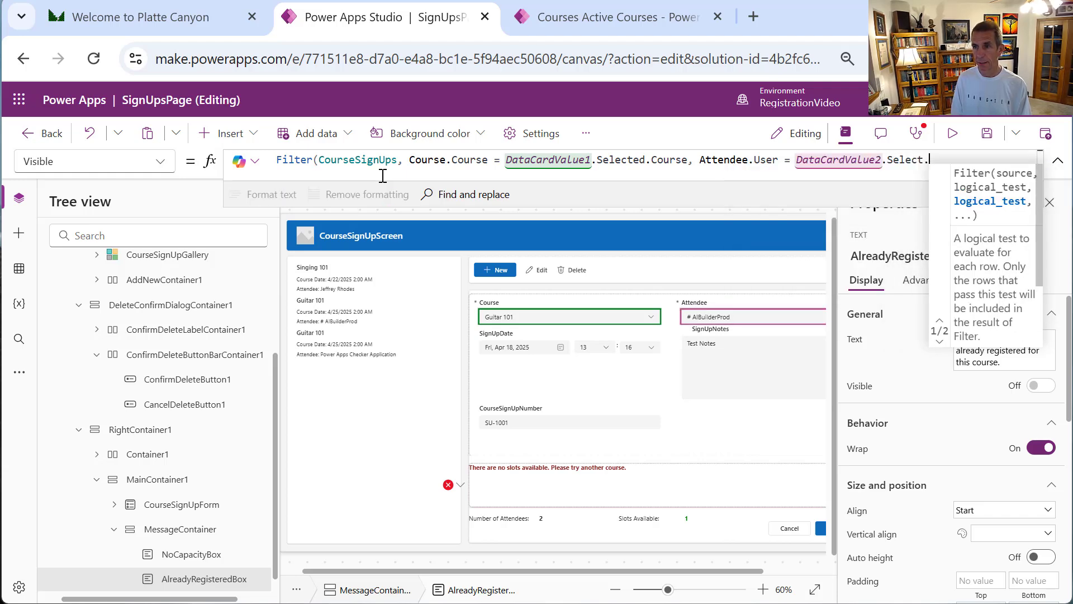
key(BackSpace)
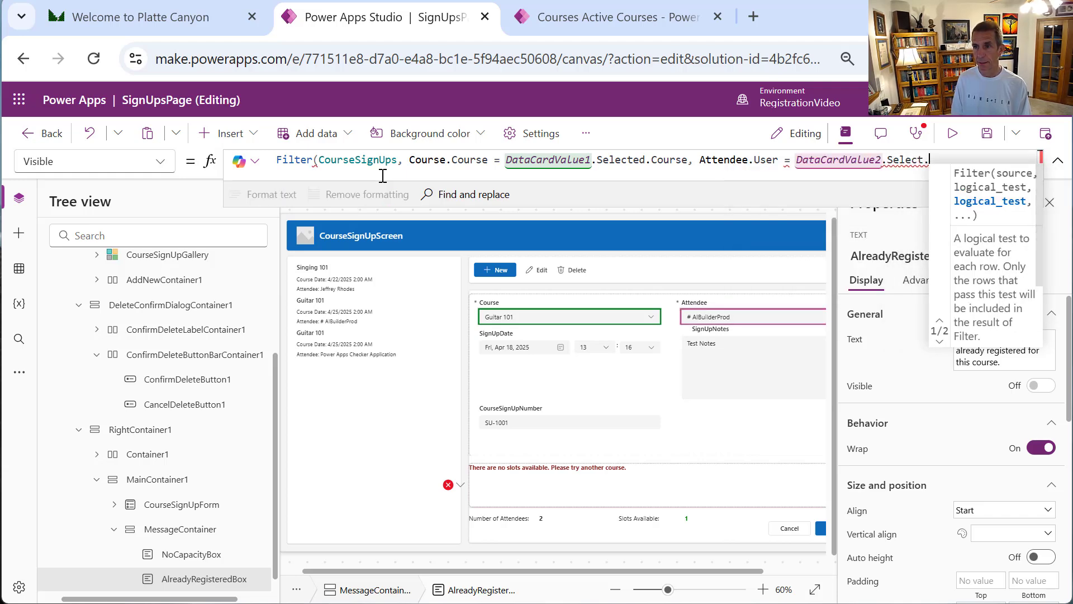
text(ed.)
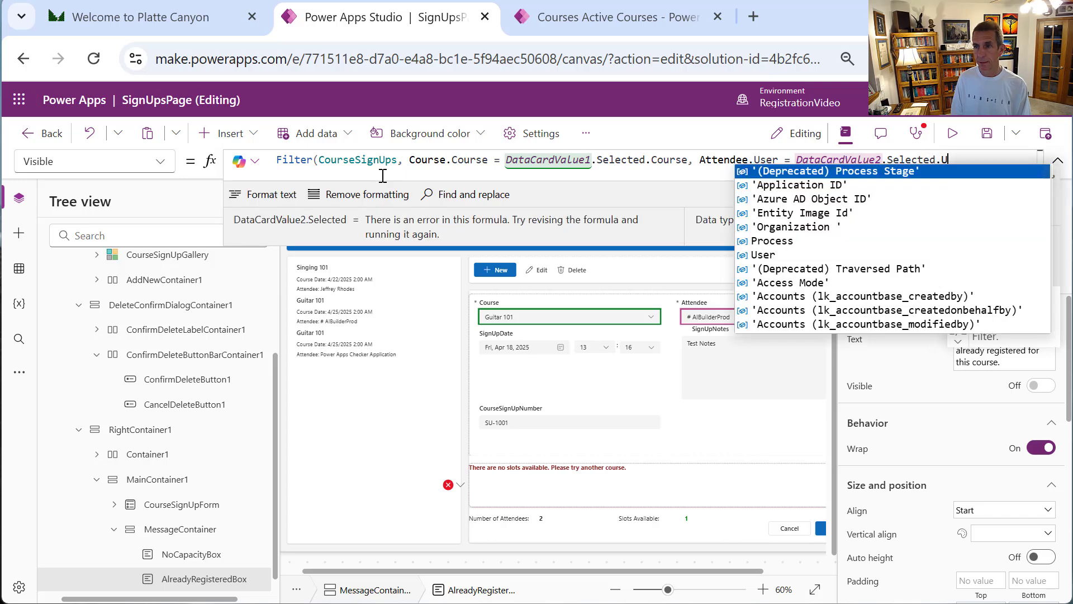
text(User))
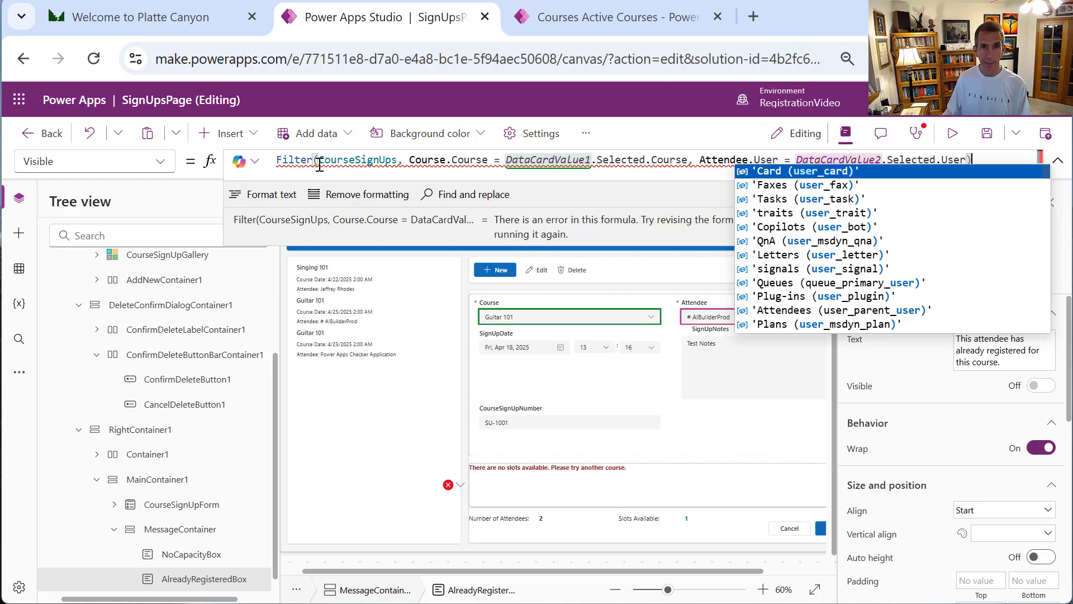
Wrap the Filter expression in CountRows() and compare the result with > 0
click(277, 161)
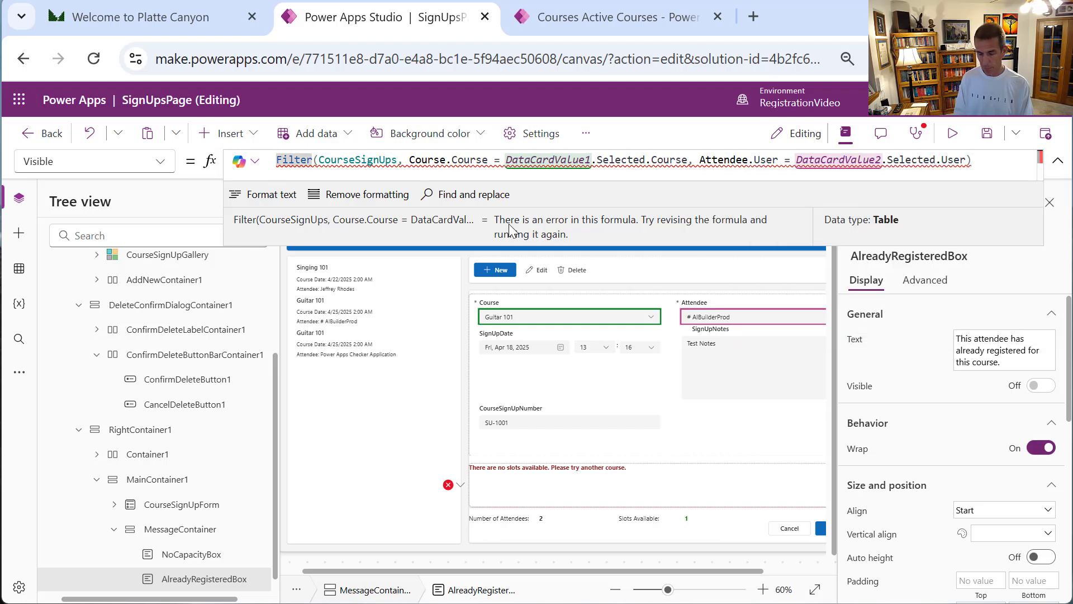
text(Count)
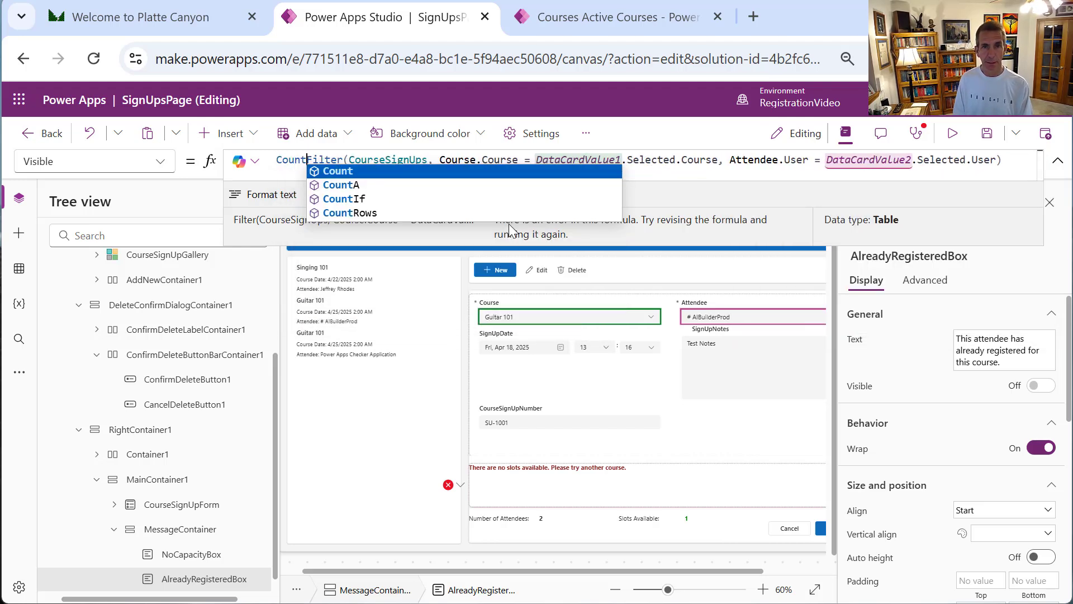
text(Rows)
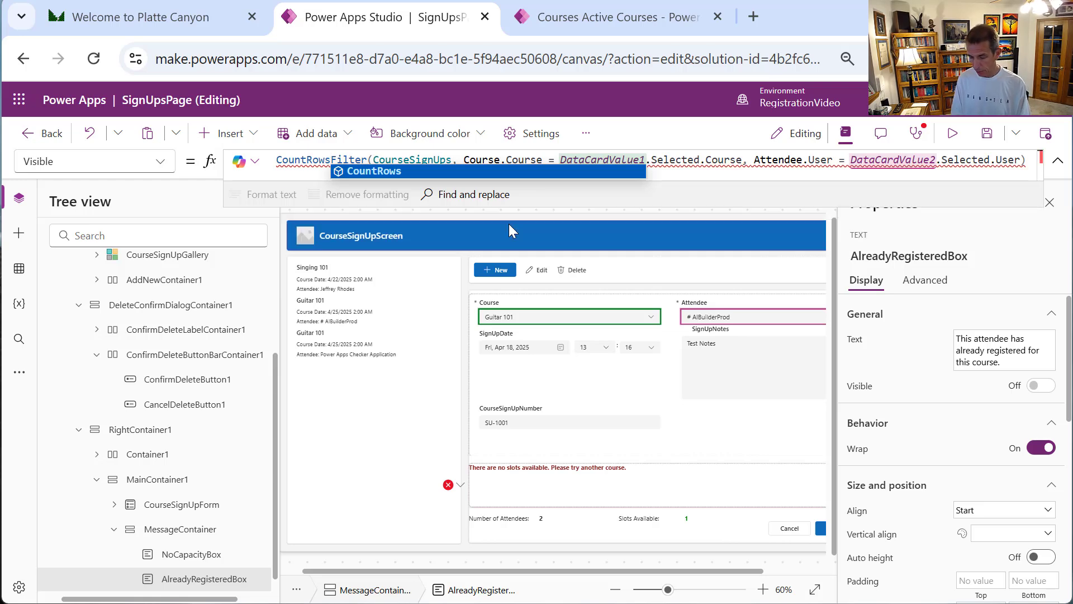
text(()
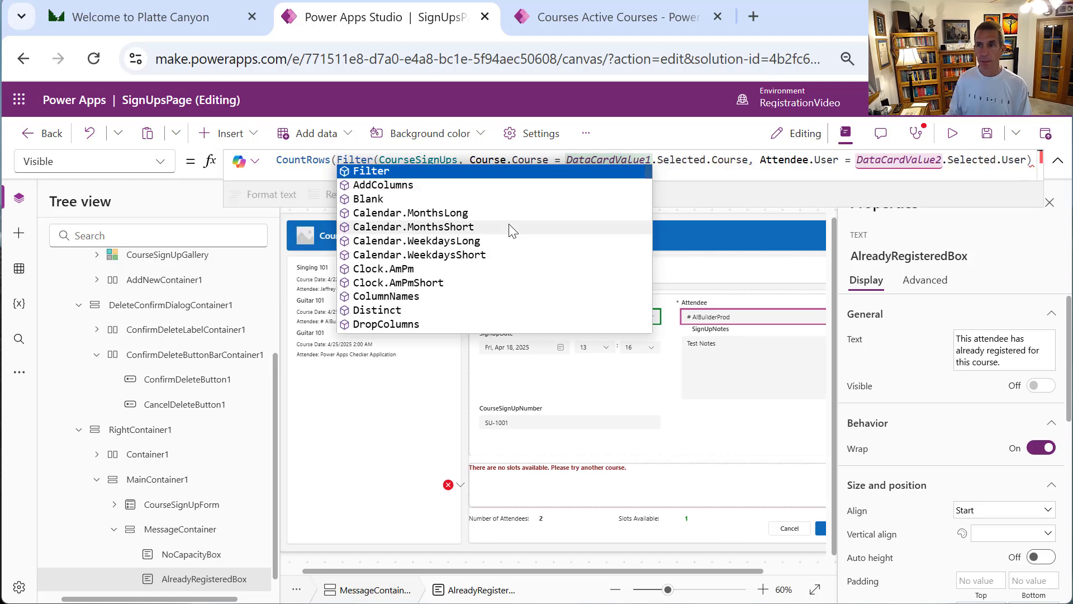
key(End)
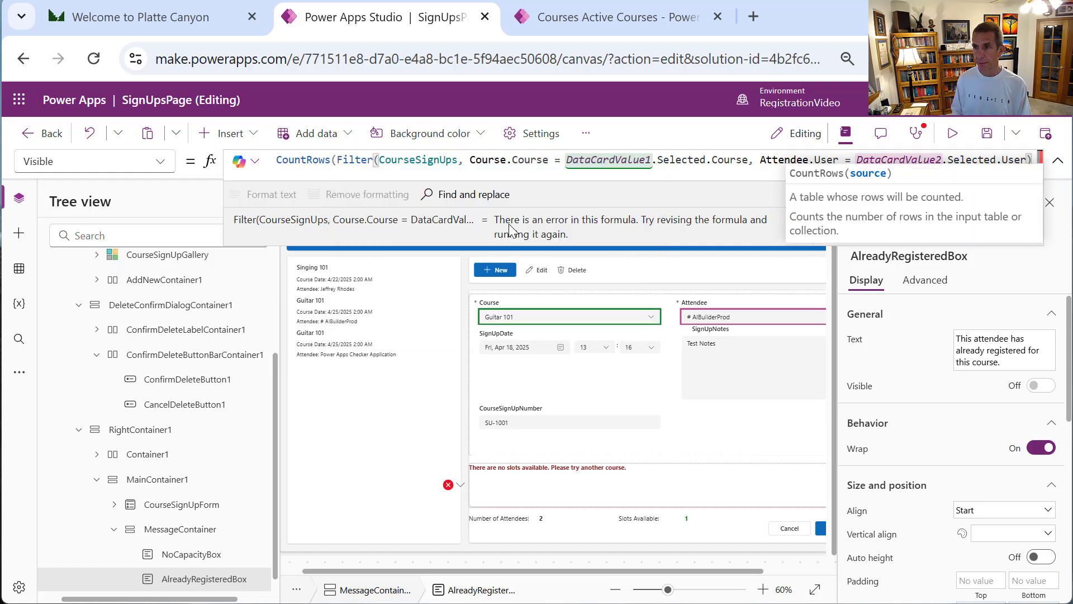
text())
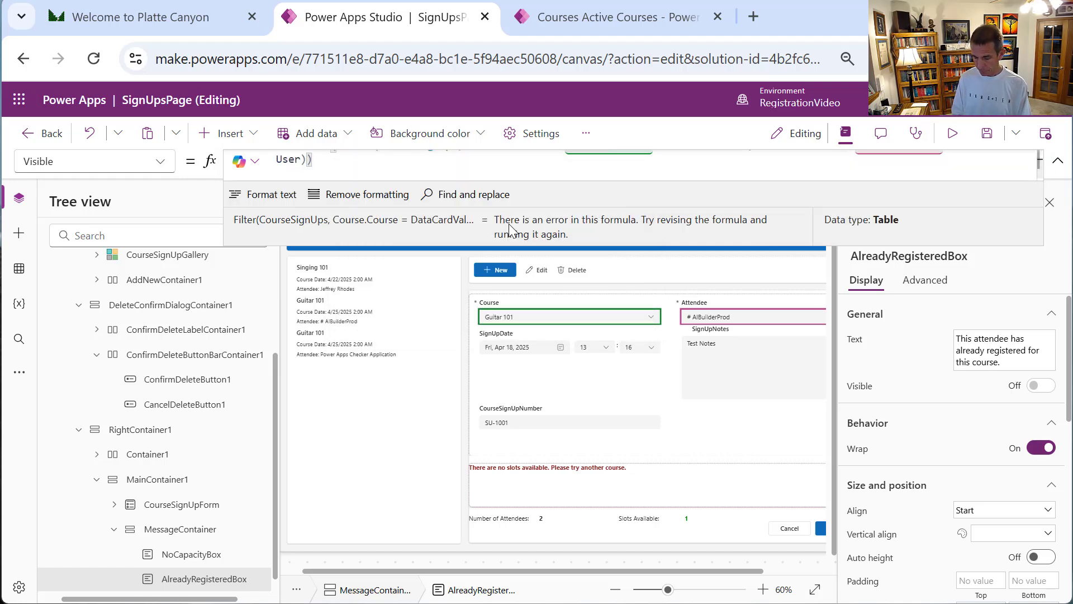
text(> 0)
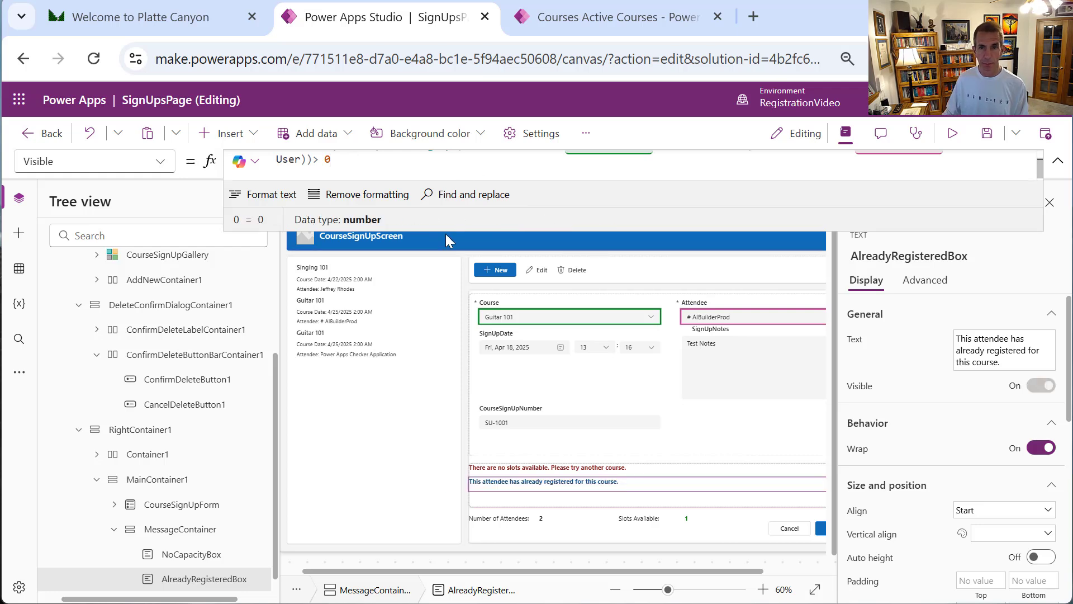
Enlarge the formula area and auto-format AlreadyRegisteredBox's Visible formula across multiple indented lines
drag(450, 232, 468, 457)
drag(474, 305, 331, 409)
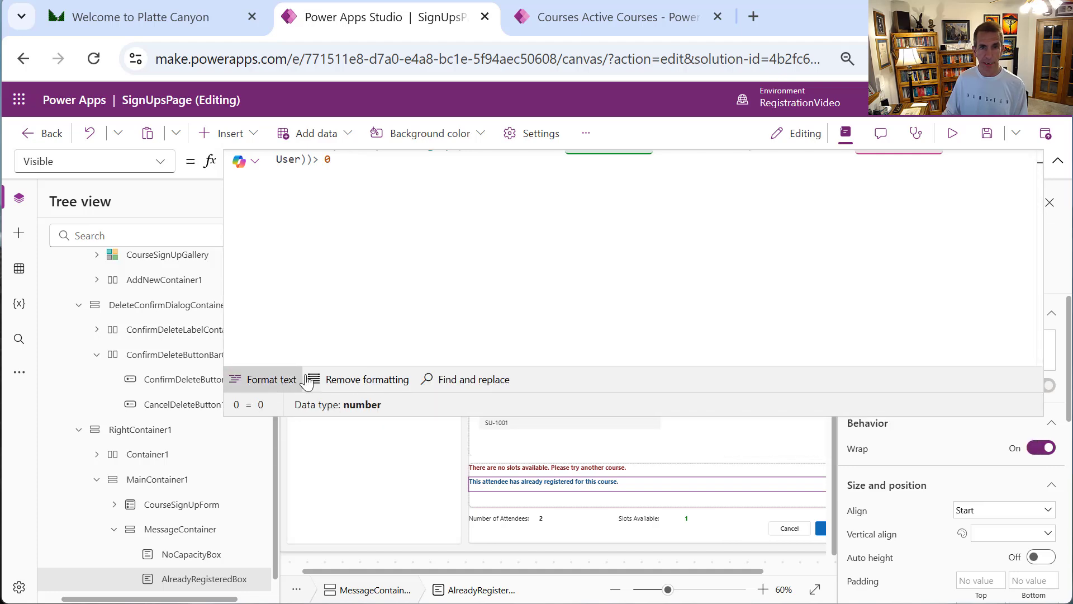
scroll(397, 318, up, 3)
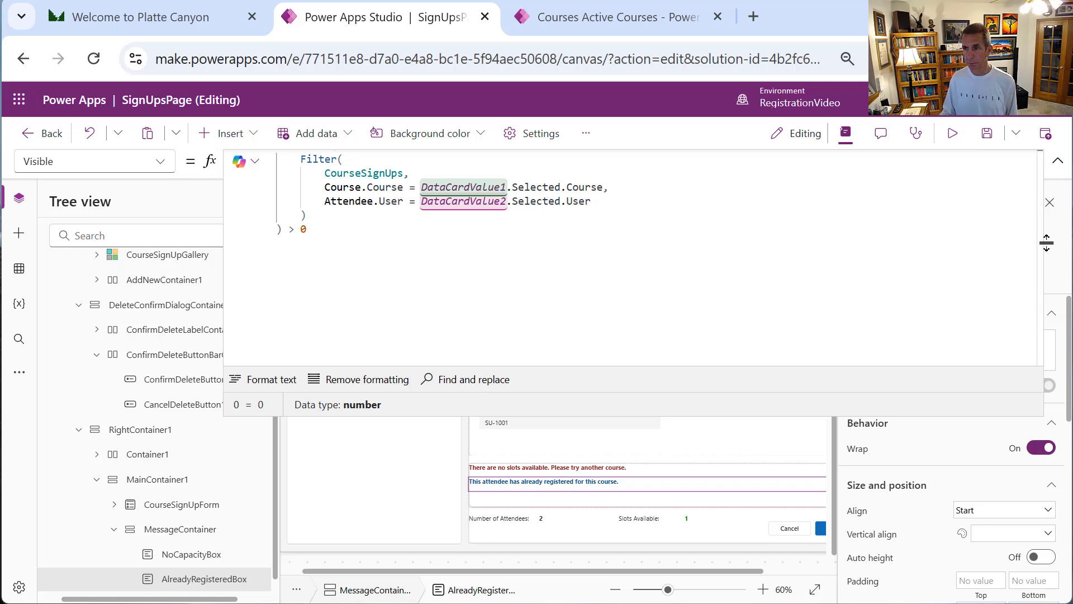
scroll(1057, 182, up, 1)
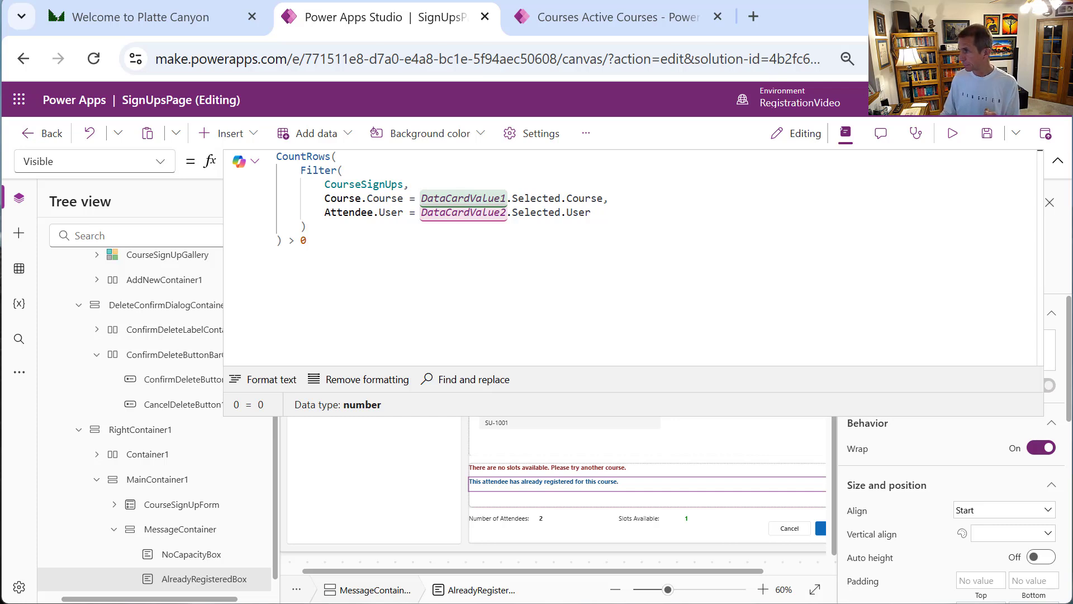
Append an And condition requiring FormMode.New, or FormMode.Edit with nonblank Course and User selections and DataCardValue2.Selected.User <> CurrentItem.Attendee.User
click(376, 237)
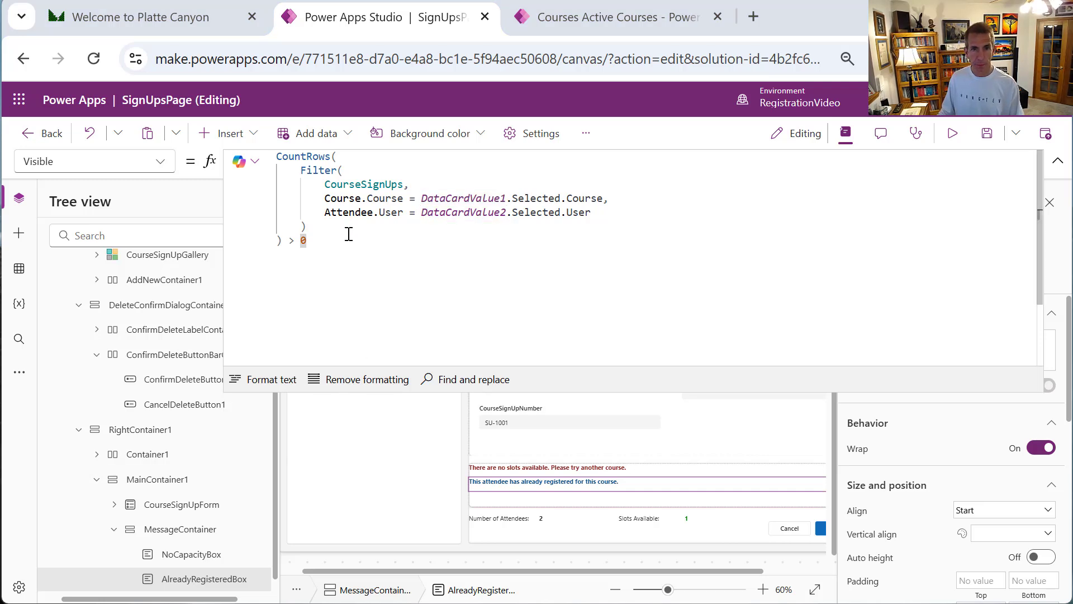
click(364, 247)
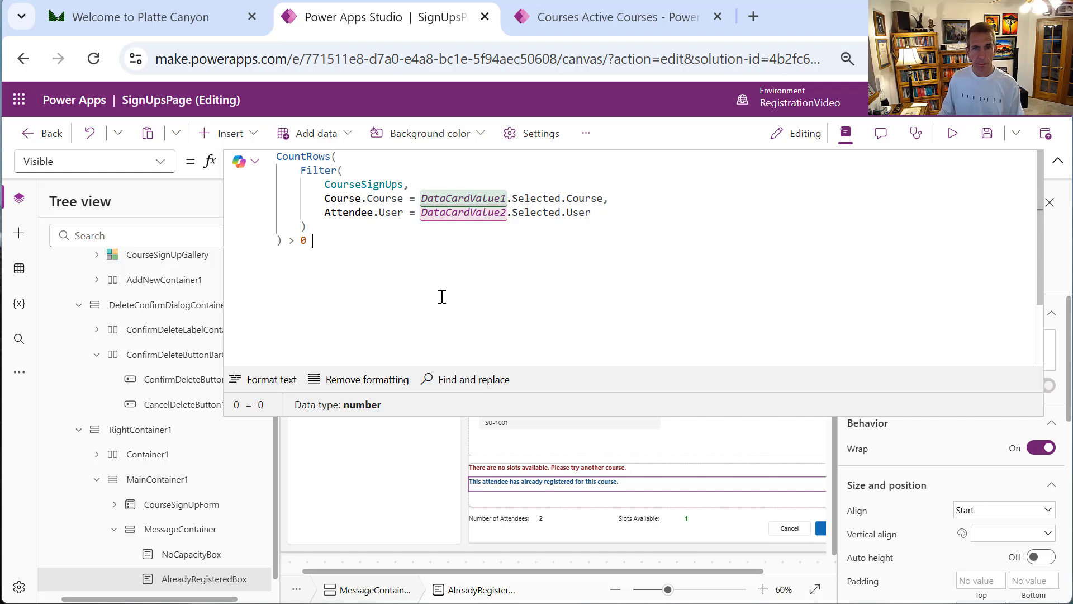
text(And (CourseSignUpForm.Mode = FormMode.New Or (CourseSignUpForm.Mode = FormMode.Edit And Not IsBlank(DataCardValue1.Selected.Course) And Not IsBlank(DataCardValue2.Selected.User) And DataCardValue2.Selected.User <> CurrentItem.Attendee.User)))
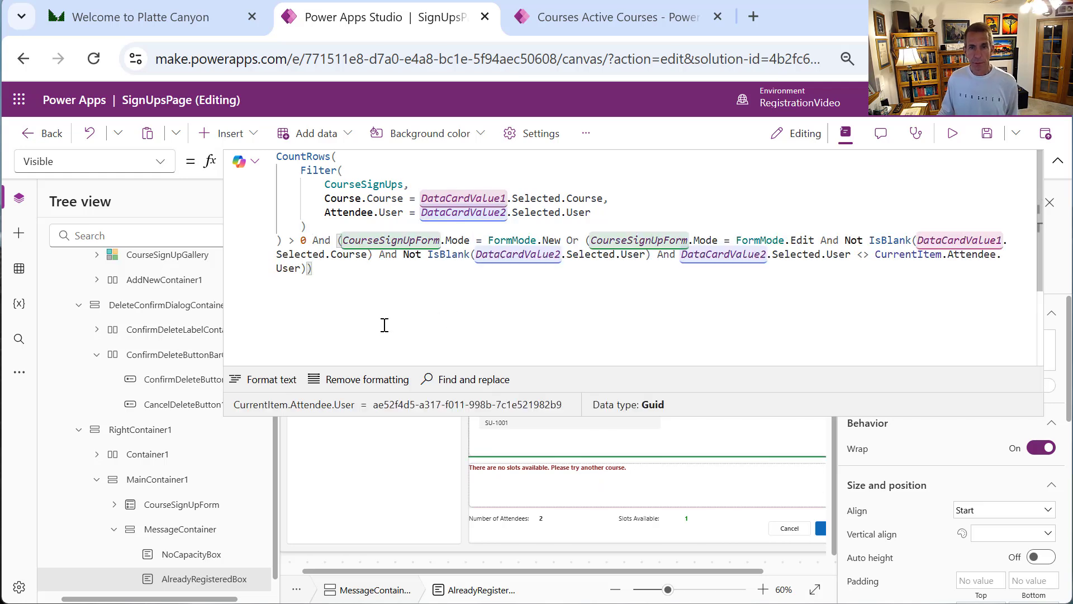
click(284, 391)
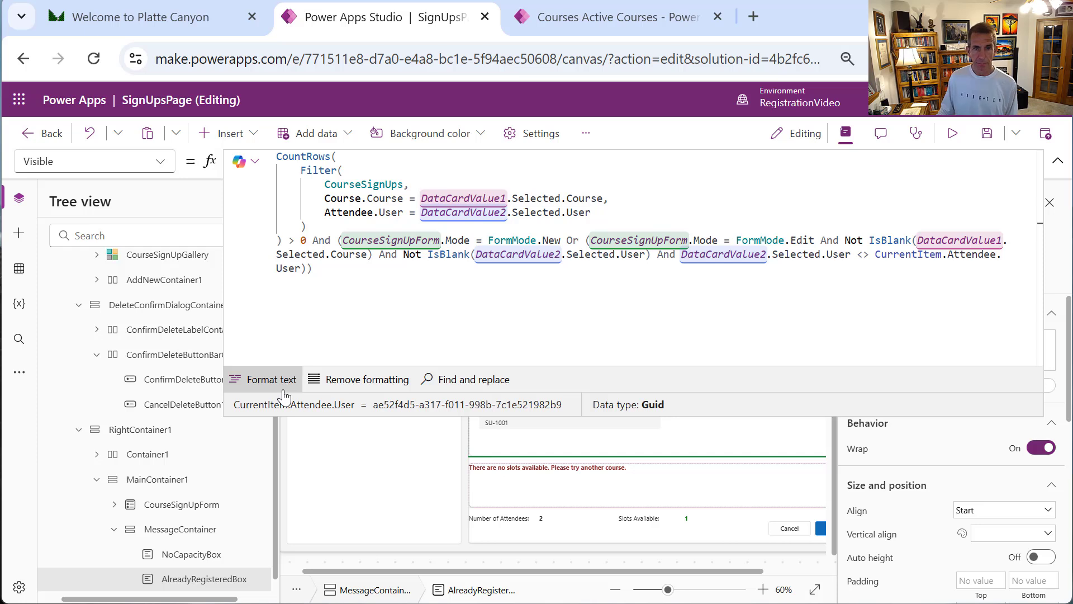
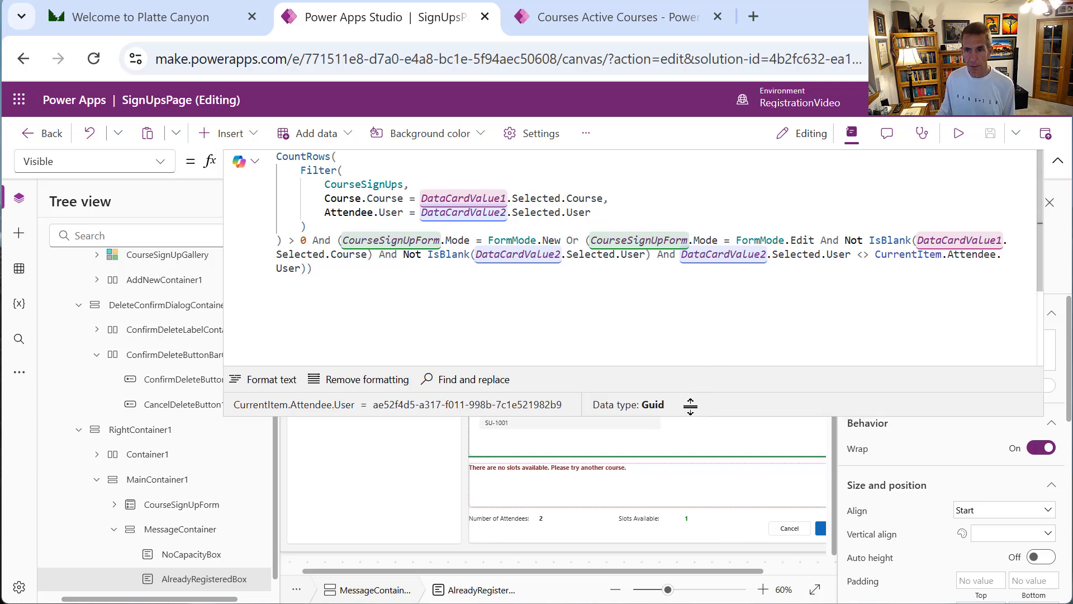
drag(666, 416, 670, 323)
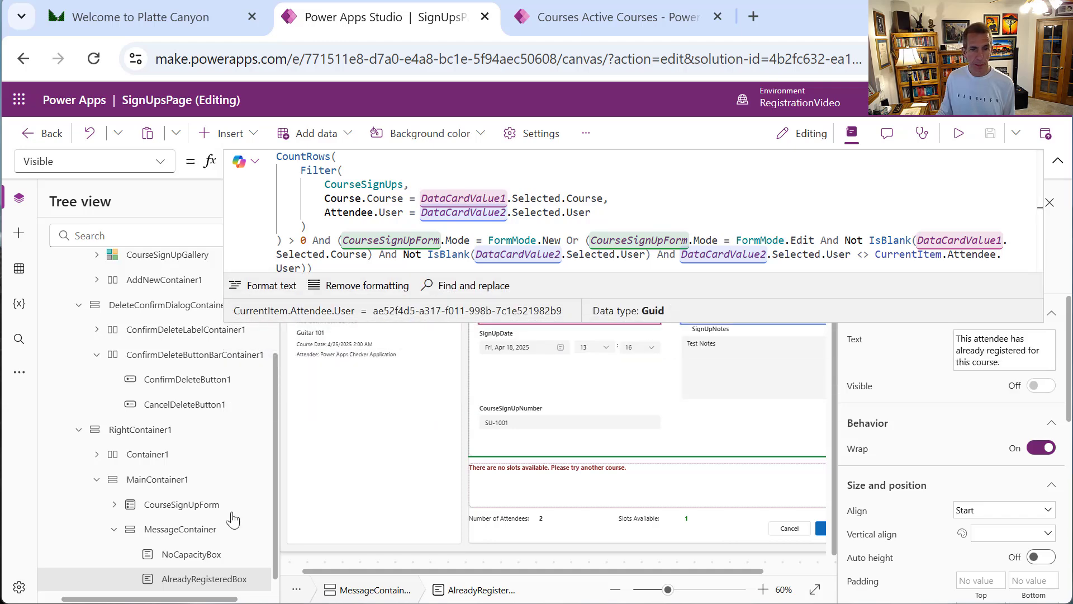
Set NoCapacityBox's Visible to Value(SlotsAvailableBox.Text) <= 0 And either New mode with a nonblank course or Edit mode with DataCardValue2.Selected.User <> CurrentItem.Attendee.User
click(190, 555)
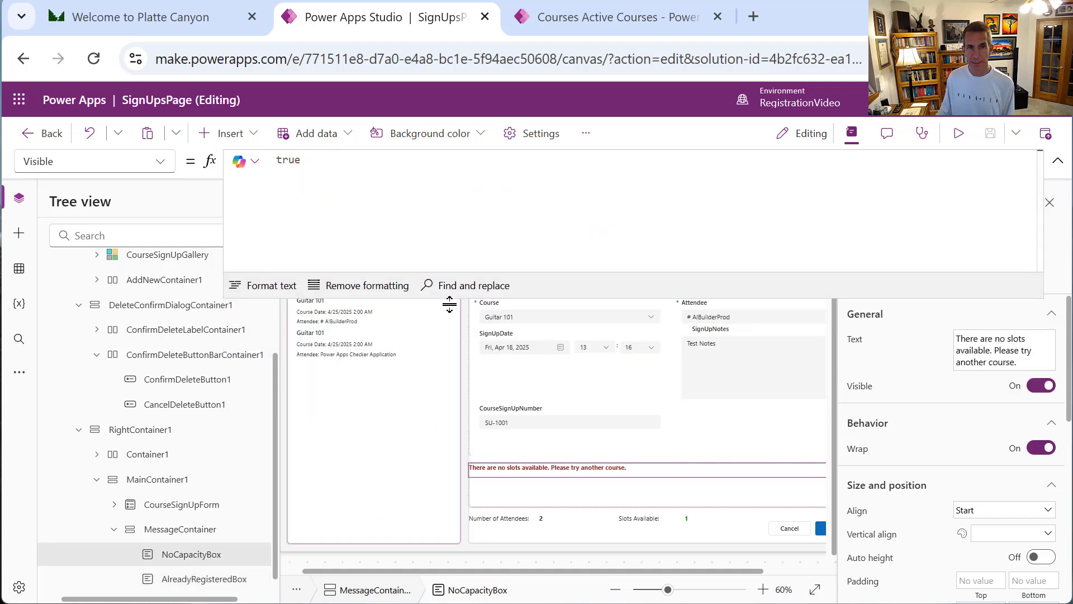
double_click(322, 162)
key(BackSpace)
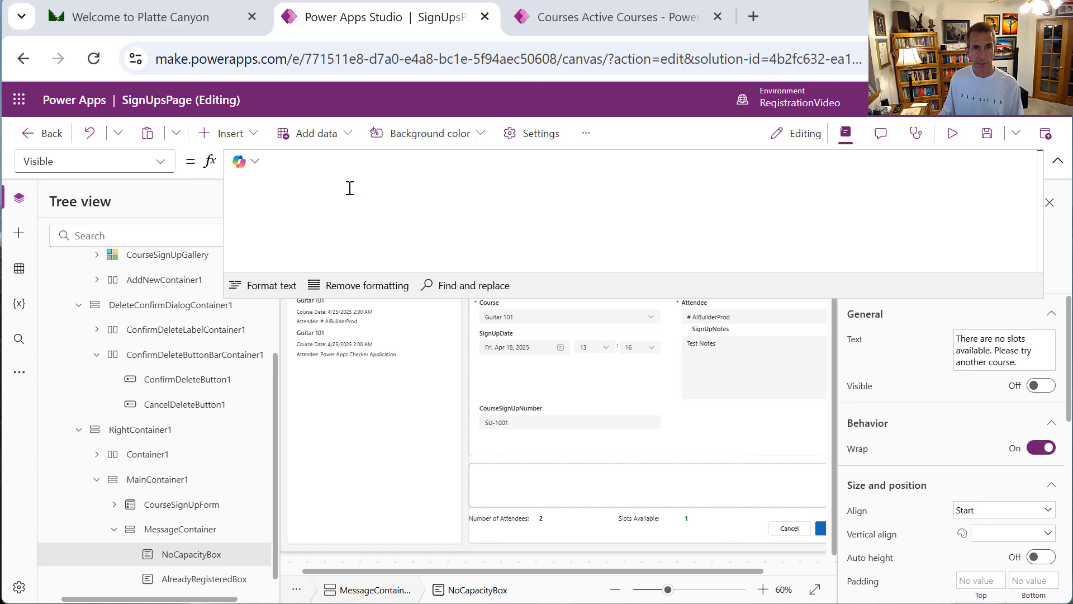
text(Value(SlotsAvailableBox.Text) <= 0 And ((CourseSignUpForm.Mode = FormMode.New And Not IsBlank(DataCardValue1.Selected.Course)) Or (CourseSignUpForm.Mode = FormMode.Edit And DataCardValue2.Selected.User <> CurrentItem.Attendee.User)))
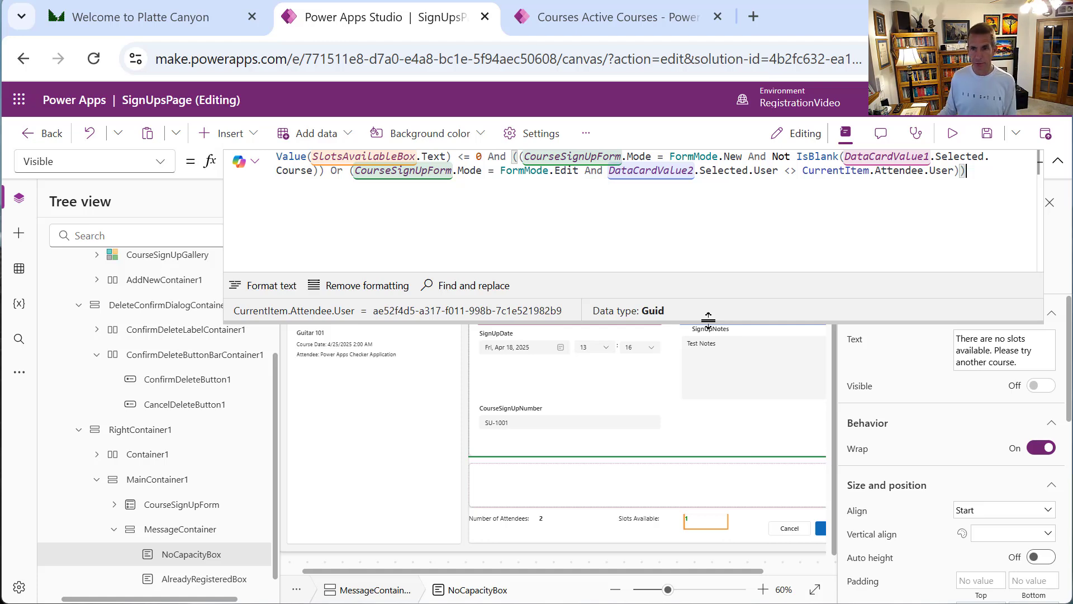
drag(709, 322, 685, 178)
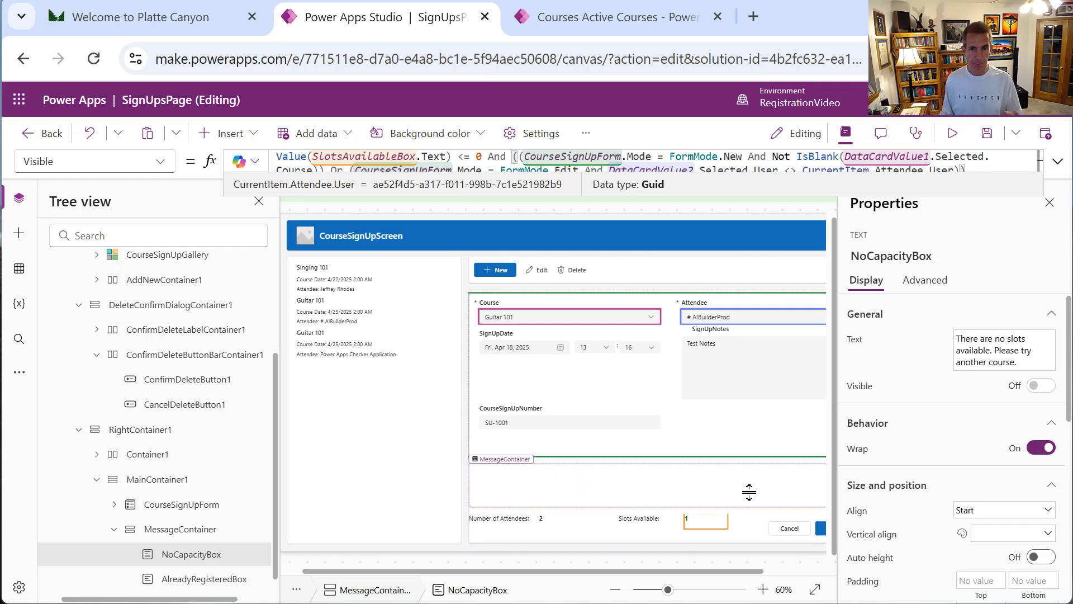
Preview the app and check the attendee and slot counts for the Guitar 101 and Singing 101 sign-ups
click(953, 135)
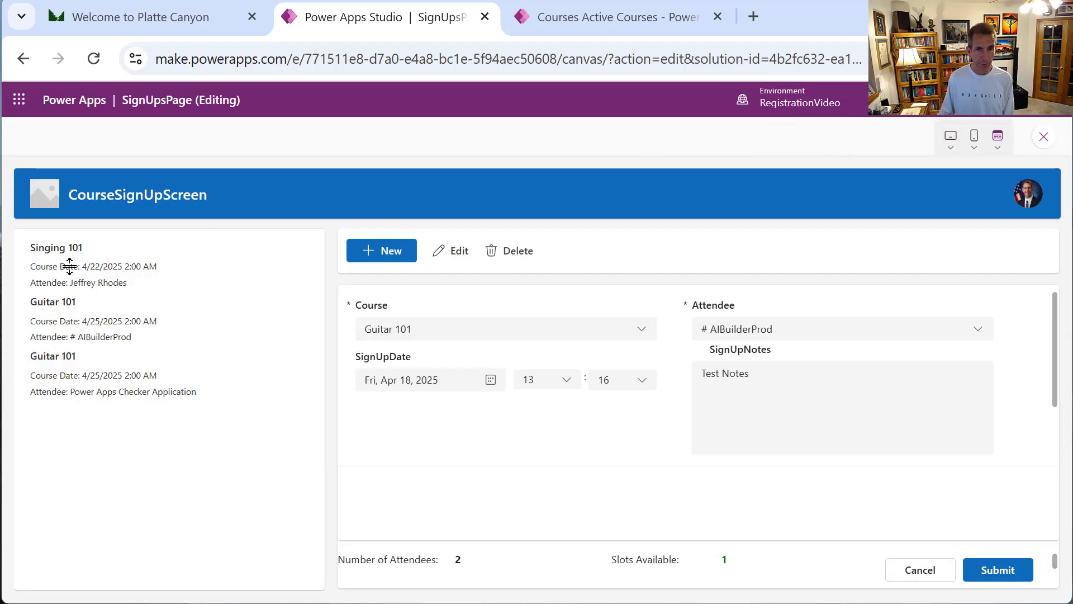
click(83, 313)
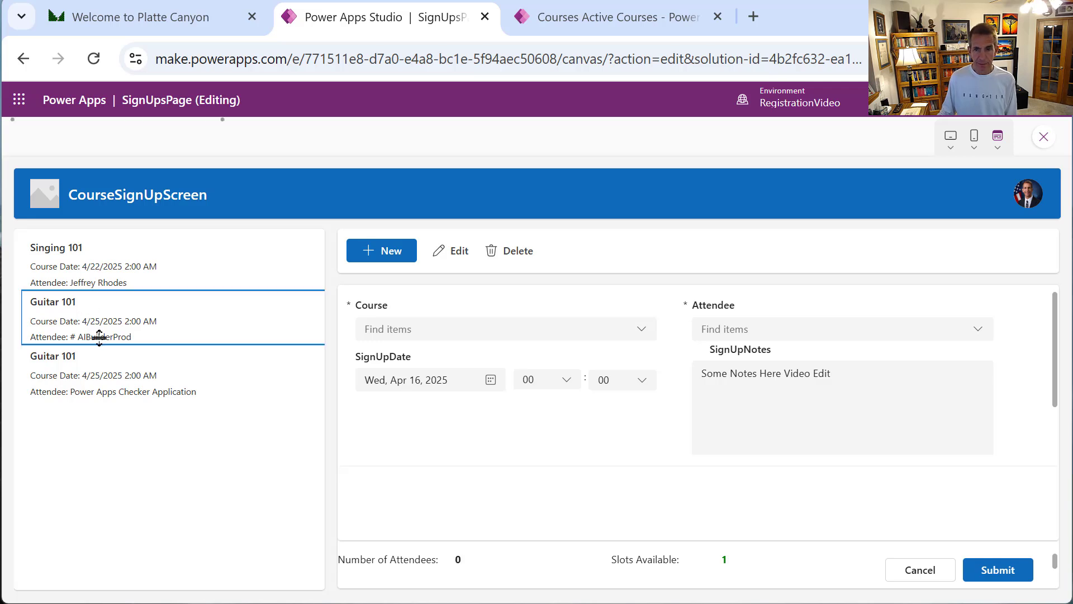
click(85, 379)
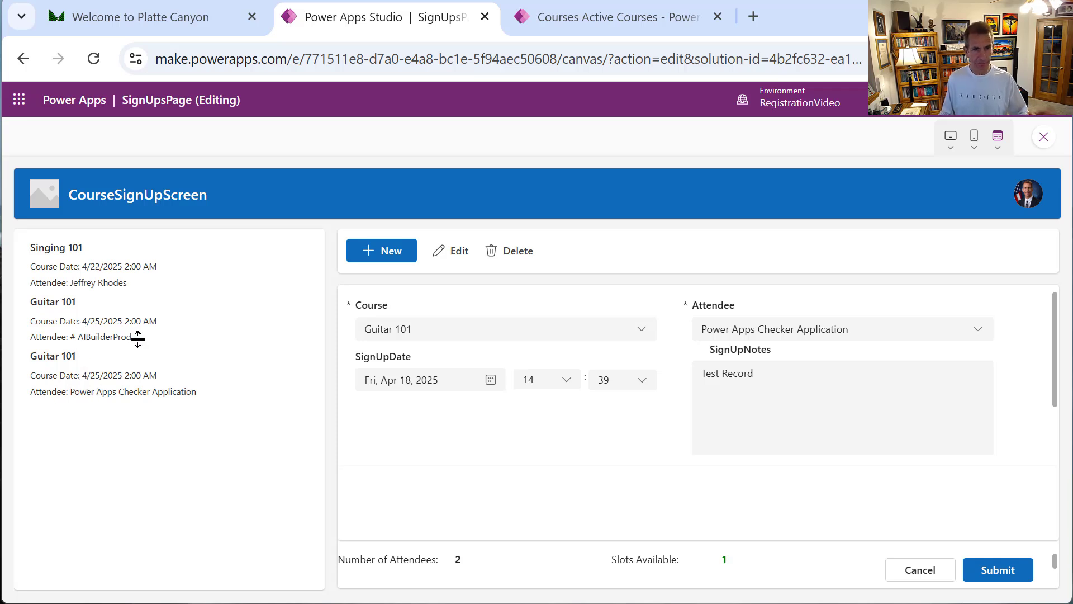
click(123, 275)
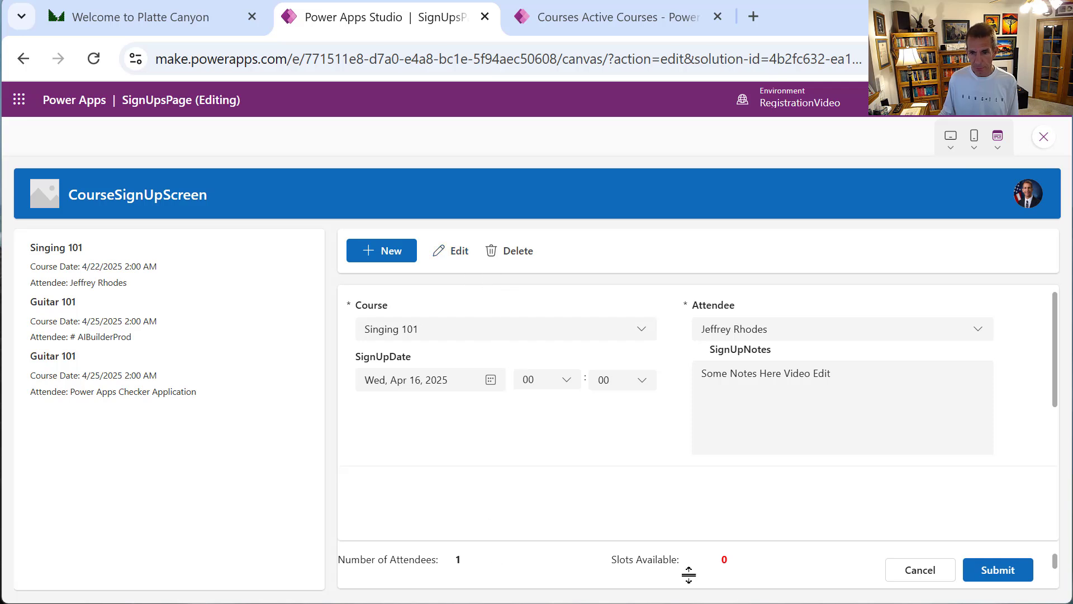
Test the full-course message by changing the Singing 101 attendee to # PowerAutomate-AiFlowsAppUser-Web, and cancel the edit
click(974, 333)
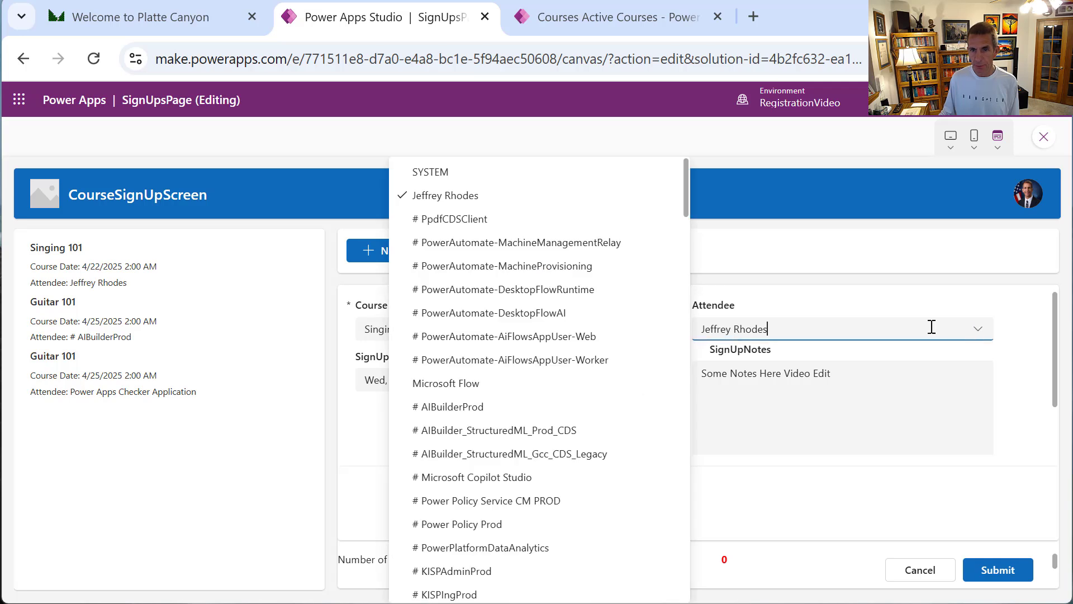
click(482, 337)
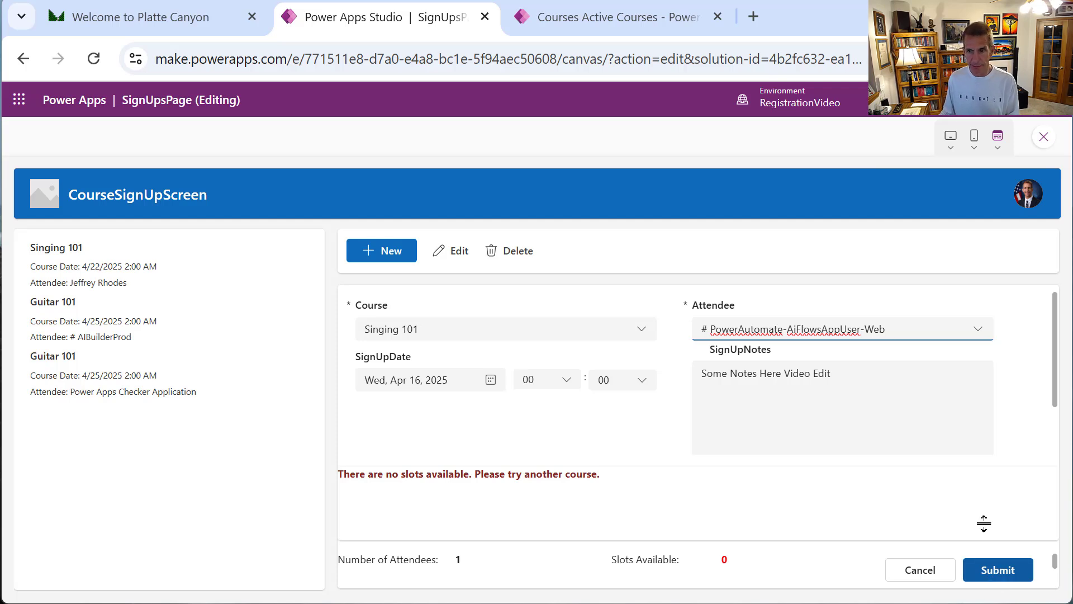
click(925, 576)
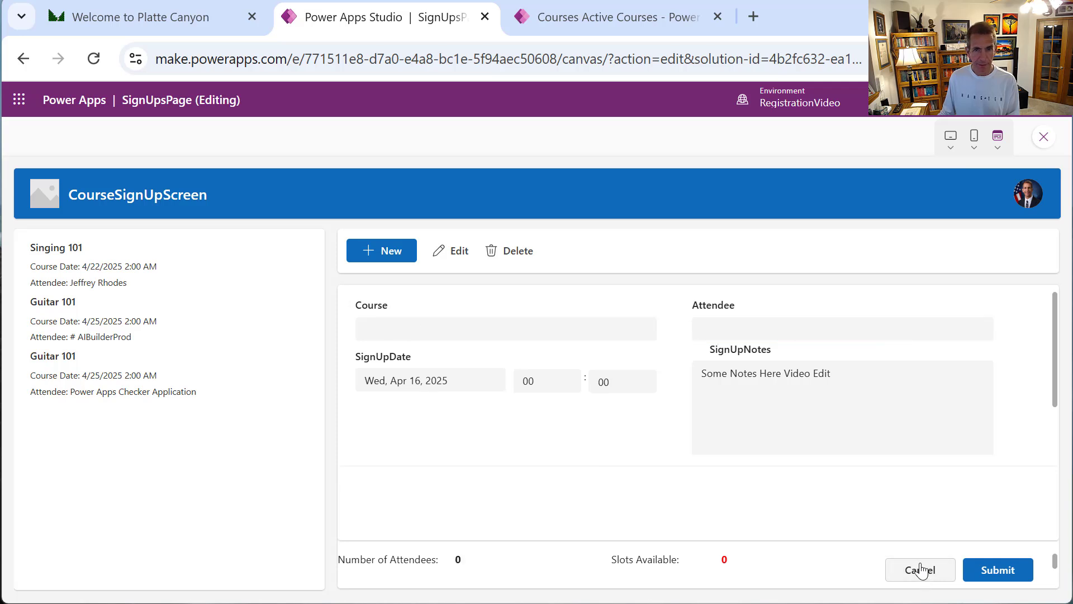
Select the Guitar 101 sign-up for # AIBuilderProd and put its form in edit mode
click(108, 333)
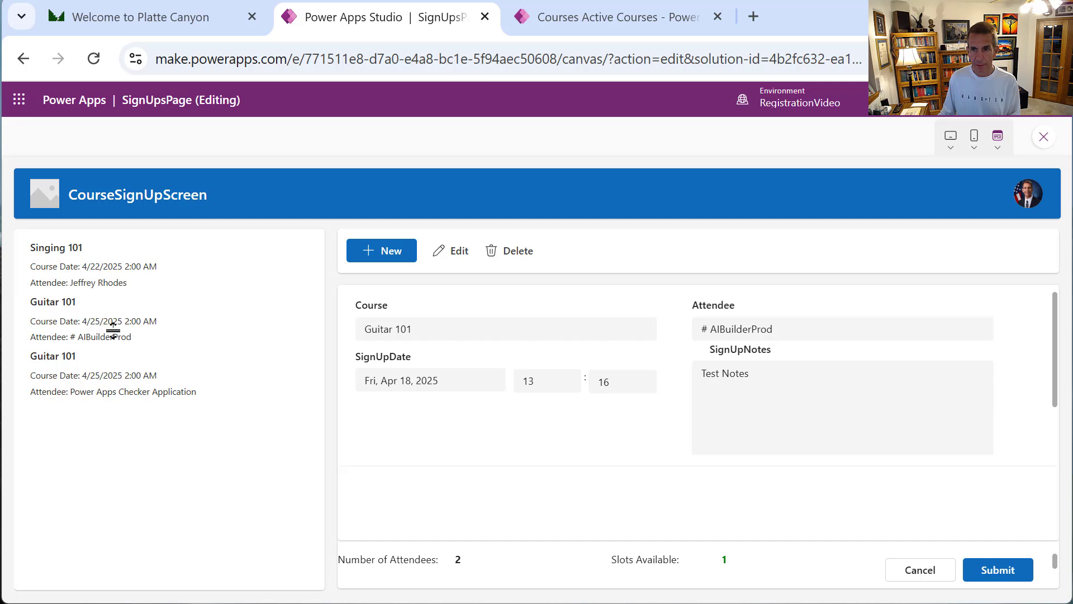
click(445, 253)
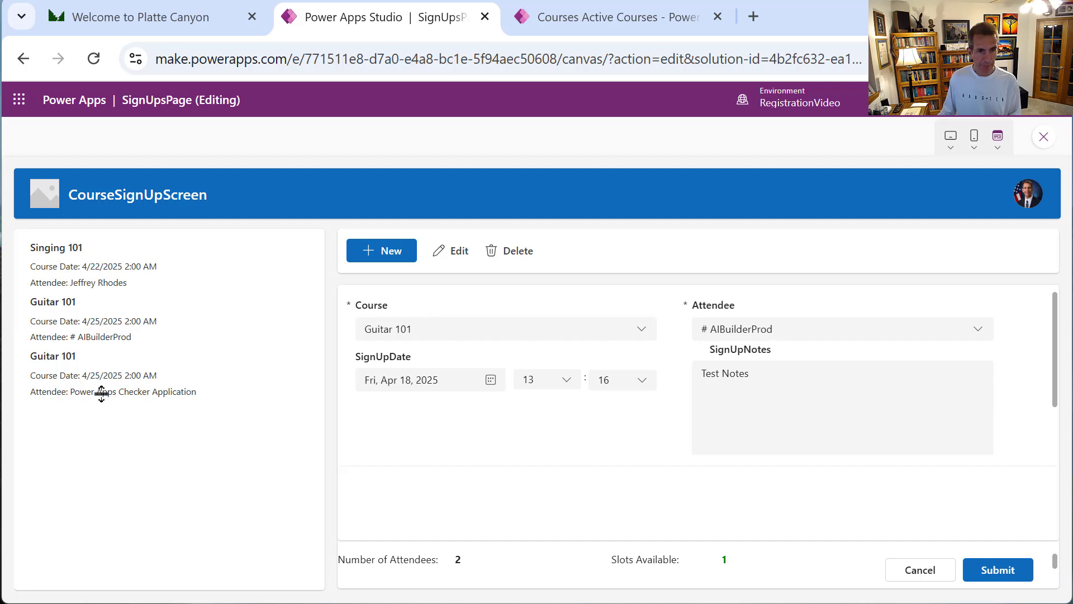
click(979, 332)
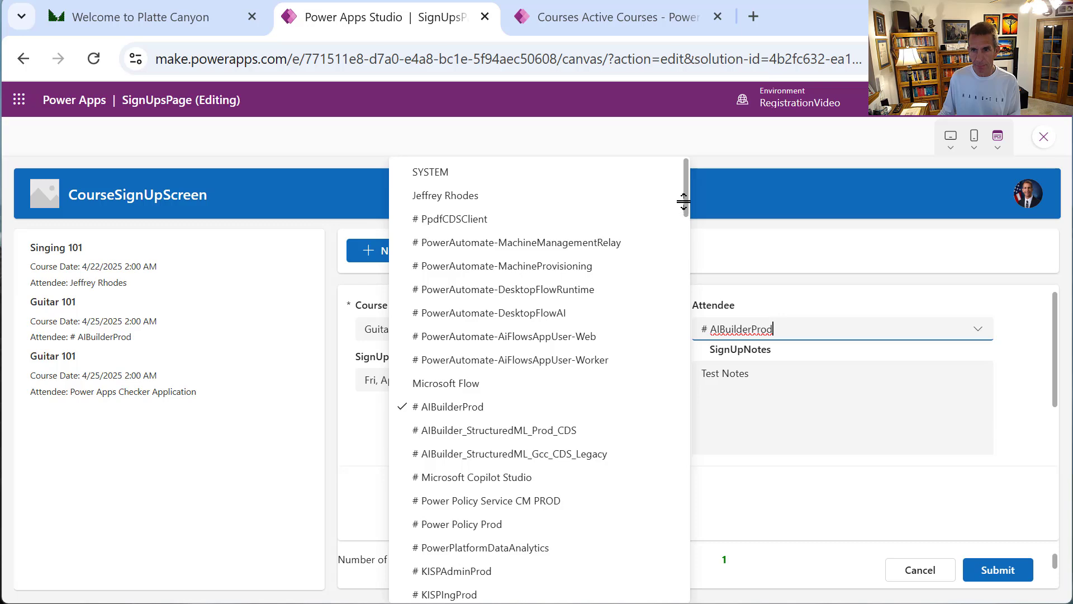
drag(687, 202, 699, 428)
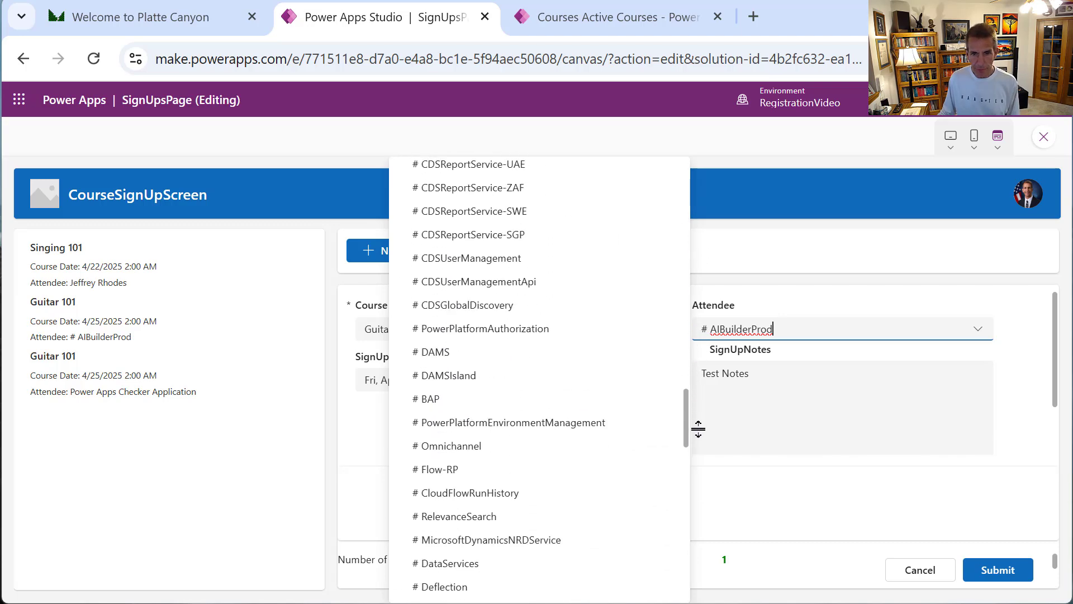
drag(699, 428, 683, 556)
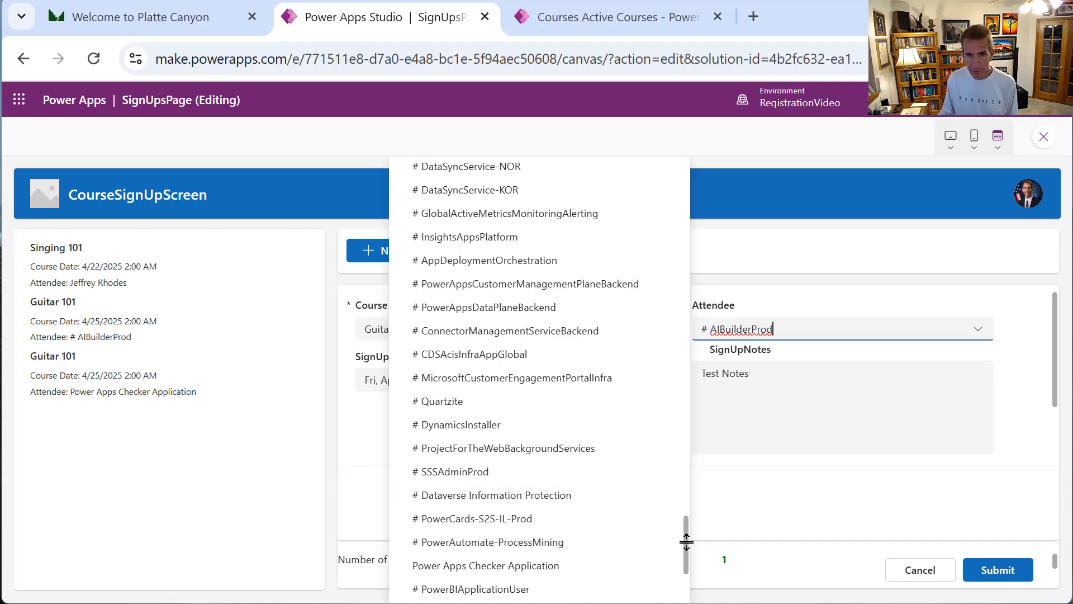
drag(685, 541, 676, 266)
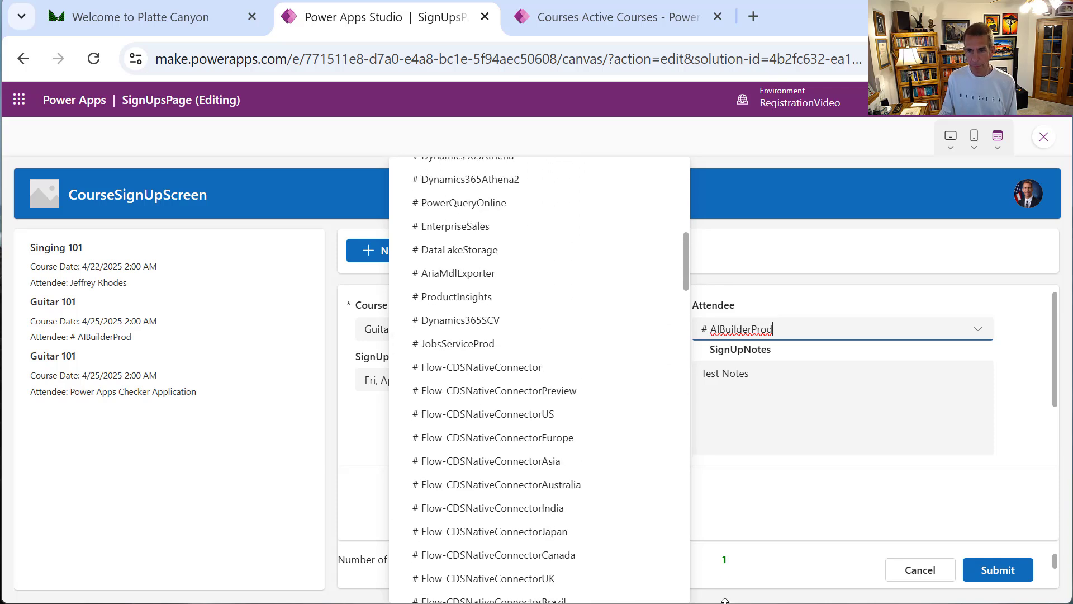
key(Escape)
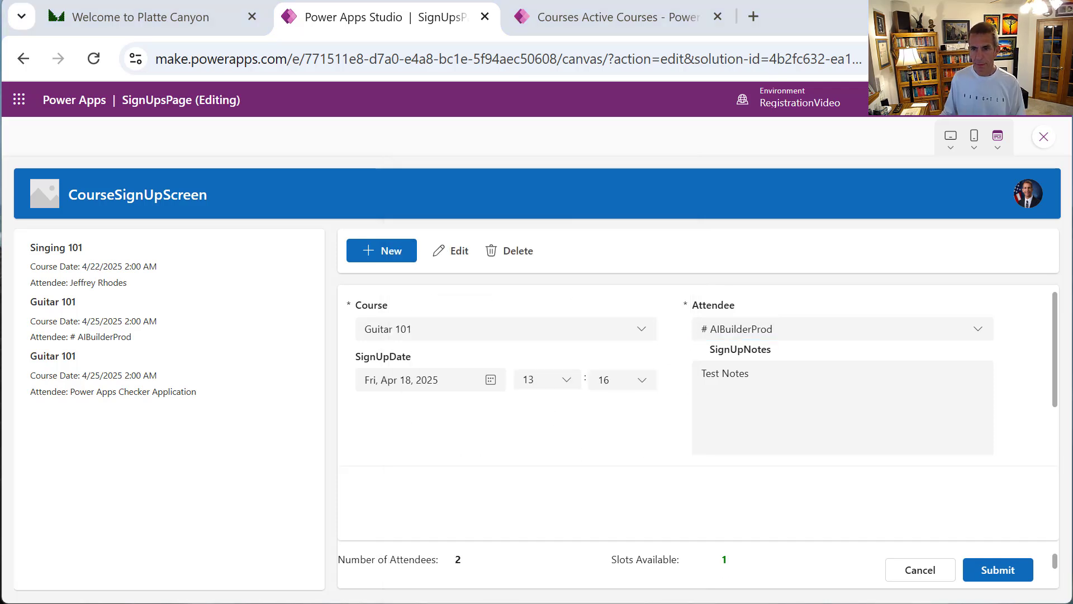
Test the already-registered message by setting the Guitar 101 sign-up's attendee to Power Apps Checker Application, and exit the preview
drag(793, 332, 450, 325)
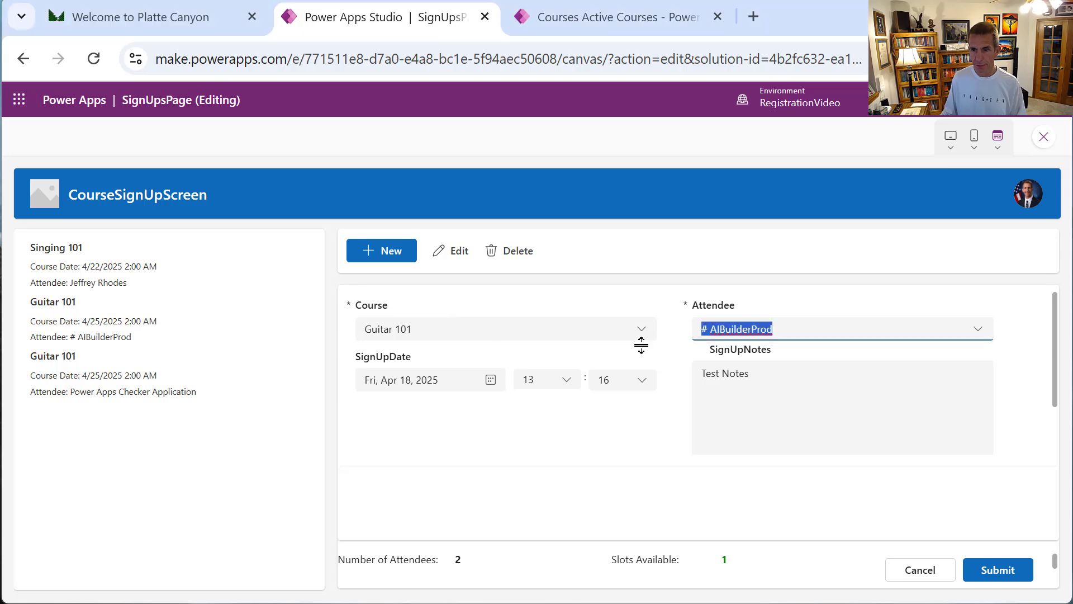
click(975, 335)
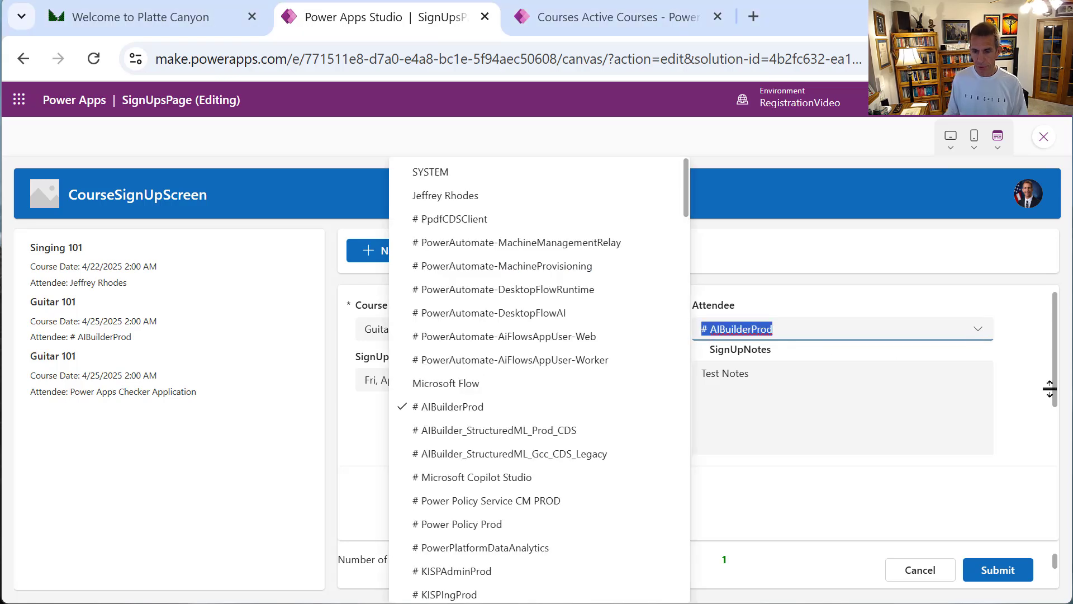
text(Power a)
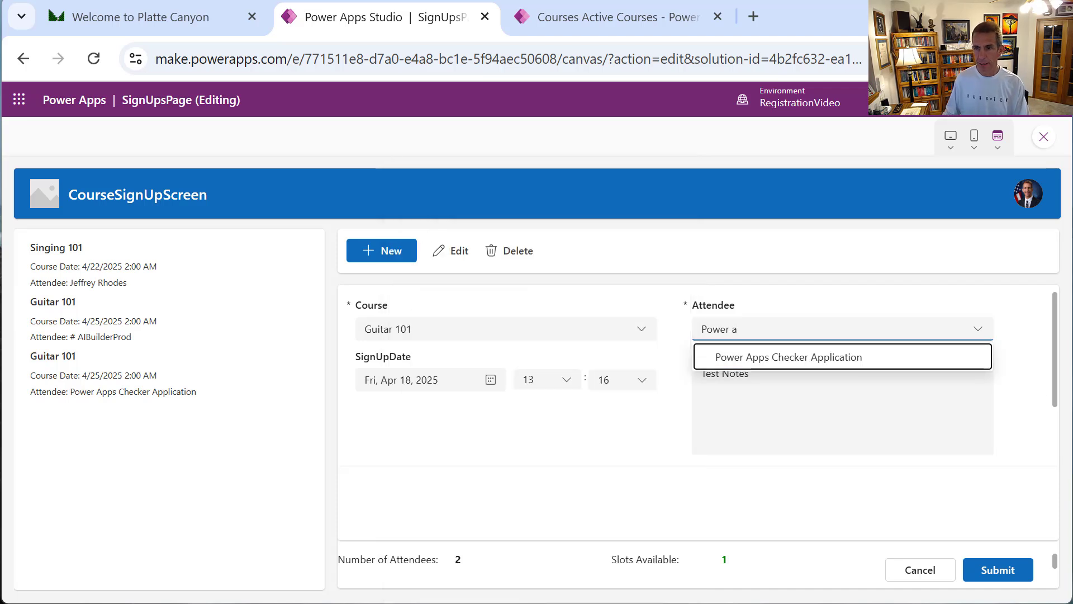
click(769, 367)
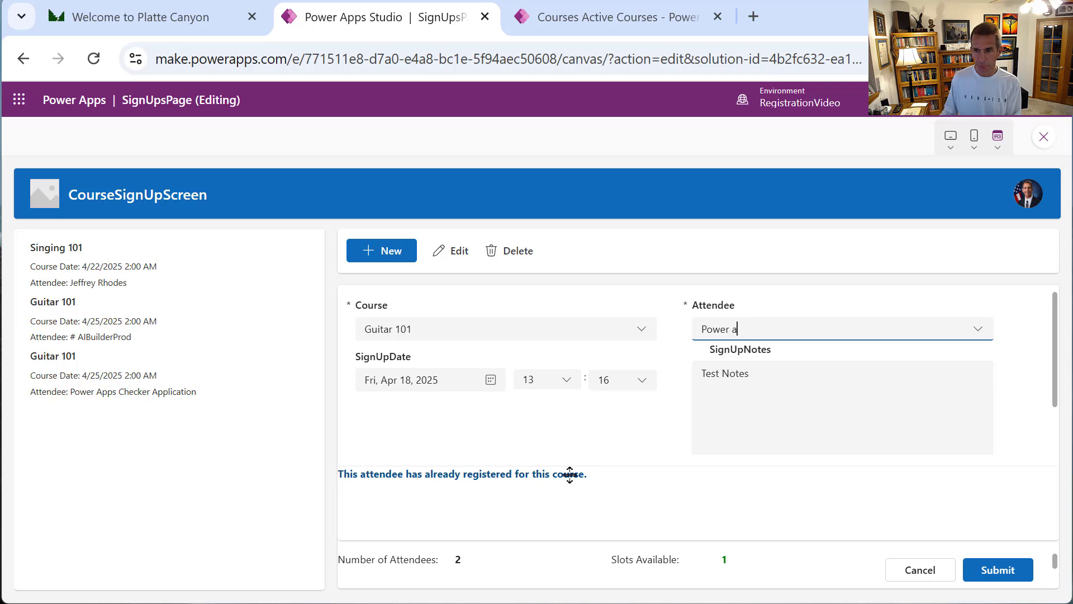
click(1043, 140)
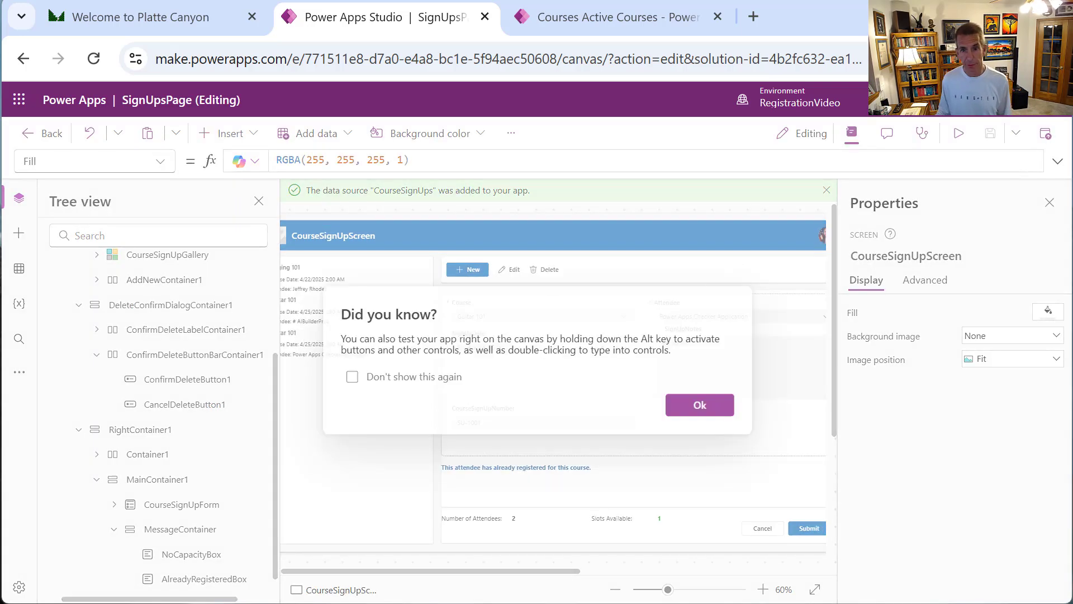
click(701, 407)
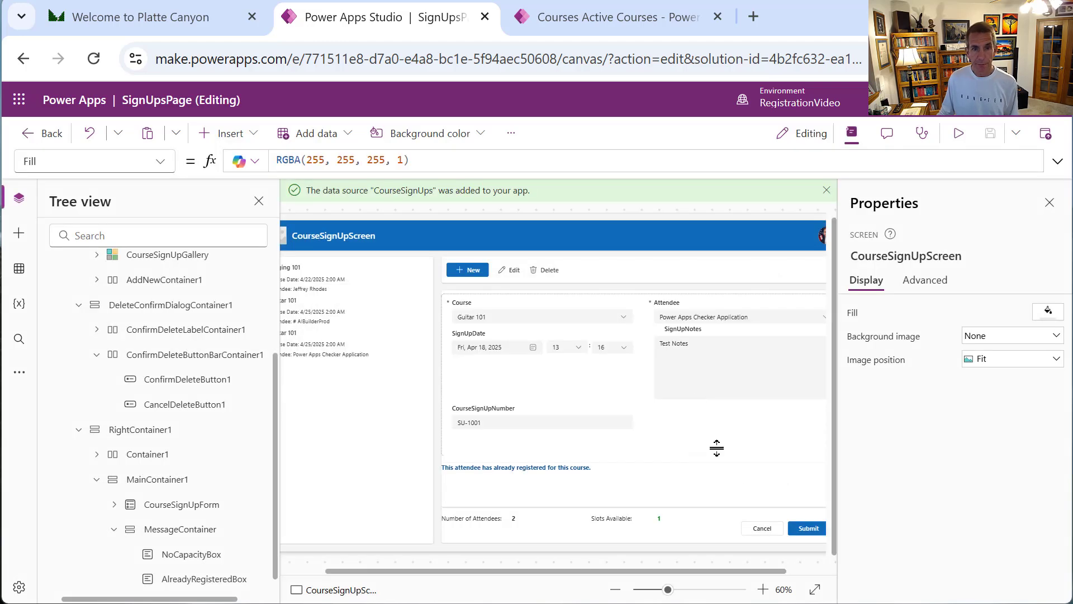
Set the Submit button's DisplayMode to If(NoCapacityBox.Visible Or AlreadyRegisteredBox.Visible, DisplayMode.Disabled, DisplayMode.Edit)
click(813, 529)
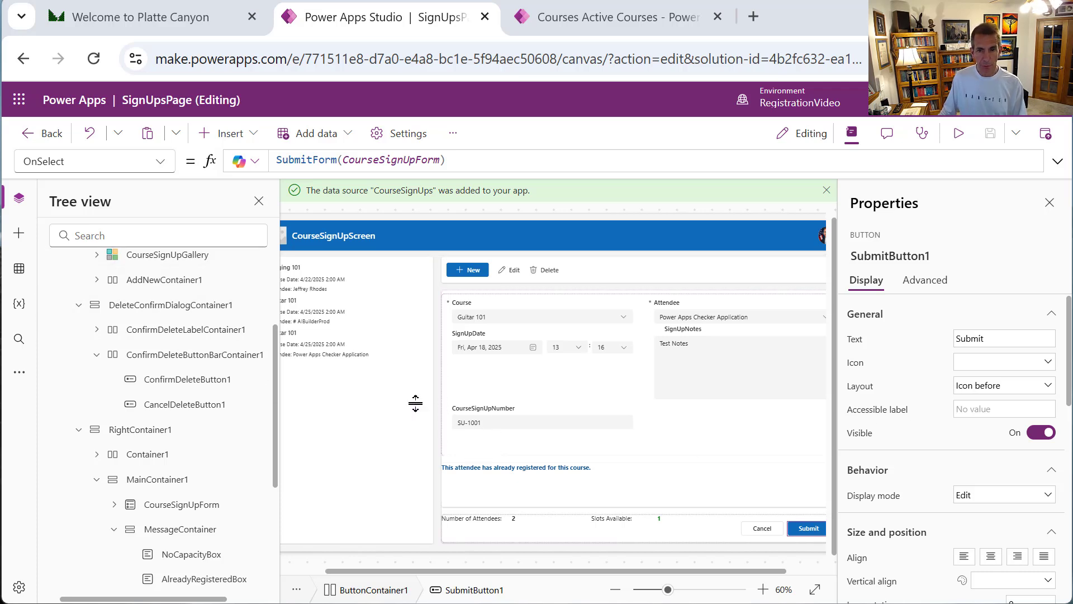
click(166, 166)
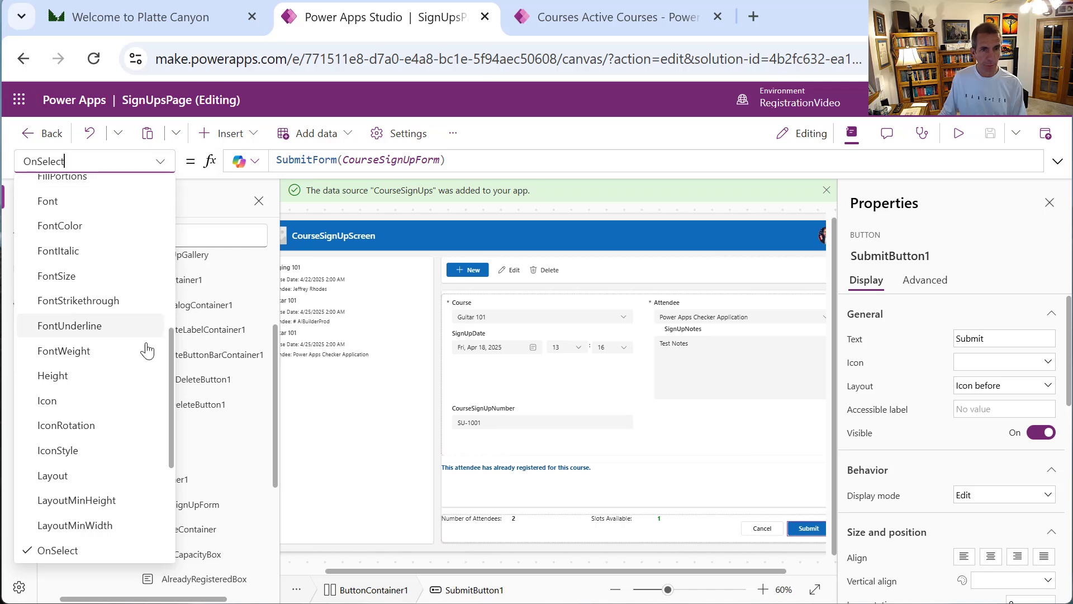
drag(170, 361, 168, 296)
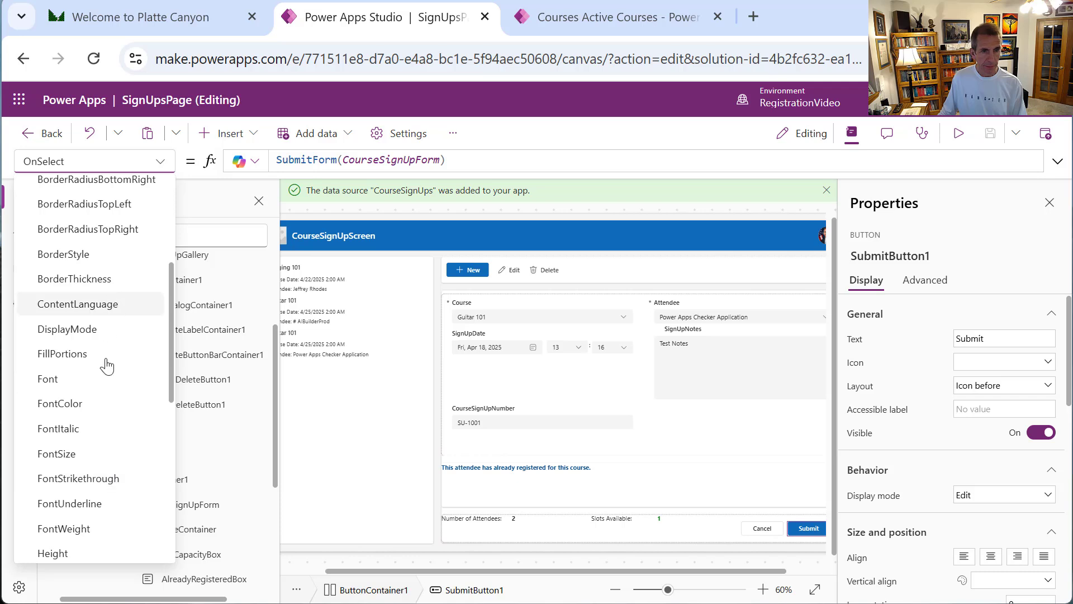
click(811, 523)
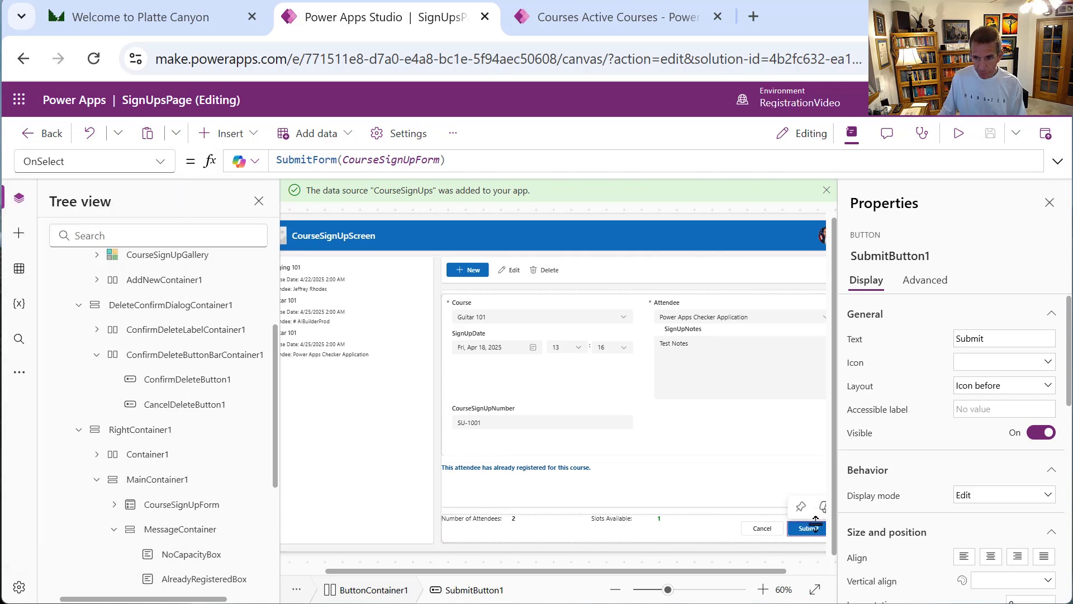
click(163, 162)
scroll(168, 239, up, 10)
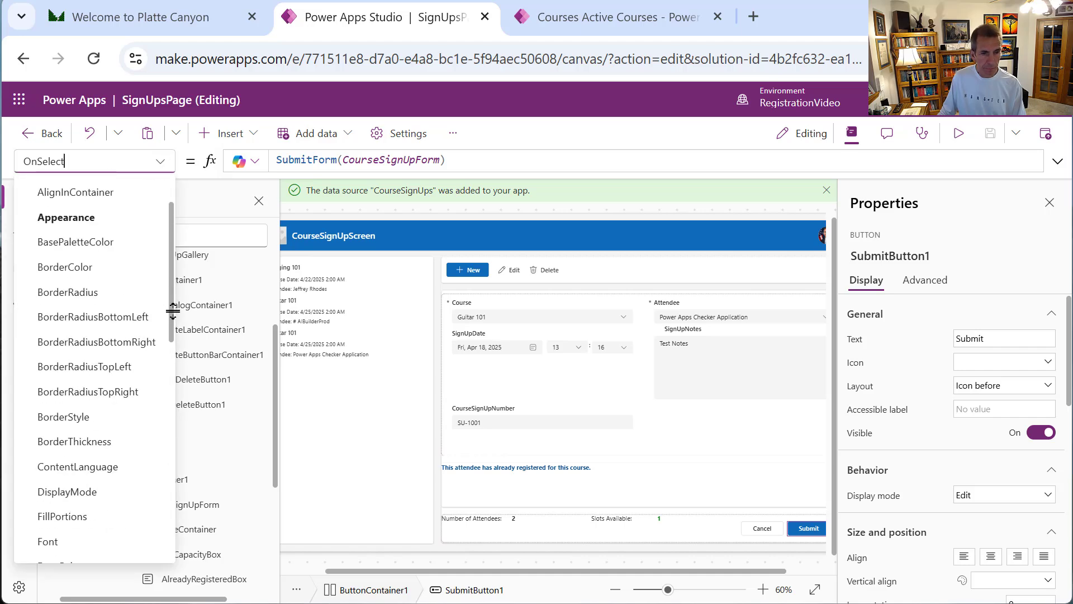
click(84, 493)
drag(393, 162, 276, 161)
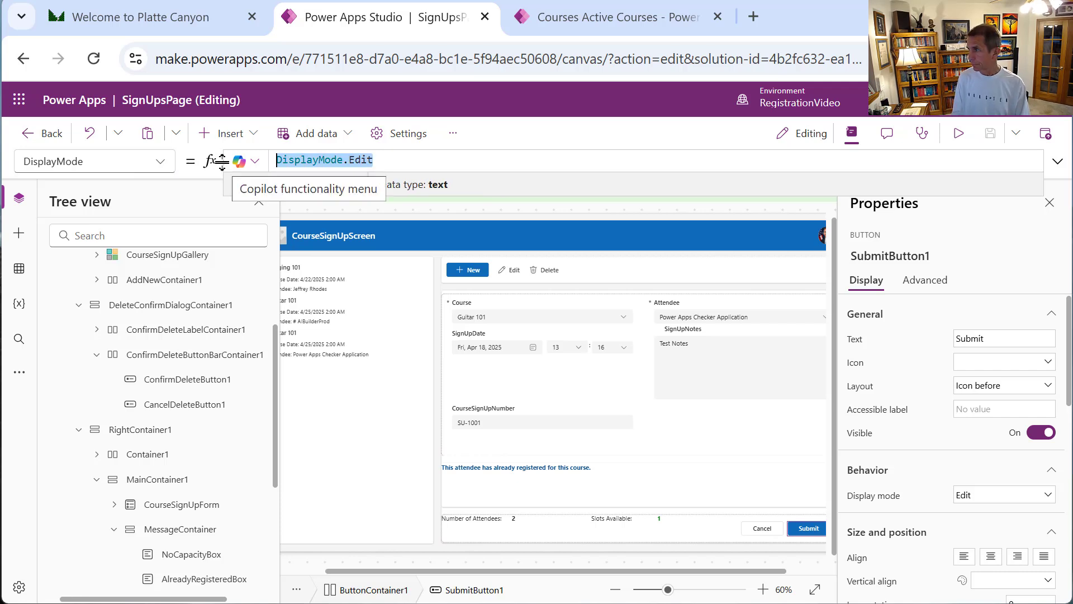
text(If(NoCapacityBox.Visible Or AlreadyRegisteredBox.Visible, DisplayMode.Disabled, DisplayMode.Edit))
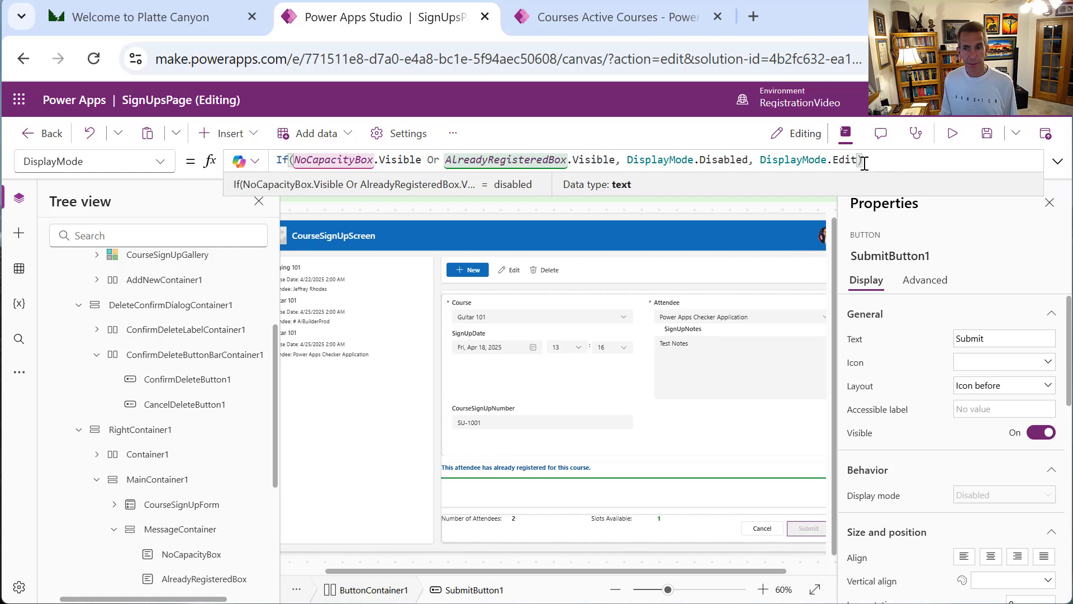
Preview the app, cancel the pending sign-up edit, and check the Submit button for the Guitar 101 and Singing 101 sign-ups
click(954, 136)
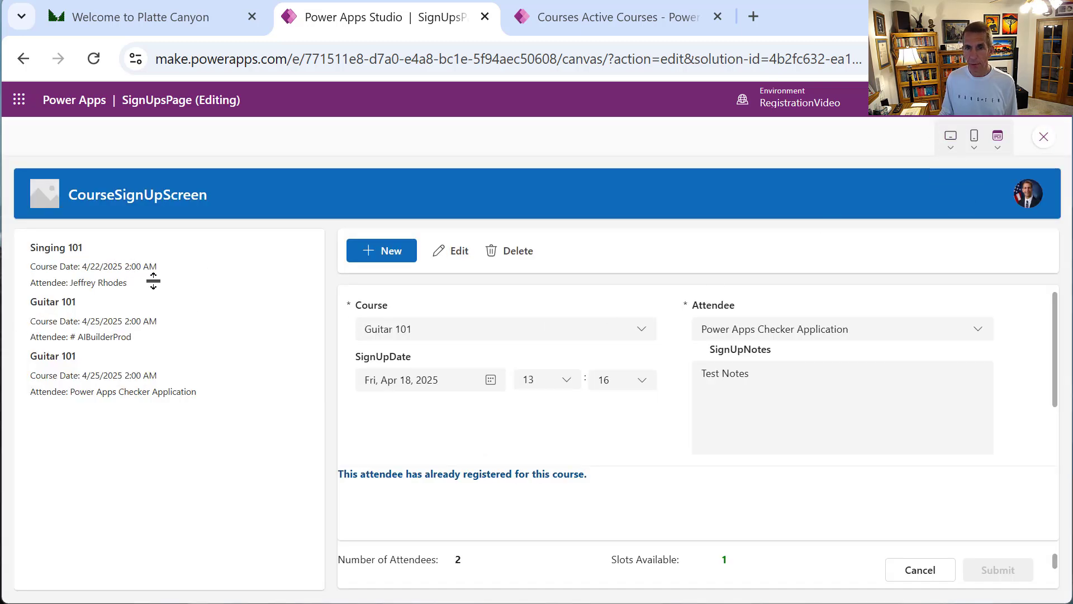
click(943, 569)
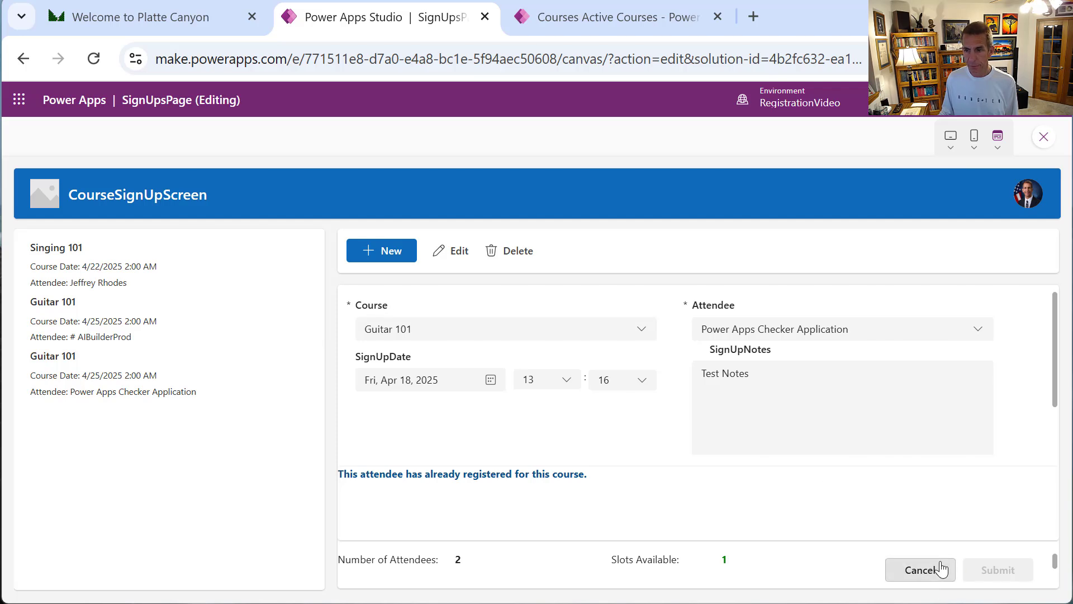
click(92, 310)
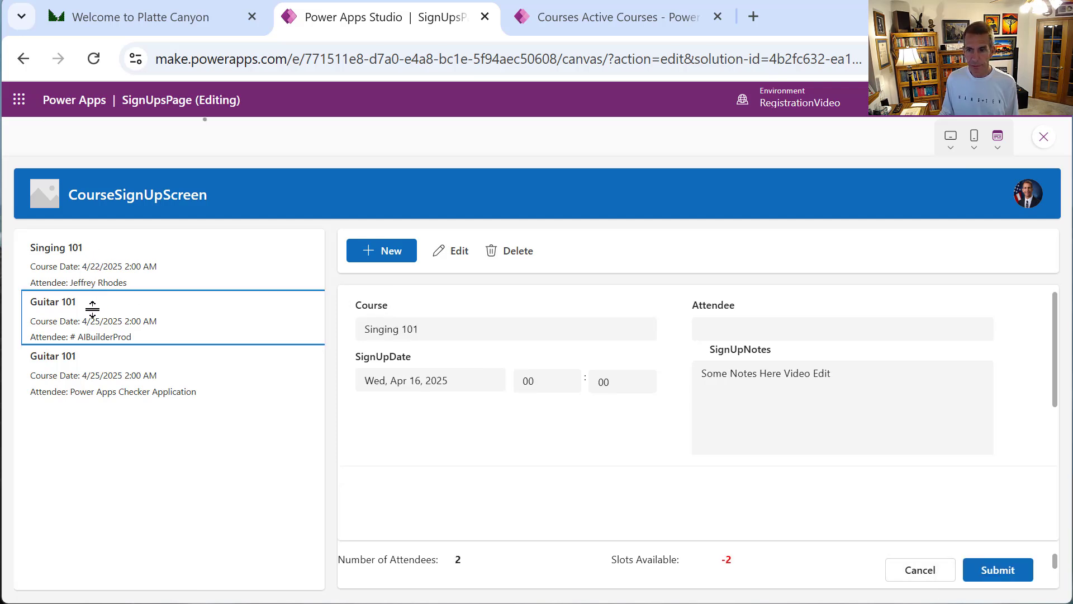
click(99, 390)
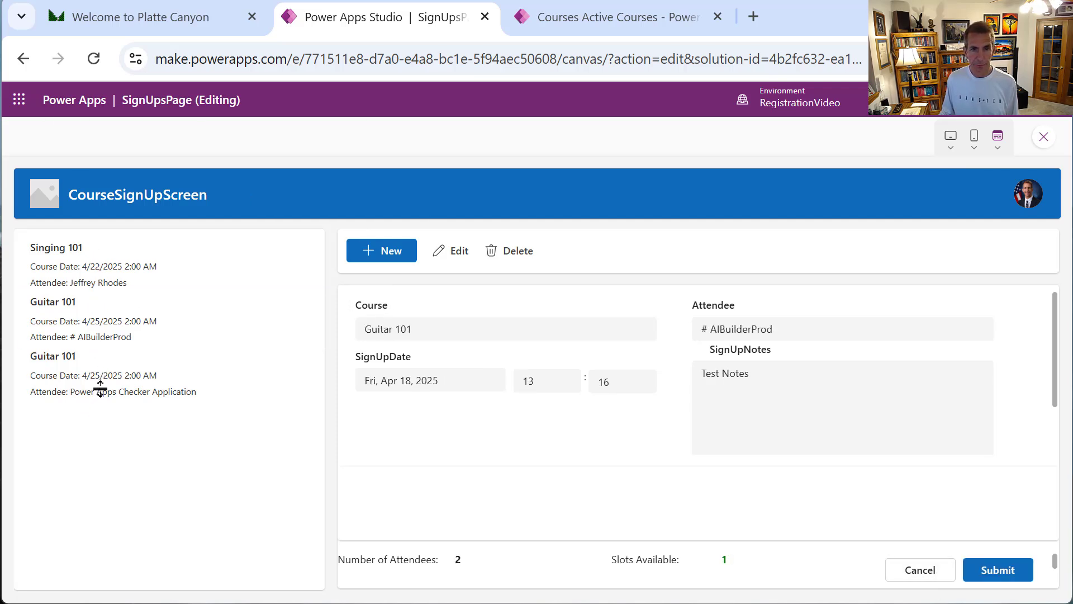
click(78, 271)
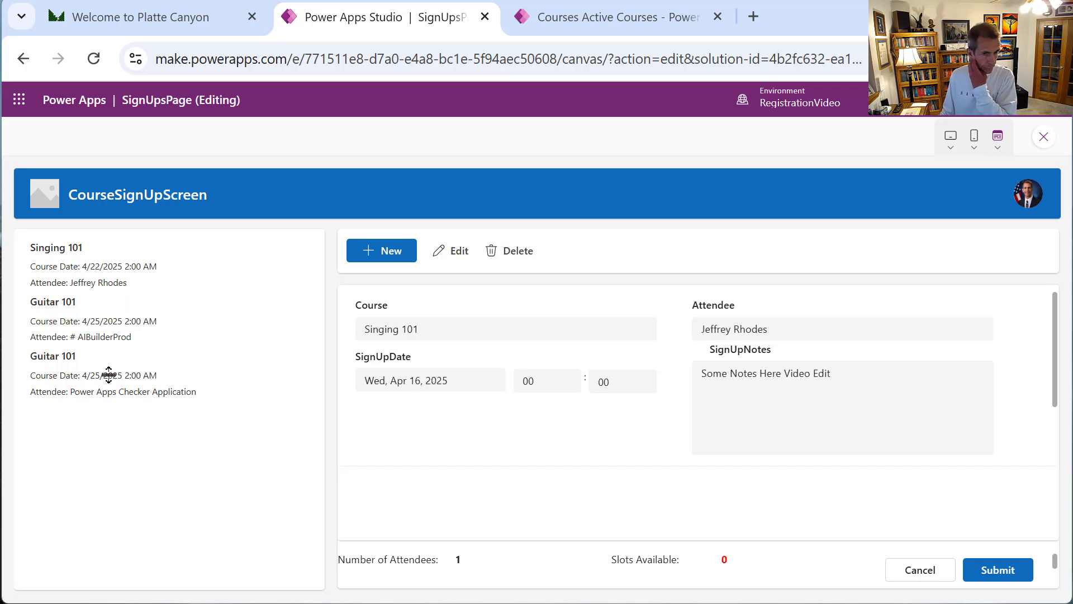
Test the Submit button by changing the # AIBuilderProd Guitar 101 sign-up's attendee to Power Apps Checker Application, and cancel the edit
click(104, 323)
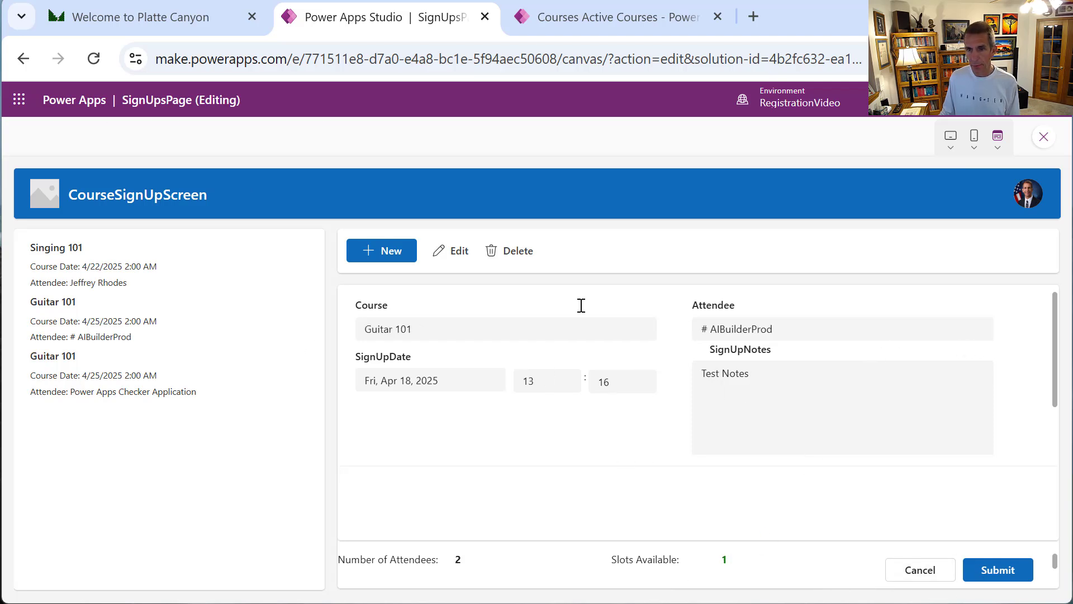
click(454, 252)
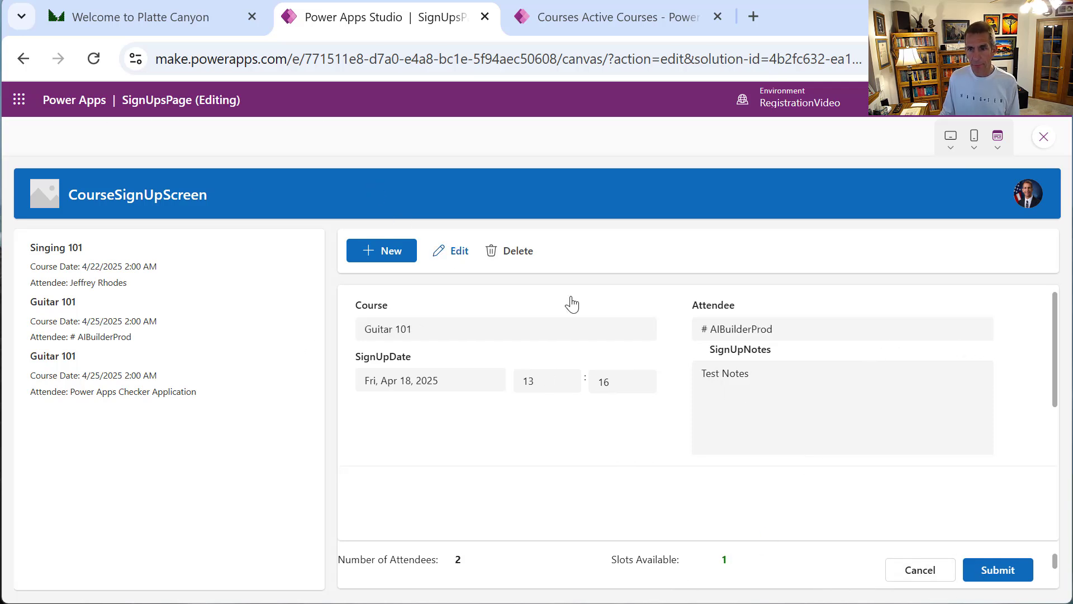
click(978, 332)
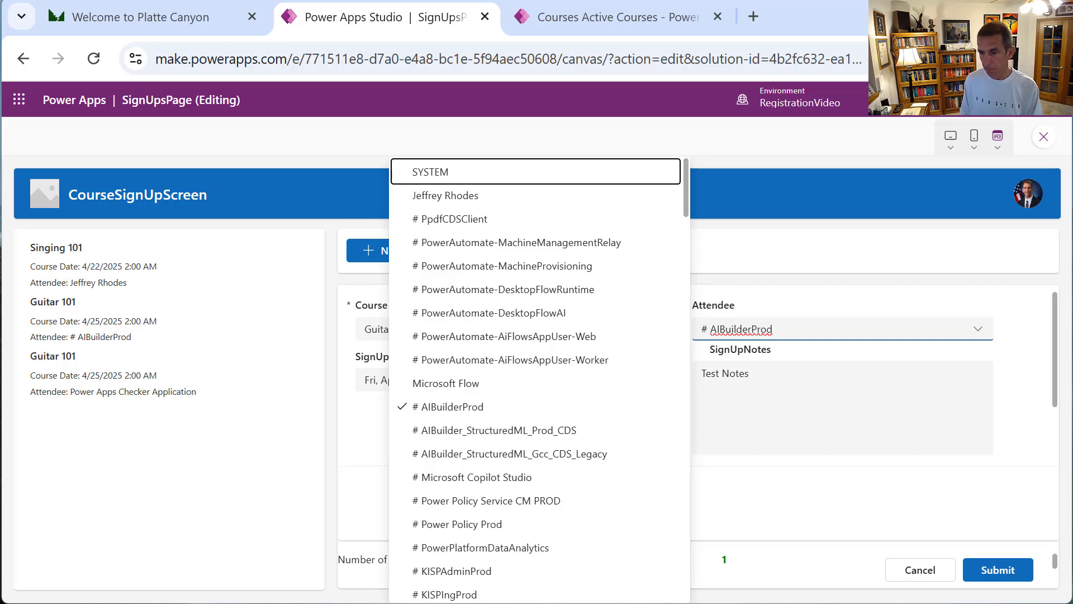
key(BackSpace)
key(BackSpace)
key(BackSpace)
key(BackSpace)
key(BackSpace)
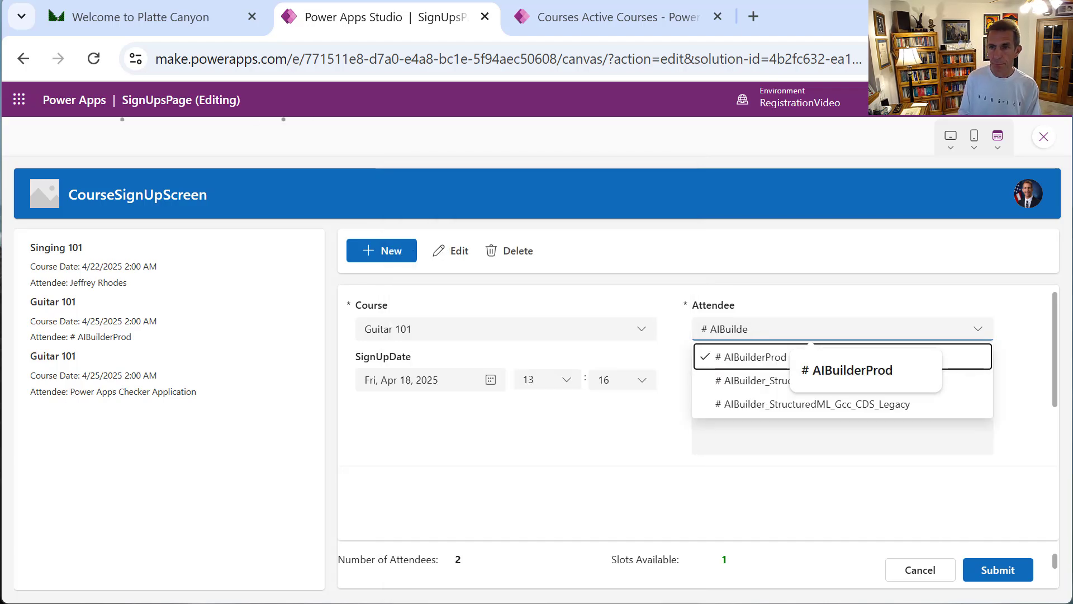
key(BackSpace)
key(BackSpace)
key(BackSpace)
key(BackSpace)
key(BackSpace)
key(BackSpace)
key(BackSpace)
key(BackSpace)
key(BackSpace)
key(BackSpace)
text(Po)
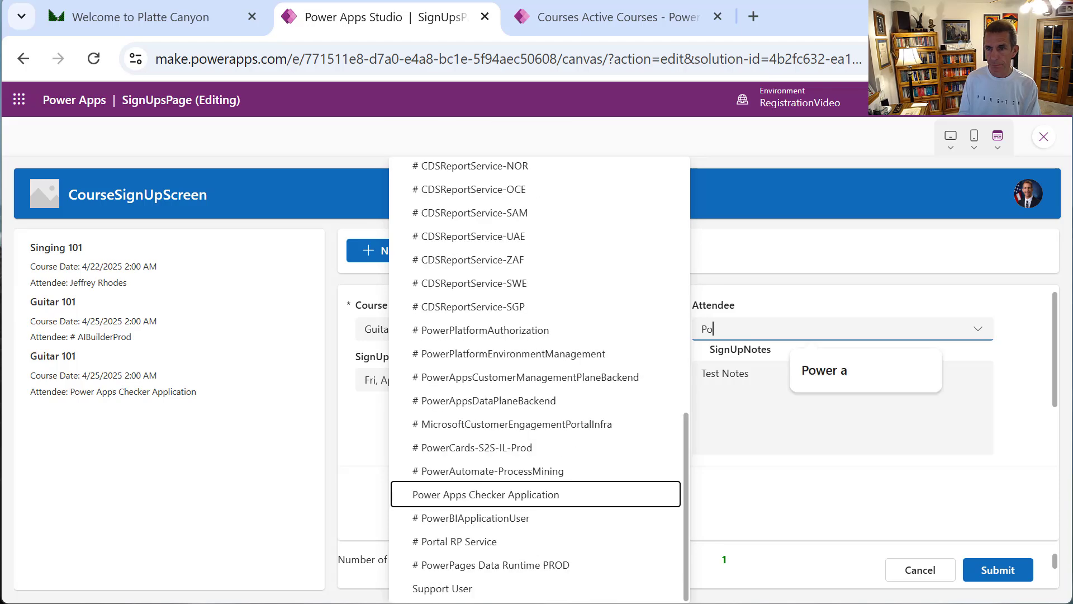
text(wer app)
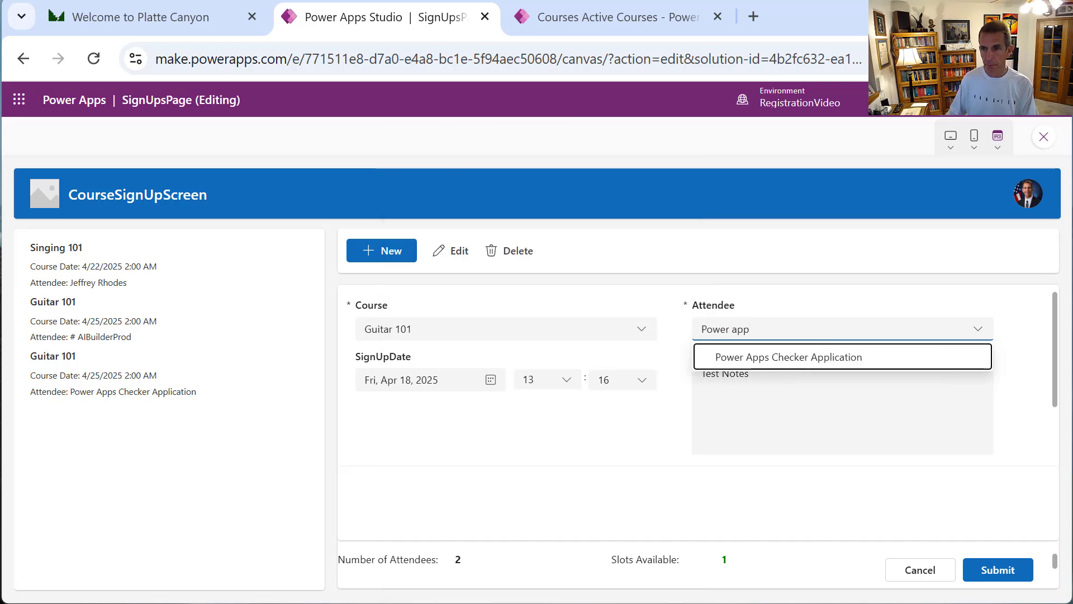
click(771, 362)
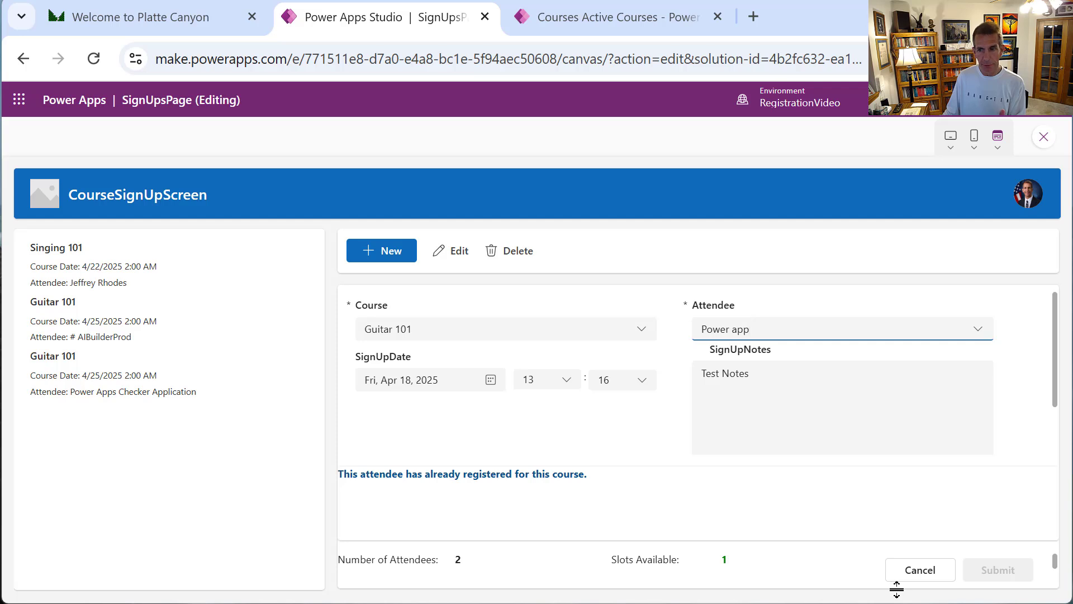
click(921, 578)
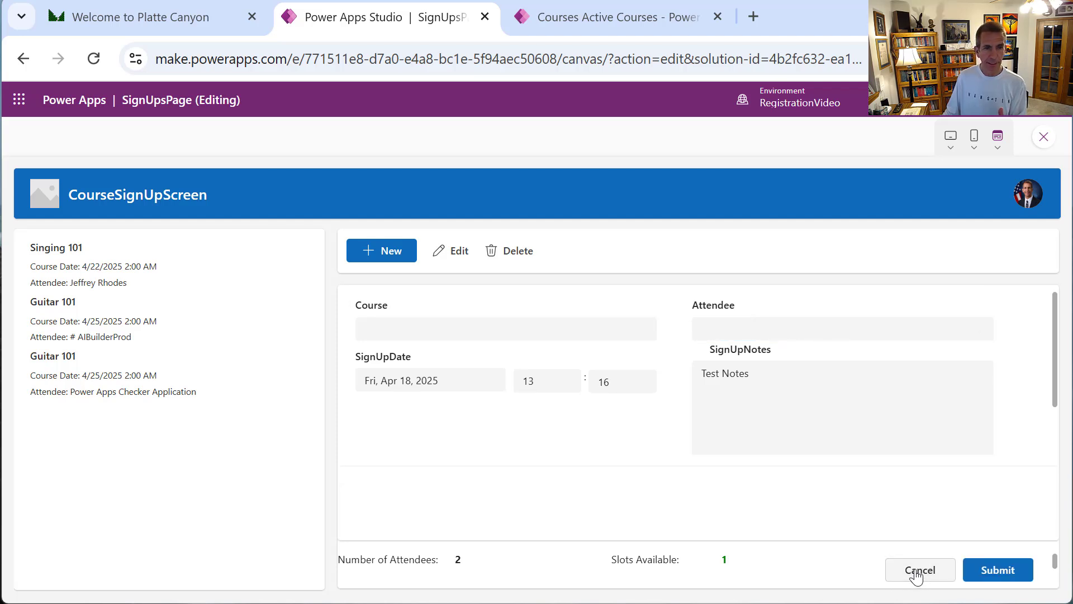
Test the Submit button on a new sign-up with Singing 101 as the course, and exit the preview
click(379, 251)
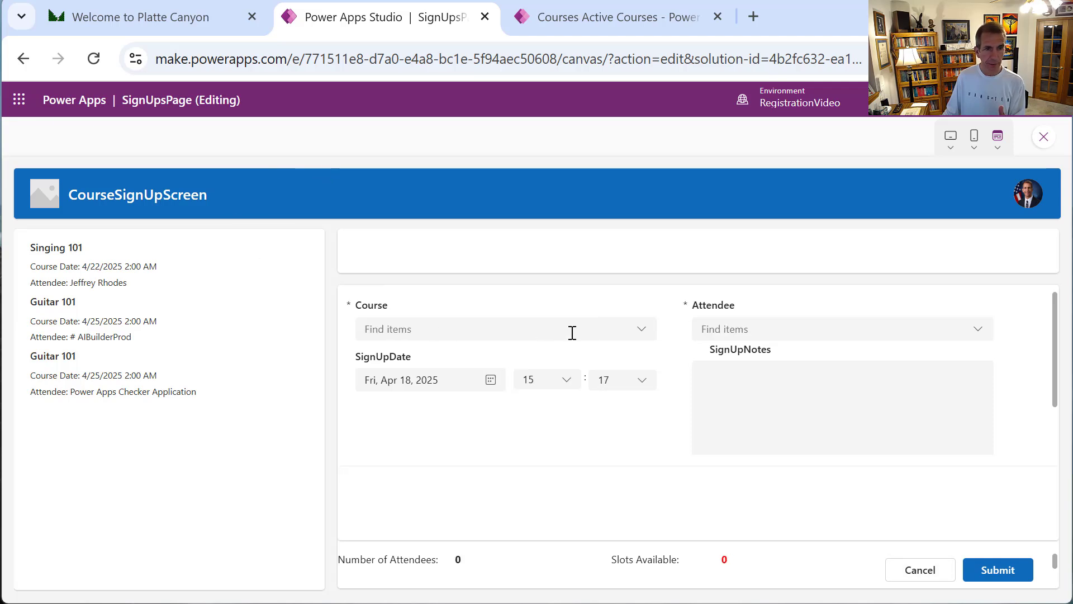
click(638, 334)
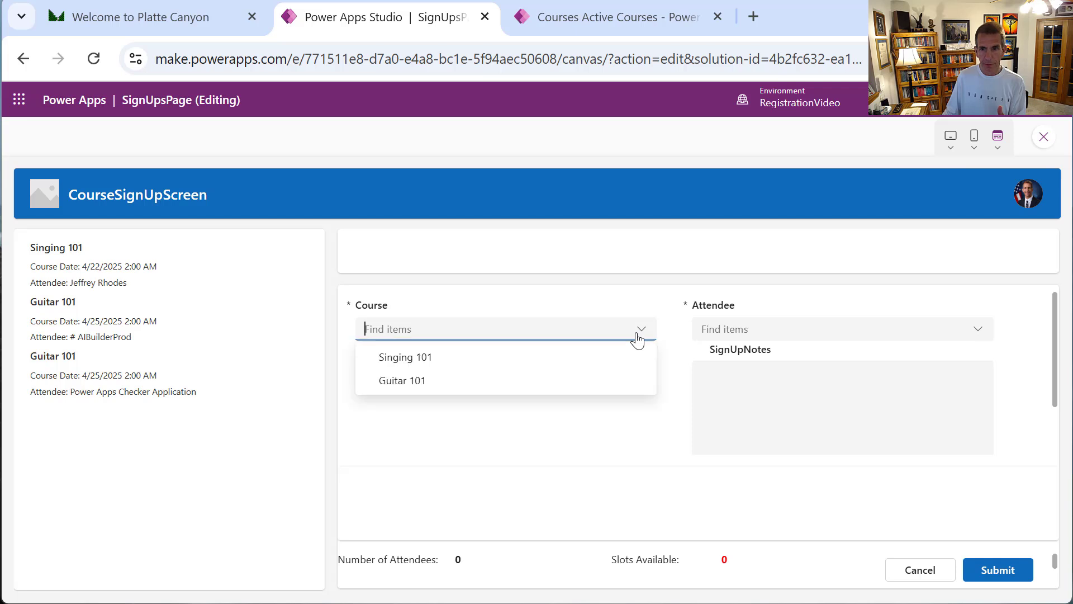
click(461, 357)
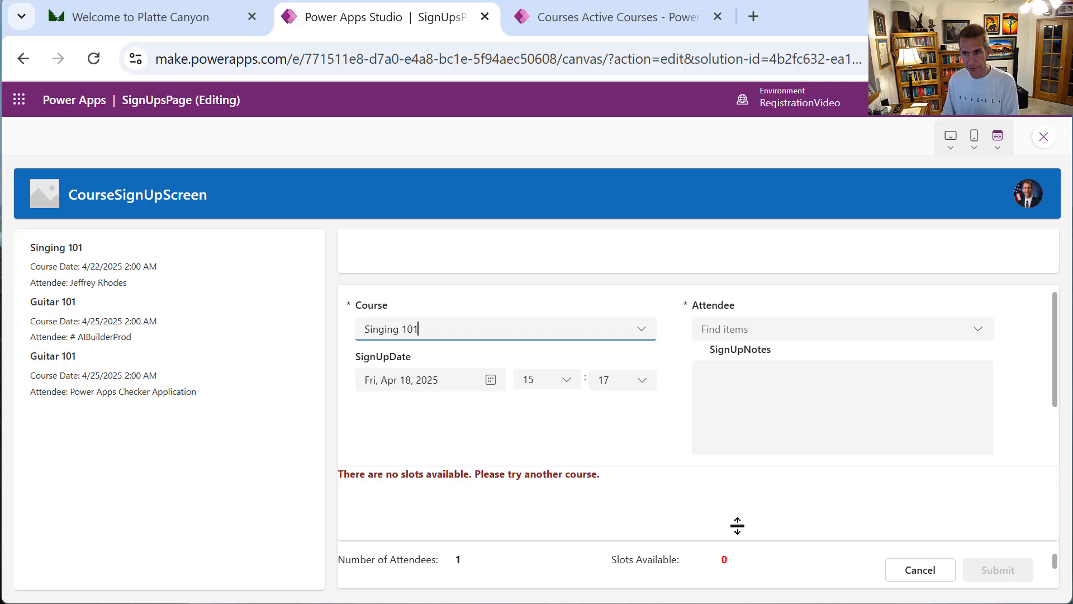
click(1041, 146)
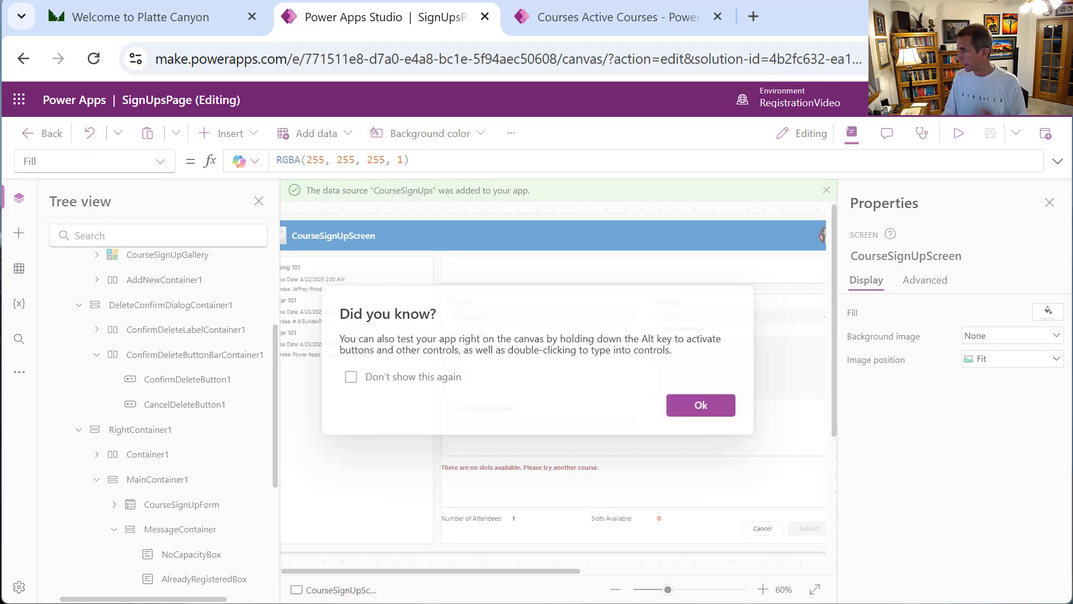
click(702, 407)
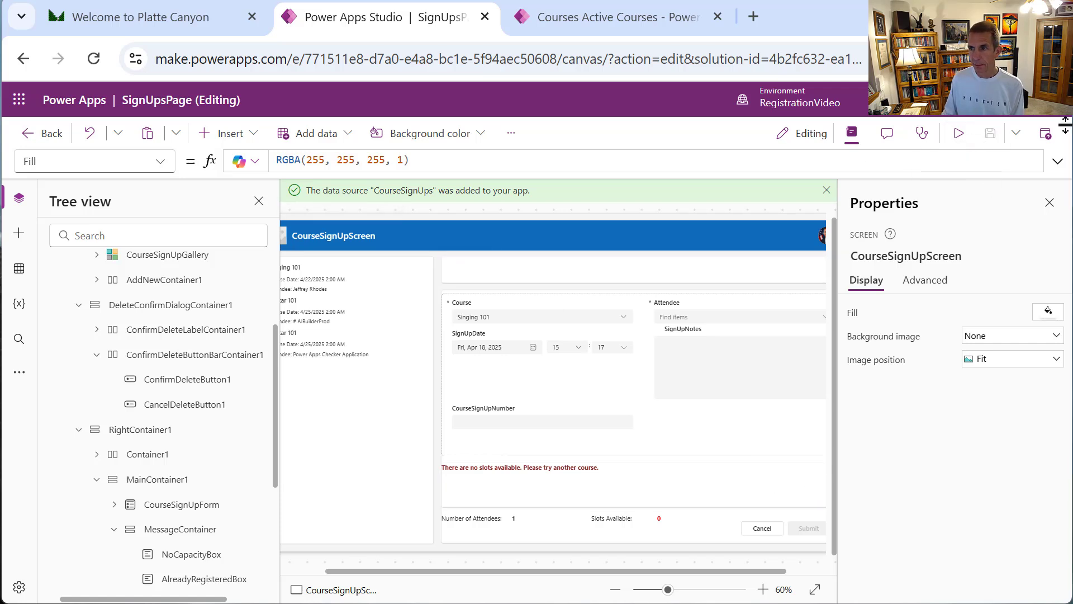
Publish this version of SignUpsPage and leave the page editor to return to the TrainingRegistration solution
click(1046, 143)
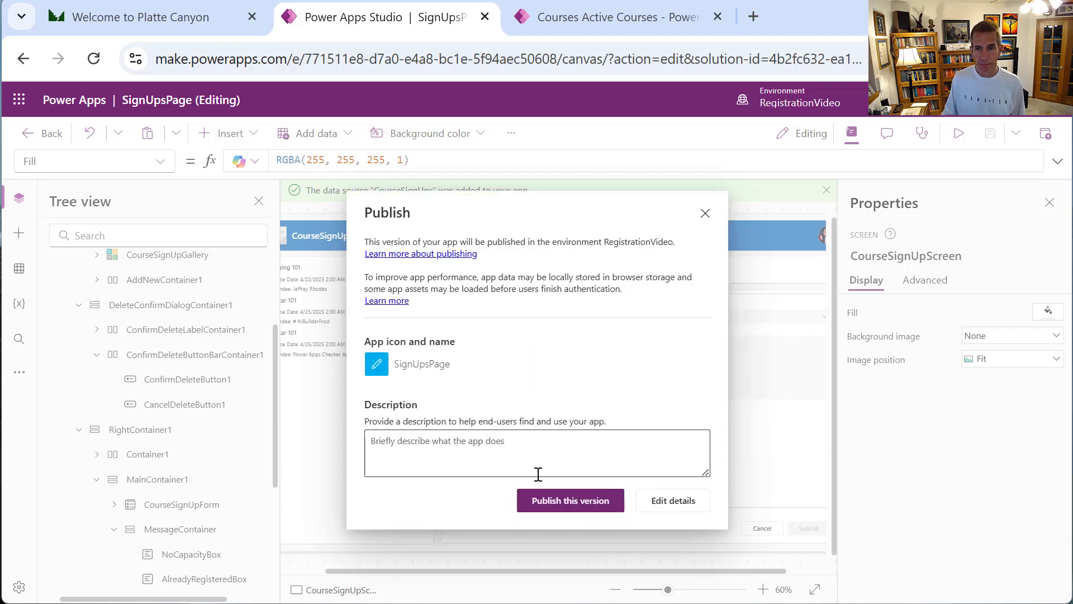
click(558, 506)
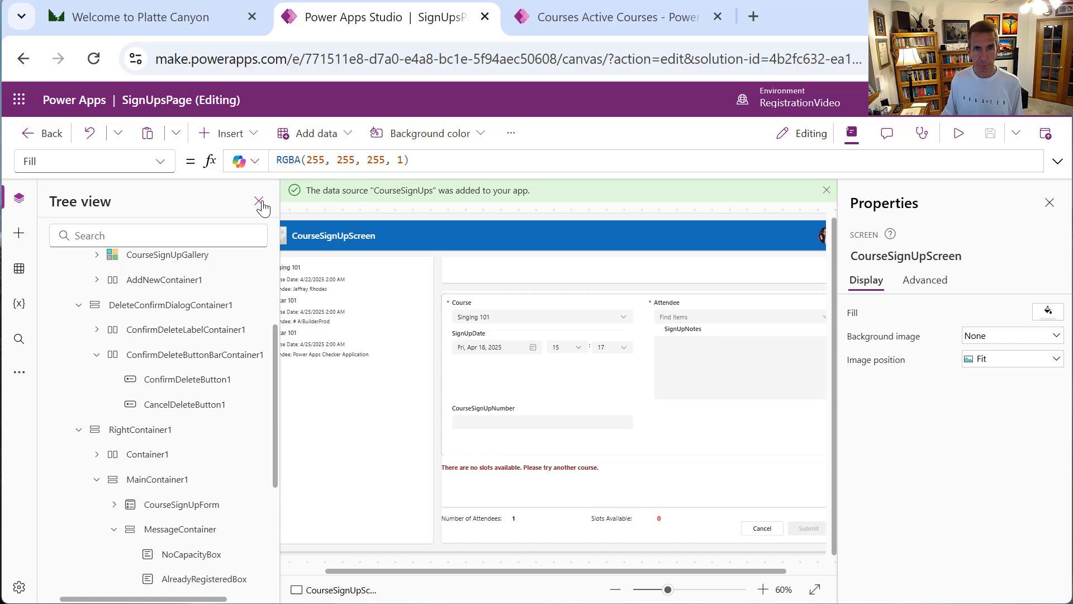
click(46, 144)
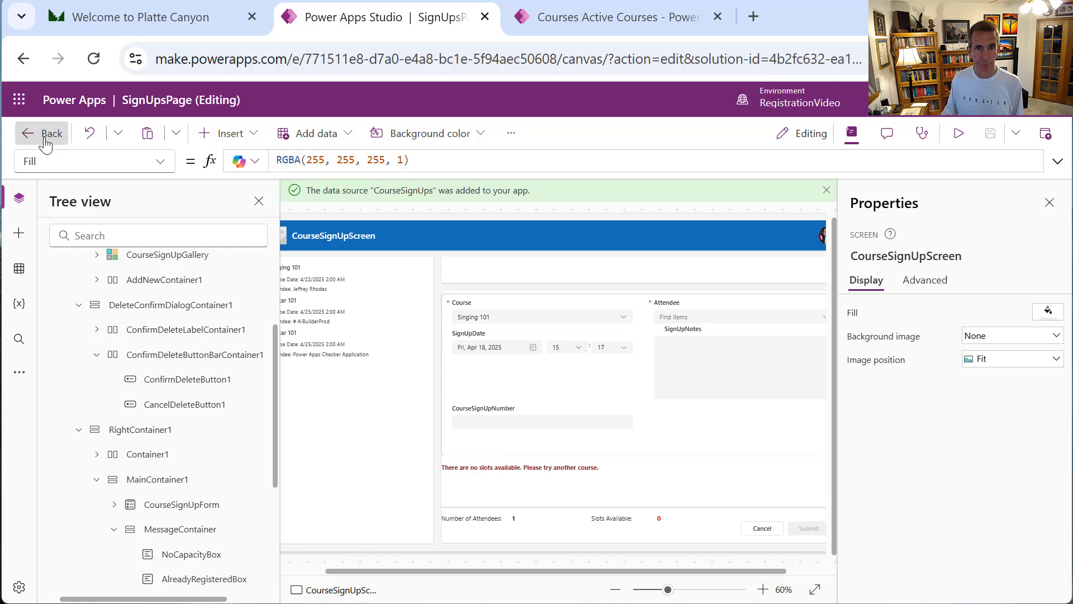
click(627, 393)
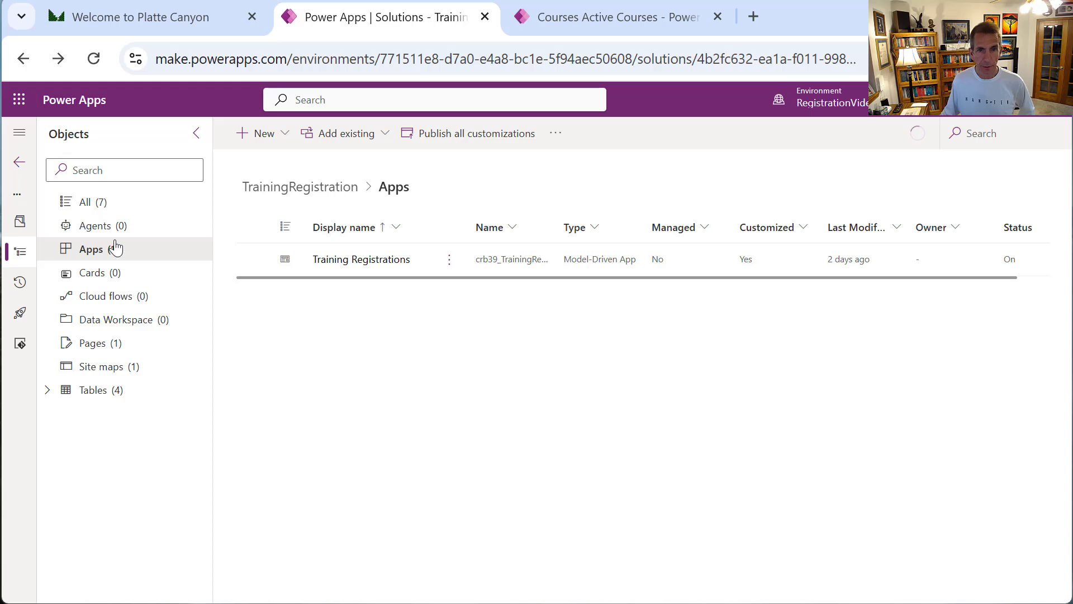
Open the Training Registrations app and add the existing SignUpsPage custom page to it, shown in navigation
click(384, 265)
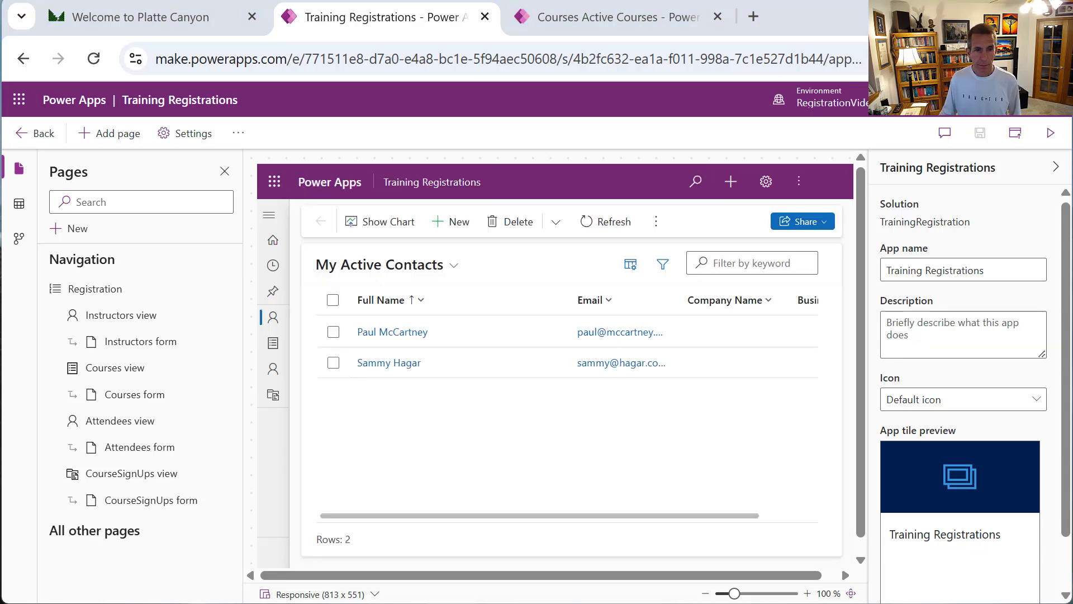
click(128, 139)
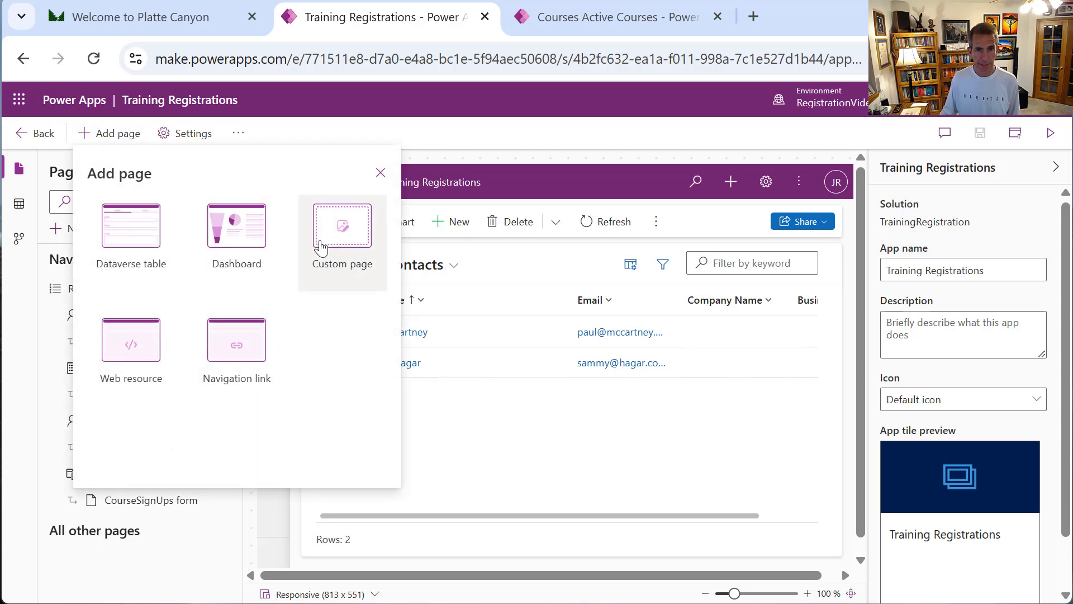
click(351, 250)
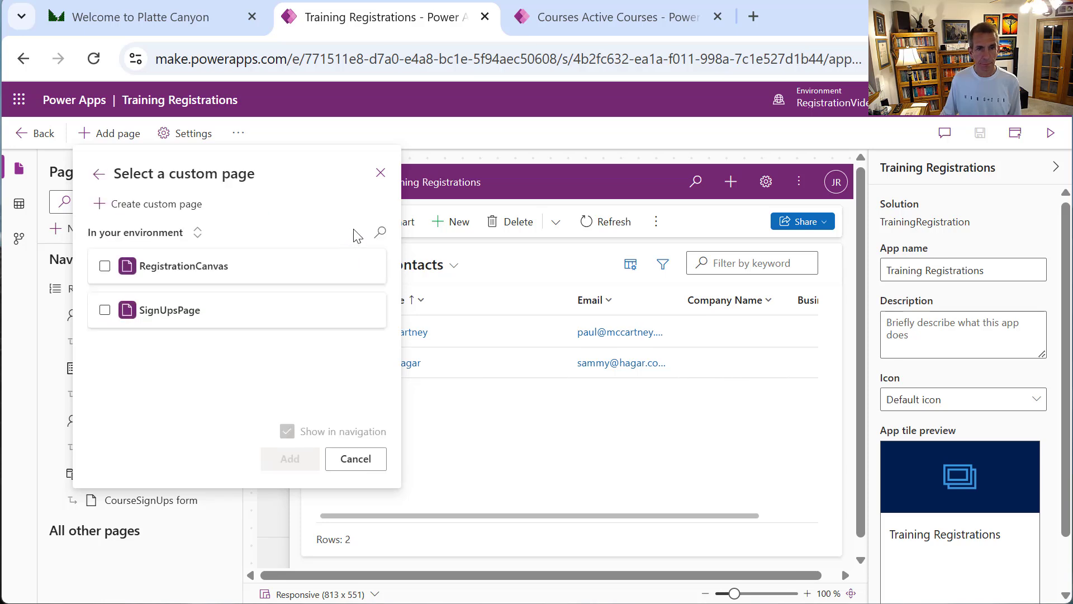
click(112, 316)
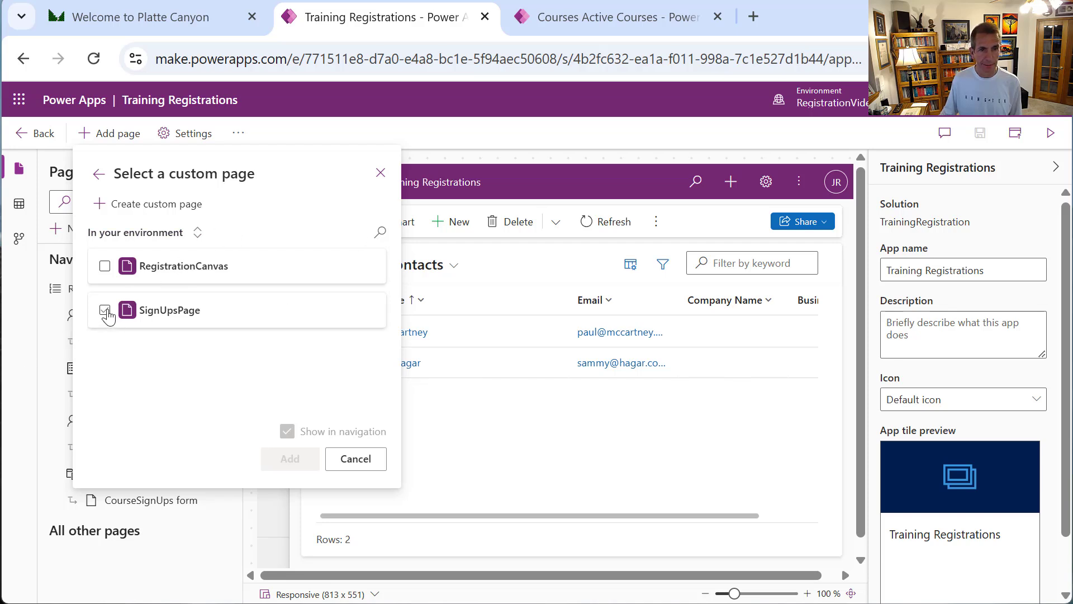
click(104, 311)
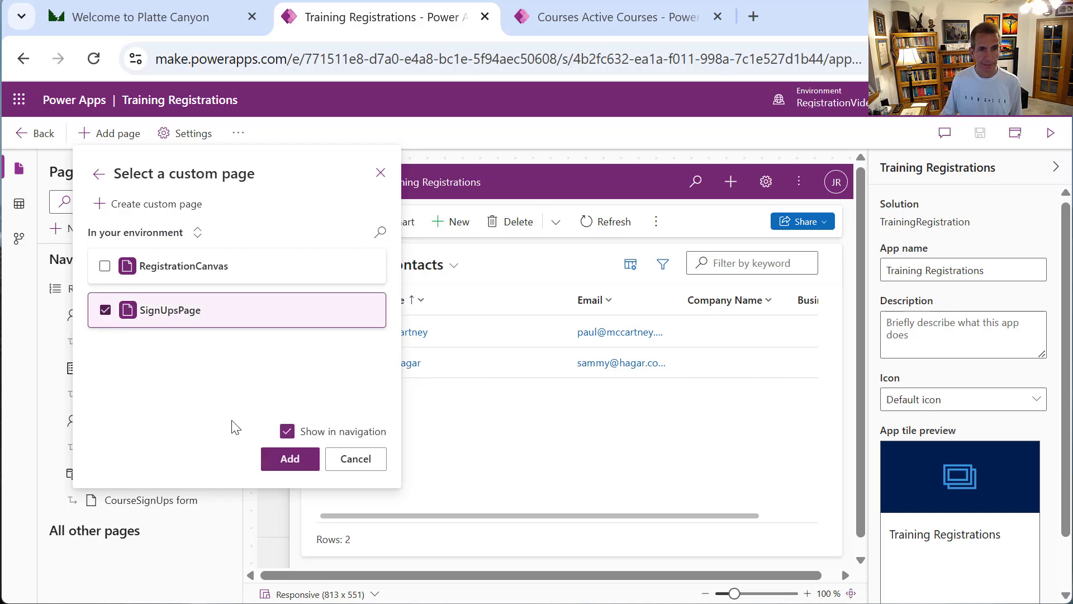
click(302, 471)
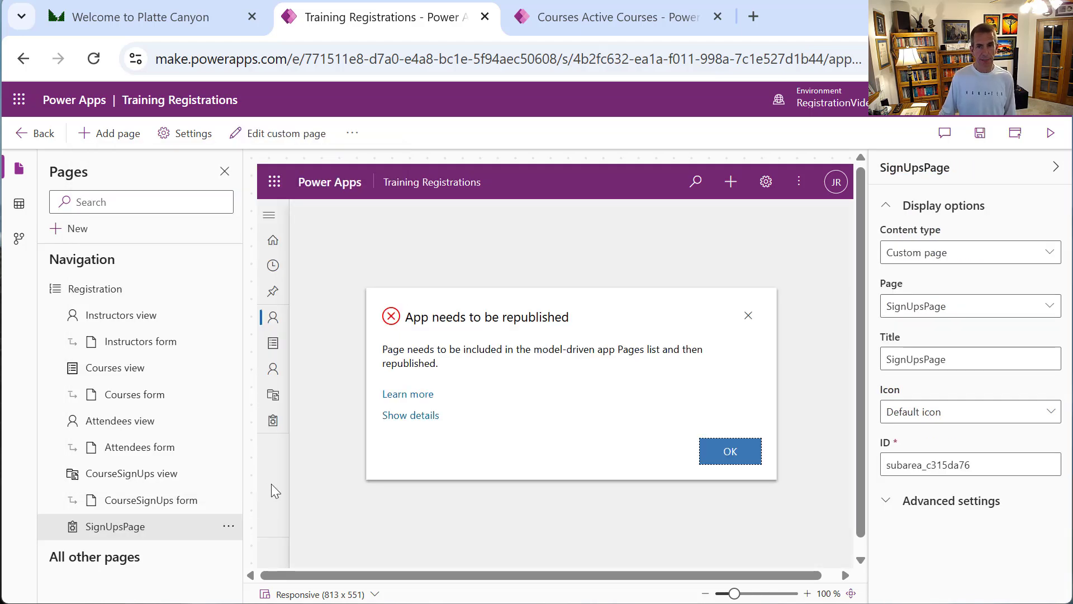
Dismiss the republish error and move SignUpsPage up above the CourseSignUps view in the app's navigation
click(749, 464)
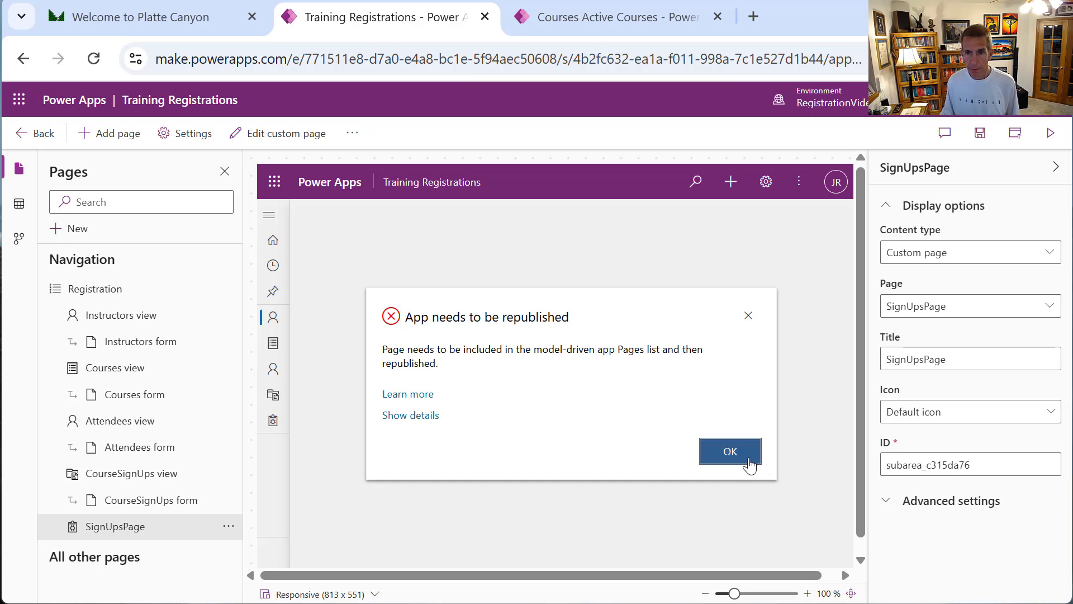
click(750, 464)
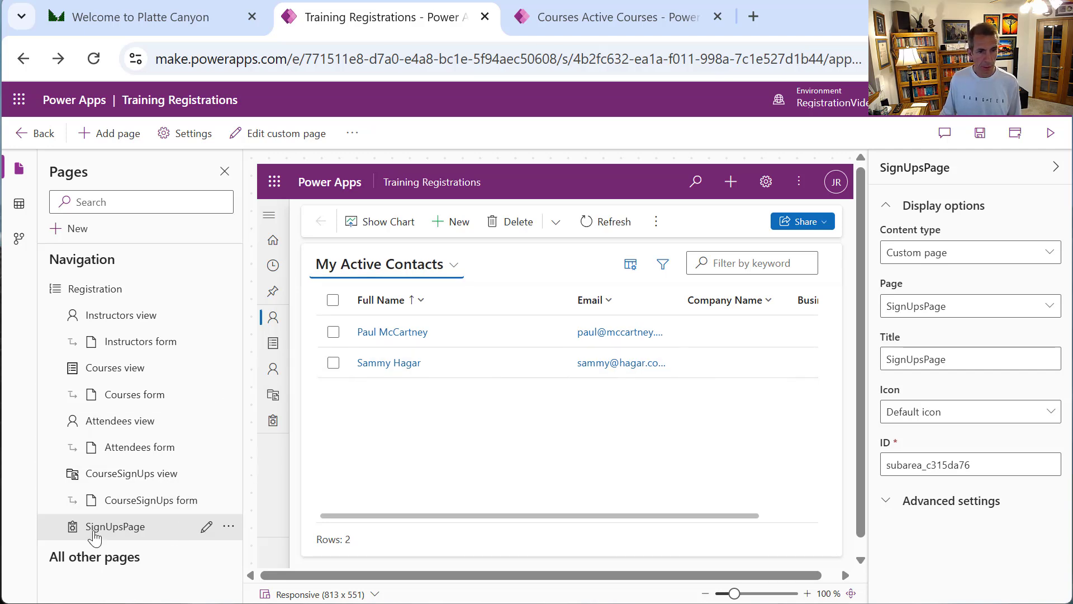
click(236, 527)
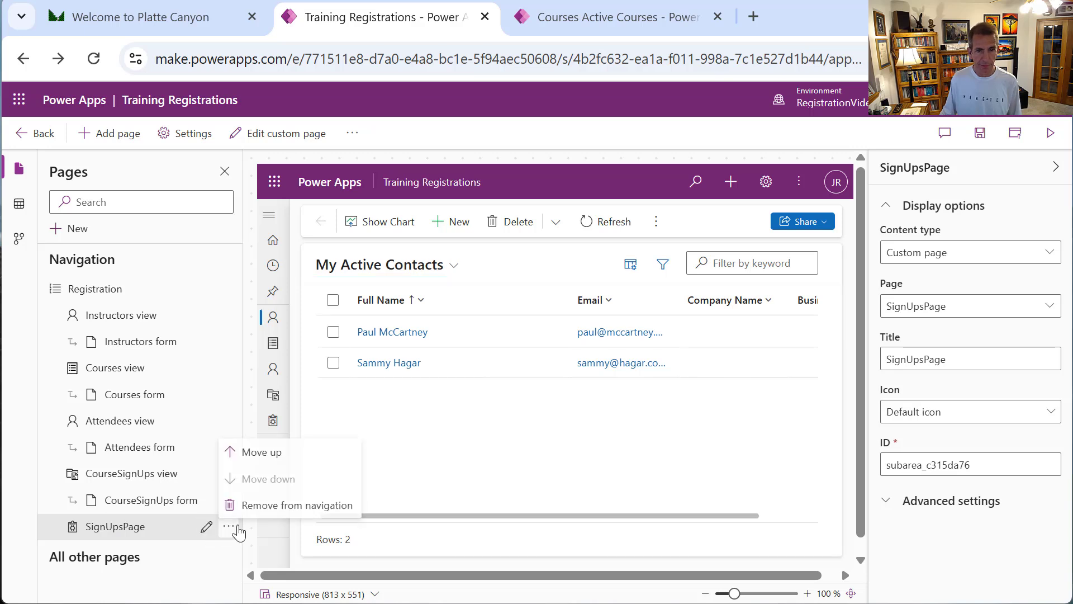
click(253, 454)
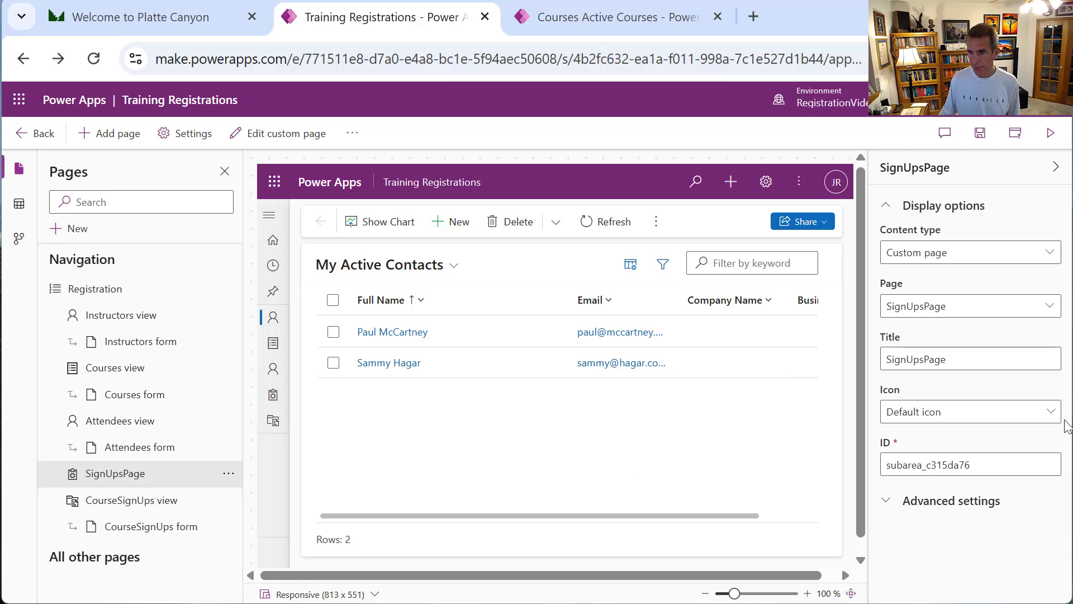
Set the SignUpsPage icon to use a web resource and apply AnalysisJob.svg as its image
click(1049, 412)
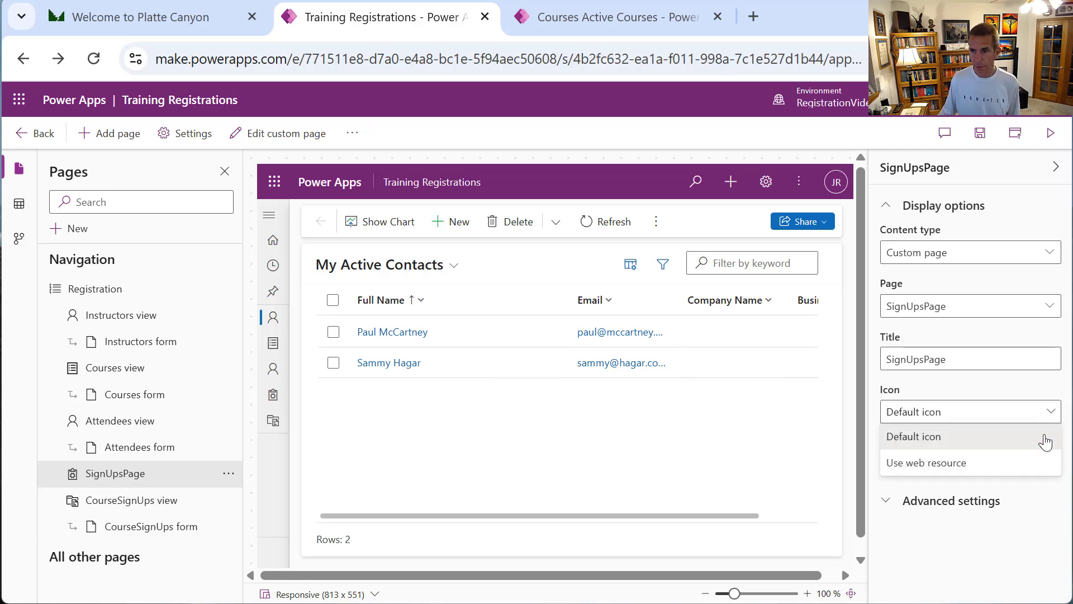
click(961, 463)
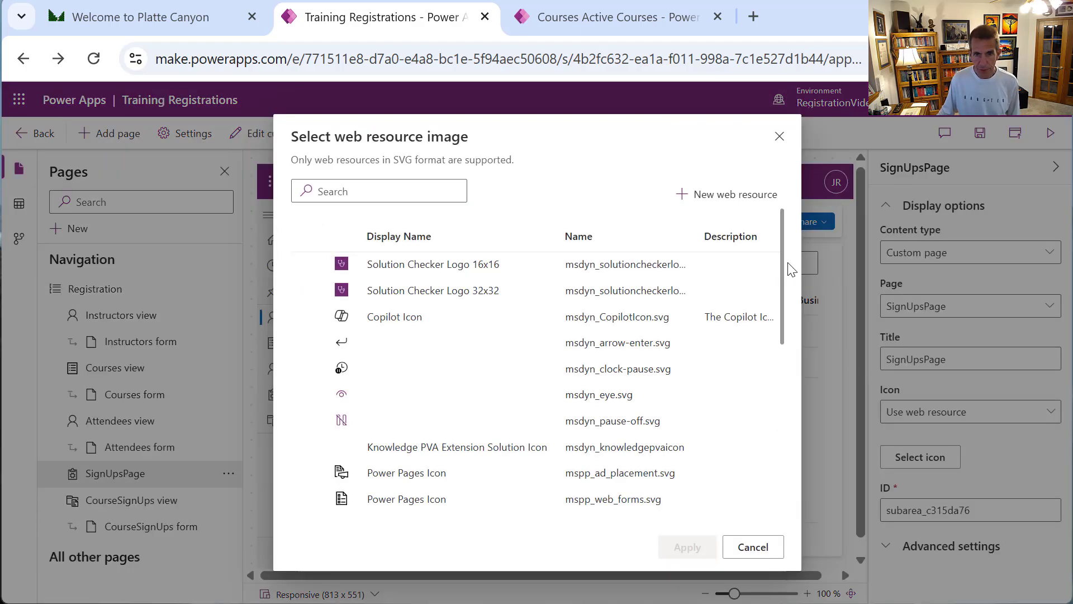
drag(786, 285, 779, 328)
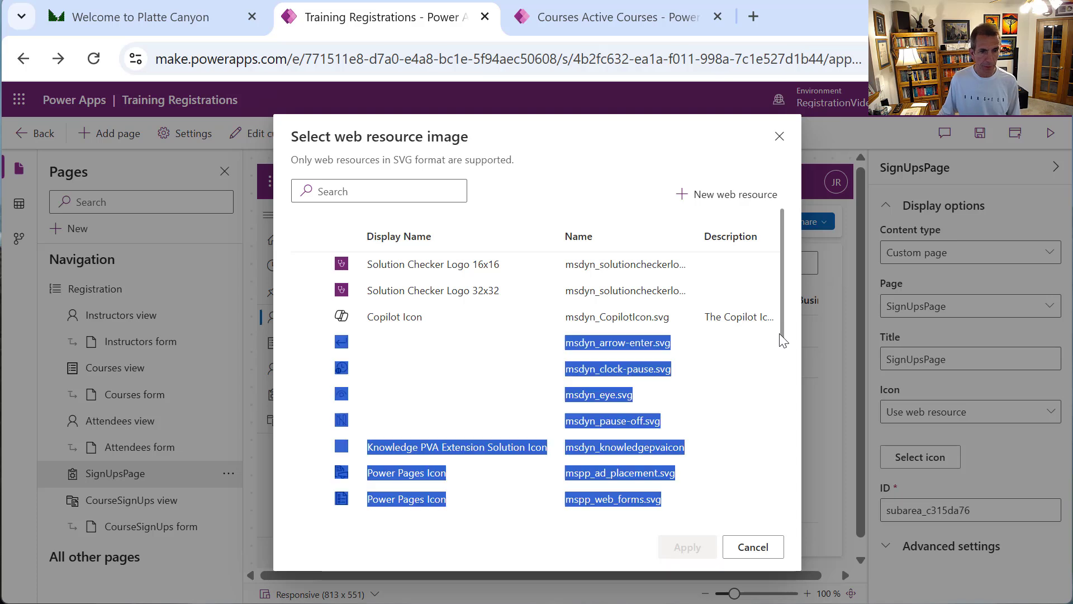
click(779, 324)
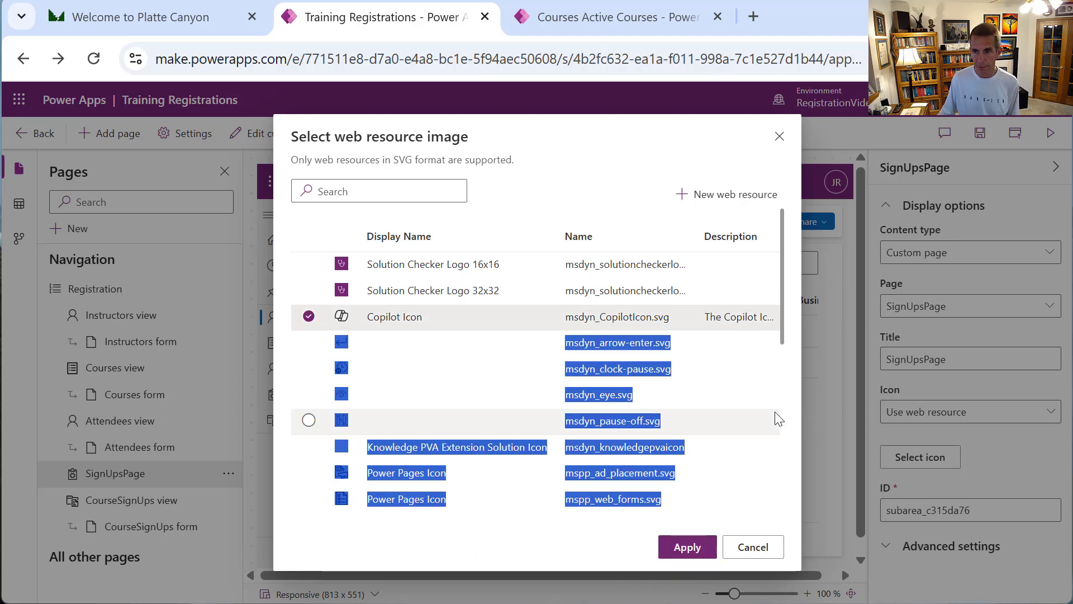
click(774, 413)
click(789, 384)
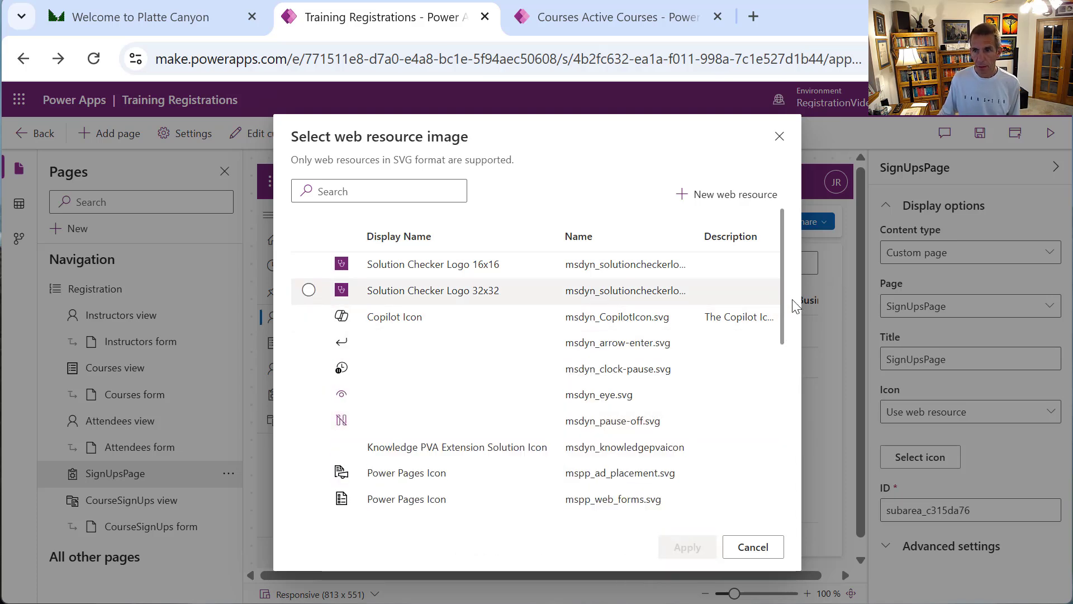
drag(781, 309, 807, 574)
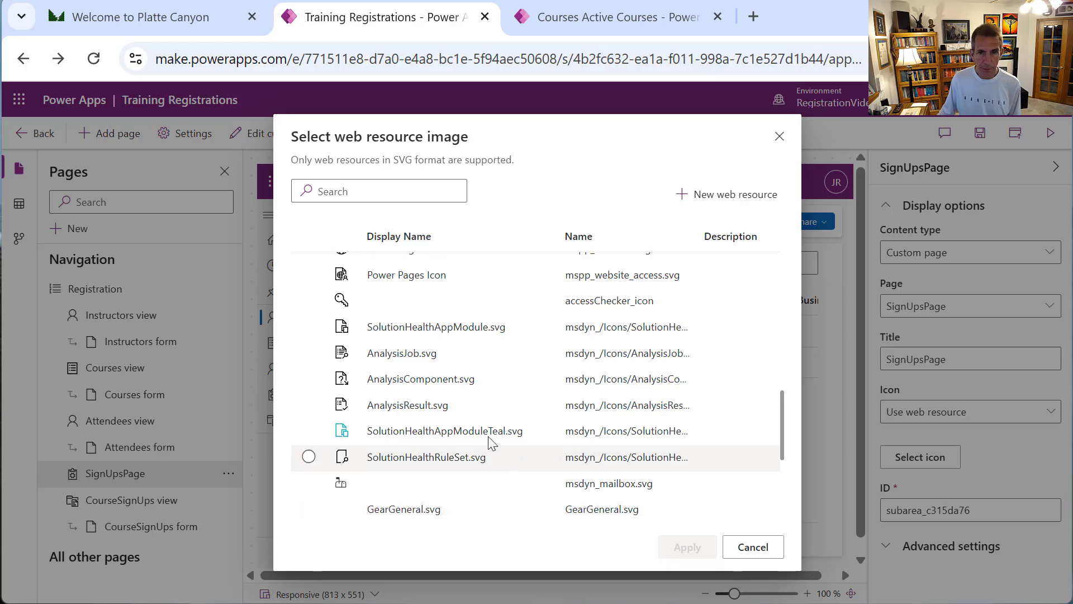
click(387, 352)
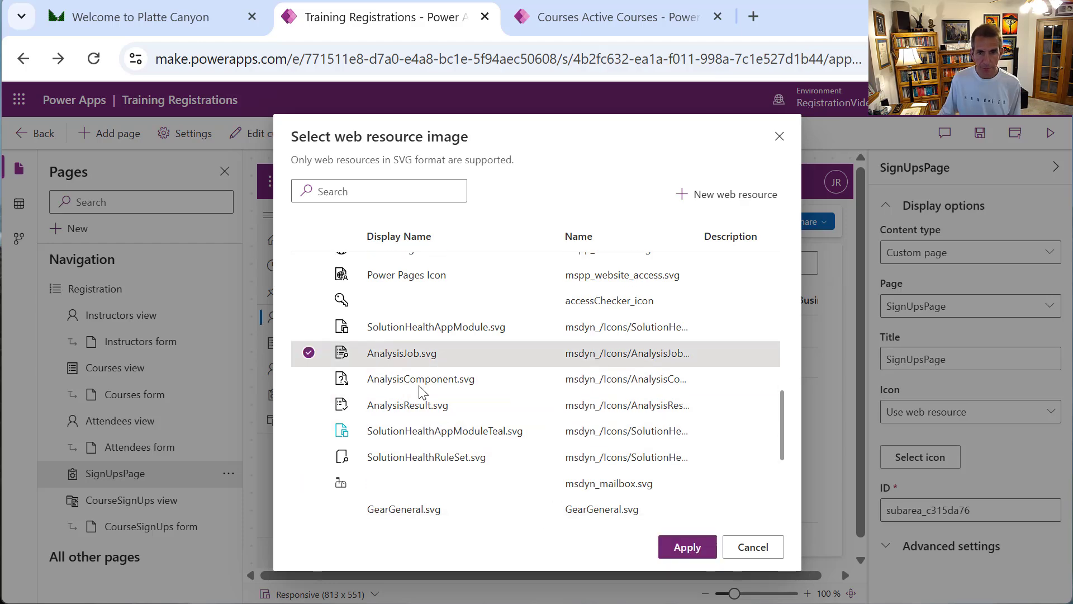
click(705, 552)
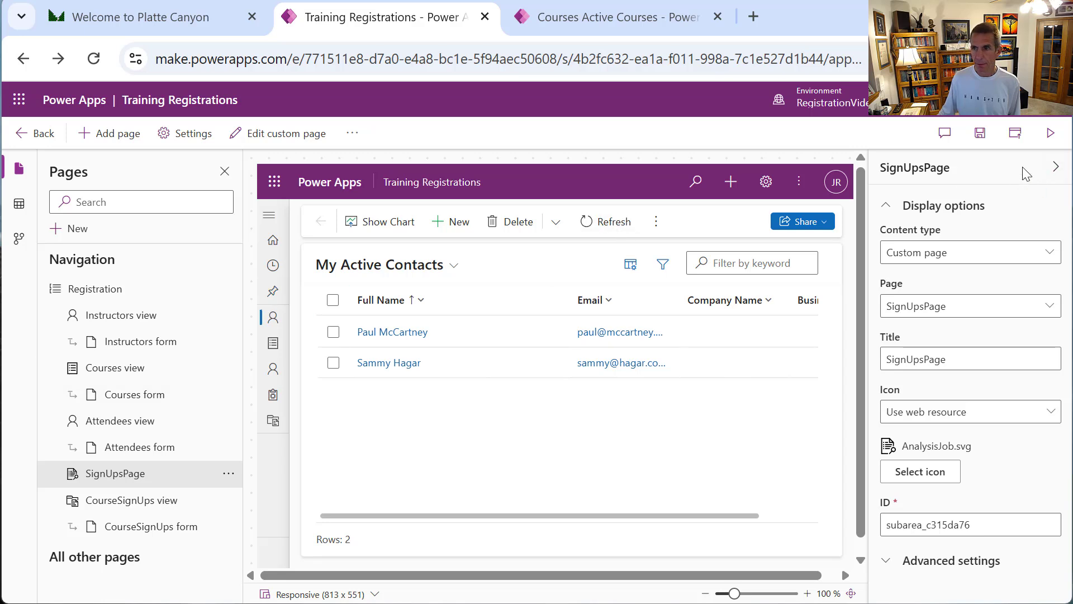
Save and publish the Training Registrations app, and return to the TrainingRegistration solution
click(982, 133)
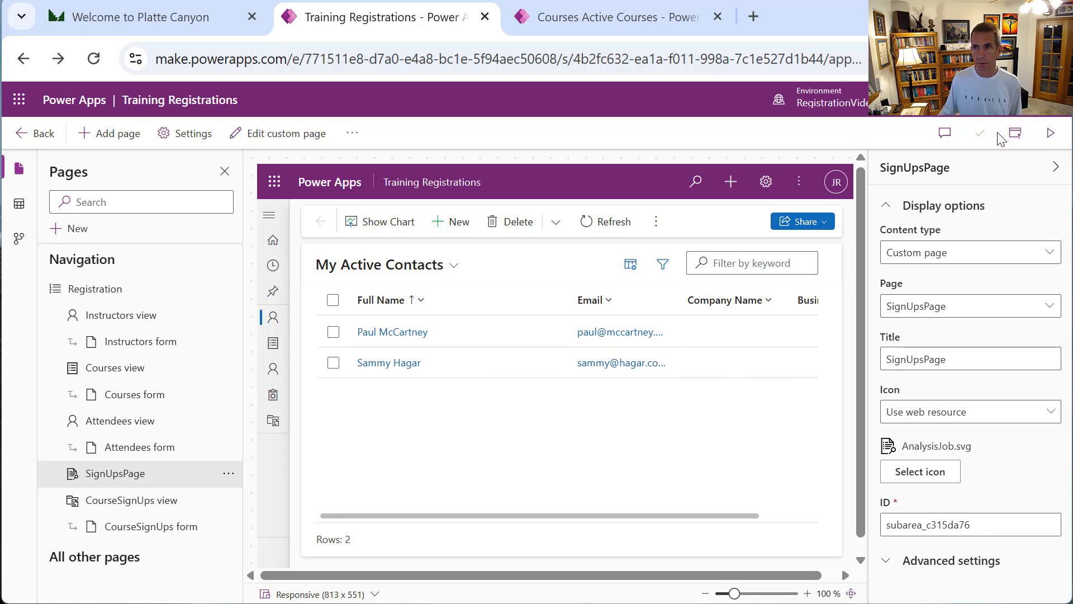
click(1014, 137)
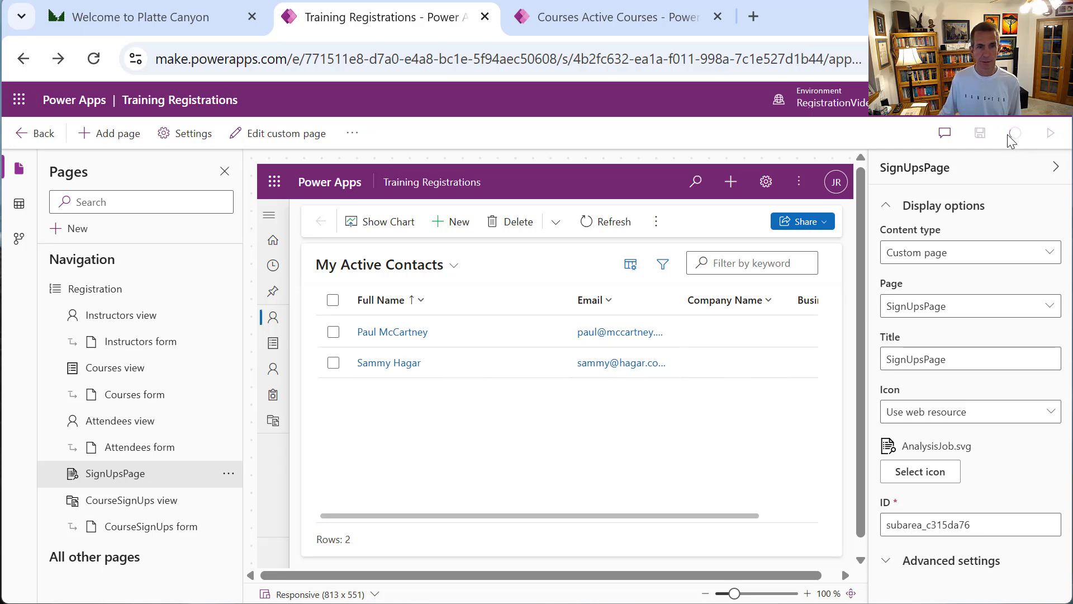
click(29, 137)
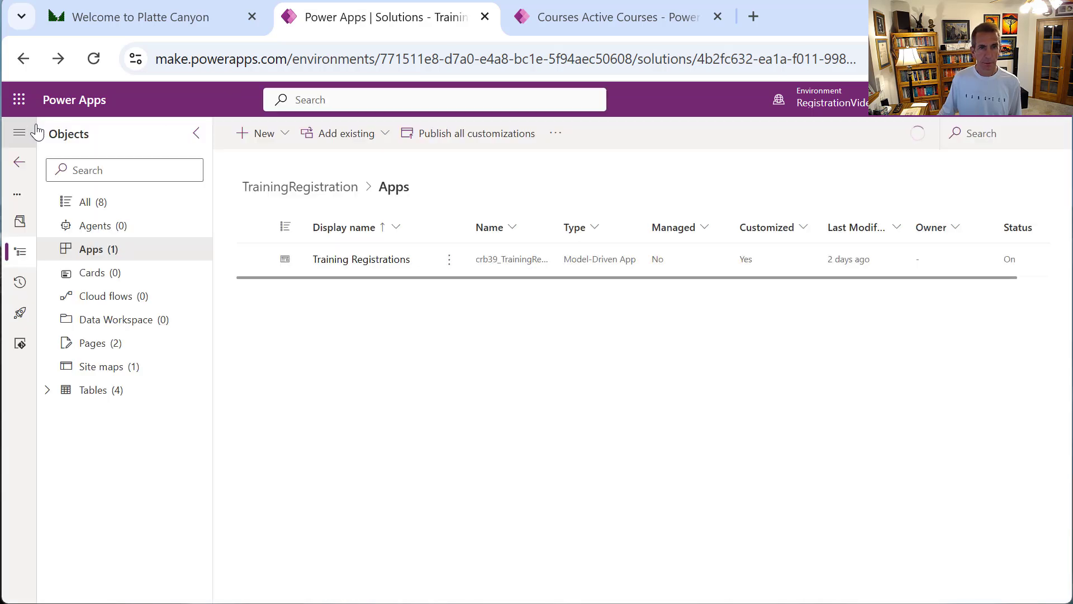
Play the Training Registrations app to check its navigation for SignUpsPage, and close the running app
click(450, 263)
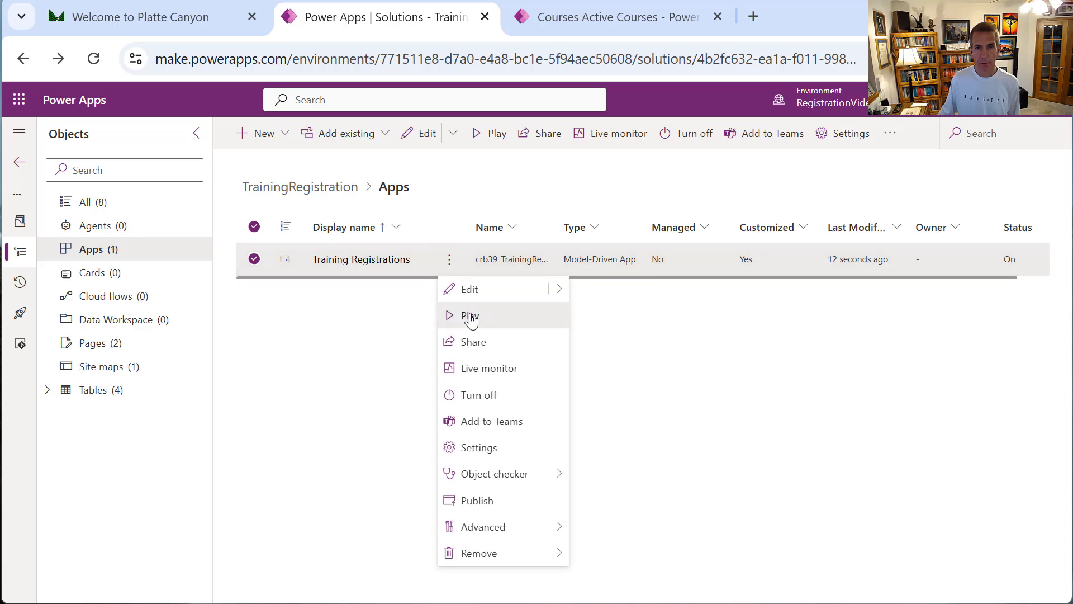
click(470, 316)
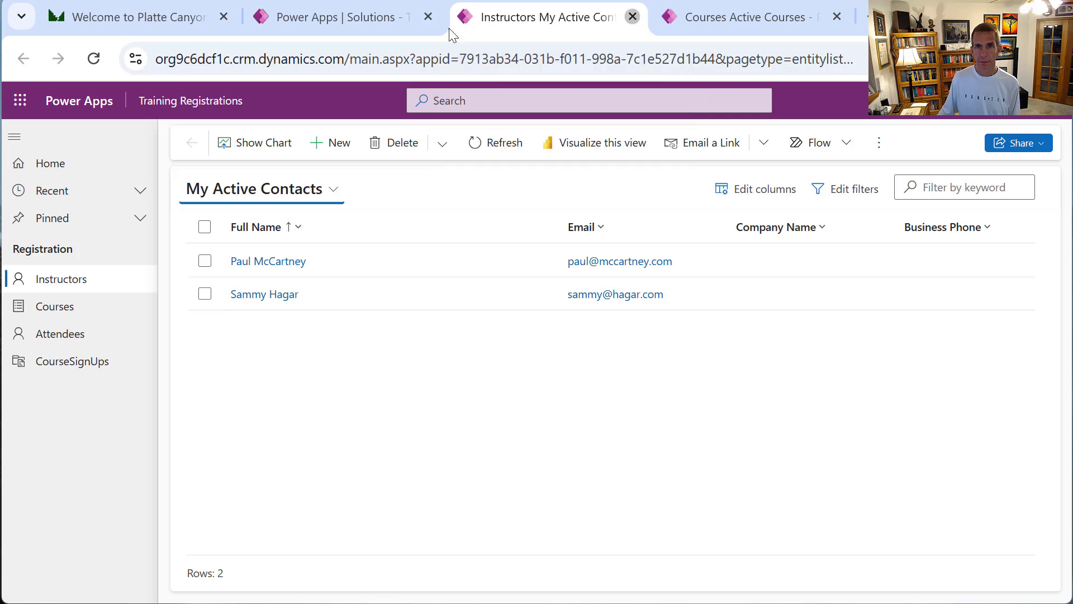
click(633, 16)
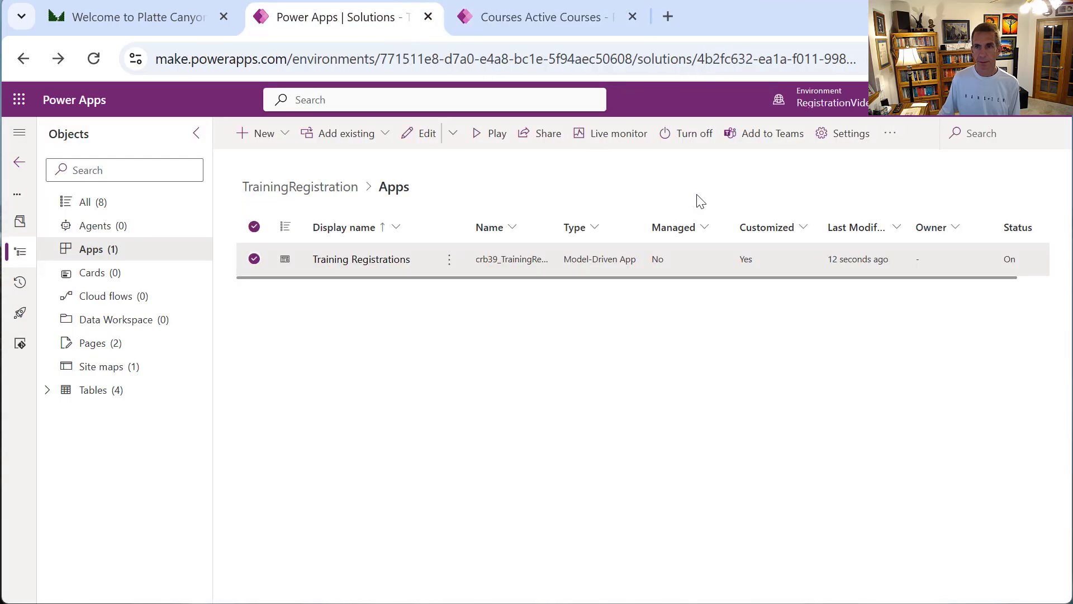
Publish all customizations of the TrainingRegistration solution and play the Training Registrations app again
click(113, 208)
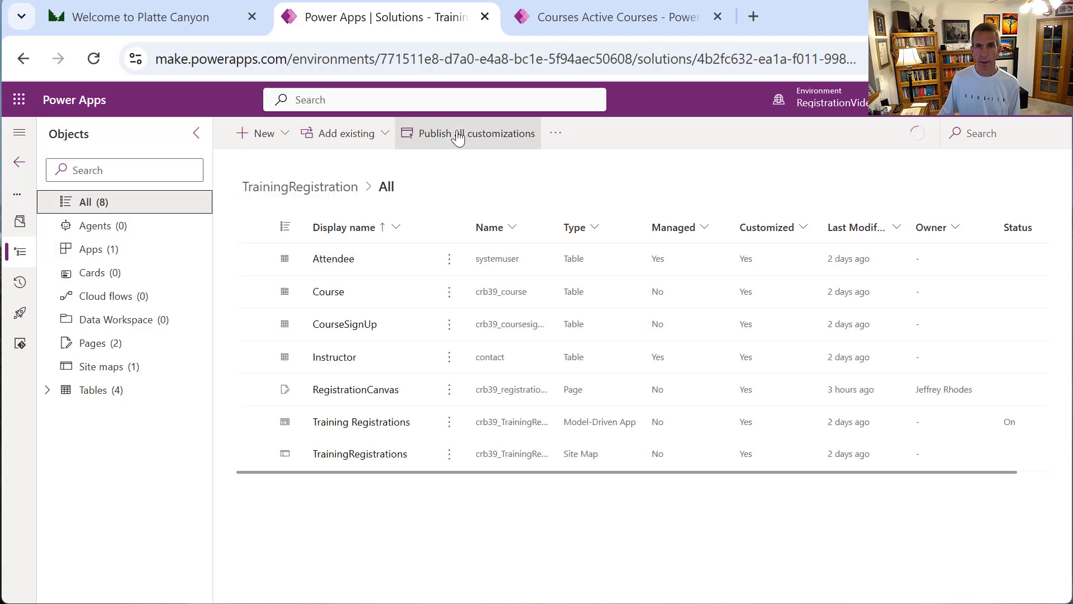
click(458, 136)
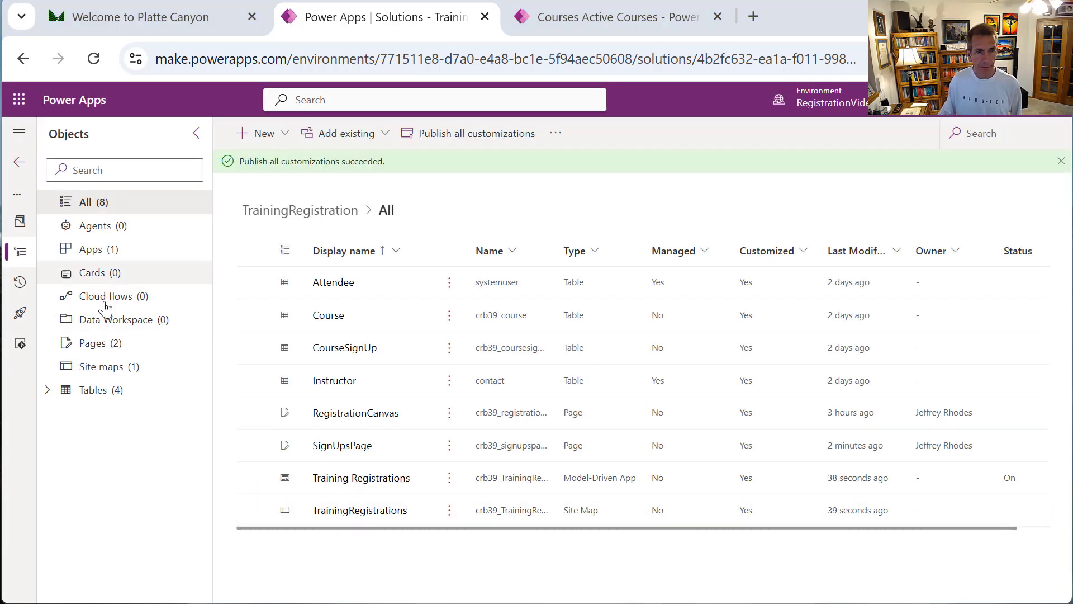
click(97, 255)
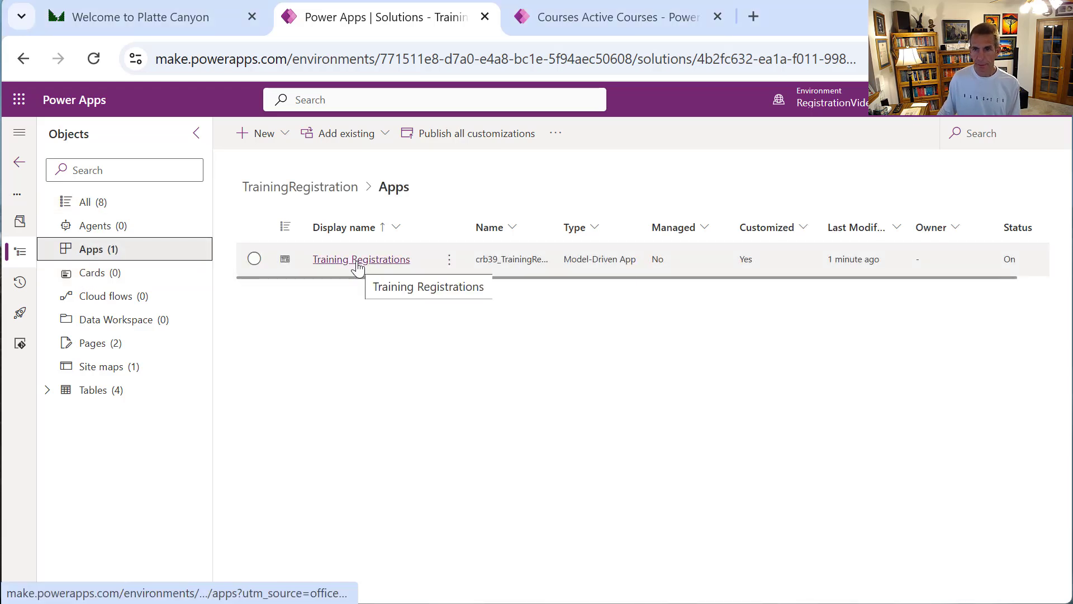
click(457, 263)
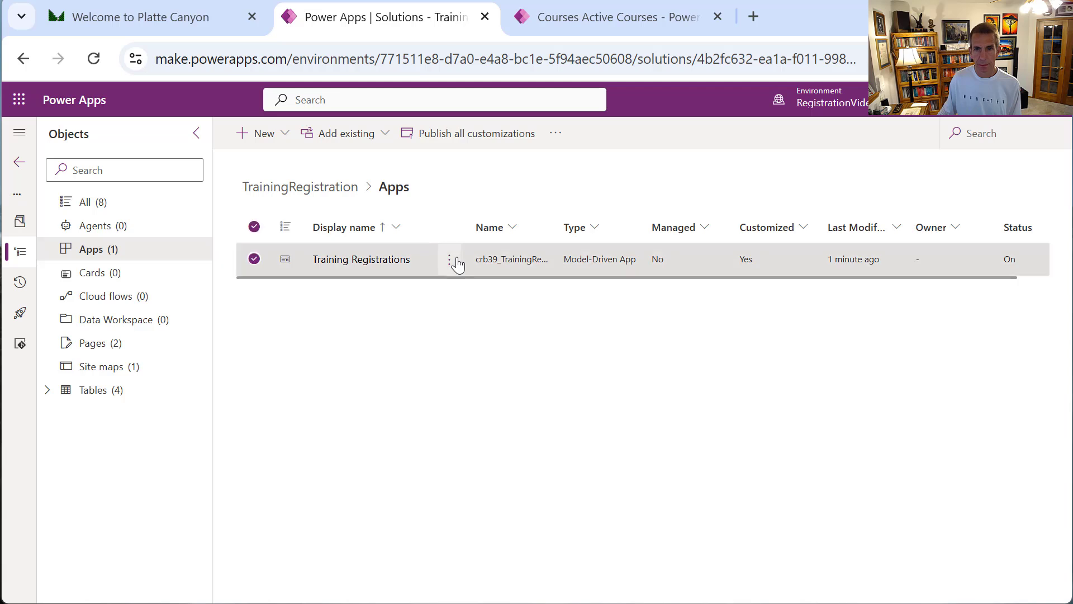
click(457, 263)
click(490, 317)
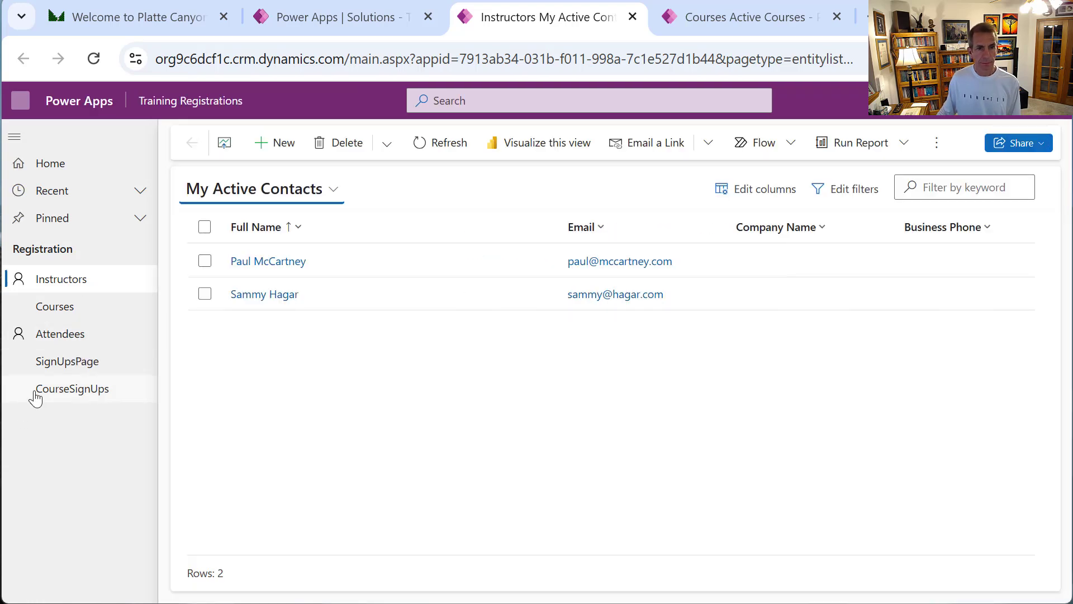
Open SignUpsPage in the running app and check the details and counts of the two Guitar 101 sign-ups
click(78, 365)
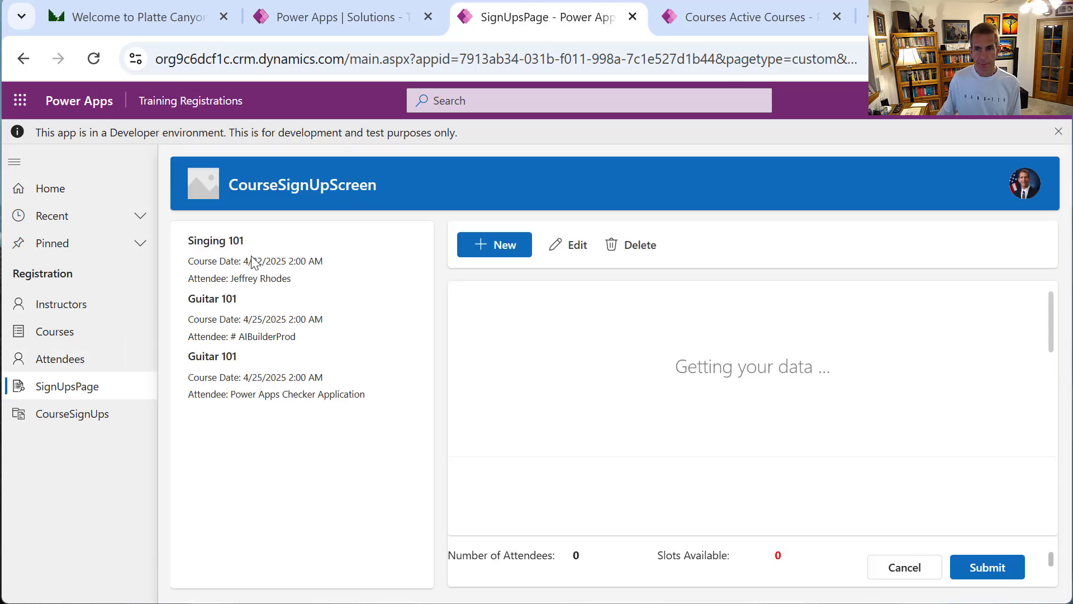
click(211, 333)
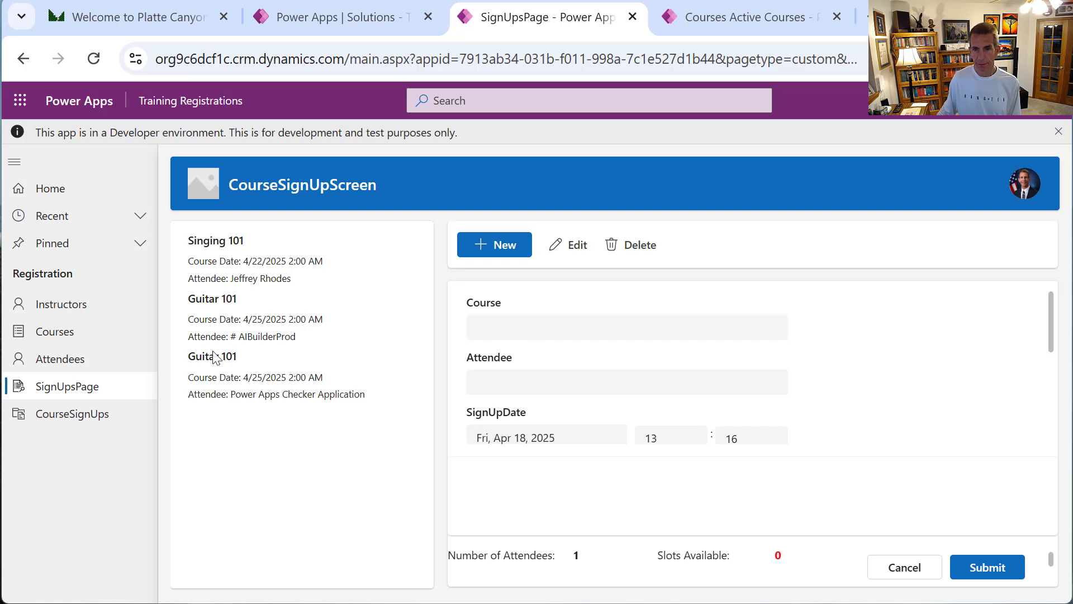
click(211, 391)
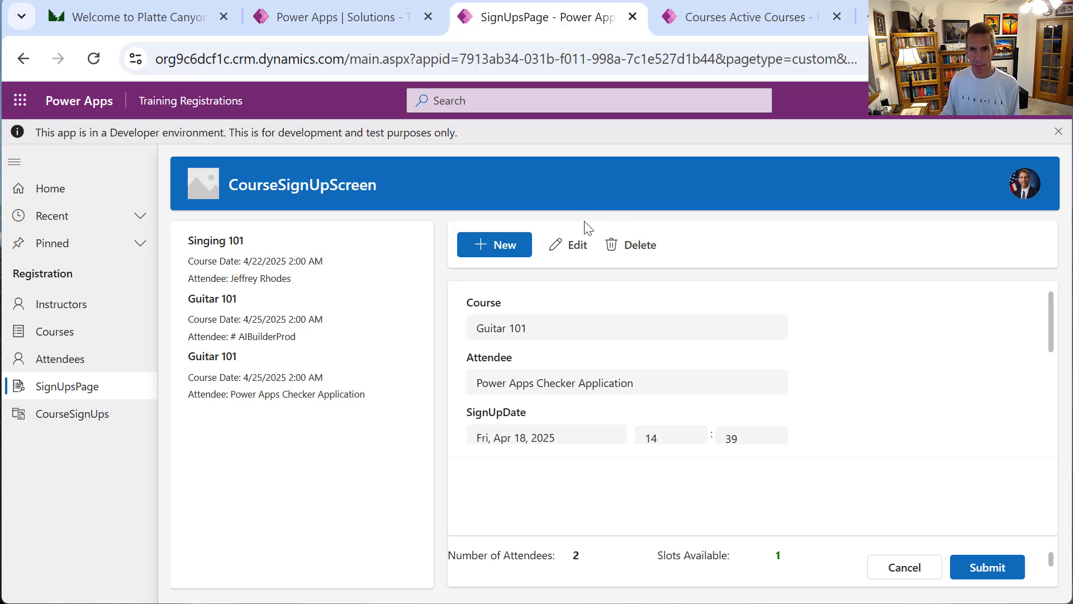
Edit the Singing 101 sign-up's notes to read "Some Notes Here Video Edit 2", submit the change and dismiss the notification
click(269, 258)
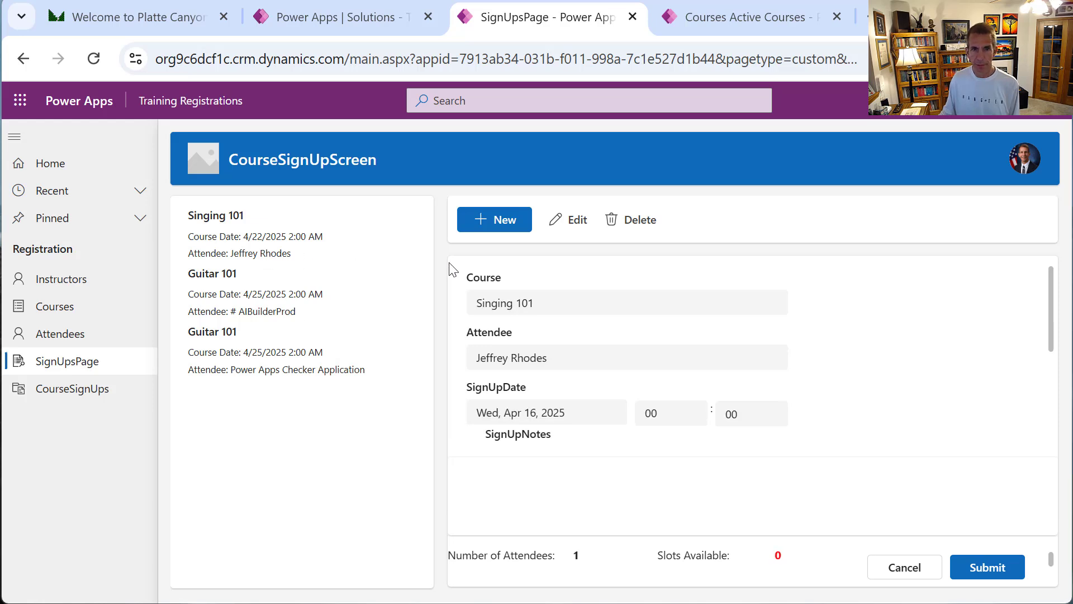
click(570, 223)
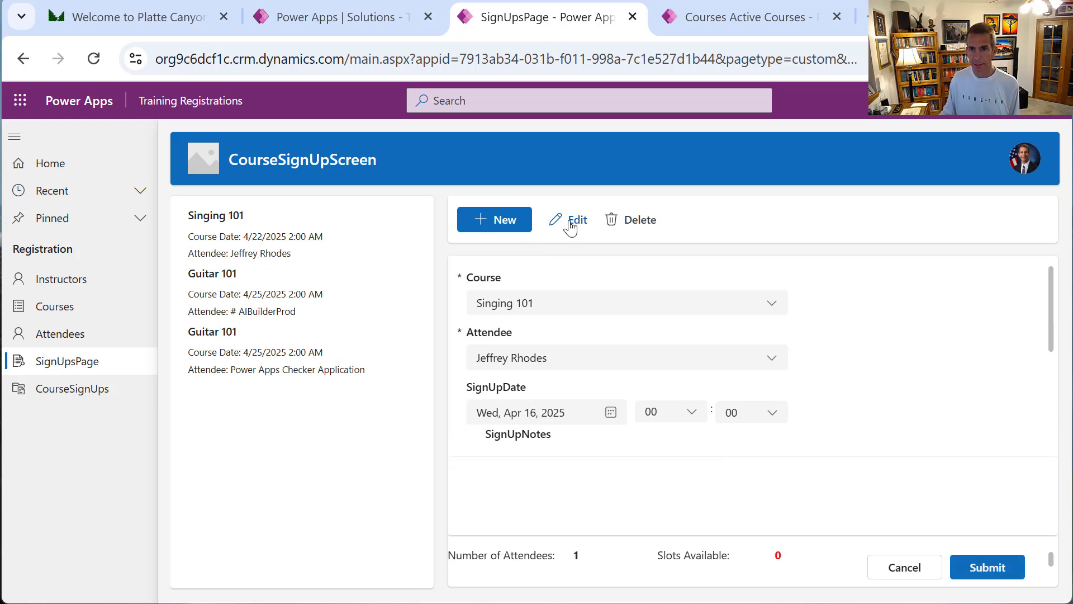
drag(1049, 317, 1048, 427)
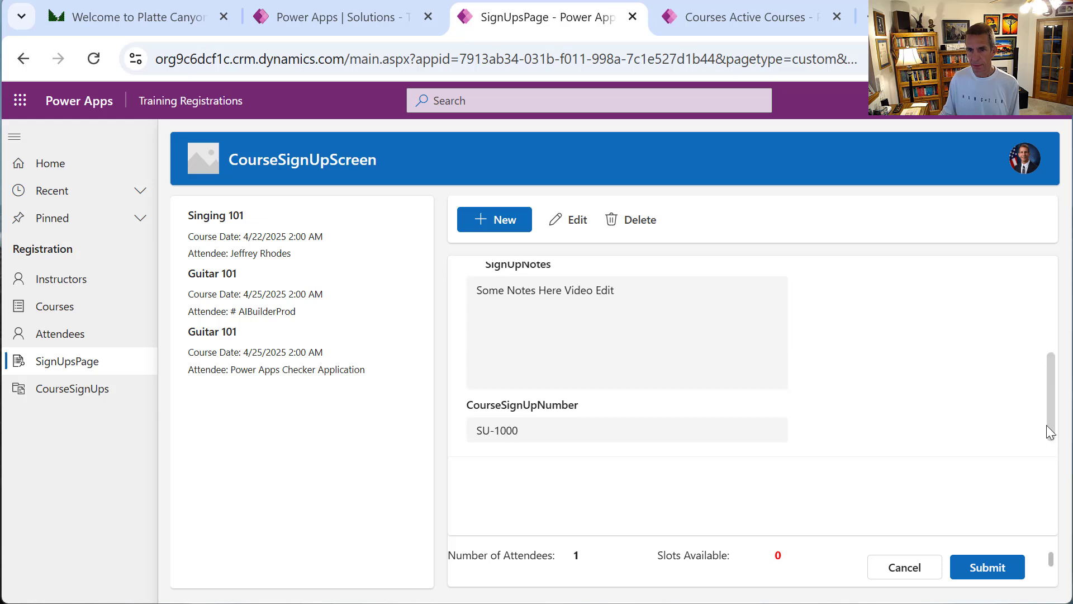
click(674, 285)
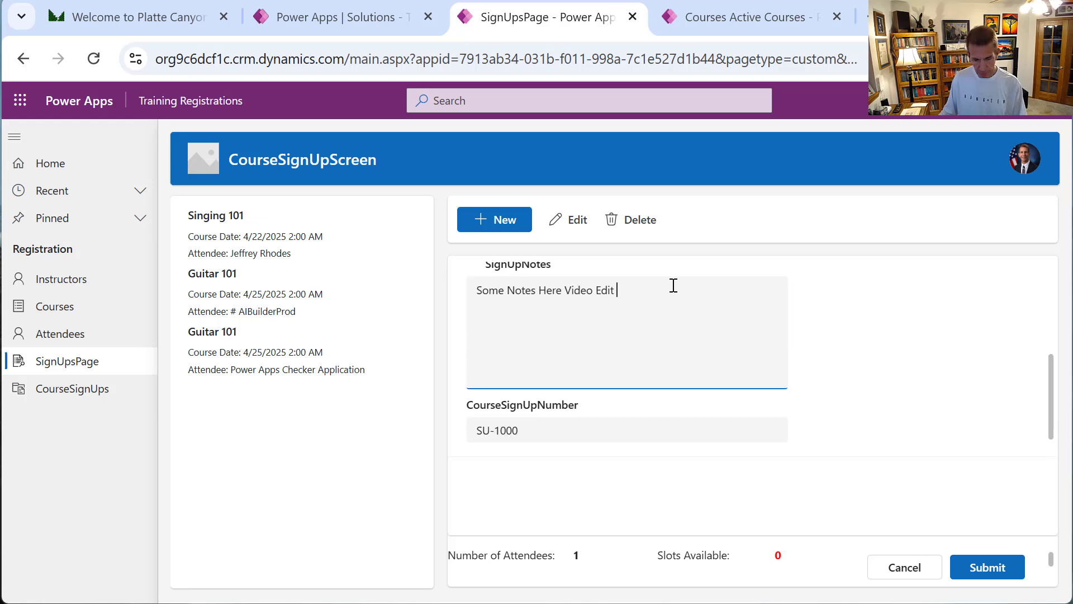
text(2)
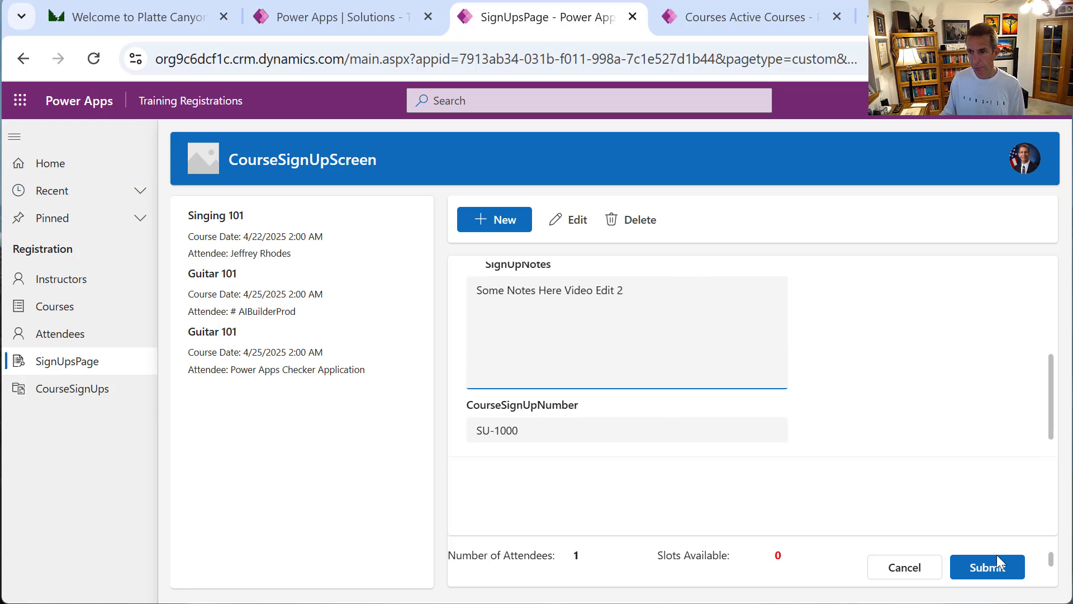
click(993, 570)
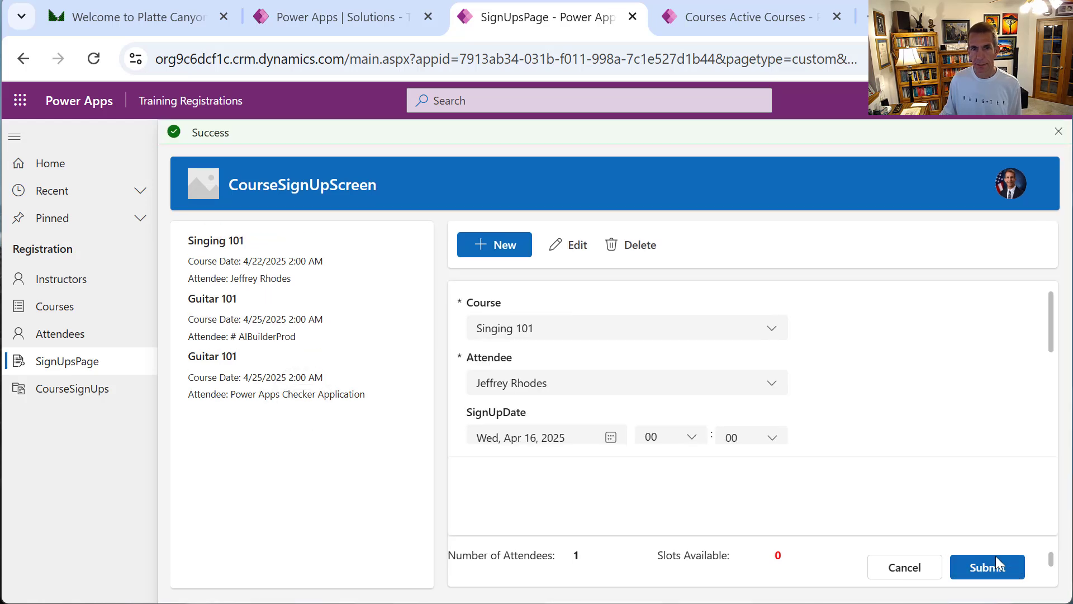
click(1059, 134)
Check the Attendees list in the running app, and open the Microsoft 365 admin center from the Power Apps solution page
click(77, 344)
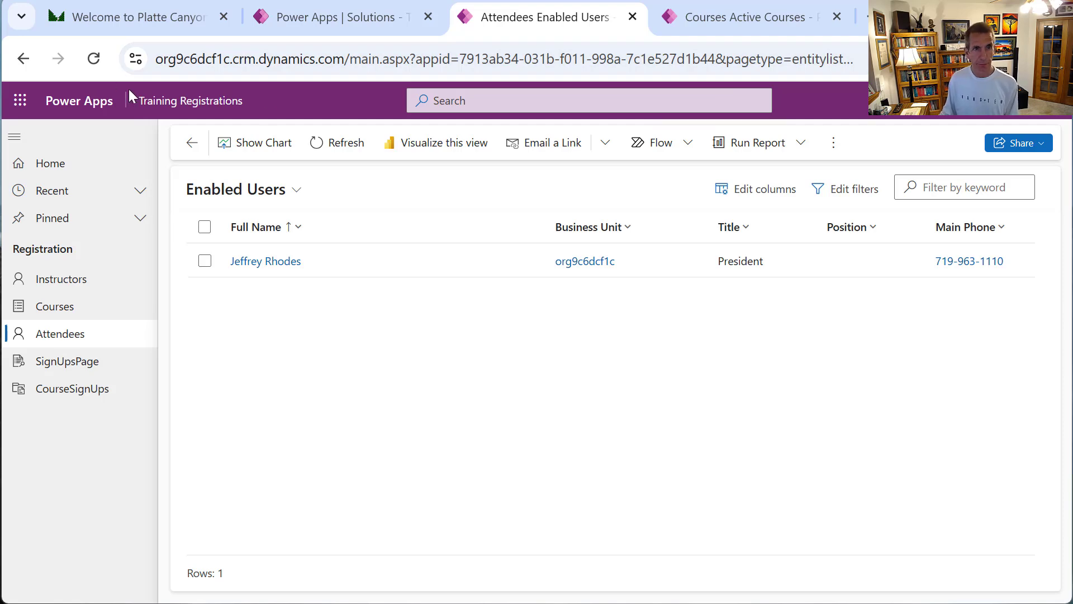
click(365, 21)
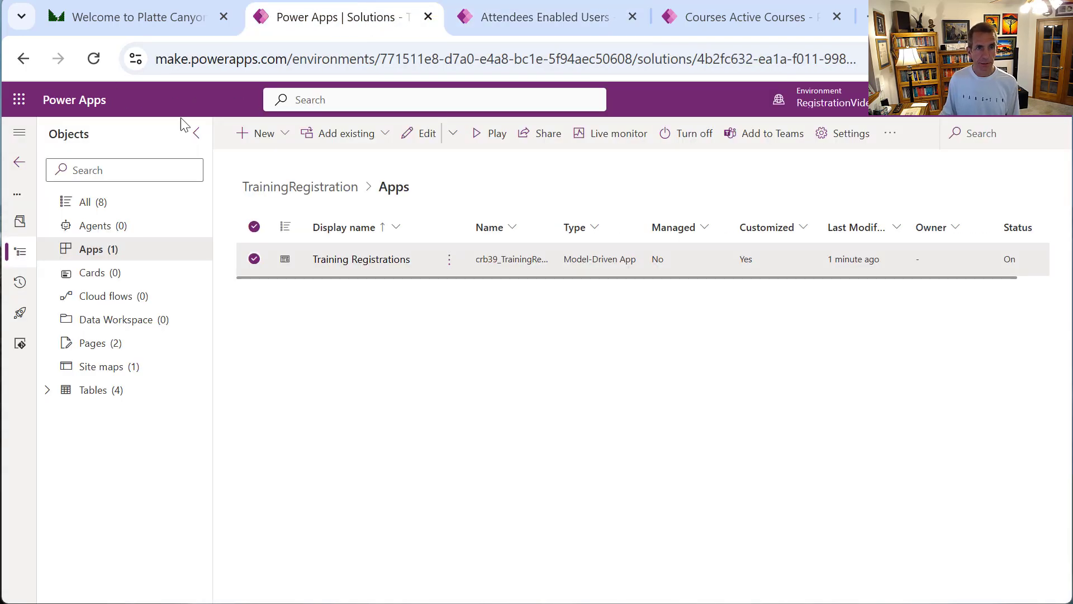
click(19, 108)
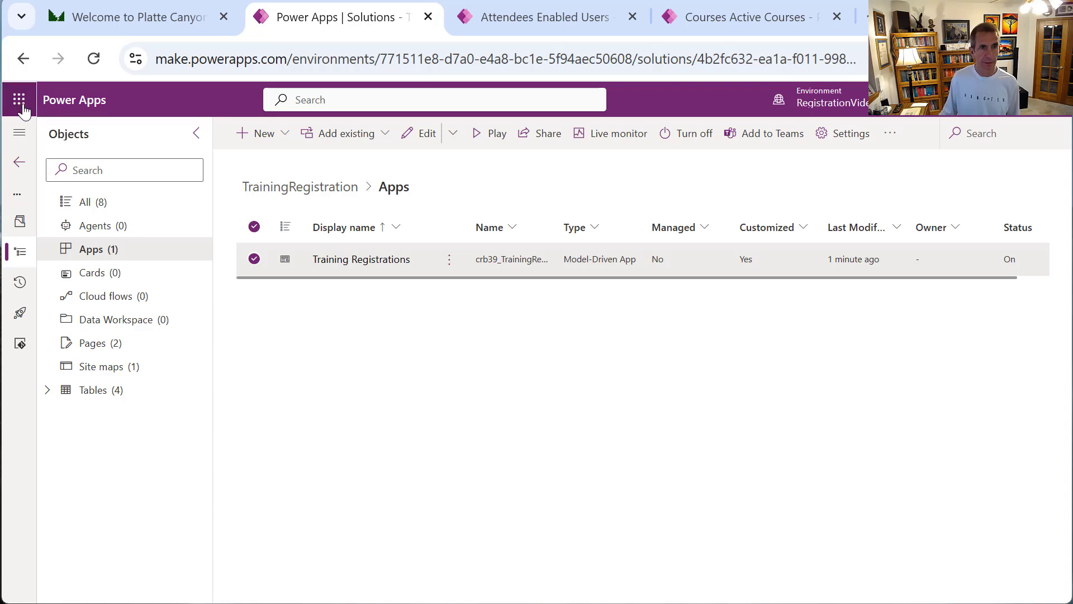
click(19, 103)
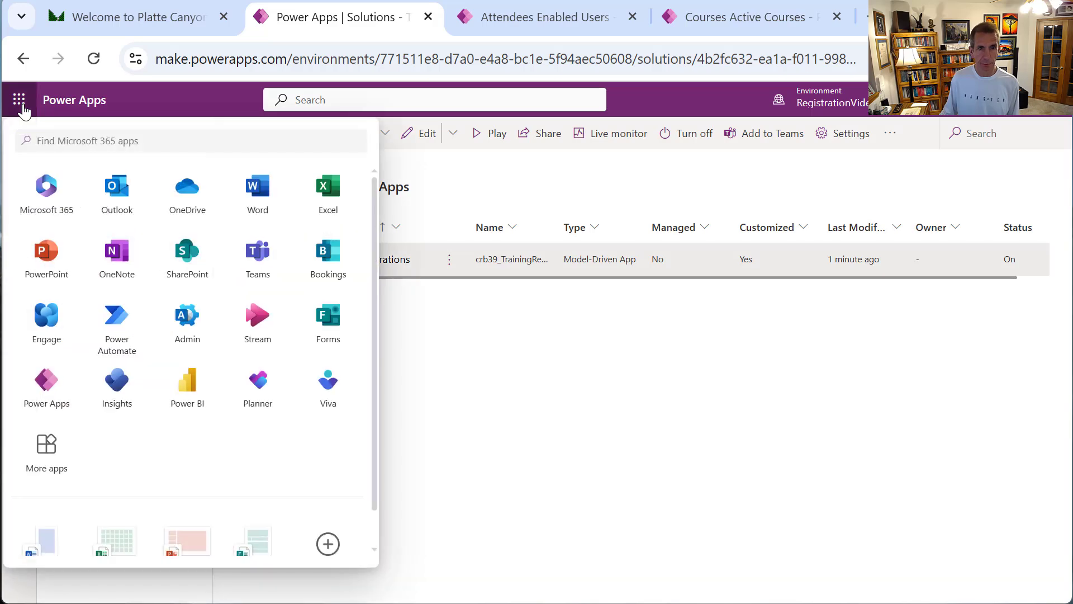
click(191, 340)
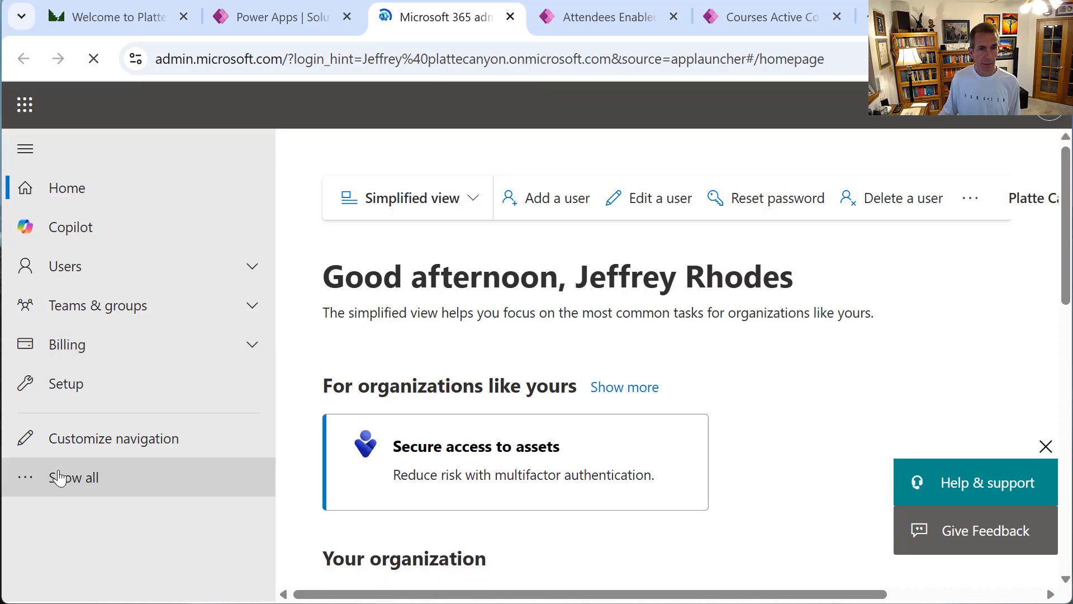
Expand the full admin center navigation and open the Power Platform admin center
scroll(137, 464, down, 5)
scroll(116, 446, up, 4)
scroll(117, 462, down, 2)
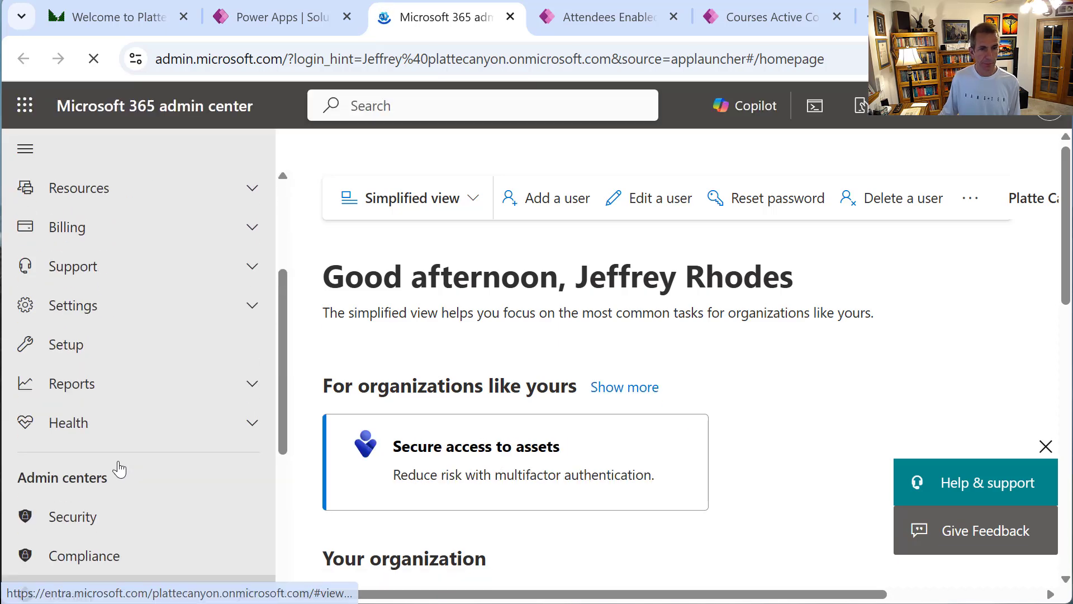
scroll(115, 459, down, 5)
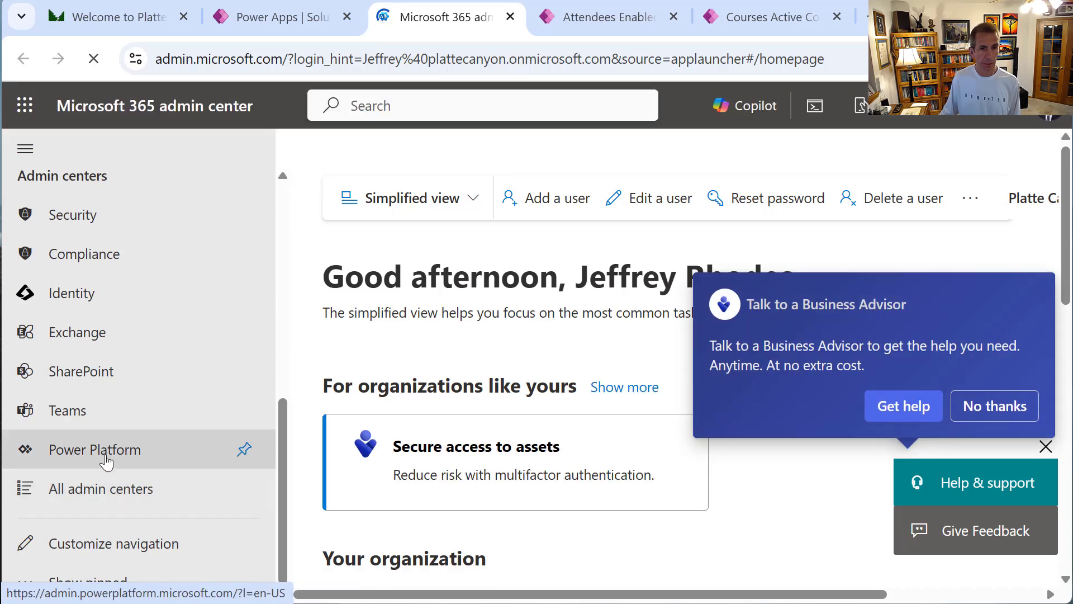
click(105, 456)
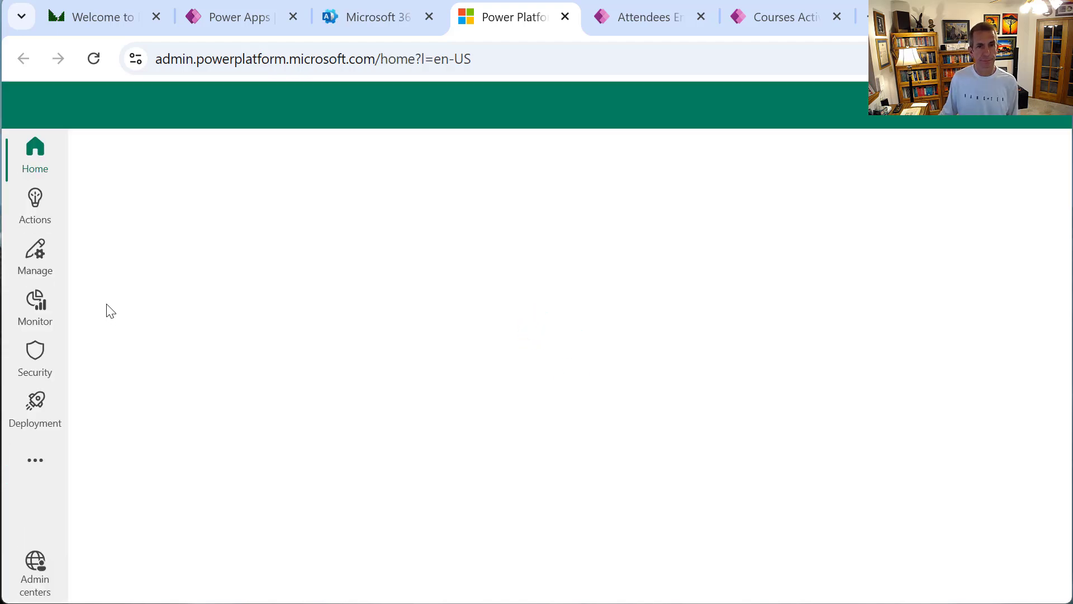
Open the RegistrationVideo environment's management page, check its users list and return to the environment details
click(42, 271)
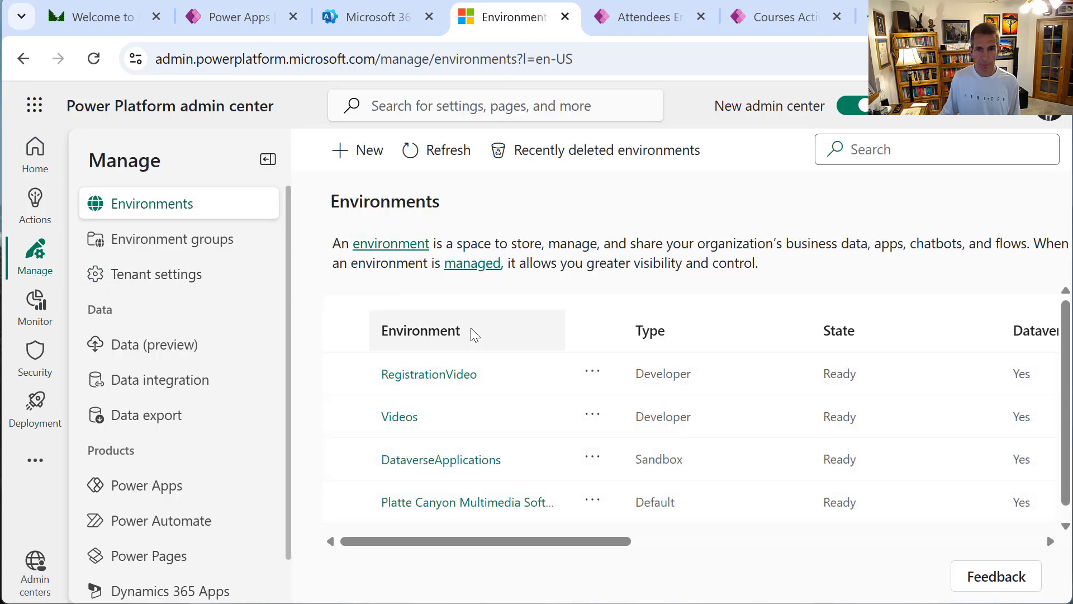
click(460, 373)
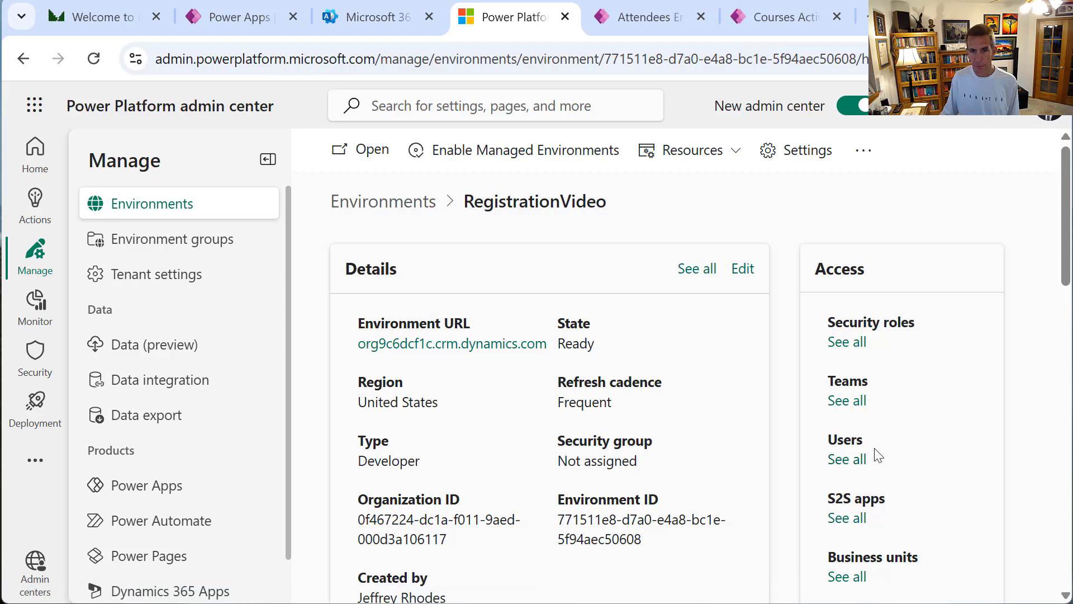
click(845, 459)
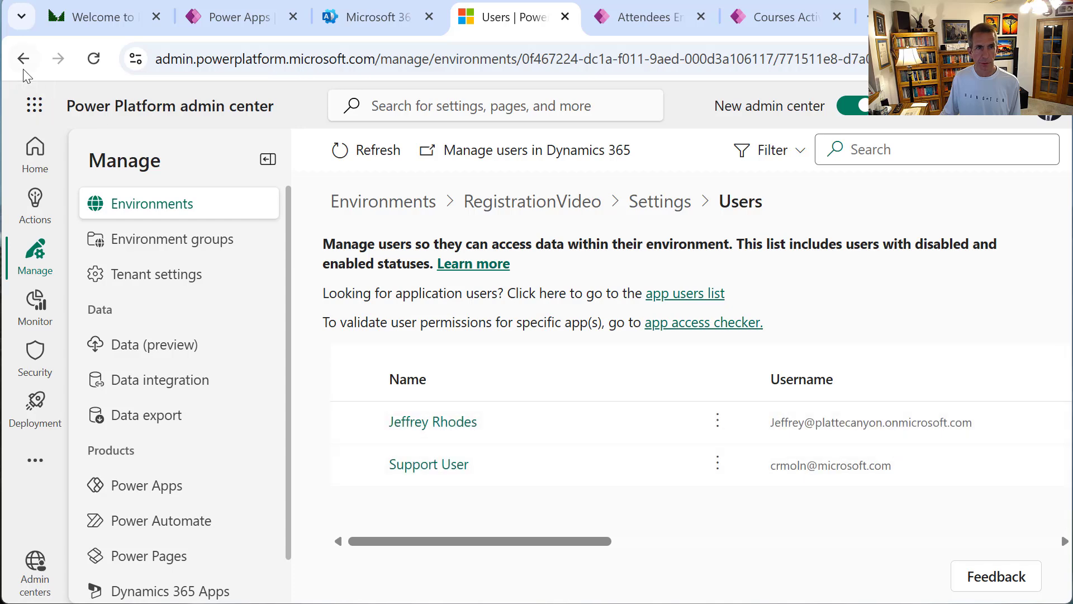
key(alt+Left)
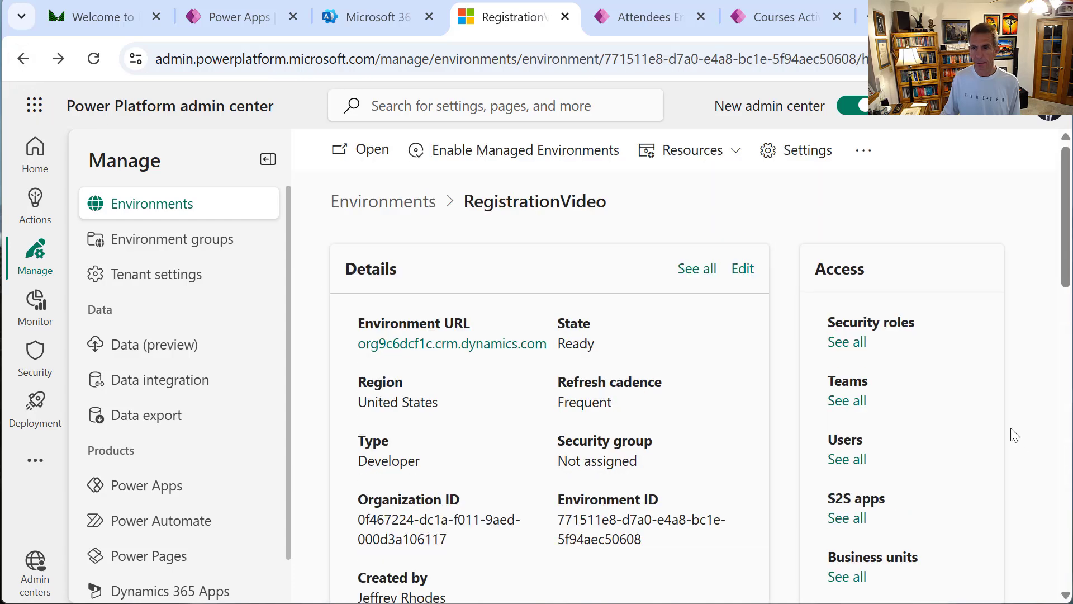
Open the environment's security roles, turn off the parent-only display, view the Basic User role's privileges and return to the roles list
click(850, 344)
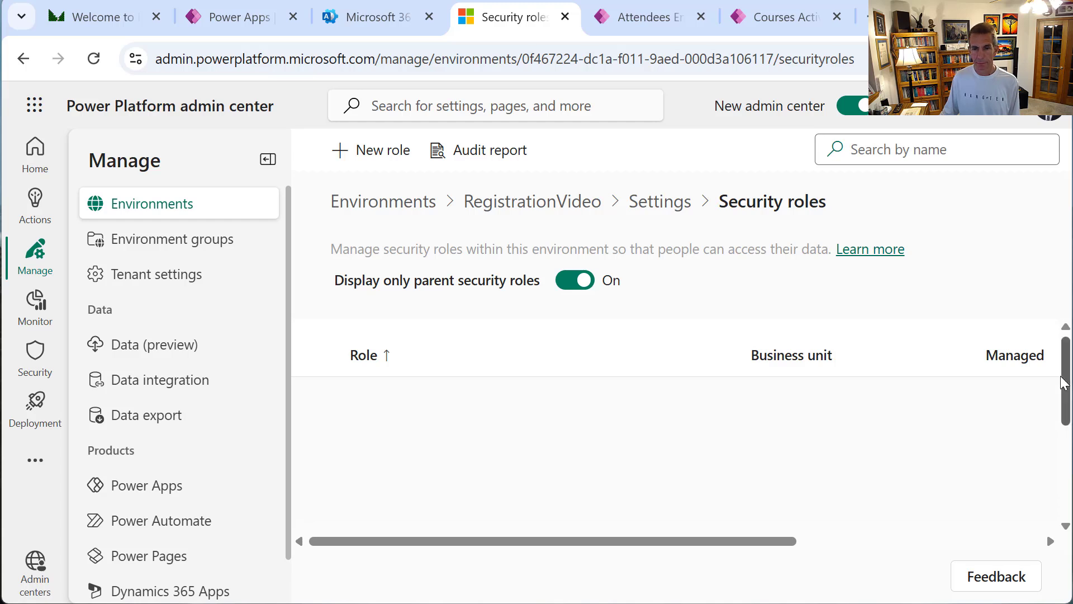
drag(1064, 383, 1064, 436)
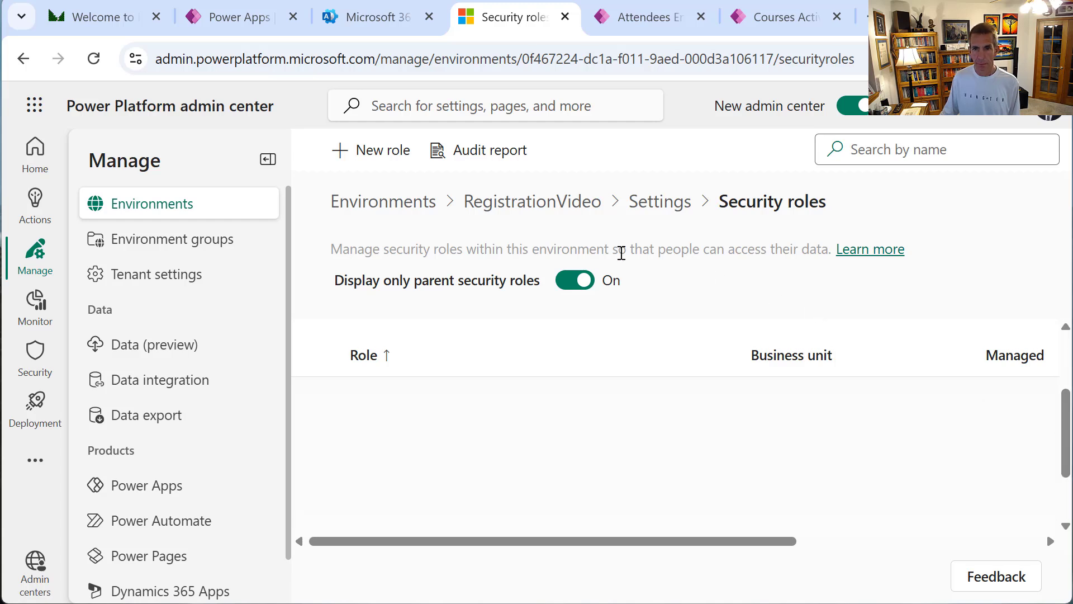
click(574, 280)
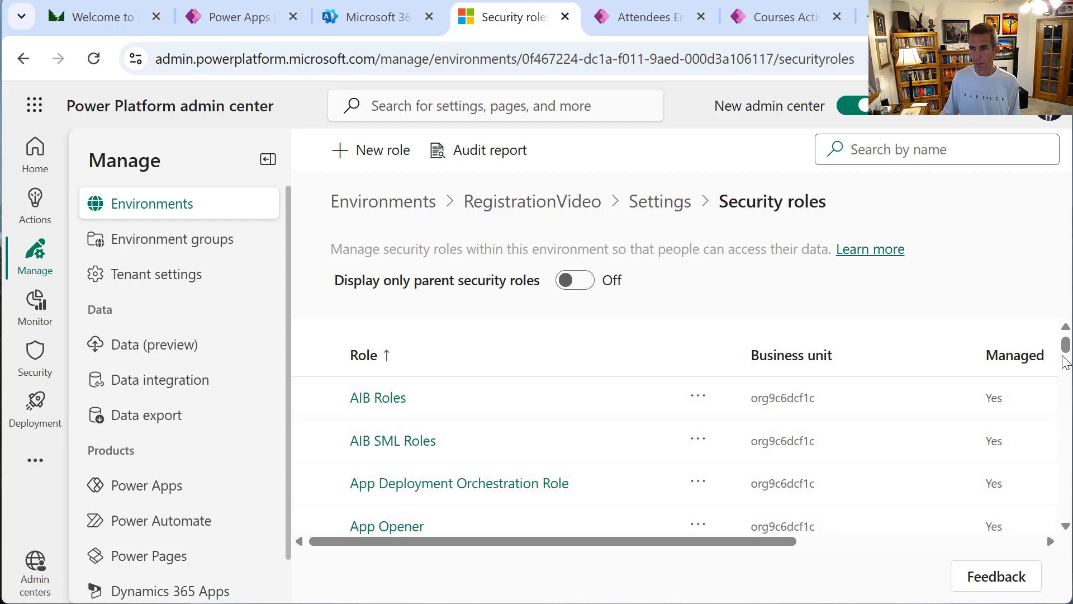
scroll(1061, 422, down, 3)
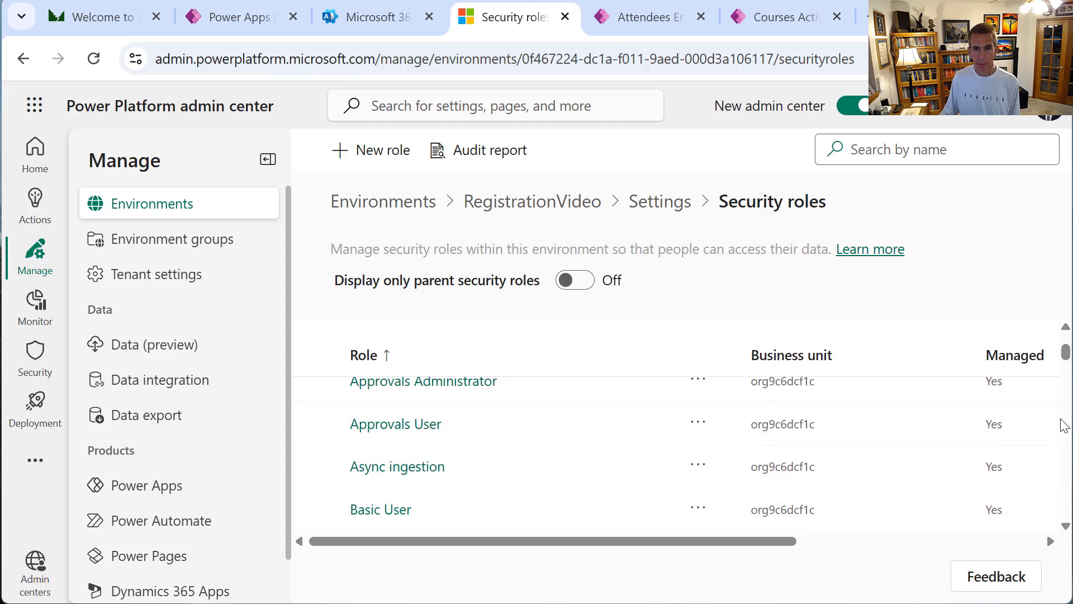
click(699, 509)
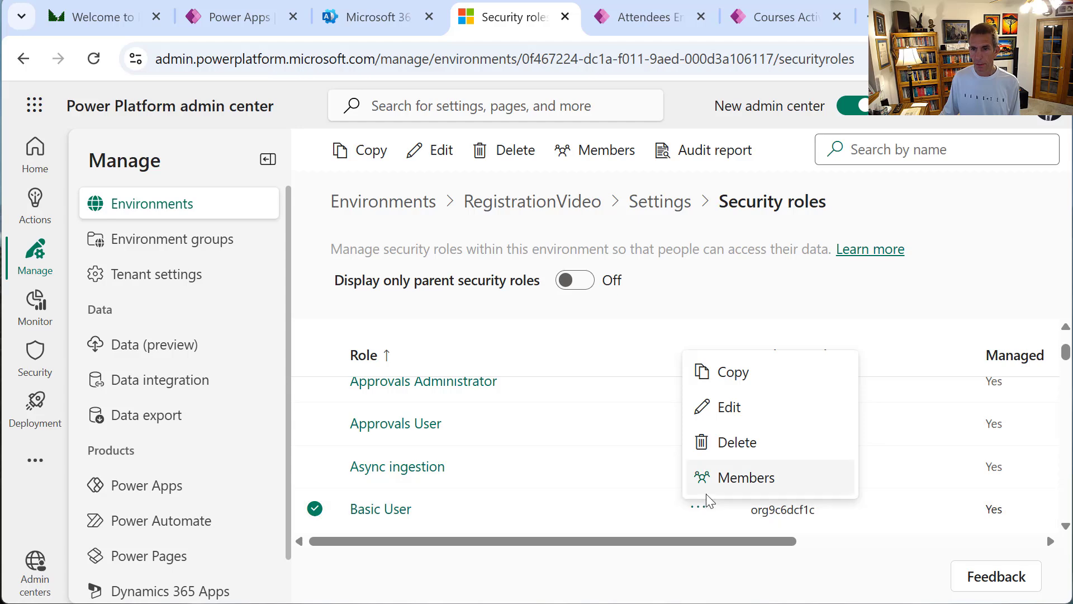
click(728, 417)
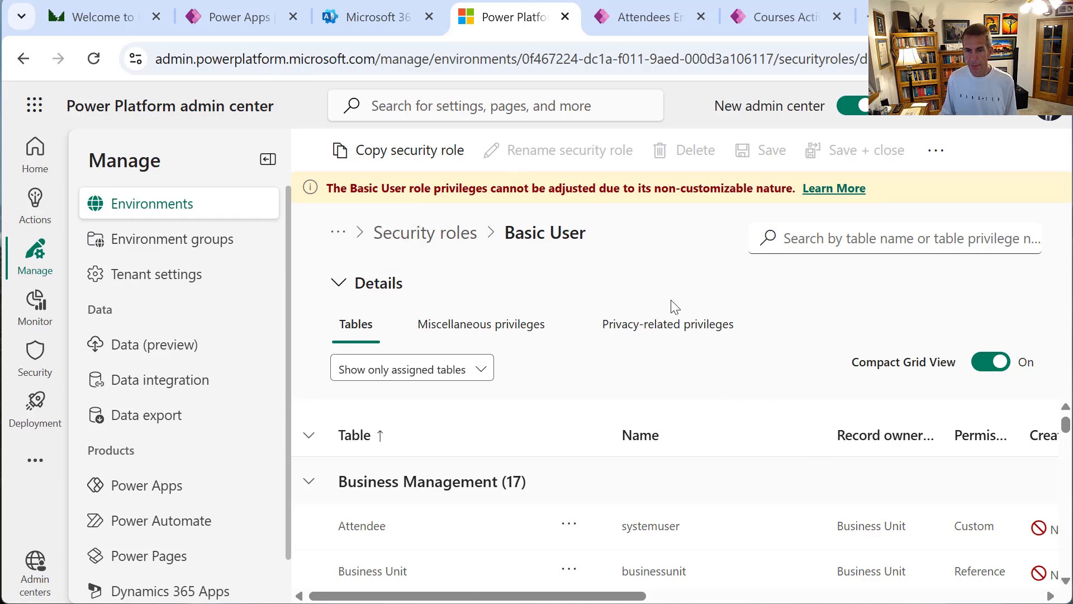
click(429, 234)
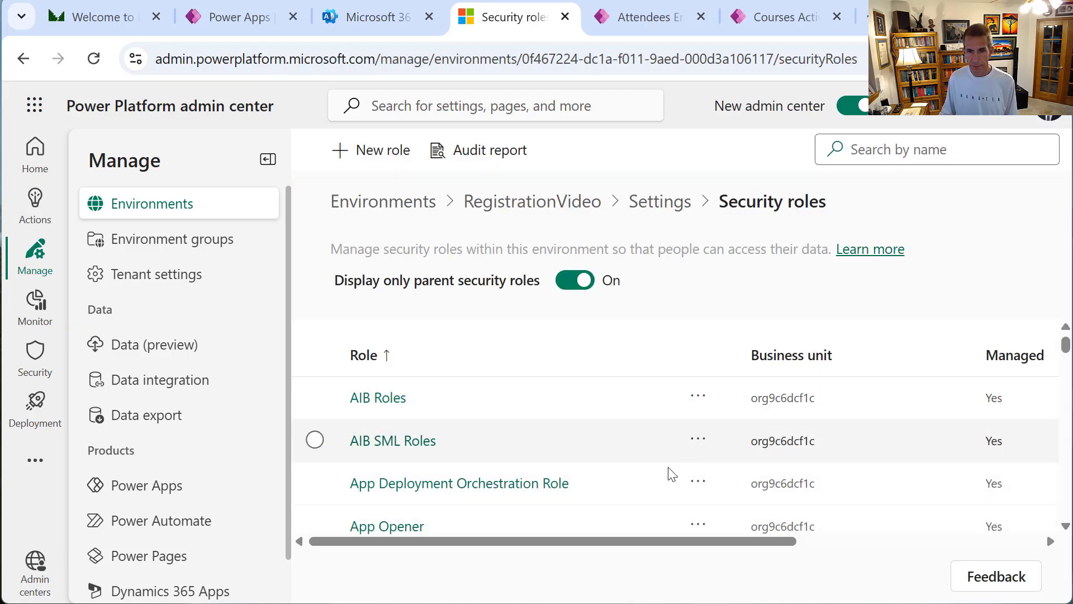
Copy the Basic User security role under the name "Training Basic Role"
scroll(670, 474, down, 5)
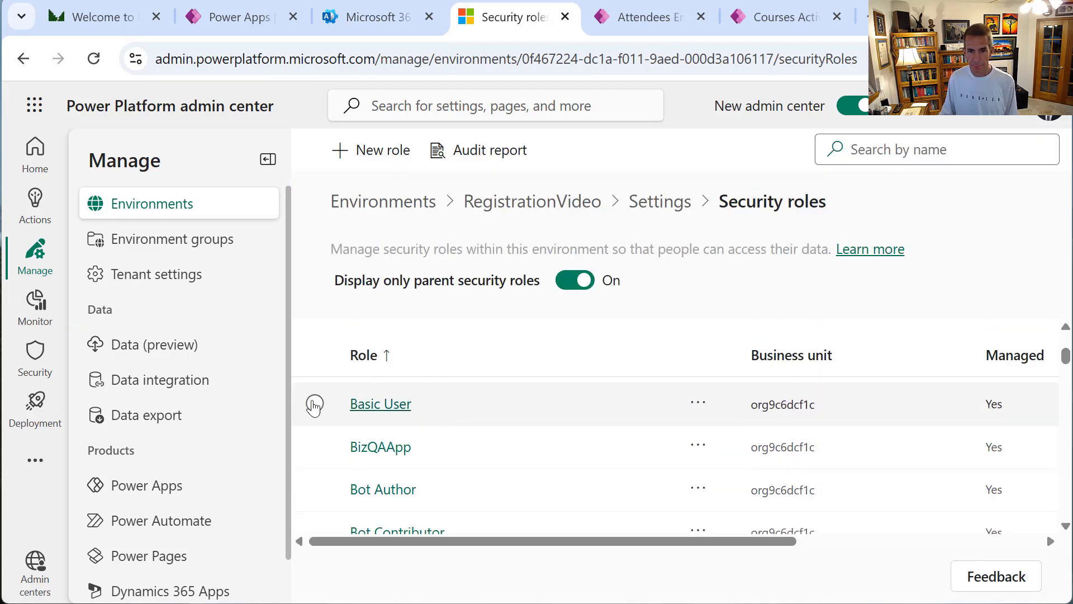
click(315, 404)
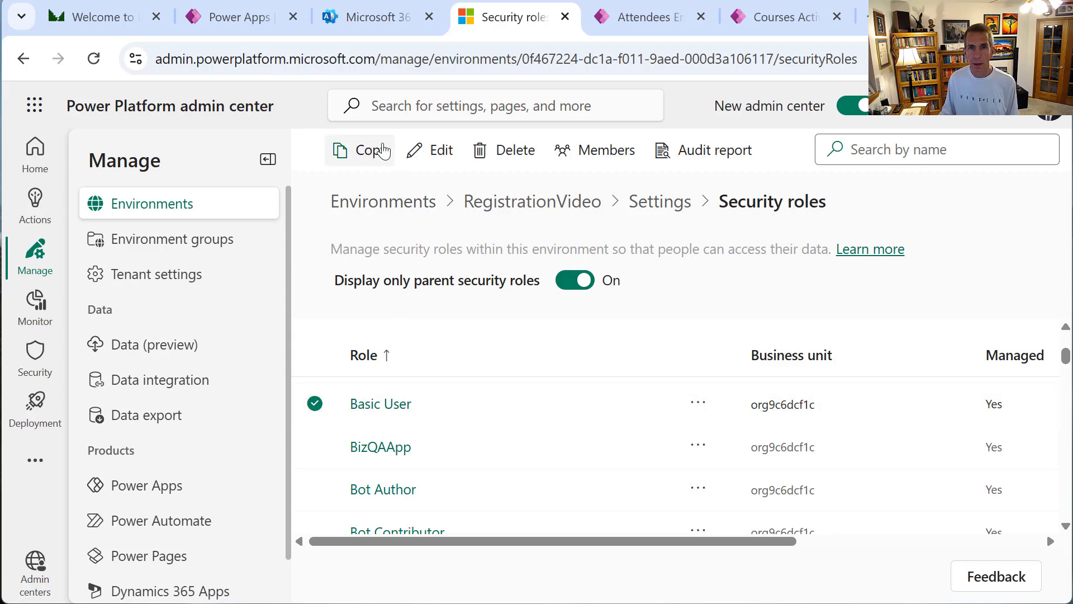
click(361, 150)
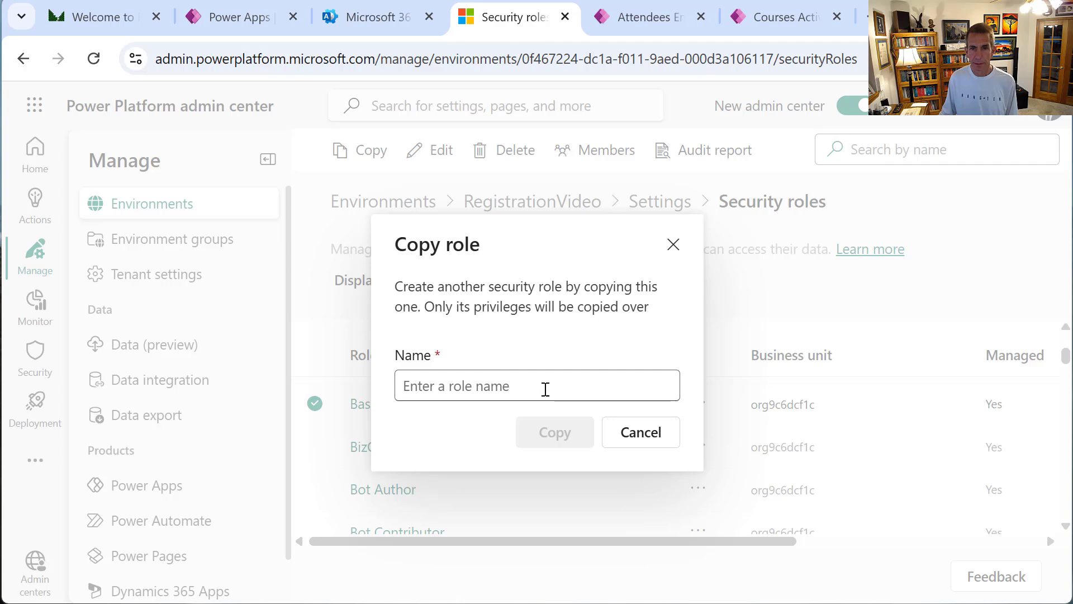
click(544, 388)
text(Training)
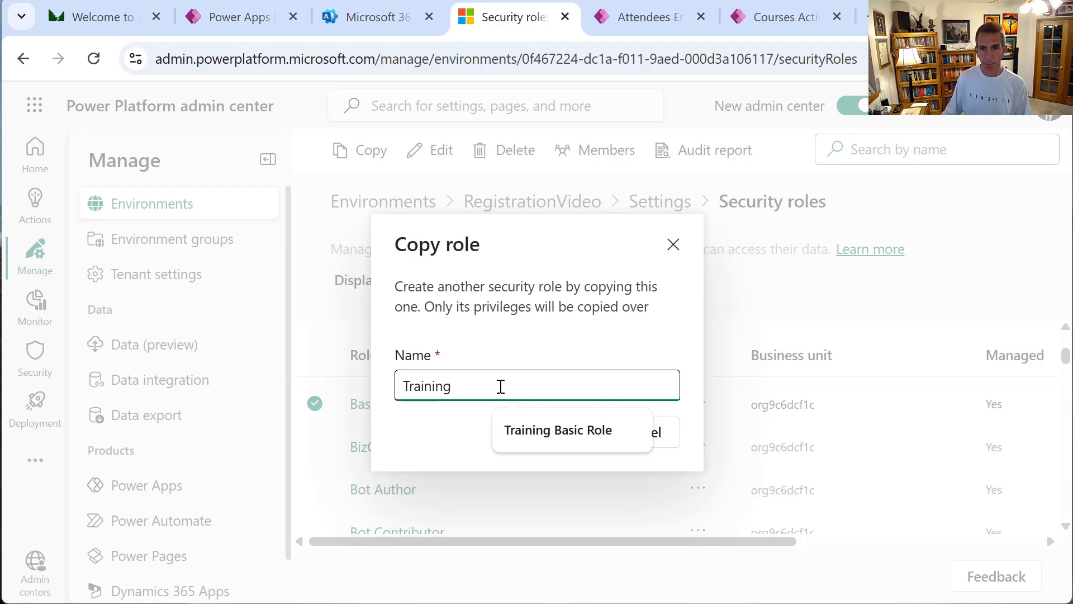
text(Bas)
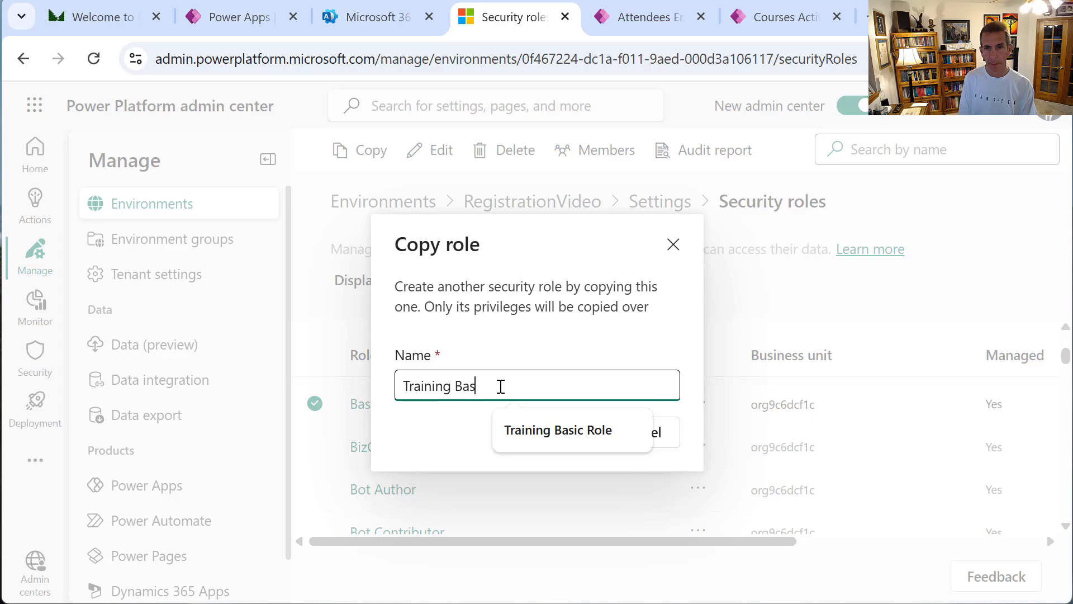
text(ic Role)
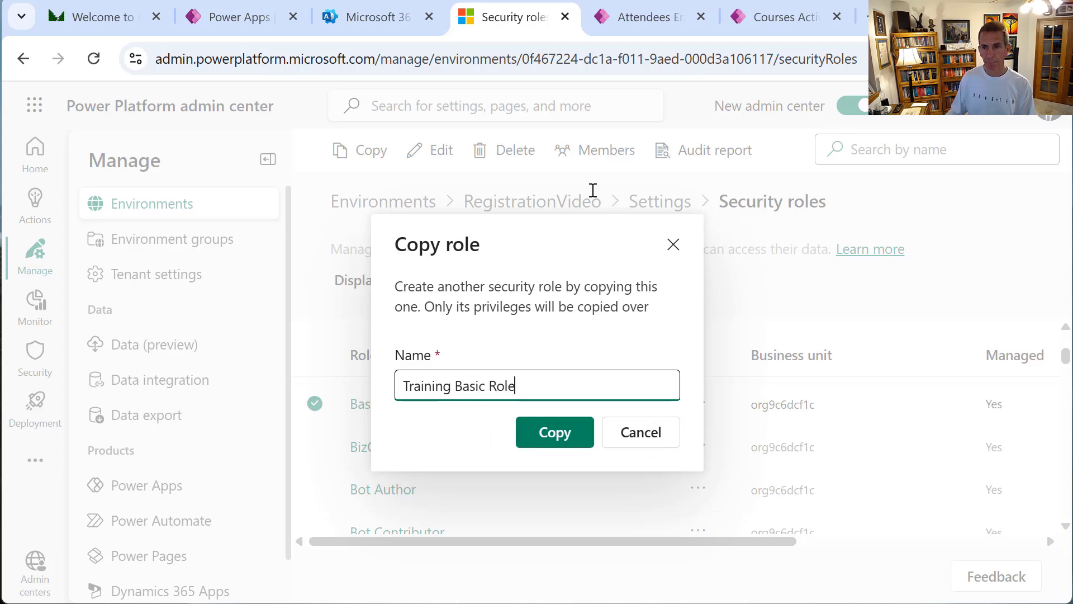
click(570, 434)
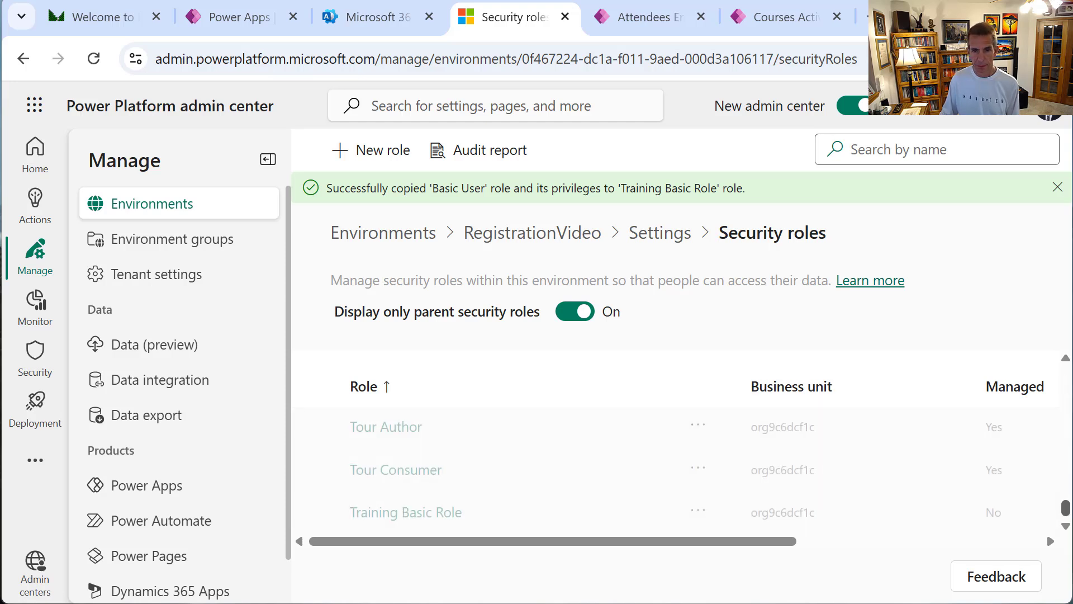
Find the new Training Basic Role in the security roles list and open it for editing
drag(1065, 508, 1066, 500)
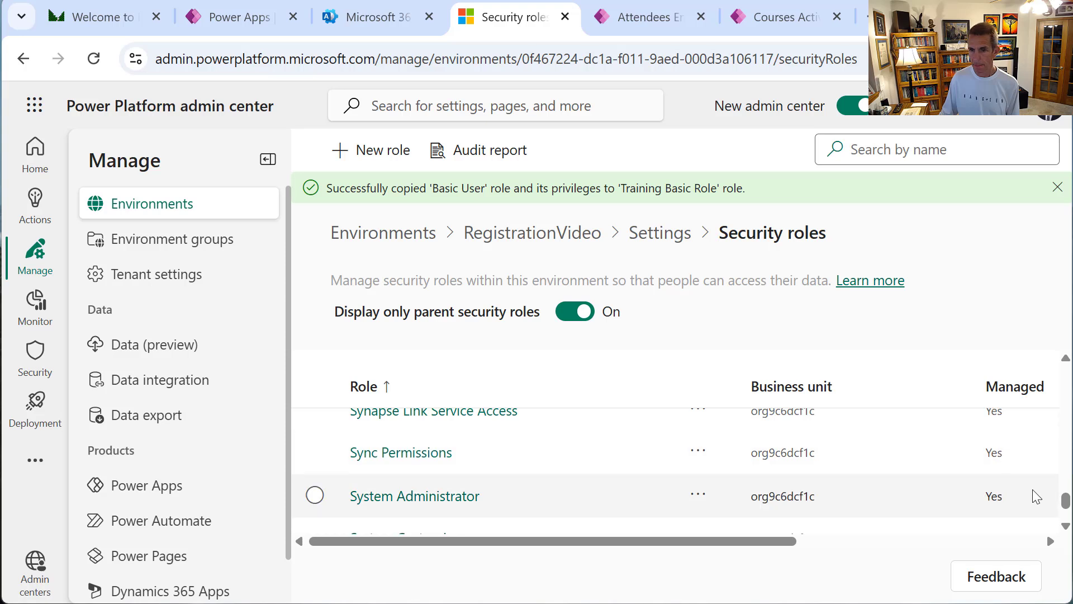
scroll(1065, 522, down, 4)
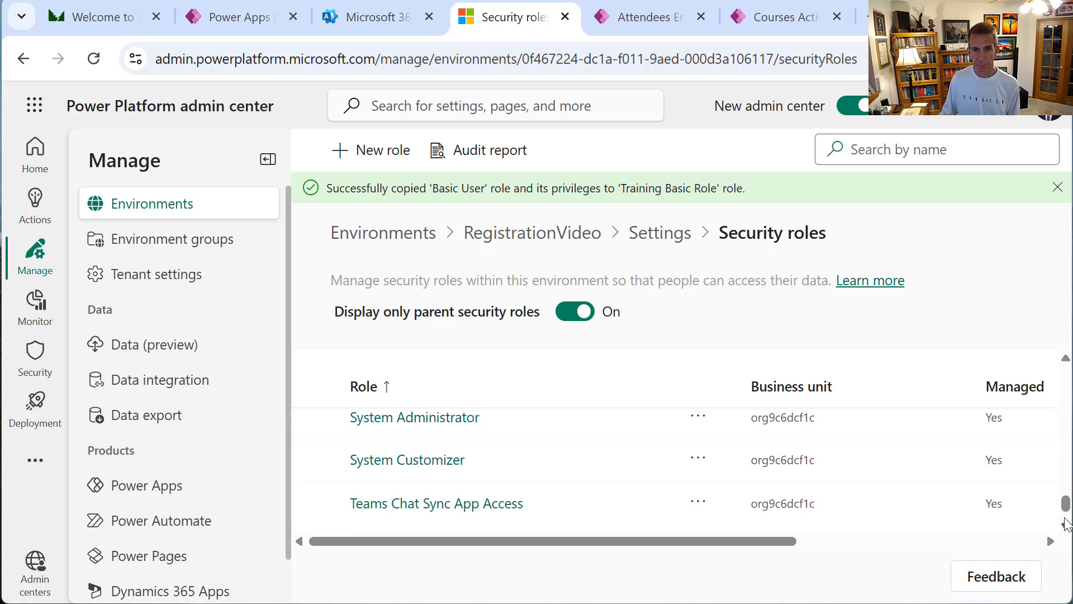
scroll(1065, 528, down, 1)
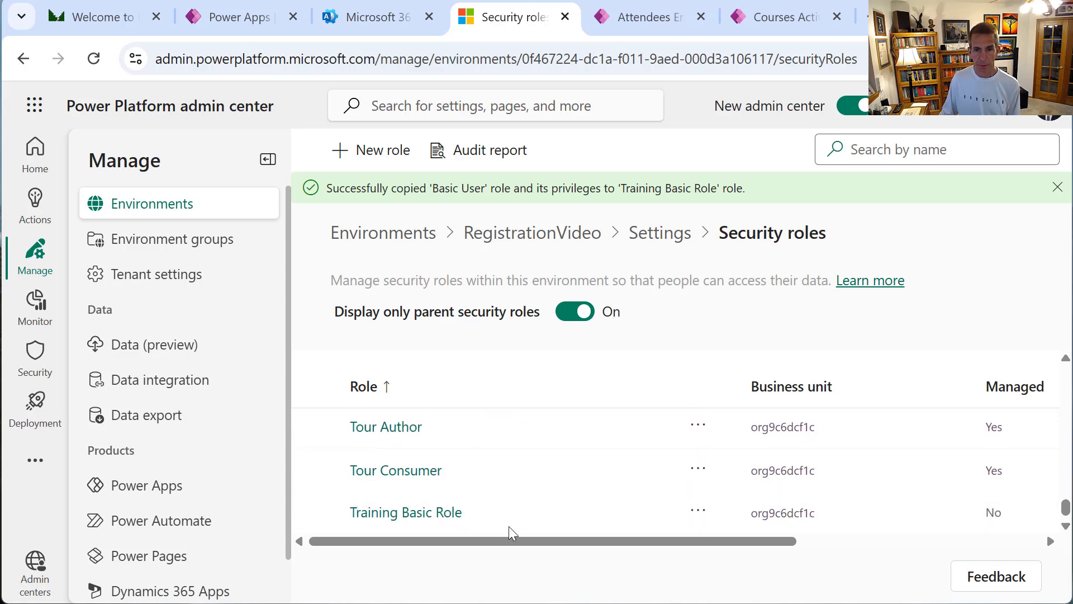
click(418, 517)
click(418, 514)
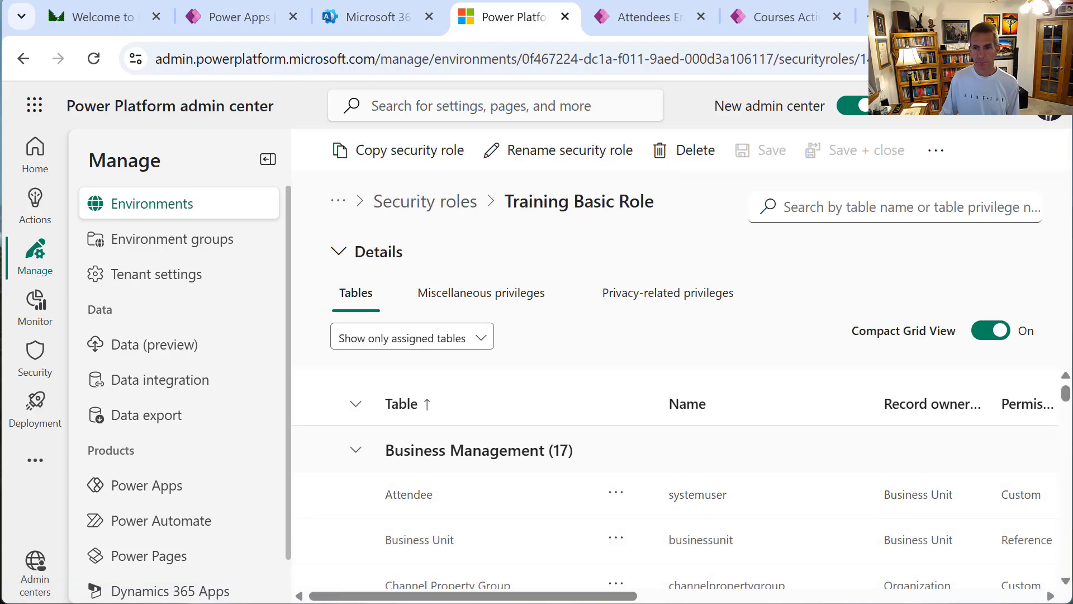
Search the role's table privileges for "Course" and show all tables instead of only the assigned ones
mouse_move(1063, 394)
mouse_down()
mouse_move(1063, 411)
mouse_move(1062, 393)
mouse_up()
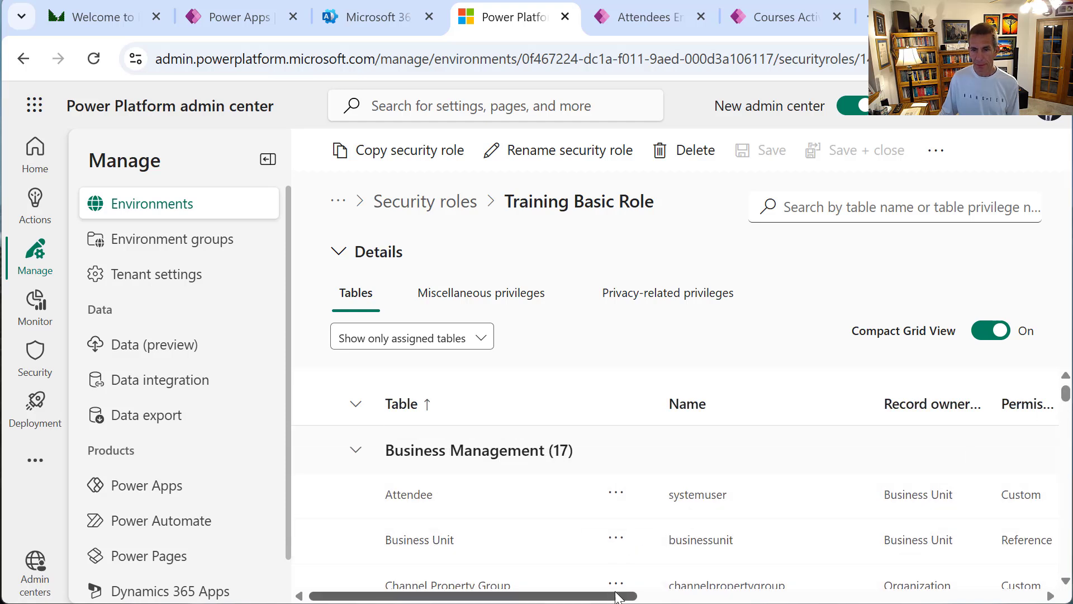
drag(618, 596, 708, 599)
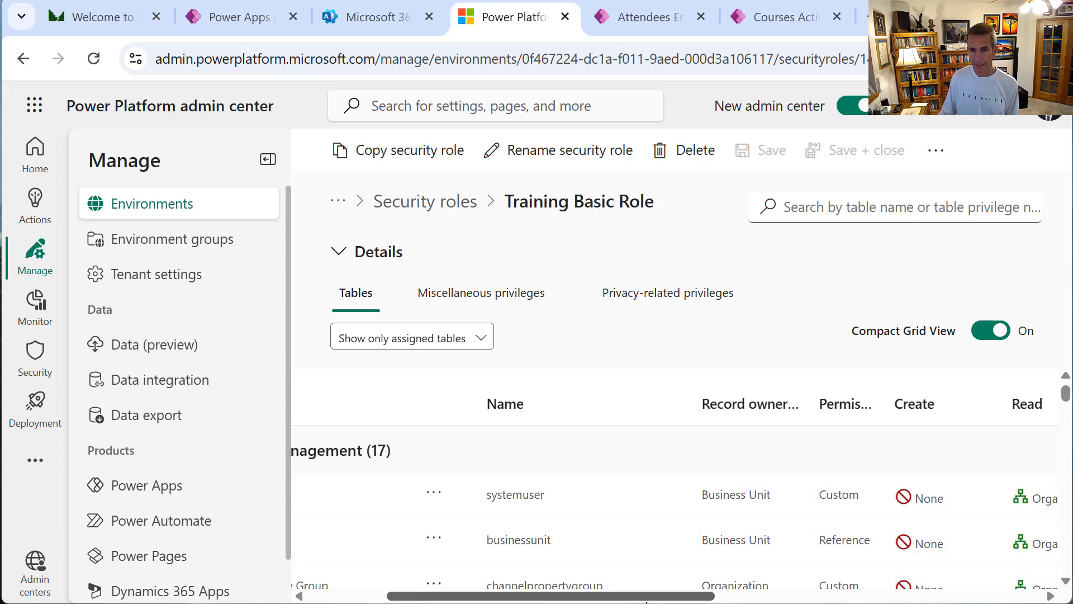
drag(640, 598, 562, 598)
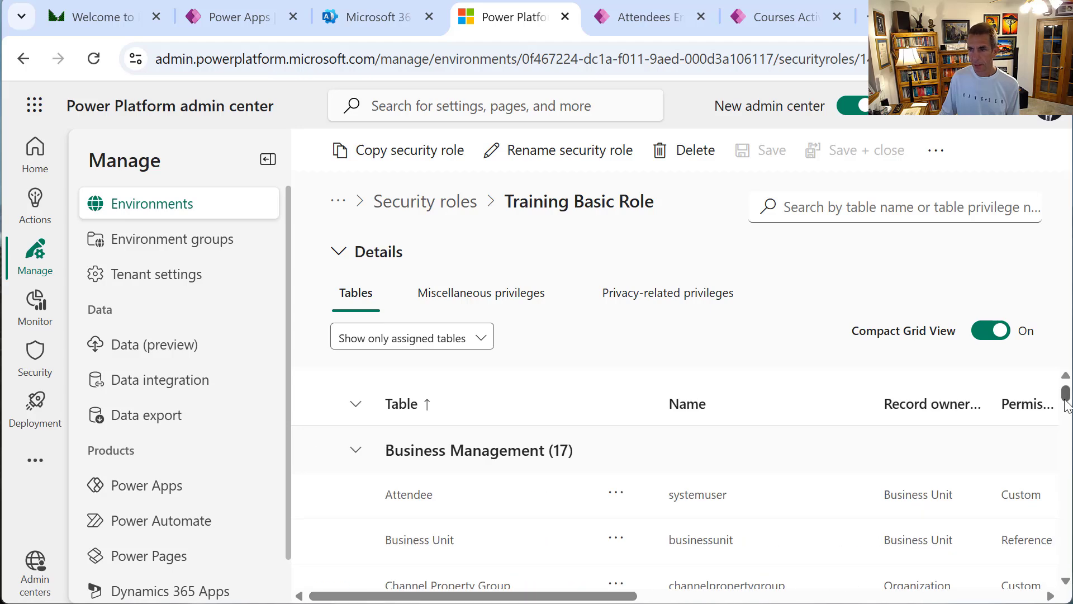
drag(1067, 405, 1066, 523)
click(900, 215)
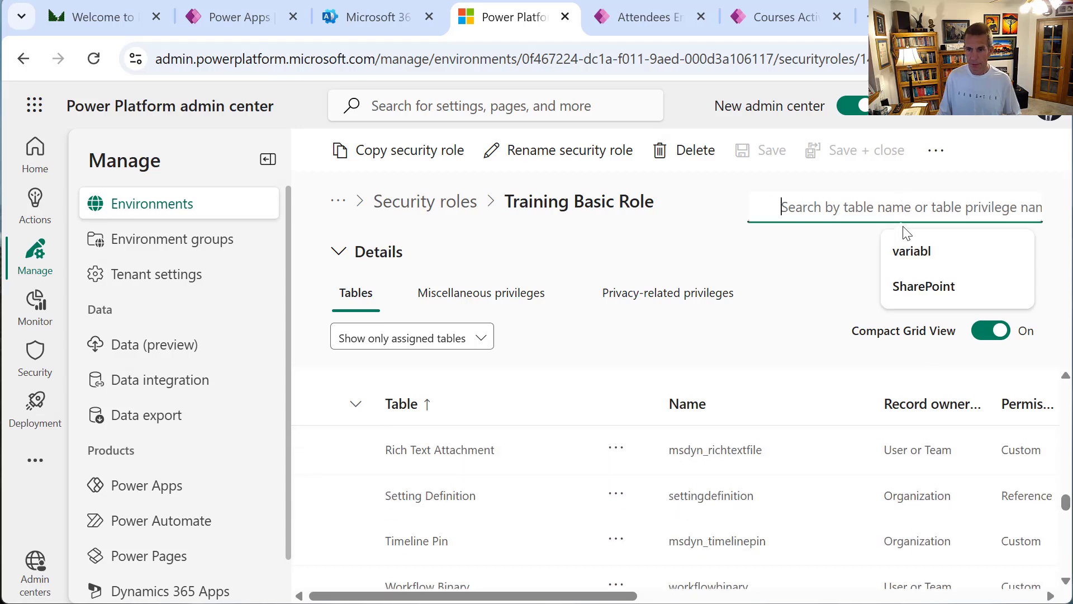
text(Cuopr)
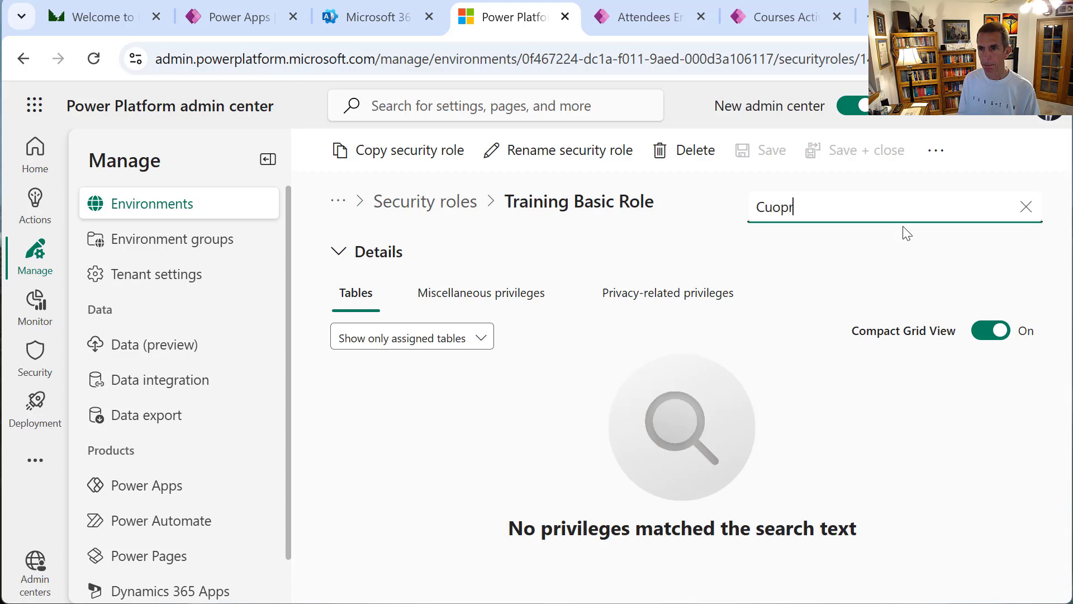
key(BackSpace)
key(BackSpace)
key(BackSpace)
text(opu)
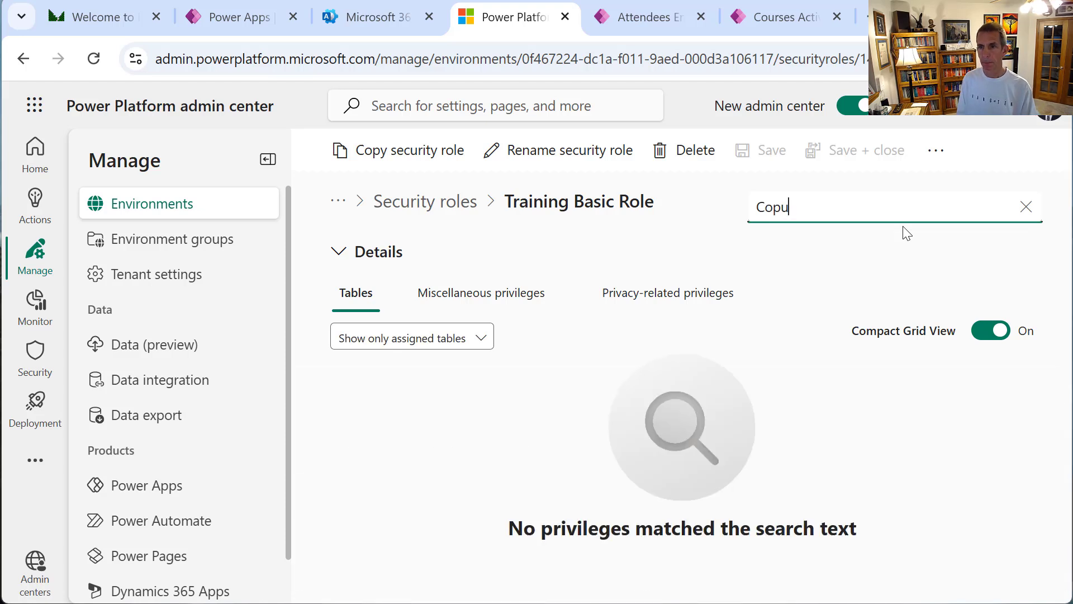
key(BackSpace)
key(BackSpace)
text(urse)
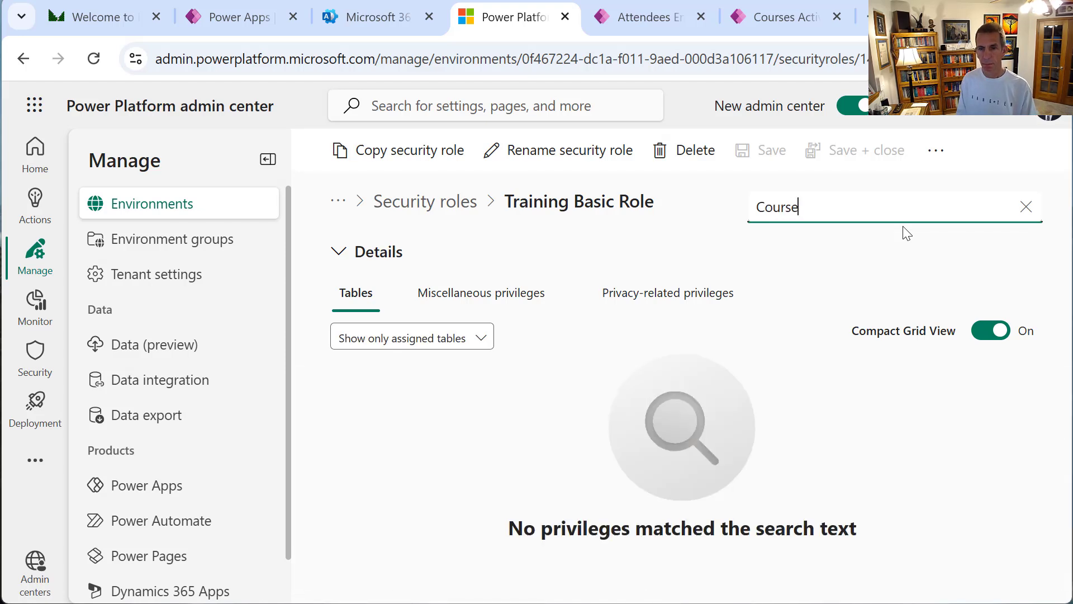
click(428, 342)
click(420, 365)
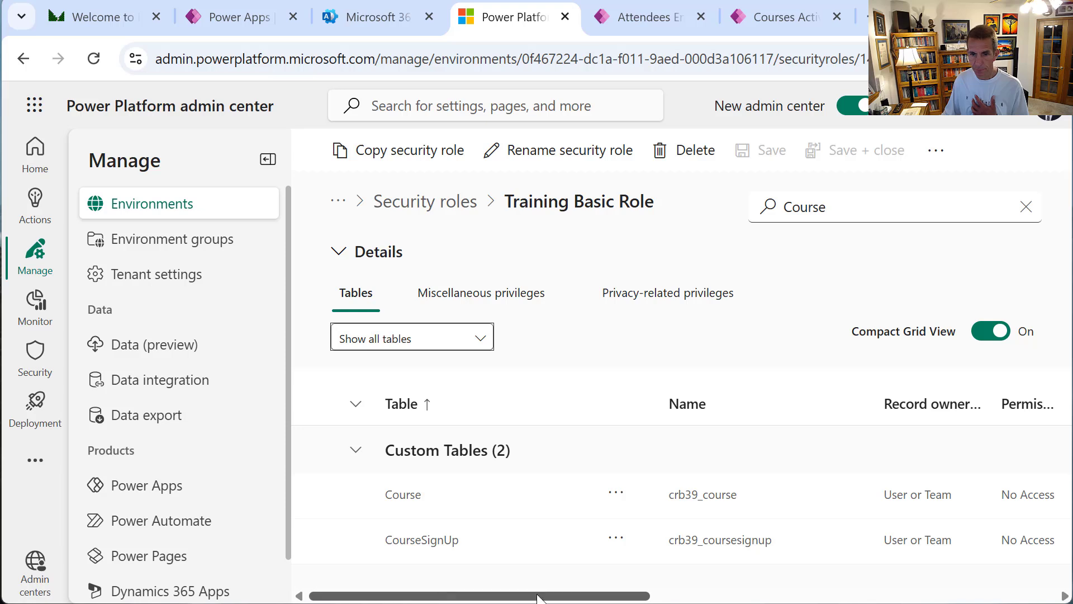
Set the Course table's Read, Create and Write privileges to User level
click(316, 499)
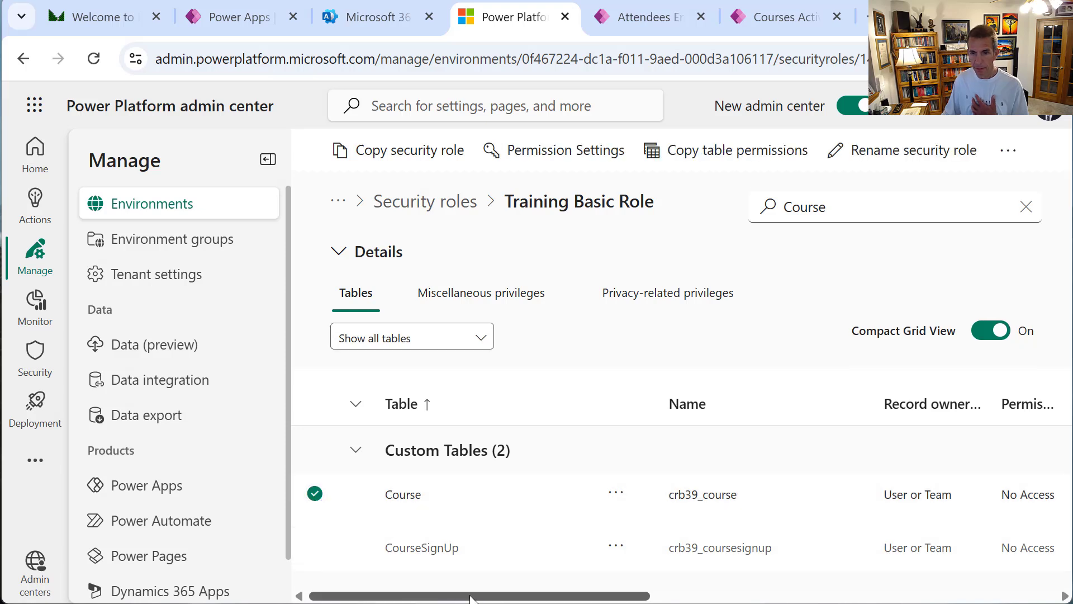
drag(471, 597, 741, 581)
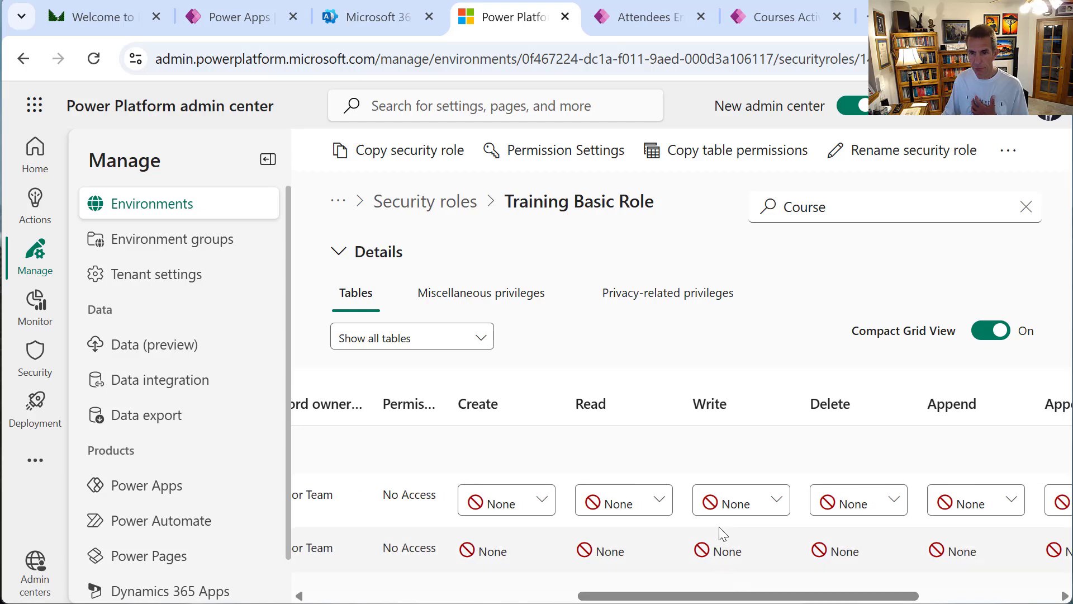
click(650, 499)
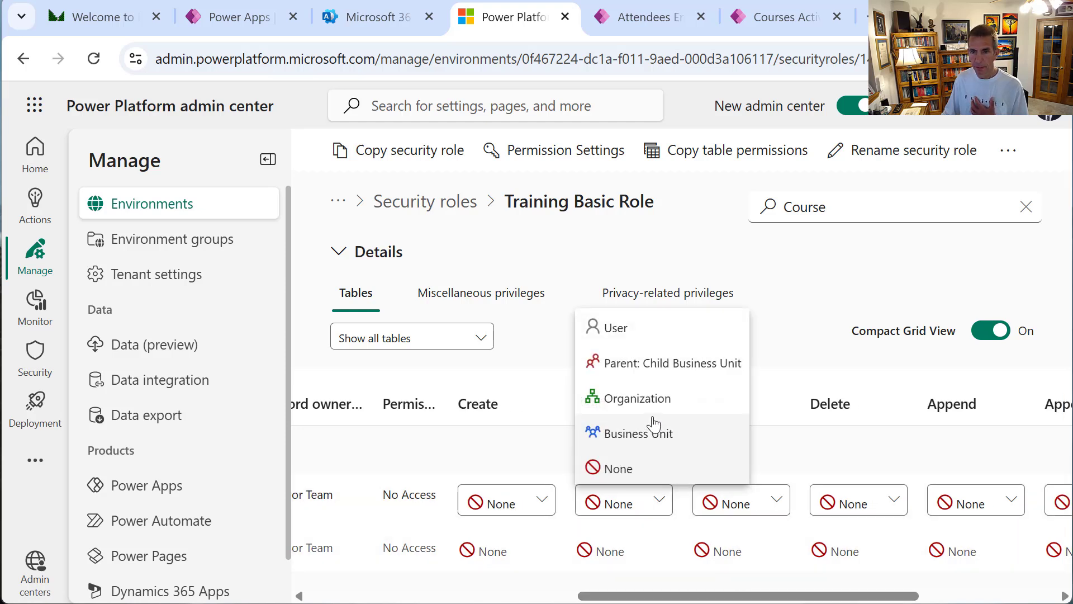
click(600, 323)
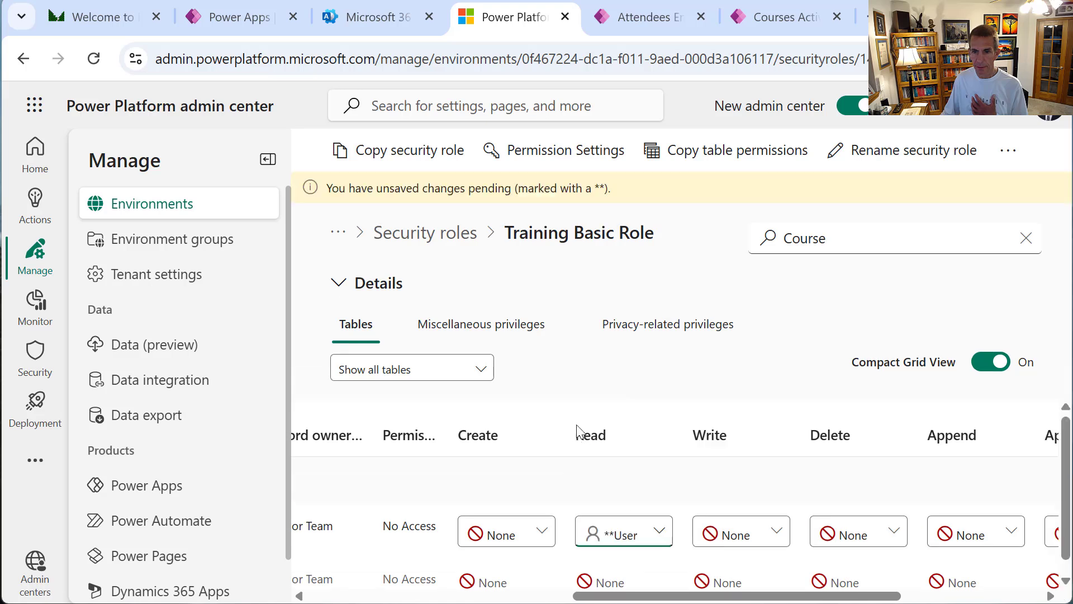
click(547, 527)
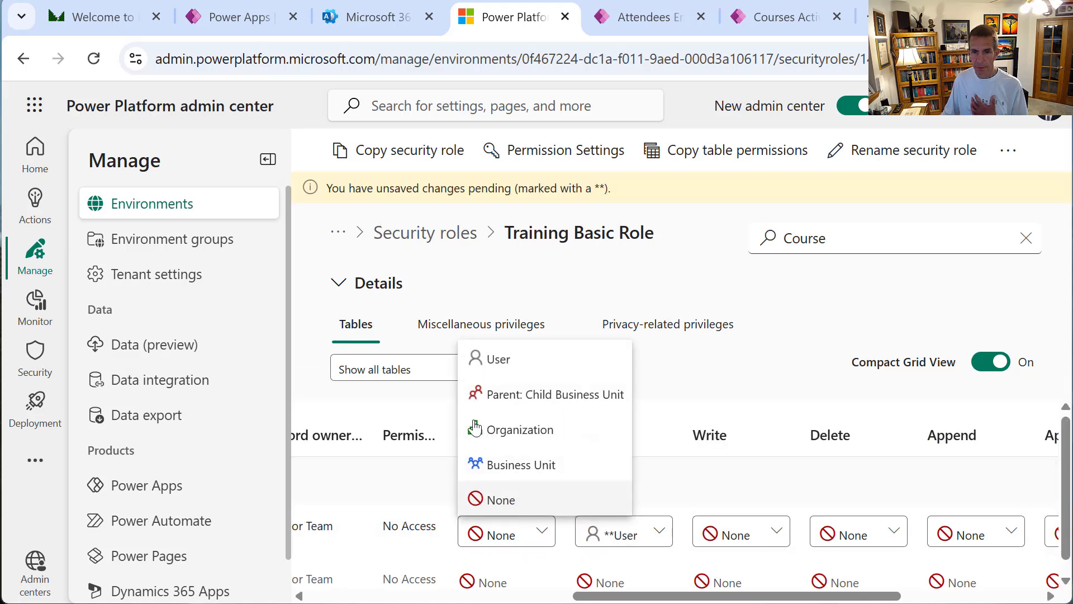
click(478, 356)
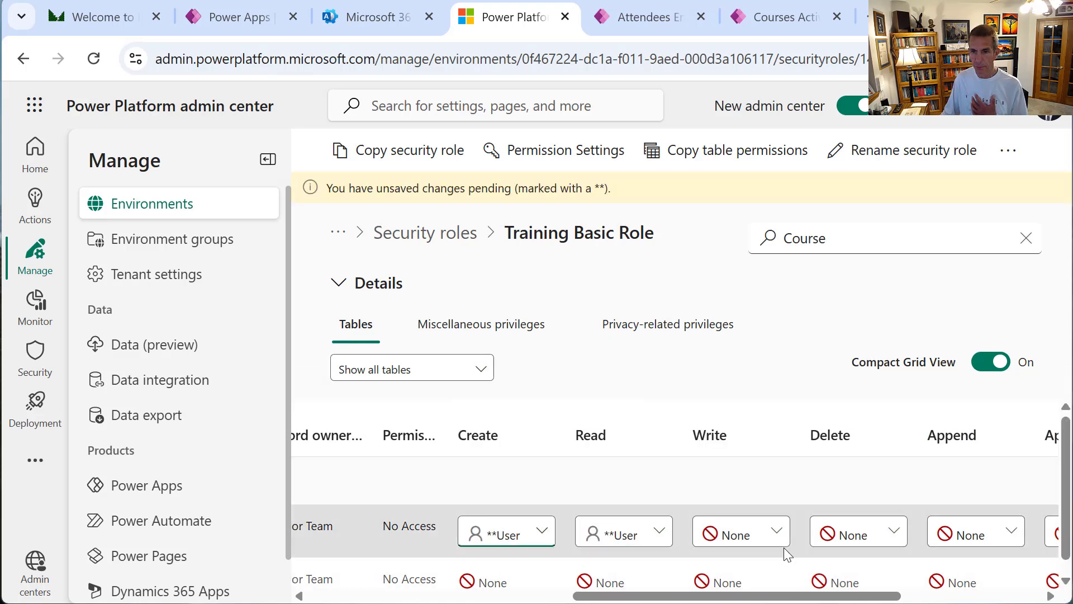
click(779, 531)
click(737, 364)
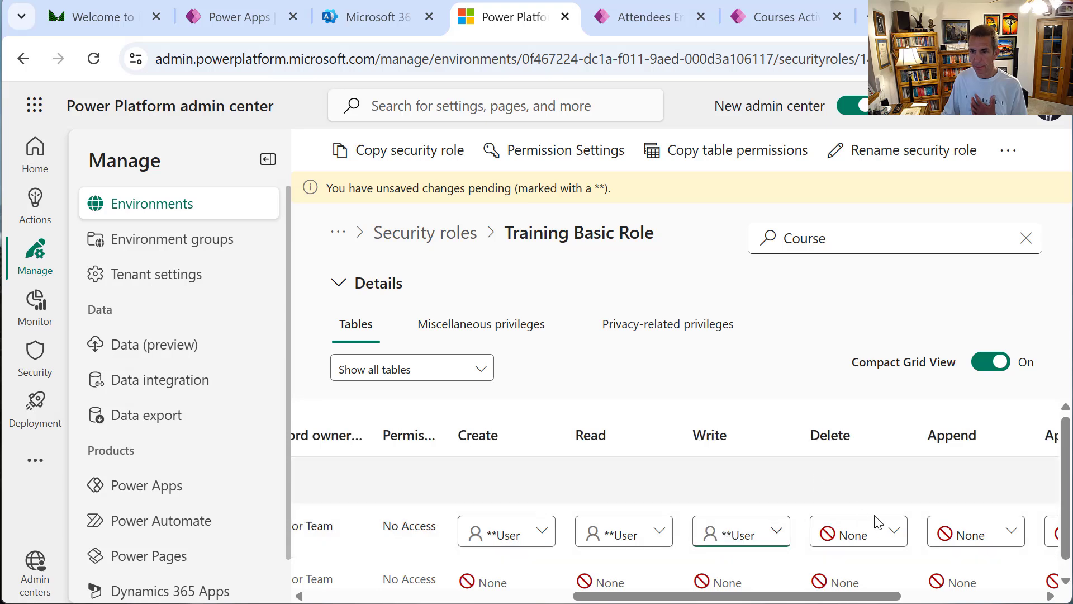
click(886, 530)
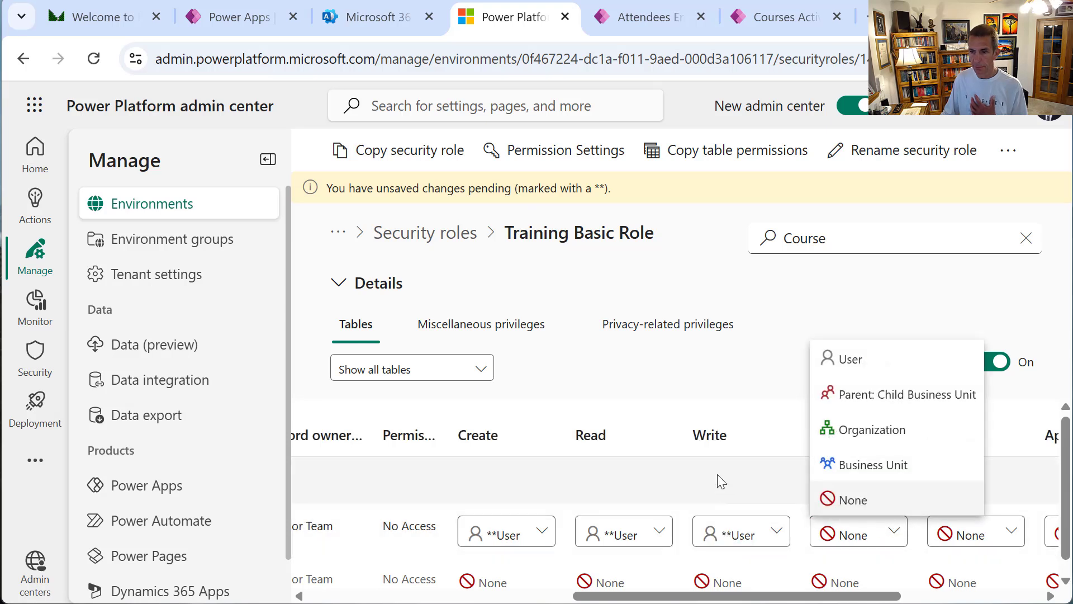
click(691, 506)
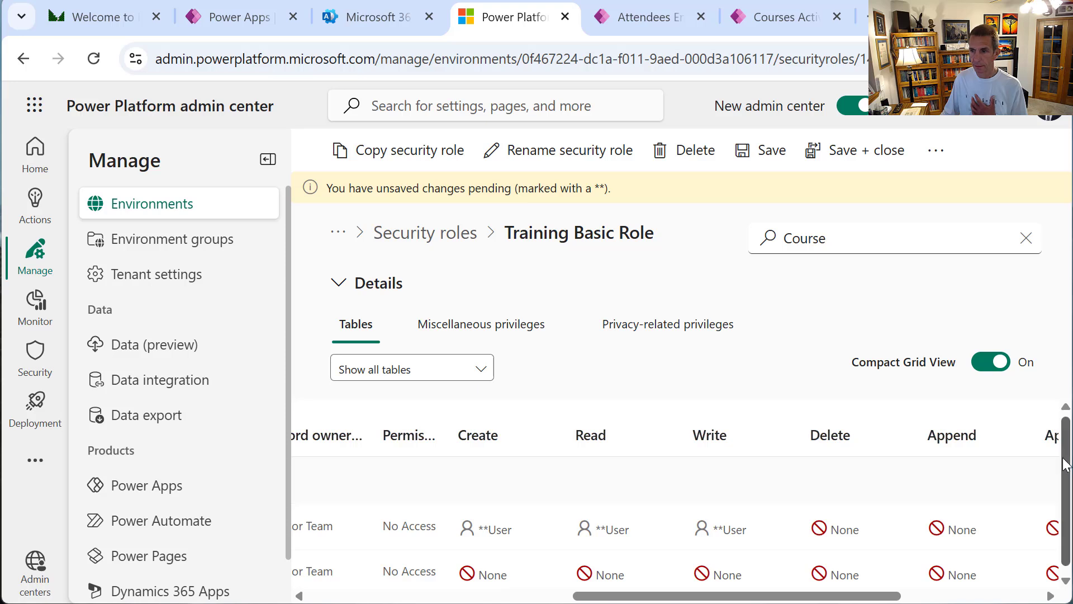
Review the CourseSignUp table's name and its Create, Read, Write and Delete privileges
scroll(1064, 482, down, 1)
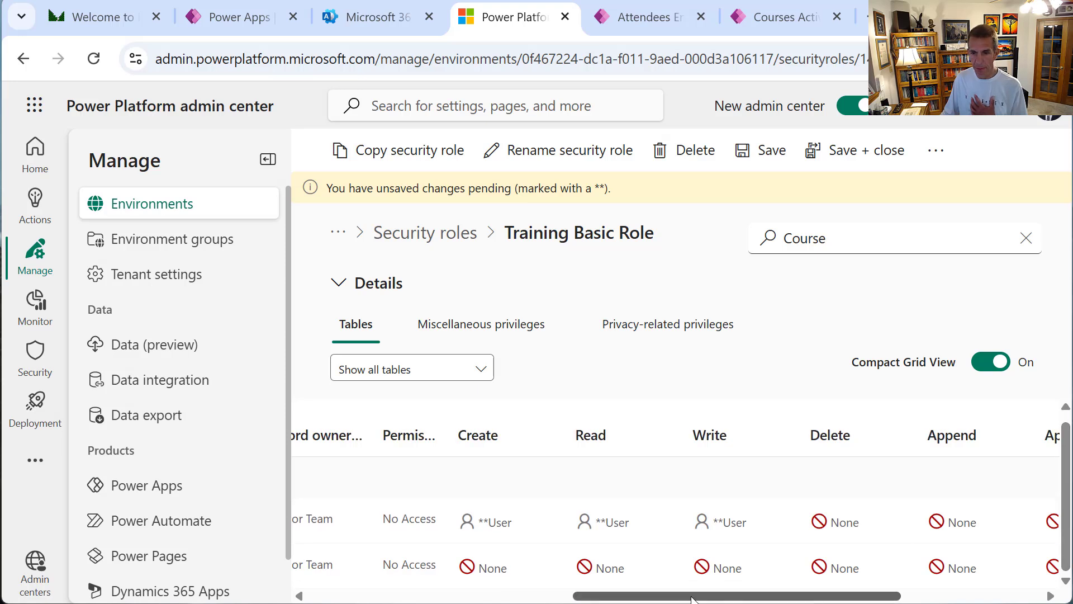
drag(667, 596, 403, 602)
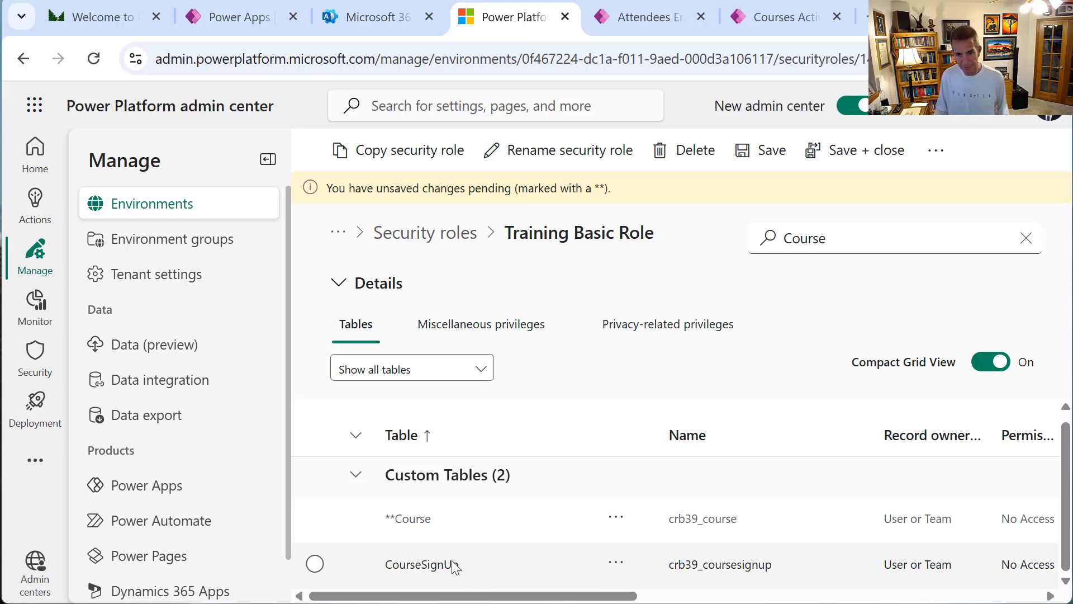
drag(479, 599, 685, 584)
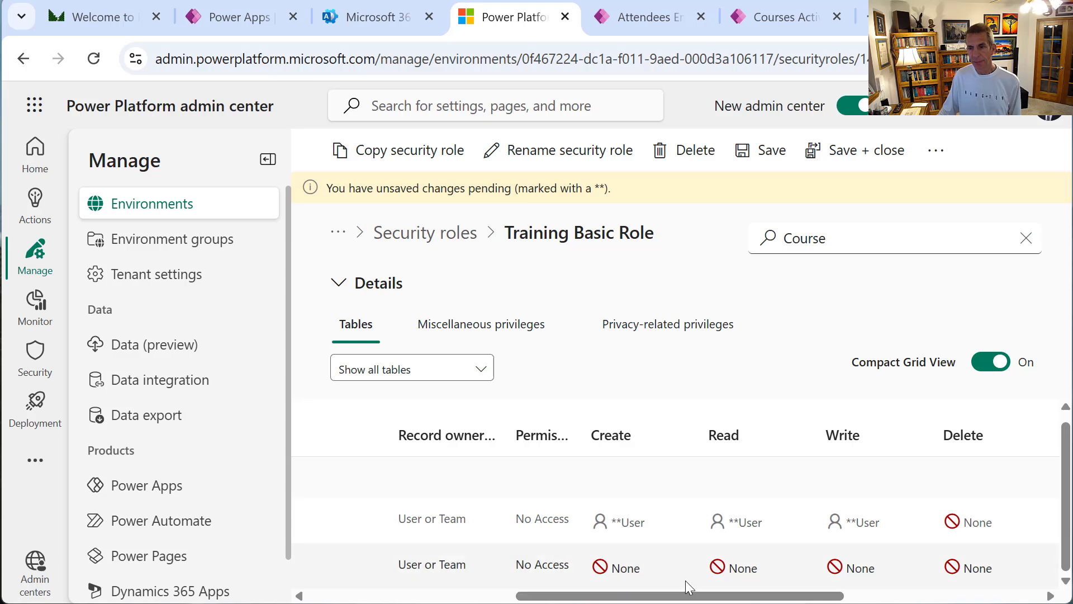